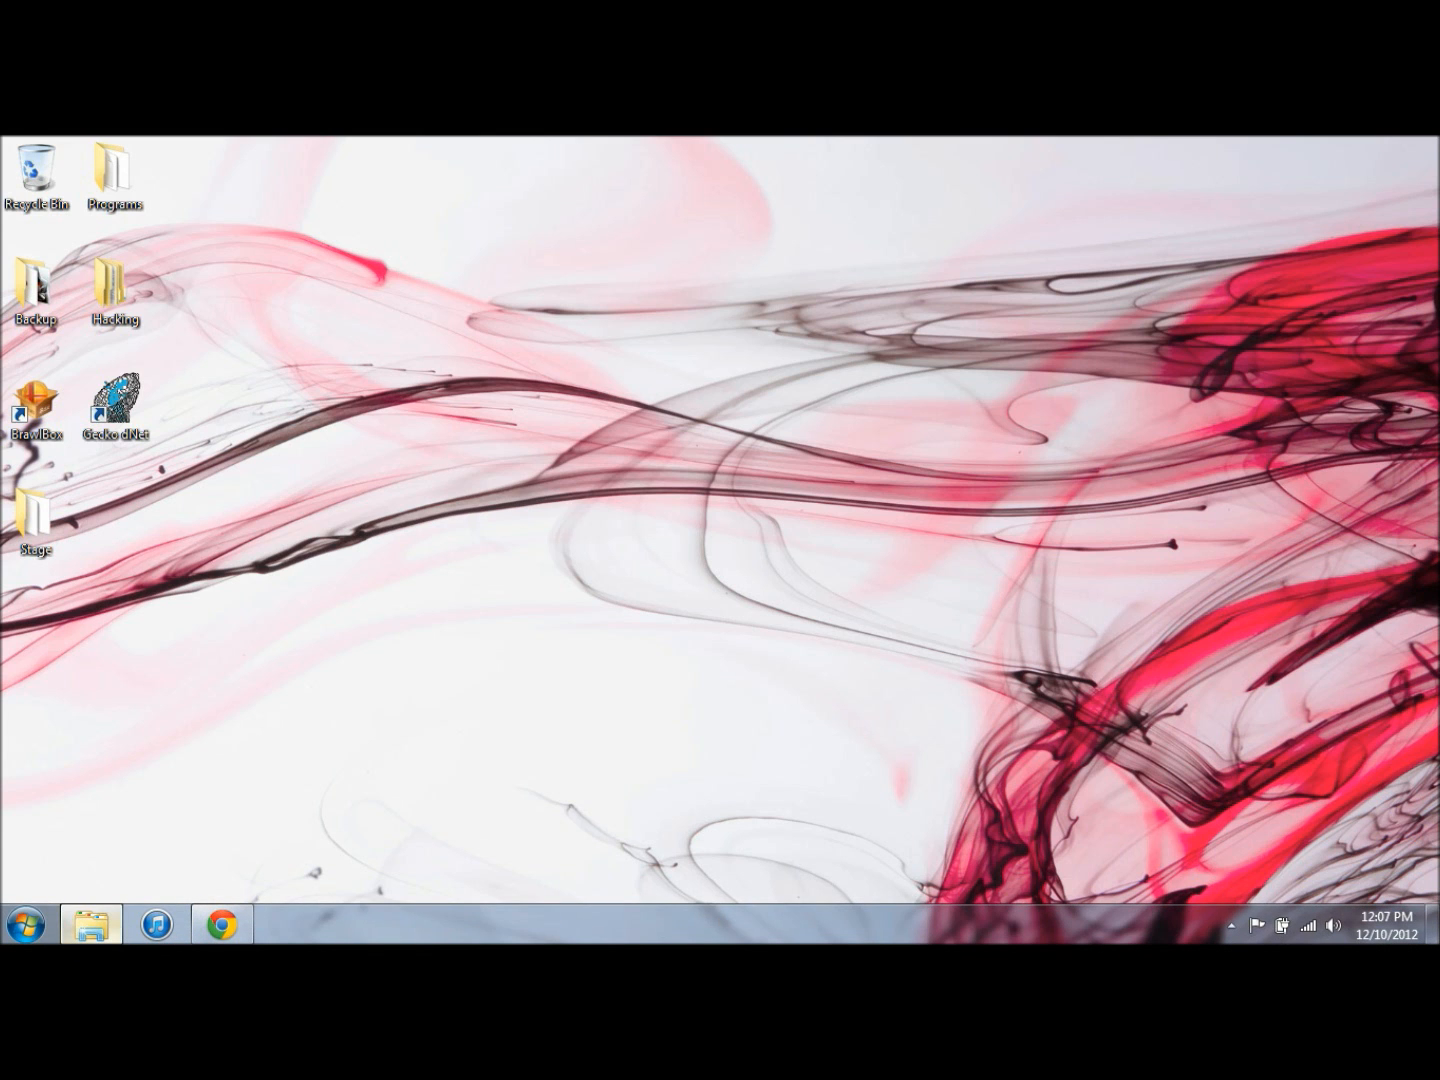
- Open the Falcon Flyer in Space stage file and preview the MiscData[2] collisions of archive 2 in the Collision Editor
{"action": "left_click", "coordinate": [93, 922]}
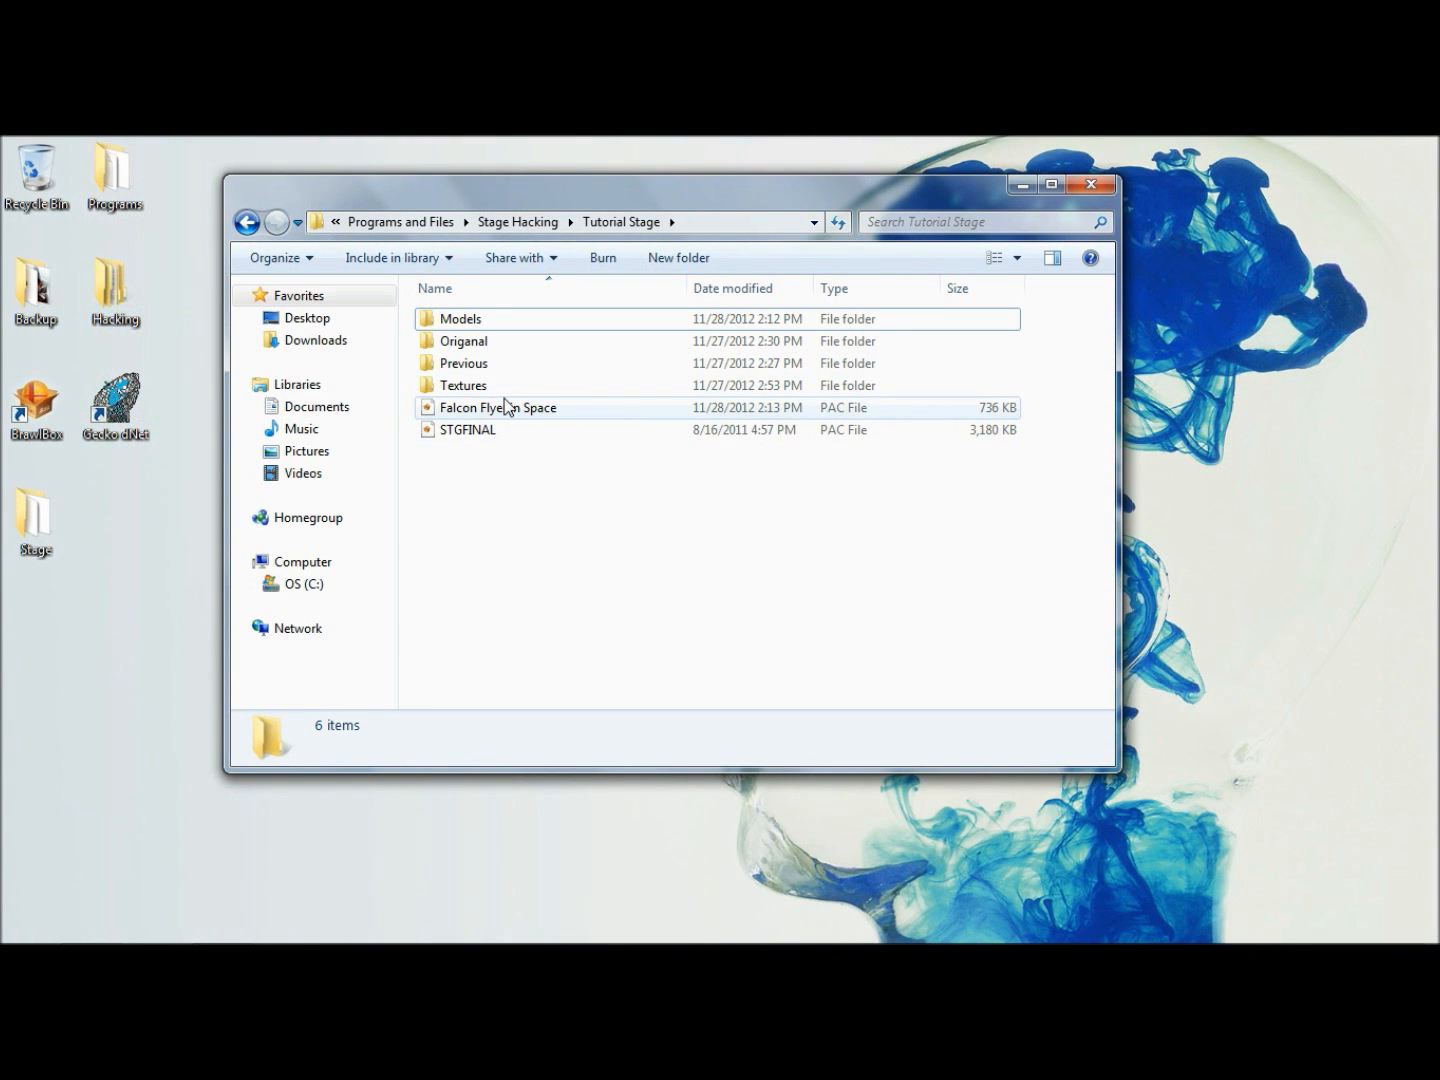
{"action": "double_click", "coordinate": [504, 401]}
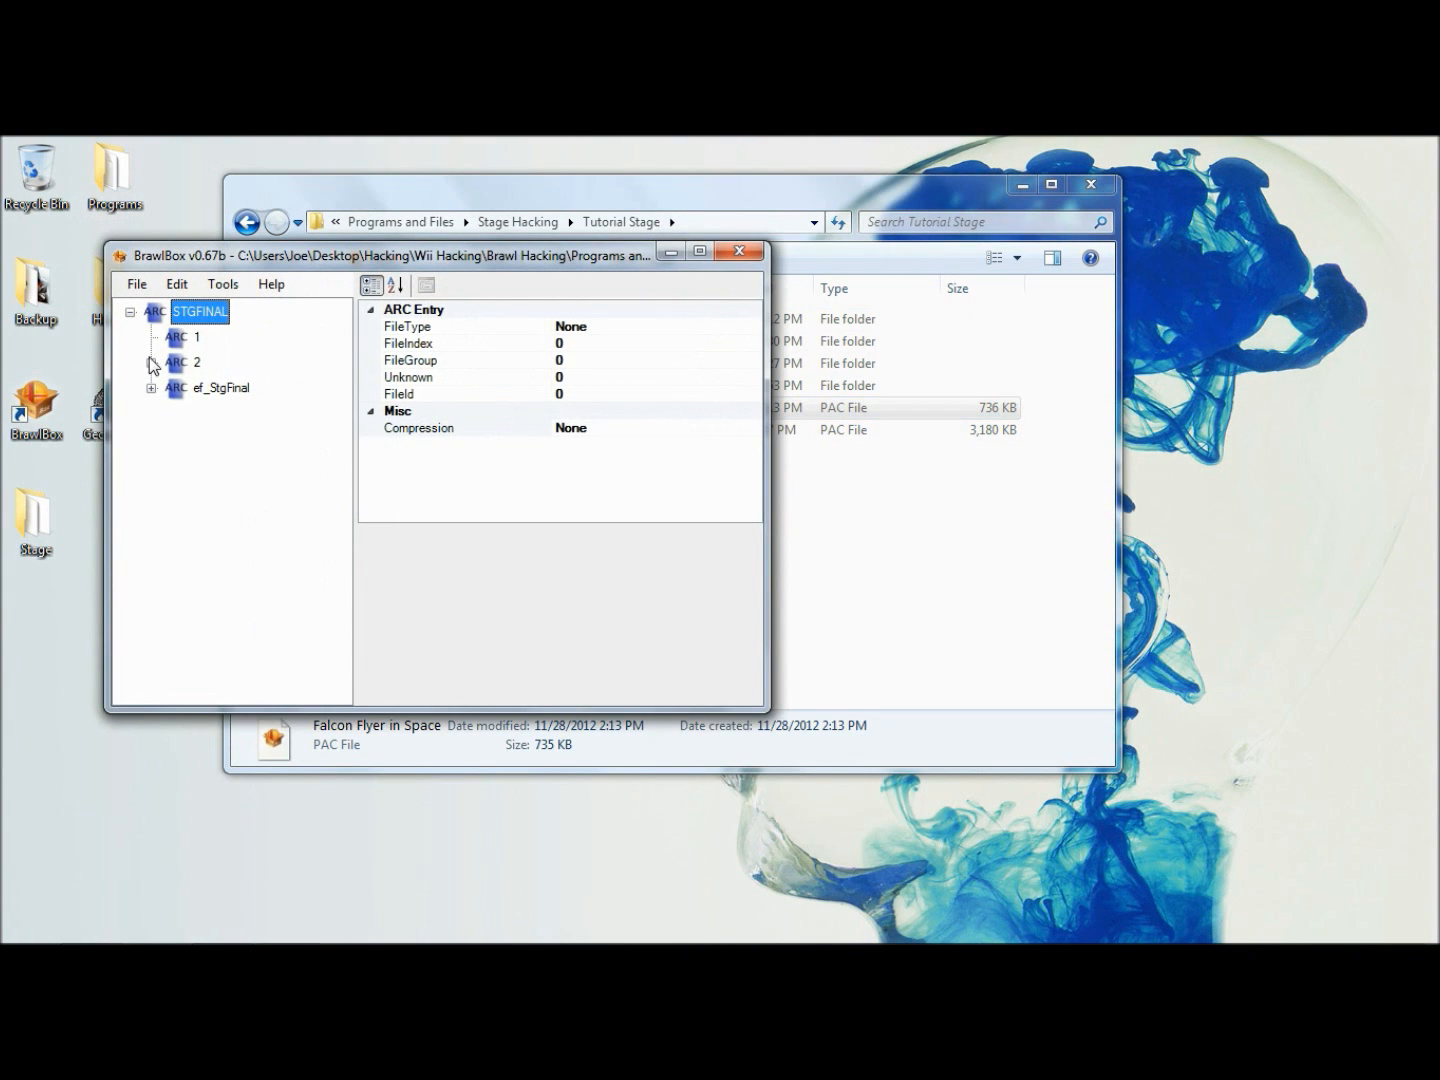
{"action": "left_click", "coordinate": [151, 362]}
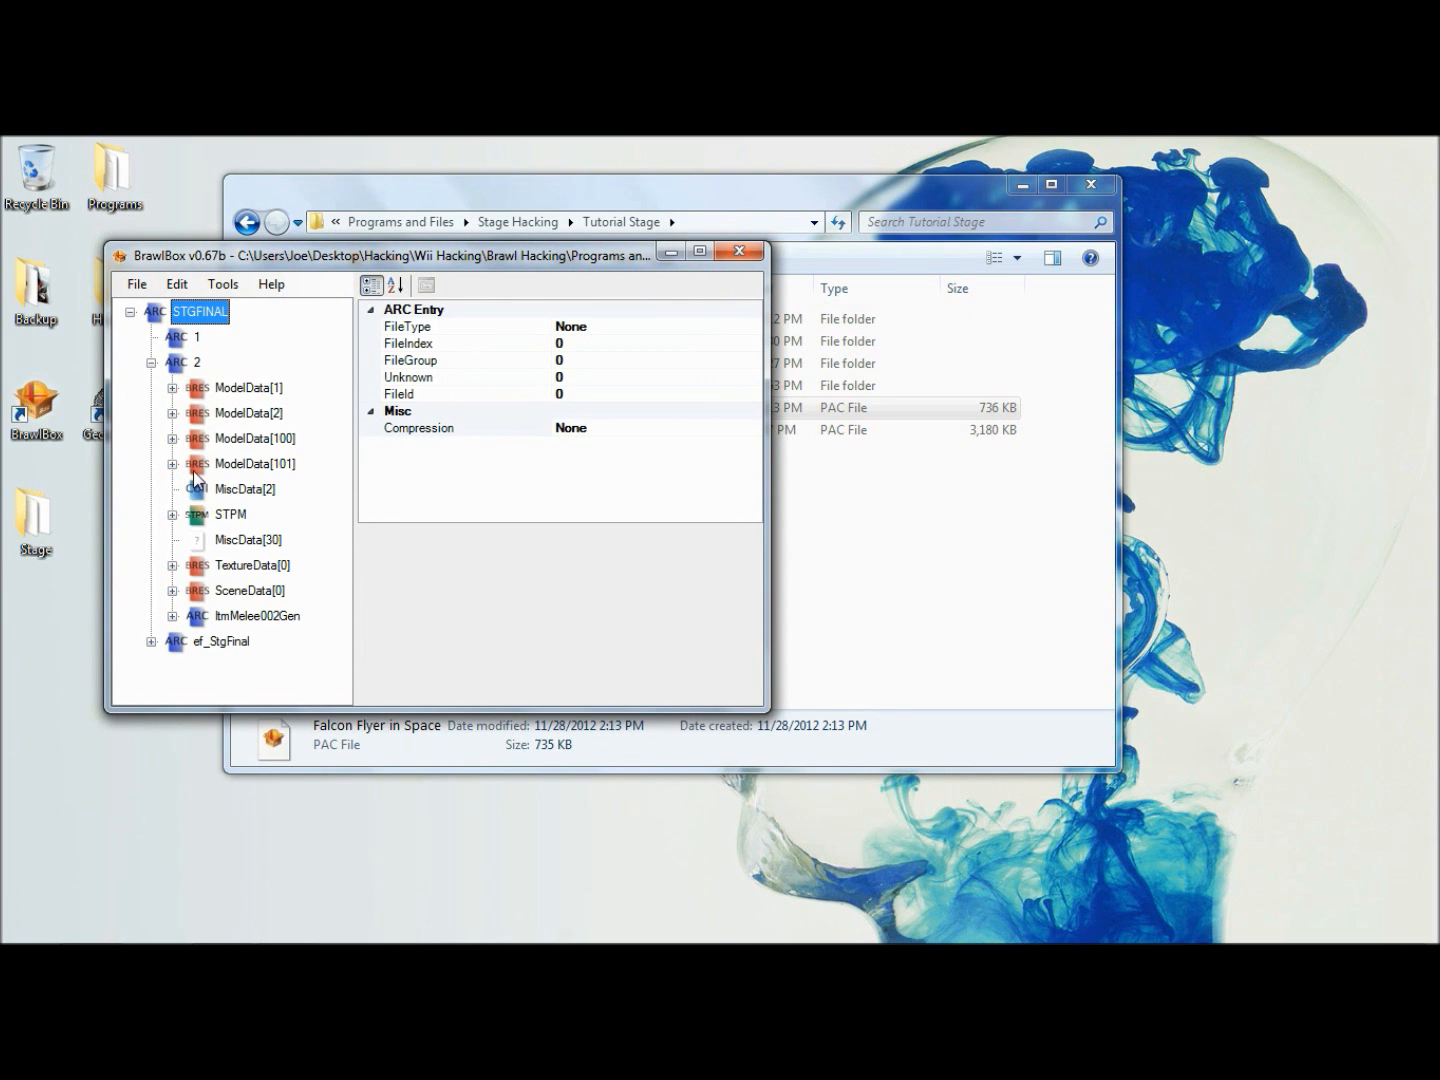
{"action": "right_click", "coordinate": [242, 489]}
{"action": "left_click", "coordinate": [283, 505]}
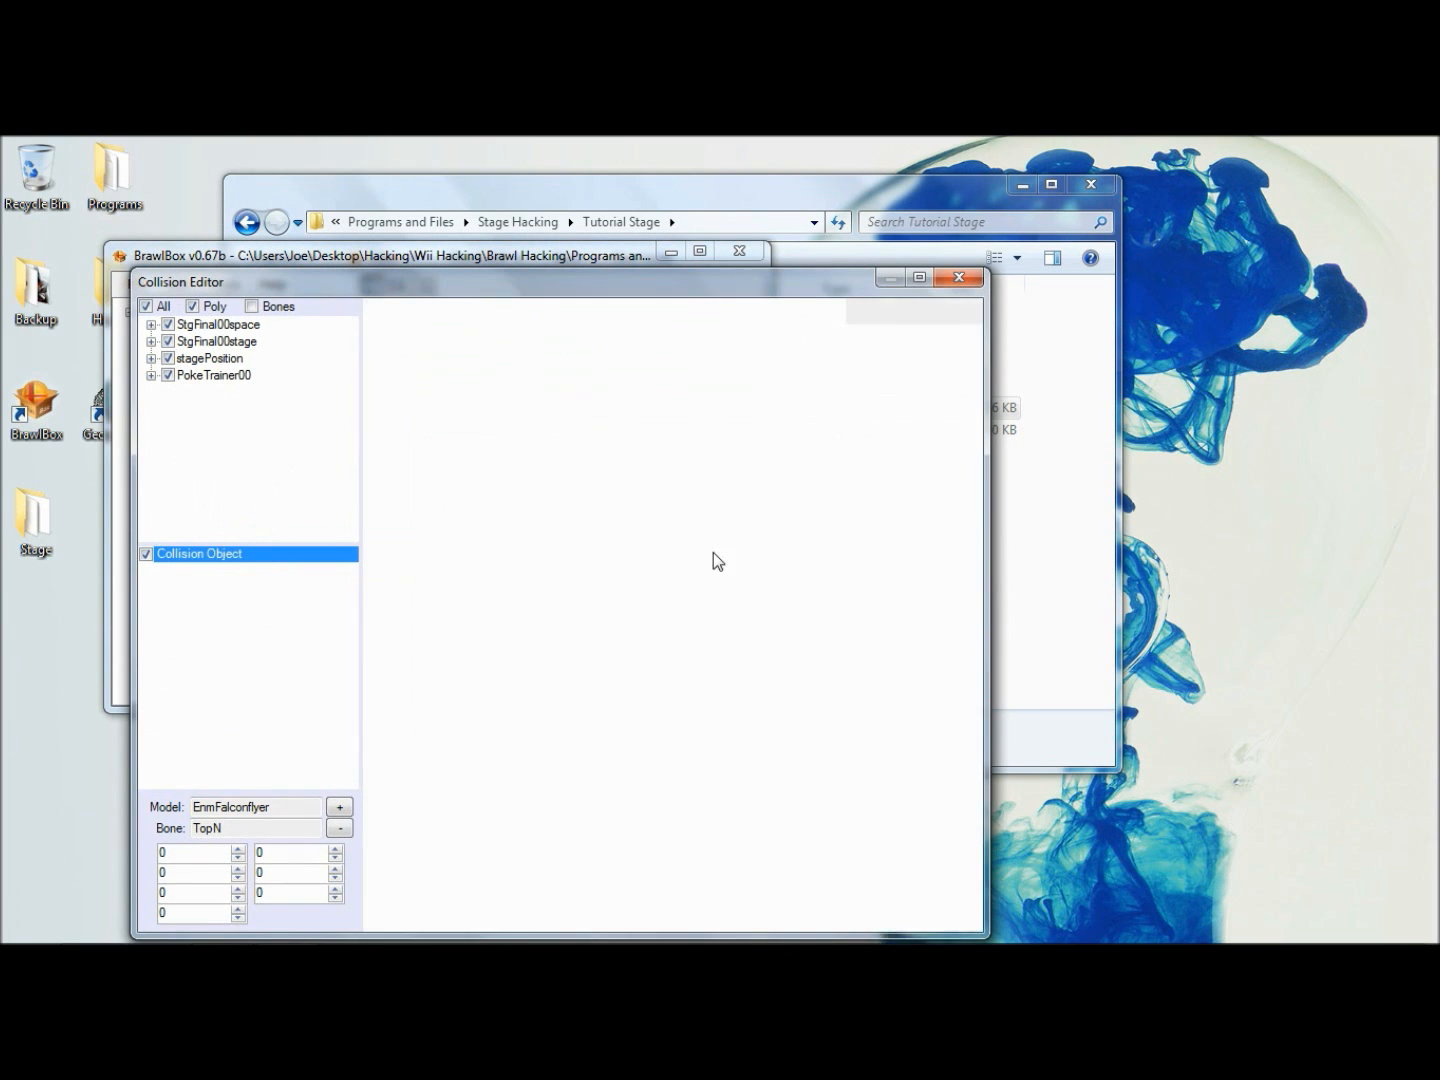
{"action": "scroll", "coordinate": [752, 551], "scroll_direction": "down", "scroll_amount": 3}
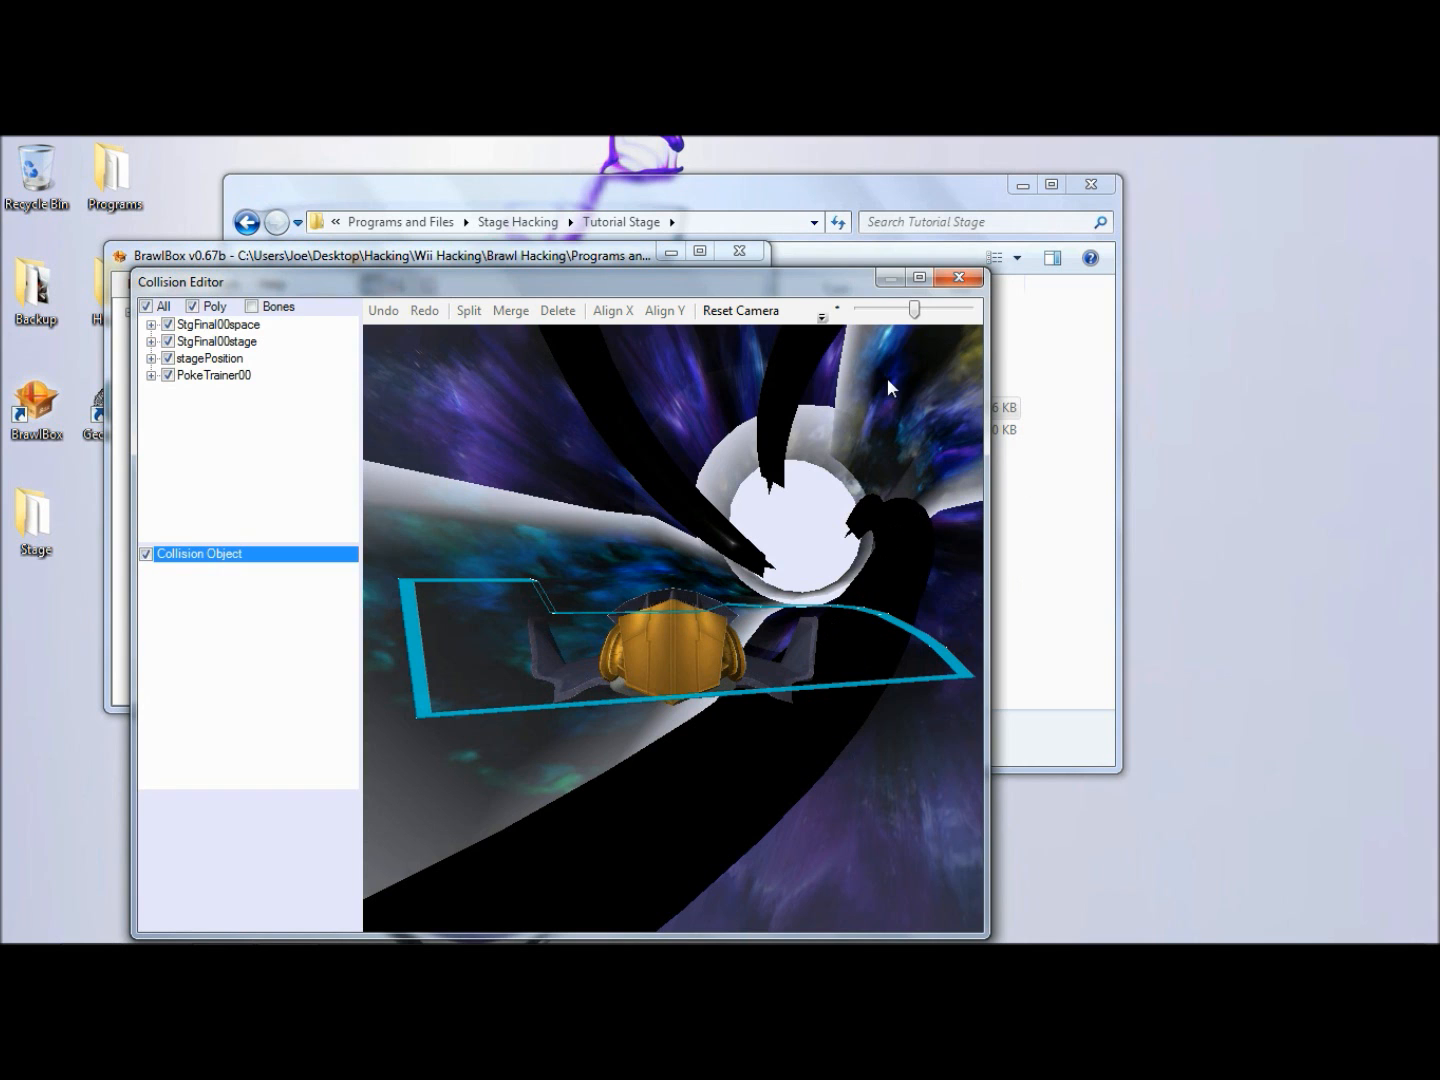
{"action": "left_click", "coordinate": [958, 277]}
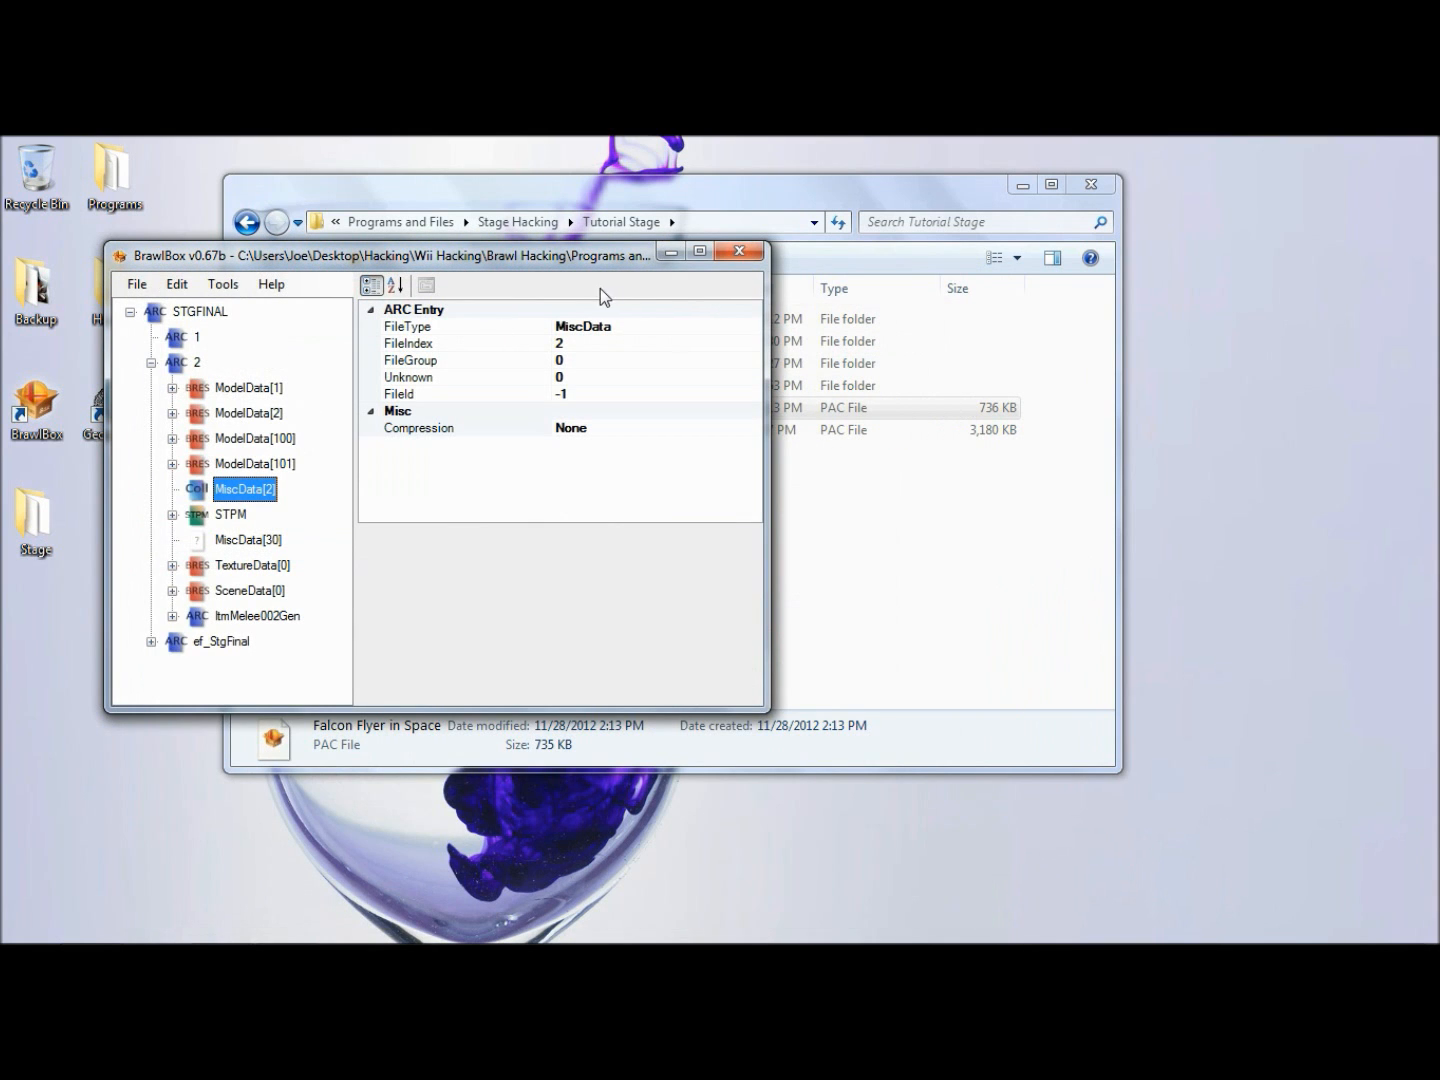
{"action": "left_click", "coordinate": [762, 263]}
{"action": "left_click", "coordinate": [748, 620]}
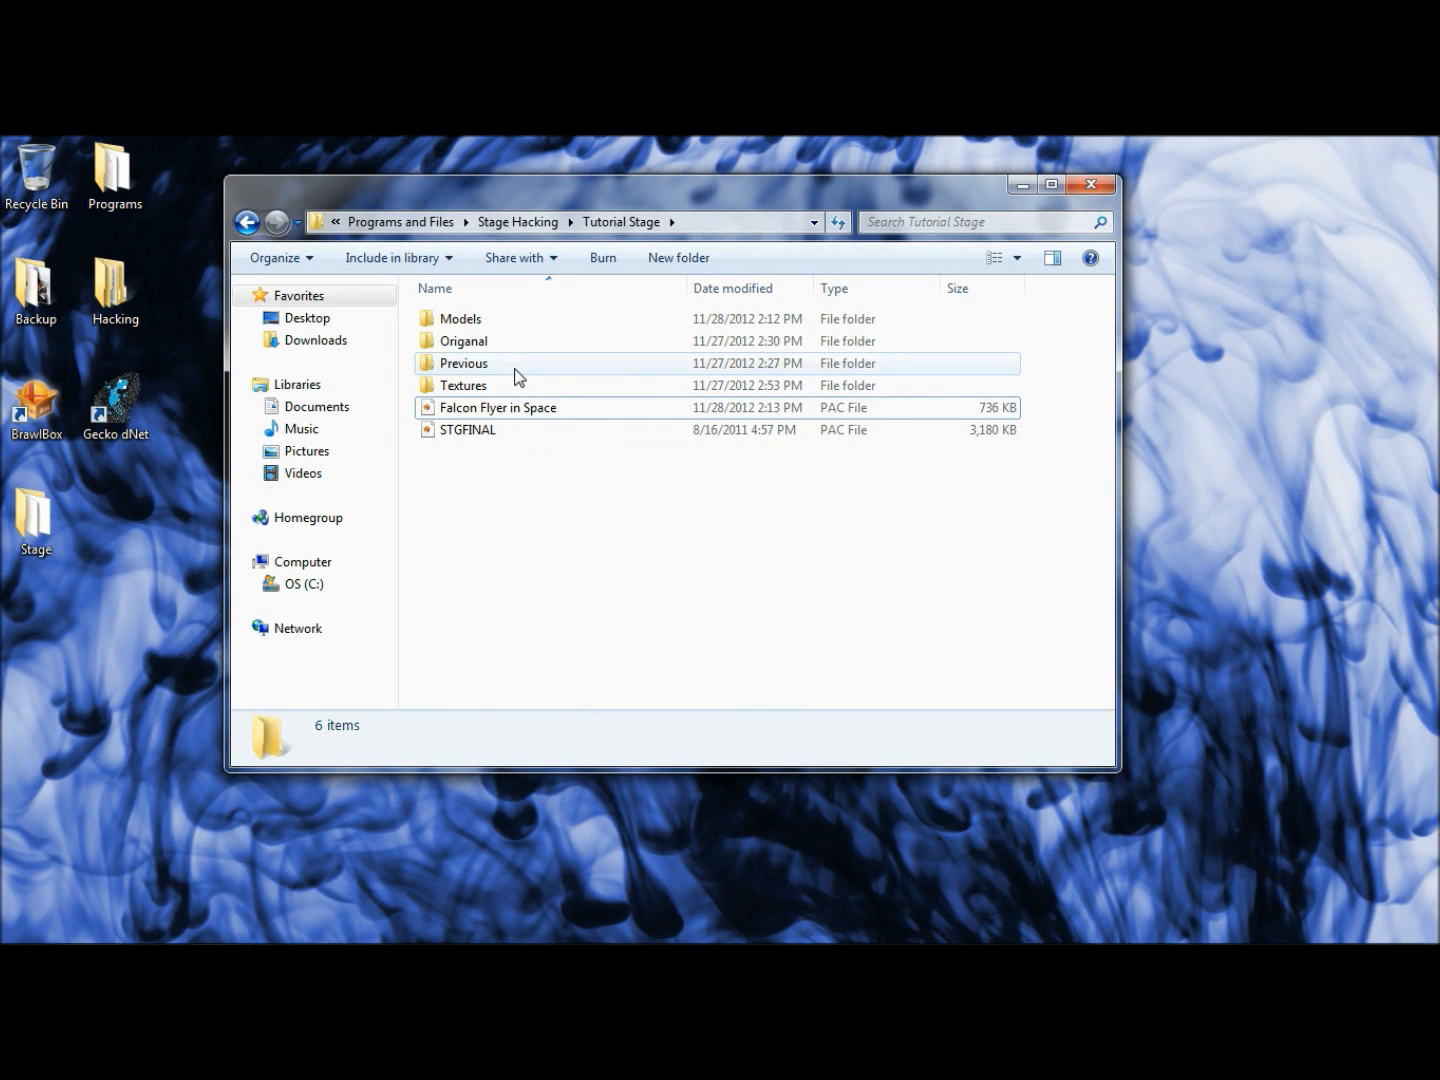
- Open the Background model from the Models folder and preview it in the Advanced Model Editor
{"action": "mouse_move", "coordinate": [517, 377]}
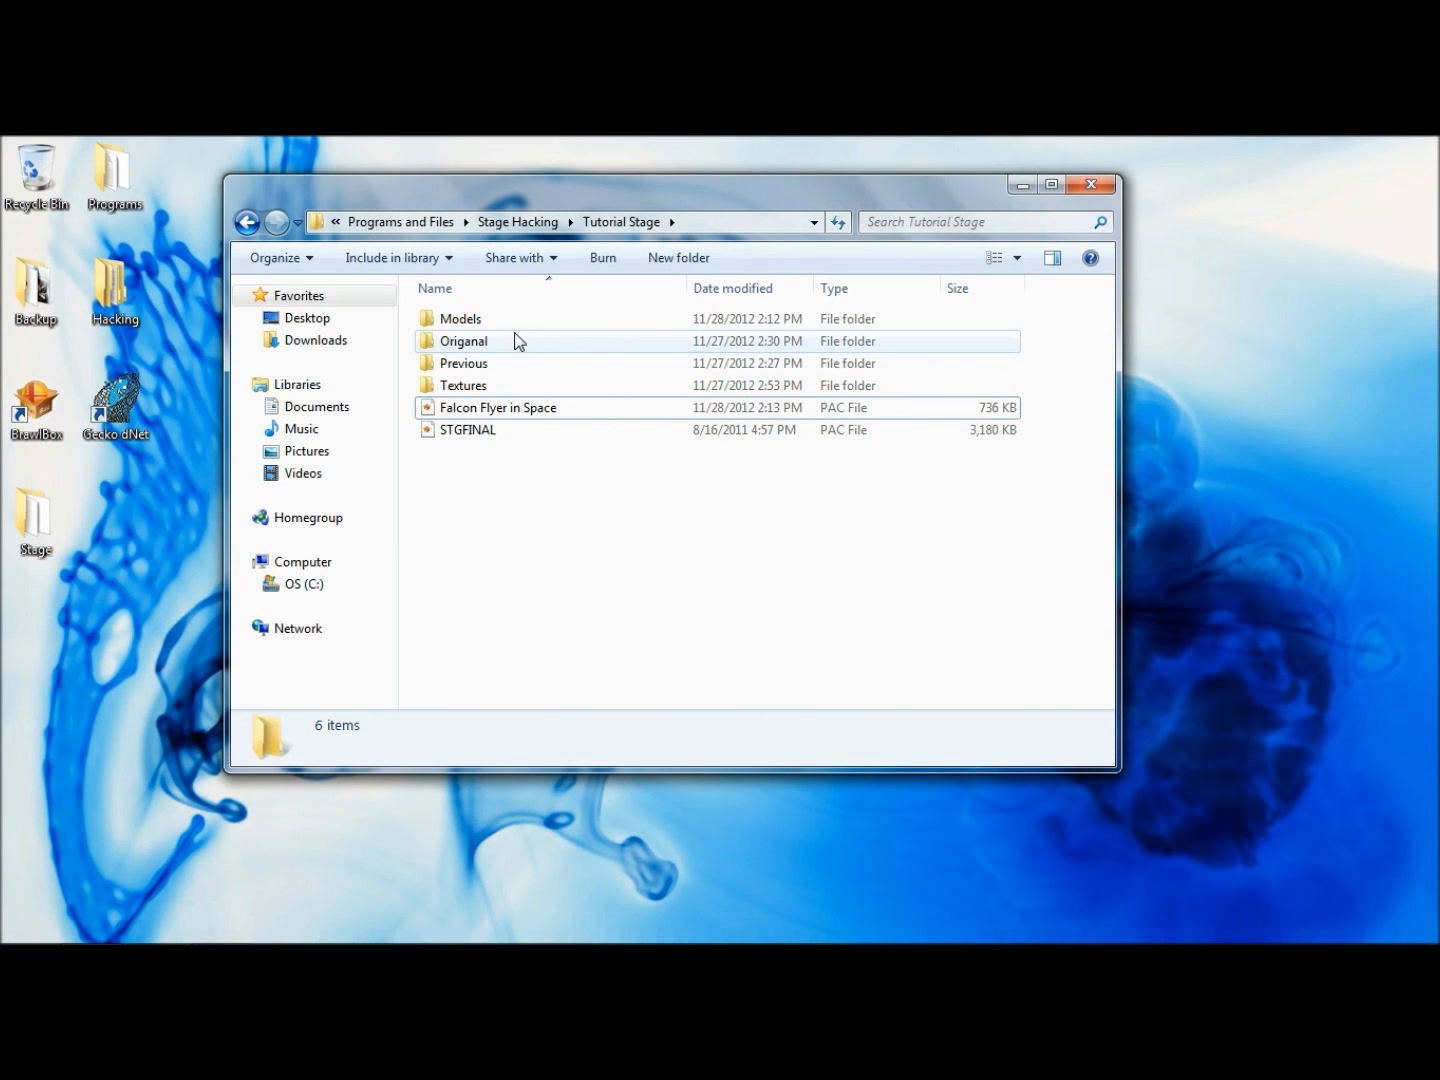
{"action": "left_click", "coordinate": [521, 326]}
{"action": "double_click", "coordinate": [520, 328]}
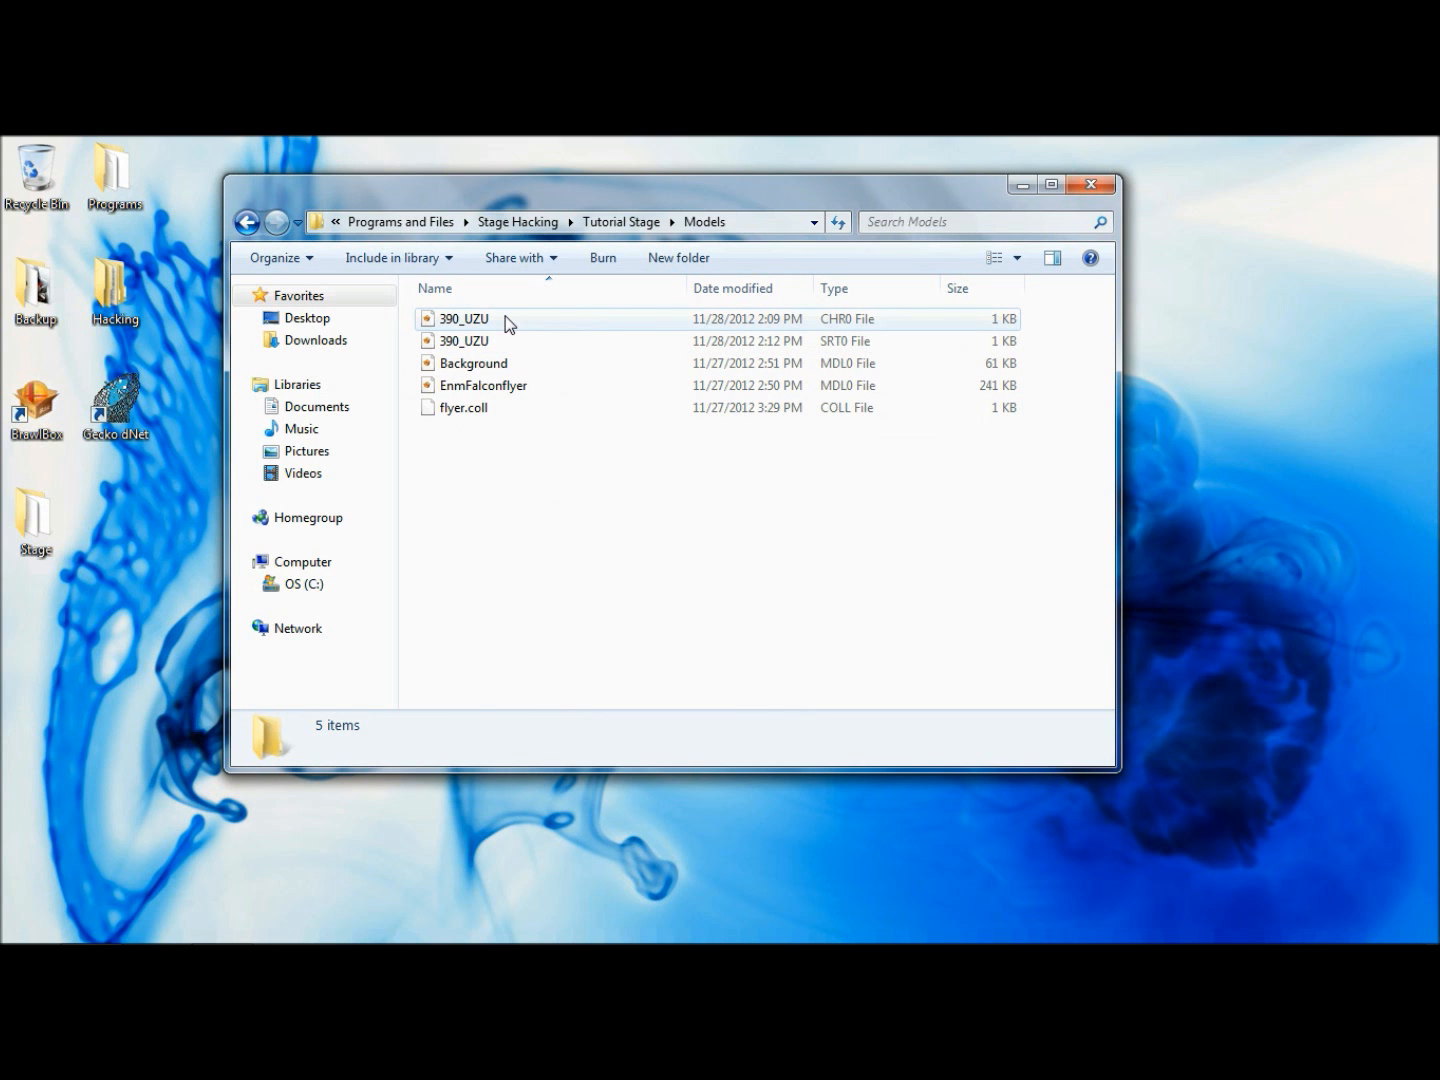
{"action": "double_click", "coordinate": [491, 365]}
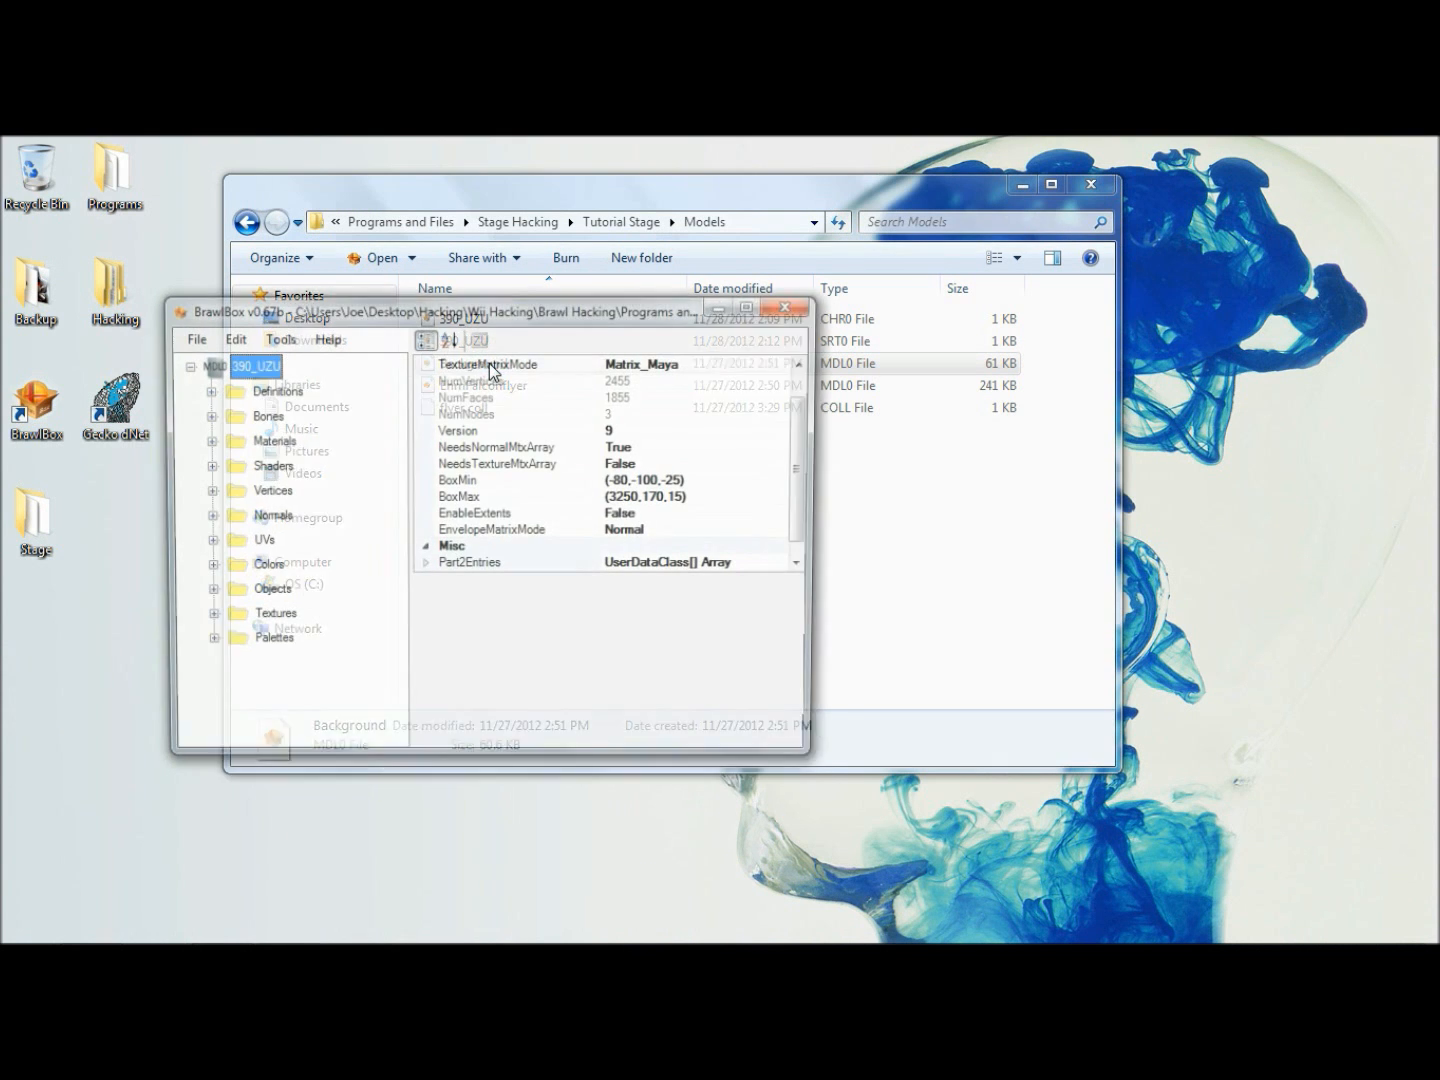
{"action": "right_click", "coordinate": [261, 366]}
{"action": "left_click", "coordinate": [276, 378]}
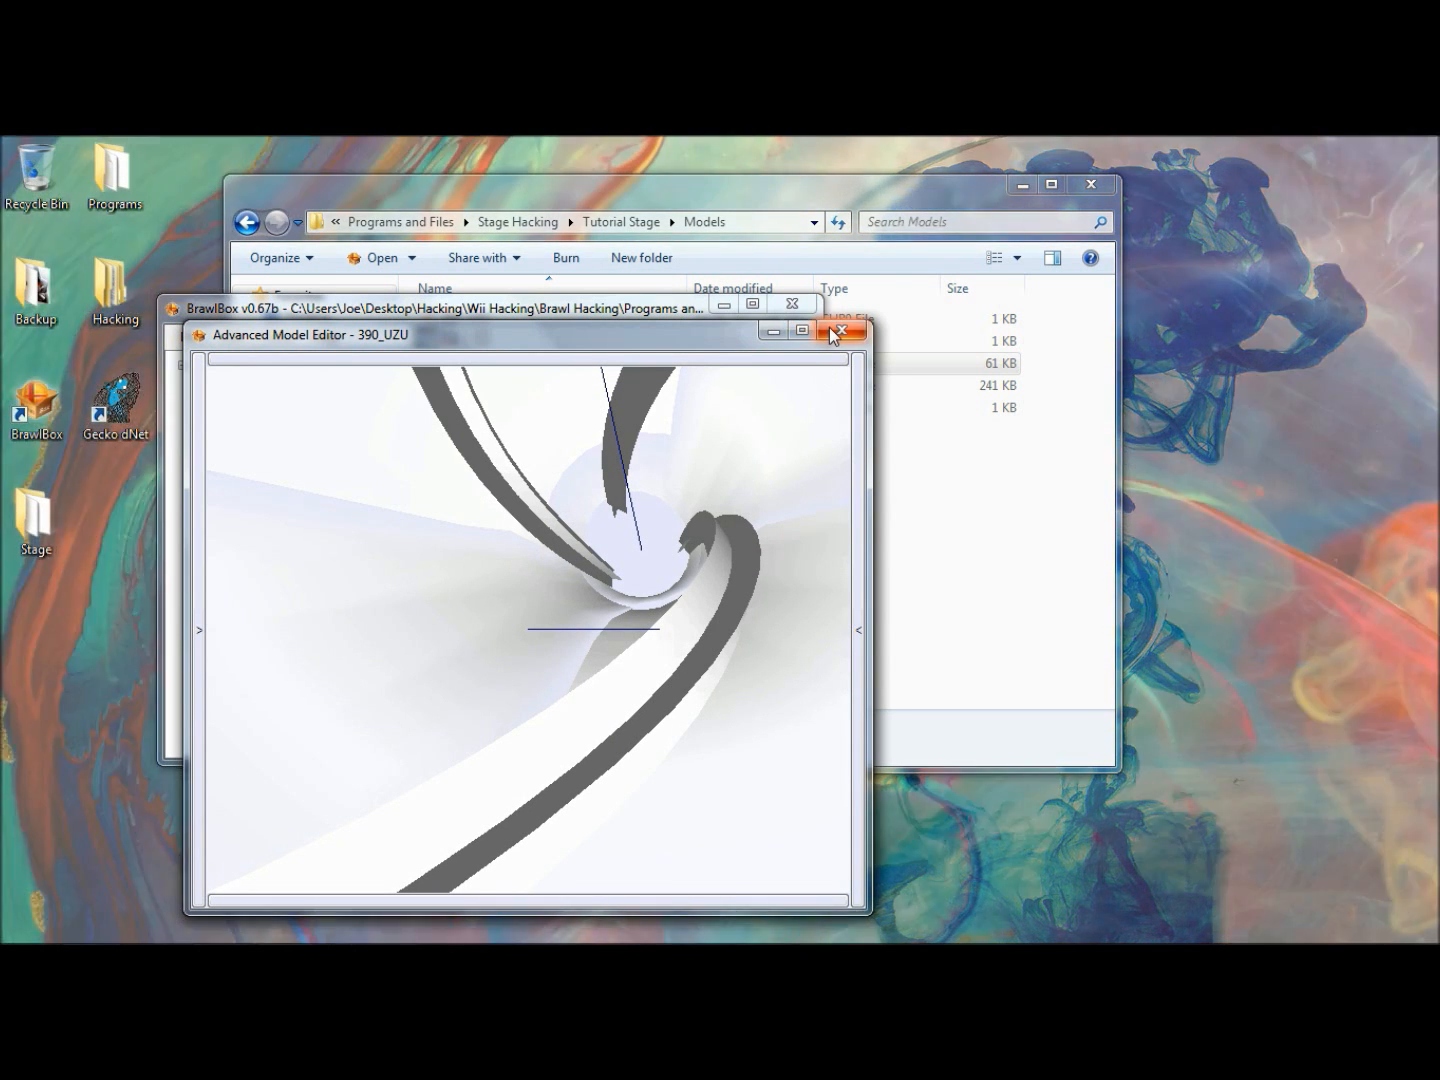
{"action": "left_click", "coordinate": [834, 329]}
{"action": "left_click", "coordinate": [787, 303]}
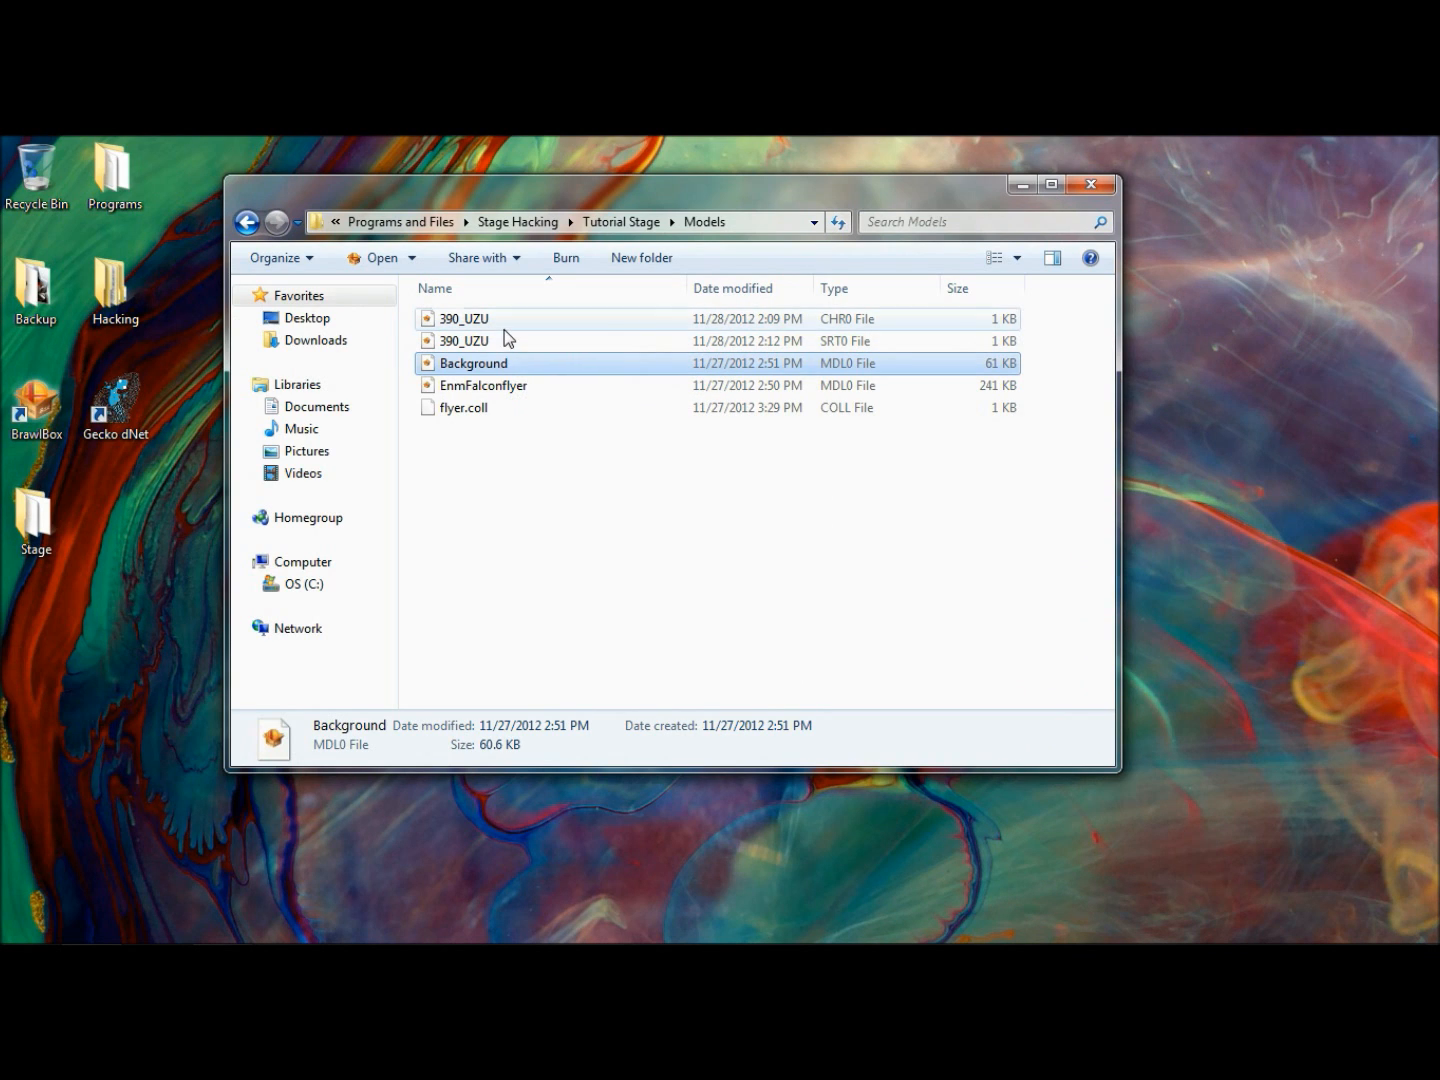
- Check the 390_UZU CHR0 and SRT0 animation files in the Models folder and return to the Tutorial Stage folder
{"action": "left_click", "coordinate": [506, 328]}
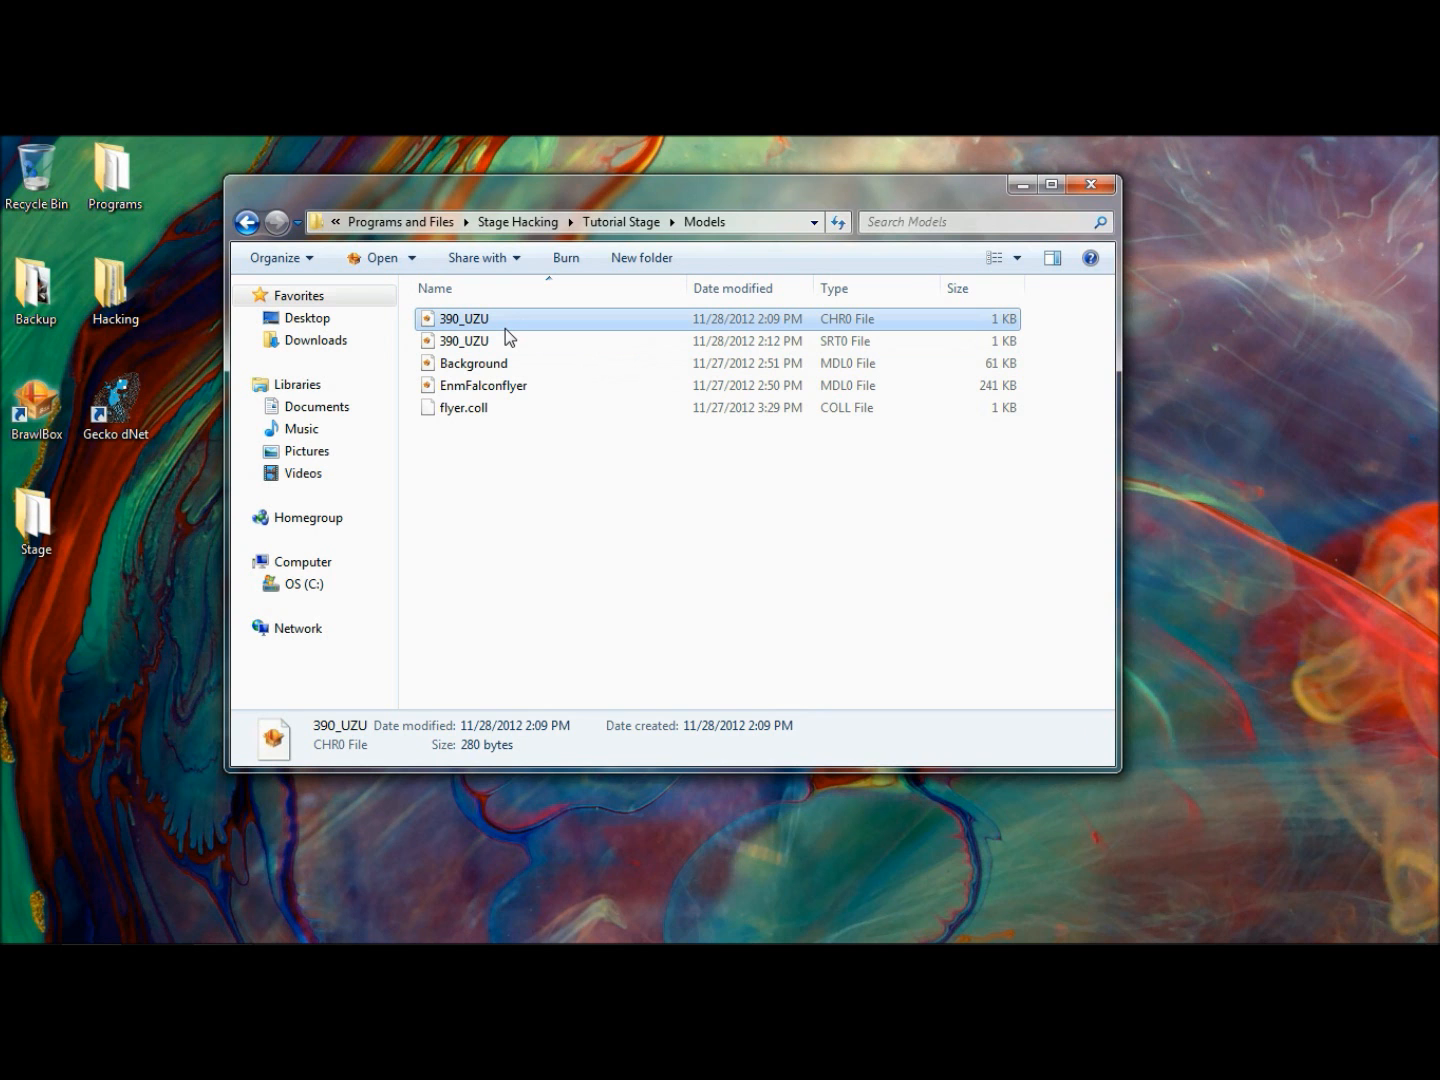
{"action": "left_click", "coordinate": [502, 344]}
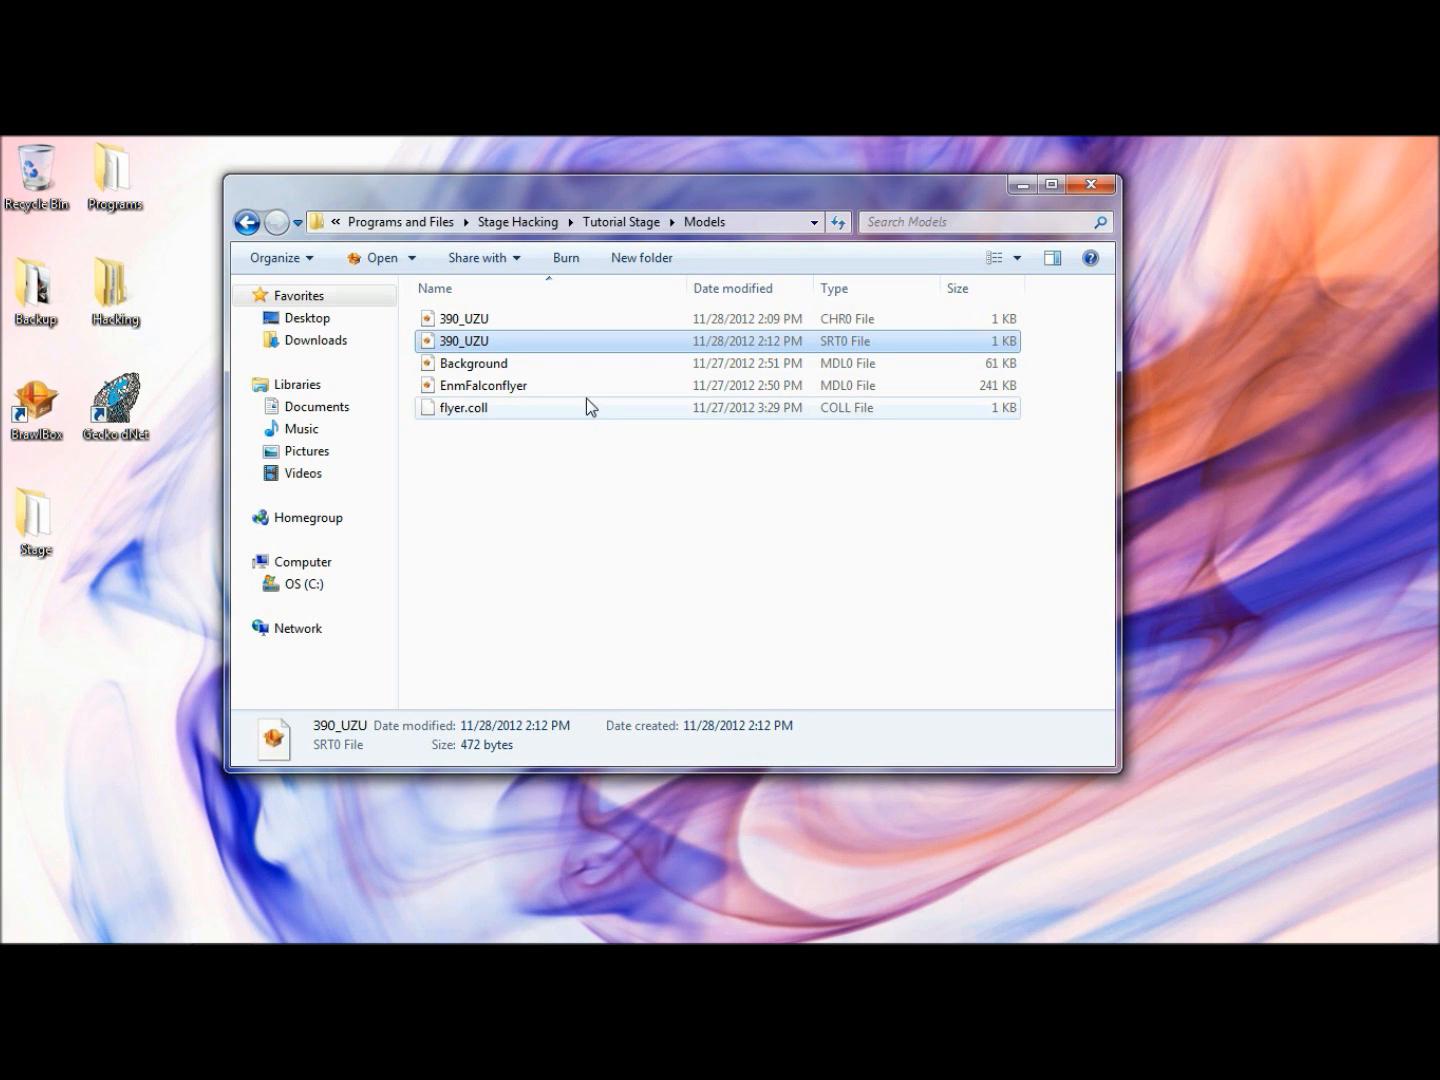
{"action": "left_click", "coordinate": [547, 457]}
{"action": "key", "text": "BackSpace"}
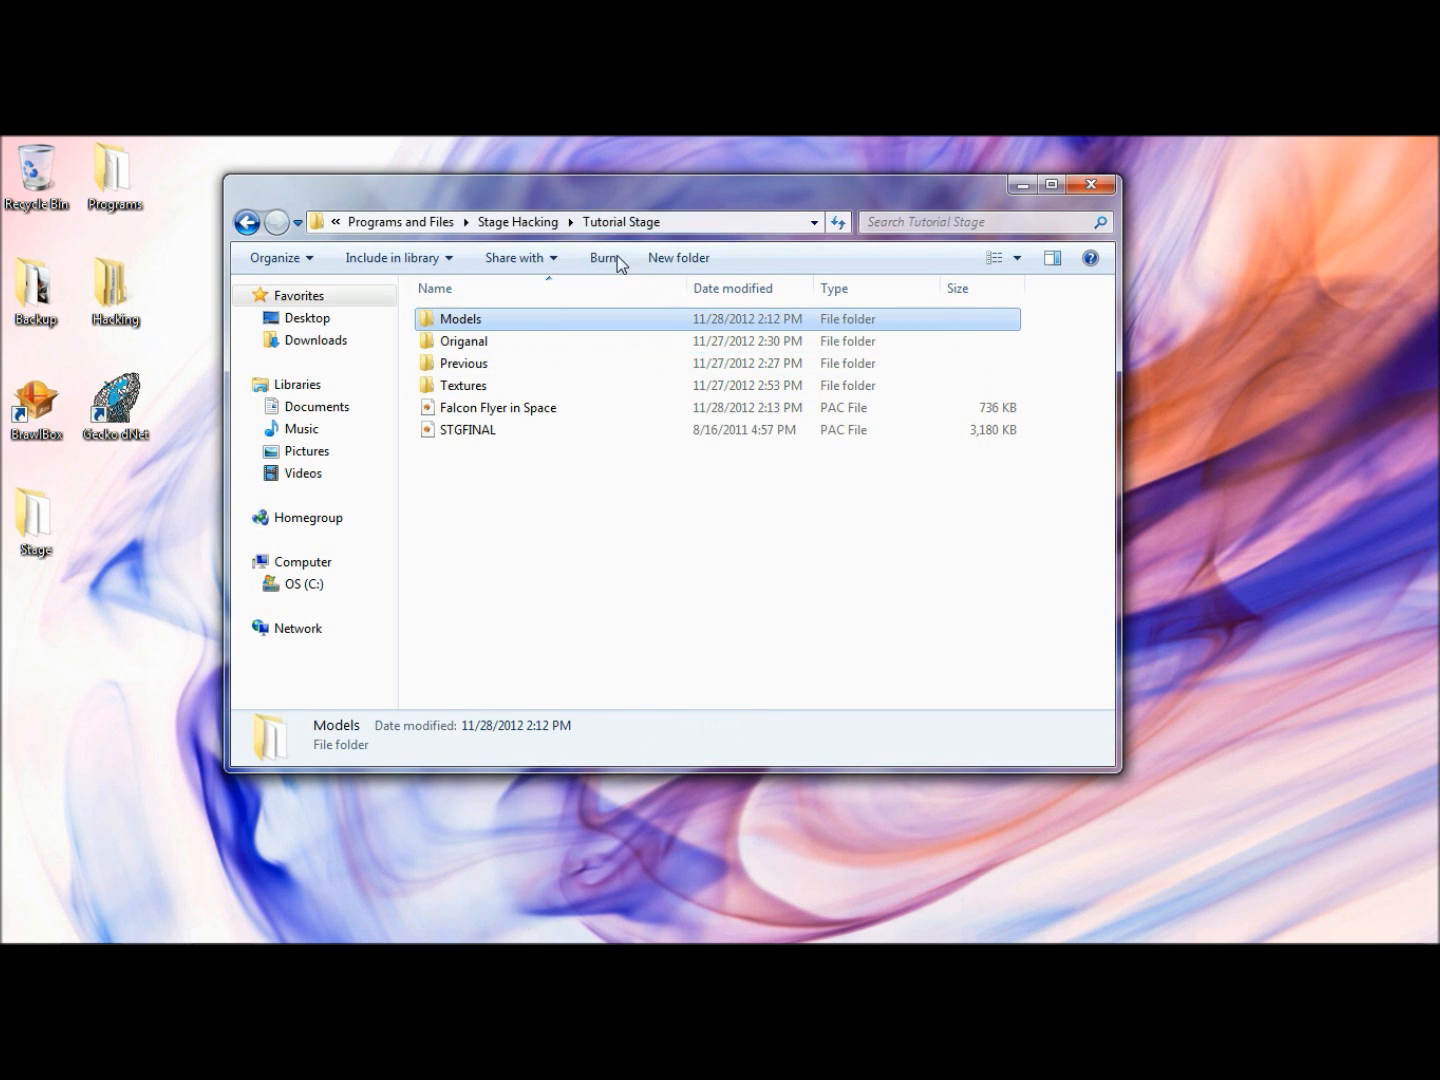
- Reopen Falcon Flyer in Space and examine the 3D model and animation groups in ModelData[1] of archive 2, including the 390_UZU texture animation
{"action": "double_click", "coordinate": [550, 411]}
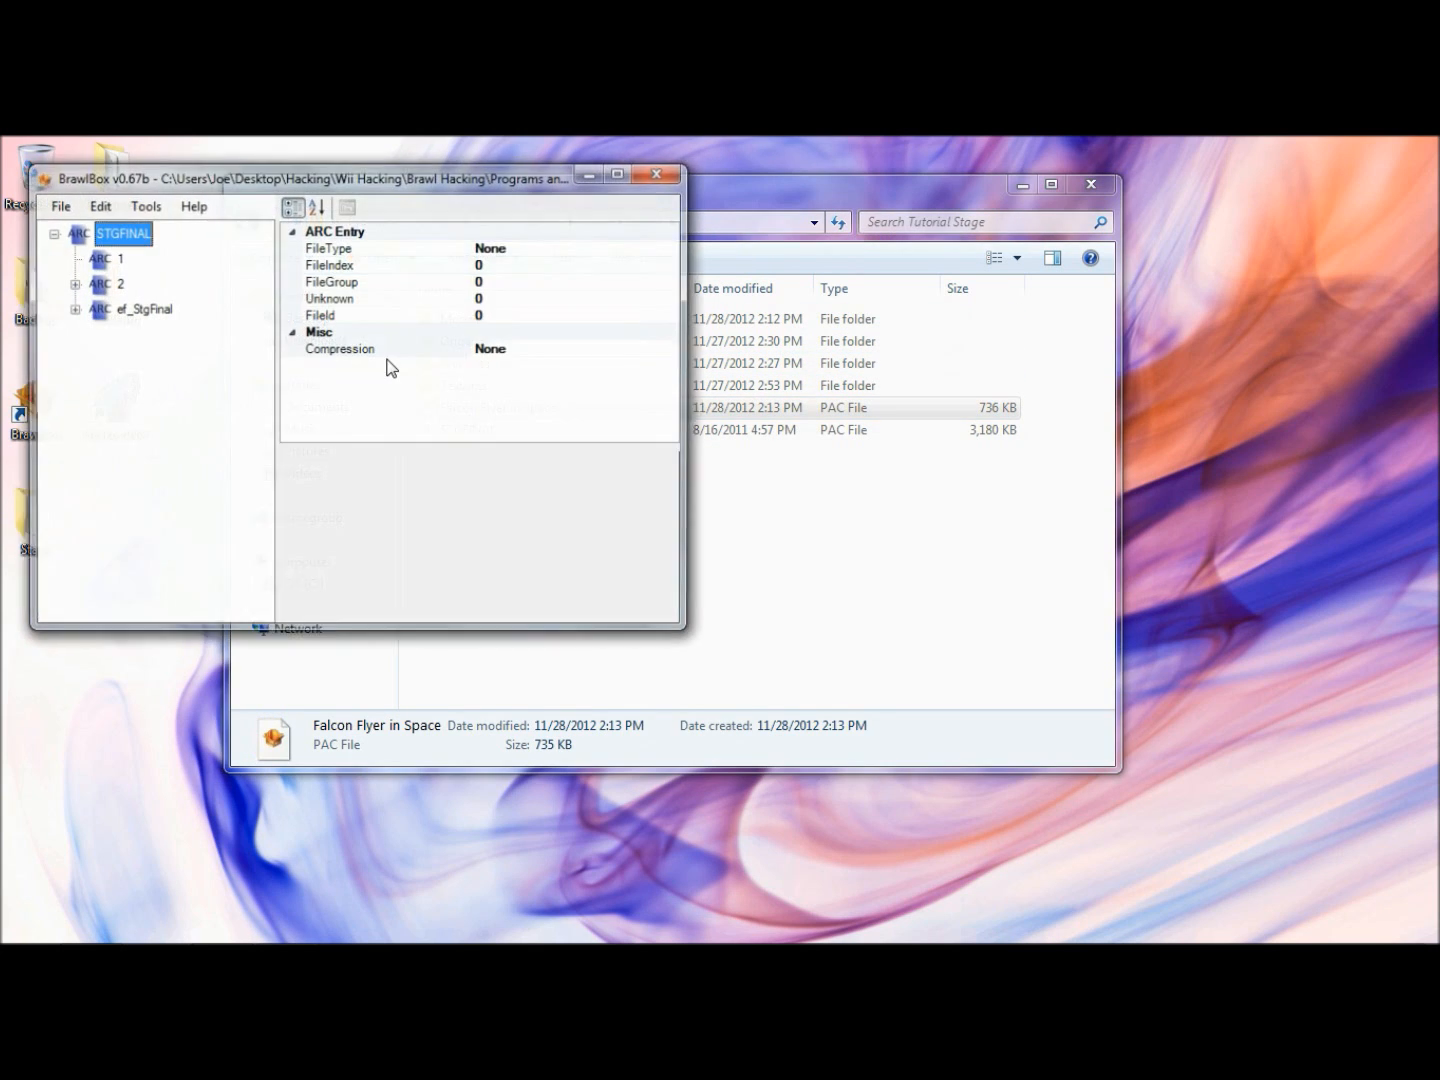
{"action": "left_click", "coordinate": [117, 284]}
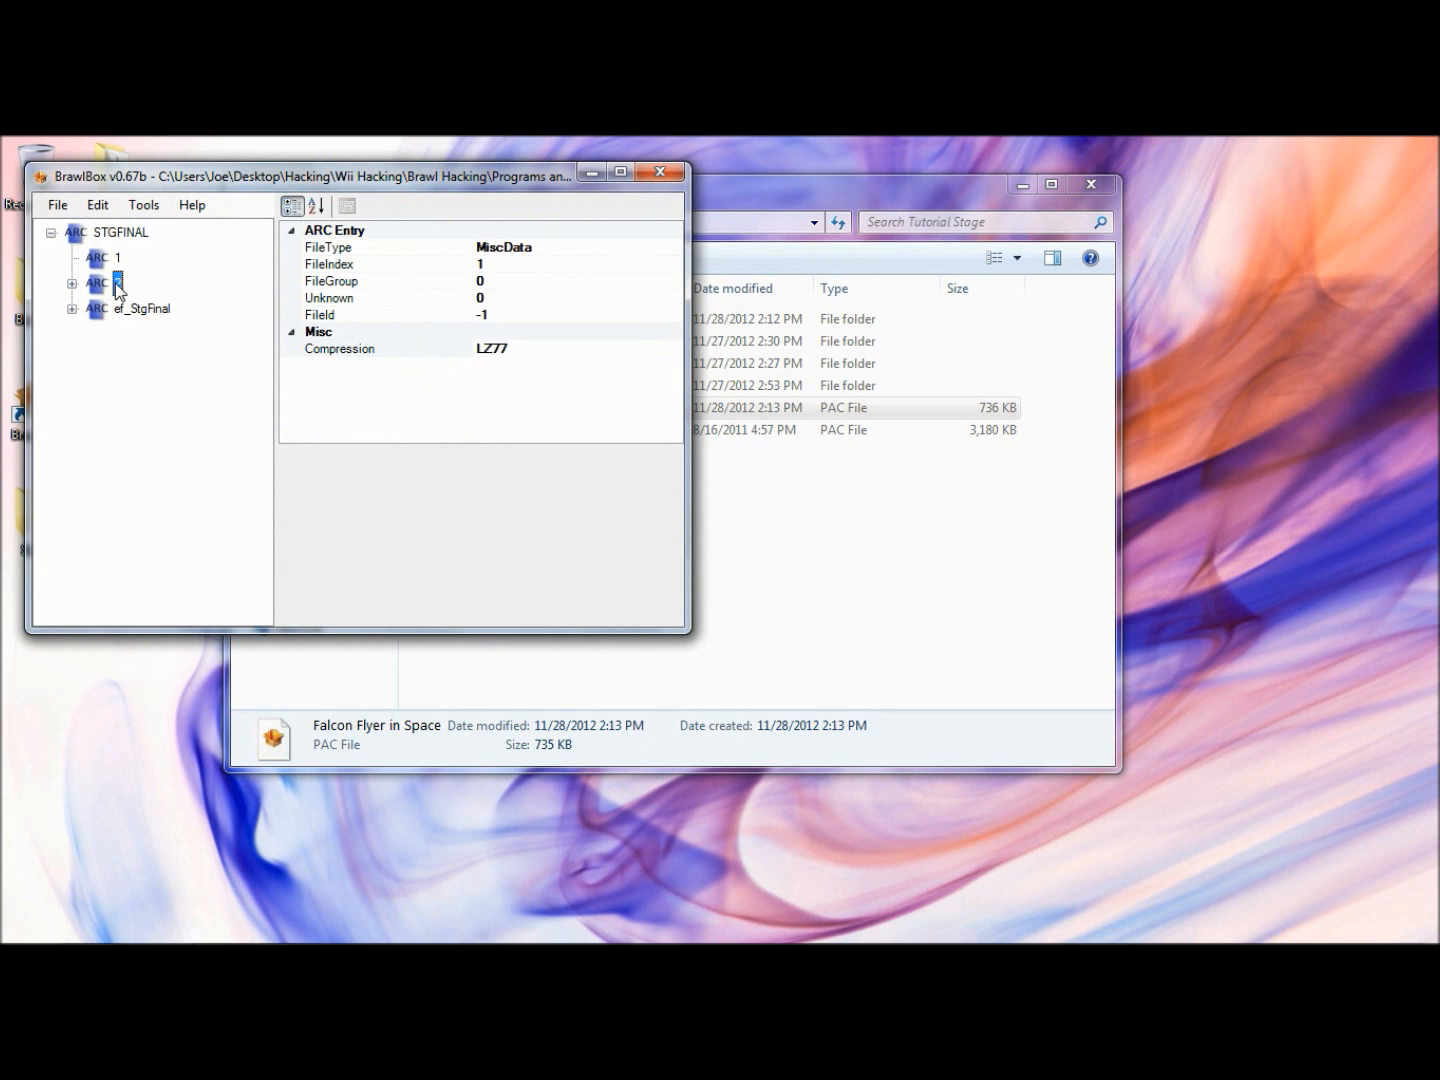
{"action": "key", "text": "Right"}
{"action": "key", "text": "Right"}
{"action": "key", "text": "Down"}
{"action": "key", "text": "Right"}
{"action": "key", "text": "Right"}
{"action": "key", "text": "Right"}
{"action": "key", "text": "Left"}
{"action": "key", "text": "Left"}
{"action": "key", "text": "Down"}
{"action": "key", "text": "Down"}
{"action": "key", "text": "Right"}
{"action": "key", "text": "Right"}
{"action": "key", "text": "Left"}
{"action": "key", "text": "Left"}
{"action": "key", "text": "Left"}
{"action": "key", "text": "Left"}
{"action": "key", "text": "Up"}
{"action": "key", "text": "Right"}
{"action": "key", "text": "Down"}
{"action": "key", "text": "Down"}
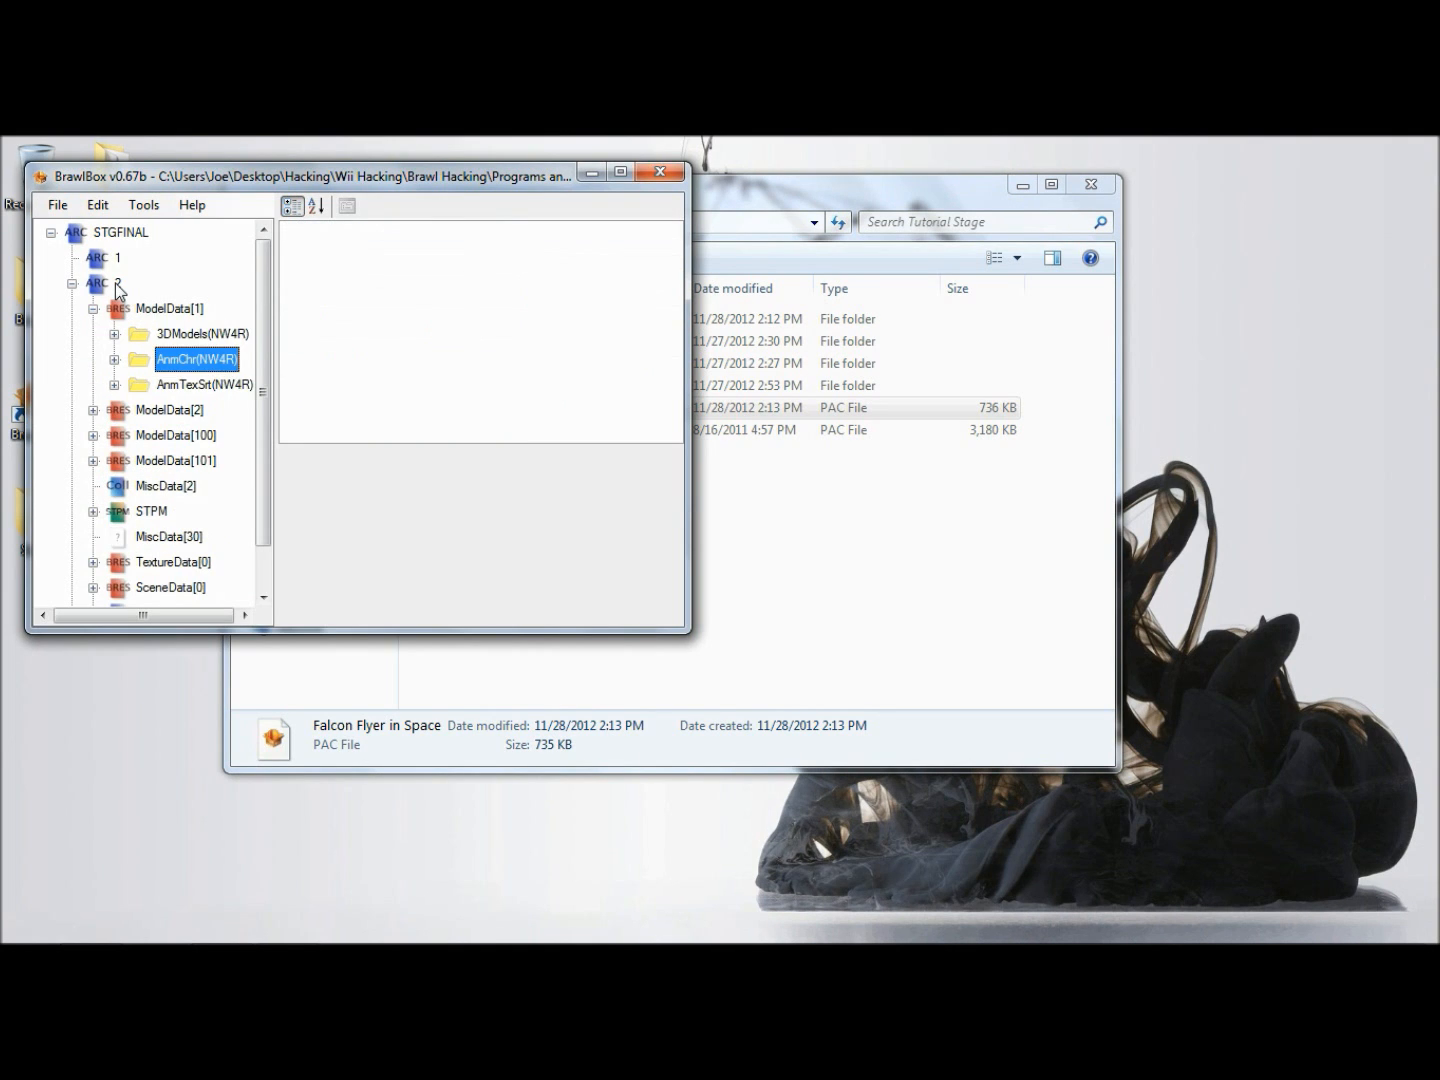
{"action": "key", "text": "Down"}
{"action": "key", "text": "Right"}
{"action": "key", "text": "Right"}
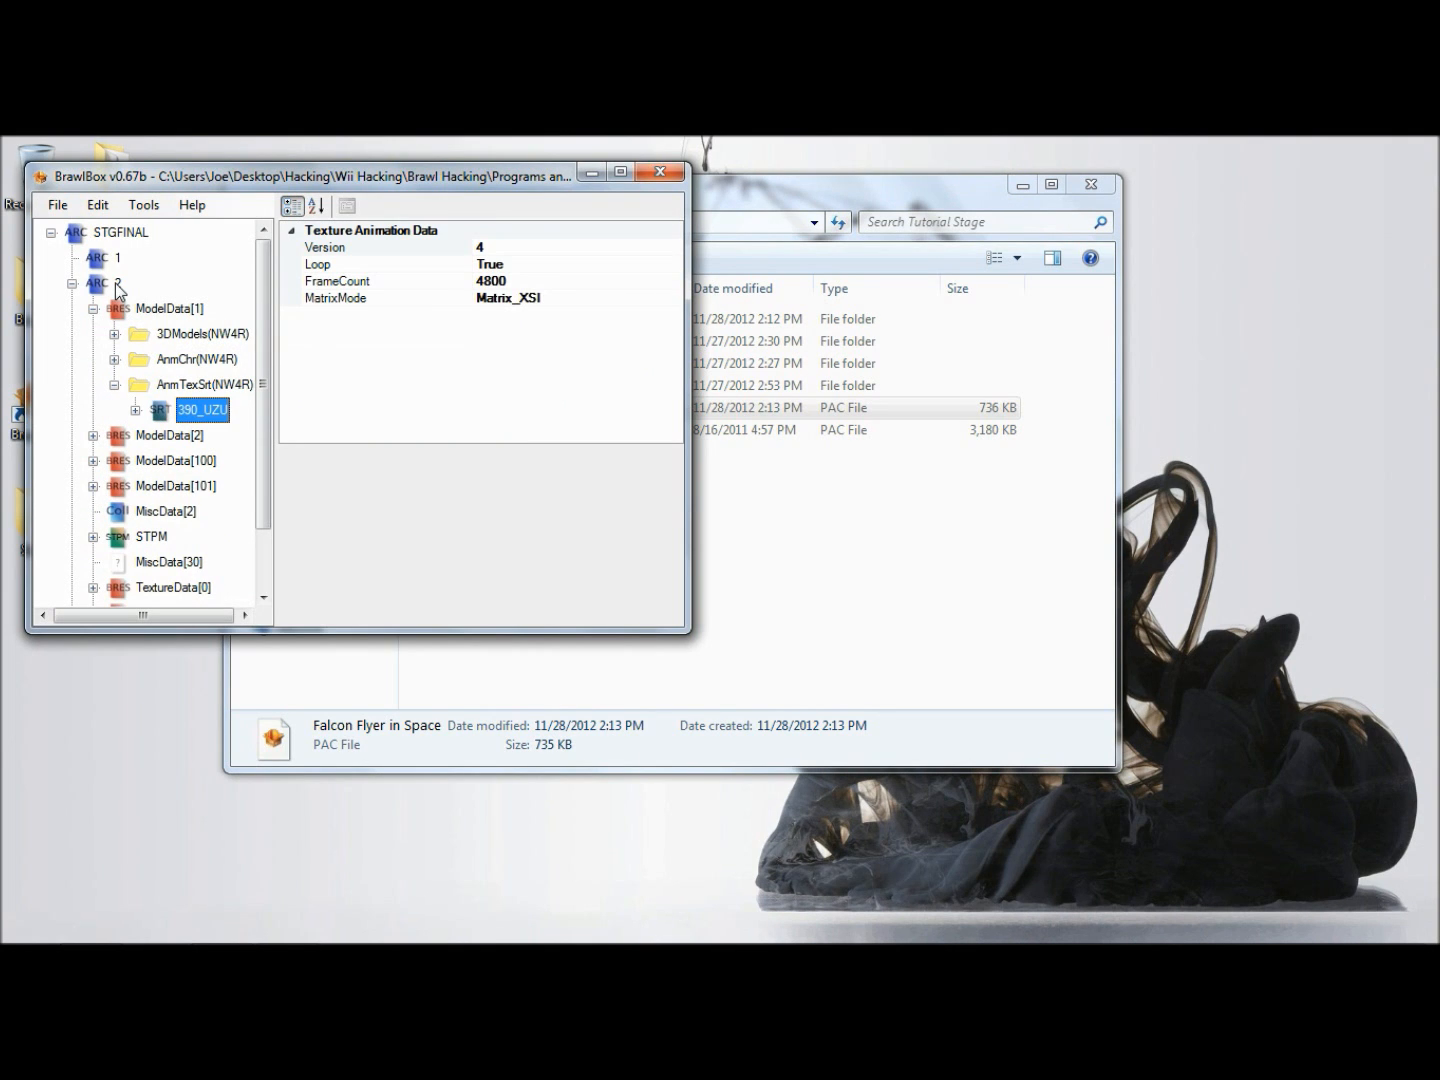
- Examine the 390_UZU character animation in AnmChr(NW4R), collapse the expanded entries and close the stage file
{"action": "double_click", "coordinate": [203, 388]}
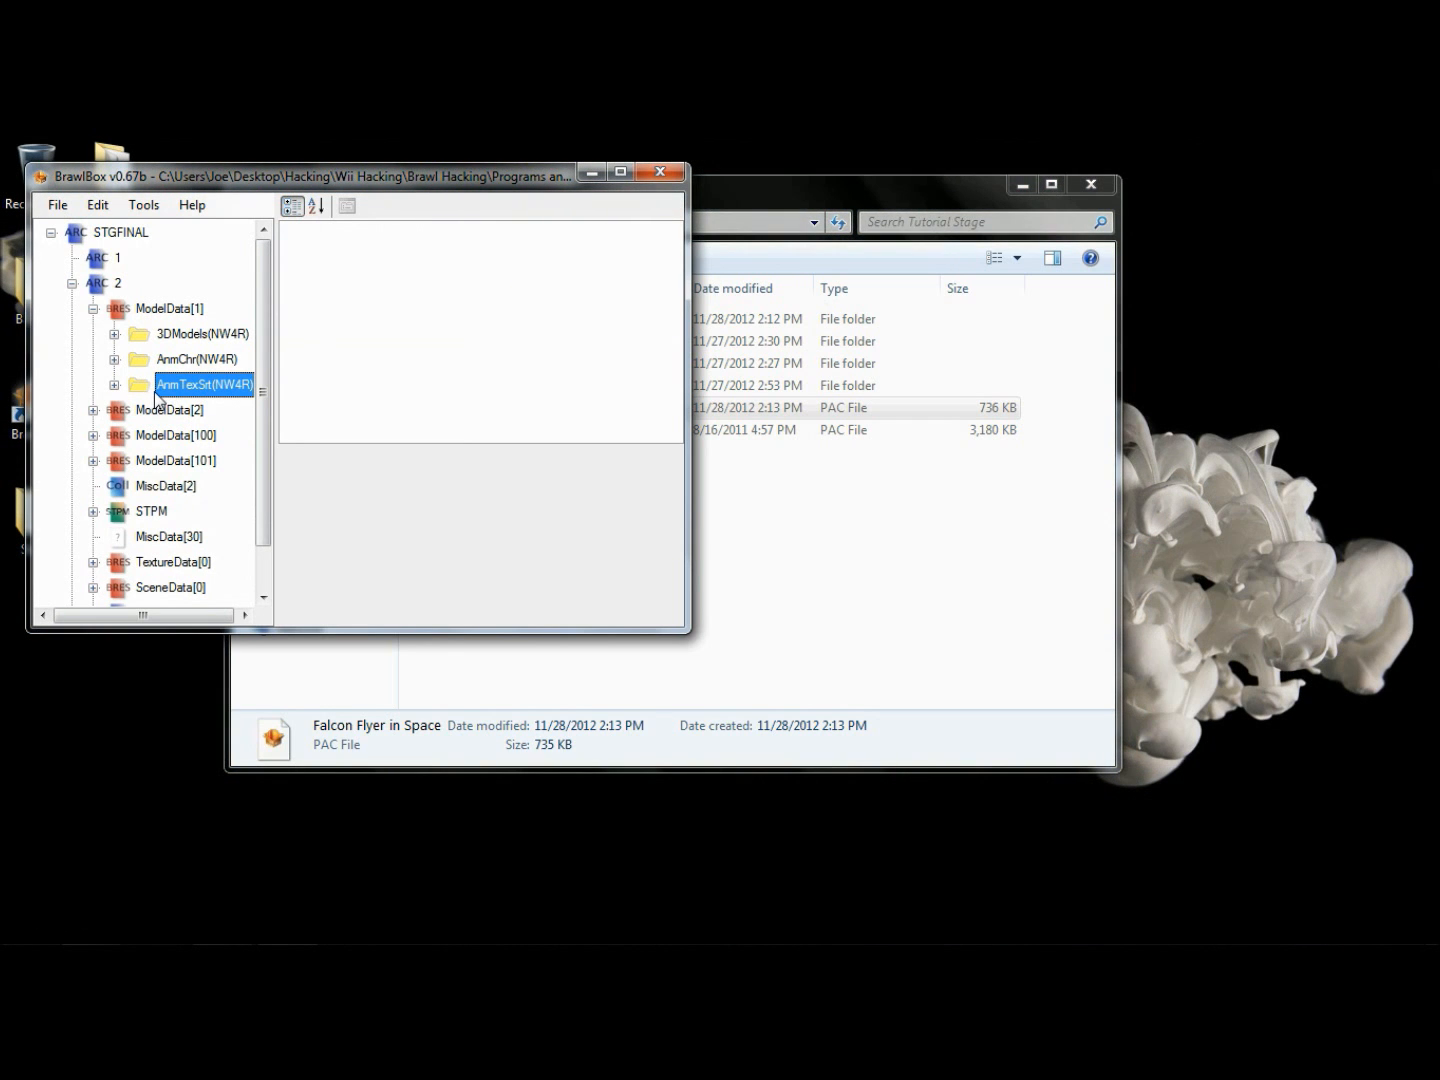
{"action": "left_click", "coordinate": [181, 362]}
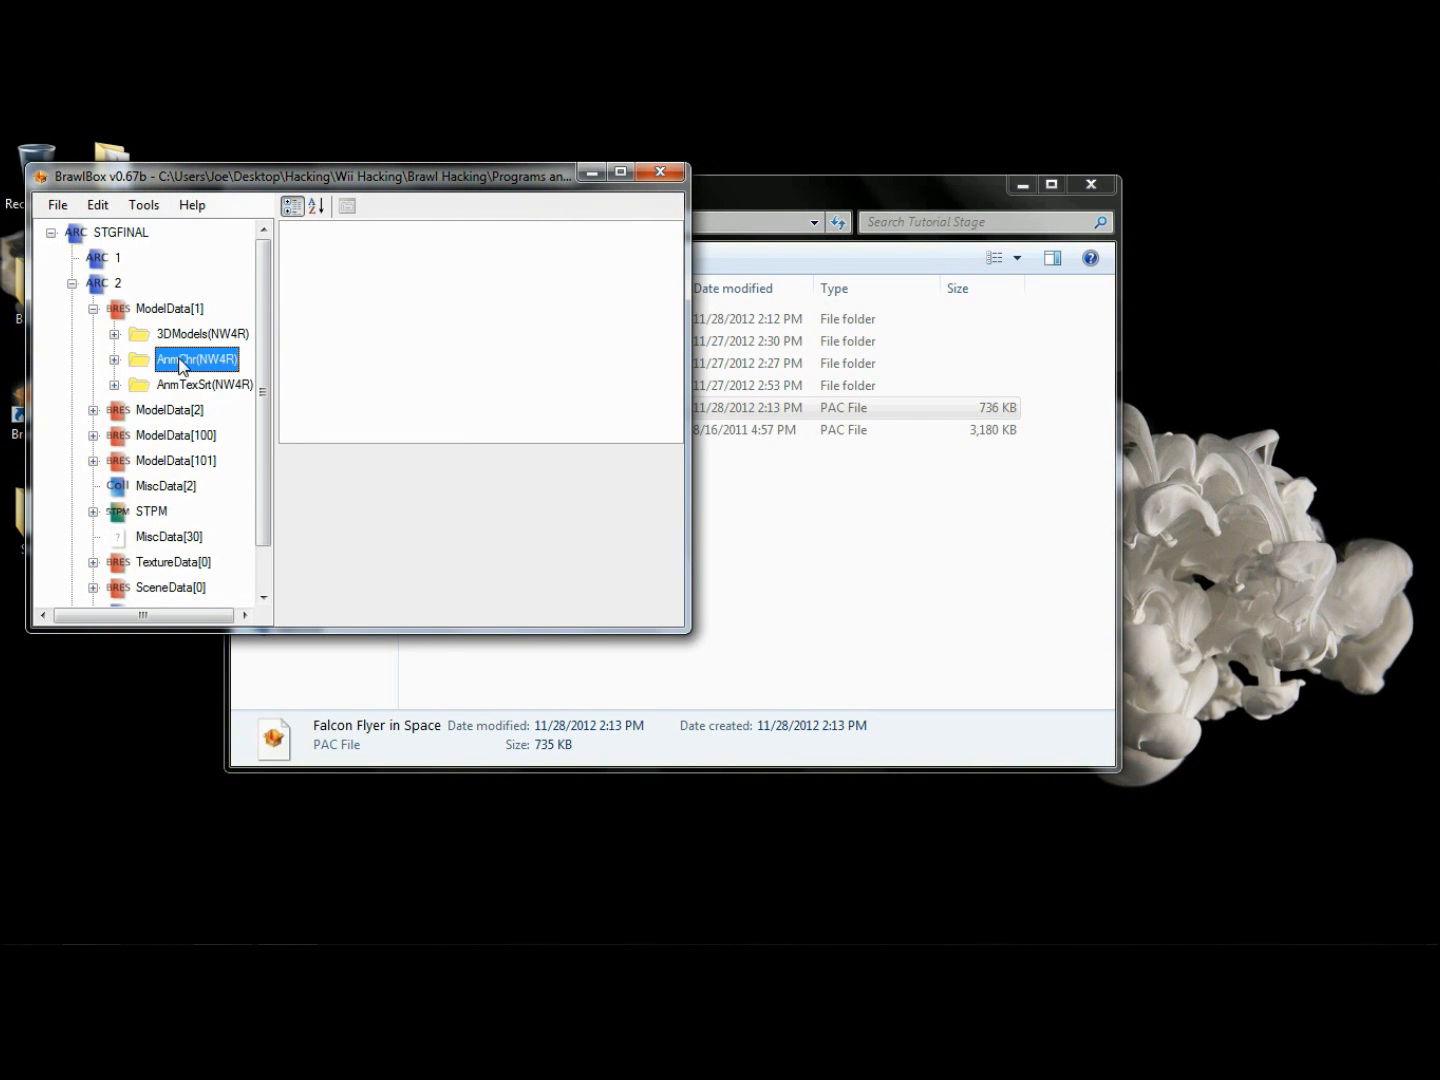
{"action": "left_click", "coordinate": [115, 360]}
{"action": "left_click", "coordinate": [193, 388]}
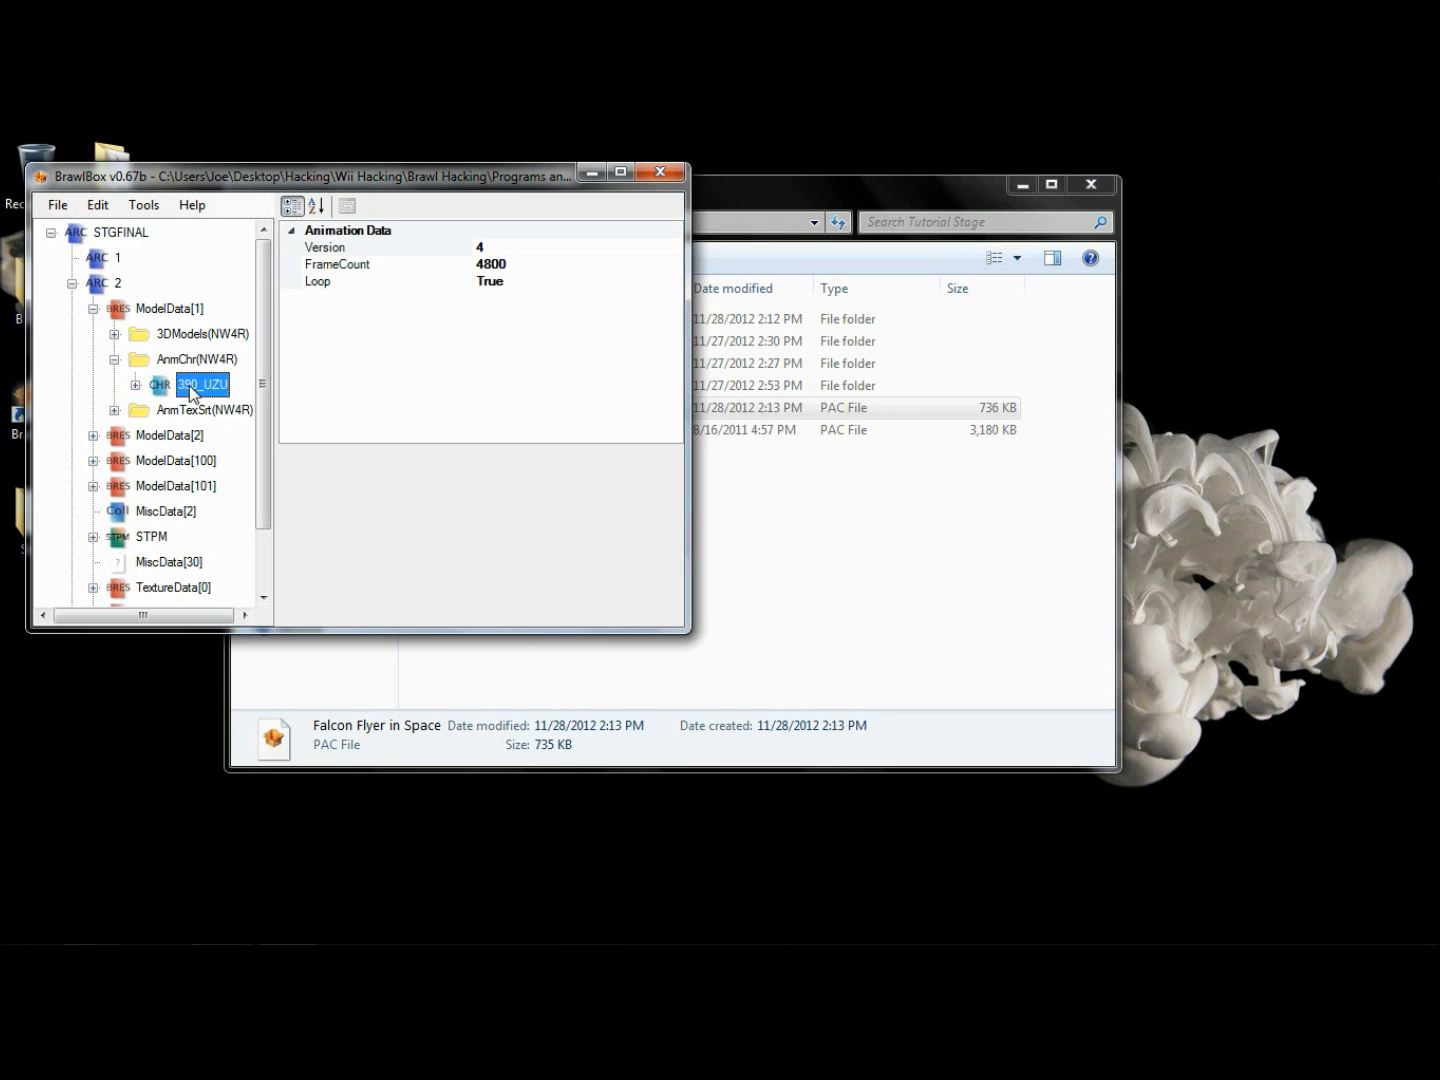
{"action": "left_click", "coordinate": [115, 358]}
{"action": "left_click", "coordinate": [114, 334]}
{"action": "left_click", "coordinate": [114, 334]}
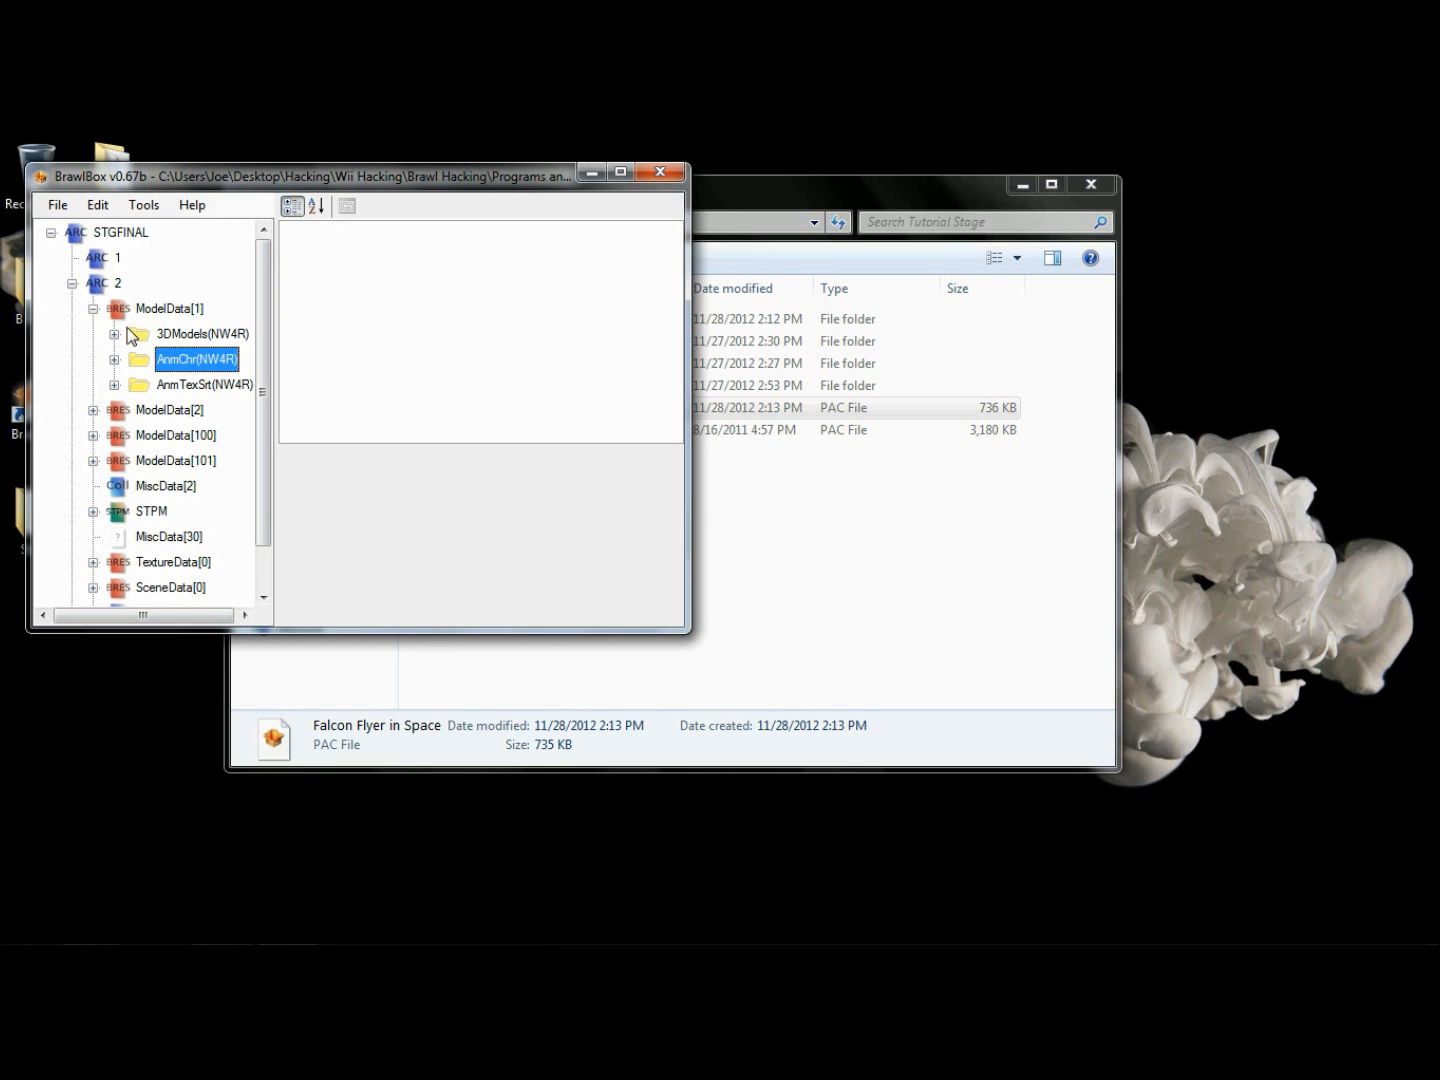
{"action": "left_click", "coordinate": [115, 334]}
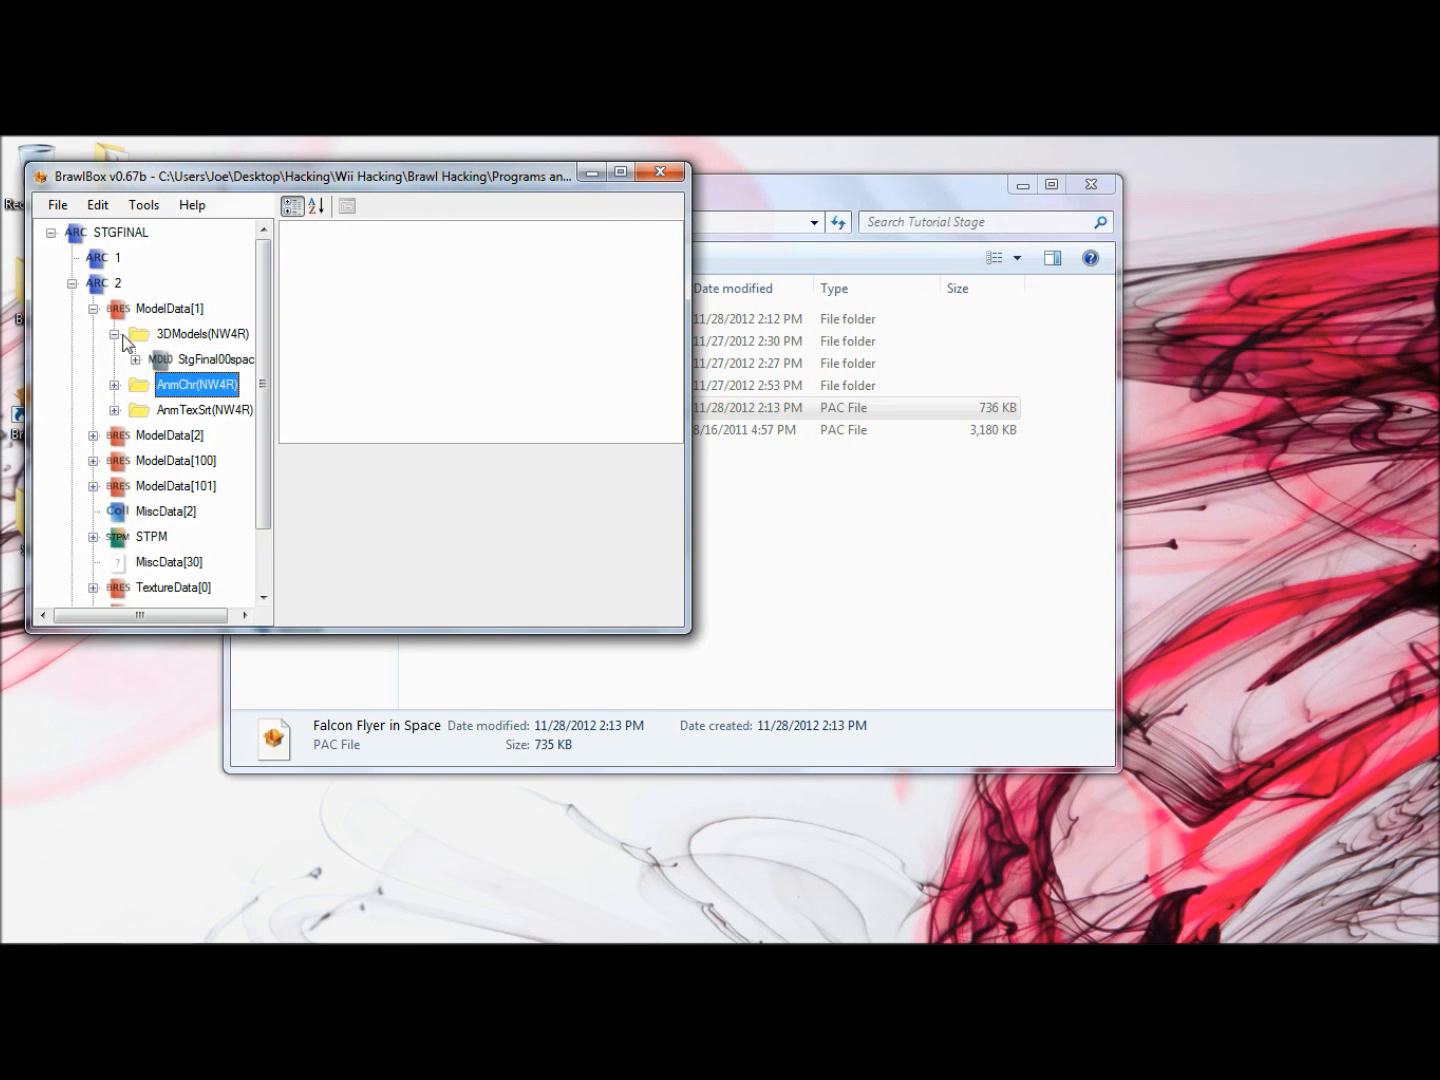
{"action": "left_click", "coordinate": [115, 334]}
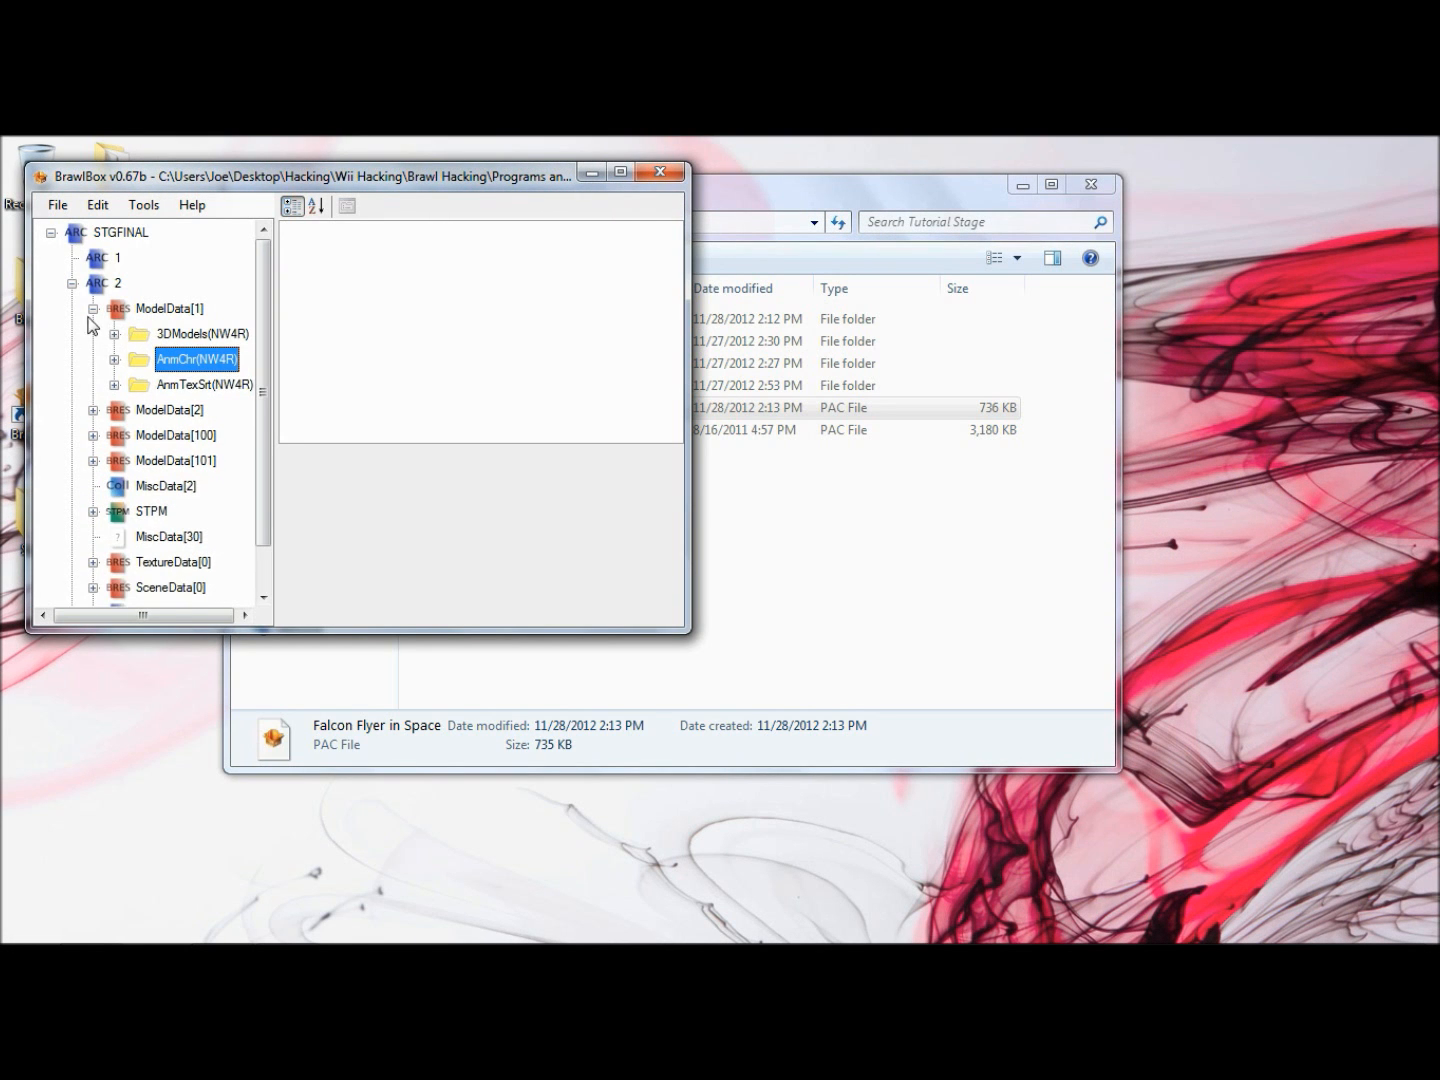
{"action": "left_click", "coordinate": [94, 309]}
{"action": "left_click", "coordinate": [72, 284]}
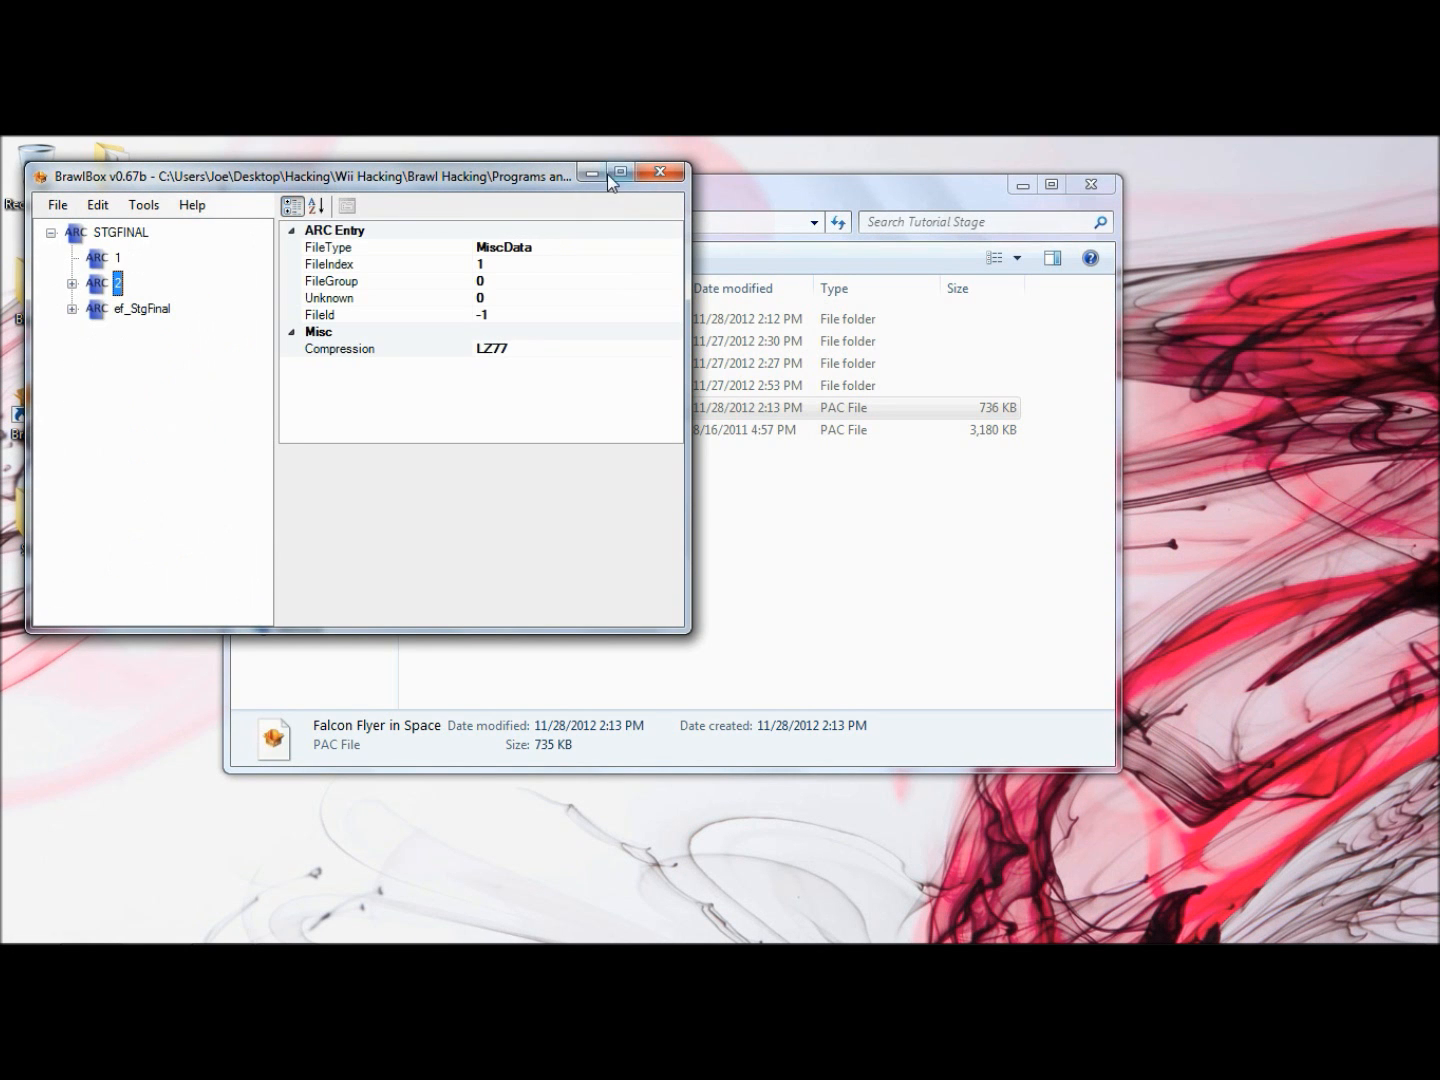
{"action": "left_click", "coordinate": [662, 172]}
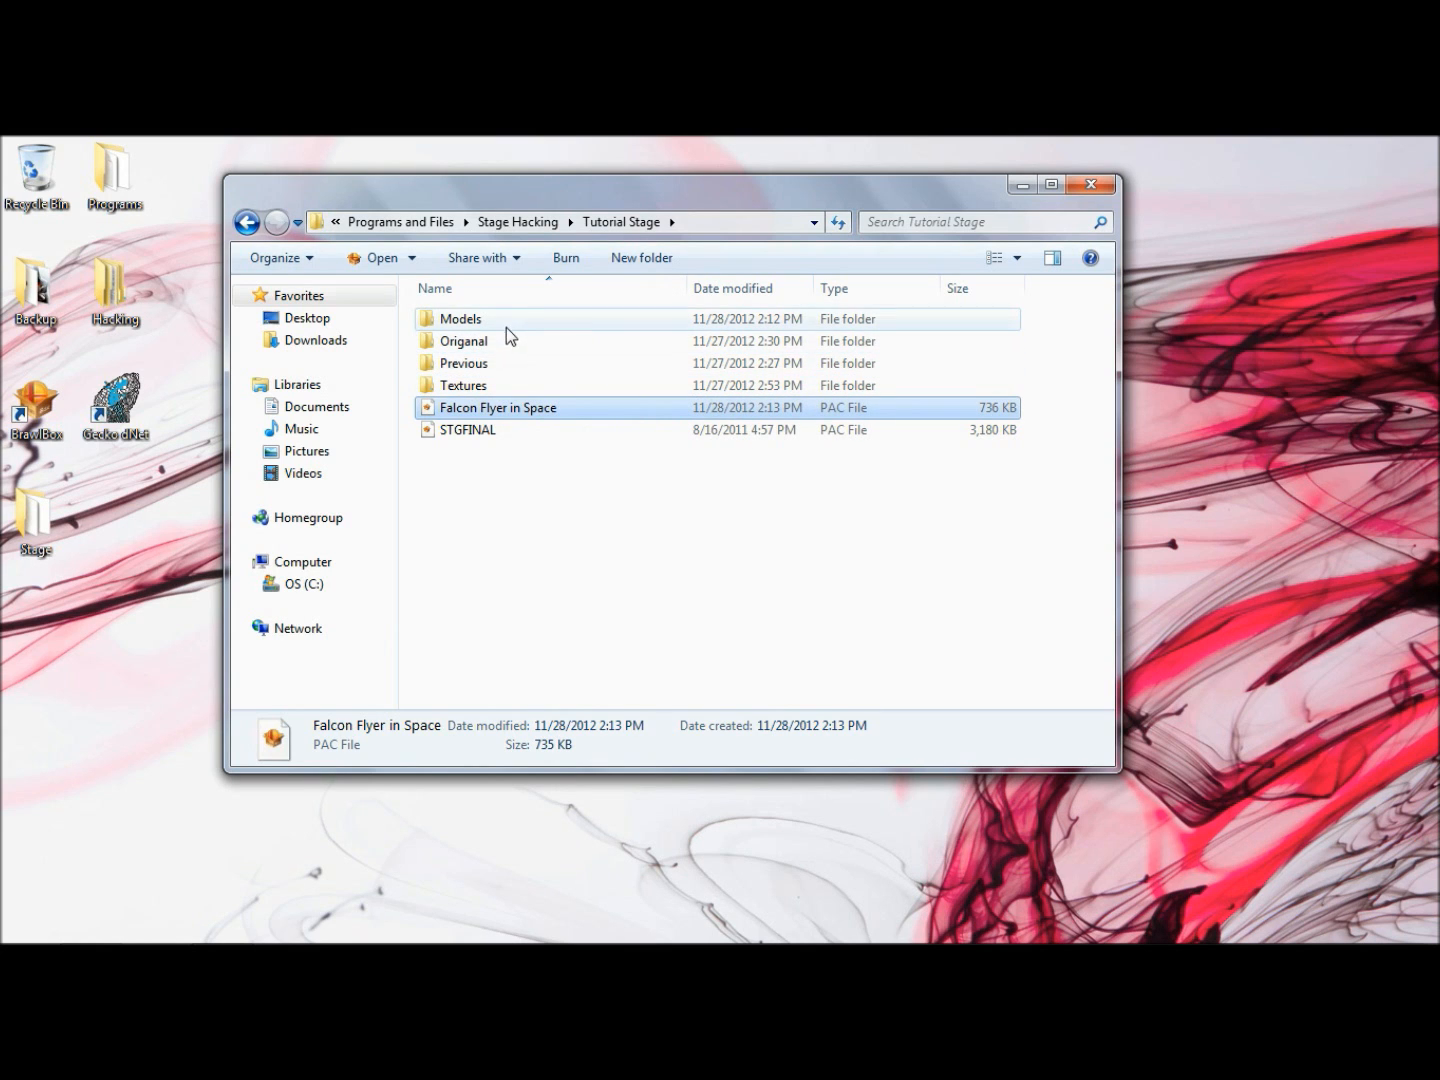
- View the original PAC files in the Origanal folder and return to the Tutorial Stage folder
{"action": "double_click", "coordinate": [503, 339]}
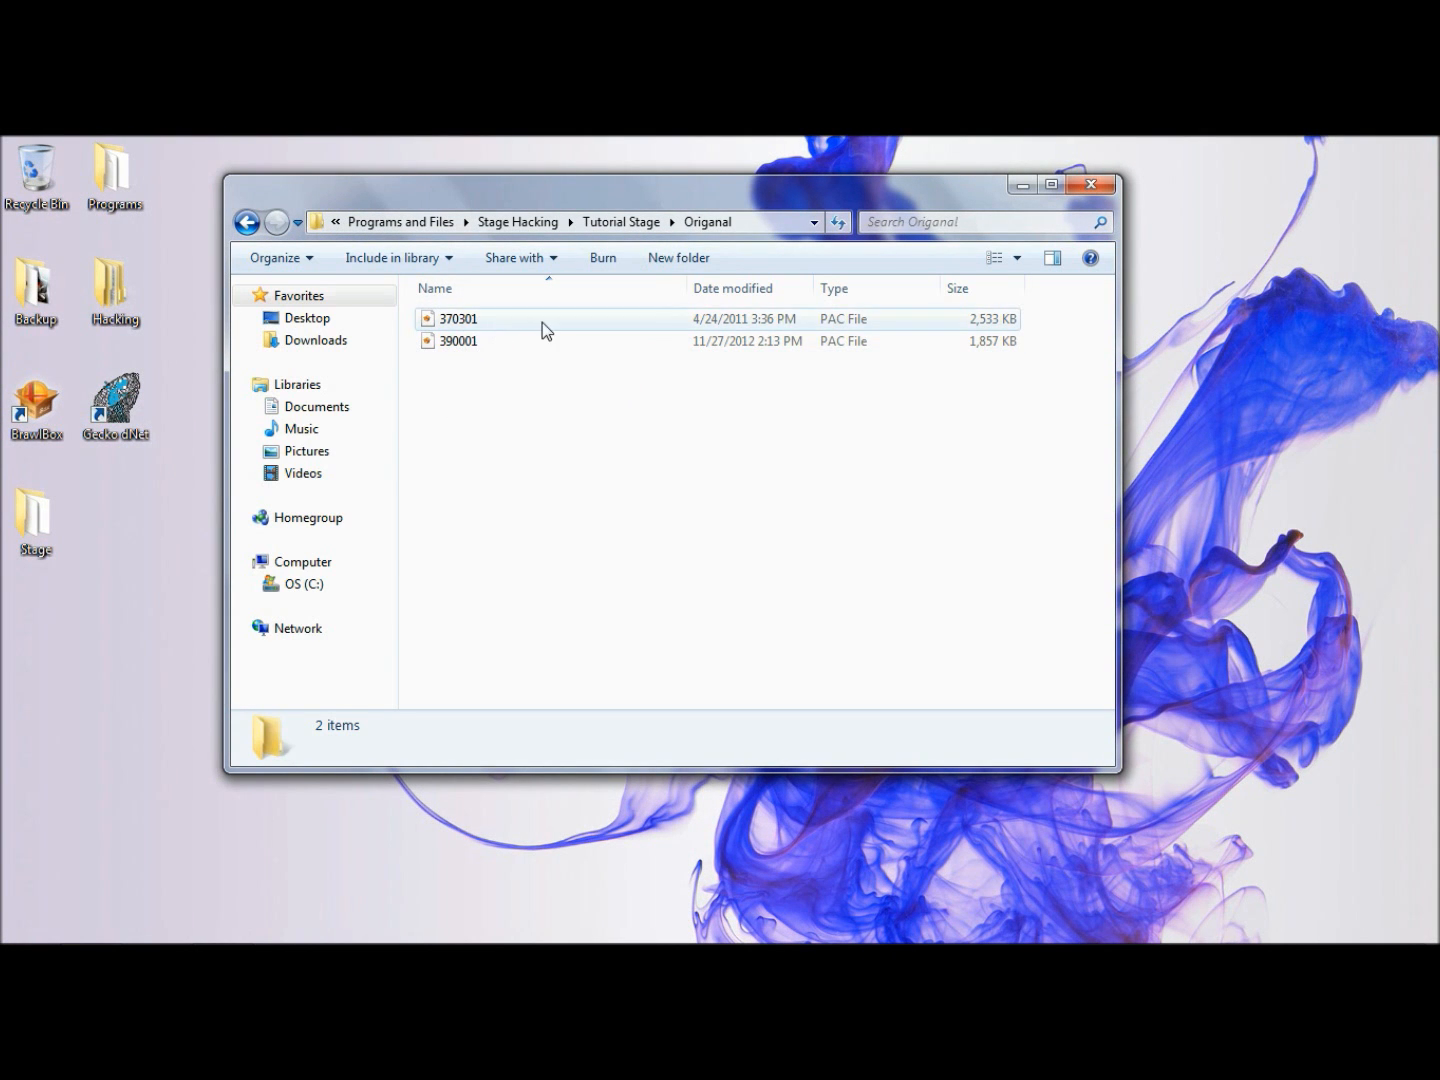
{"action": "left_click", "coordinate": [589, 220]}
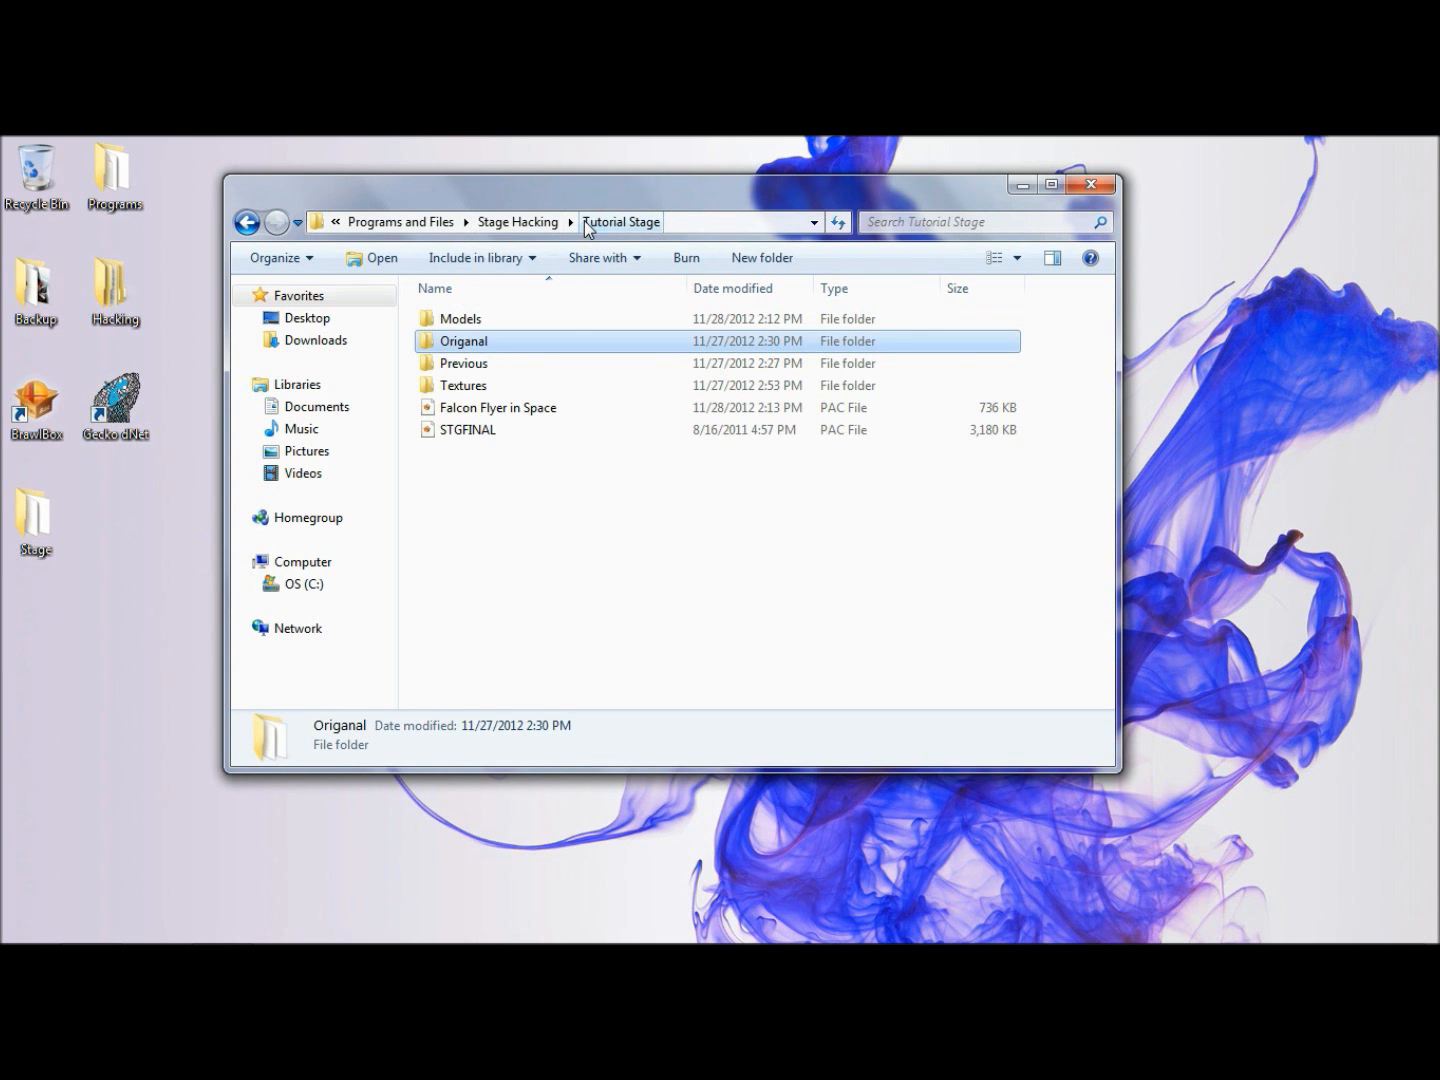
{"action": "left_click", "coordinate": [550, 481]}
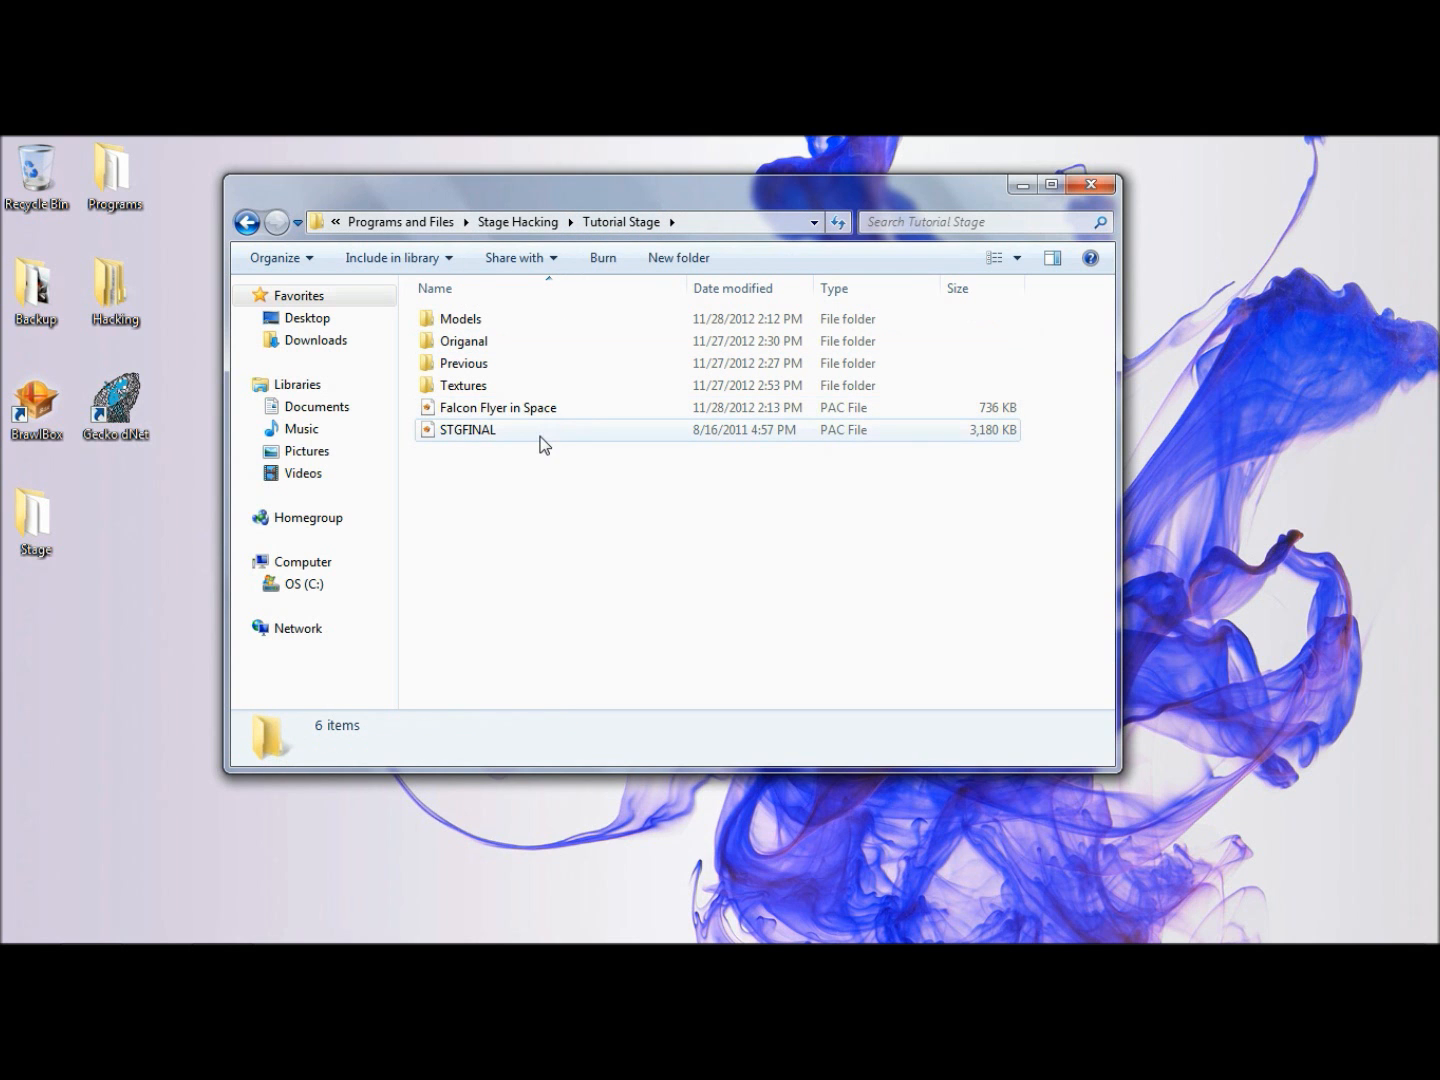
- Open STGFINAL.pac from the Tutorial Stage folder and expand archive 2
{"action": "mouse_move", "coordinate": [543, 443]}
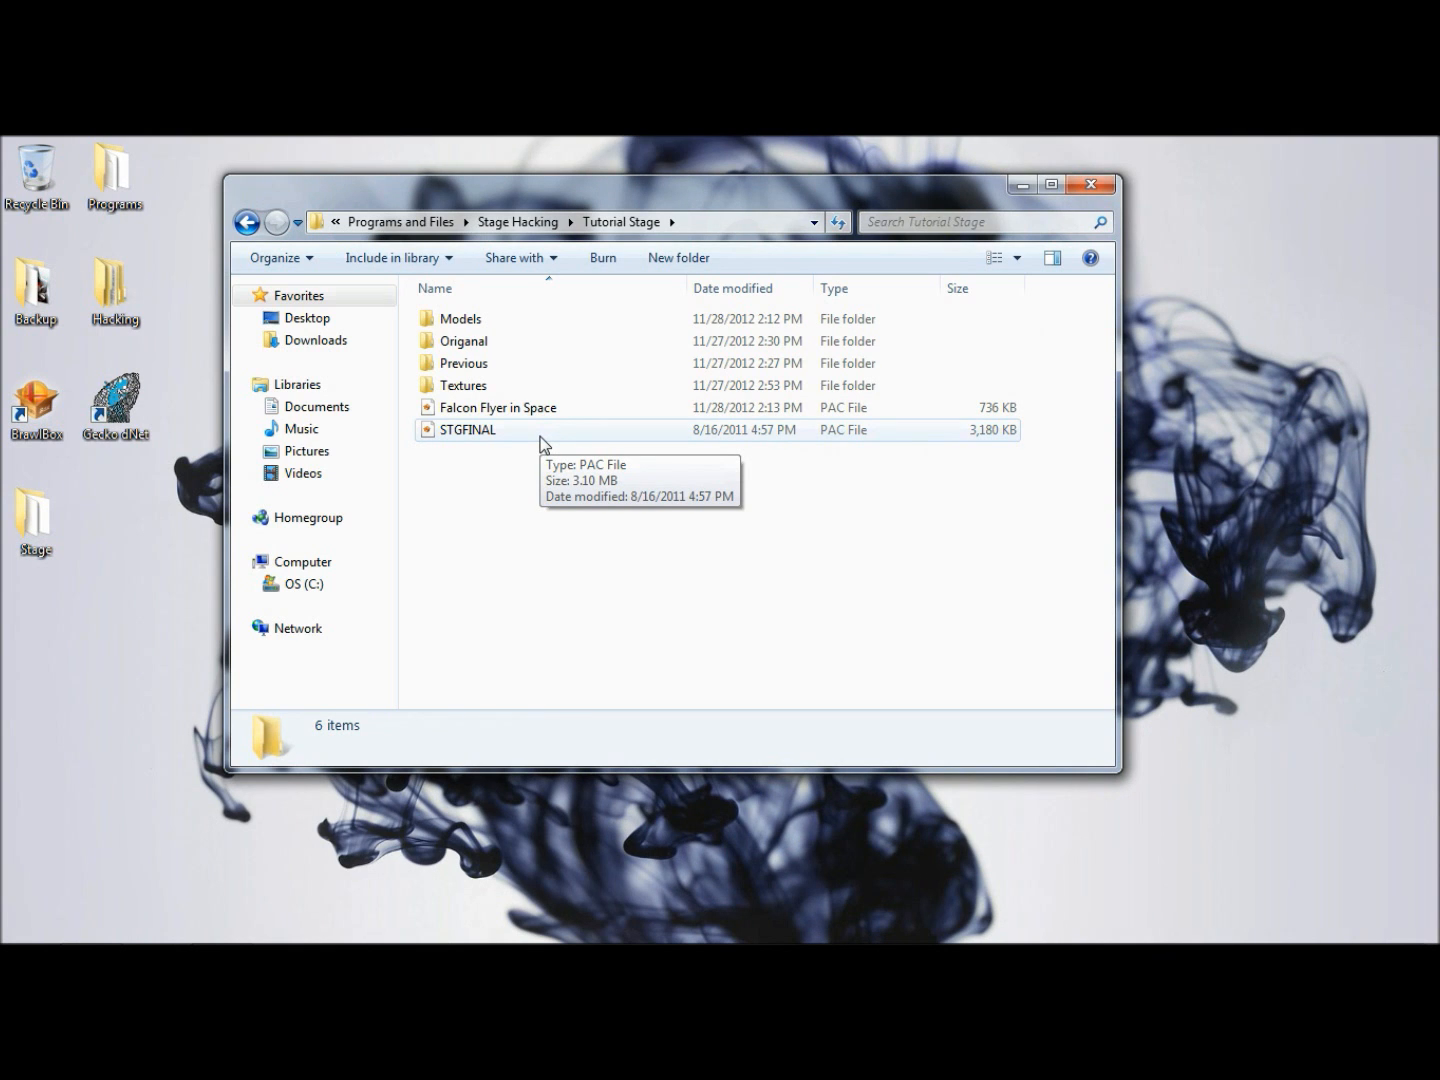
{"action": "double_click", "coordinate": [545, 440]}
{"action": "left_click_drag", "start_coordinate": [248, 205], "coordinate": [572, 201]}
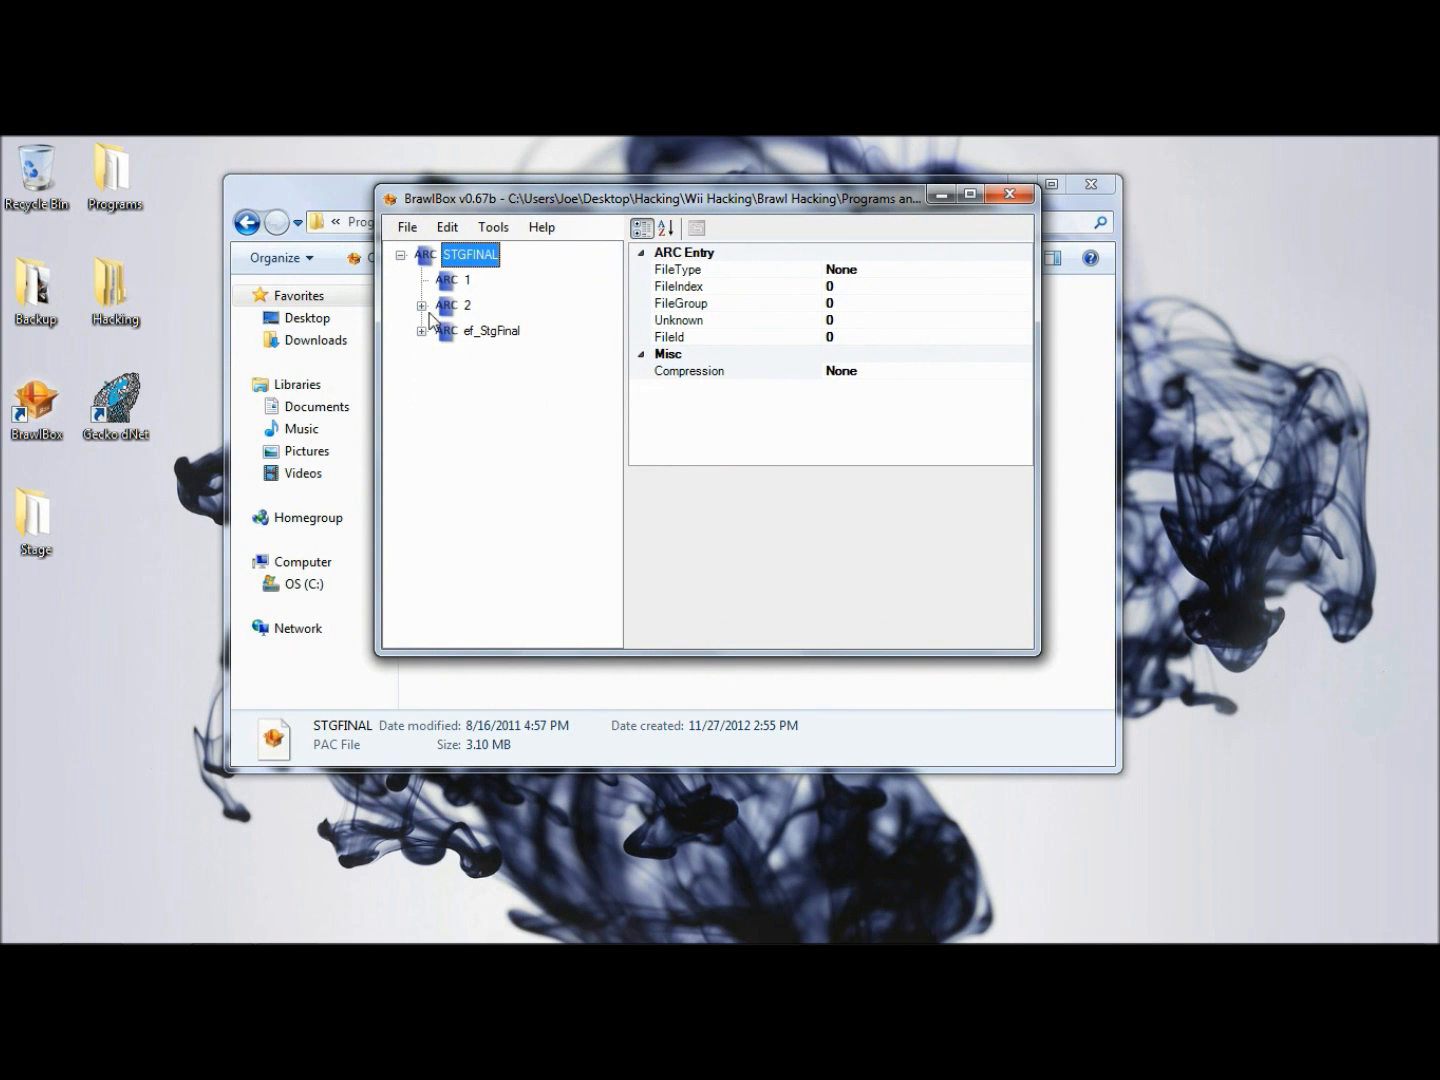
{"action": "left_click", "coordinate": [441, 309]}
{"action": "key", "text": "Right"}
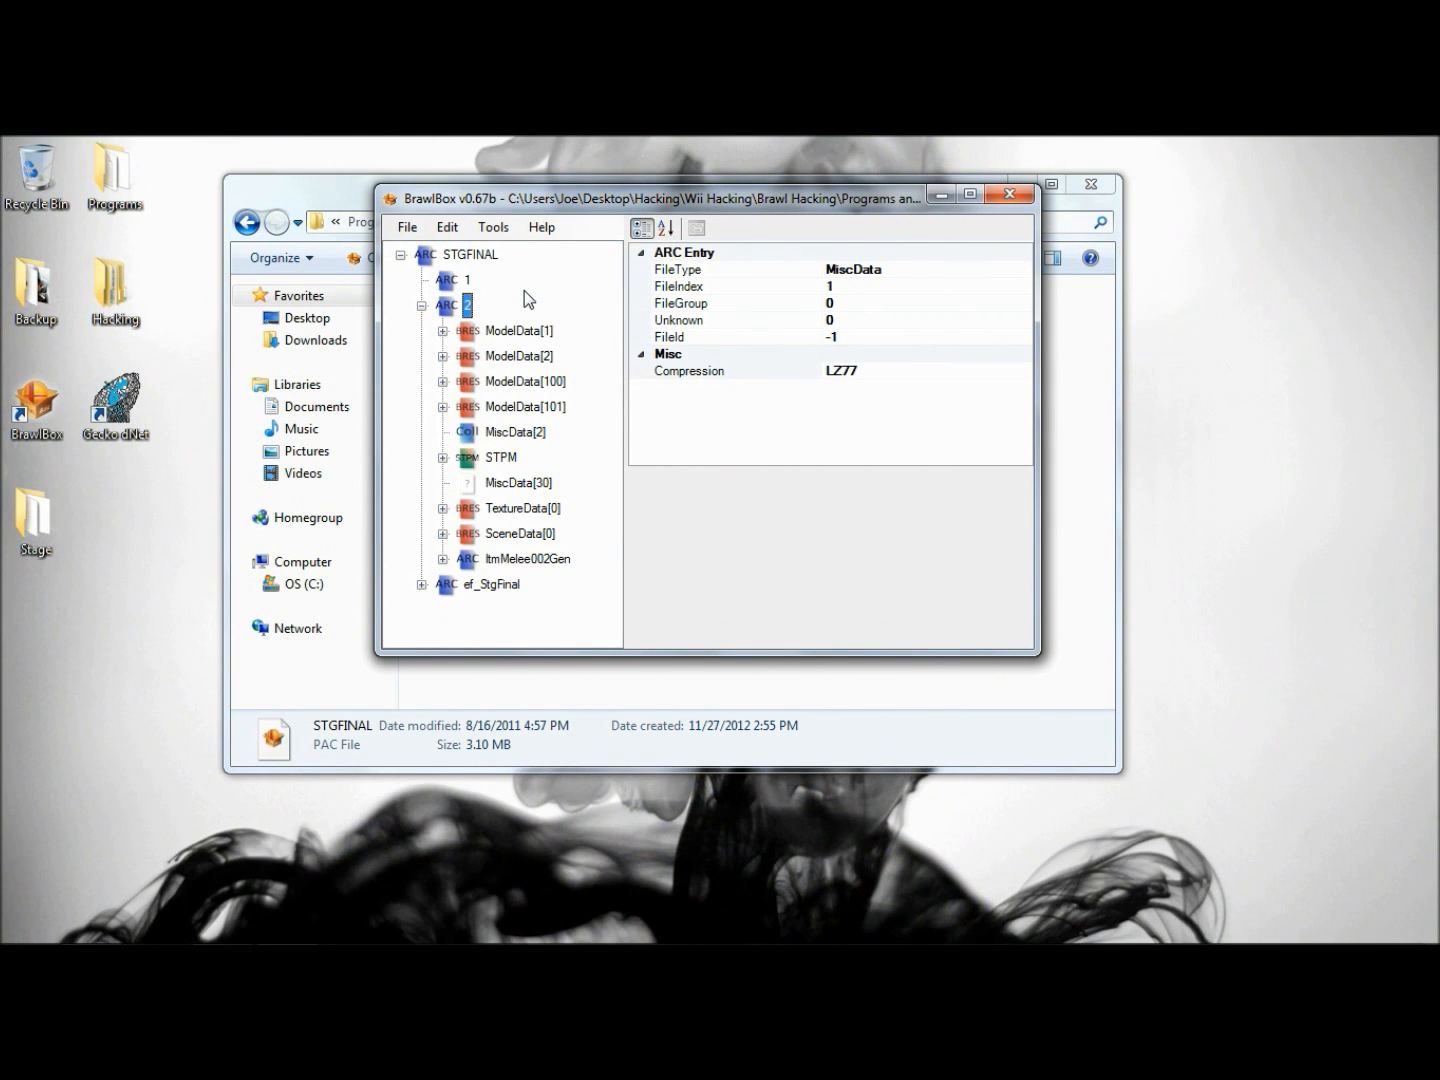
- Examine the 3DModels, AnmChr, AnmVis, AnmClr and AnmTexSrt groups in ModelData[1] of the STGFINAL stage
{"action": "key", "text": "Down"}
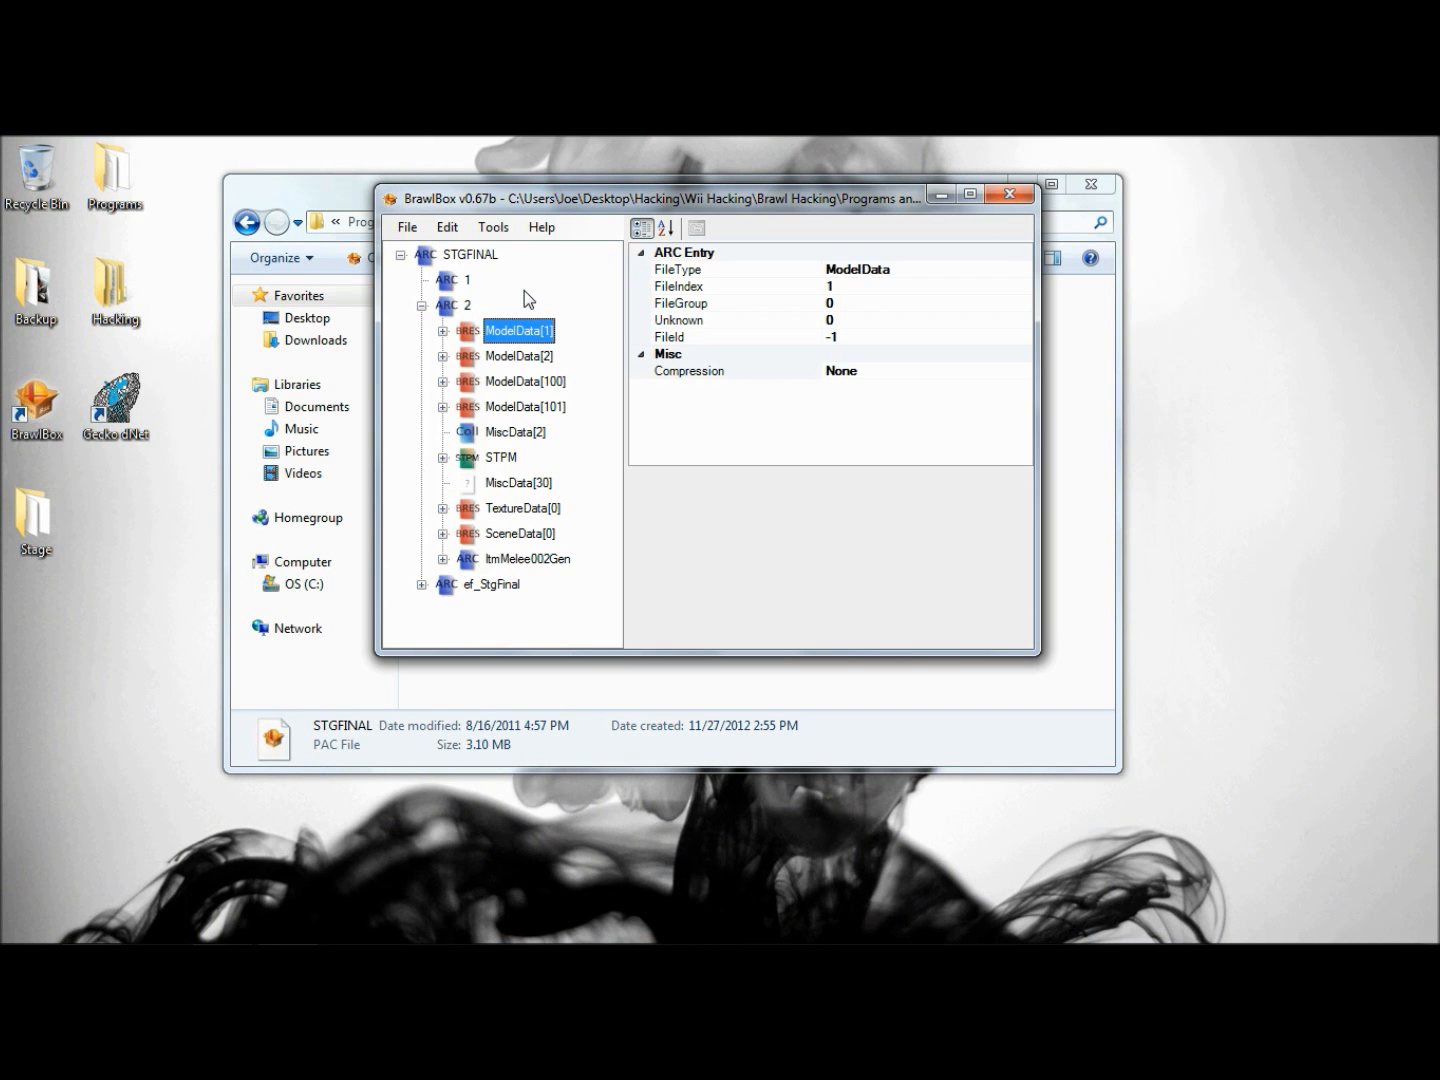
{"action": "key", "text": "Right"}
{"action": "key", "text": "Down"}
{"action": "key", "text": "Right"}
{"action": "key", "text": "Down"}
{"action": "key", "text": "Left"}
{"action": "key", "text": "Left"}
{"action": "key", "text": "Down"}
{"action": "key", "text": "Right"}
{"action": "key", "text": "Right"}
{"action": "key", "text": "Left"}
{"action": "key", "text": "Left"}
{"action": "key", "text": "Down"}
{"action": "key", "text": "Right"}
{"action": "key", "text": "Right"}
{"action": "key", "text": "Left"}
{"action": "key", "text": "Left"}
{"action": "key", "text": "Down"}
{"action": "key", "text": "Right"}
{"action": "key", "text": "Right"}
{"action": "key", "text": "Left"}
{"action": "key", "text": "Left"}
{"action": "key", "text": "Down"}
{"action": "key", "text": "Right"}
{"action": "key", "text": "Right"}
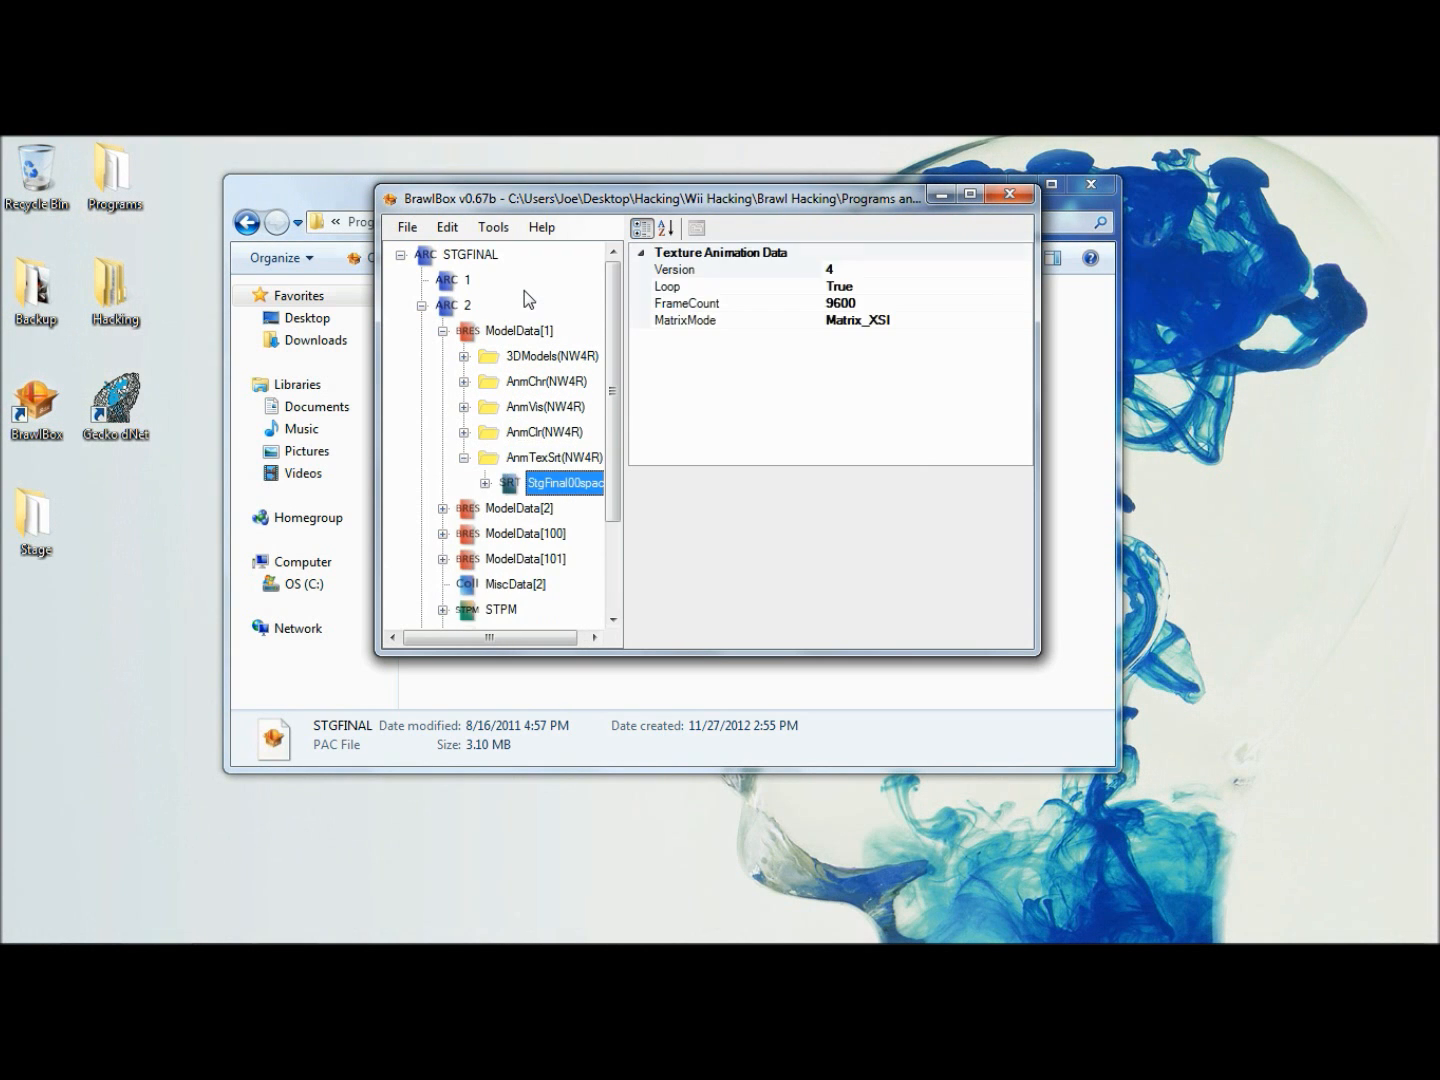
{"action": "key", "text": "Left"}
{"action": "key", "text": "Left"}
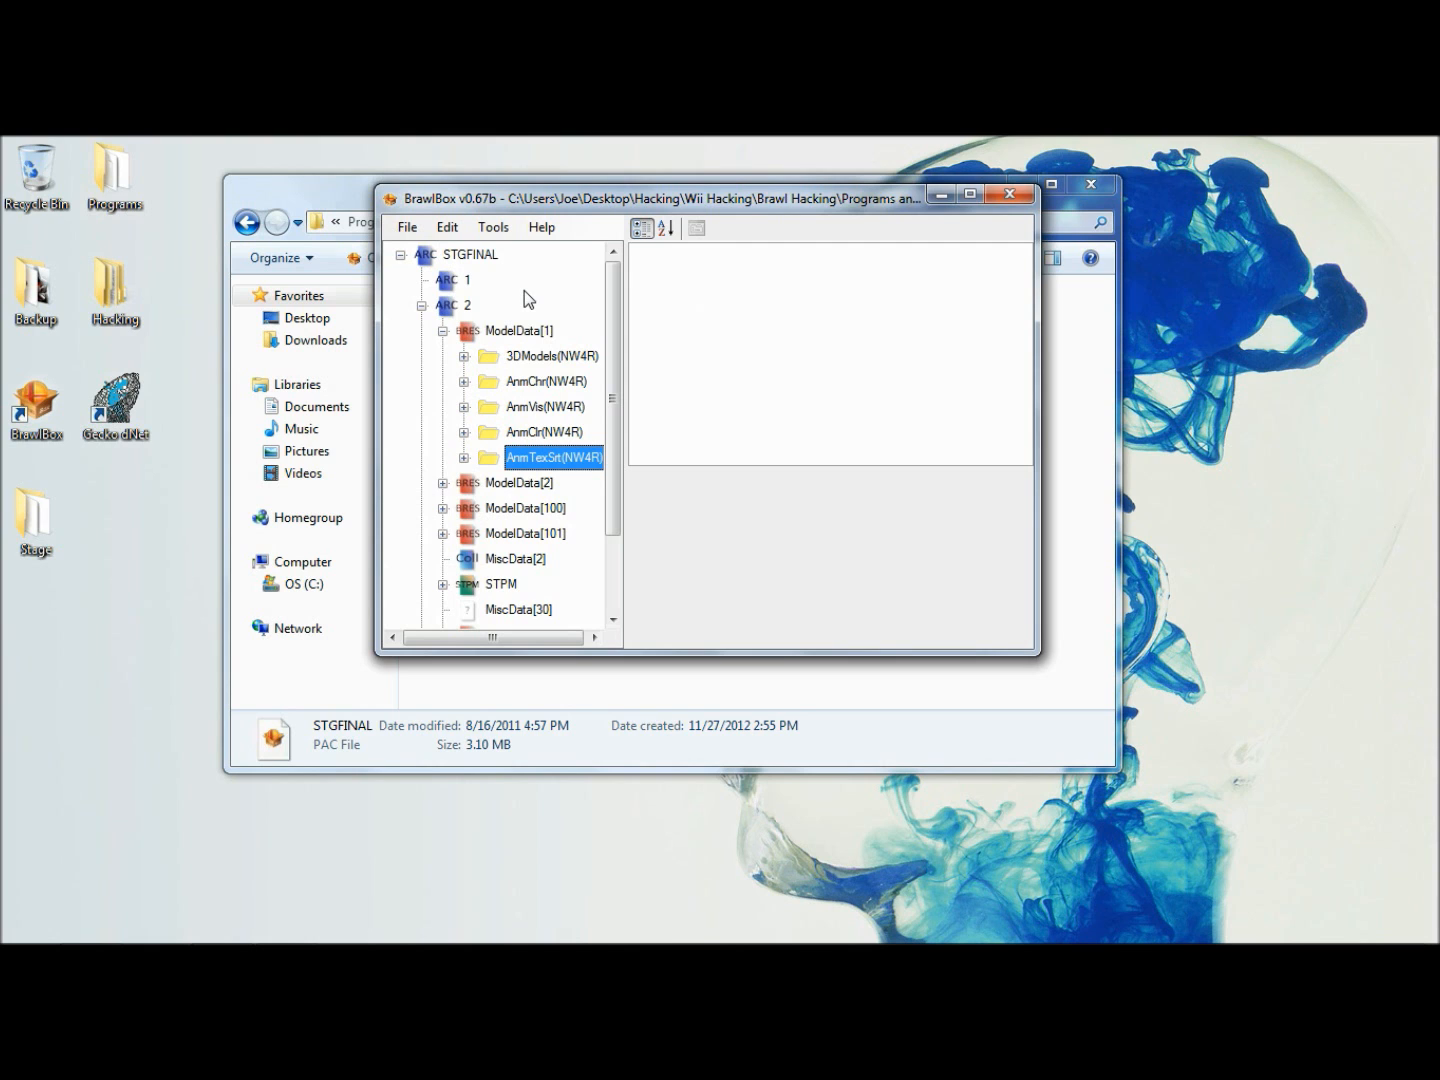
- Preview the StgFinal00space model from the 3DModels group of ModelData[1], close the preview and collapse the group
{"action": "left_click", "coordinate": [464, 356]}
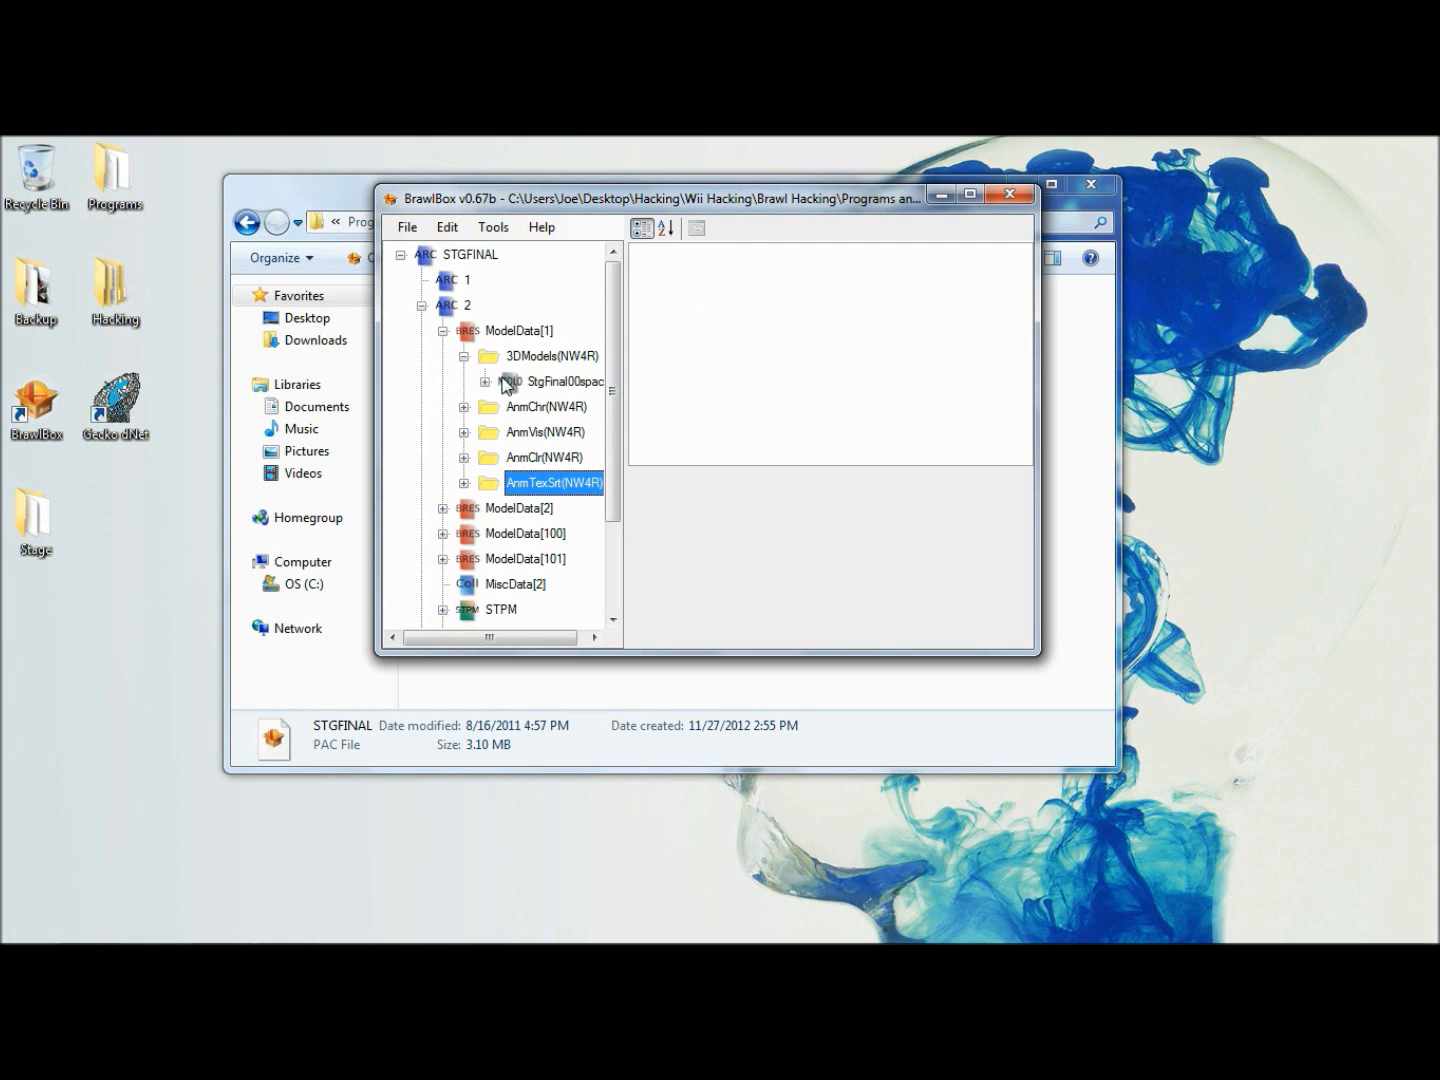
{"action": "left_click", "coordinate": [533, 384]}
{"action": "right_click", "coordinate": [533, 388]}
{"action": "left_click", "coordinate": [544, 398]}
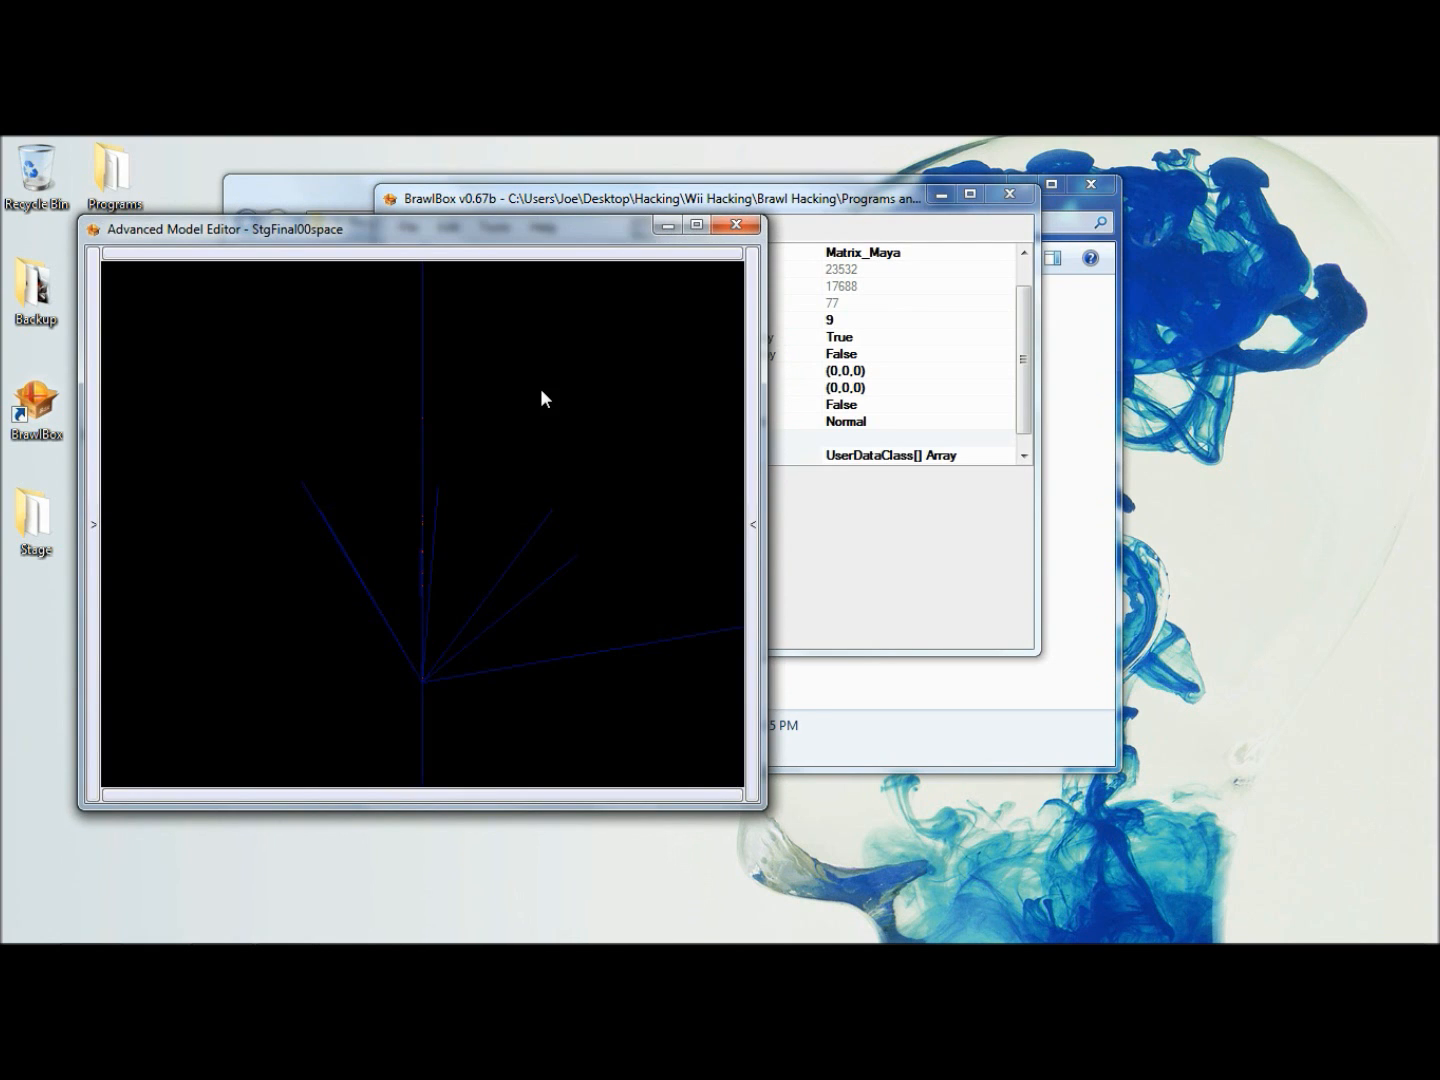
{"action": "left_click", "coordinate": [734, 225]}
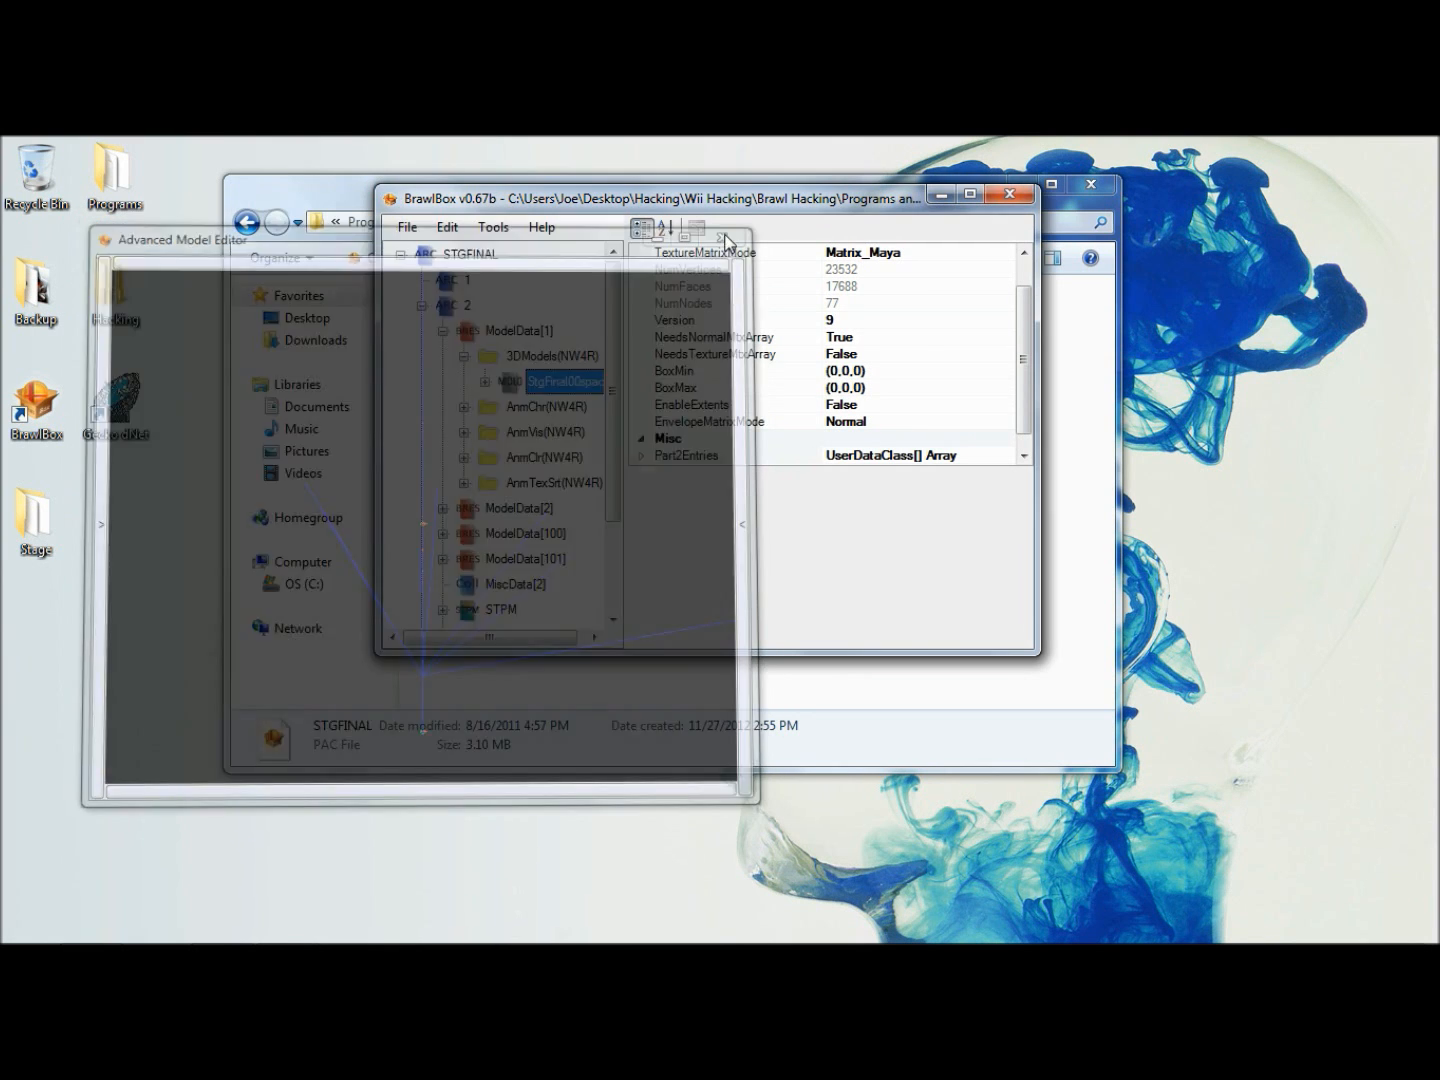
{"action": "left_click", "coordinate": [464, 355]}
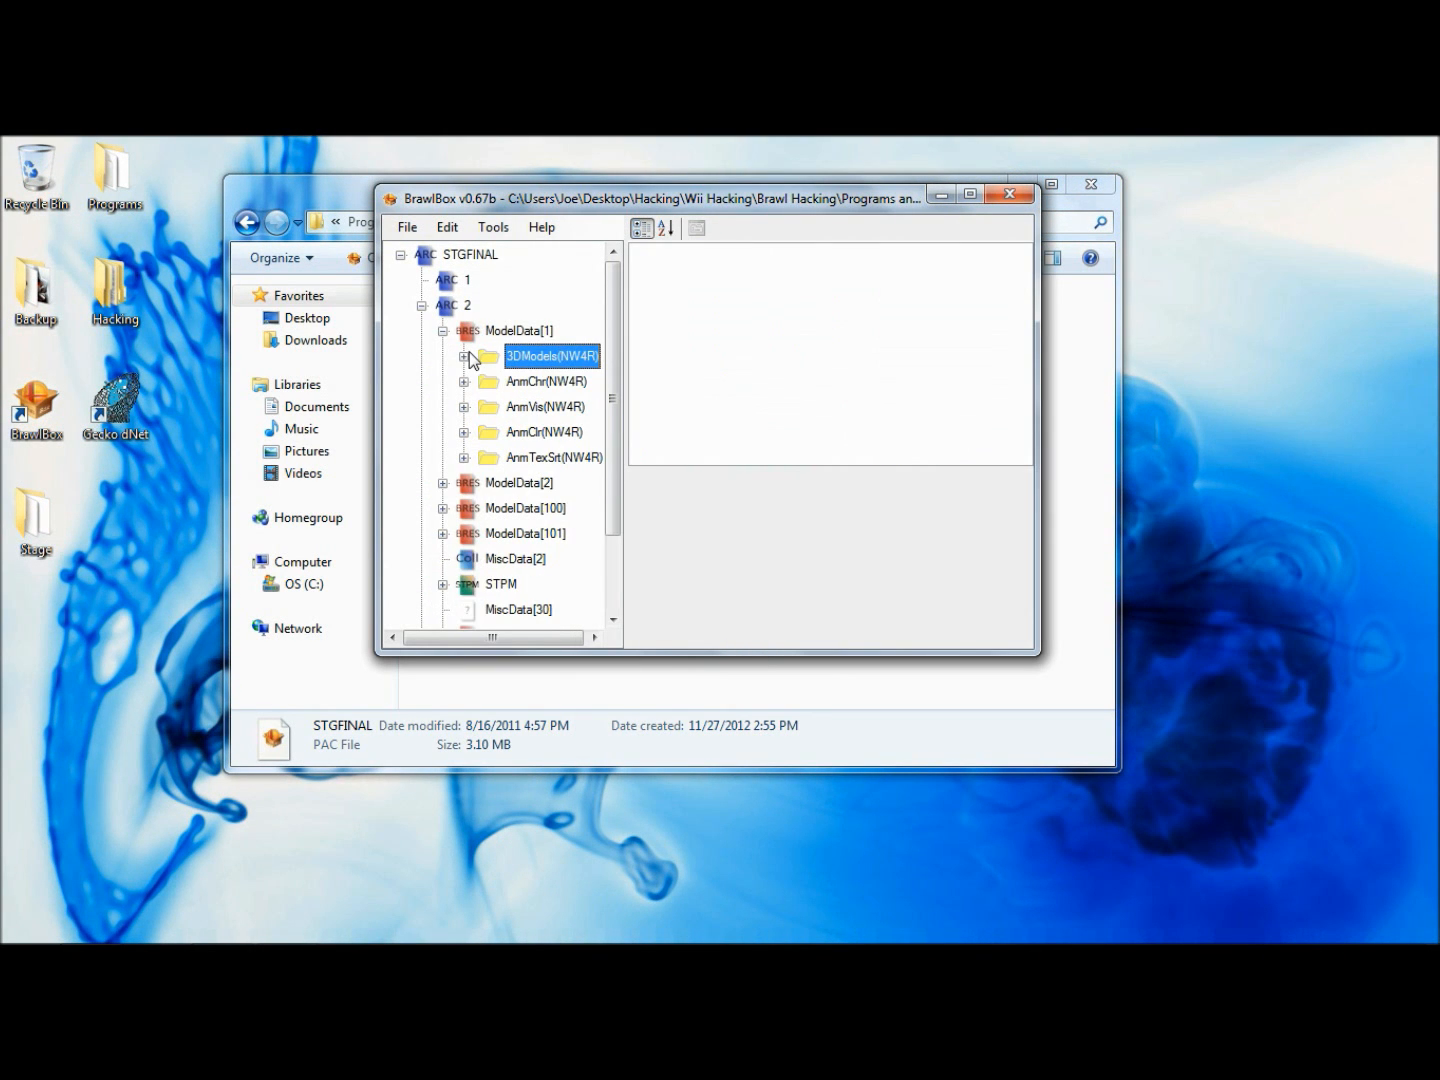
- Delete the AnmChr, AnmVis, AnmClr and AnmTexSrt groups from ModelData[1], keeping the 3DModels group
{"action": "left_click", "coordinate": [514, 383]}
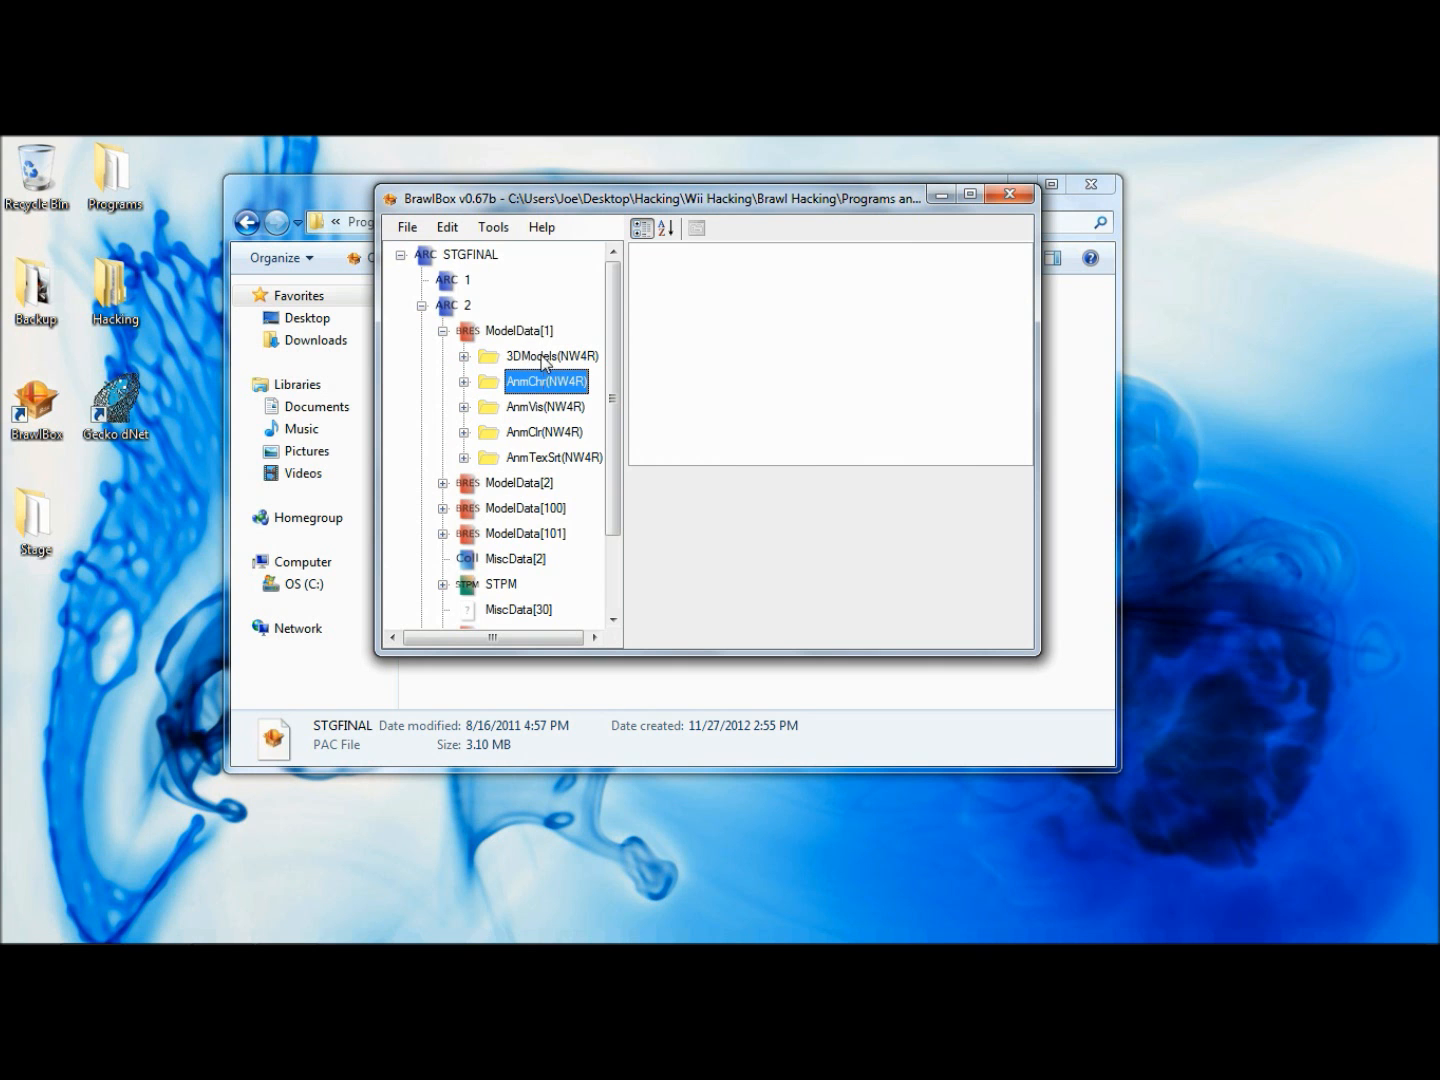
{"action": "key", "text": "Delete"}
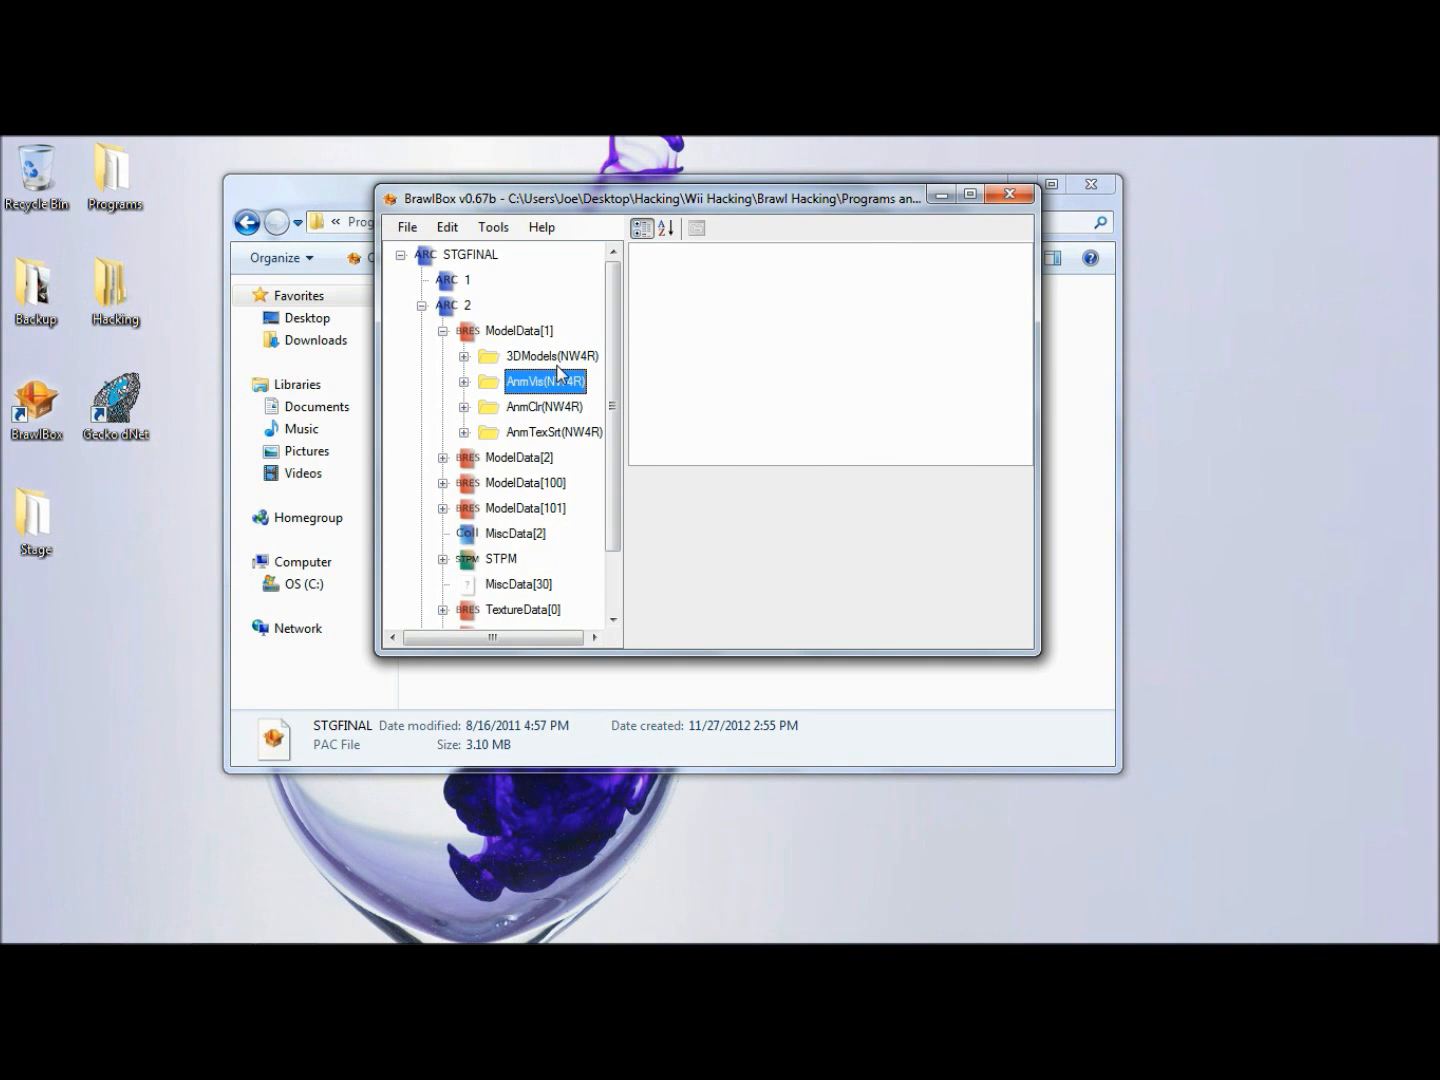
{"action": "key", "text": "Delete"}
{"action": "key", "text": "Delete"}
{"action": "key", "text": "Delete"}
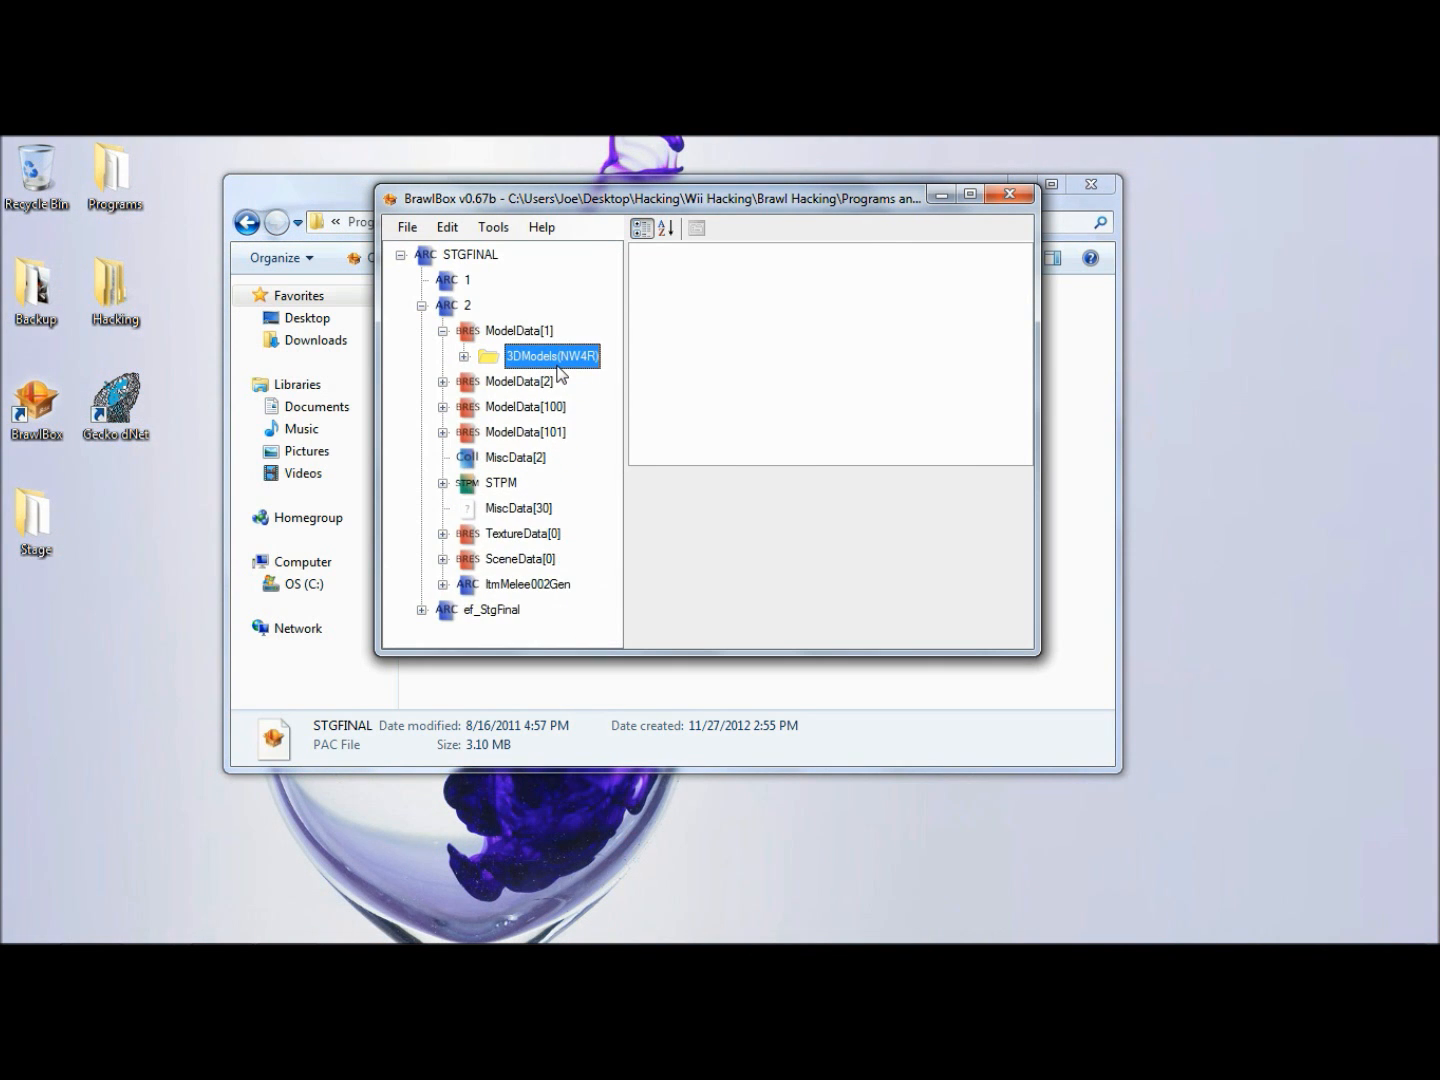
{"action": "right_click", "coordinate": [558, 374]}
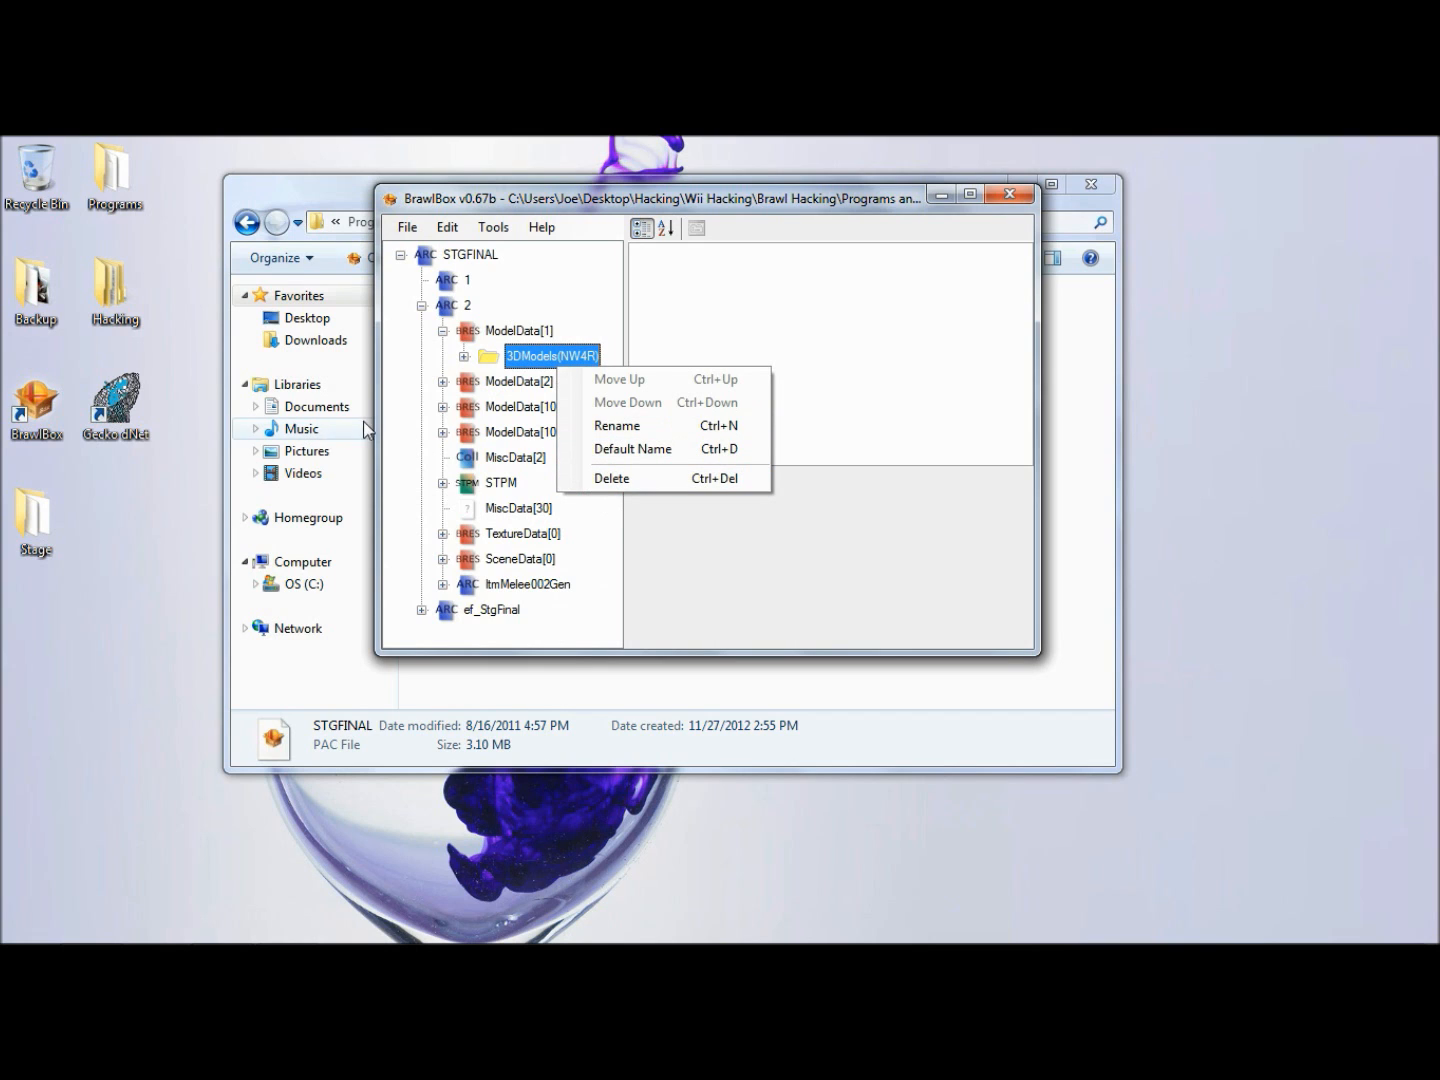
{"action": "left_click", "coordinate": [402, 396]}
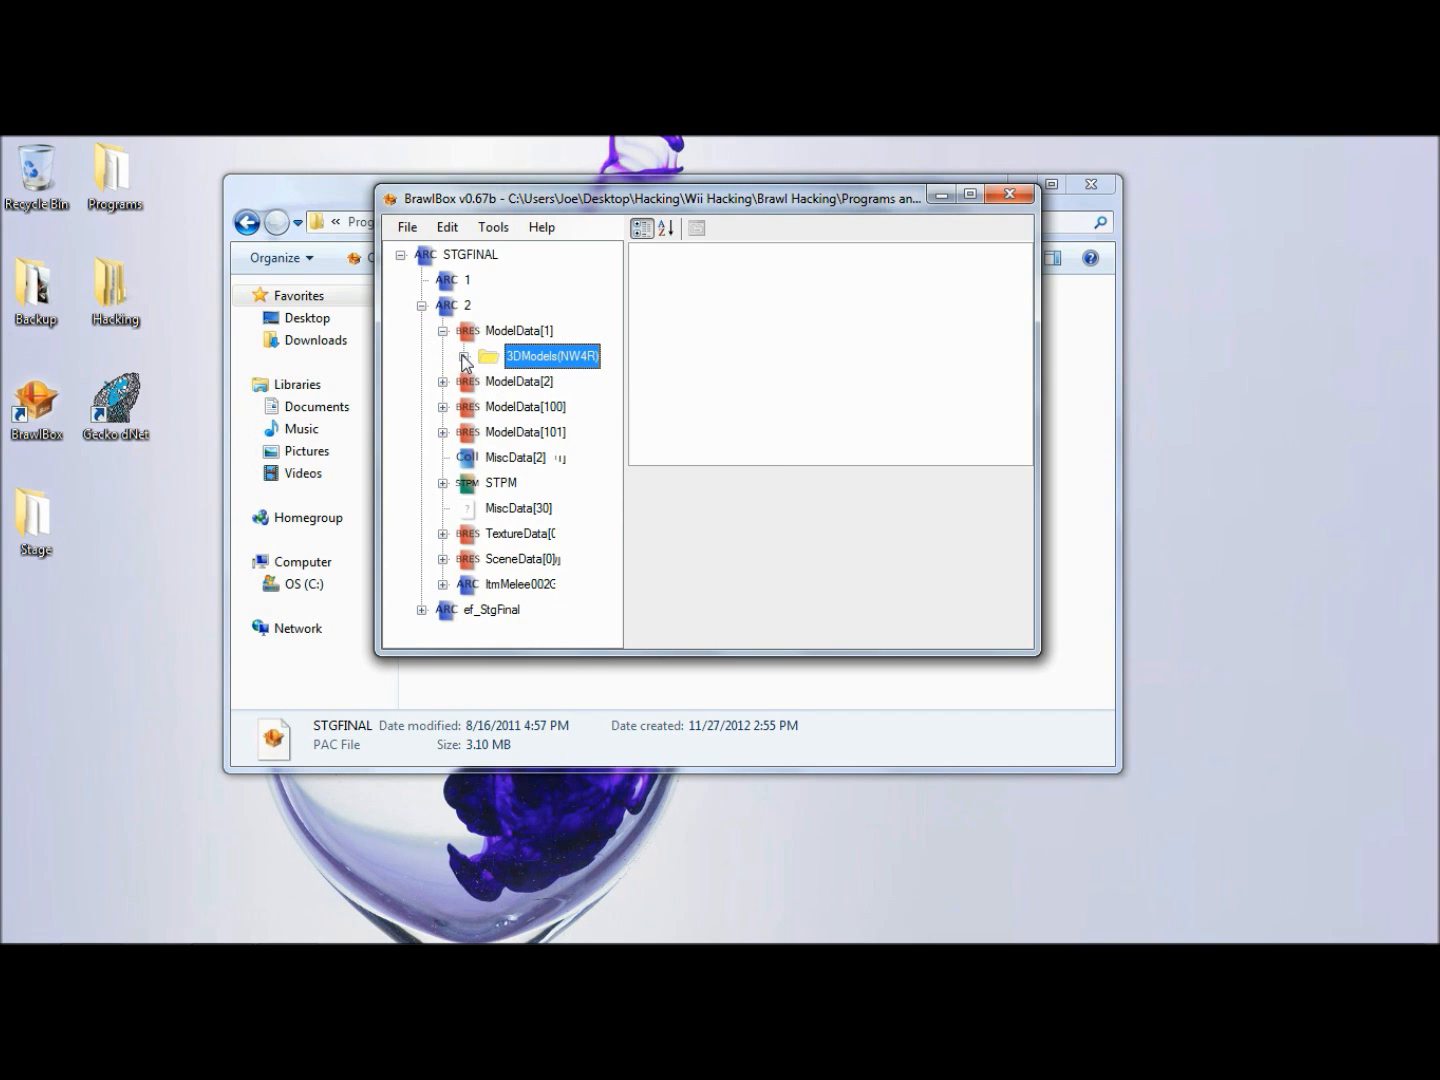
- Check the StgFinal00space model in the 3DModels group and collapse ModelData[1]
{"action": "left_click", "coordinate": [463, 355]}
{"action": "left_click", "coordinate": [541, 391]}
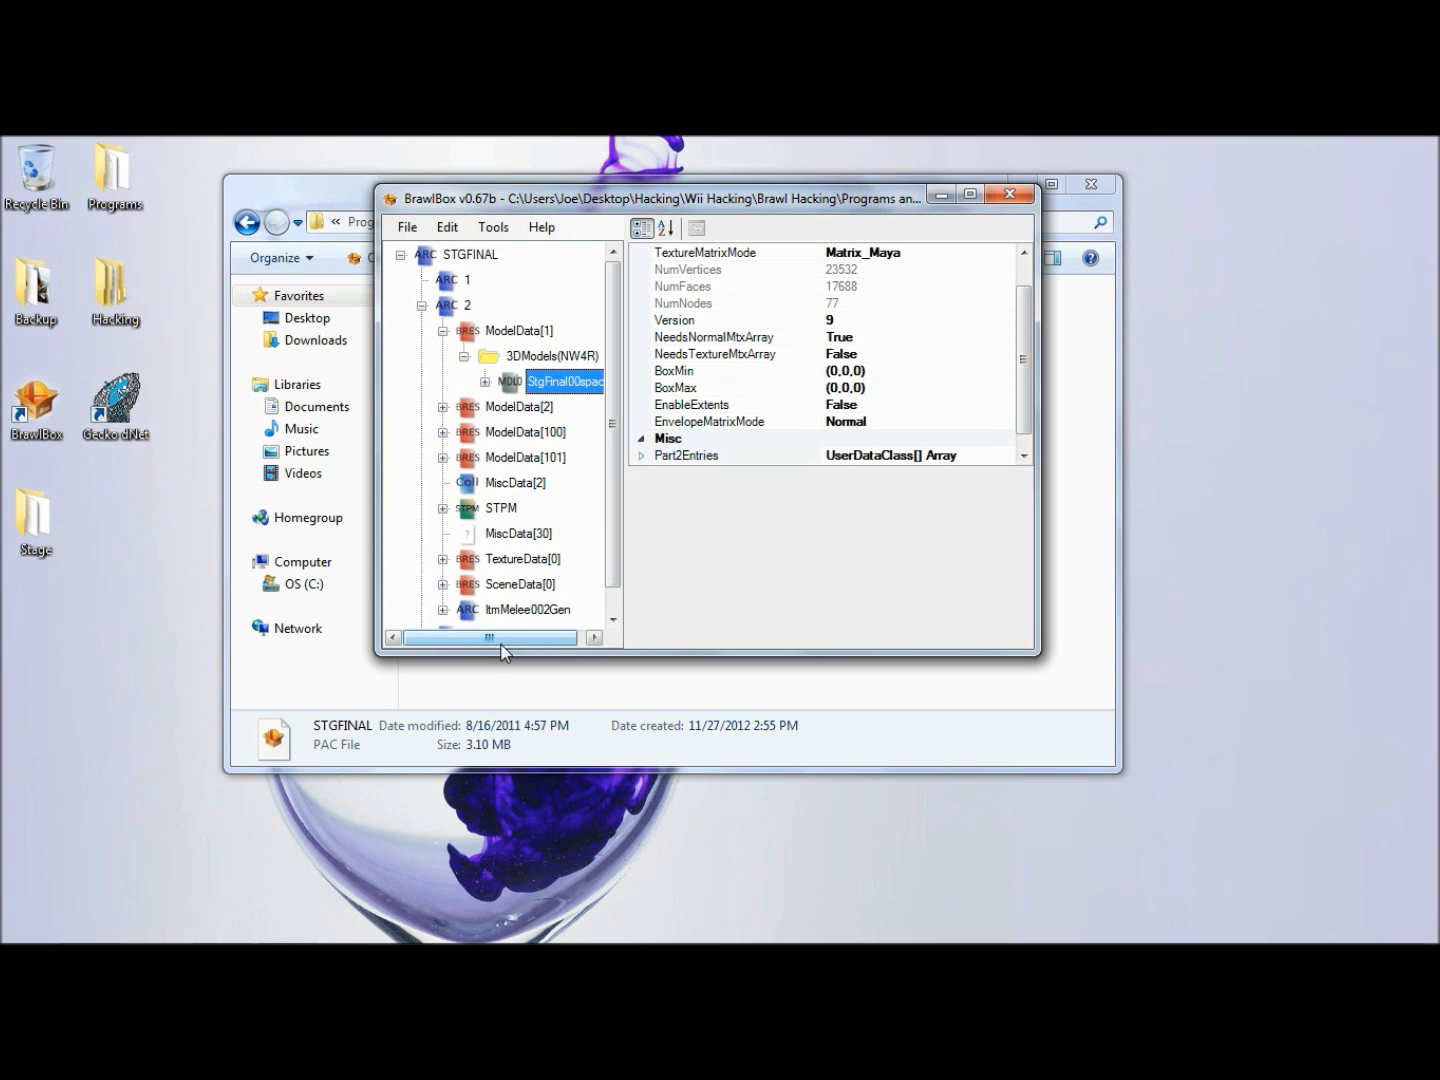
{"action": "left_click_drag", "start_coordinate": [490, 633], "coordinate": [548, 629]}
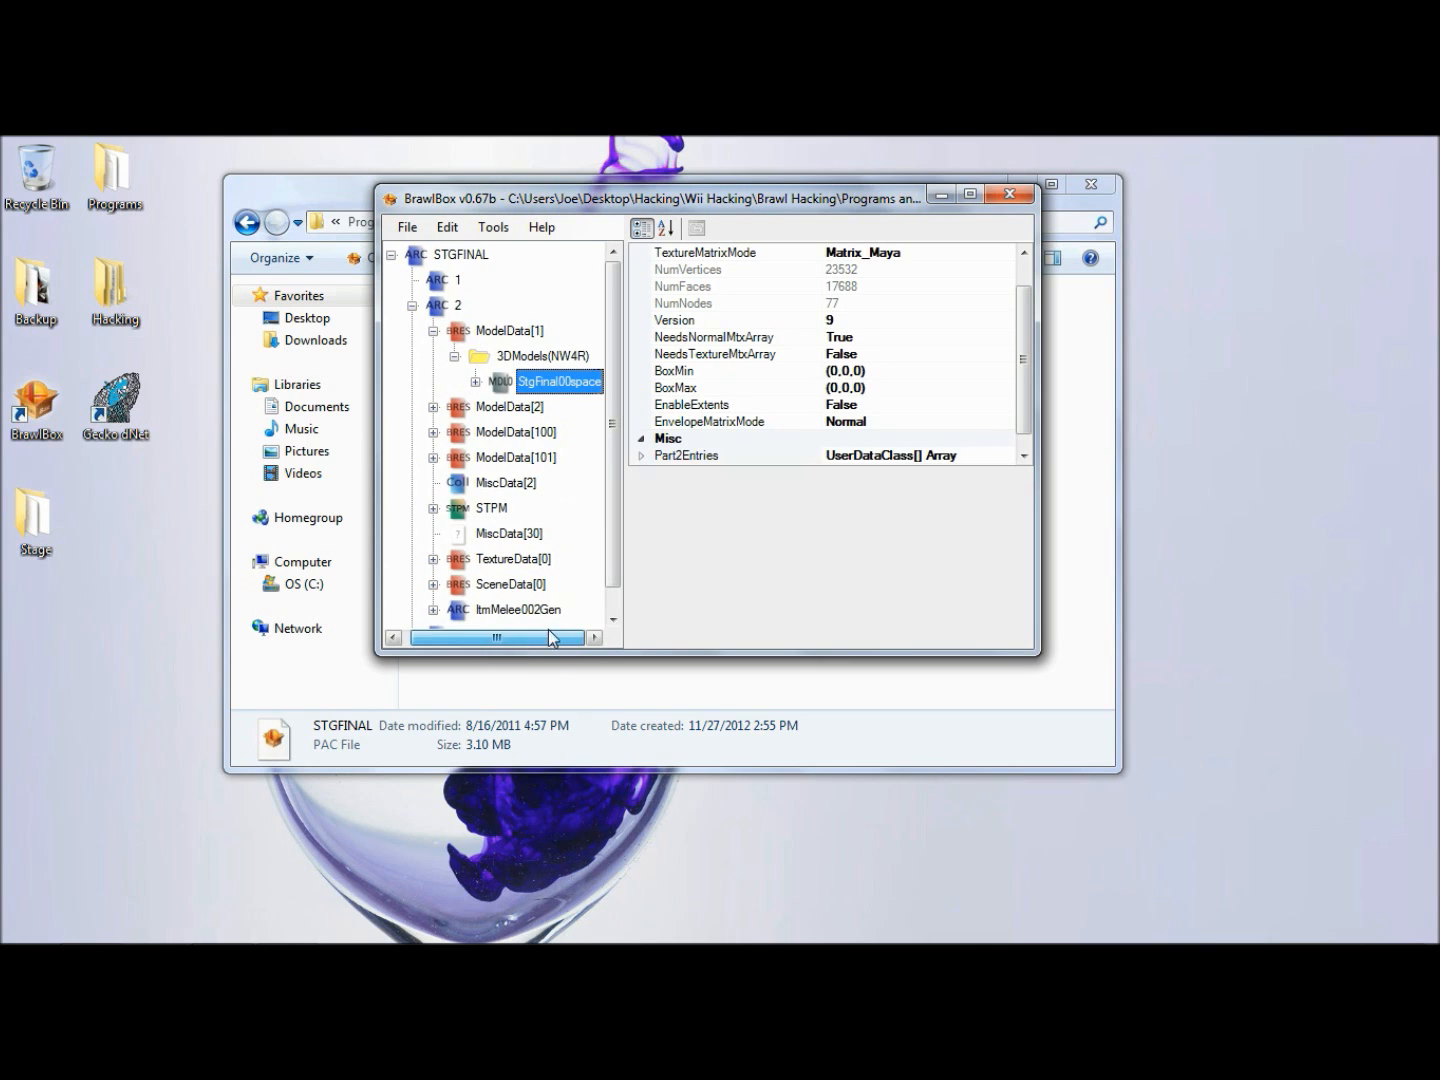
{"action": "left_click", "coordinate": [457, 355]}
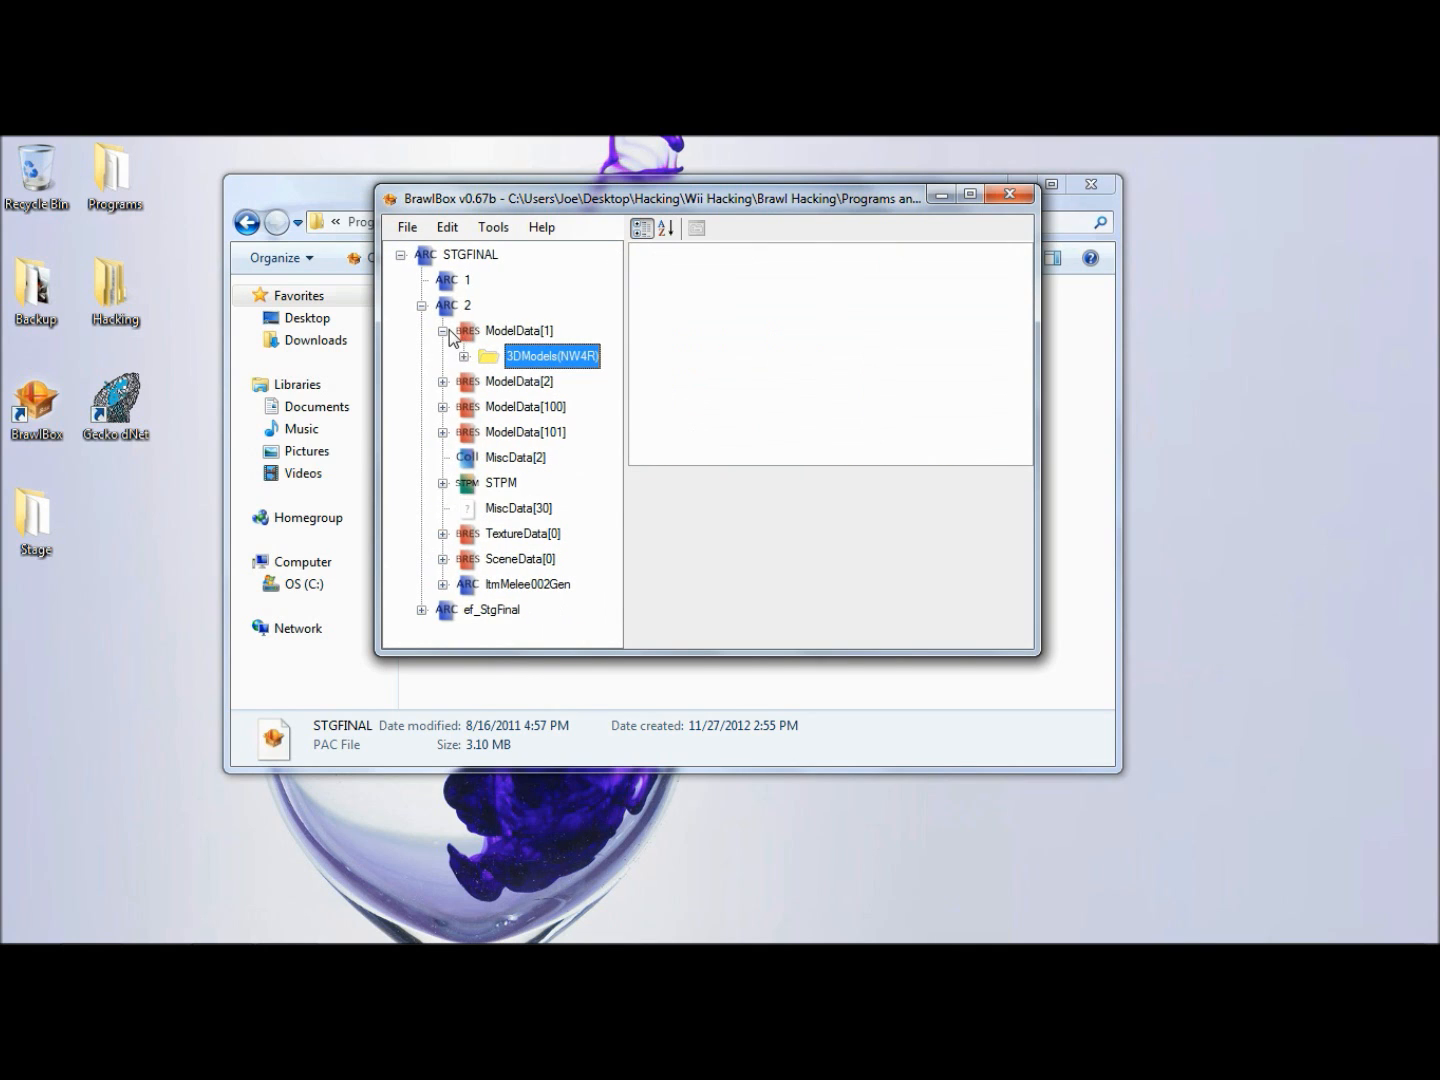
{"action": "left_click", "coordinate": [444, 331]}
- Expand ModelData[2], preview its StgFinal00stage model and close the preview
{"action": "left_click", "coordinate": [463, 358]}
{"action": "left_click", "coordinate": [444, 357]}
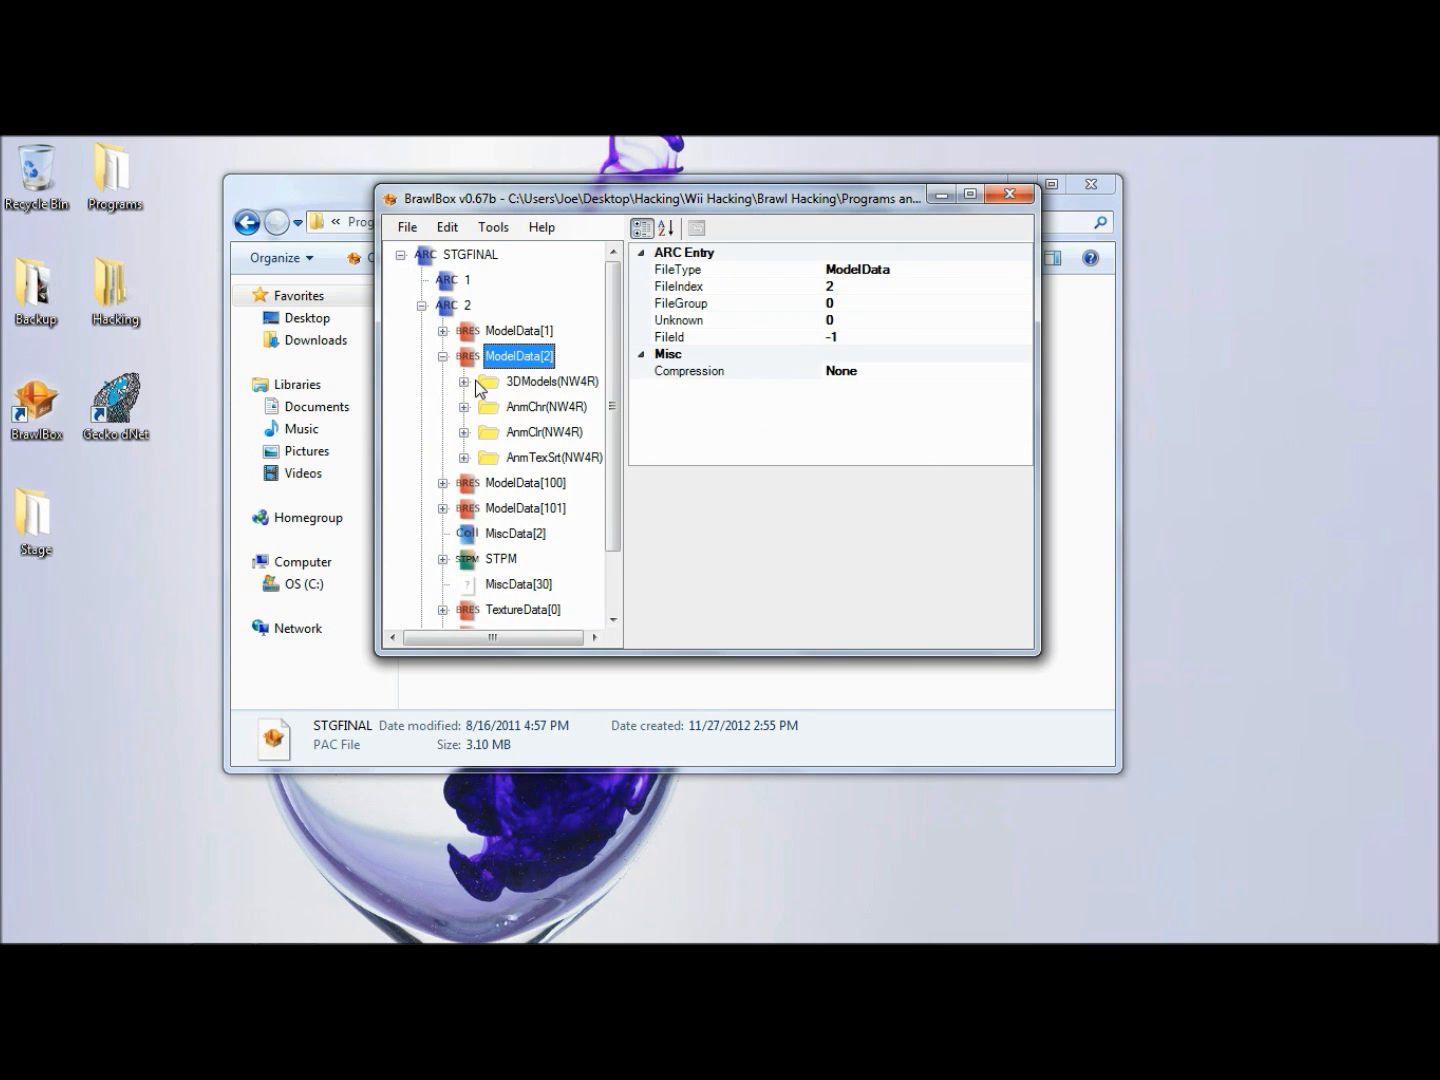
{"action": "left_click", "coordinate": [463, 382]}
{"action": "left_click", "coordinate": [540, 406]}
{"action": "right_click", "coordinate": [541, 407]}
{"action": "left_click", "coordinate": [567, 419]}
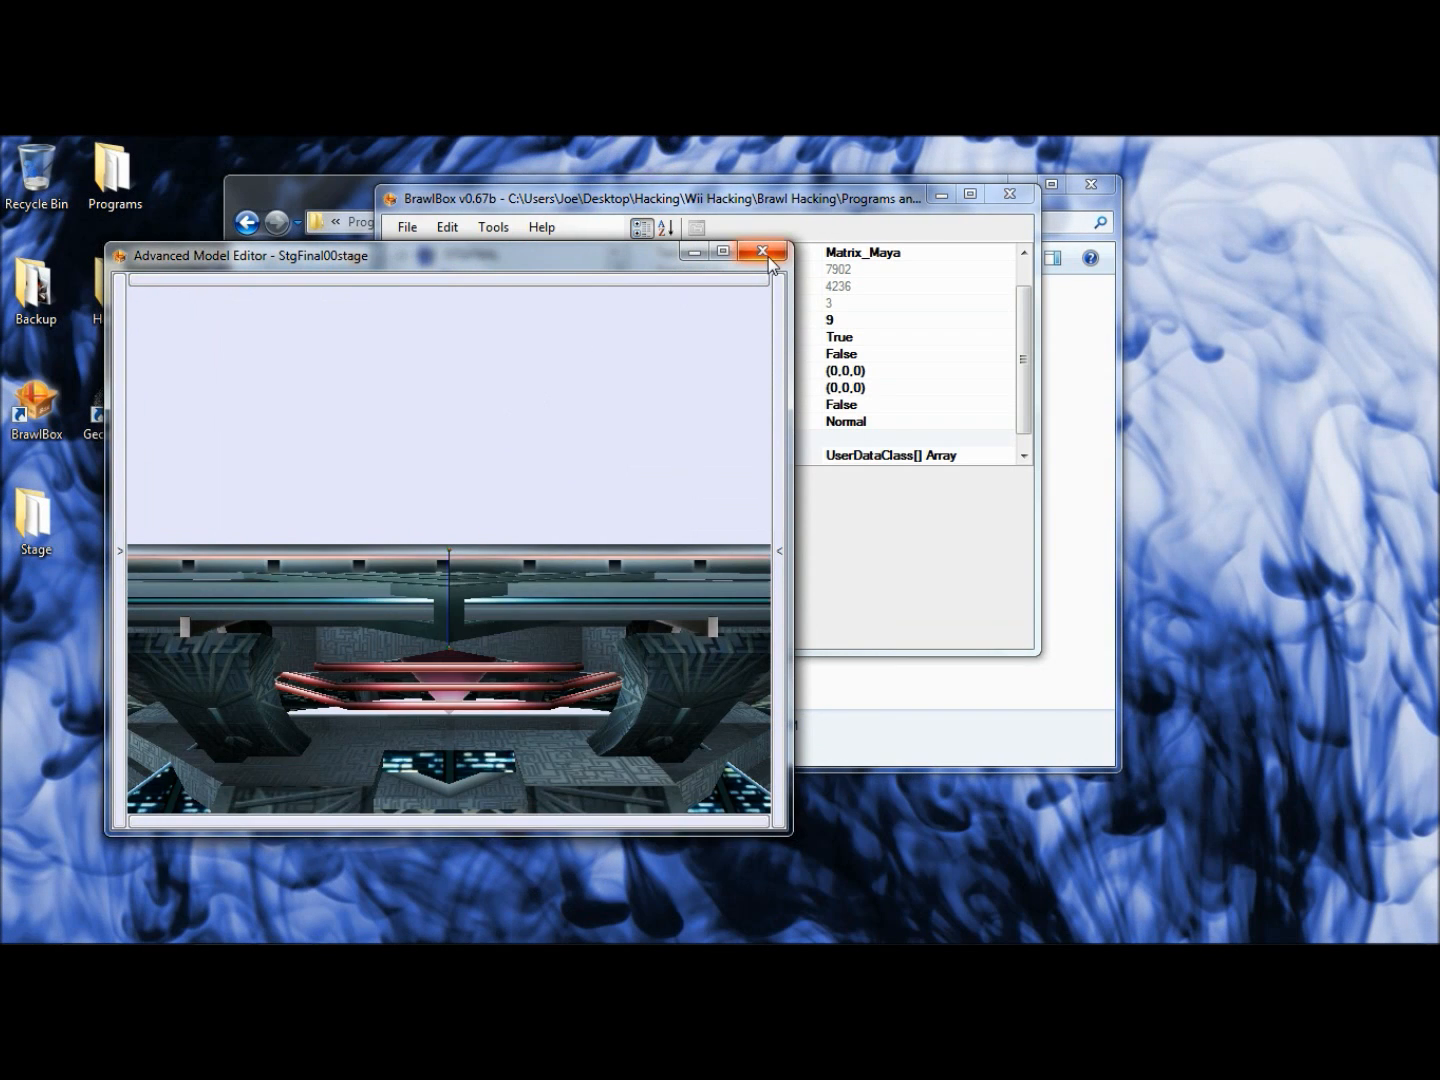
{"action": "left_click", "coordinate": [762, 250]}
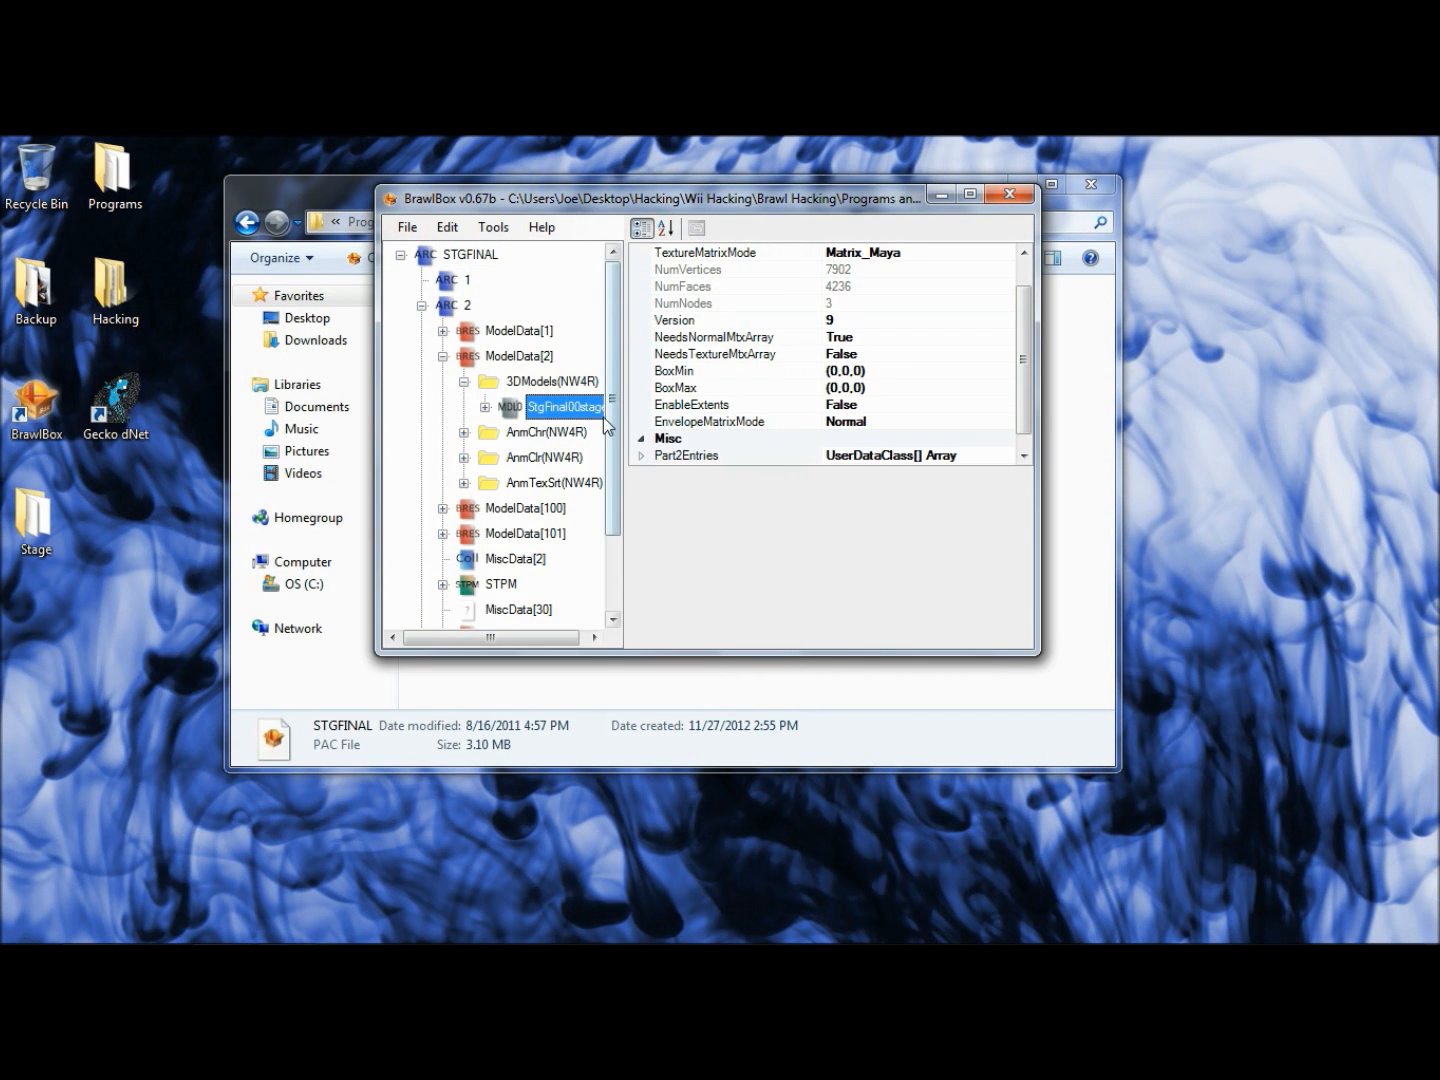
- Delete the AnmChr, AnmClr and AnmTexSrt groups from ModelData[2] and collapse that entry
{"action": "left_click", "coordinate": [464, 432]}
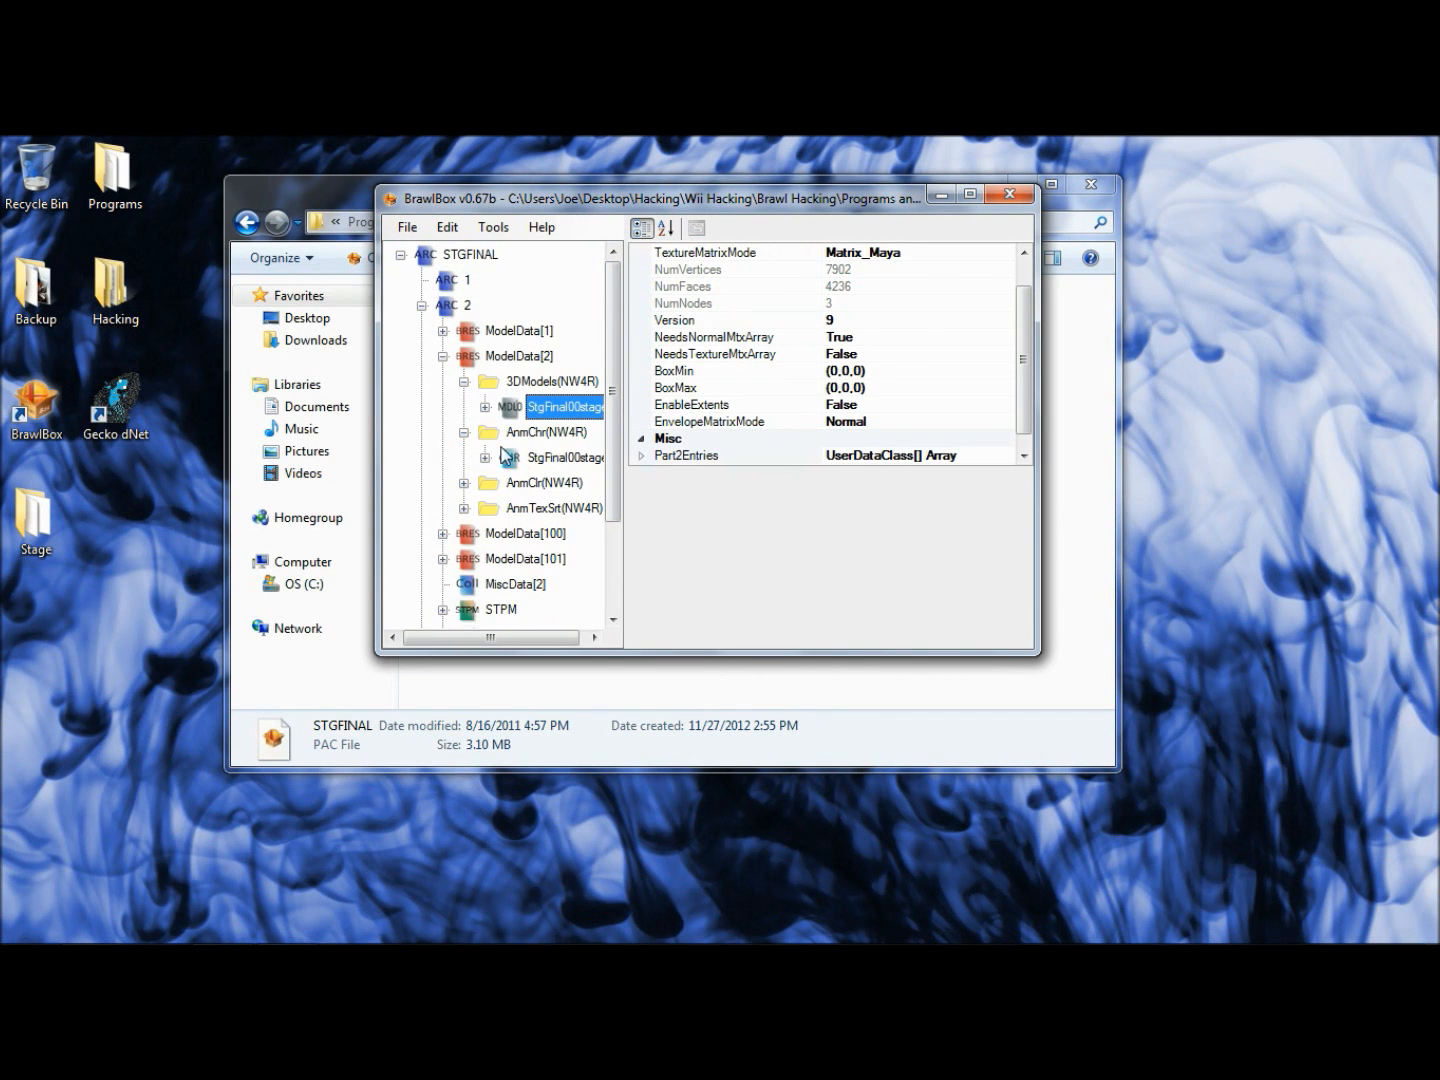
{"action": "left_click", "coordinate": [464, 433]}
{"action": "left_click", "coordinate": [517, 436]}
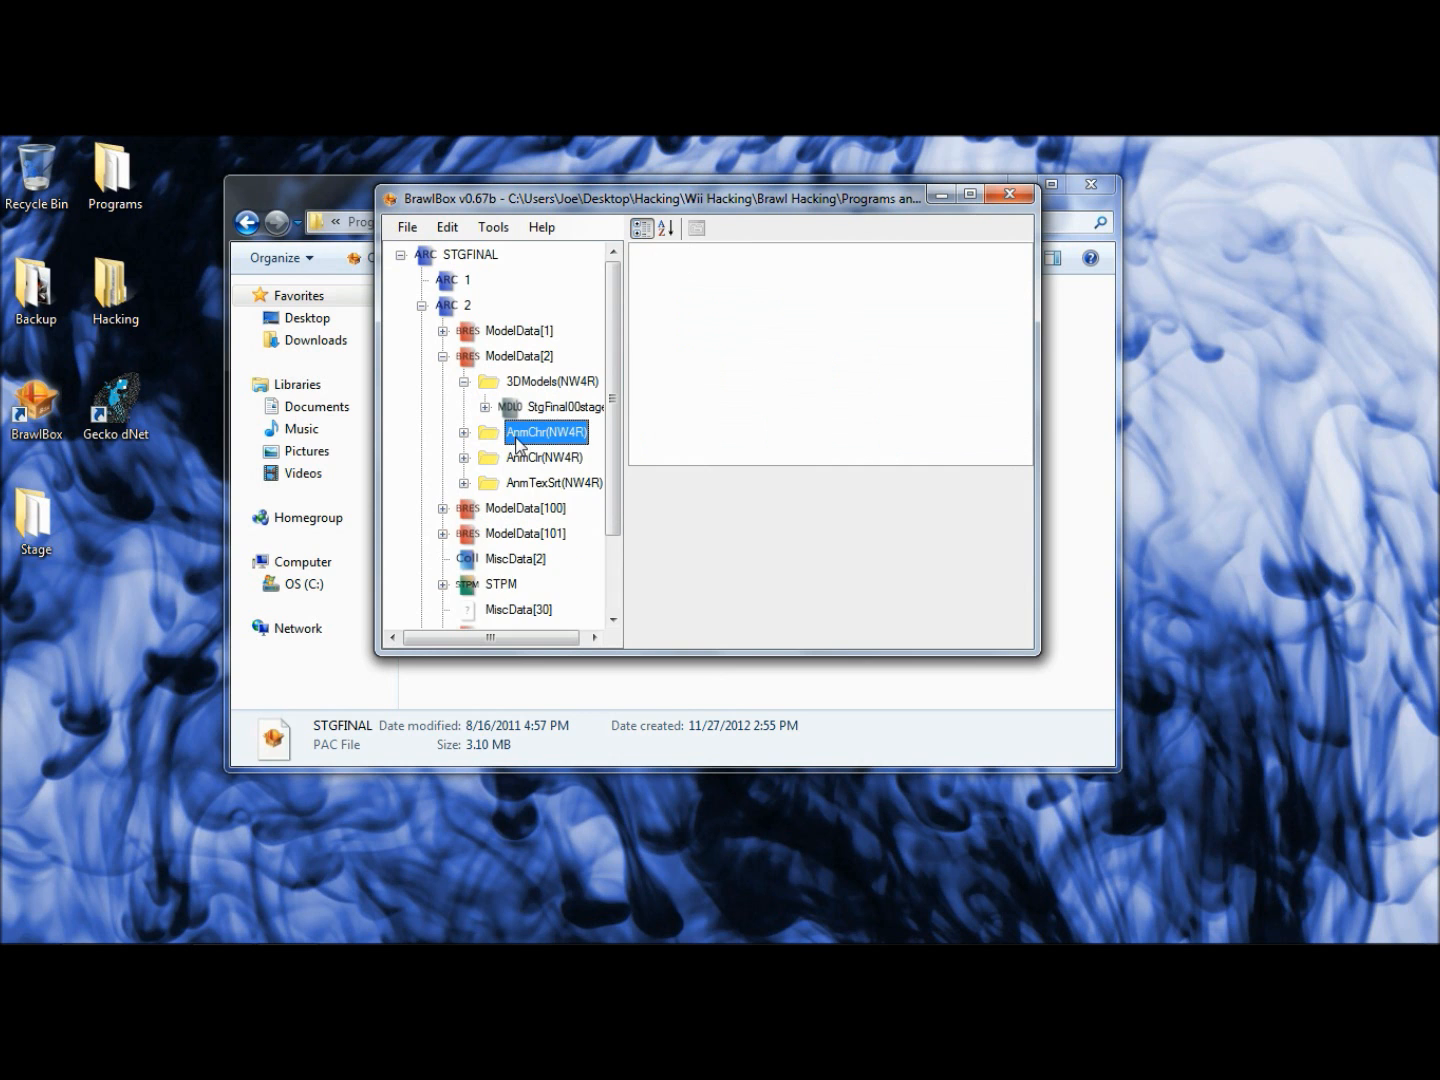
{"action": "key", "text": "Delete"}
{"action": "key", "text": "Delete"}
{"action": "key", "text": "Delete"}
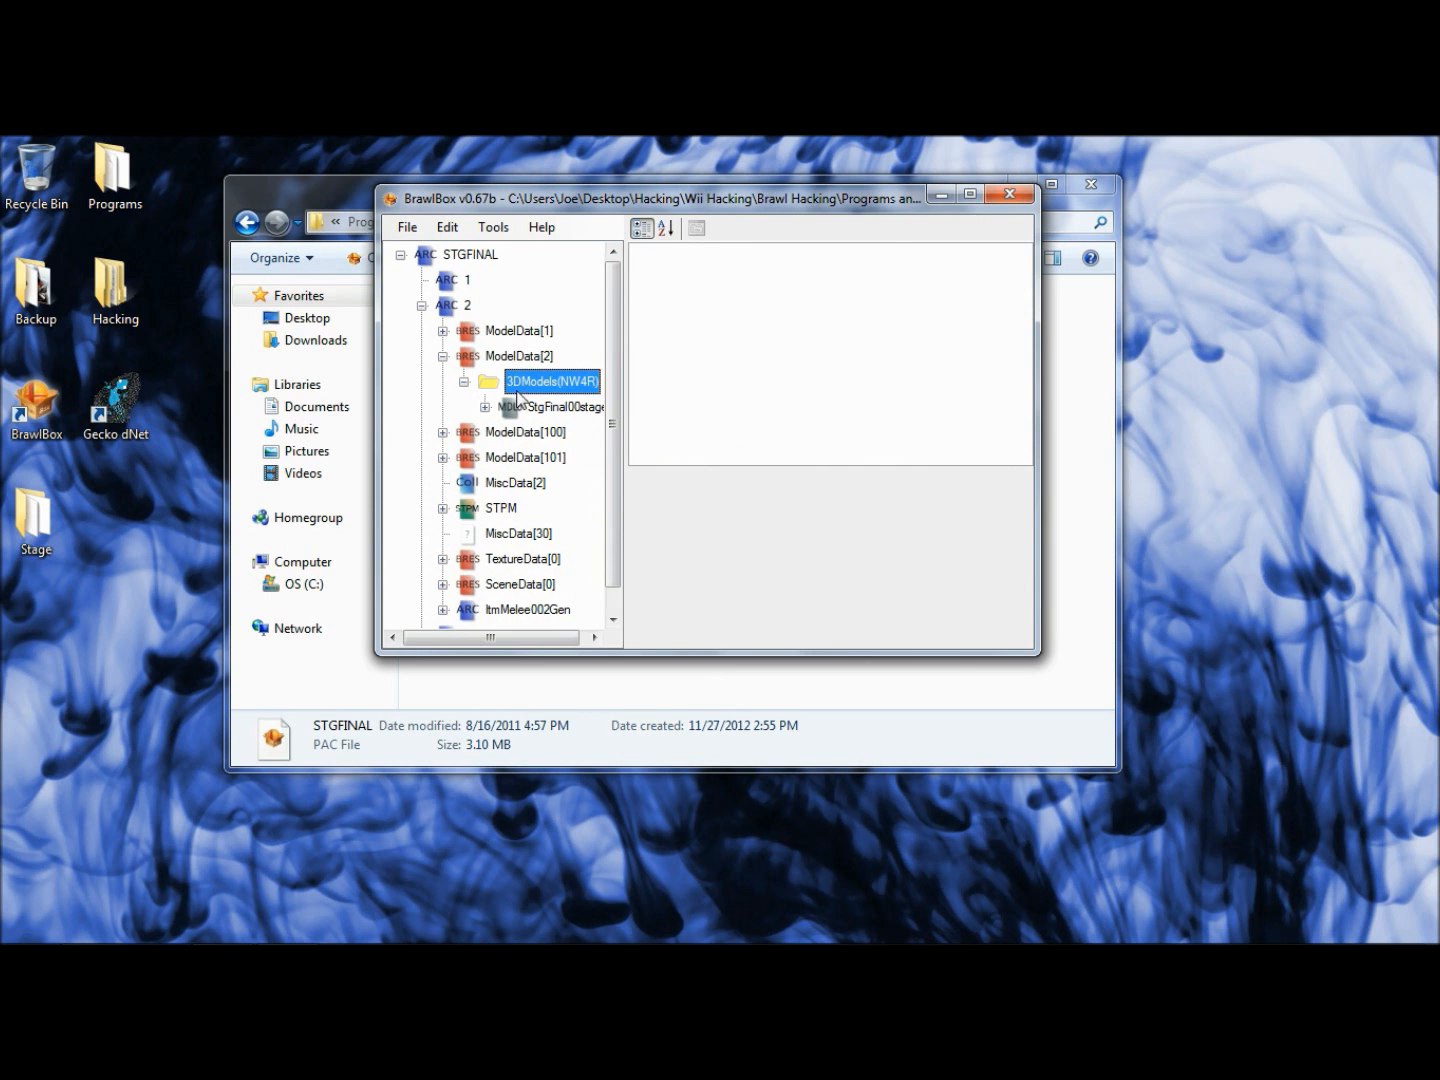
{"action": "left_click", "coordinate": [518, 405]}
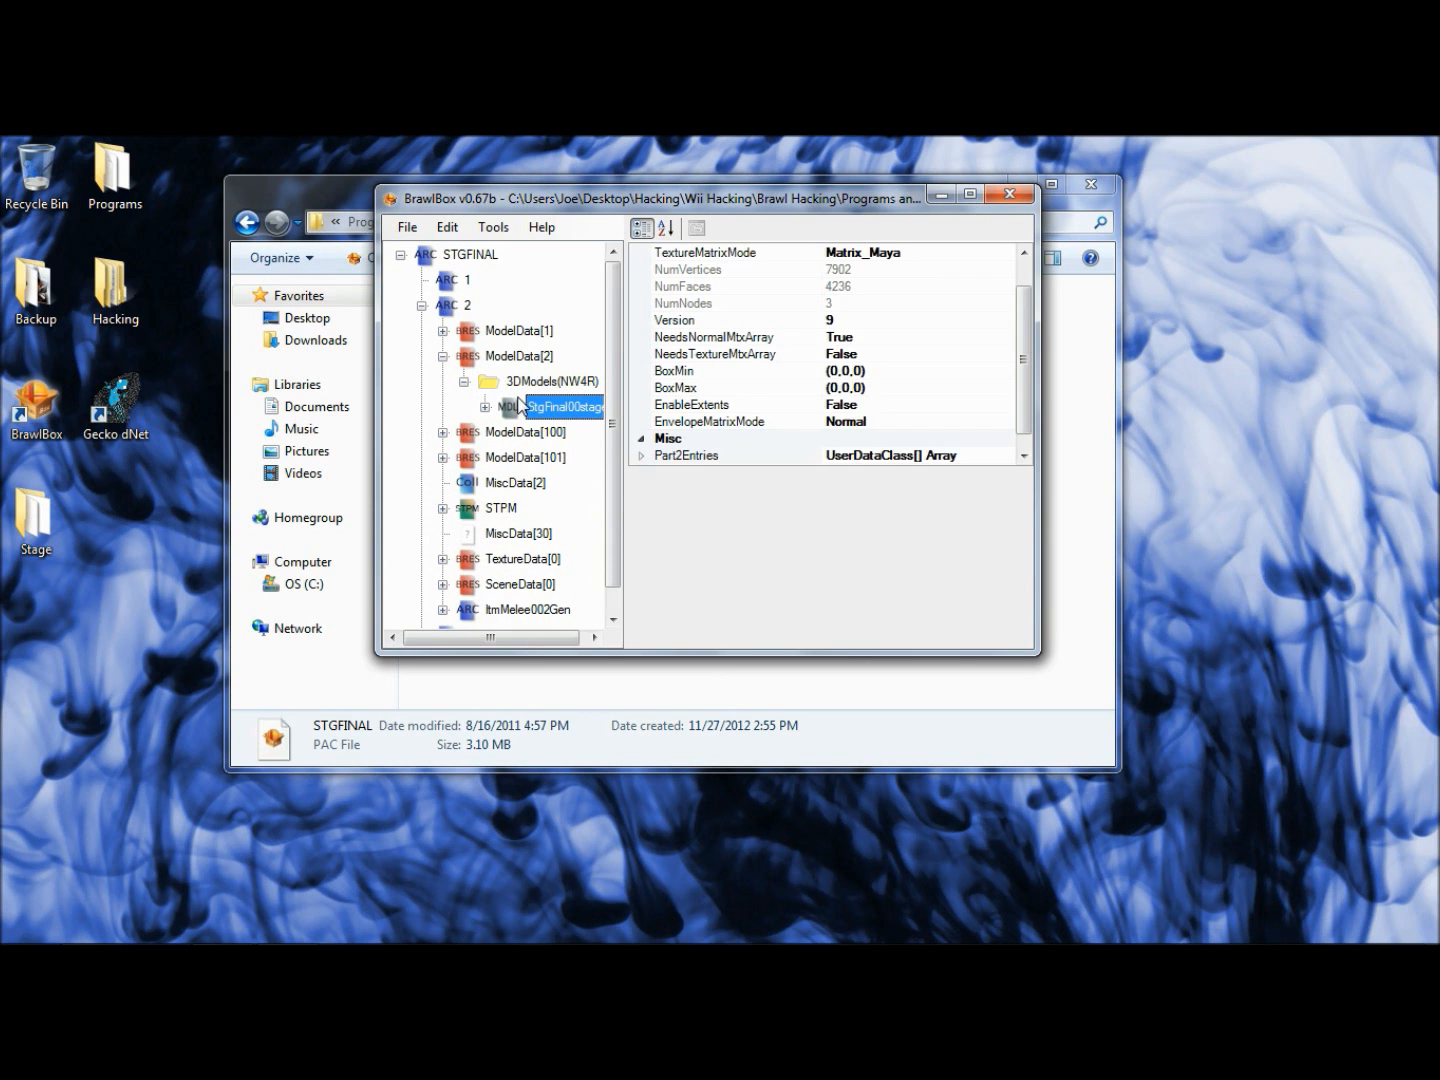
{"action": "left_click", "coordinate": [464, 381]}
{"action": "left_click", "coordinate": [443, 356]}
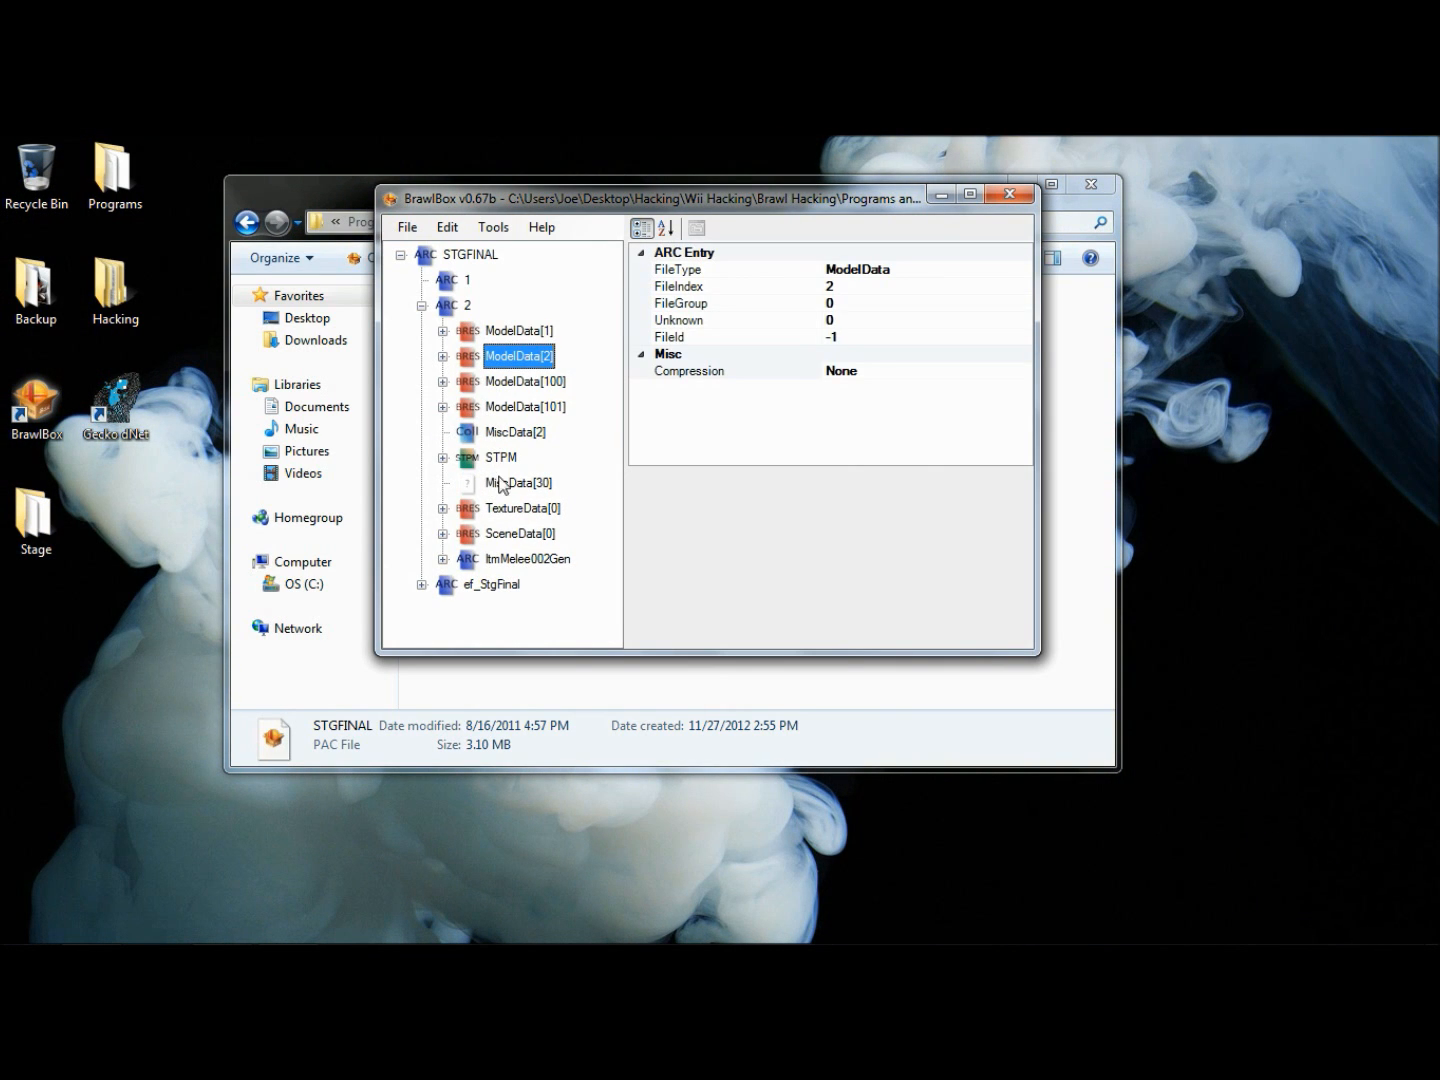
- Look through the textures in TextureData[0] and delete its whole Textures(NW4R) group
{"action": "left_click", "coordinate": [509, 509]}
{"action": "left_click", "coordinate": [443, 509]}
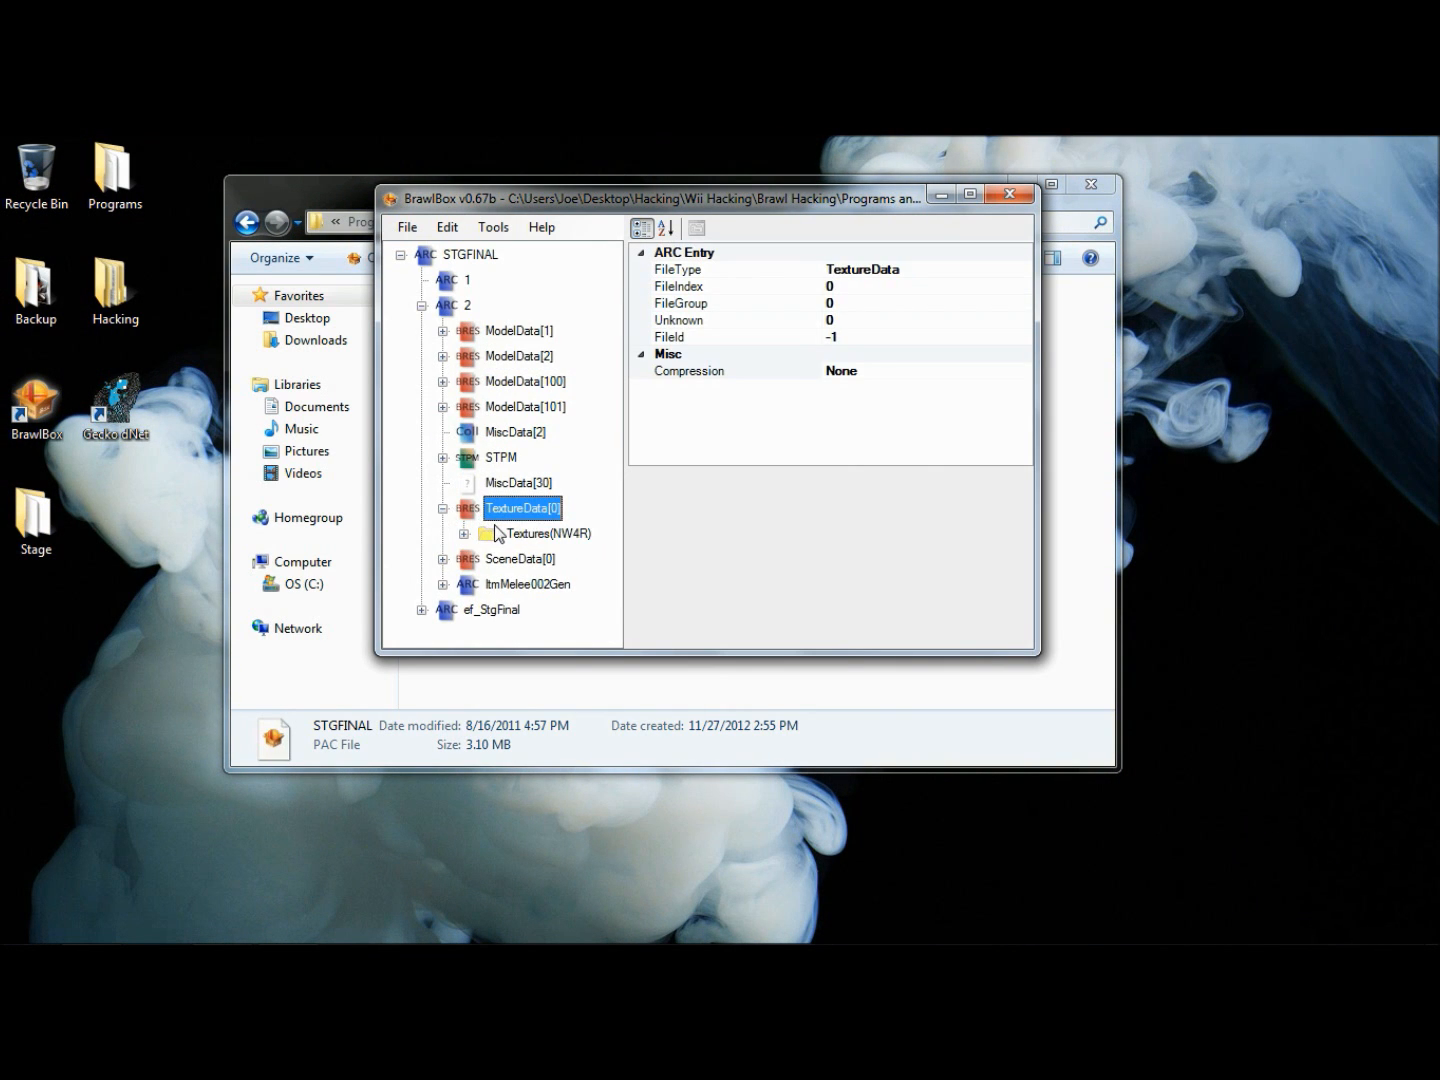
{"action": "left_click", "coordinate": [464, 533]}
{"action": "left_click", "coordinate": [523, 534]}
{"action": "scroll", "coordinate": [522, 525], "scroll_direction": "up", "scroll_amount": 2}
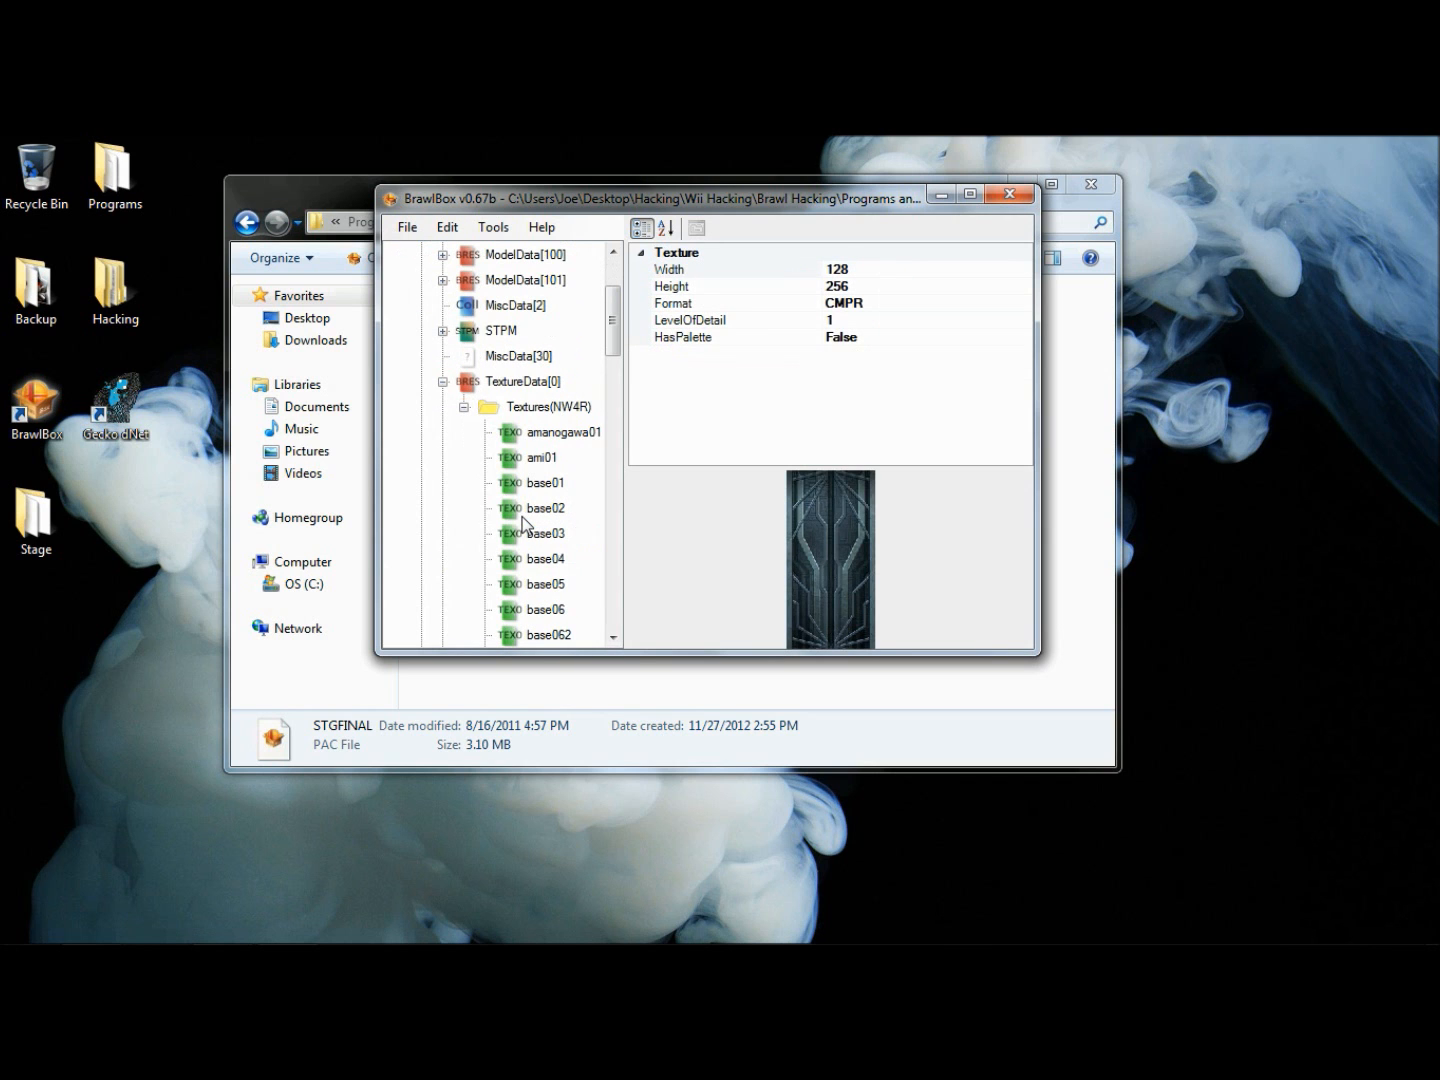
{"action": "left_click", "coordinate": [457, 410]}
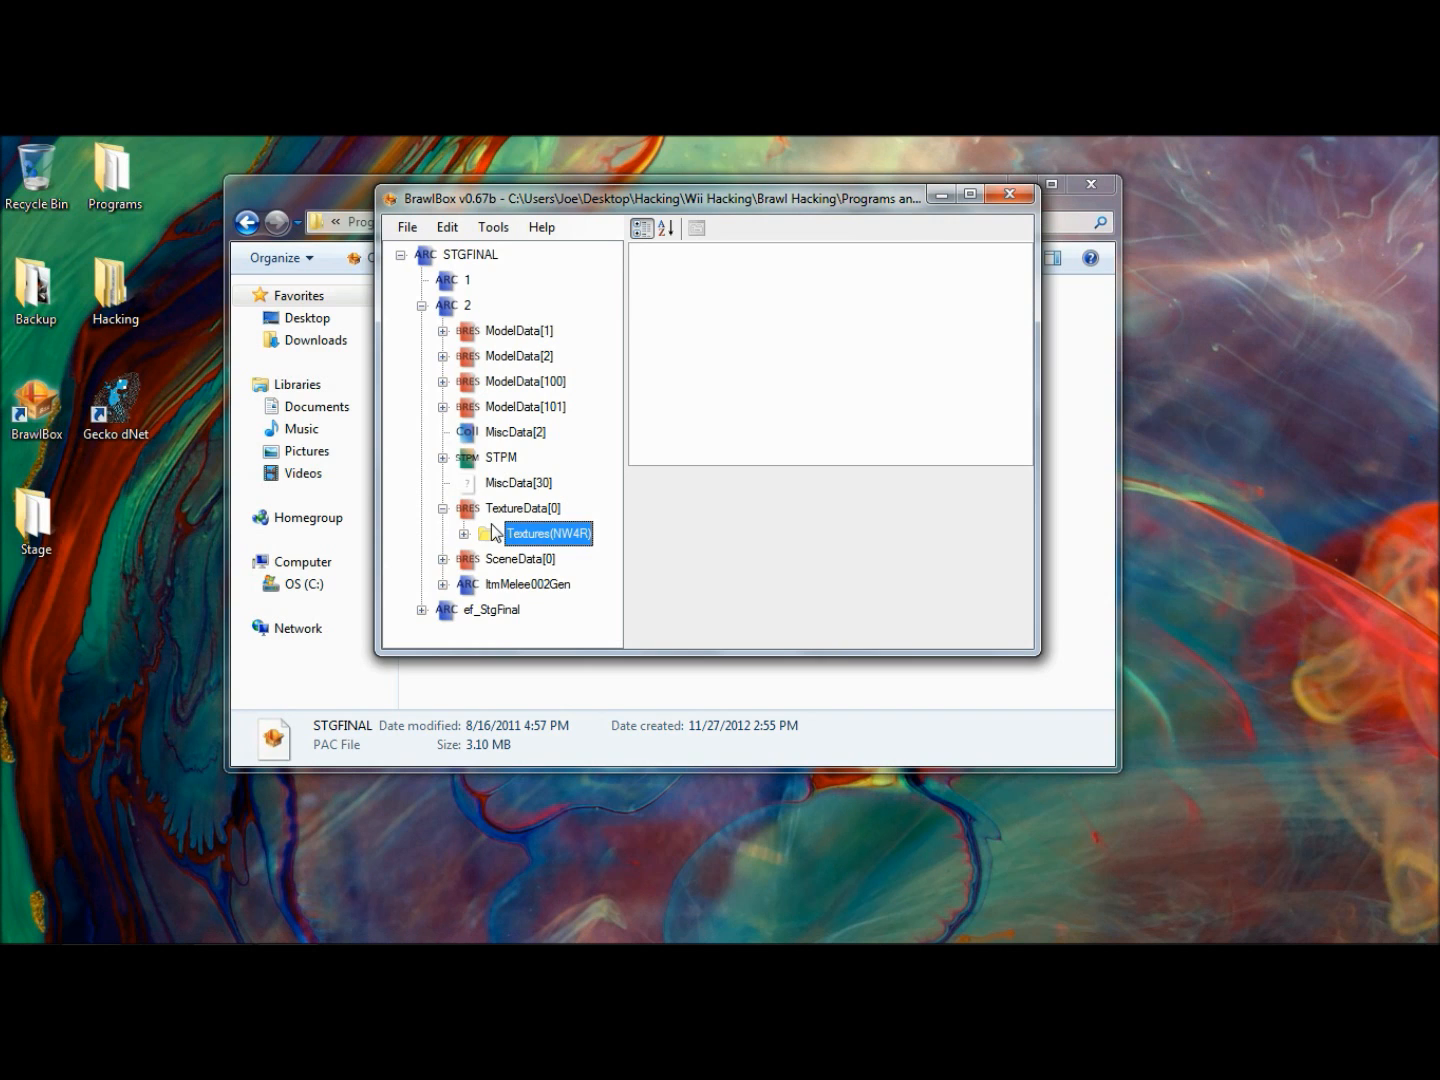
{"action": "key", "text": "Left"}
{"action": "key", "text": "Left"}
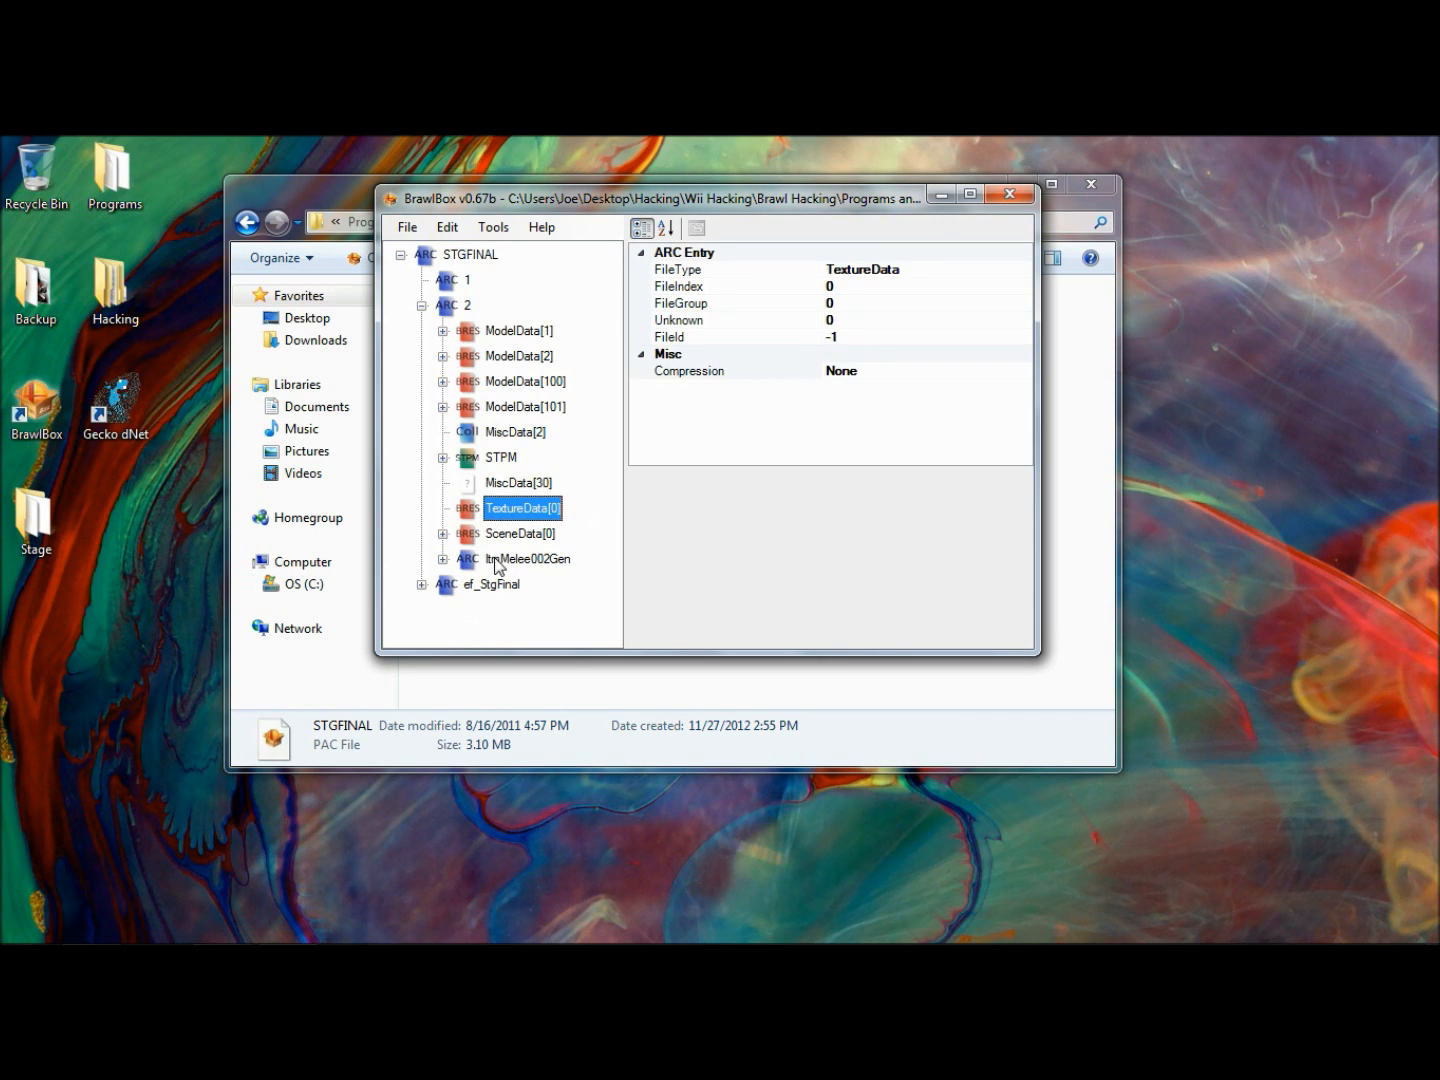
- View the entry properties of ModelData[100] and archive 2, and move the window to uncover the folder behind it
{"action": "left_click", "coordinate": [483, 385]}
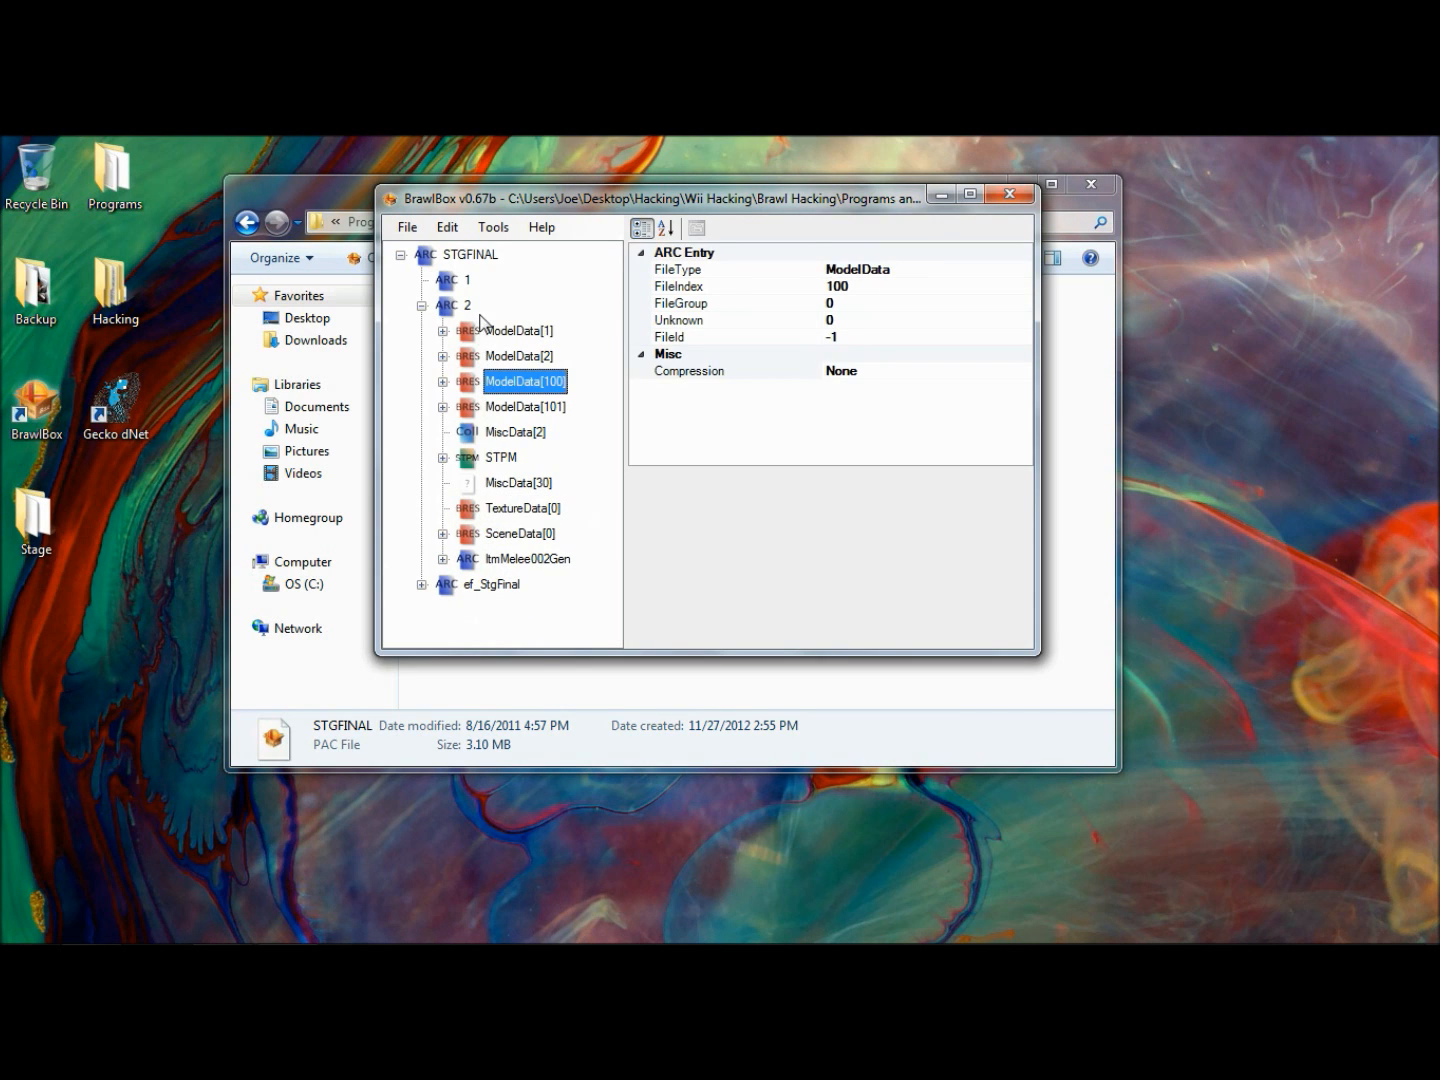
{"action": "left_click", "coordinate": [460, 305]}
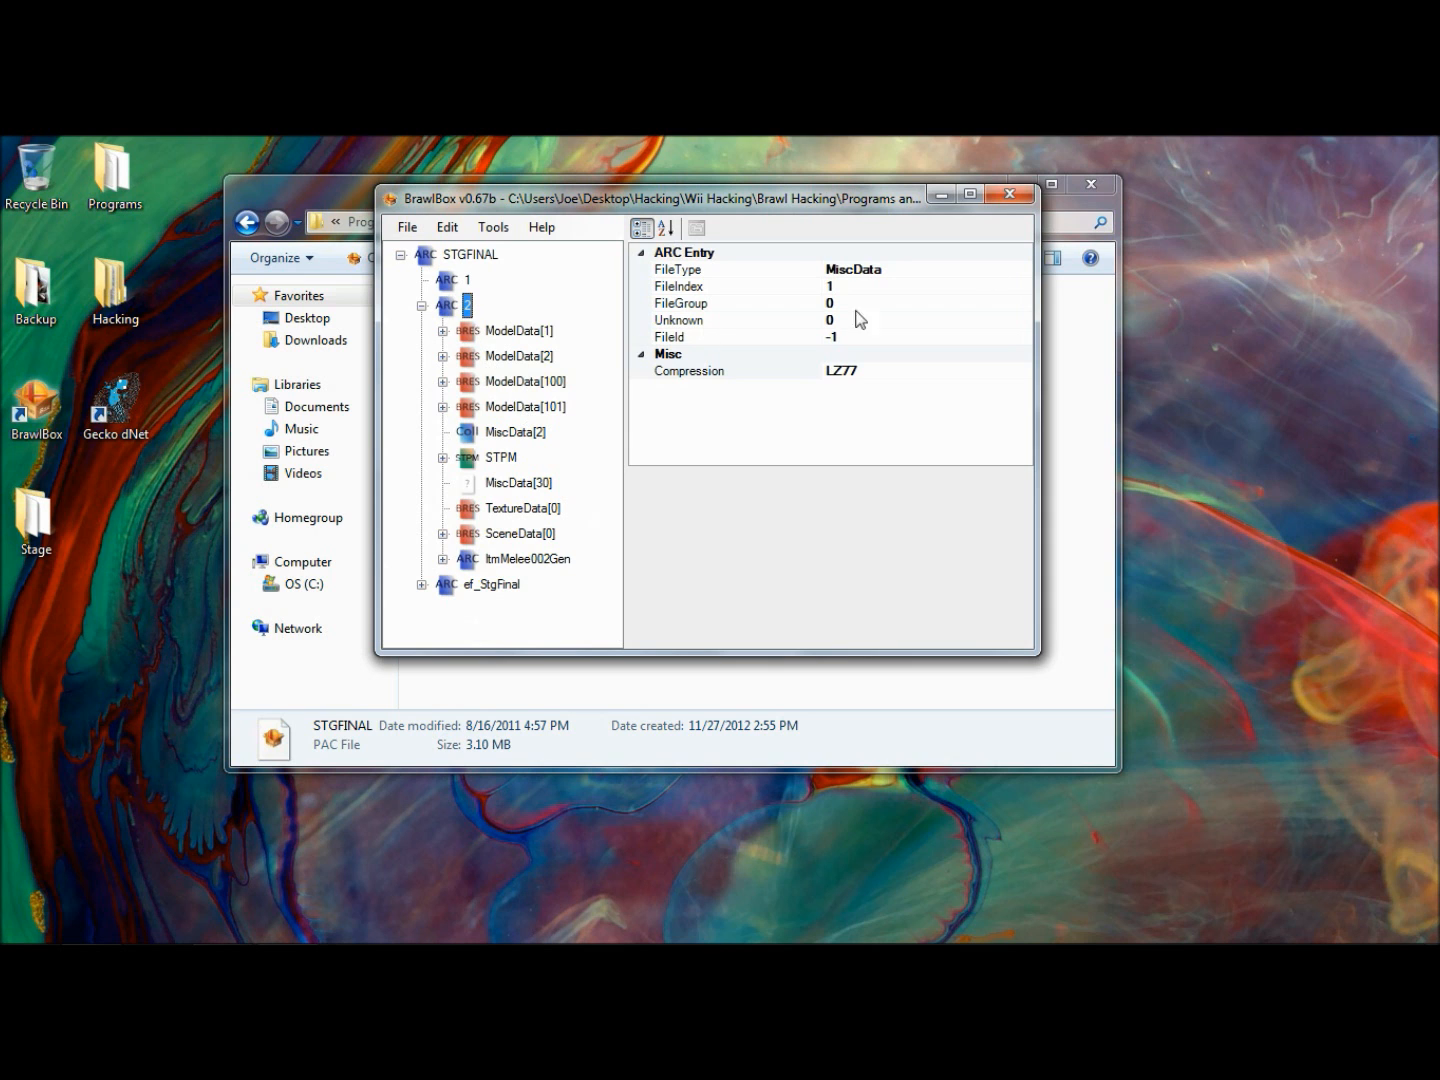
{"action": "left_click_drag", "start_coordinate": [900, 205], "coordinate": [1016, 276]}
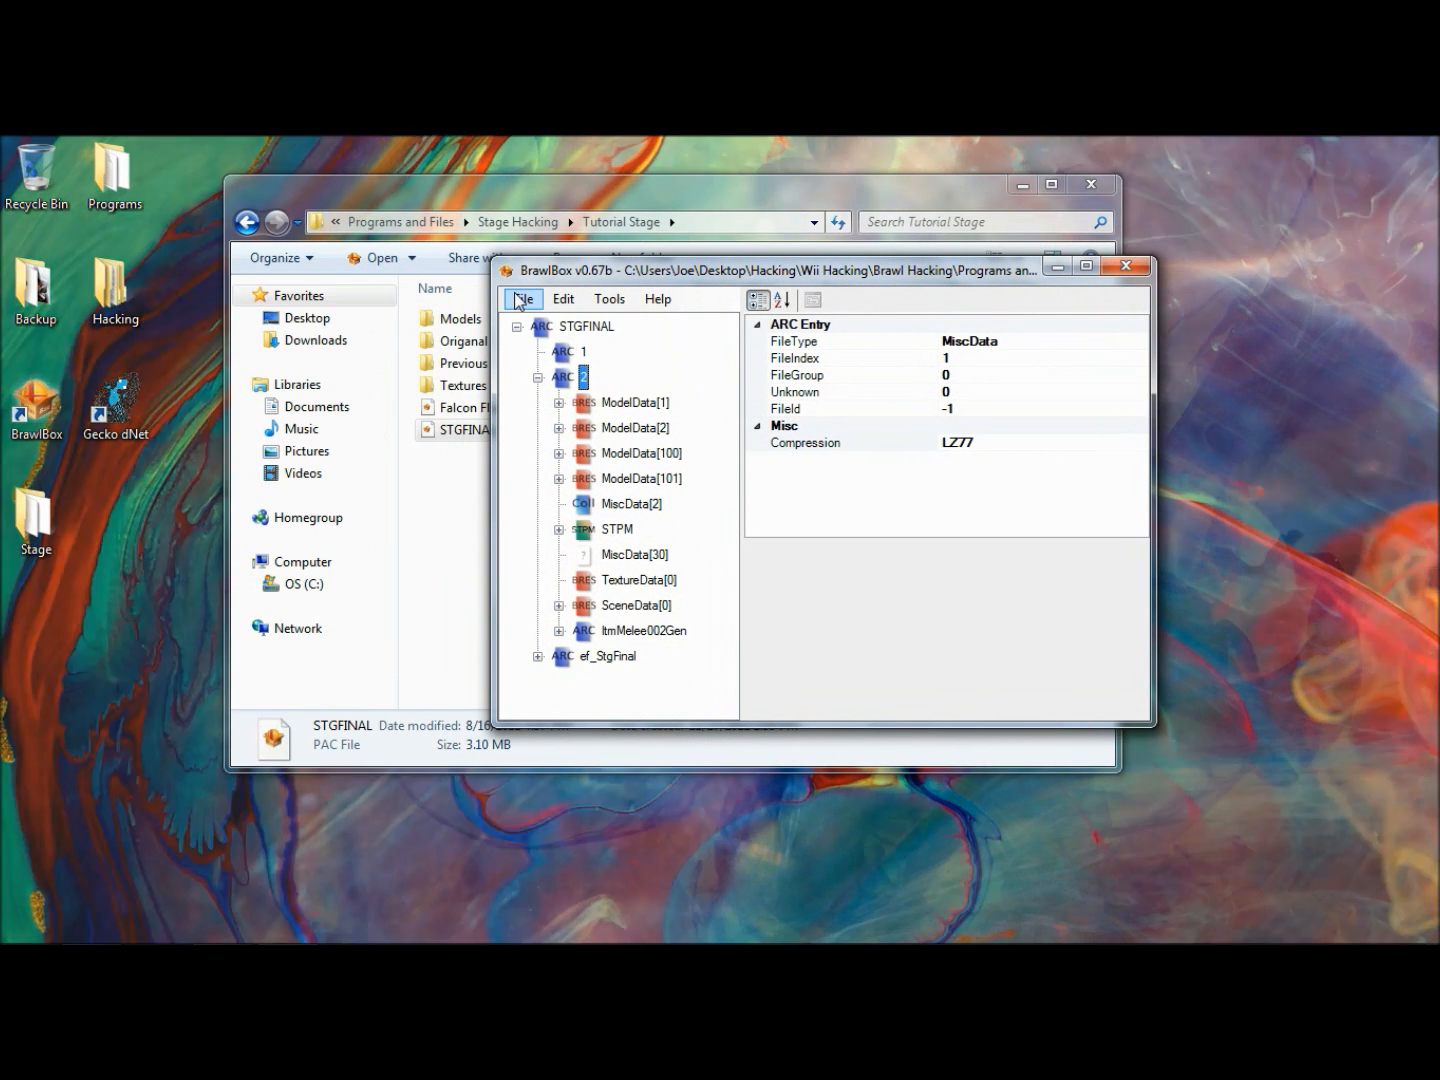
- Start saving the archive under a new name and browse to Hacking, Wii Hacking, Brawl Hacking, Programs and Files, Stage Hacking, Tutorial Stage
{"action": "left_click", "coordinate": [523, 299]}
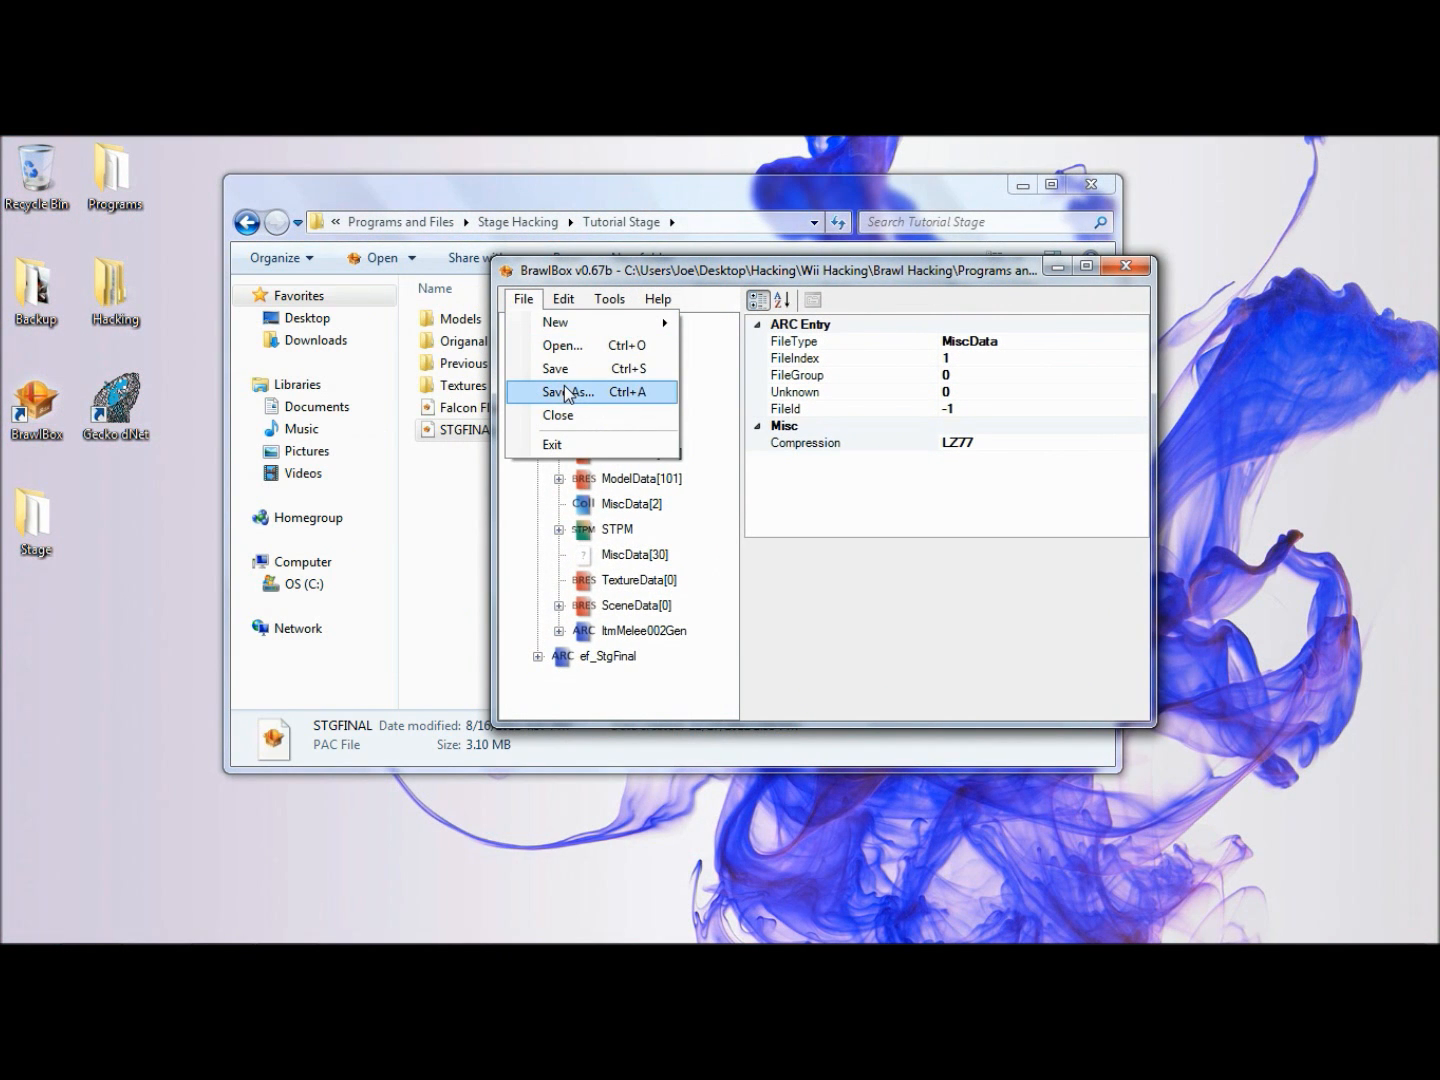
{"action": "left_click", "coordinate": [564, 389]}
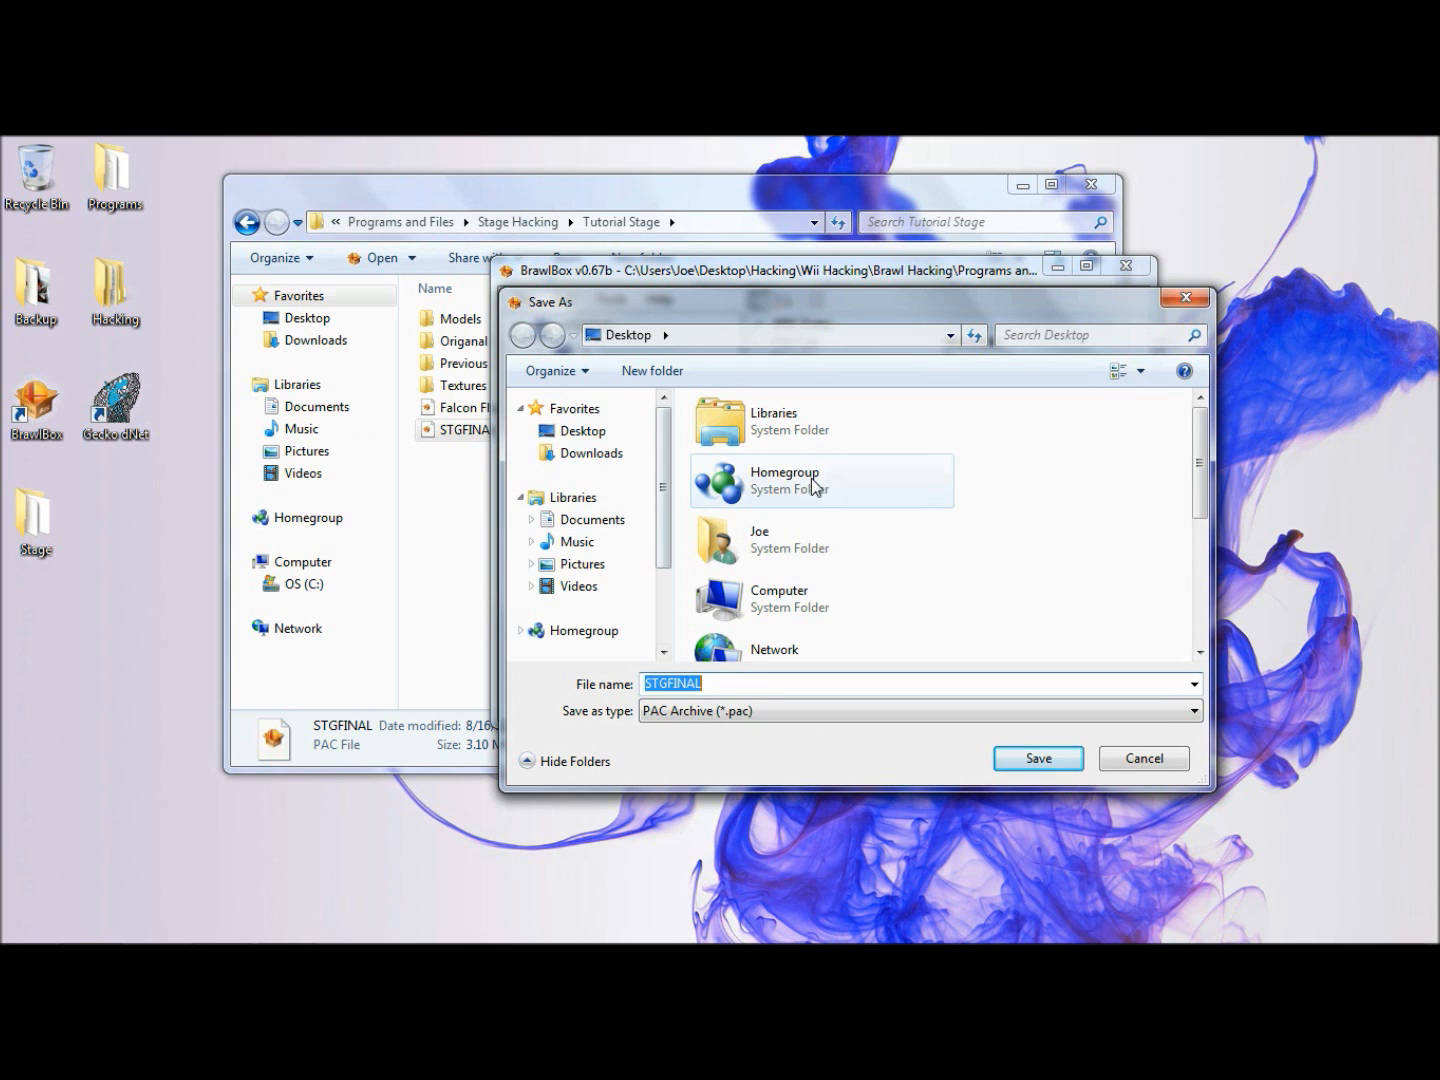
{"action": "left_click", "coordinate": [794, 529]}
{"action": "scroll", "coordinate": [795, 529], "scroll_direction": "down", "scroll_amount": 2}
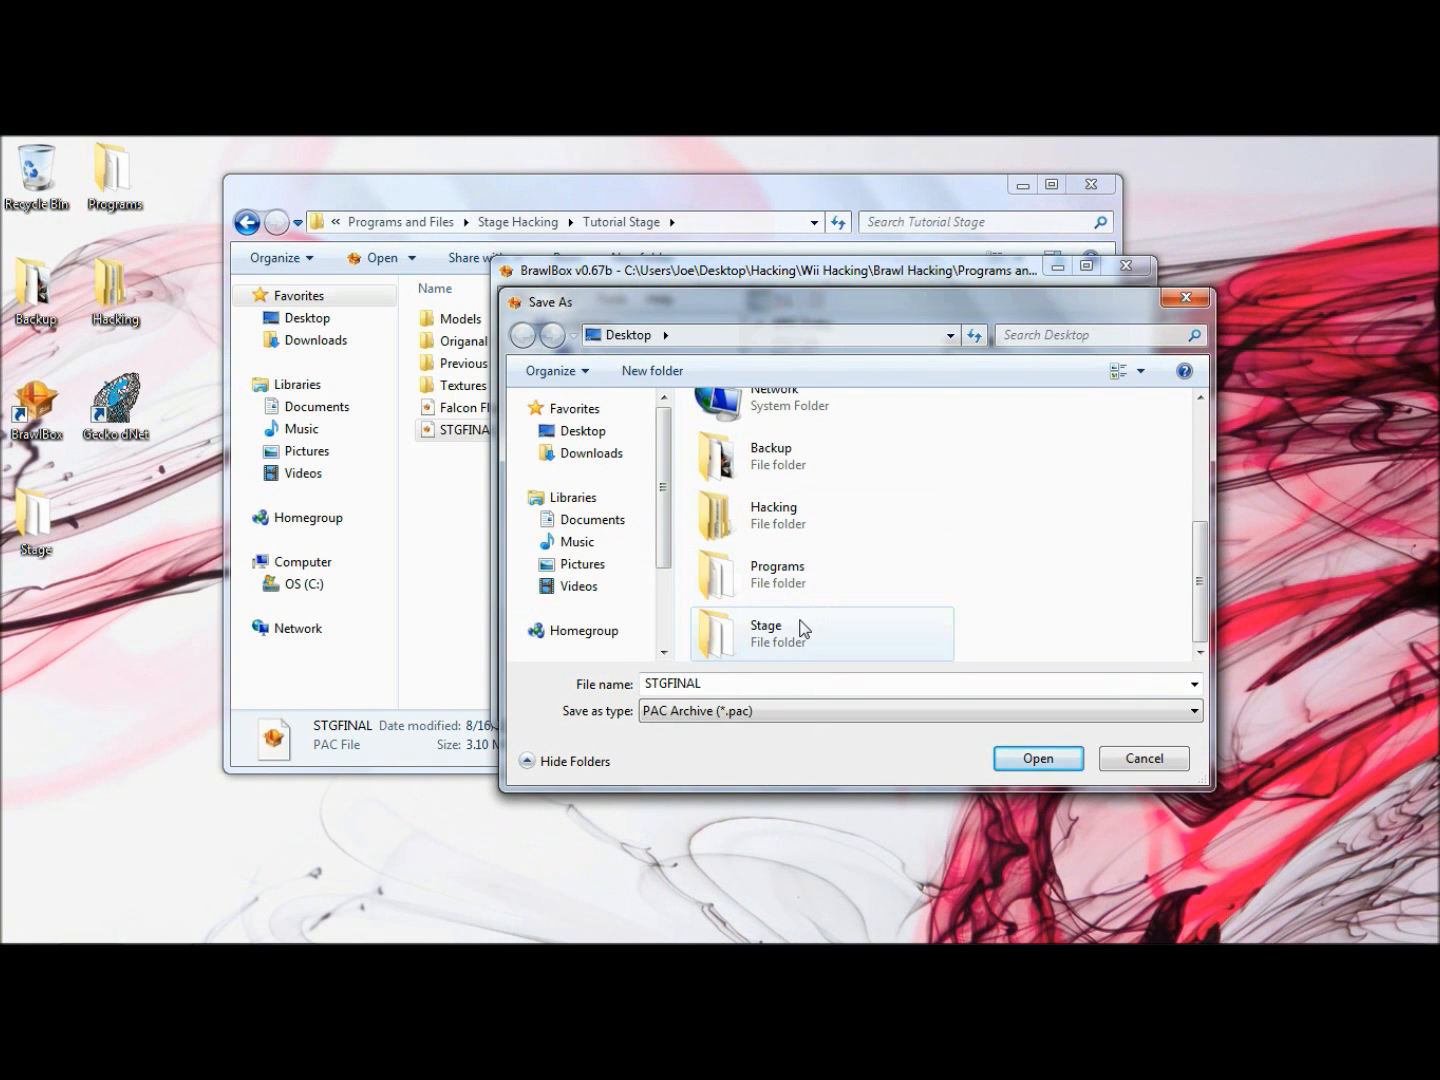
{"action": "double_click", "coordinate": [793, 508]}
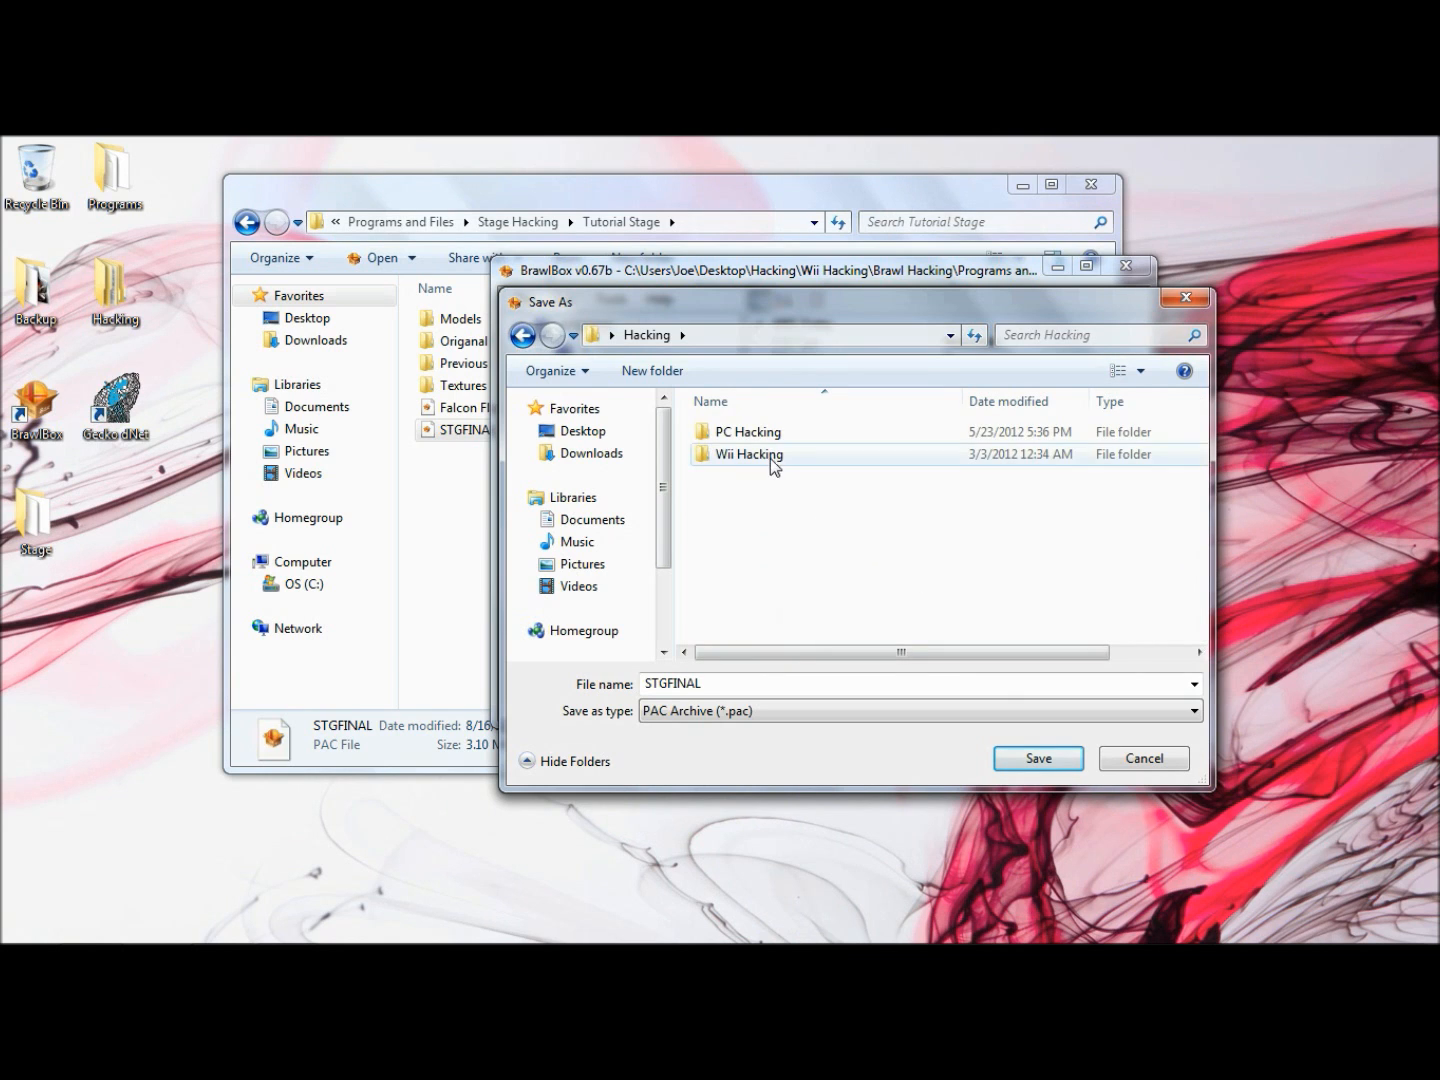
{"action": "double_click", "coordinate": [769, 456]}
{"action": "double_click", "coordinate": [770, 456]}
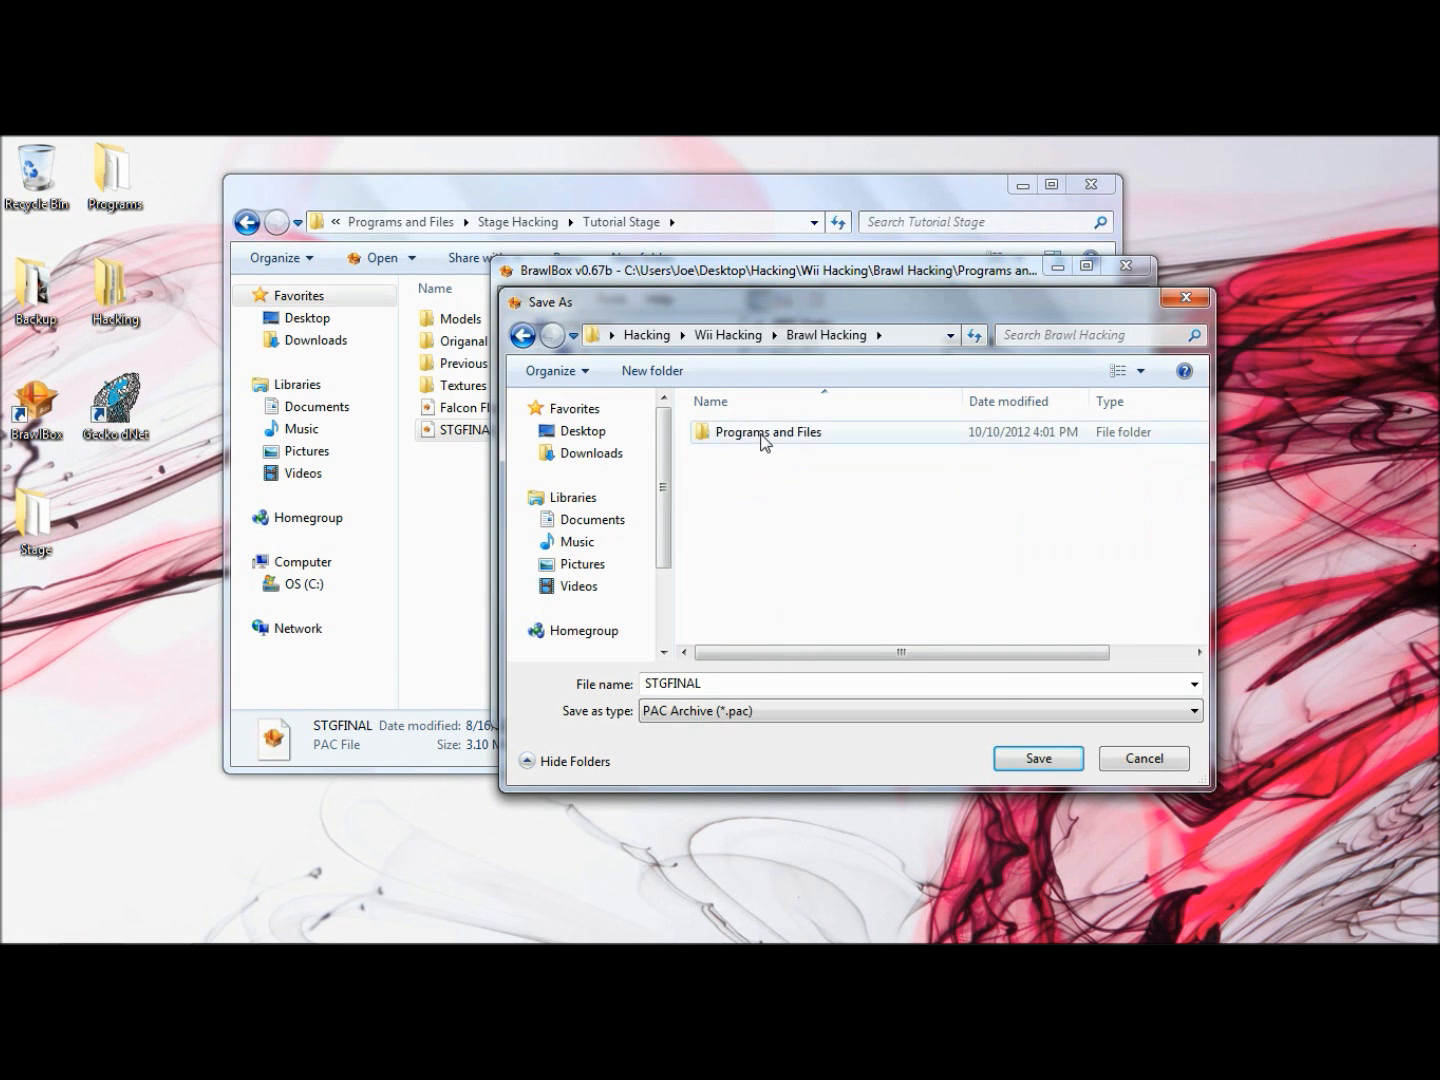
{"action": "double_click", "coordinate": [761, 434]}
{"action": "scroll", "coordinate": [765, 470], "scroll_direction": "down", "scroll_amount": 12}
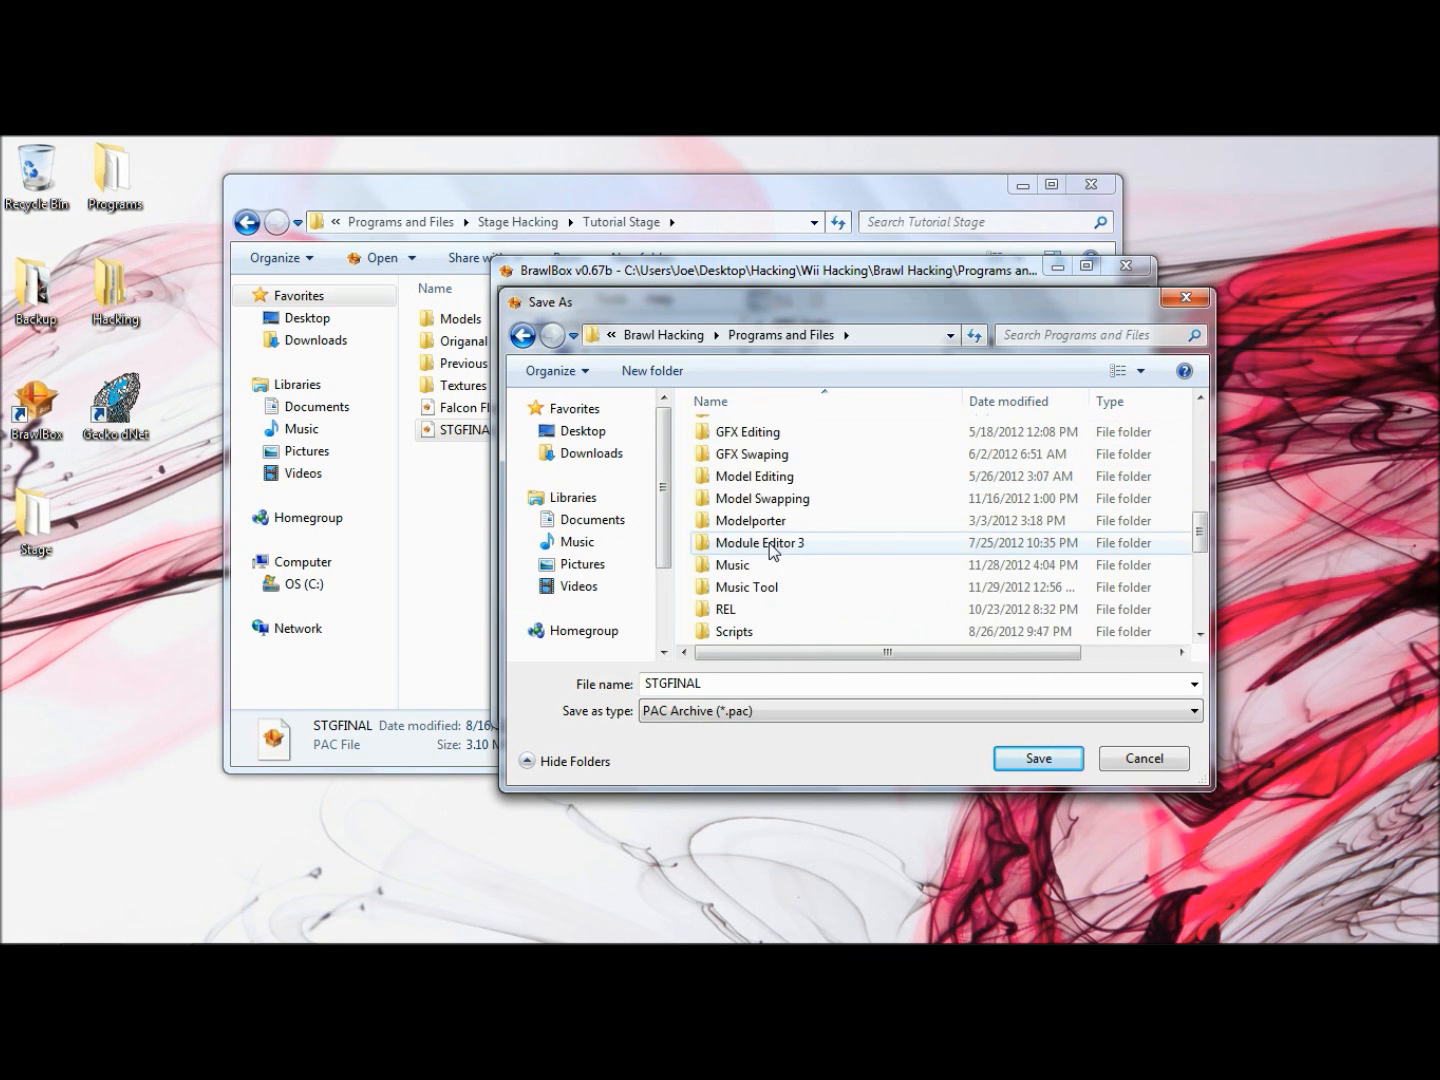
{"action": "scroll", "coordinate": [770, 590], "scroll_direction": "down", "scroll_amount": 1}
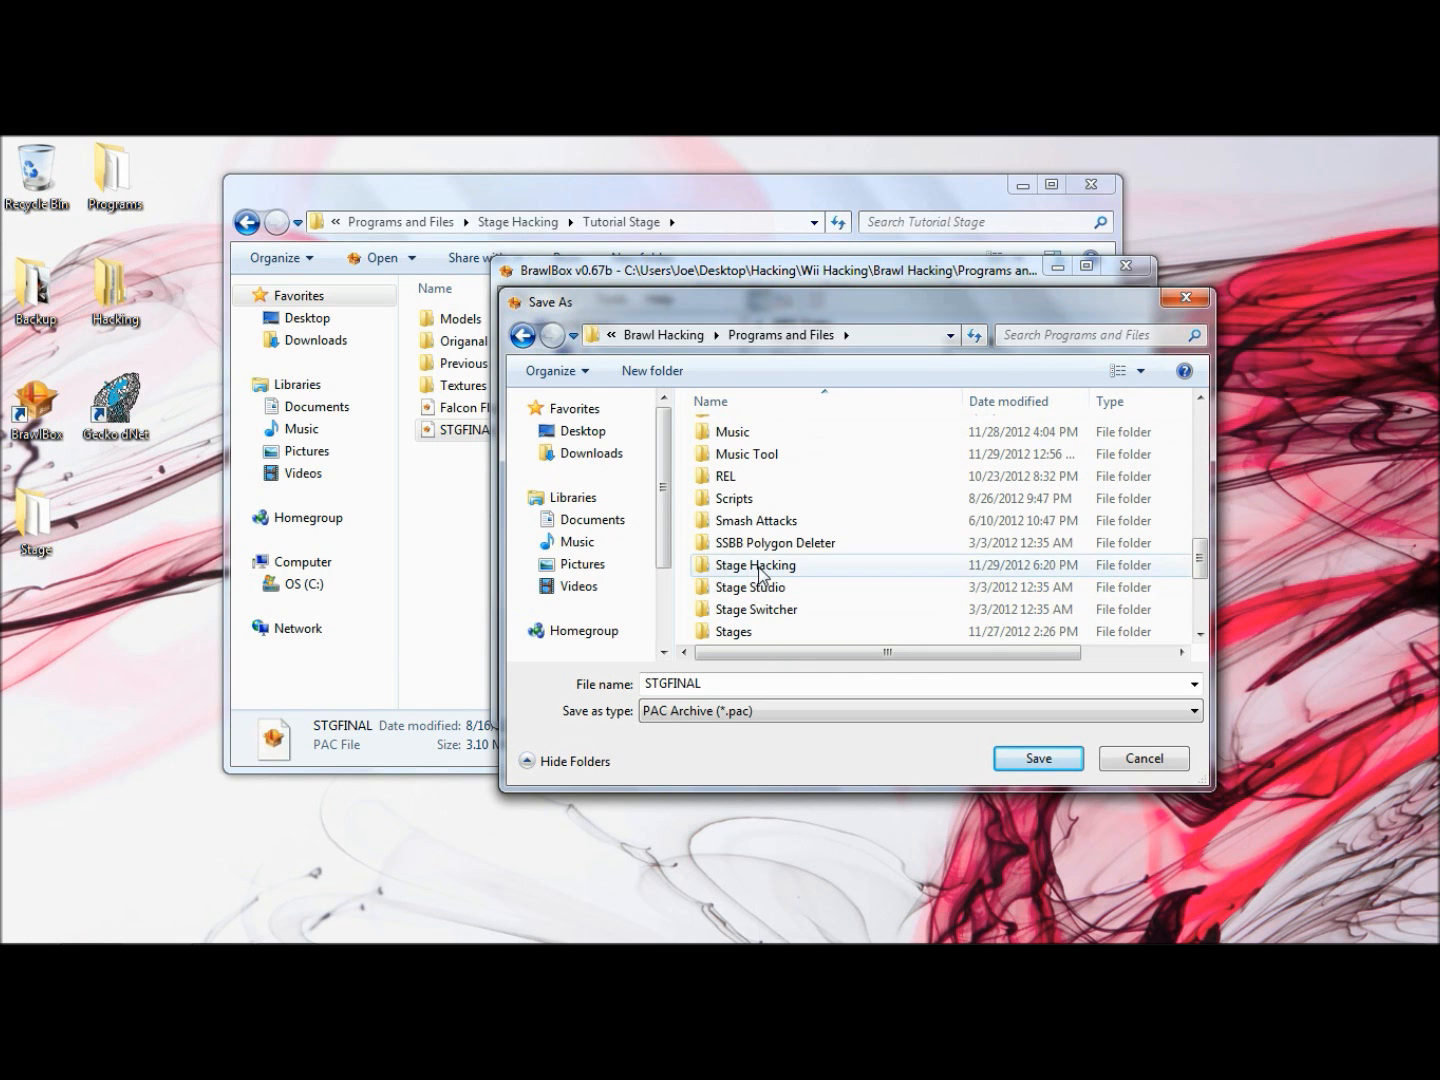
{"action": "double_click", "coordinate": [762, 565]}
{"action": "double_click", "coordinate": [745, 477]}
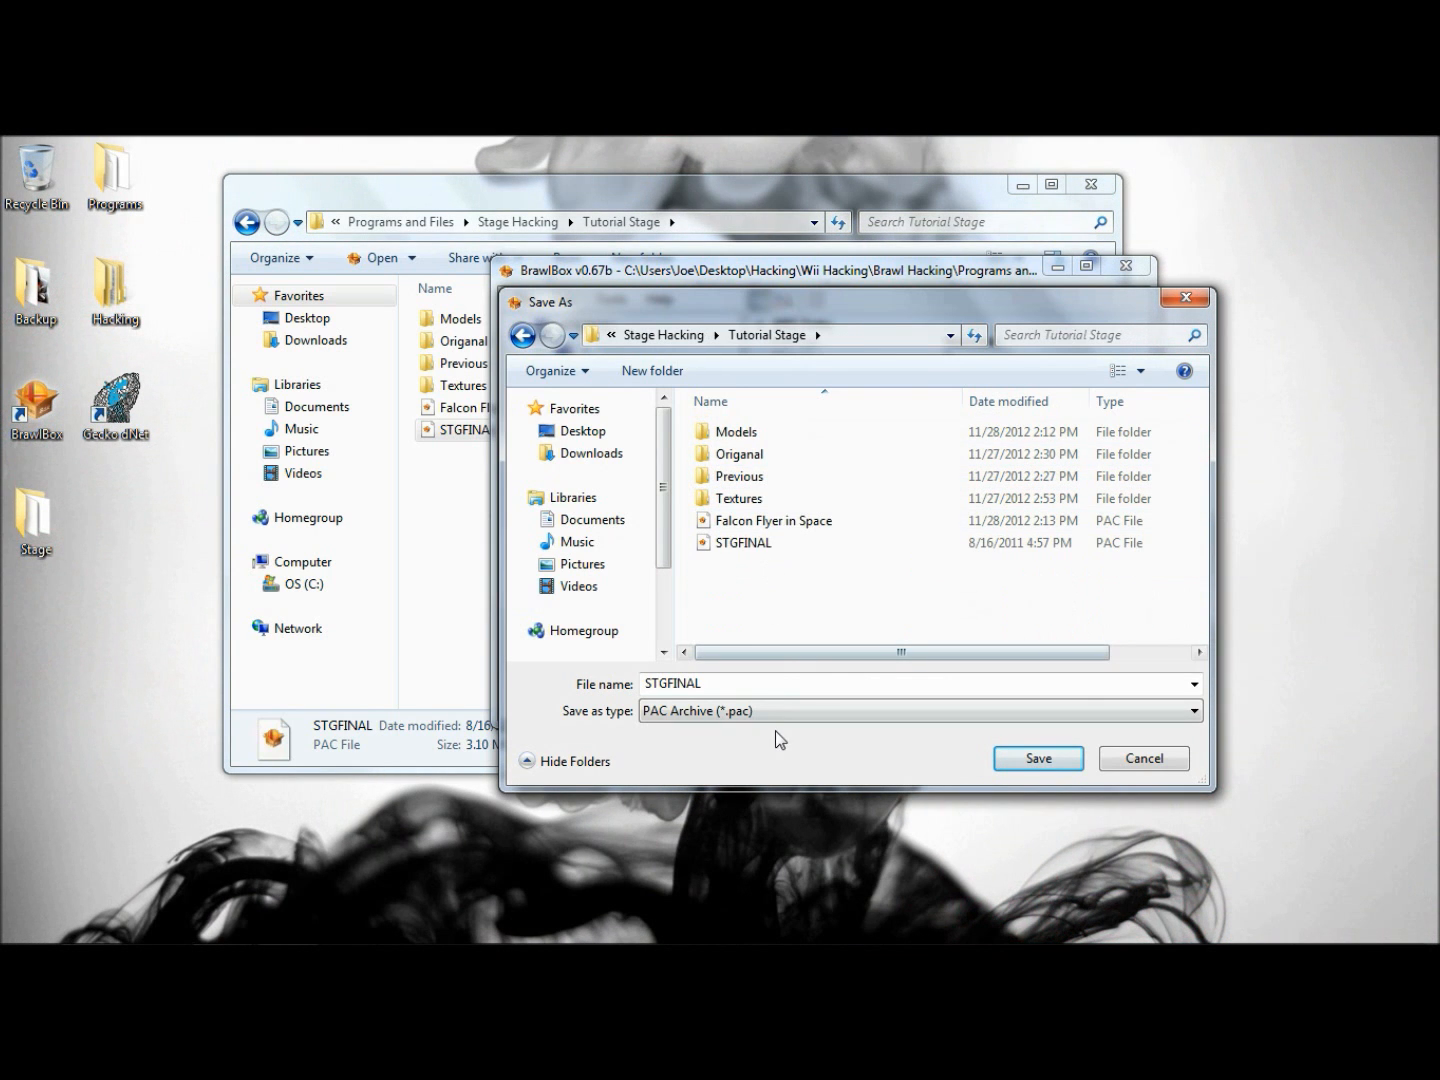
- Name the archive STGTutorial and save it as a PAC file in the Tutorial Stage folder
{"action": "double_click", "coordinate": [769, 683]}
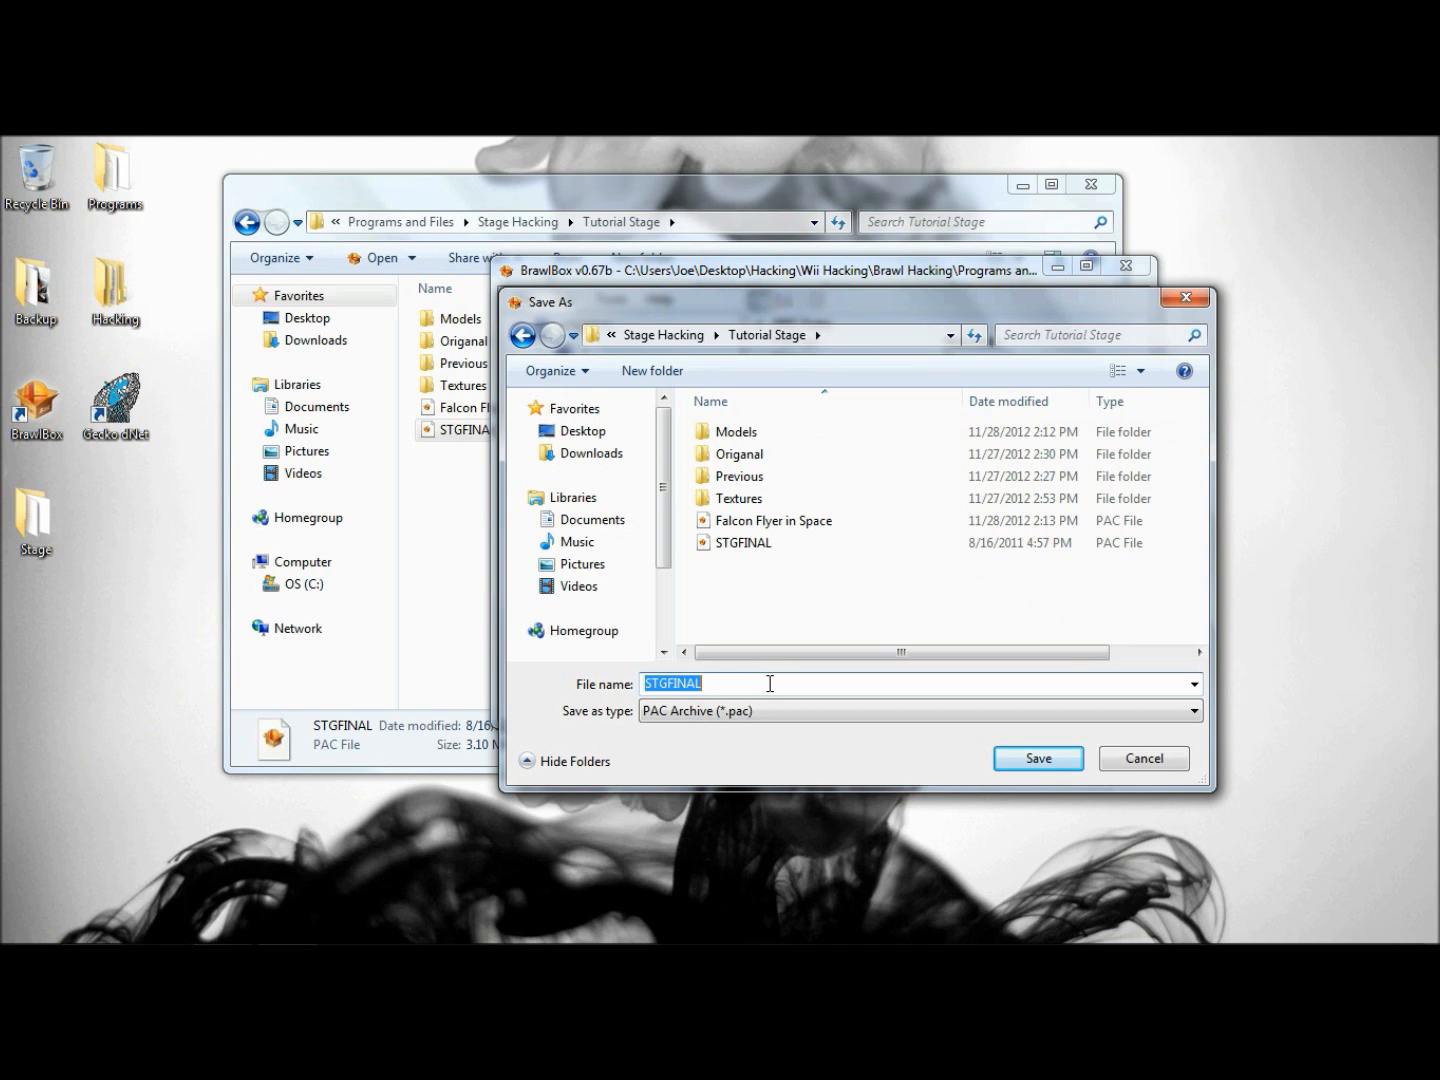
{"action": "left_click", "coordinate": [769, 683]}
{"action": "key", "text": "BackSpace"}
{"action": "key", "text": "BackSpace"}
{"action": "key", "text": "BackSpace"}
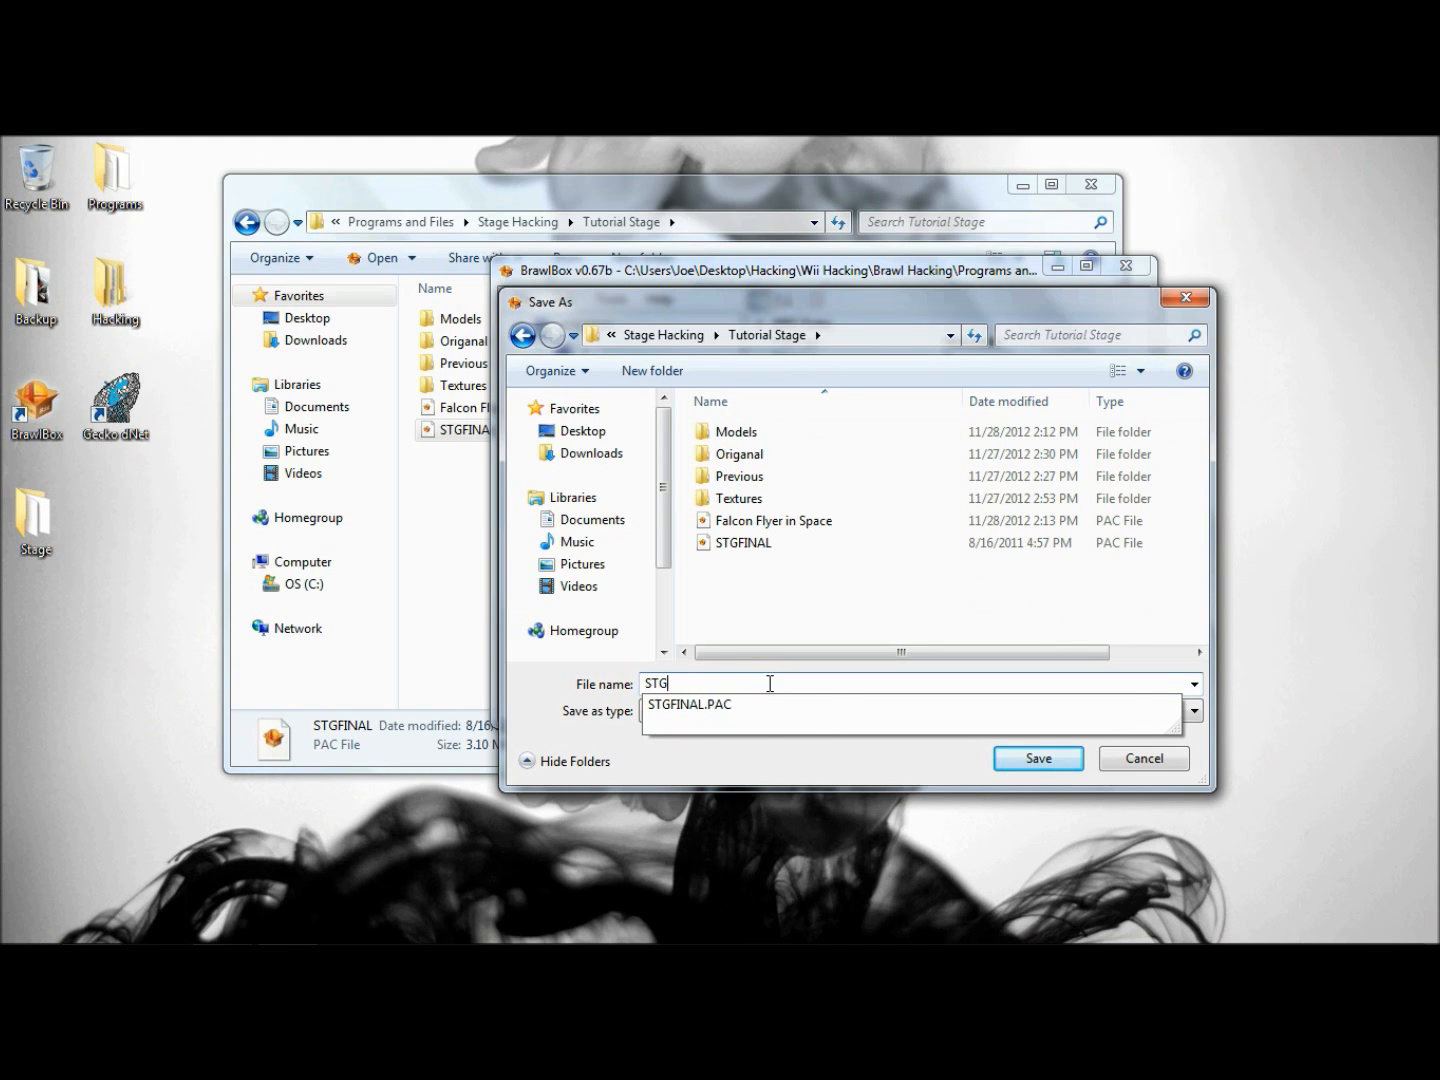
{"action": "type", "text": "Tutorial"}
{"action": "key", "text": "Return"}
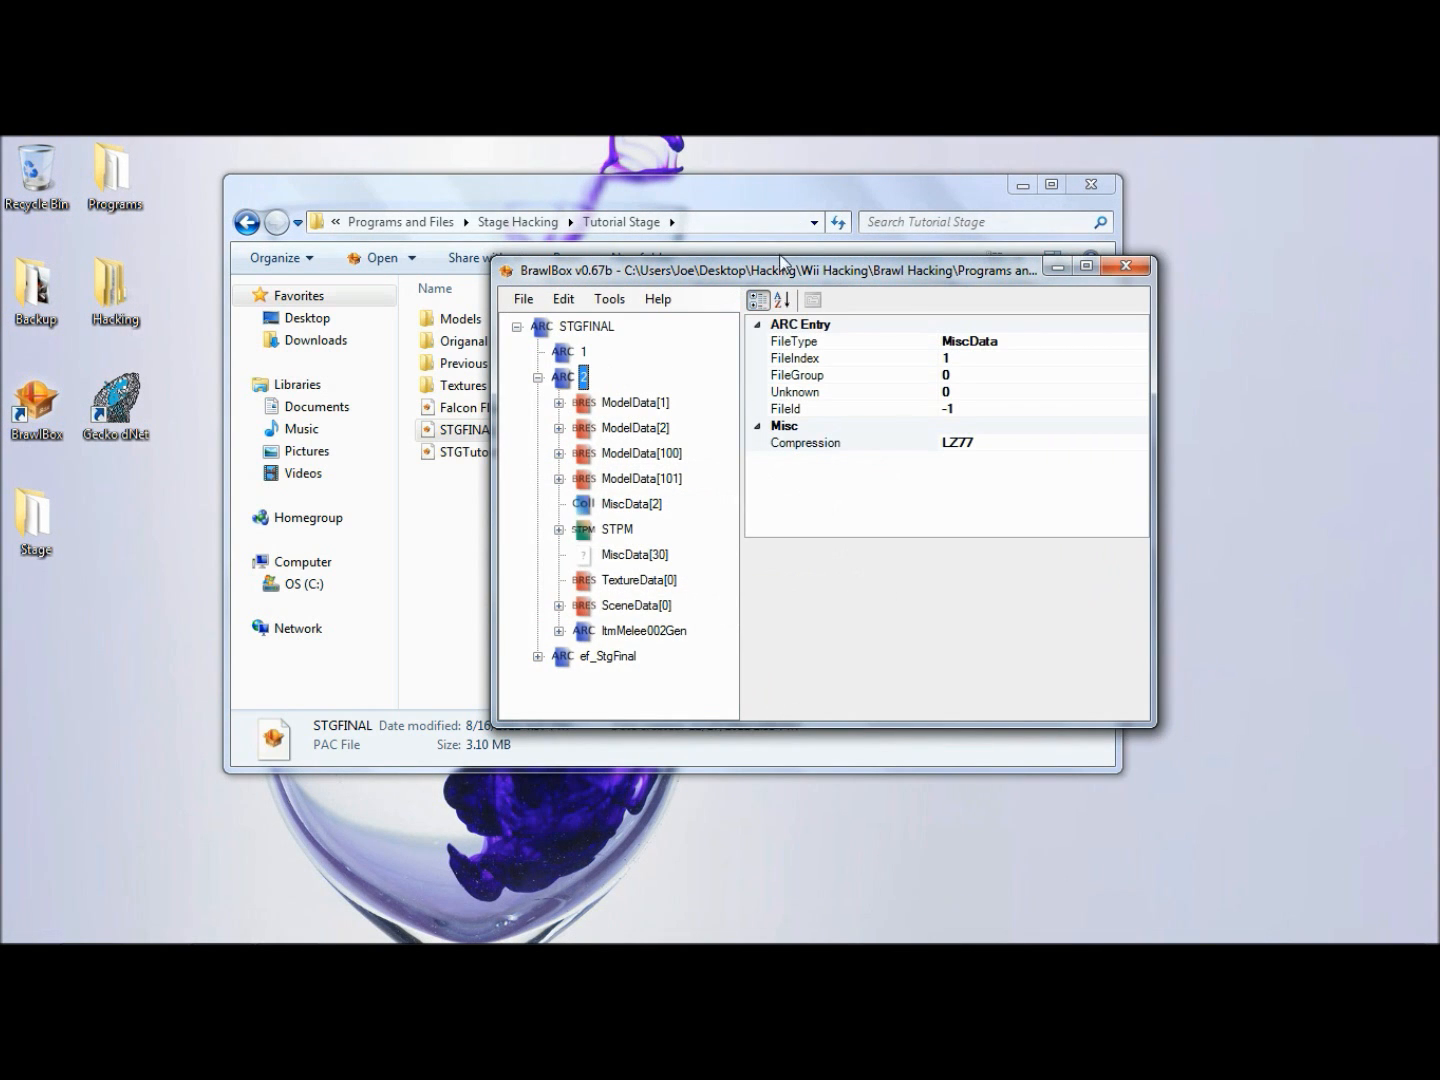
- Check the Tutorial Stage folder for the saved file, minimize that folder window and reposition the BrawlBox window
{"action": "left_click_drag", "start_coordinate": [781, 262], "coordinate": [835, 271]}
{"action": "left_click", "coordinate": [466, 605]}
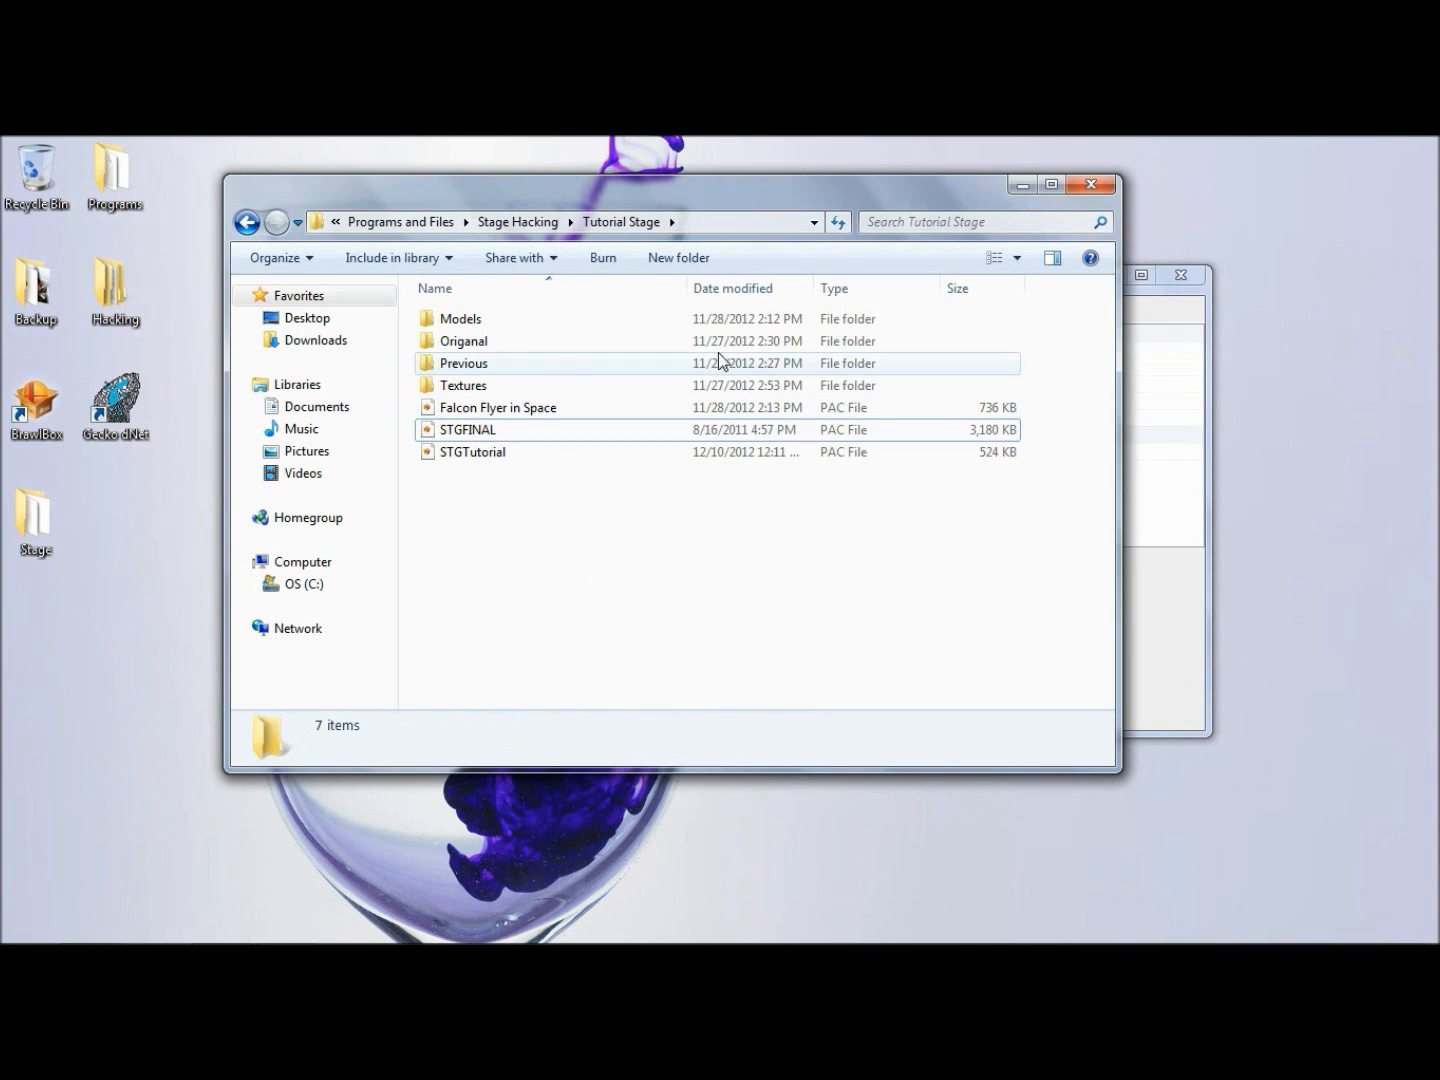
{"action": "left_click", "coordinate": [1021, 185]}
{"action": "left_click_drag", "start_coordinate": [836, 271], "coordinate": [726, 240]}
- Replace the StgFinal00space model in ModelData[1] with the Background MDL0 file from the Tutorial Stage Models folder
{"action": "left_click", "coordinate": [604, 377]}
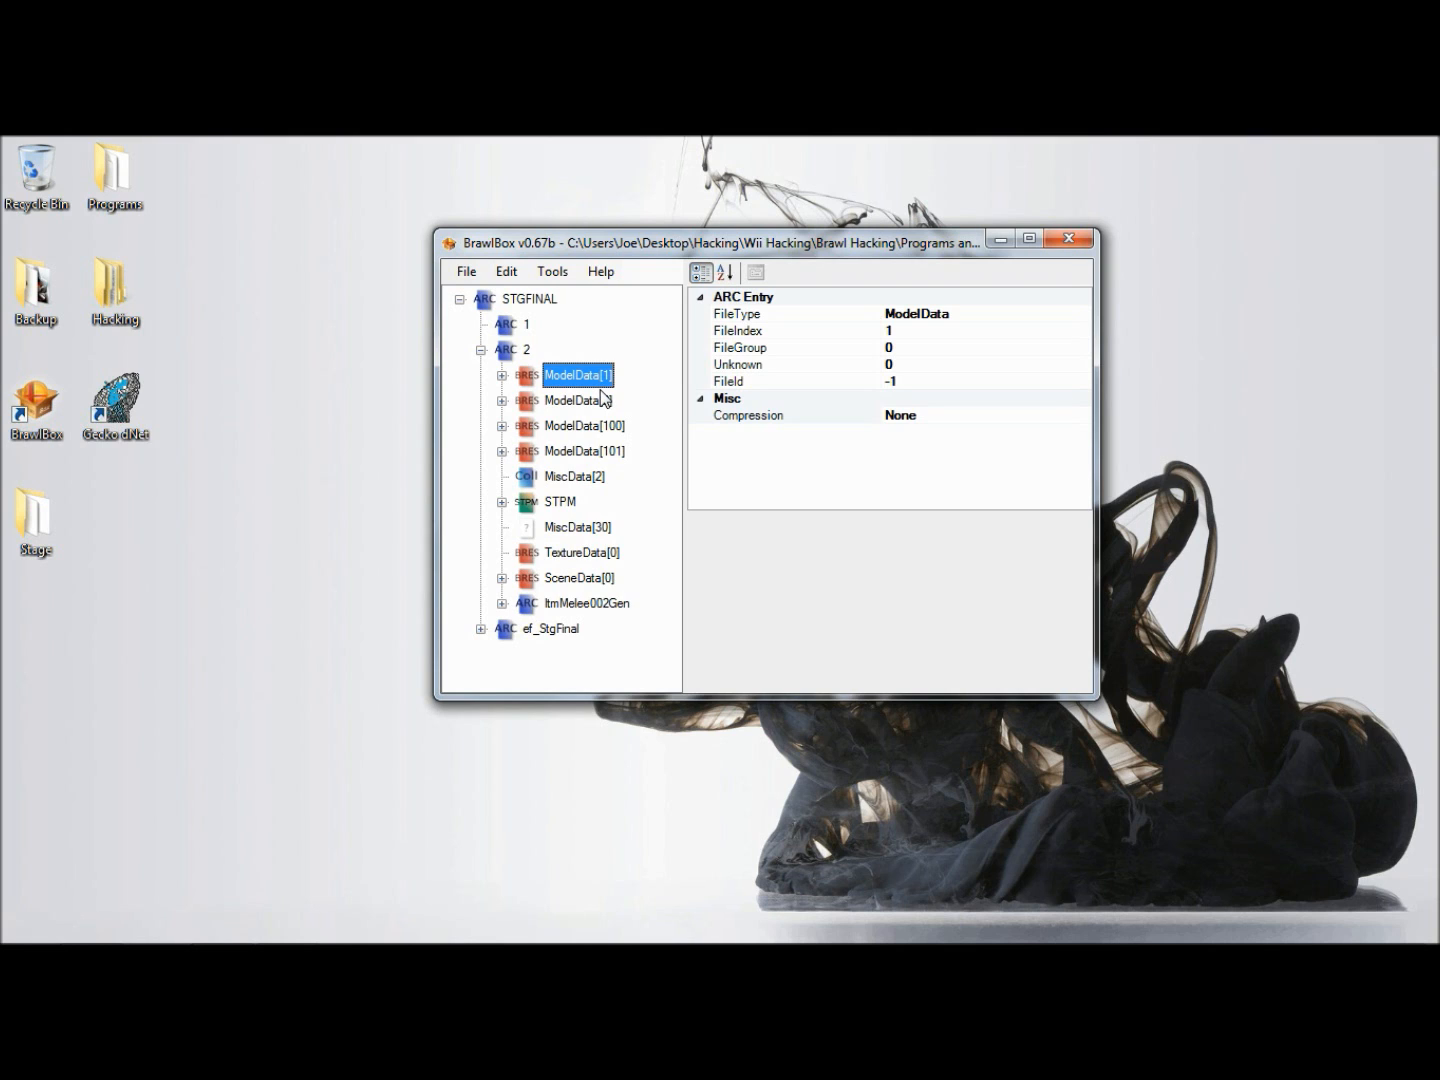
{"action": "key", "text": "Right"}
{"action": "key", "text": "Right"}
{"action": "key", "text": "Right"}
{"action": "key", "text": "Right"}
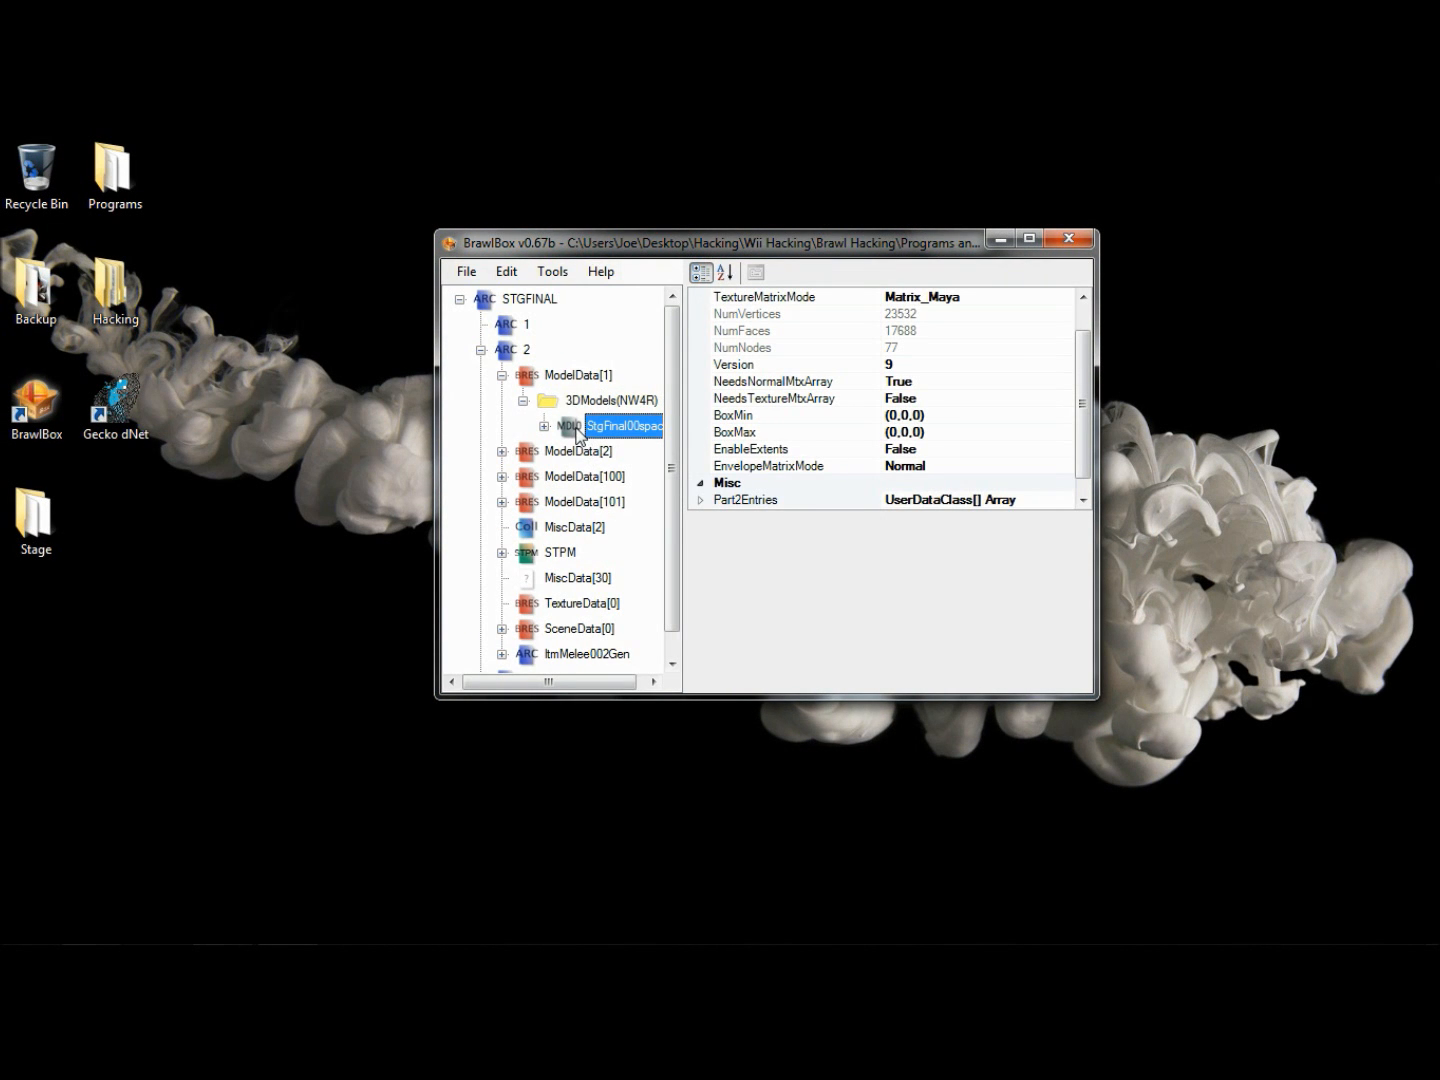
{"action": "left_click_drag", "start_coordinate": [489, 682], "coordinate": [499, 682]}
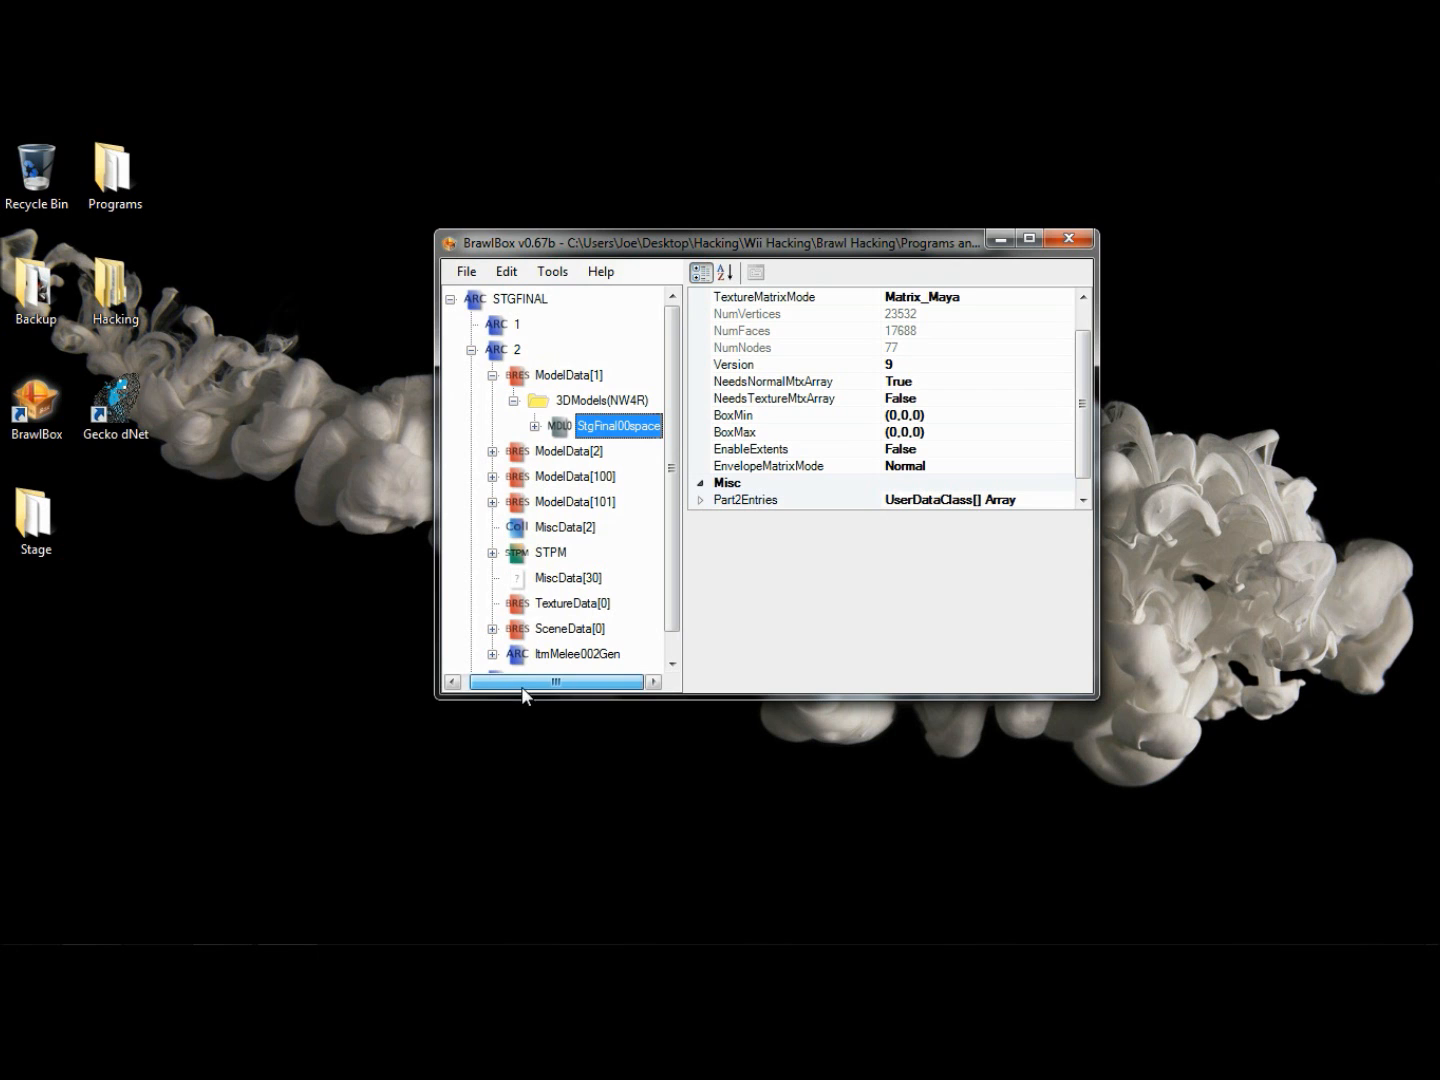
{"action": "right_click", "coordinate": [628, 431]}
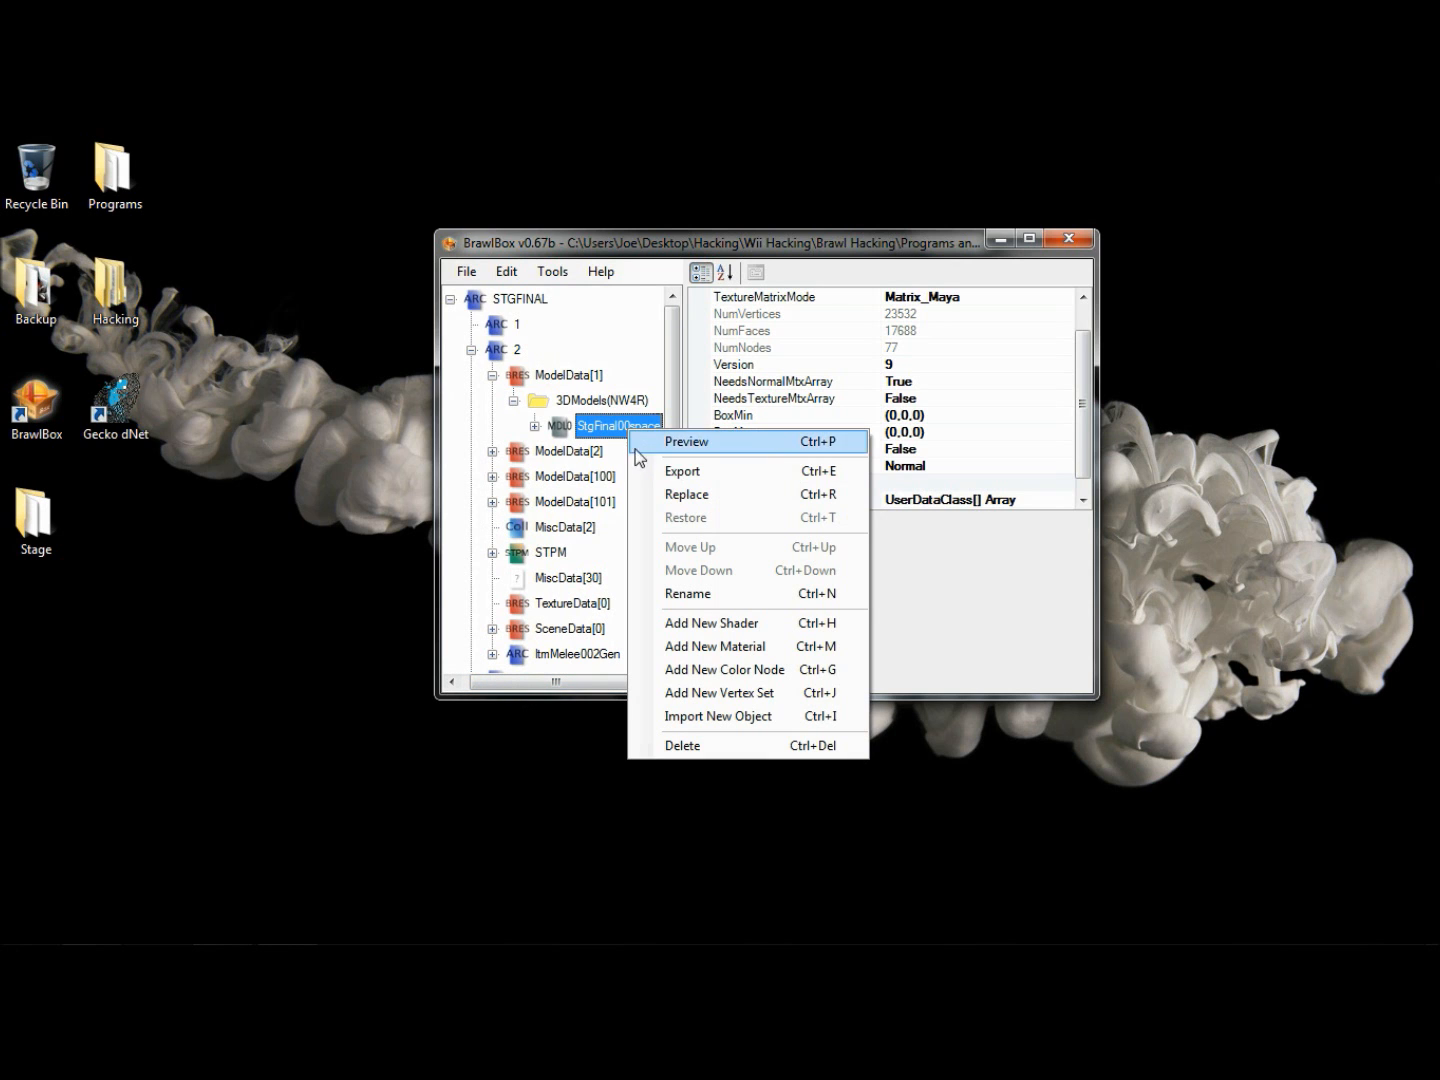
{"action": "left_click", "coordinate": [656, 499]}
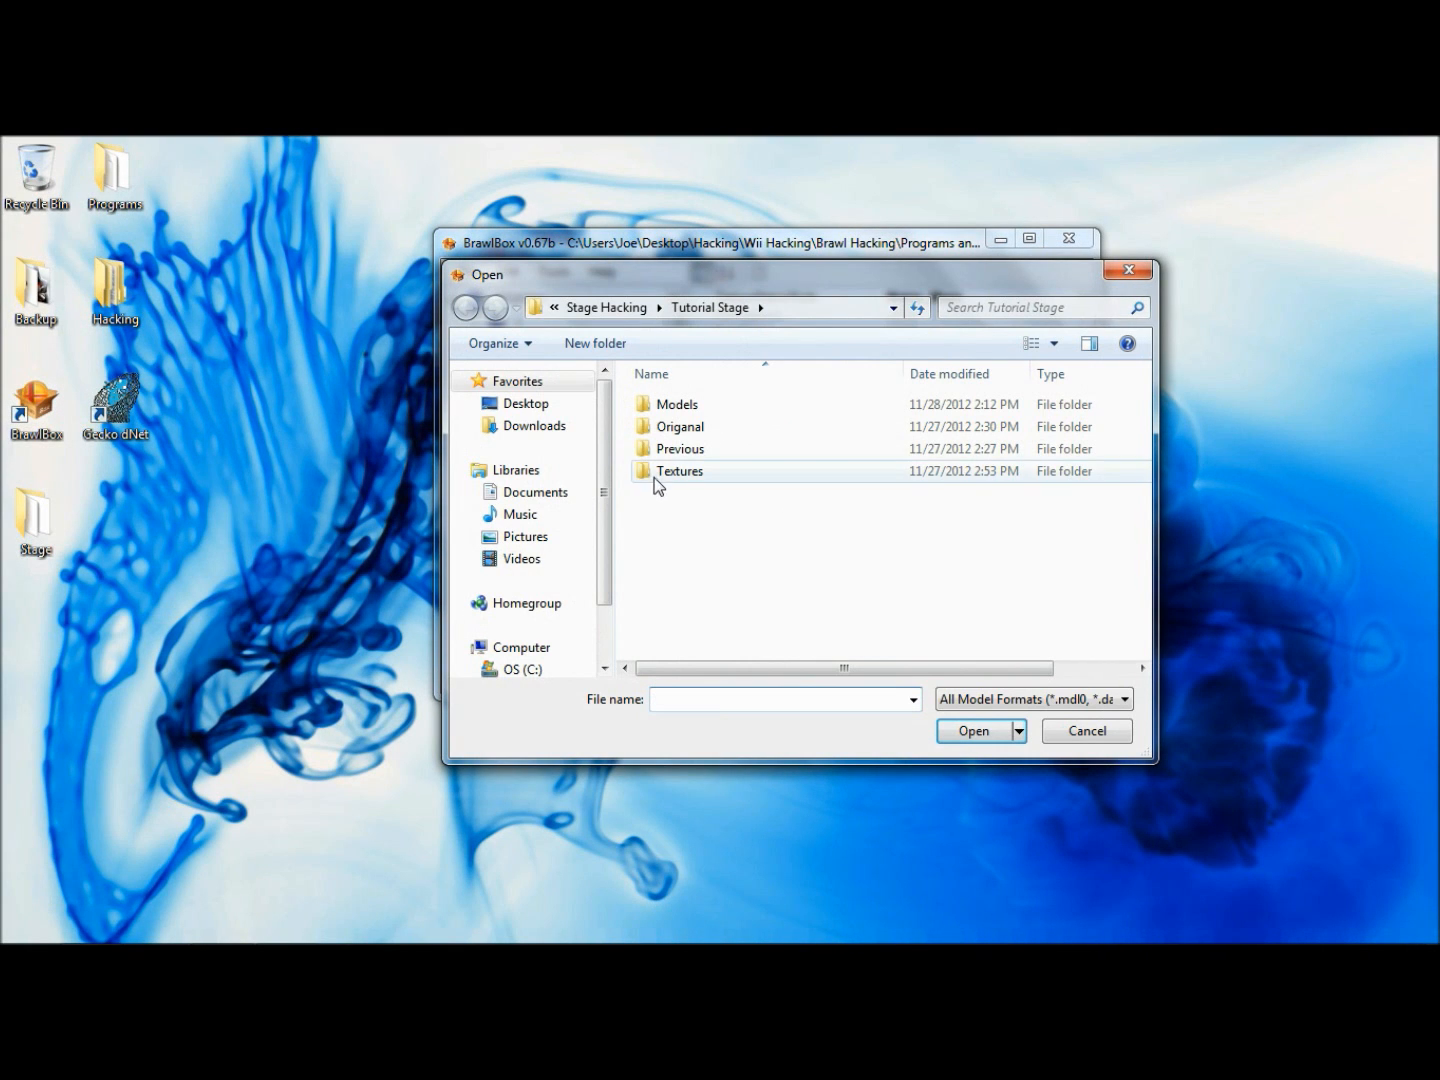
{"action": "double_click", "coordinate": [651, 405]}
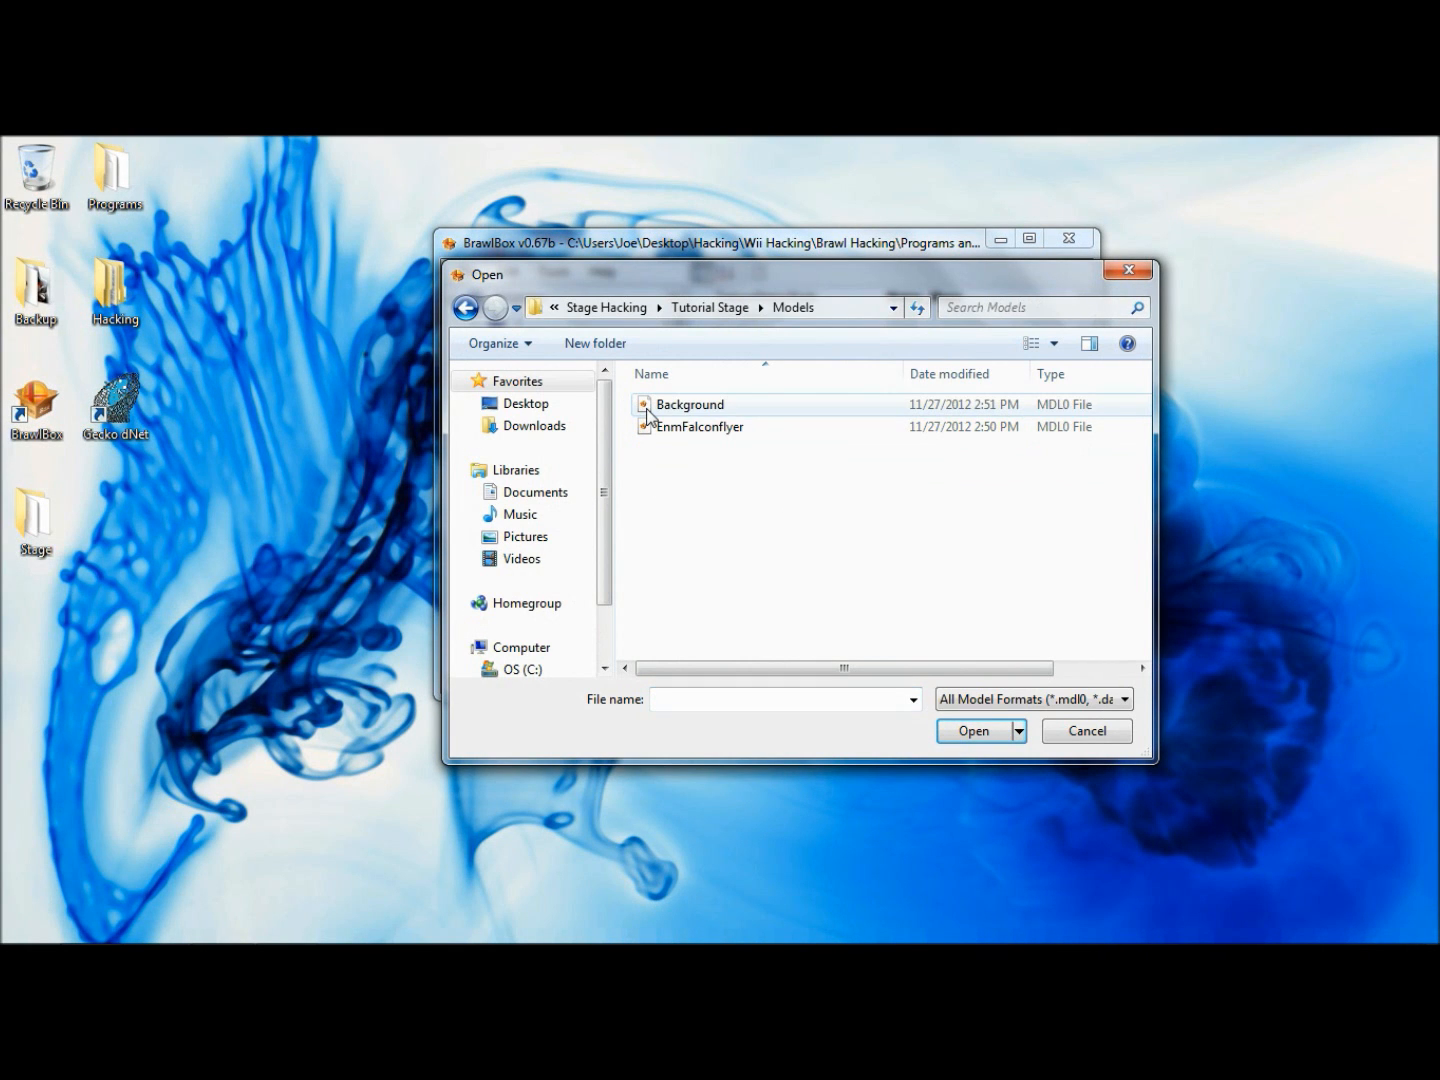
{"action": "left_click", "coordinate": [648, 412]}
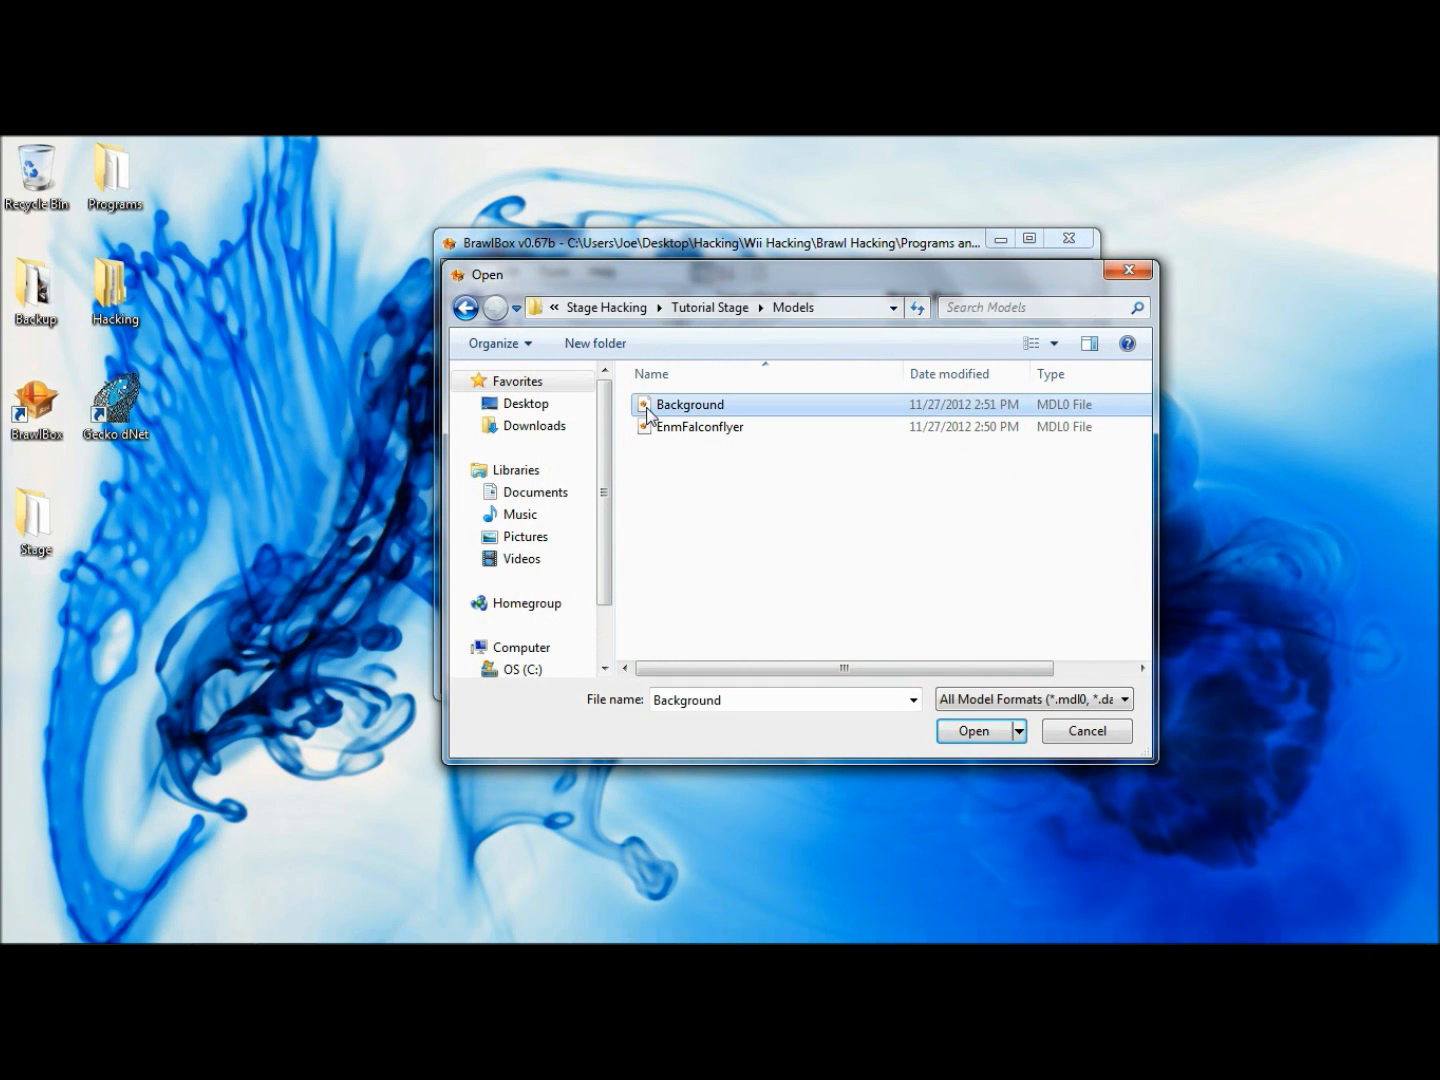
{"action": "left_click", "coordinate": [968, 738]}
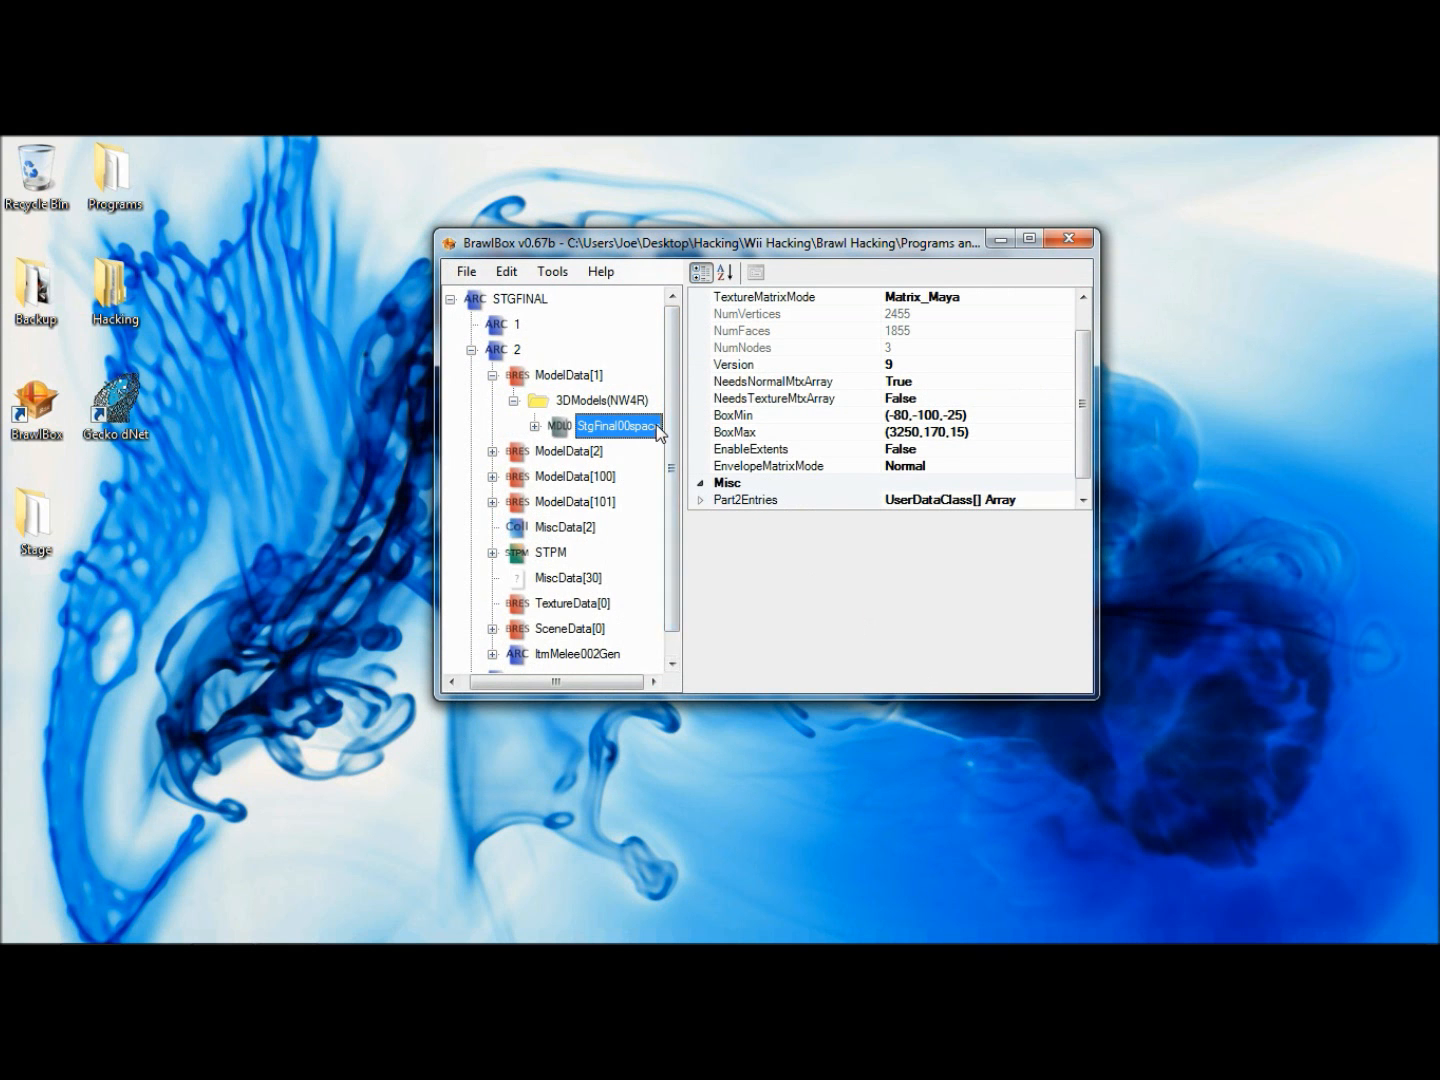
- Preview the replaced StgFinal00space model twice, closing the preview each time
{"action": "right_click", "coordinate": [661, 434]}
{"action": "key", "text": "Down"}
{"action": "key", "text": "Return"}
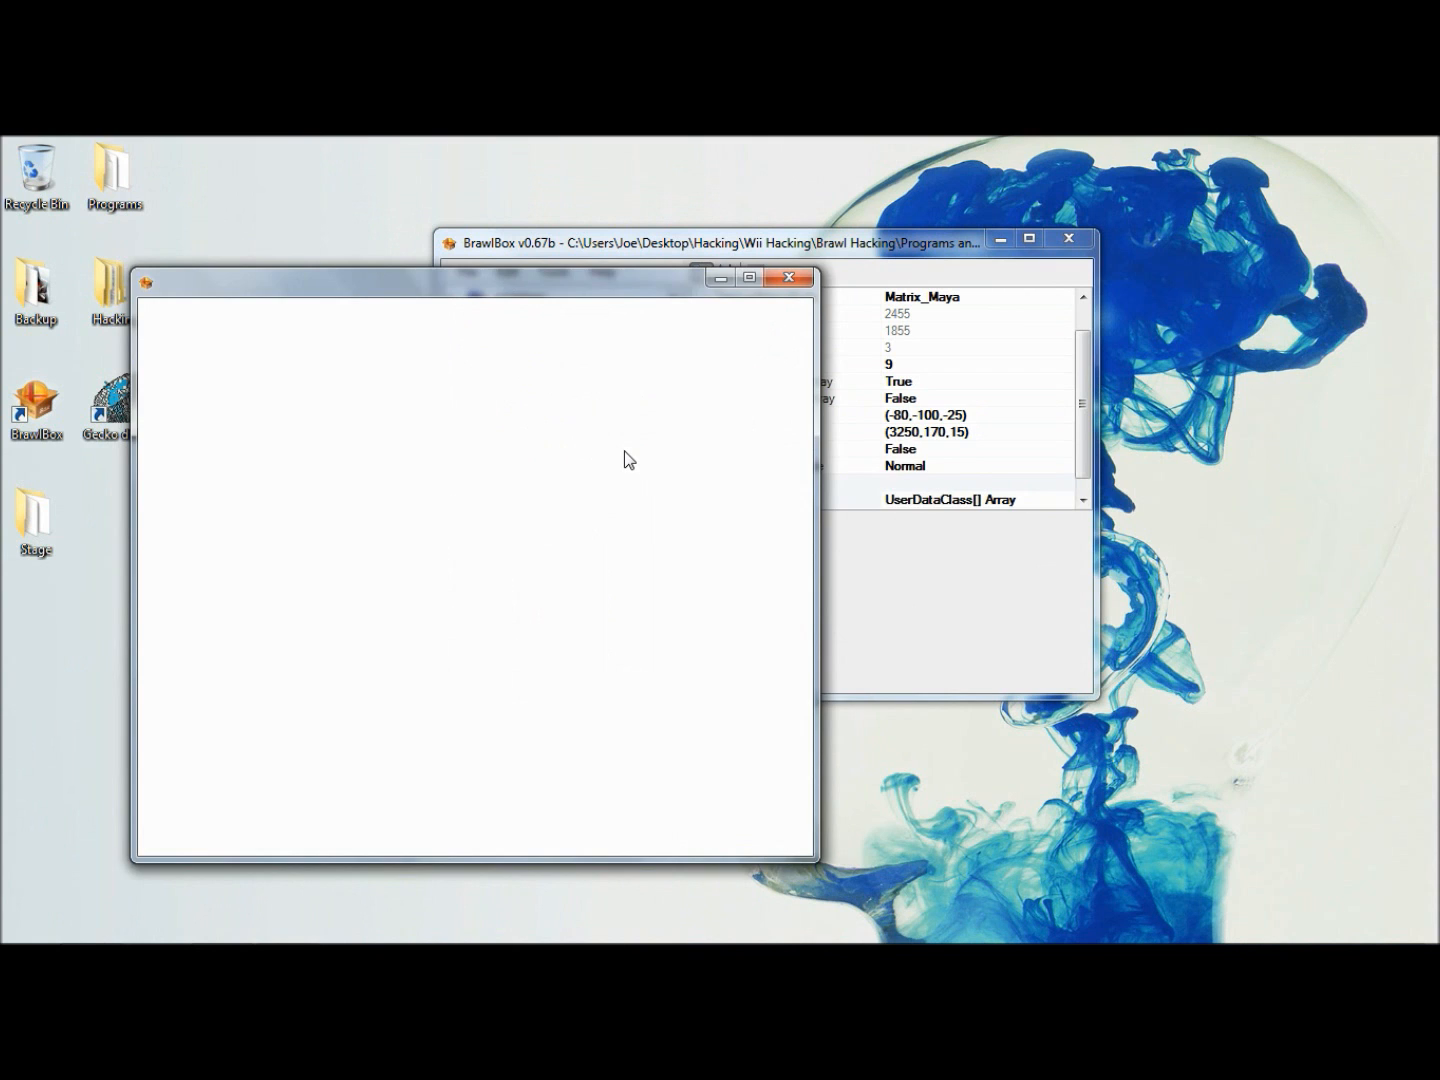
{"action": "left_click", "coordinate": [782, 596]}
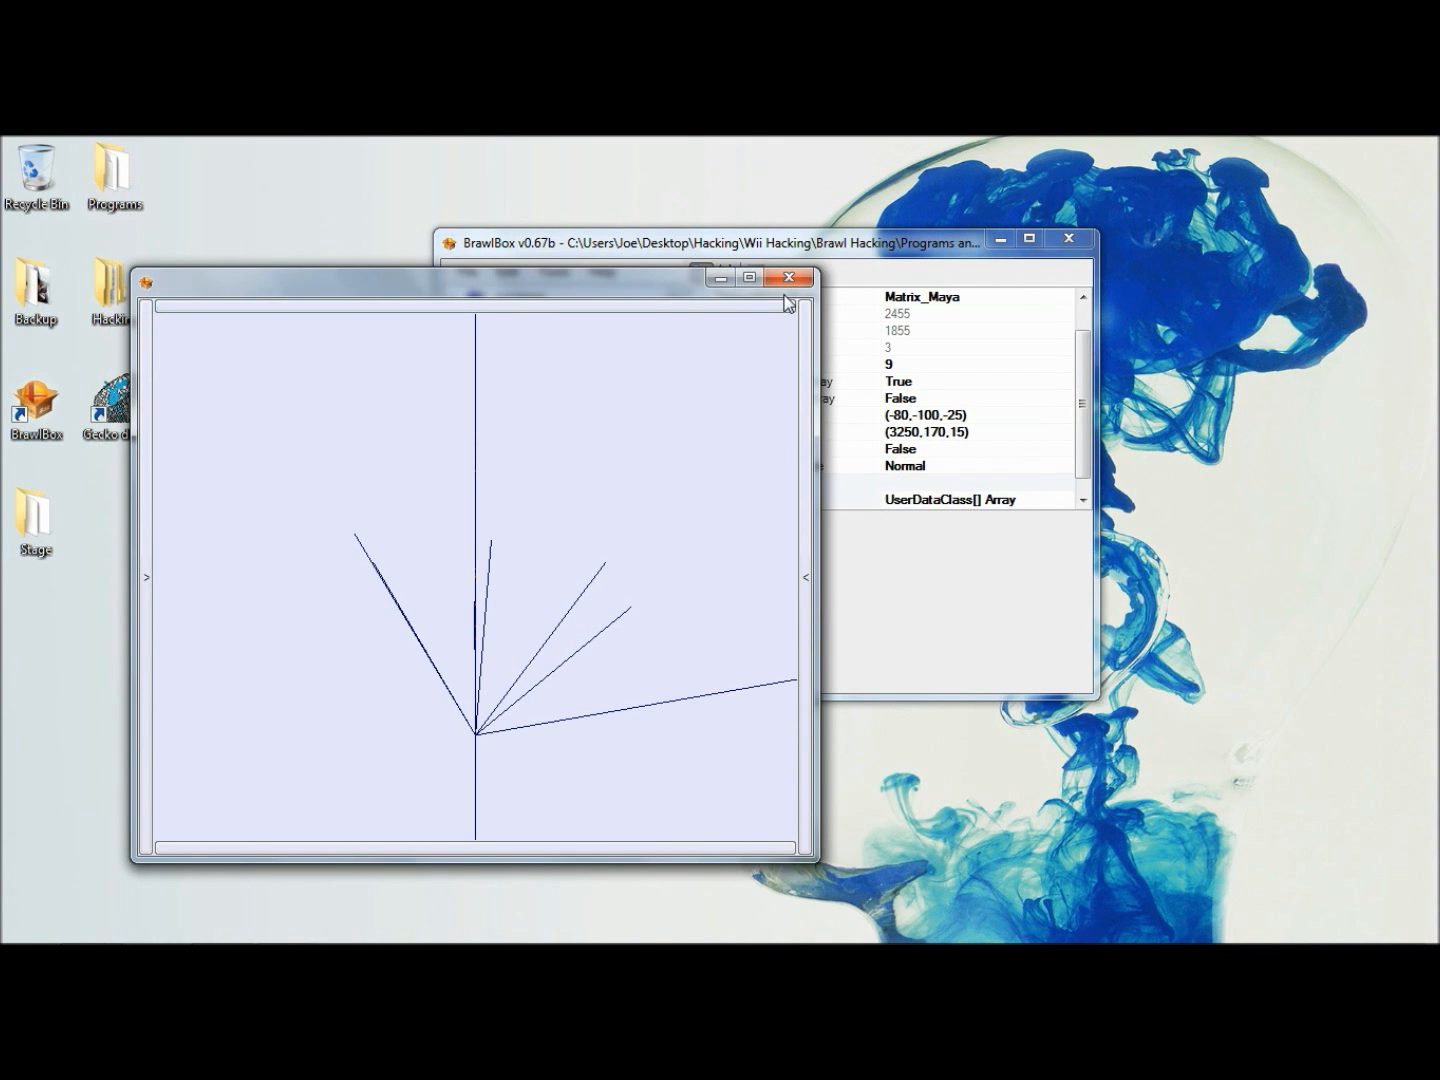
{"action": "left_click", "coordinate": [788, 277]}
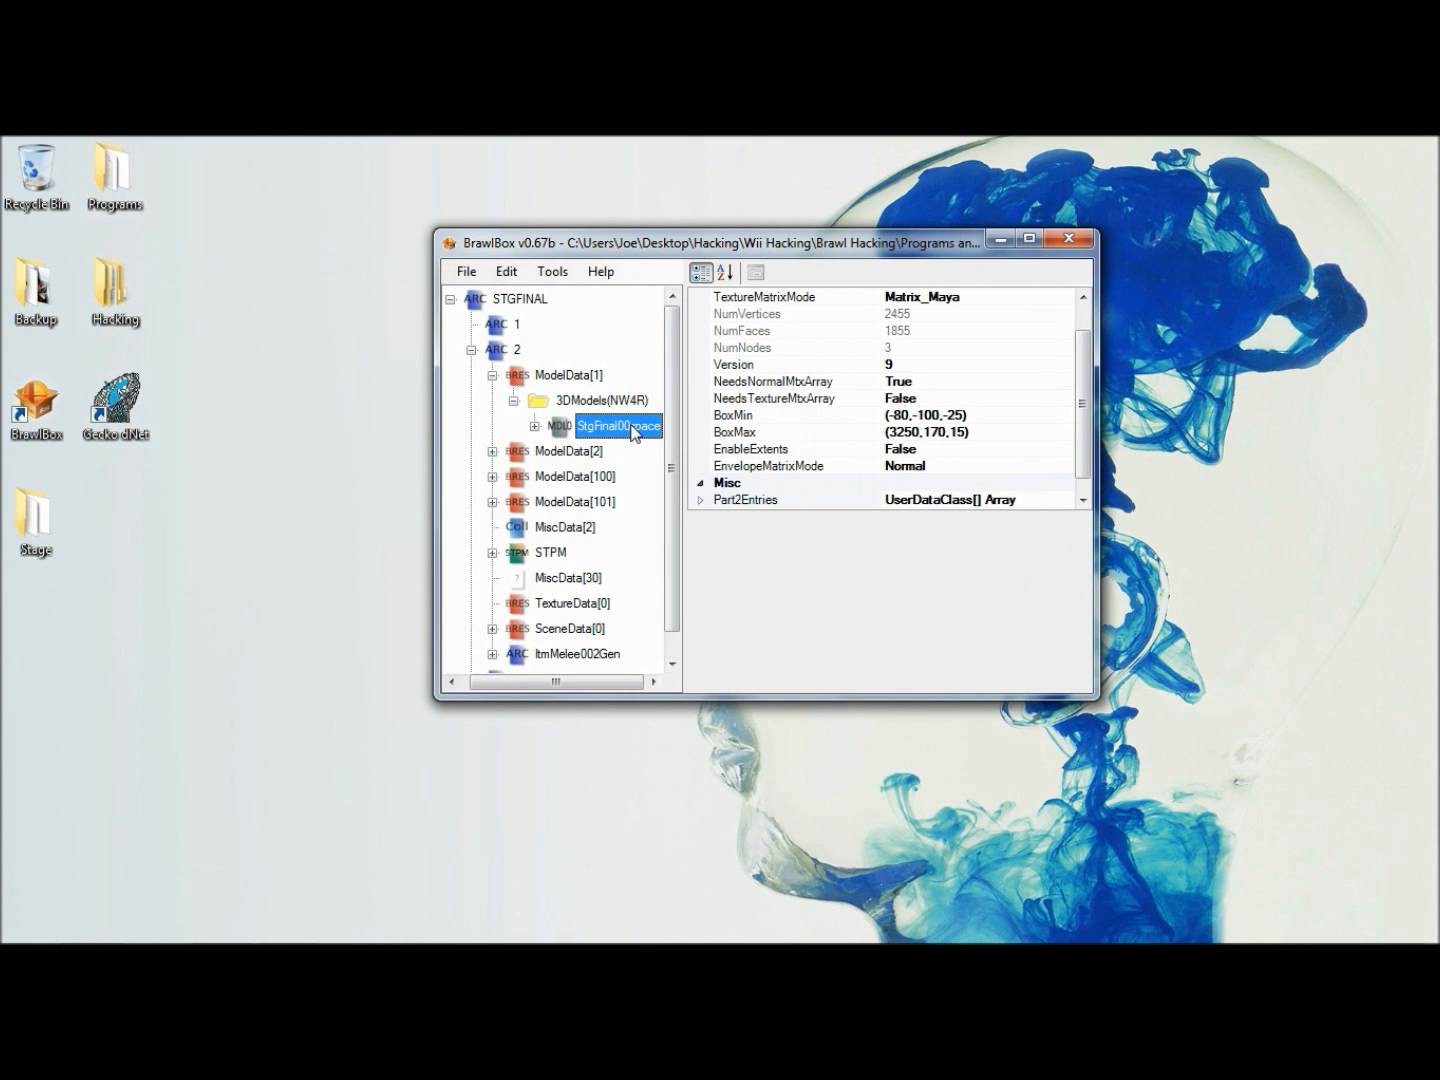
{"action": "right_click", "coordinate": [634, 433]}
{"action": "left_click", "coordinate": [638, 433]}
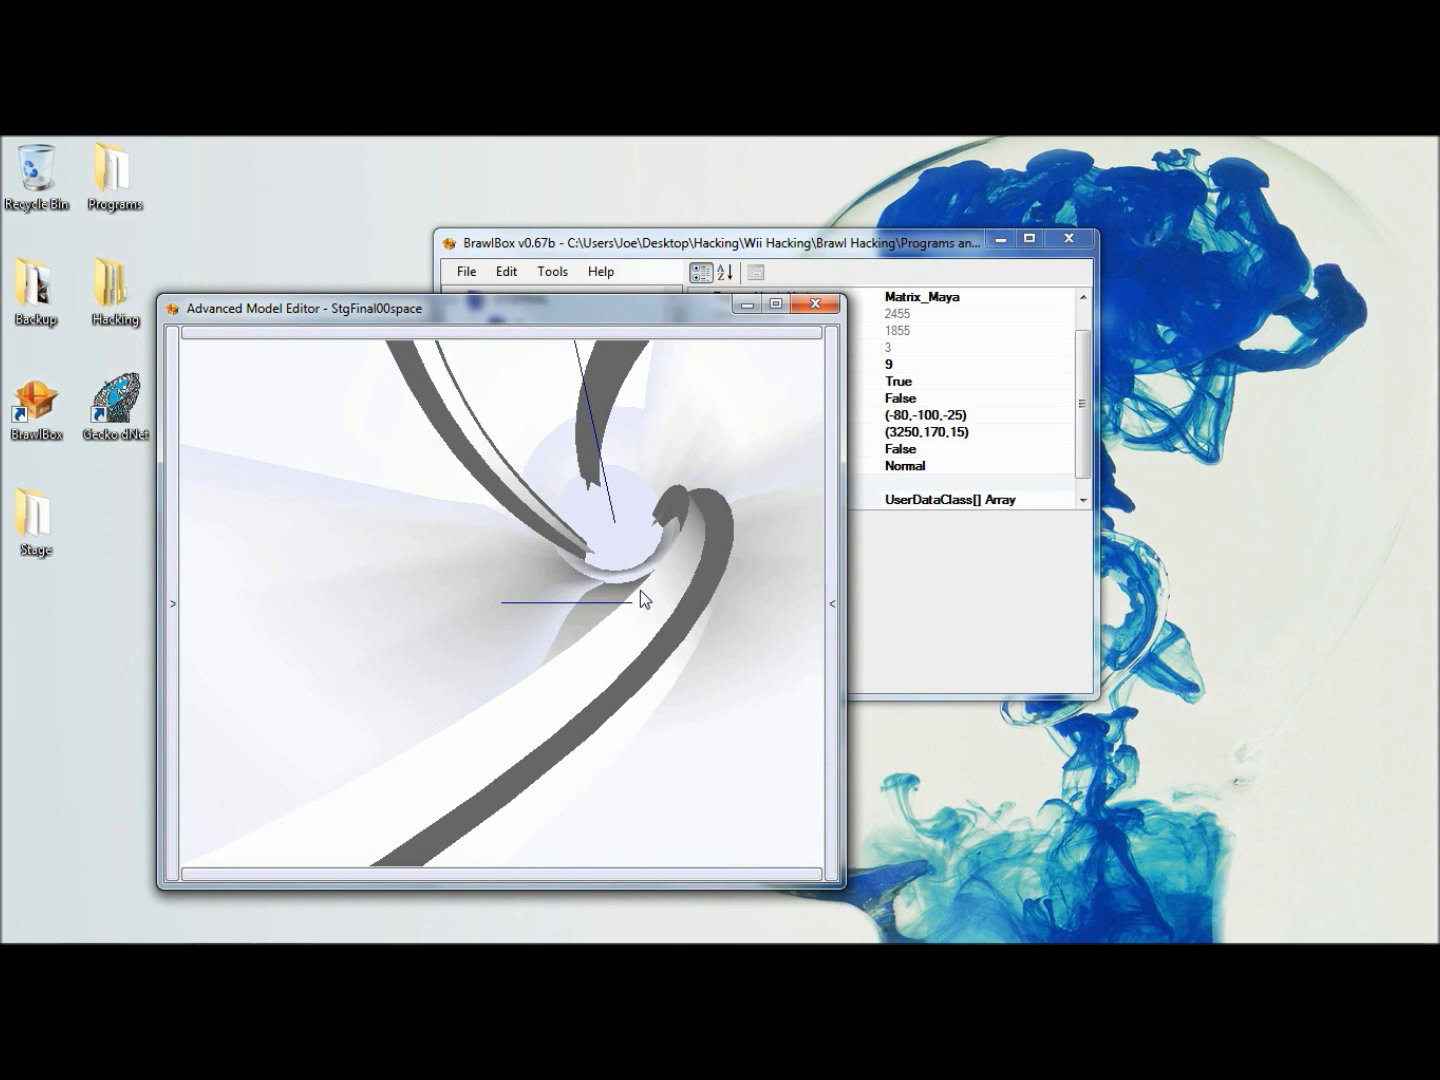
{"action": "left_click", "coordinate": [814, 303]}
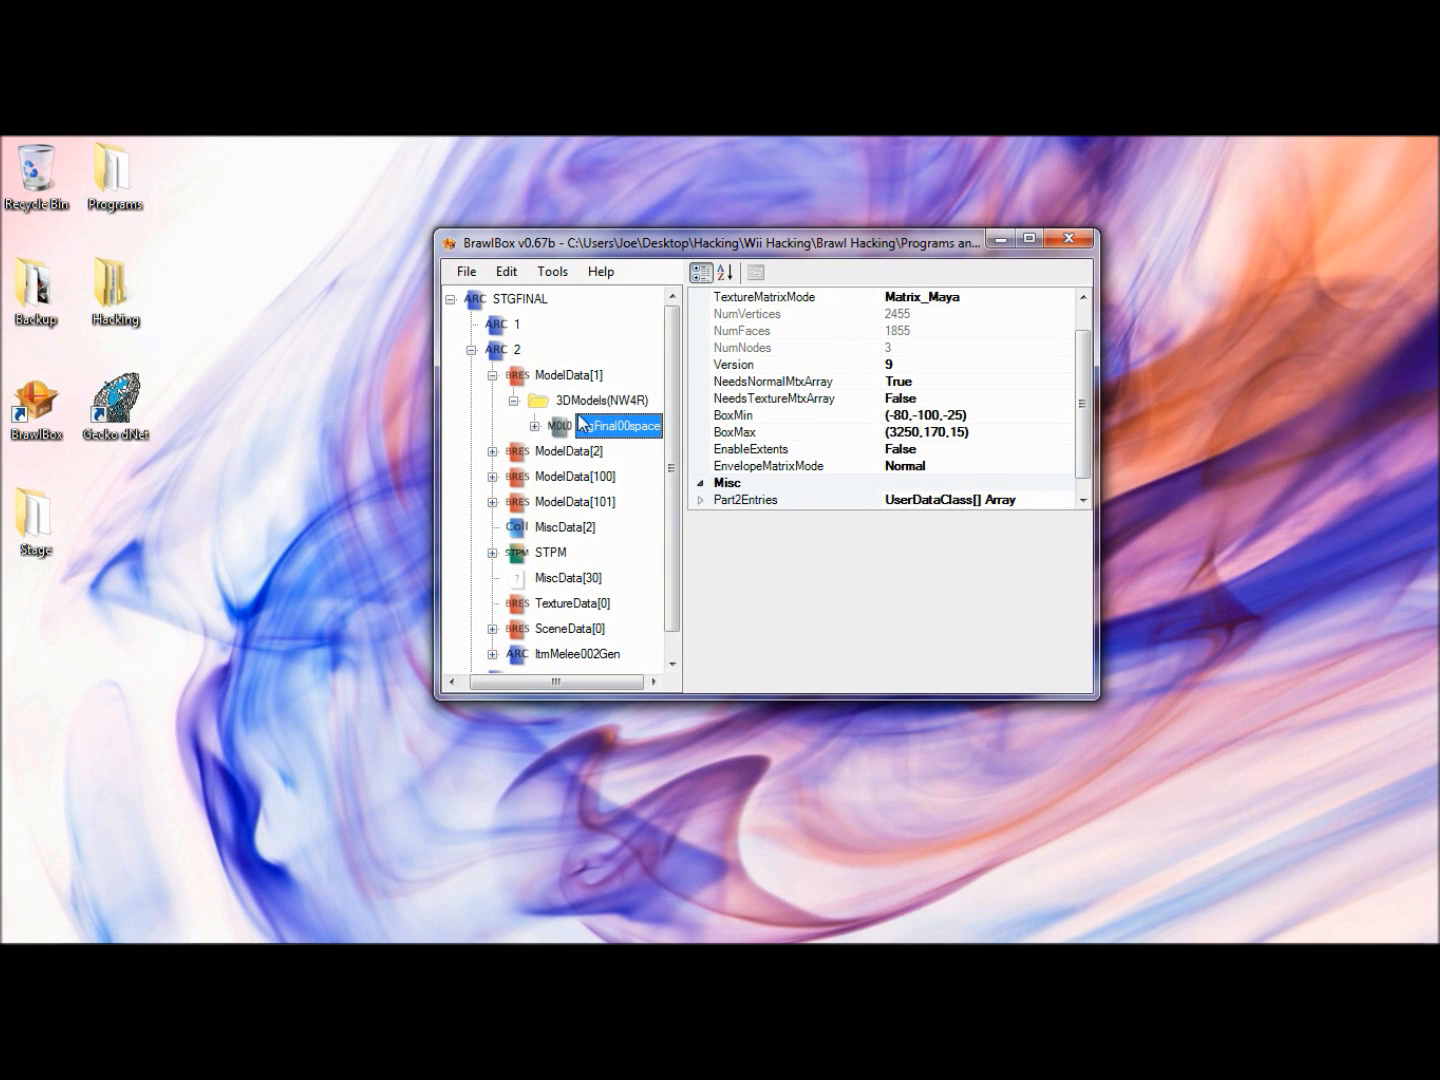
- Expand the StgFinal00space model and its Textures group to read the names of the textures it needs
{"action": "left_click", "coordinate": [535, 428]}
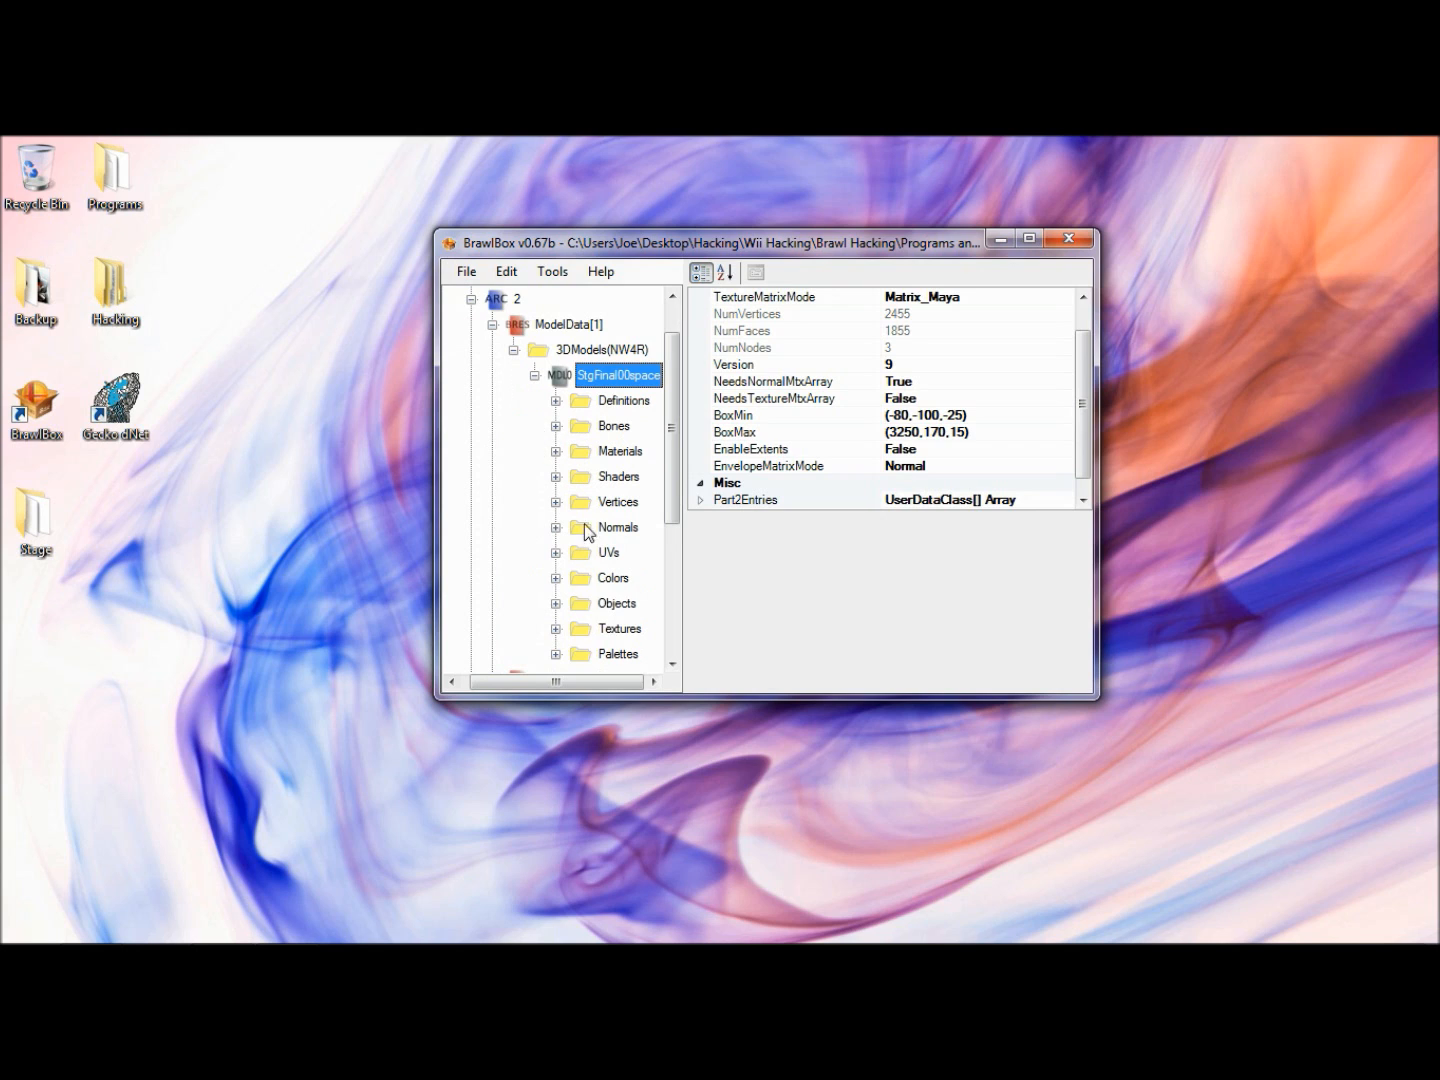
{"action": "left_click", "coordinate": [555, 628]}
{"action": "scroll", "coordinate": [553, 634], "scroll_direction": "down", "scroll_amount": 2}
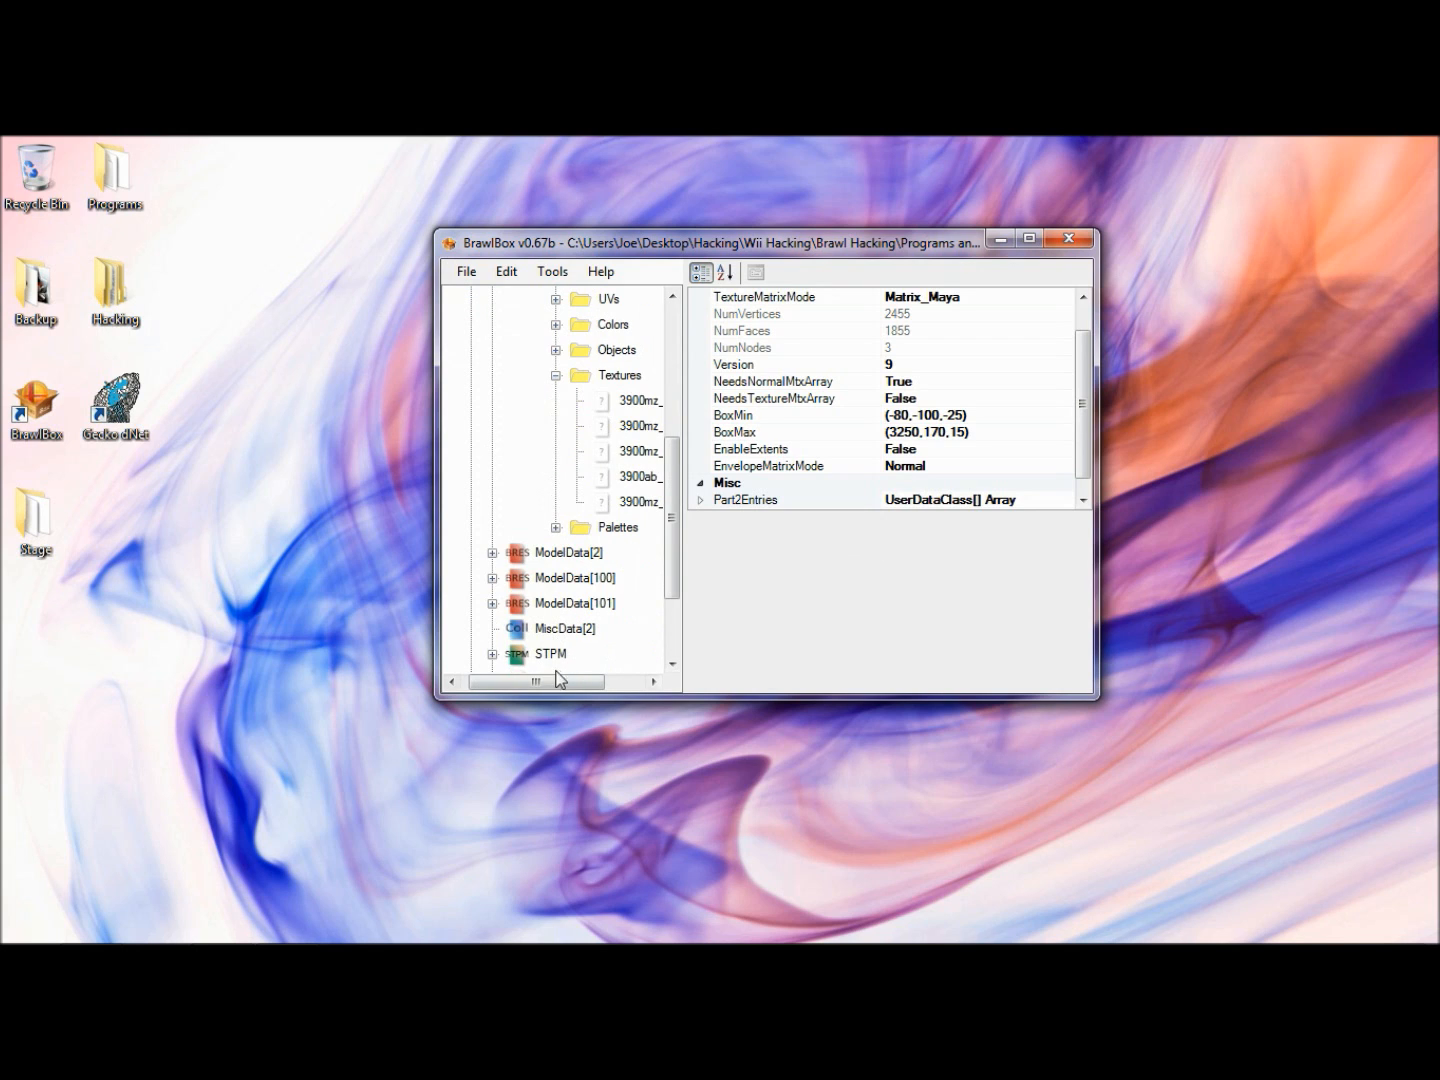
{"action": "left_click_drag", "start_coordinate": [555, 680], "coordinate": [617, 684]}
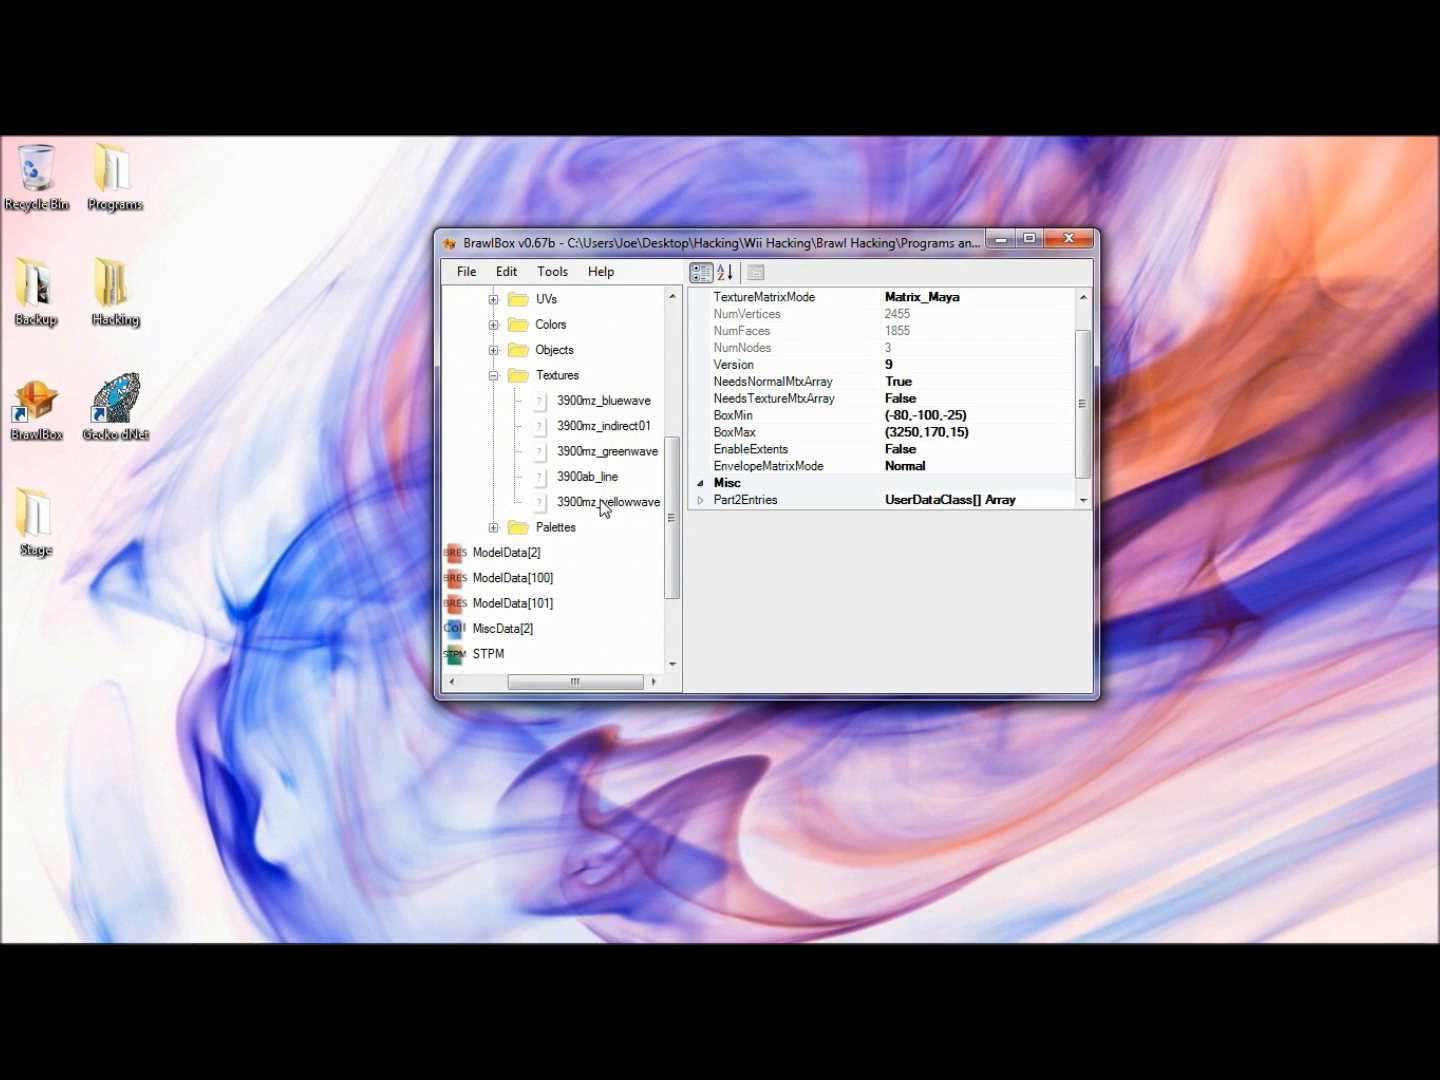
{"action": "left_click_drag", "start_coordinate": [617, 682], "coordinate": [572, 689]}
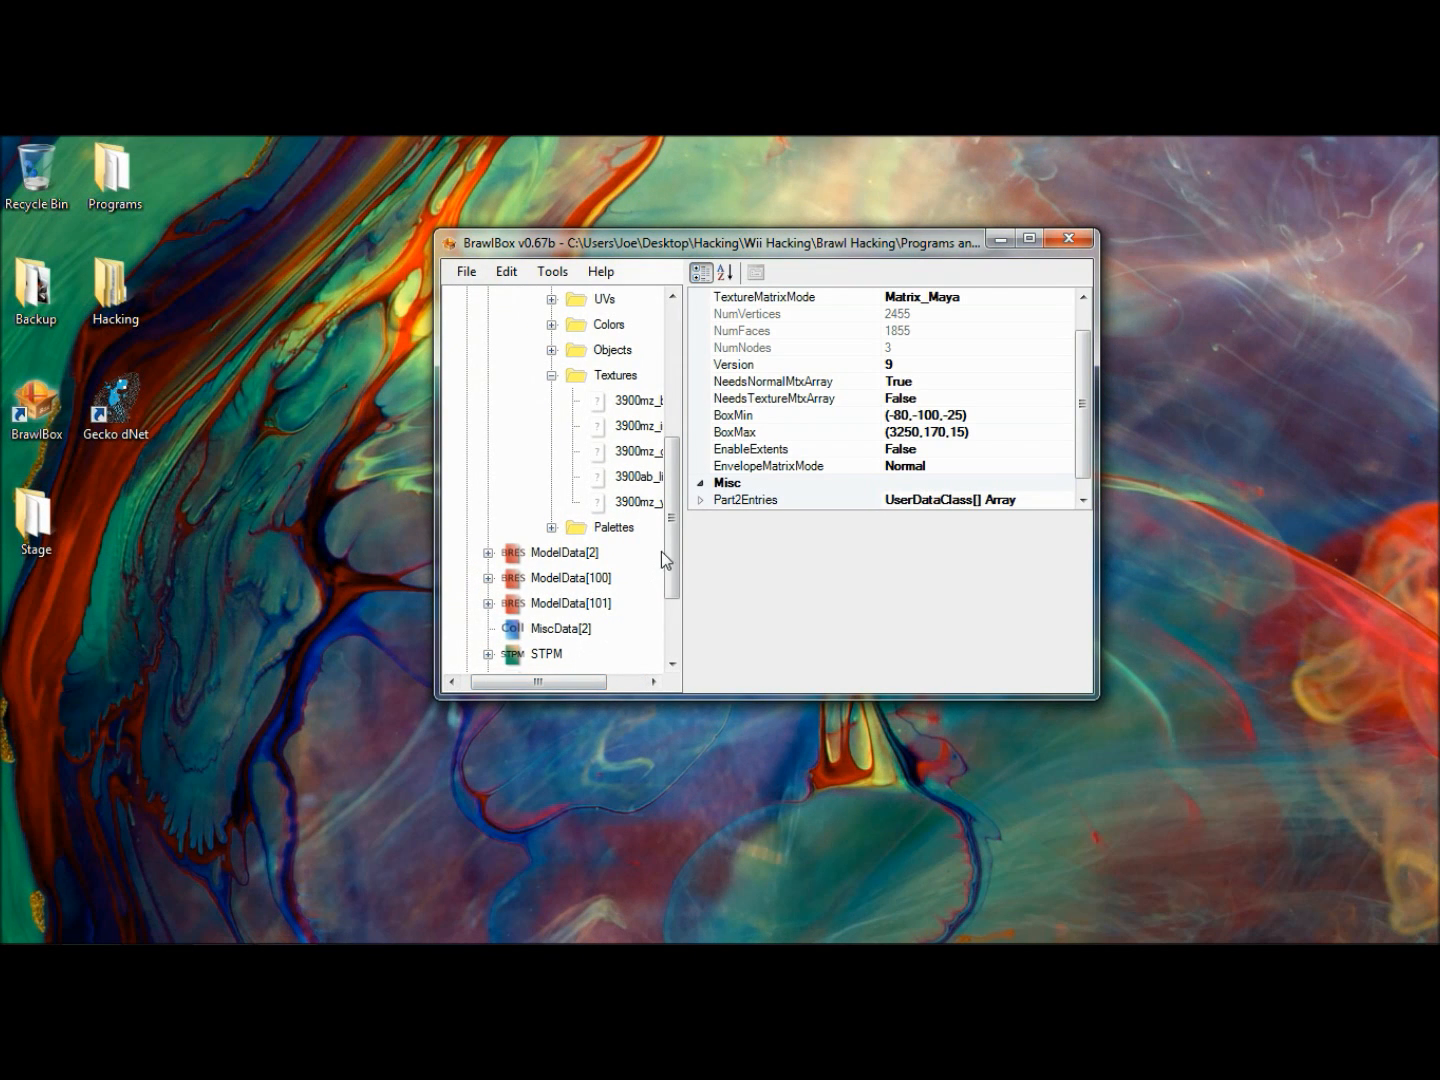
- Import the 3900ab_line image from the Tutorial Stage Textures folder into TextureData[0], accepting the CI4 conversion settings
{"action": "left_click_drag", "start_coordinate": [668, 556], "coordinate": [668, 622]}
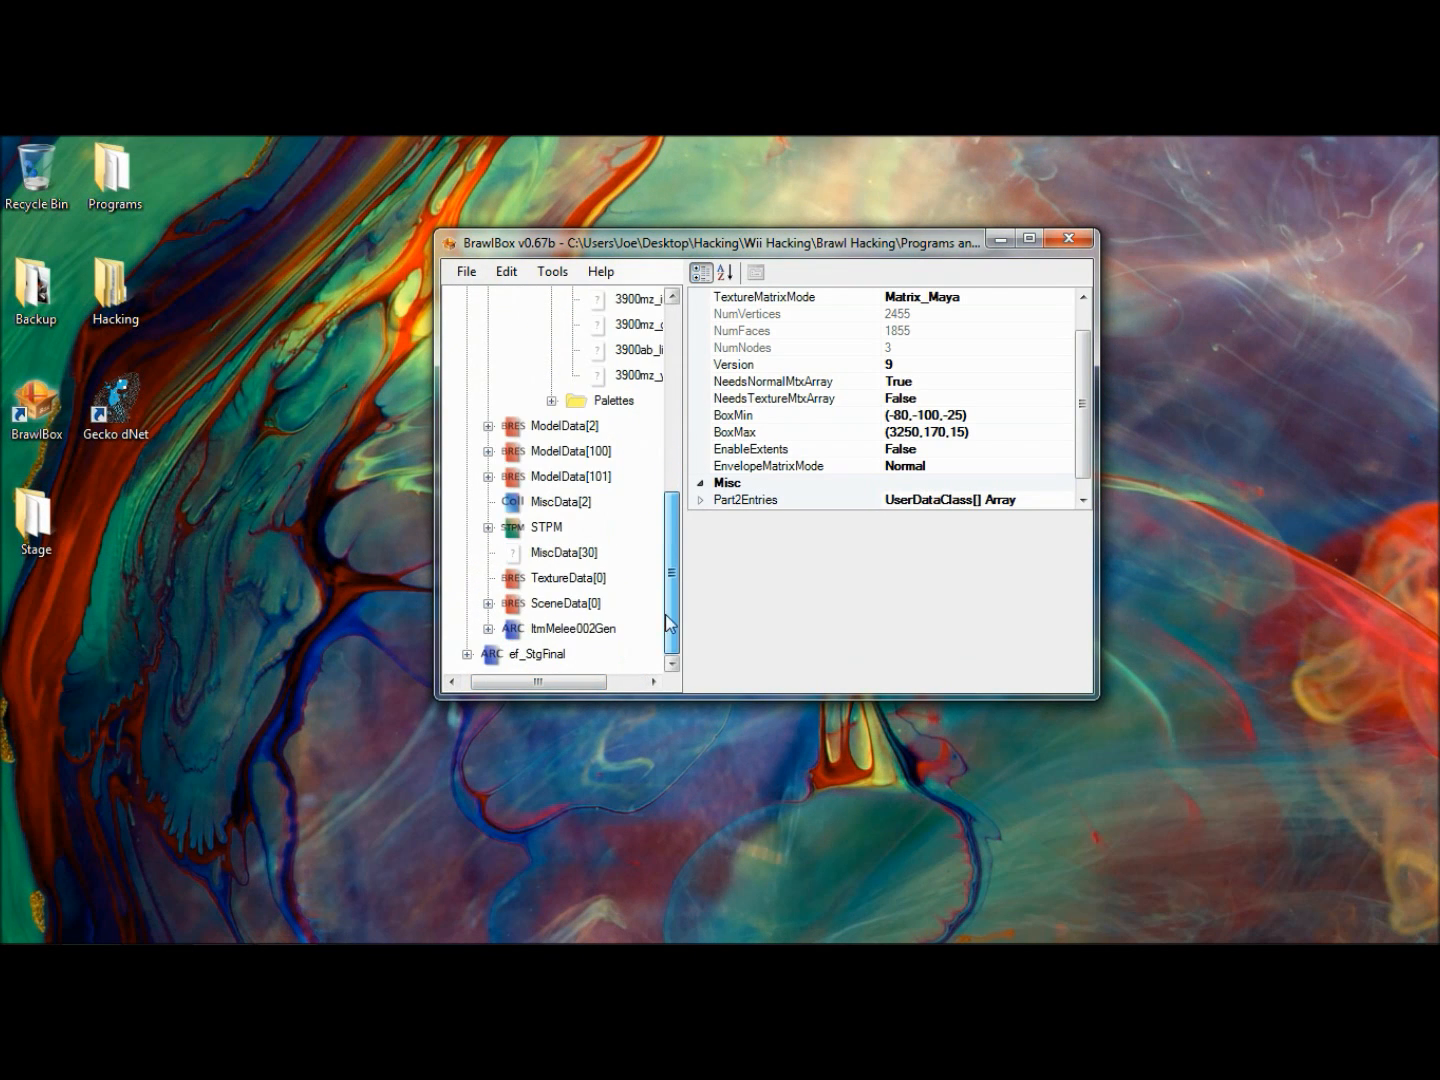
{"action": "left_click", "coordinate": [532, 579]}
{"action": "right_click", "coordinate": [533, 580]}
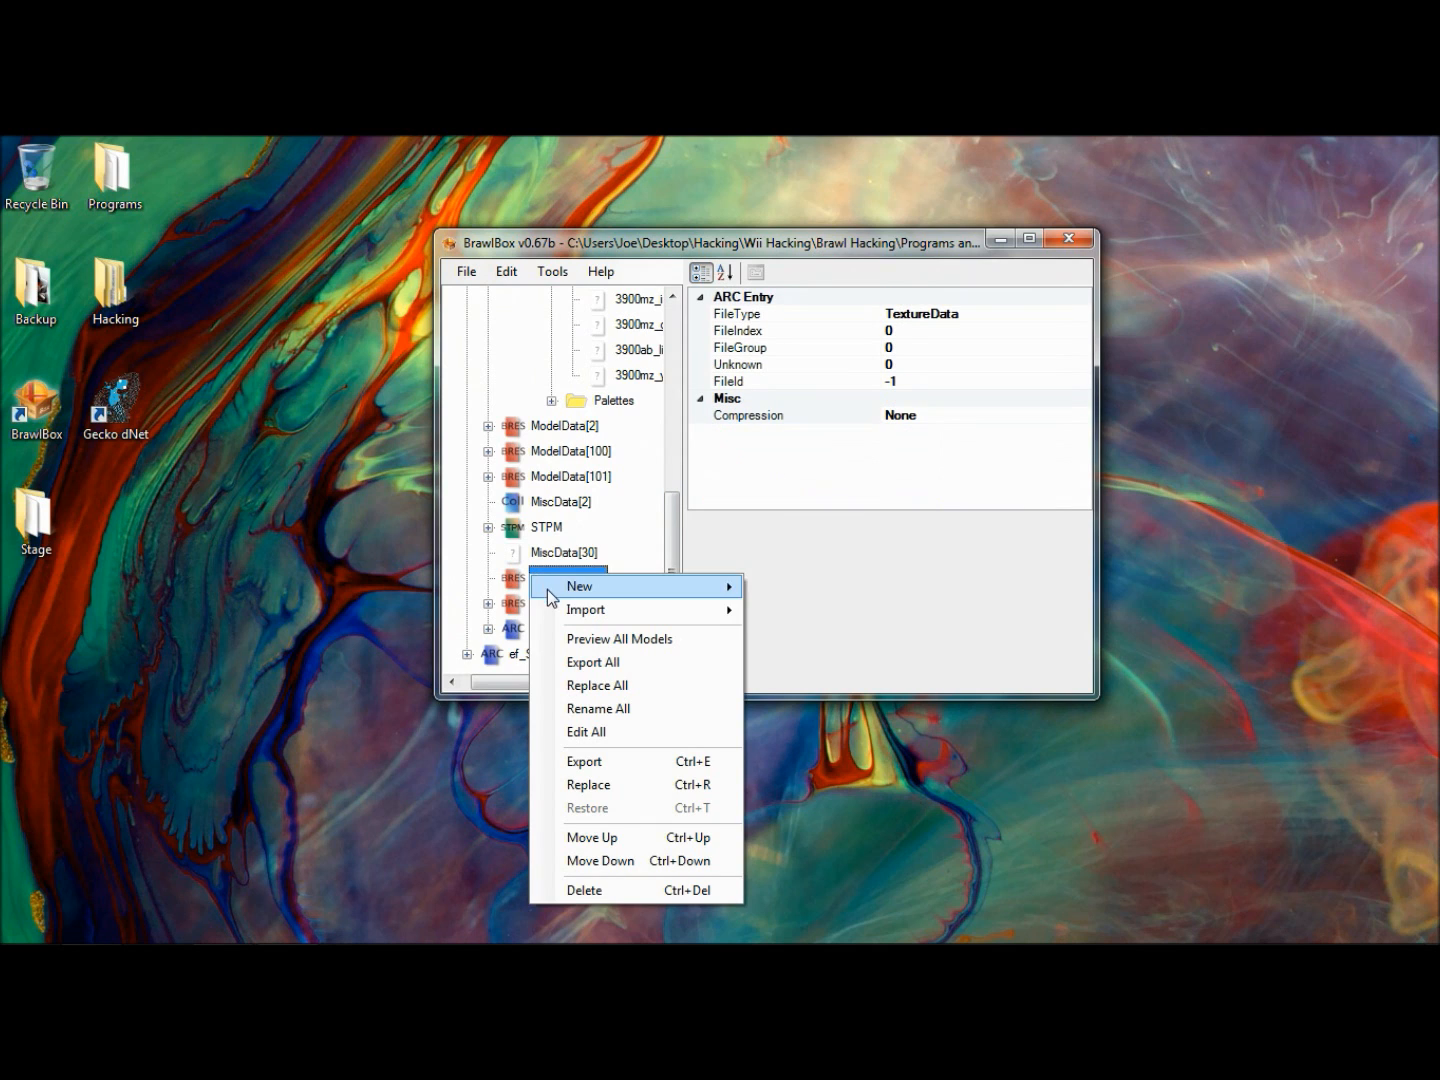
{"action": "mouse_move", "coordinate": [656, 619]}
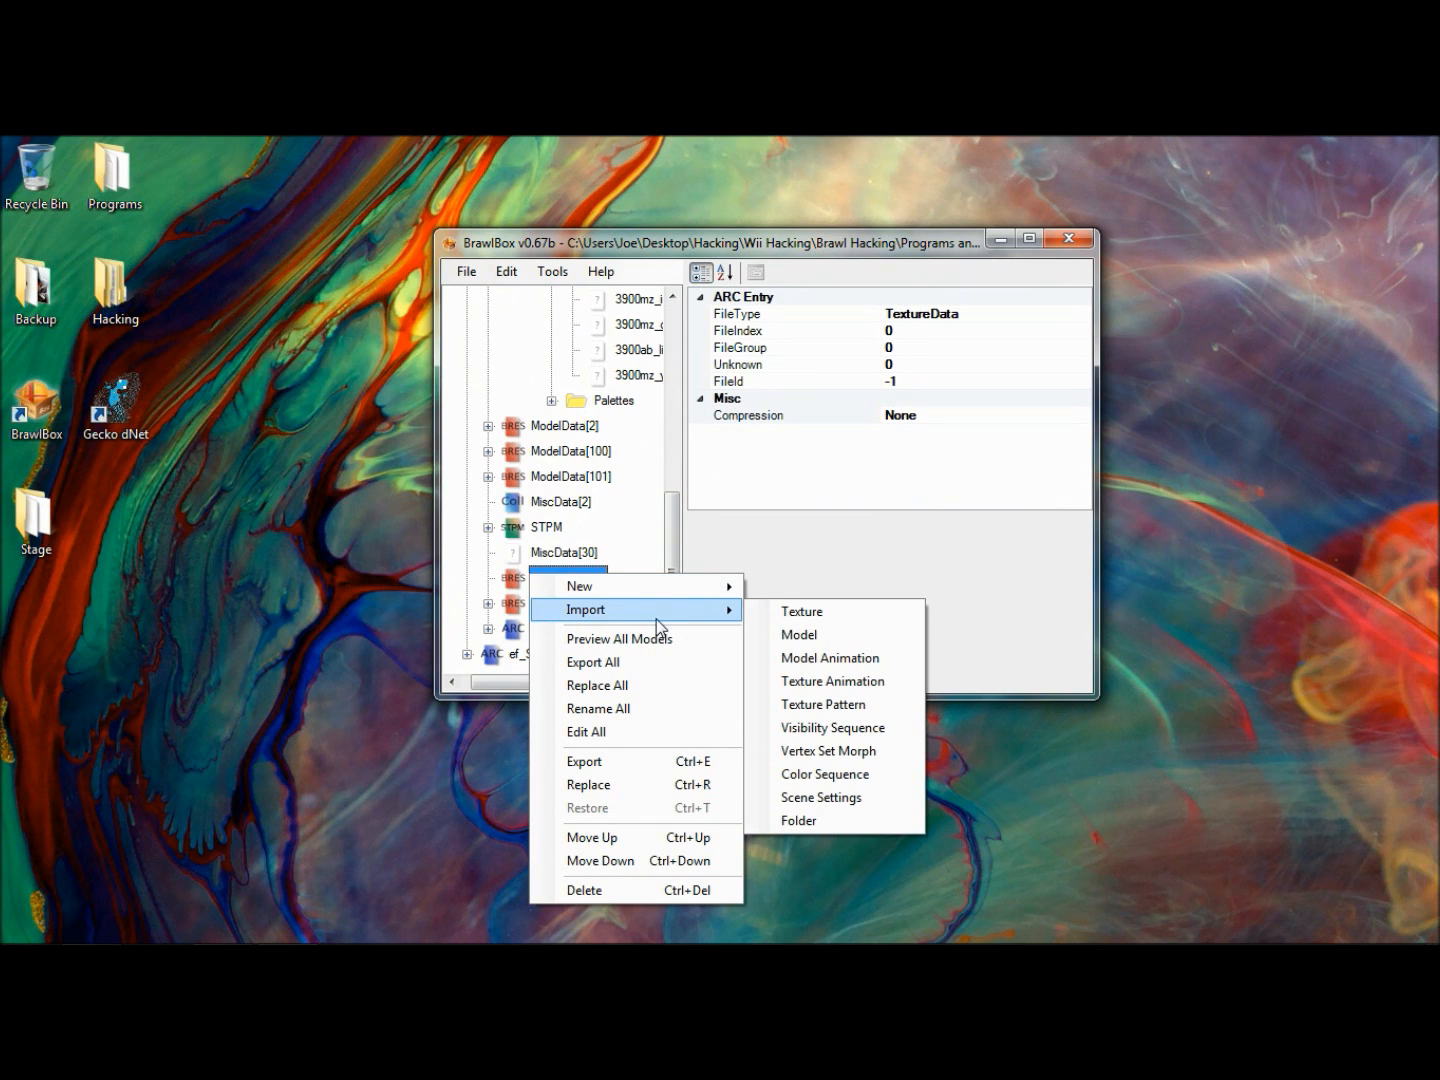
{"action": "left_click", "coordinate": [772, 612]}
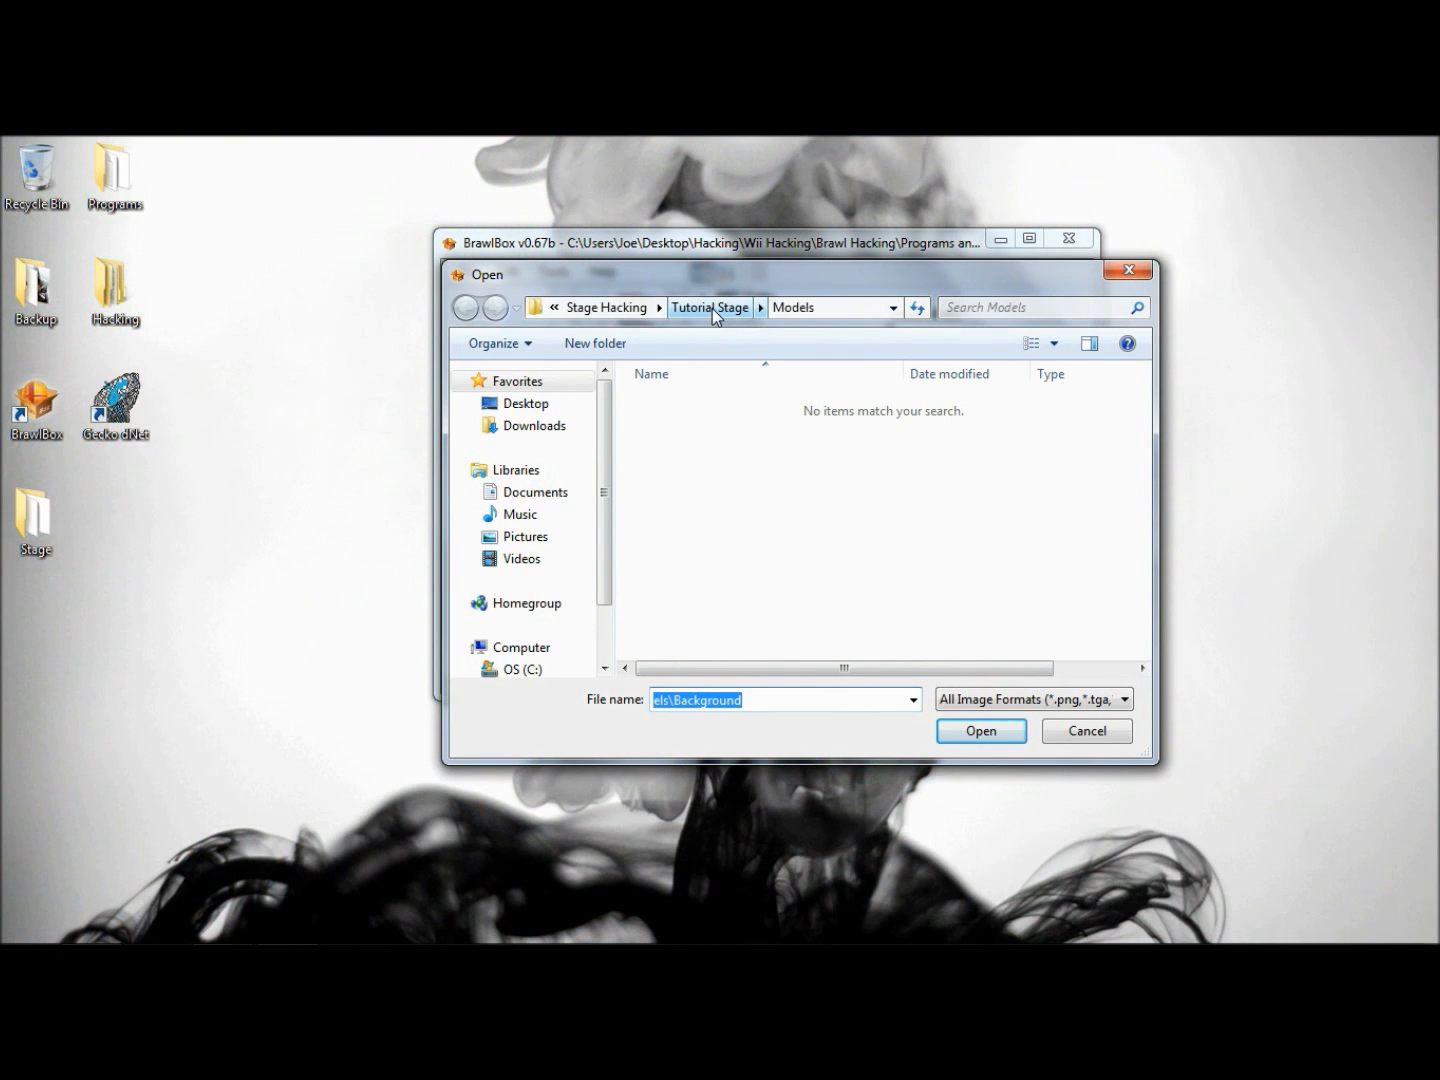
{"action": "left_click", "coordinate": [712, 309]}
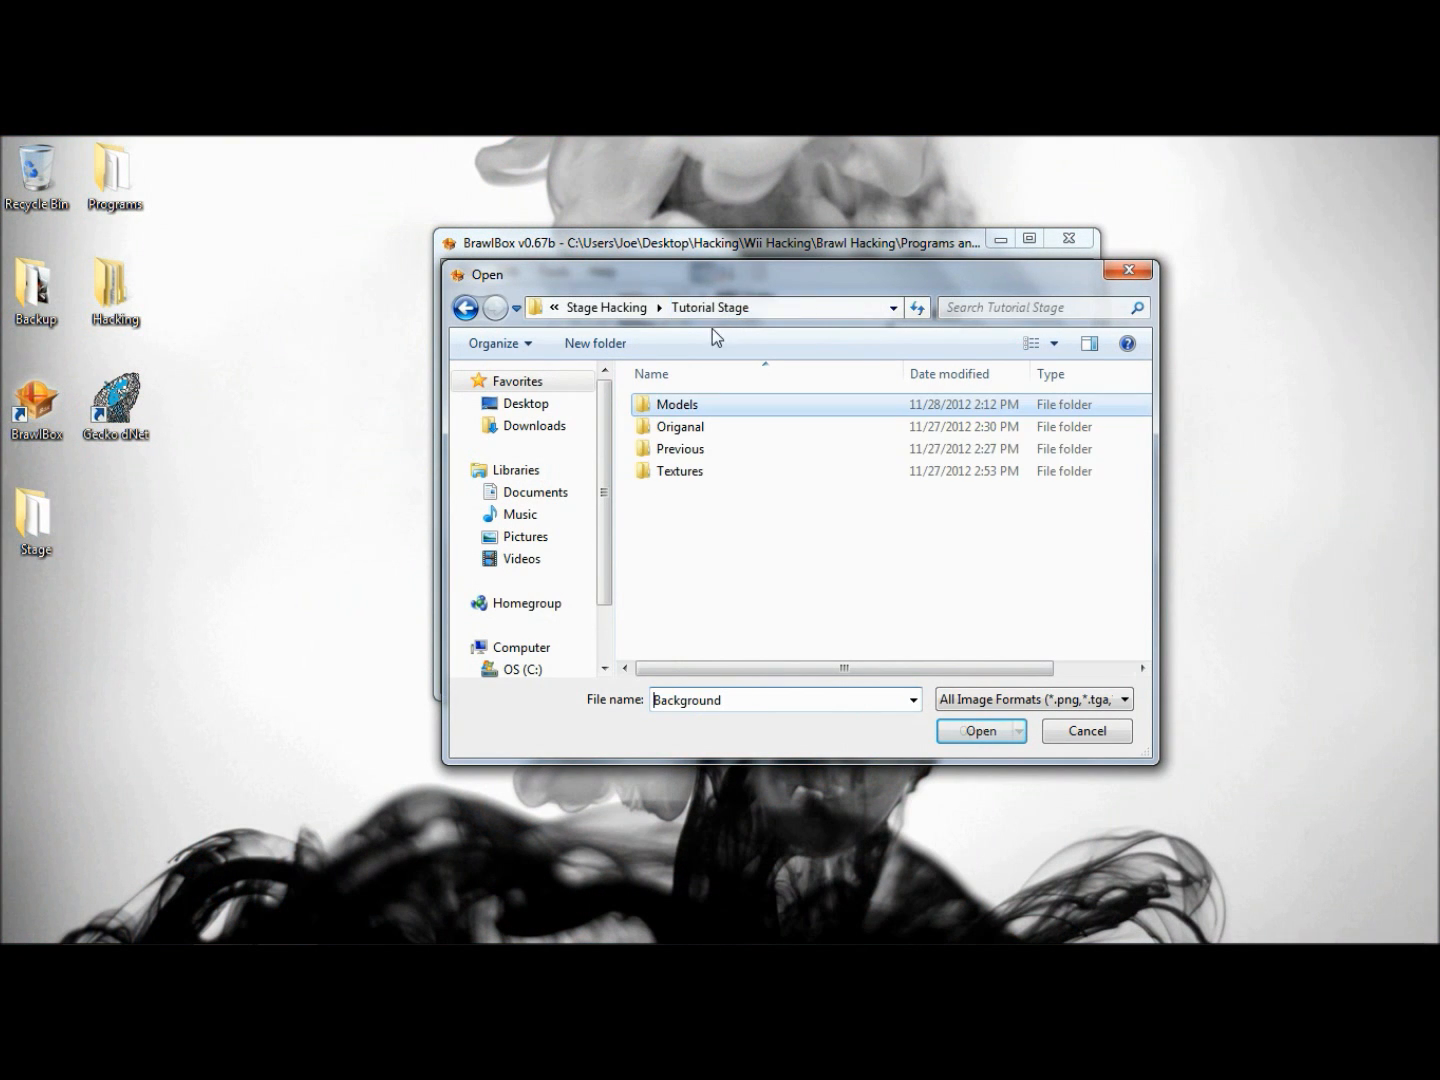
{"action": "double_click", "coordinate": [712, 468]}
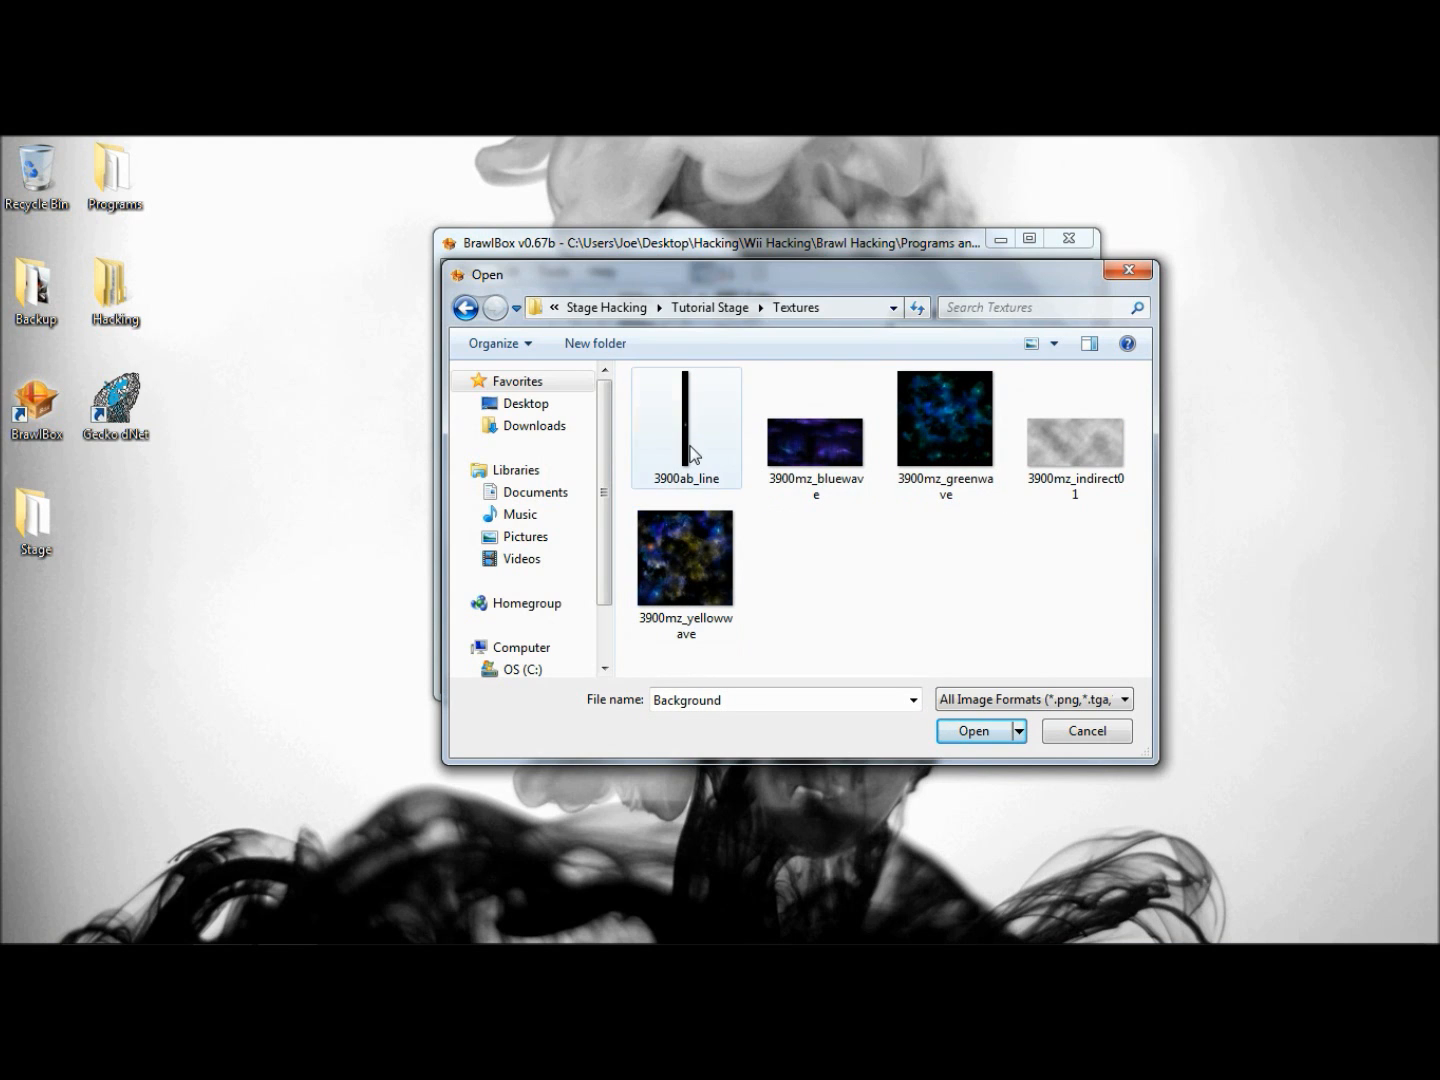
{"action": "left_click", "coordinate": [686, 439]}
{"action": "left_click", "coordinate": [966, 734]}
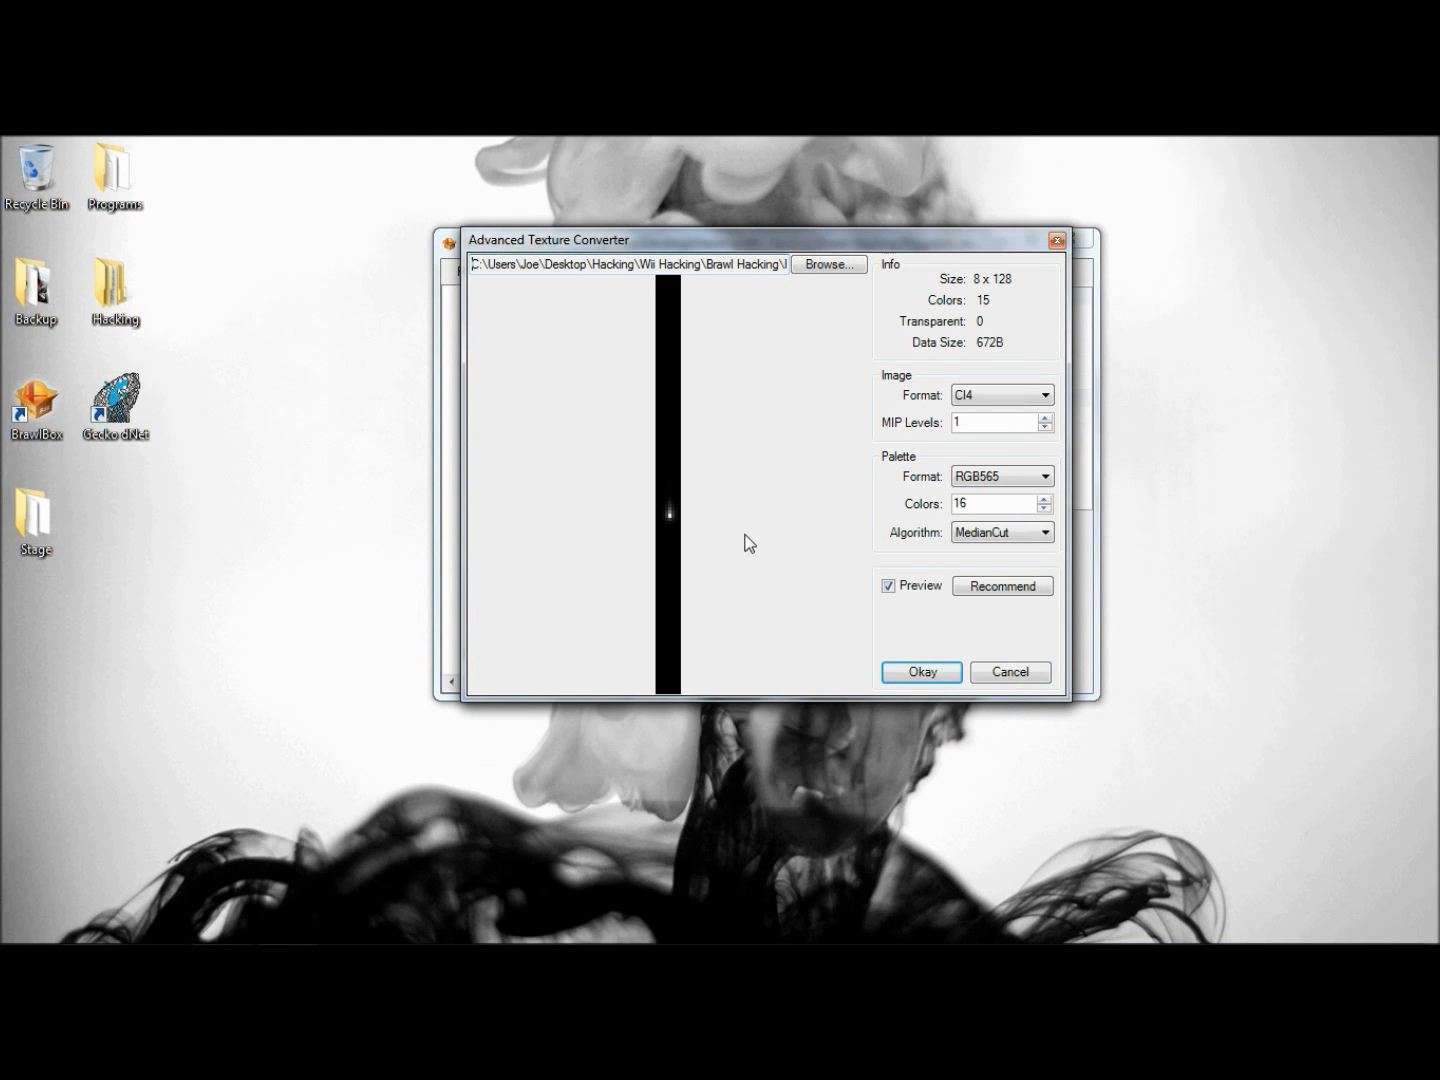
{"action": "left_click", "coordinate": [920, 662]}
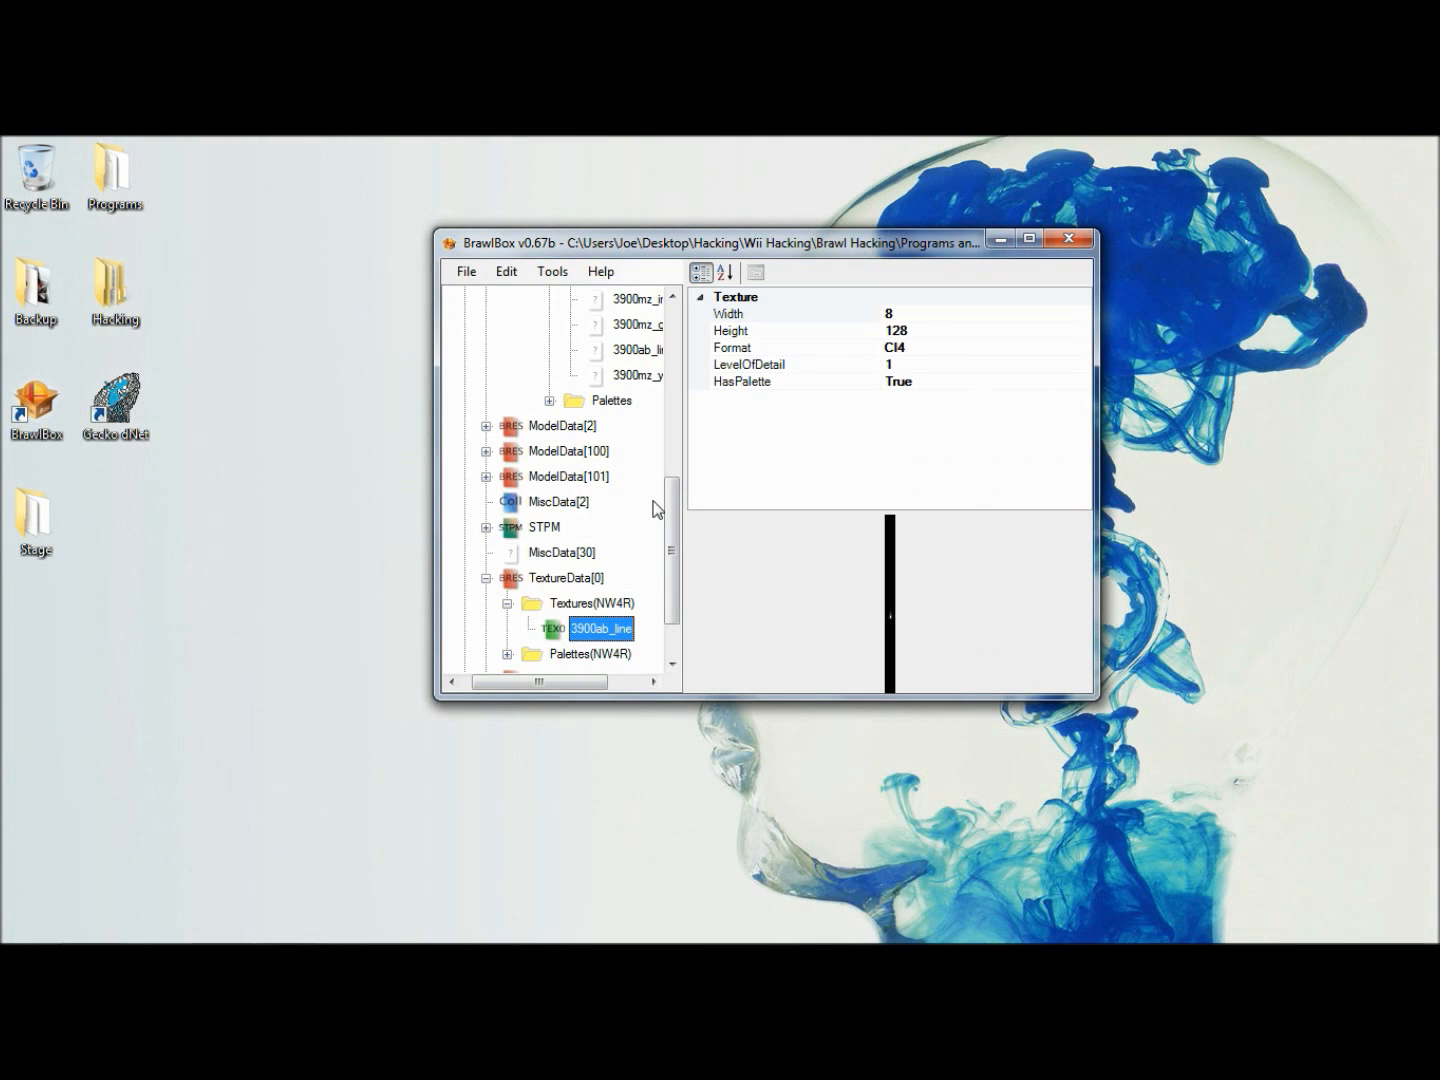
- Import the 3900mz_bluewave texture into TextureData[0] with the CMPR format
{"action": "right_click", "coordinate": [596, 577]}
{"action": "mouse_move", "coordinate": [767, 623]}
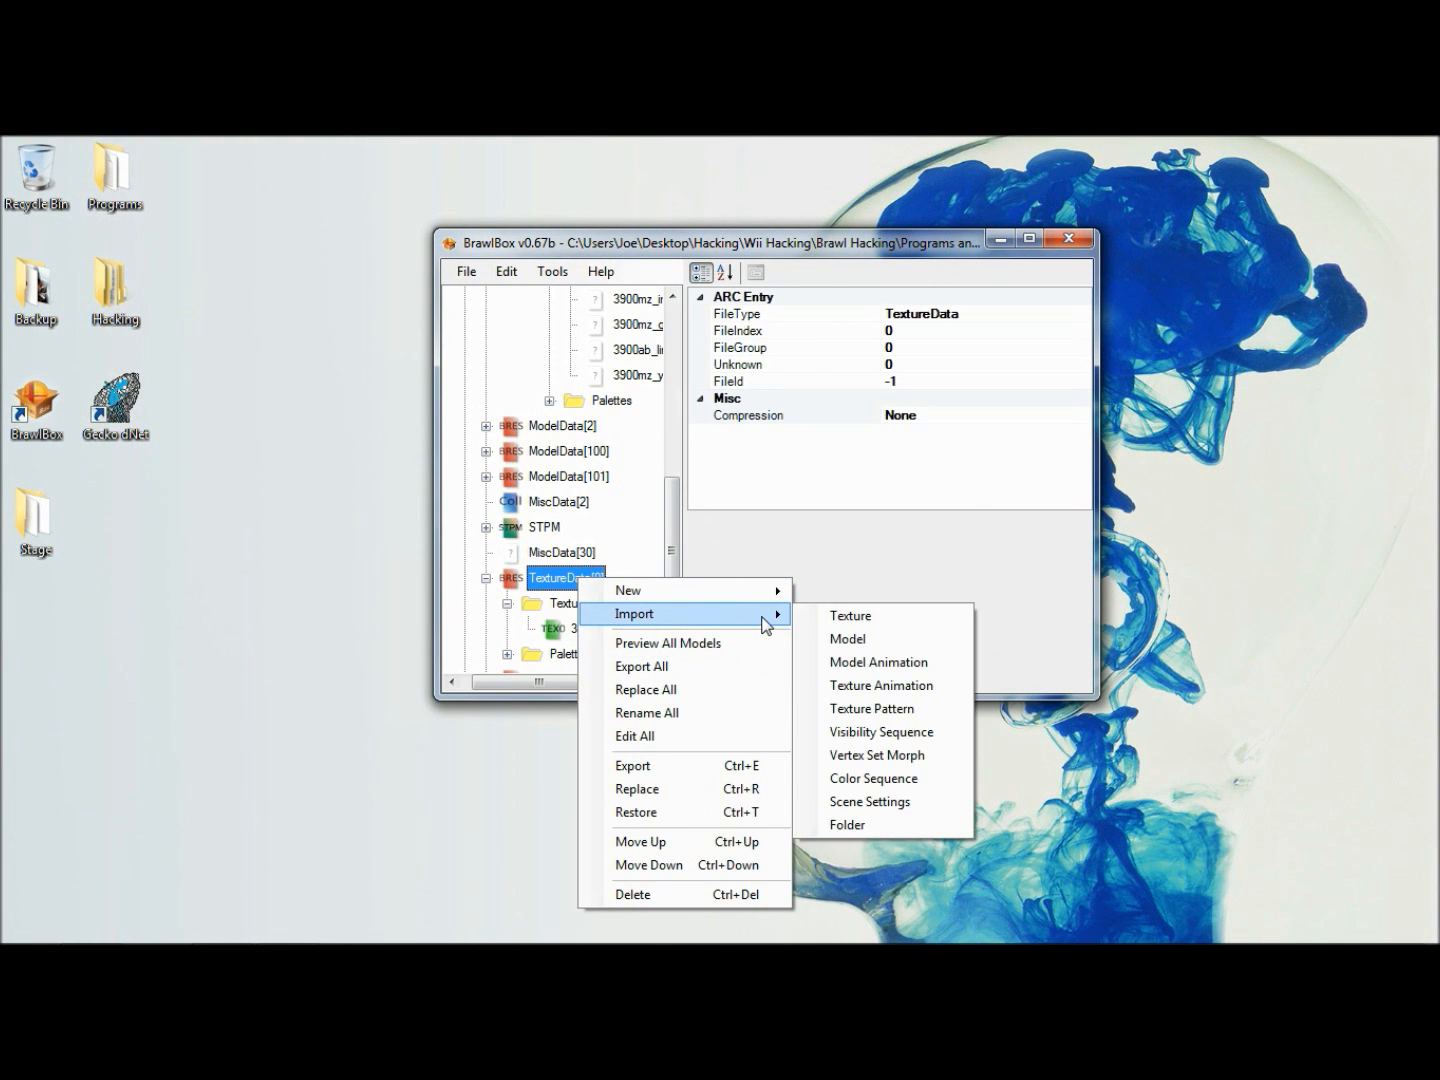
{"action": "left_click", "coordinate": [830, 617]}
{"action": "left_click", "coordinate": [789, 441]}
{"action": "left_click", "coordinate": [975, 732]}
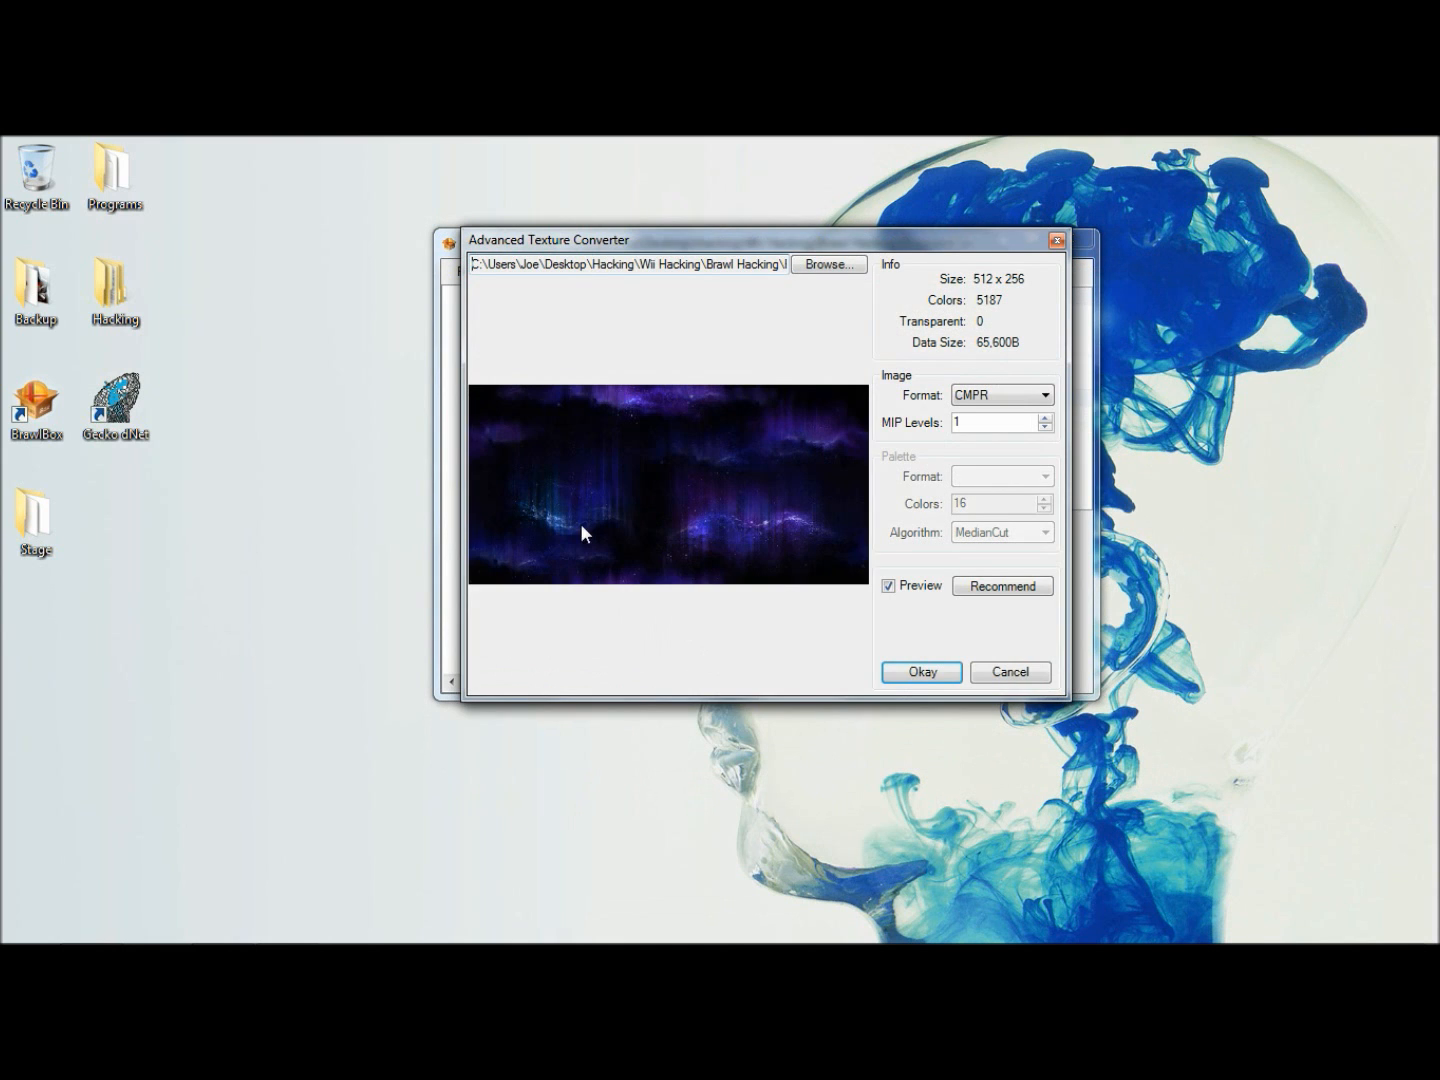
{"action": "left_click", "coordinate": [900, 674]}
- Import the 3900mz_greenwave texture into TextureData[0] with the CMPR format
{"action": "left_click", "coordinate": [532, 588]}
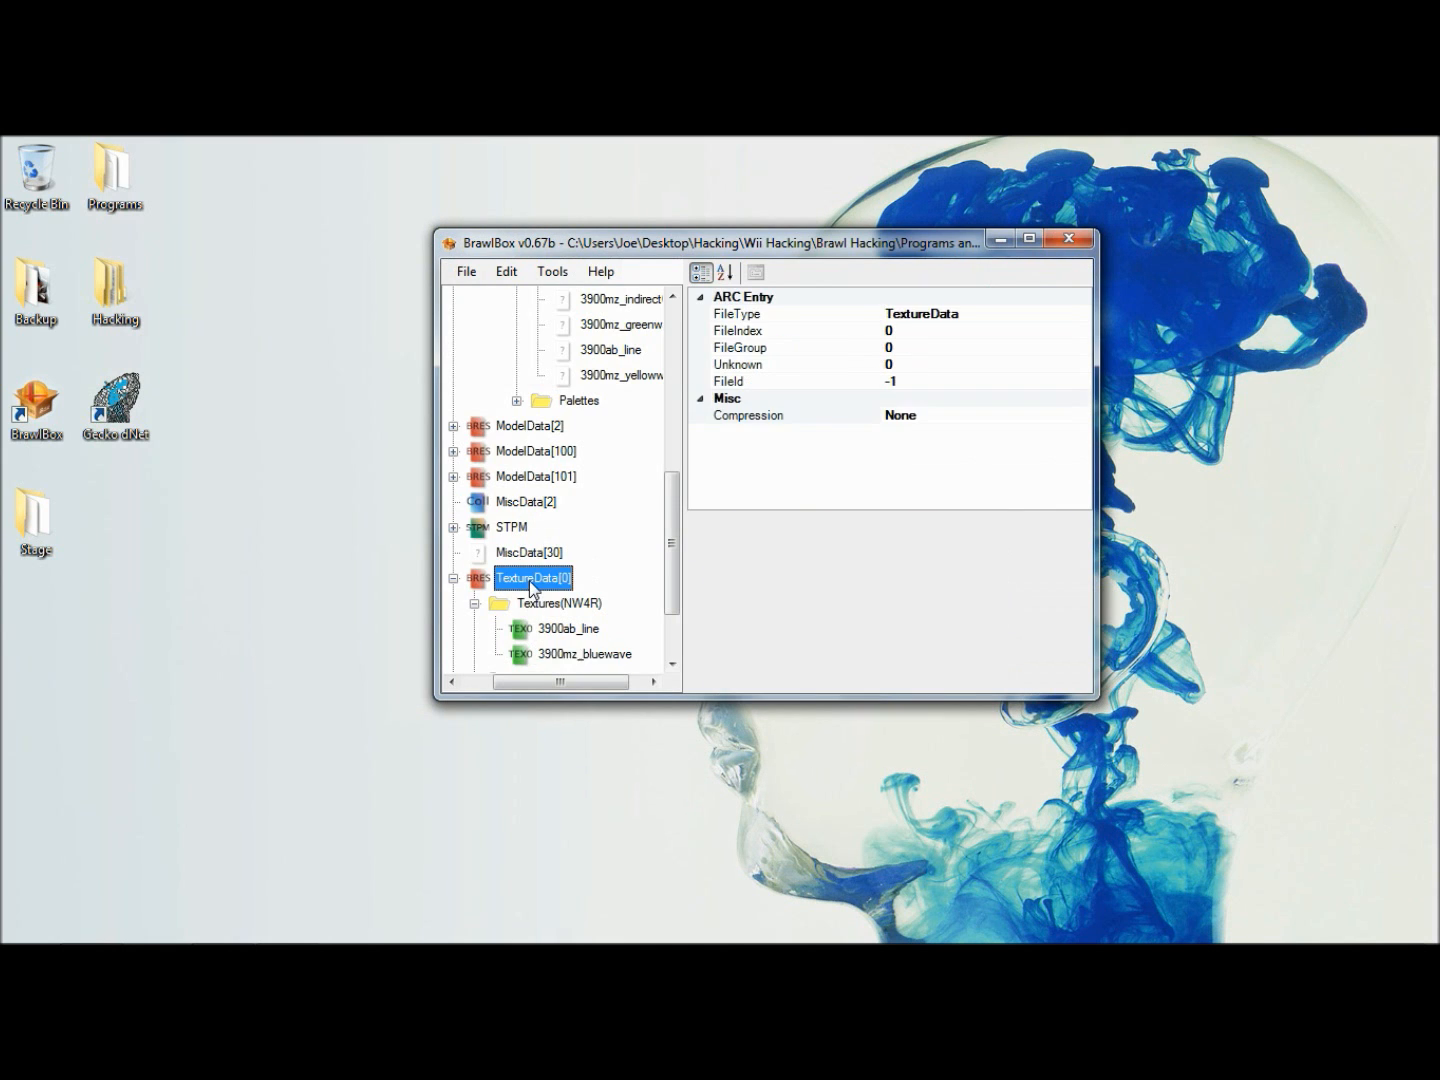
{"action": "right_click", "coordinate": [531, 589]}
{"action": "mouse_move", "coordinate": [617, 616]}
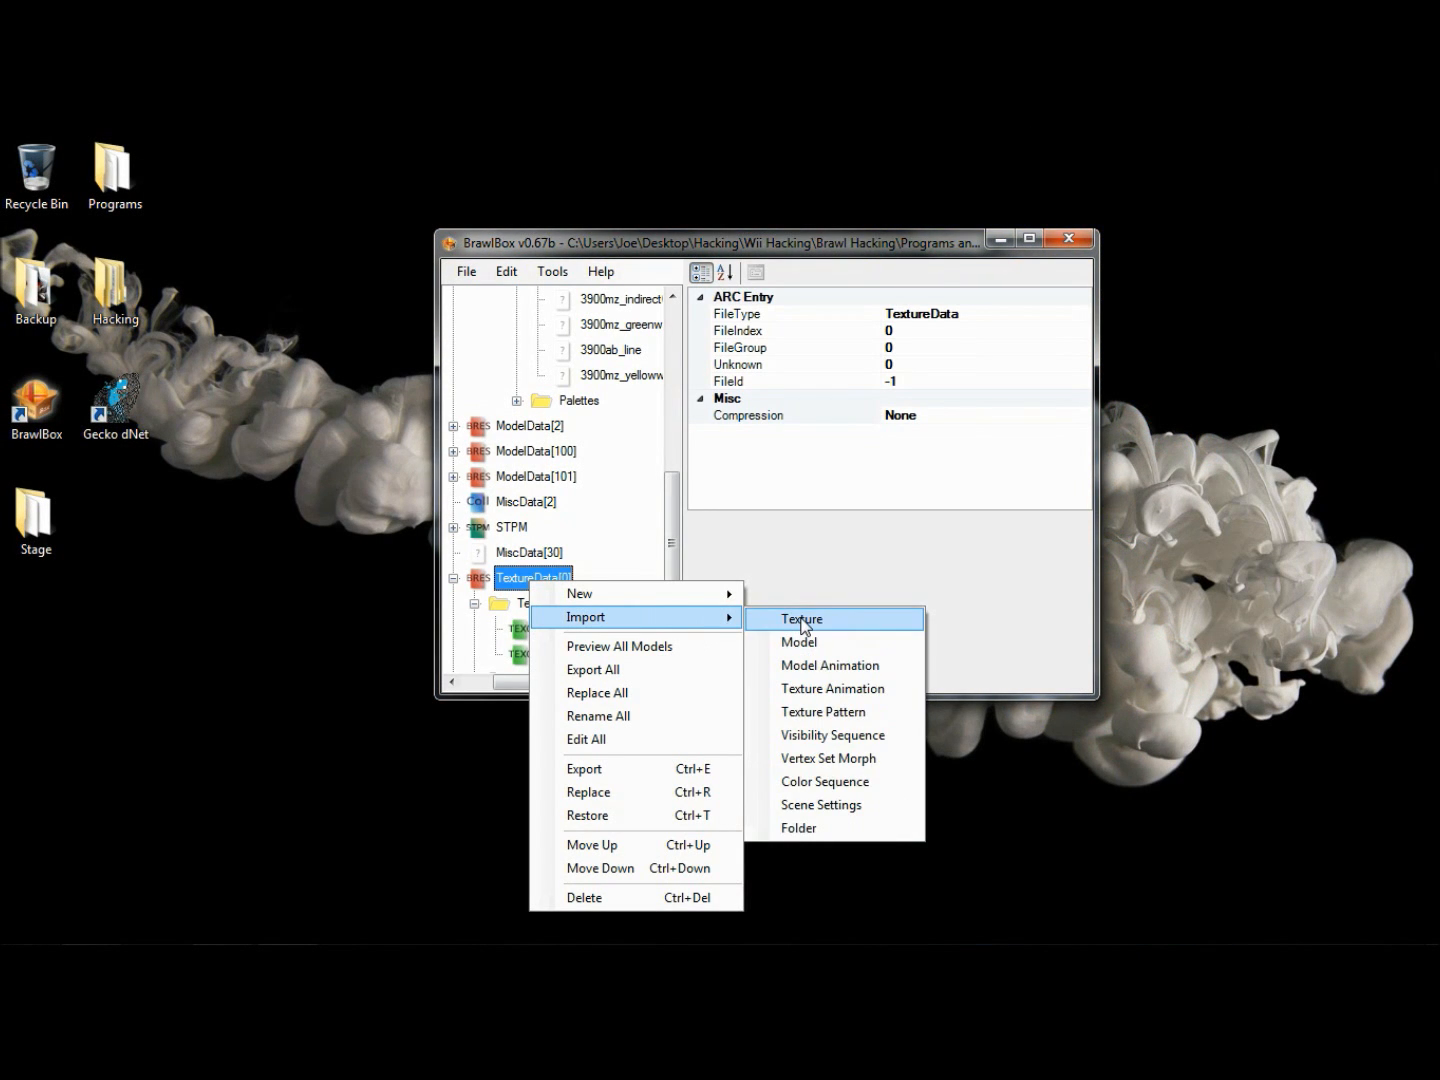
{"action": "left_click", "coordinate": [804, 621]}
{"action": "left_click", "coordinate": [934, 434]}
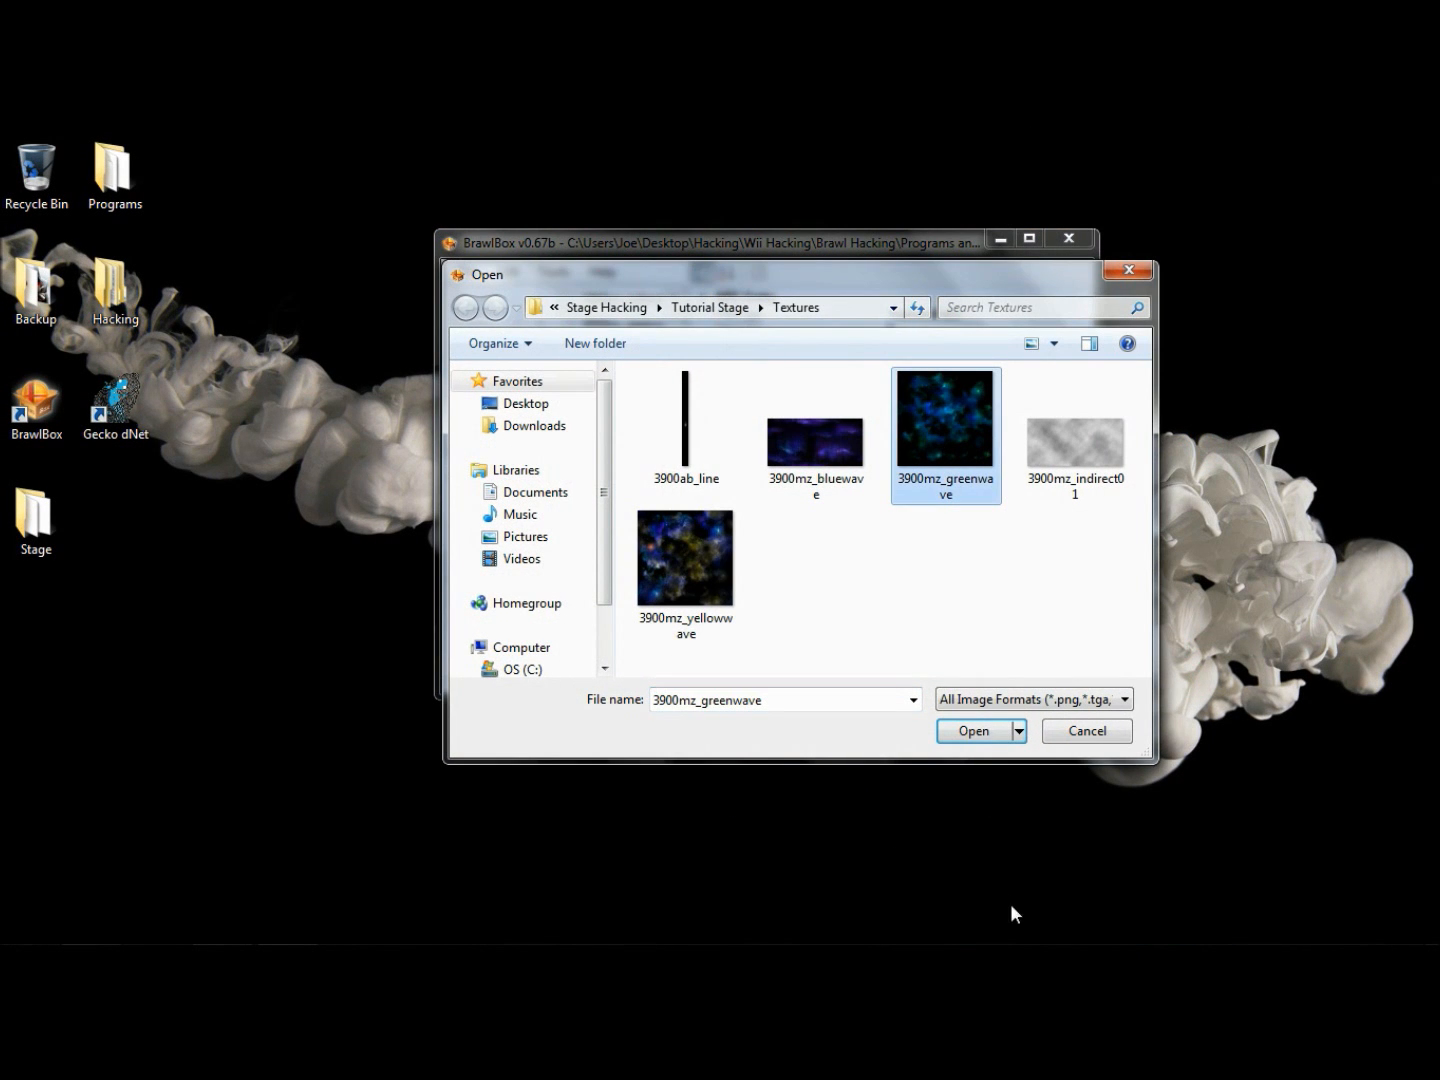
{"action": "left_click", "coordinate": [970, 733]}
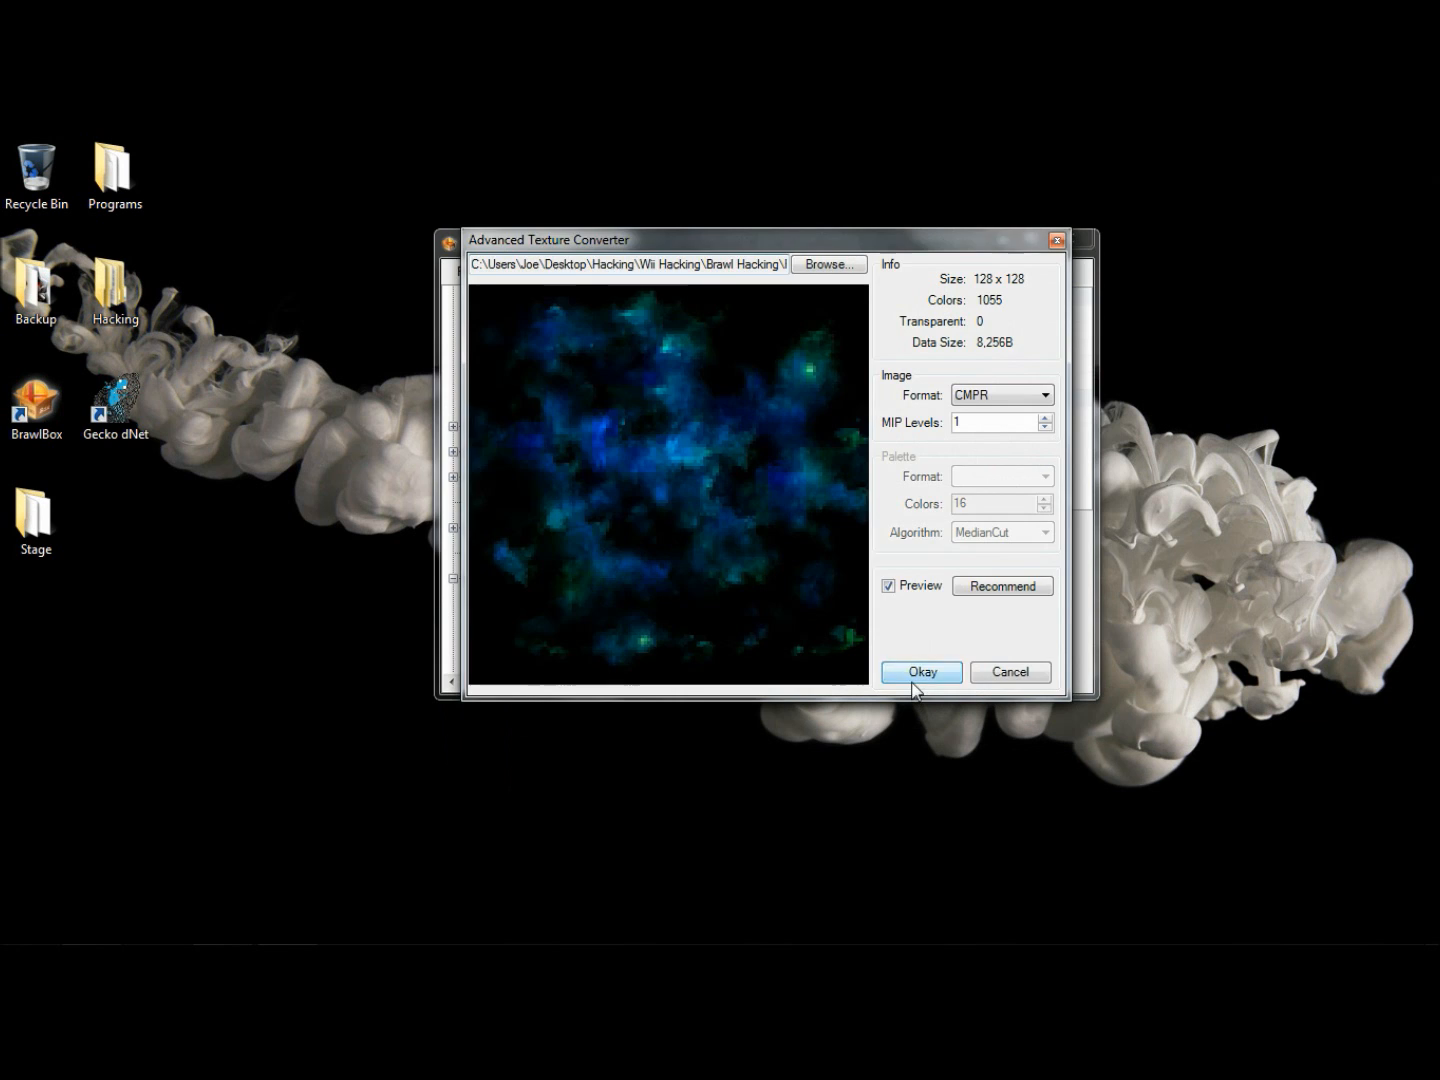
{"action": "left_click", "coordinate": [914, 671]}
- Import the 3900mz_indirect01 texture into TextureData[0] with the RGB5A3 format
{"action": "left_click", "coordinate": [505, 554]}
{"action": "right_click", "coordinate": [505, 554]}
{"action": "mouse_move", "coordinate": [657, 593]}
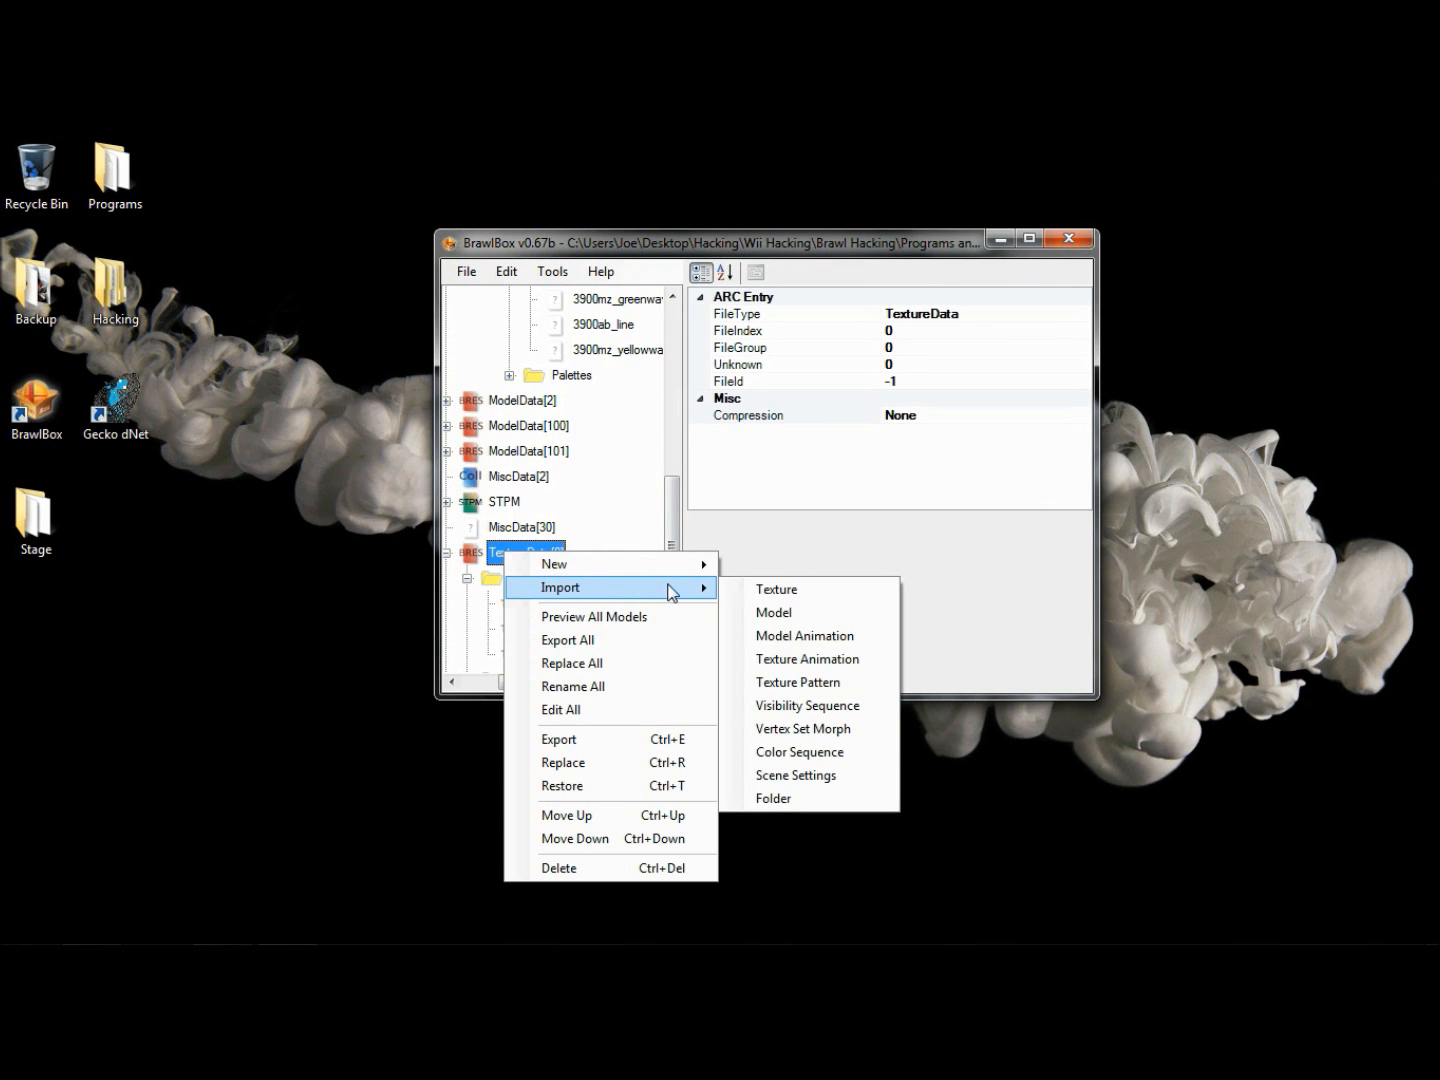
{"action": "left_click", "coordinate": [775, 590]}
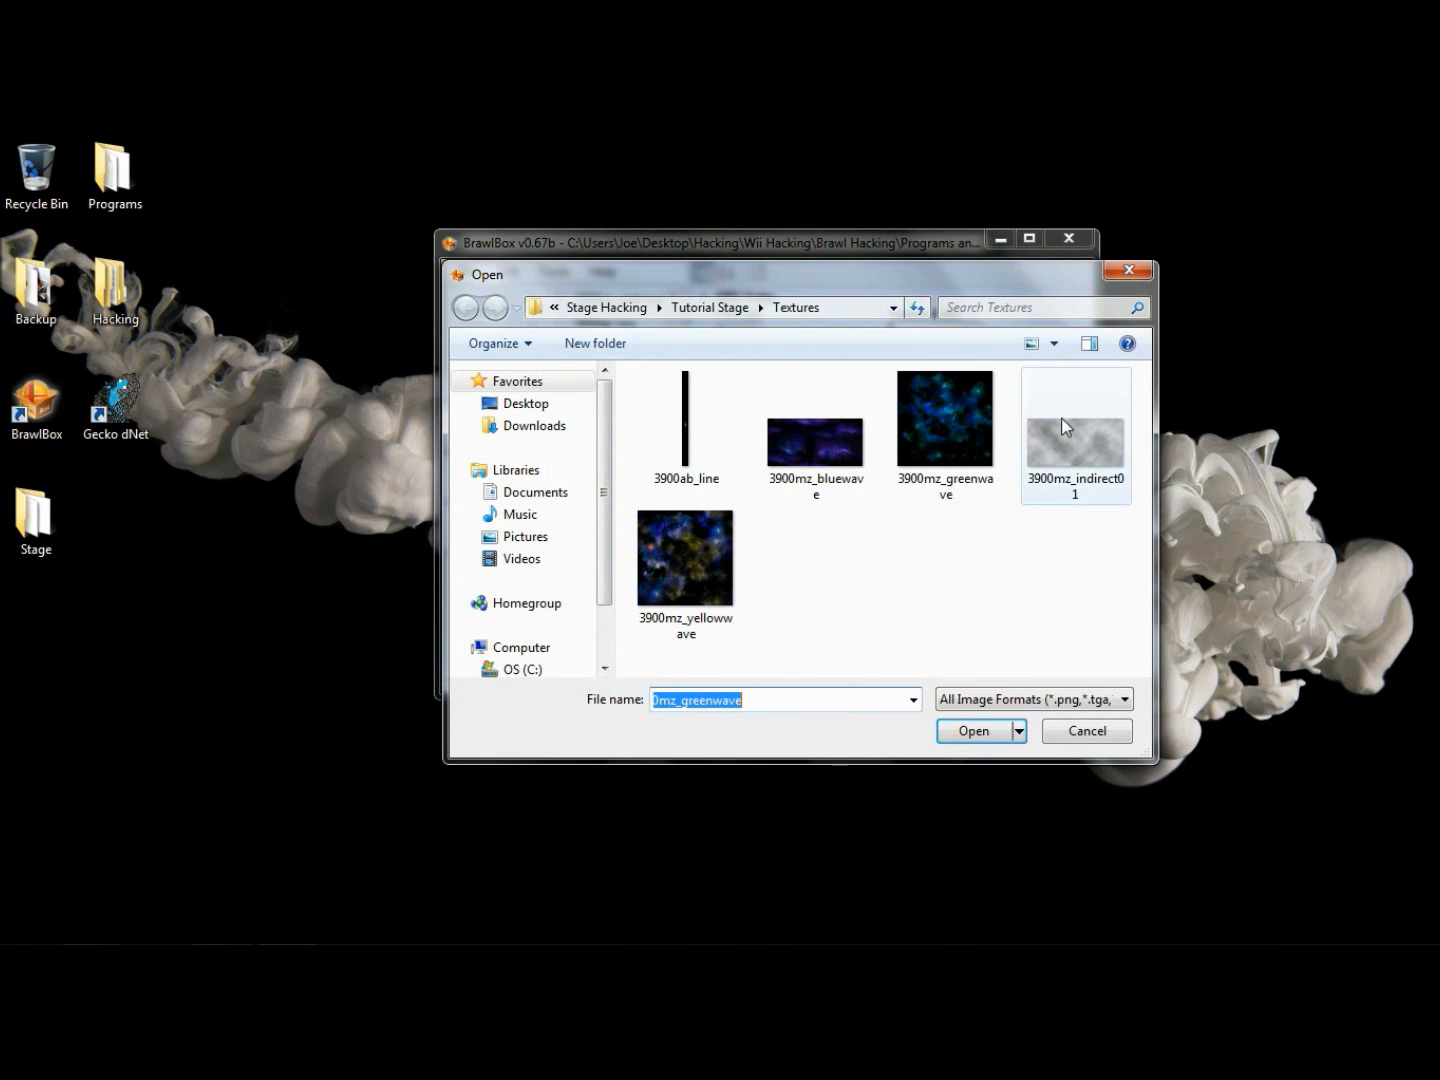
{"action": "left_click", "coordinate": [1067, 428]}
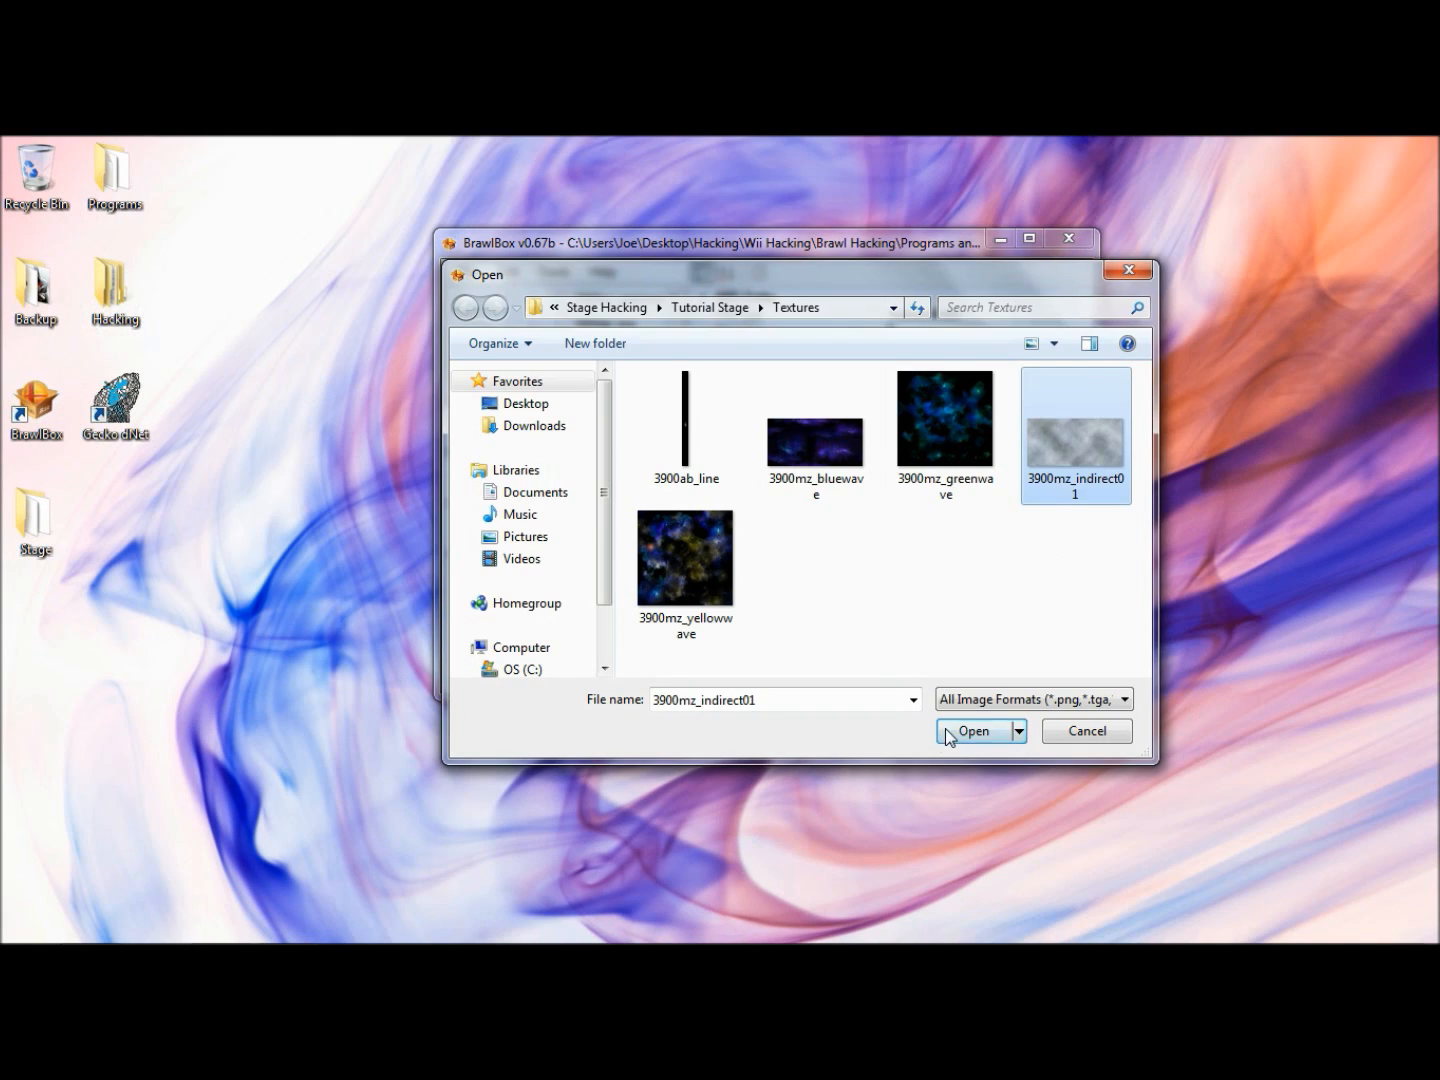
{"action": "left_click", "coordinate": [956, 732]}
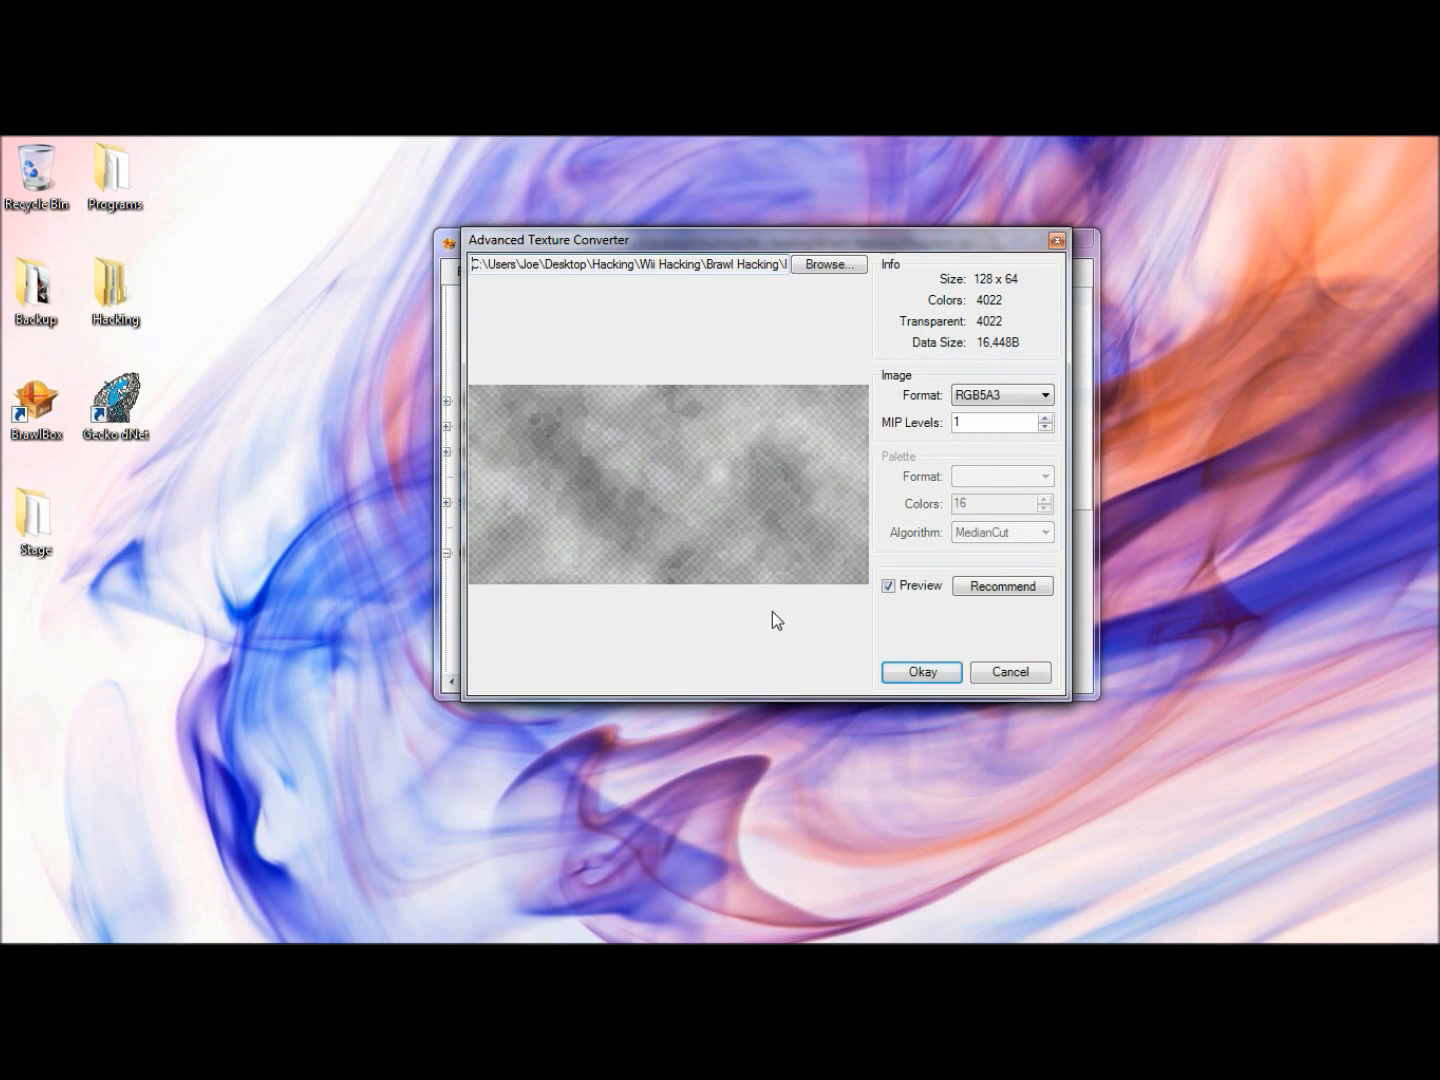
{"action": "left_click", "coordinate": [919, 671]}
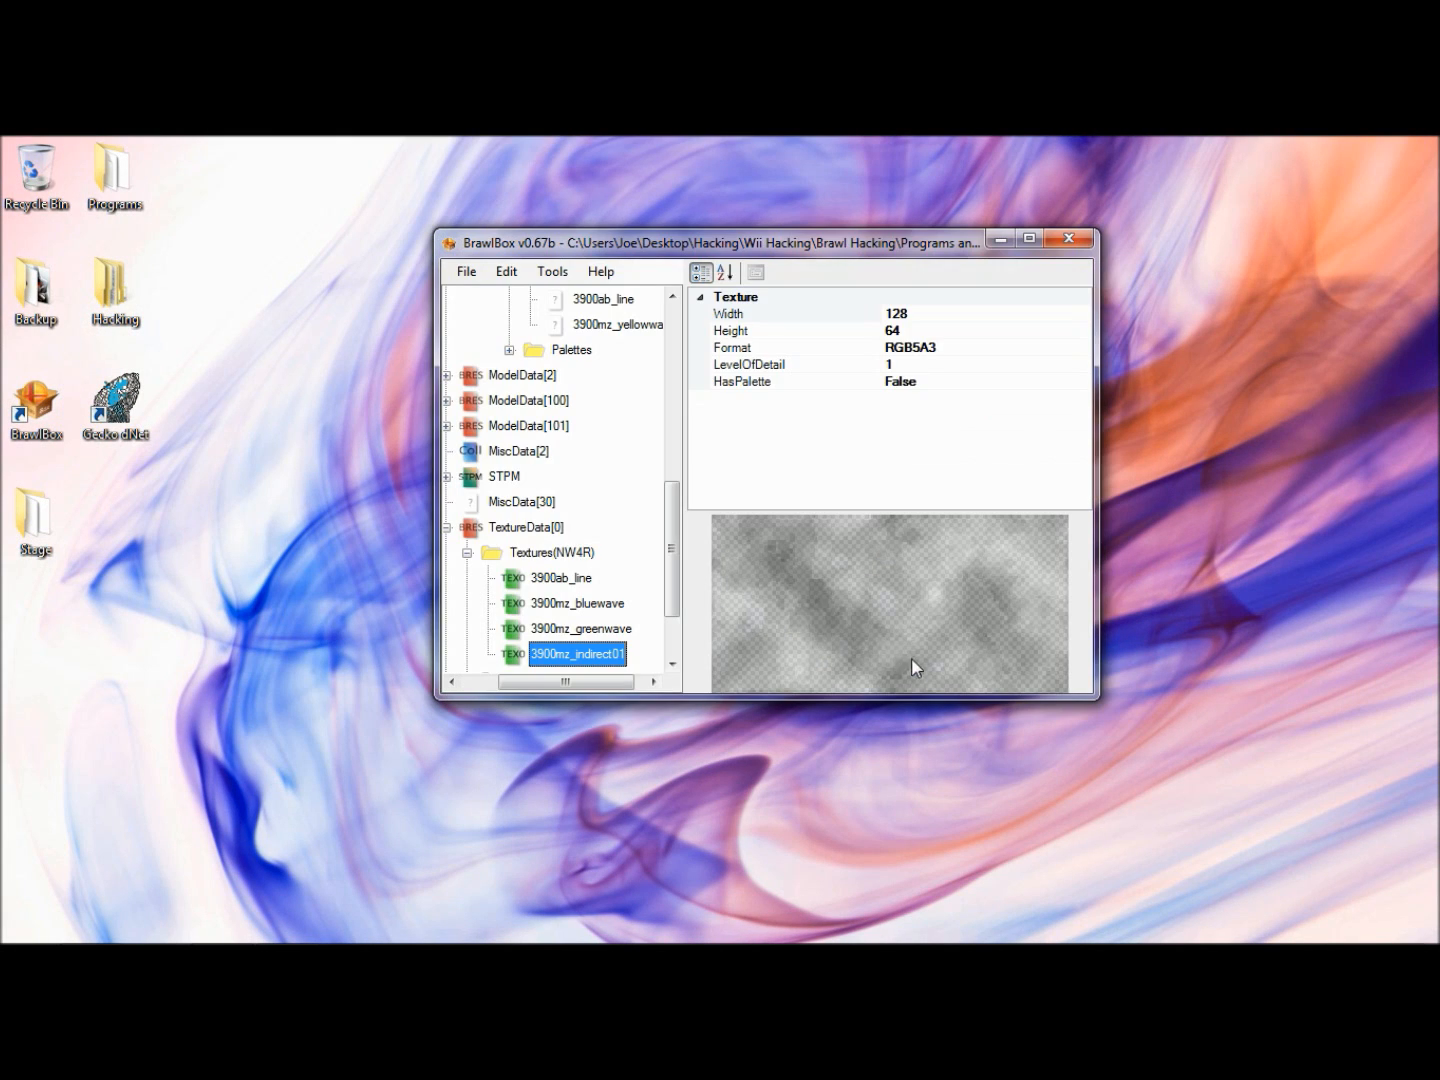
- Import the 3900mz_yellowwave texture into TextureData[0] with the CMPR format, and collapse TextureData[0]
{"action": "right_click", "coordinate": [551, 529]}
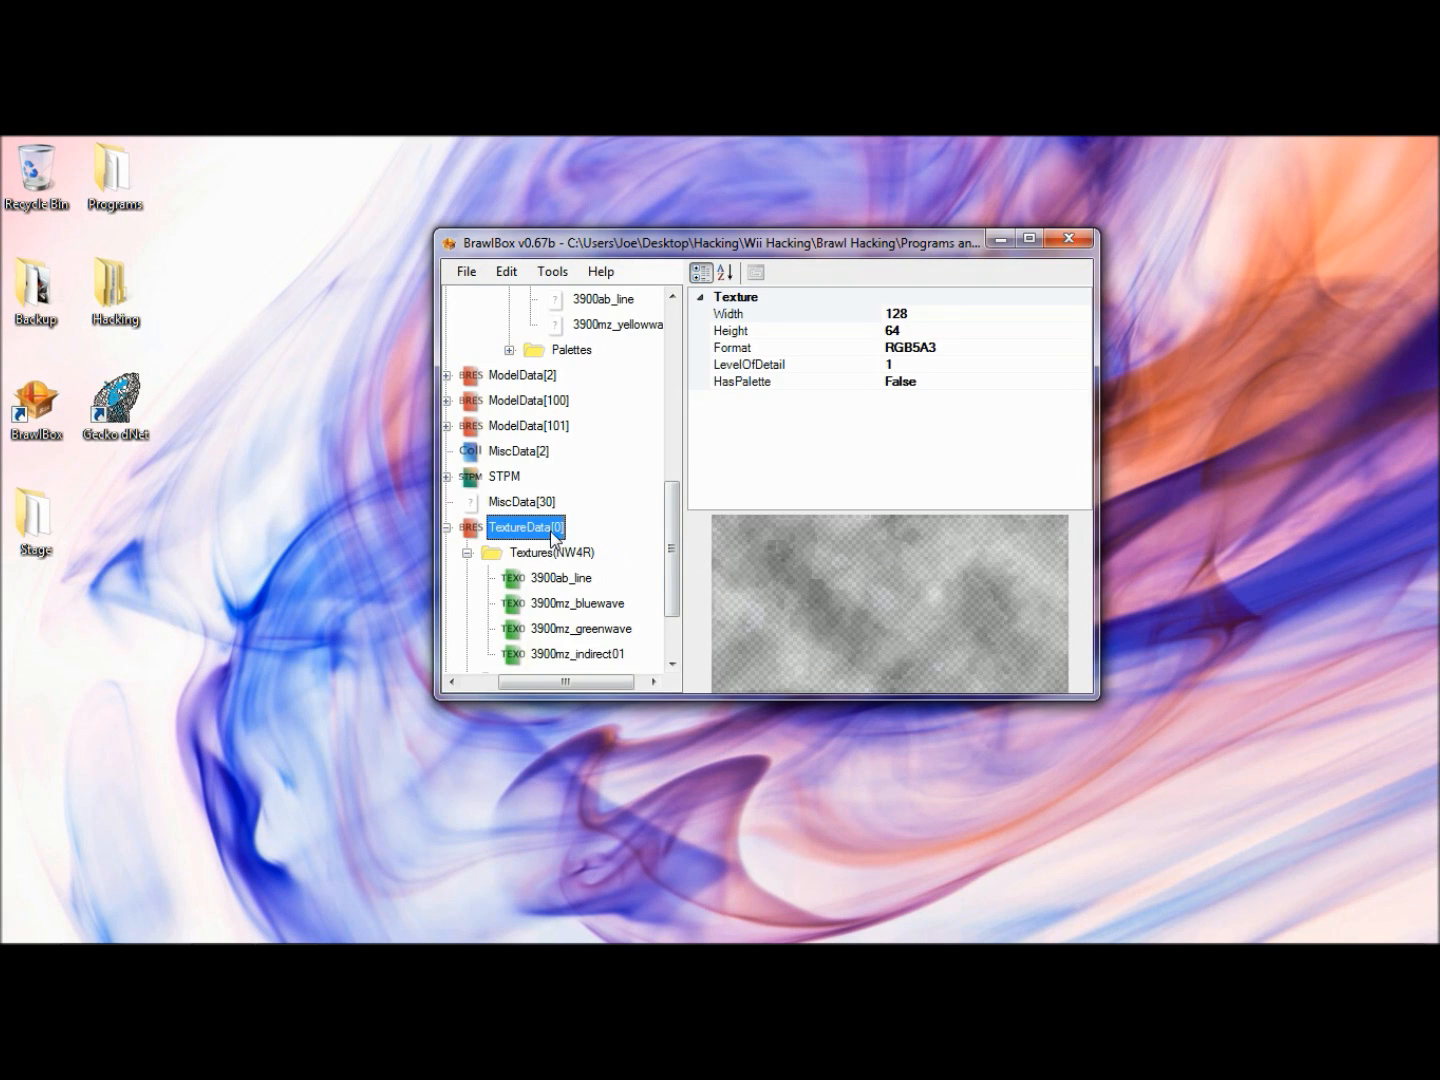
{"action": "mouse_move", "coordinate": [708, 571]}
{"action": "left_click", "coordinate": [812, 571]}
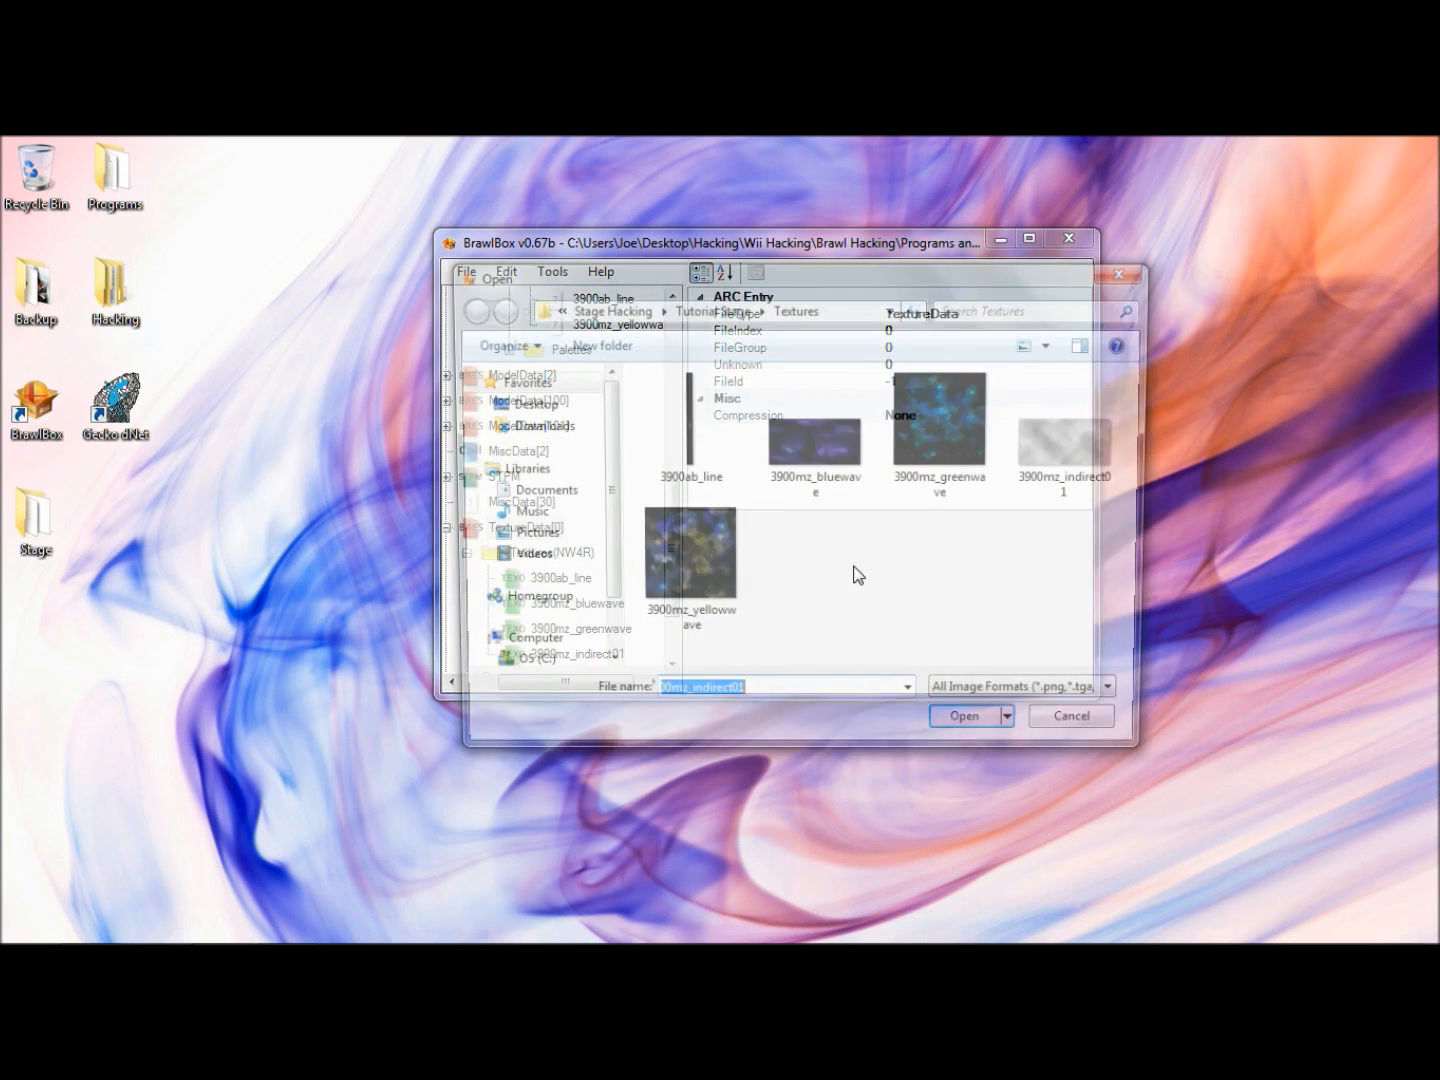
{"action": "left_click", "coordinate": [741, 606]}
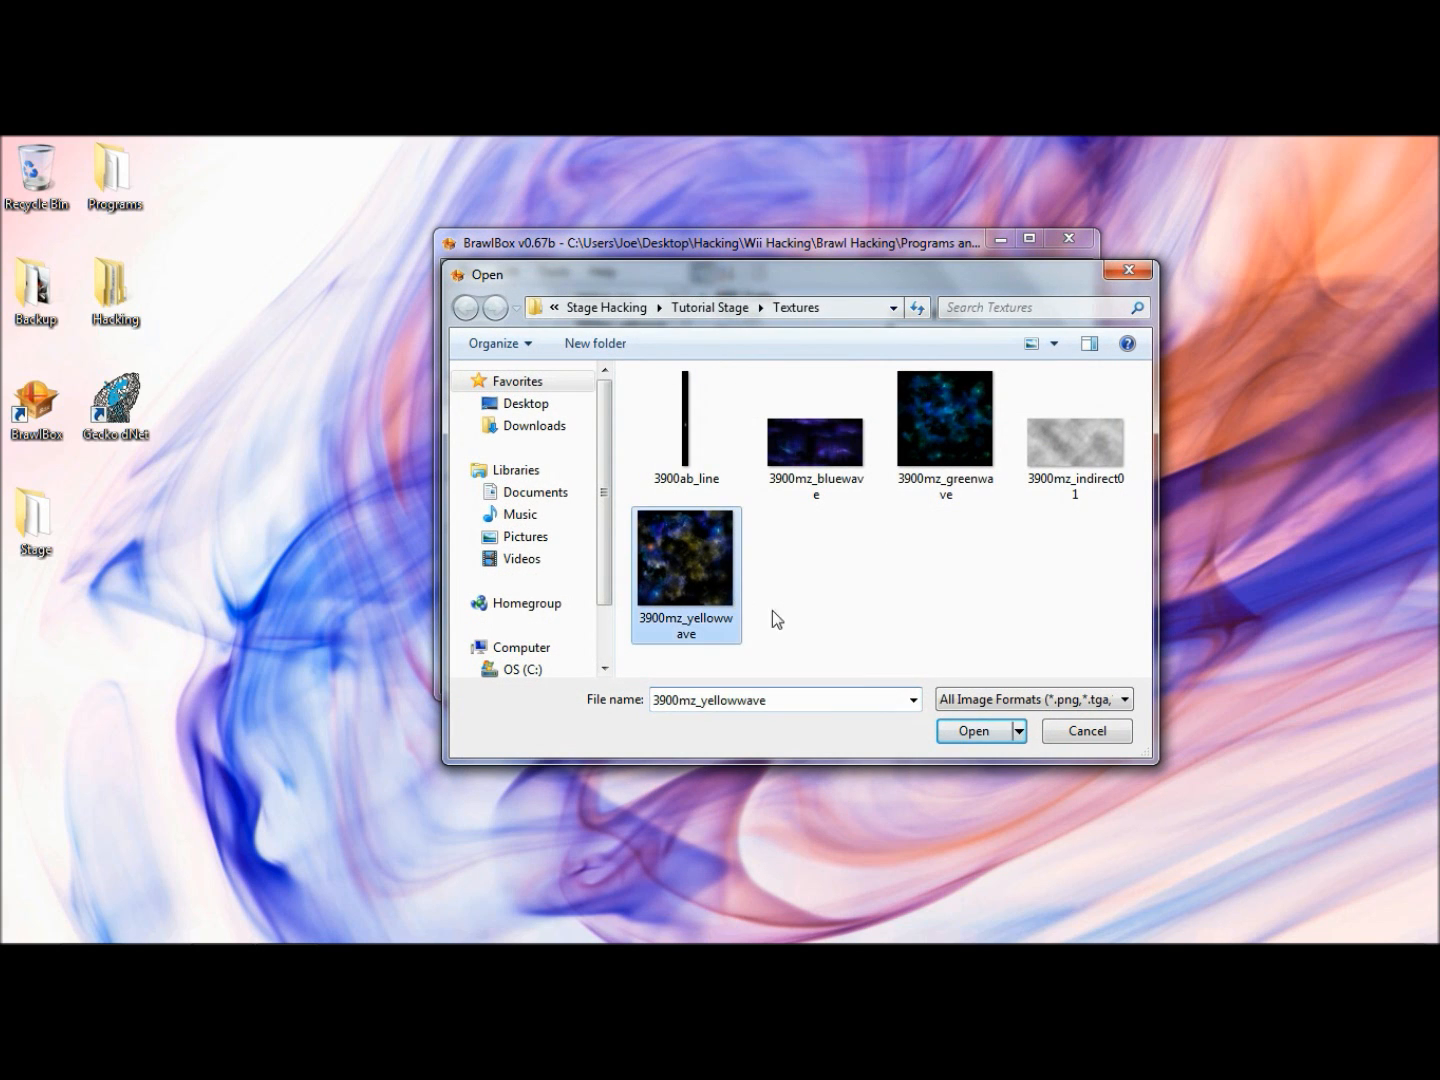
{"action": "left_click", "coordinate": [1003, 731]}
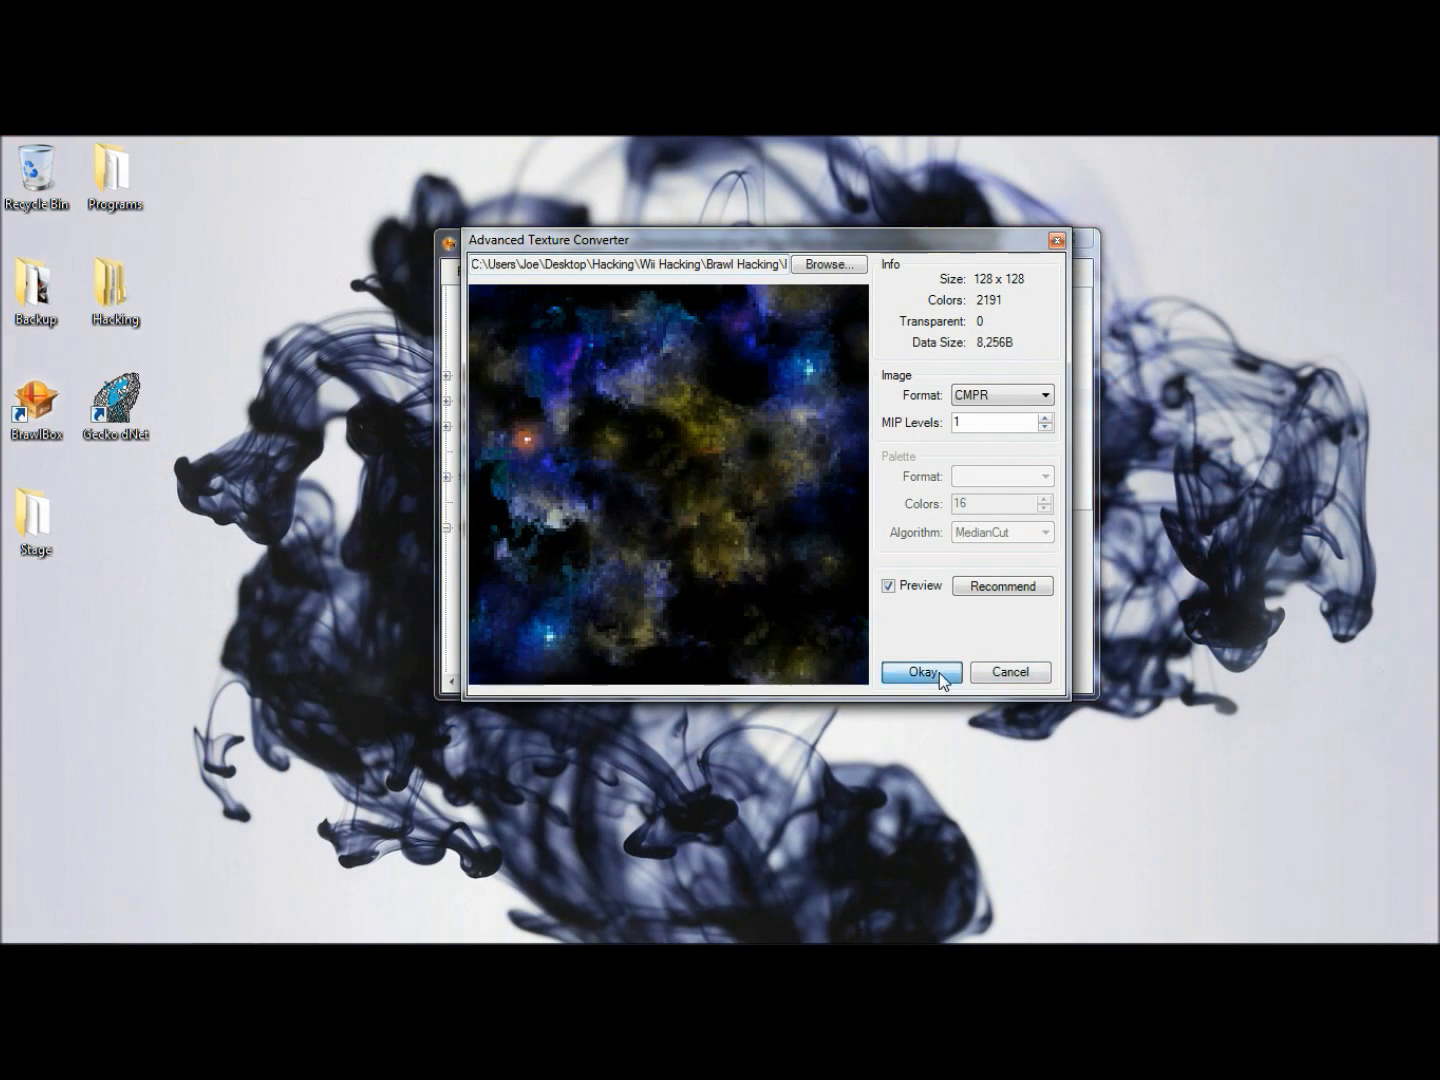
{"action": "left_click", "coordinate": [940, 672]}
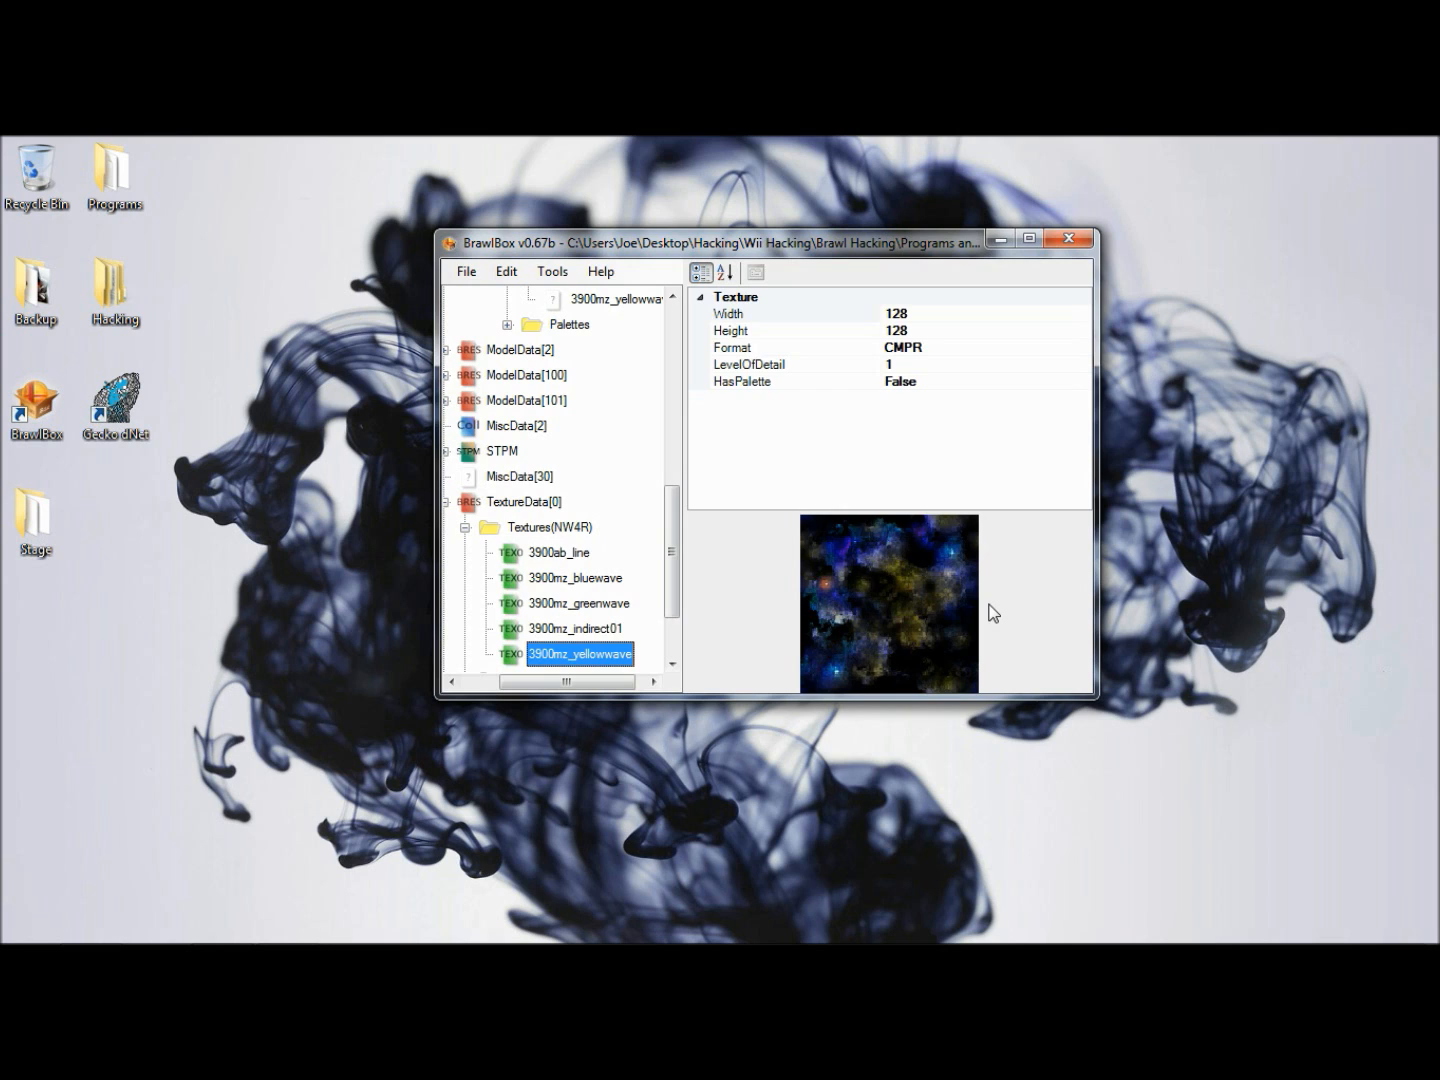
{"action": "key", "text": "Left"}
{"action": "key", "text": "Left"}
{"action": "key", "text": "Left"}
{"action": "key", "text": "Left"}
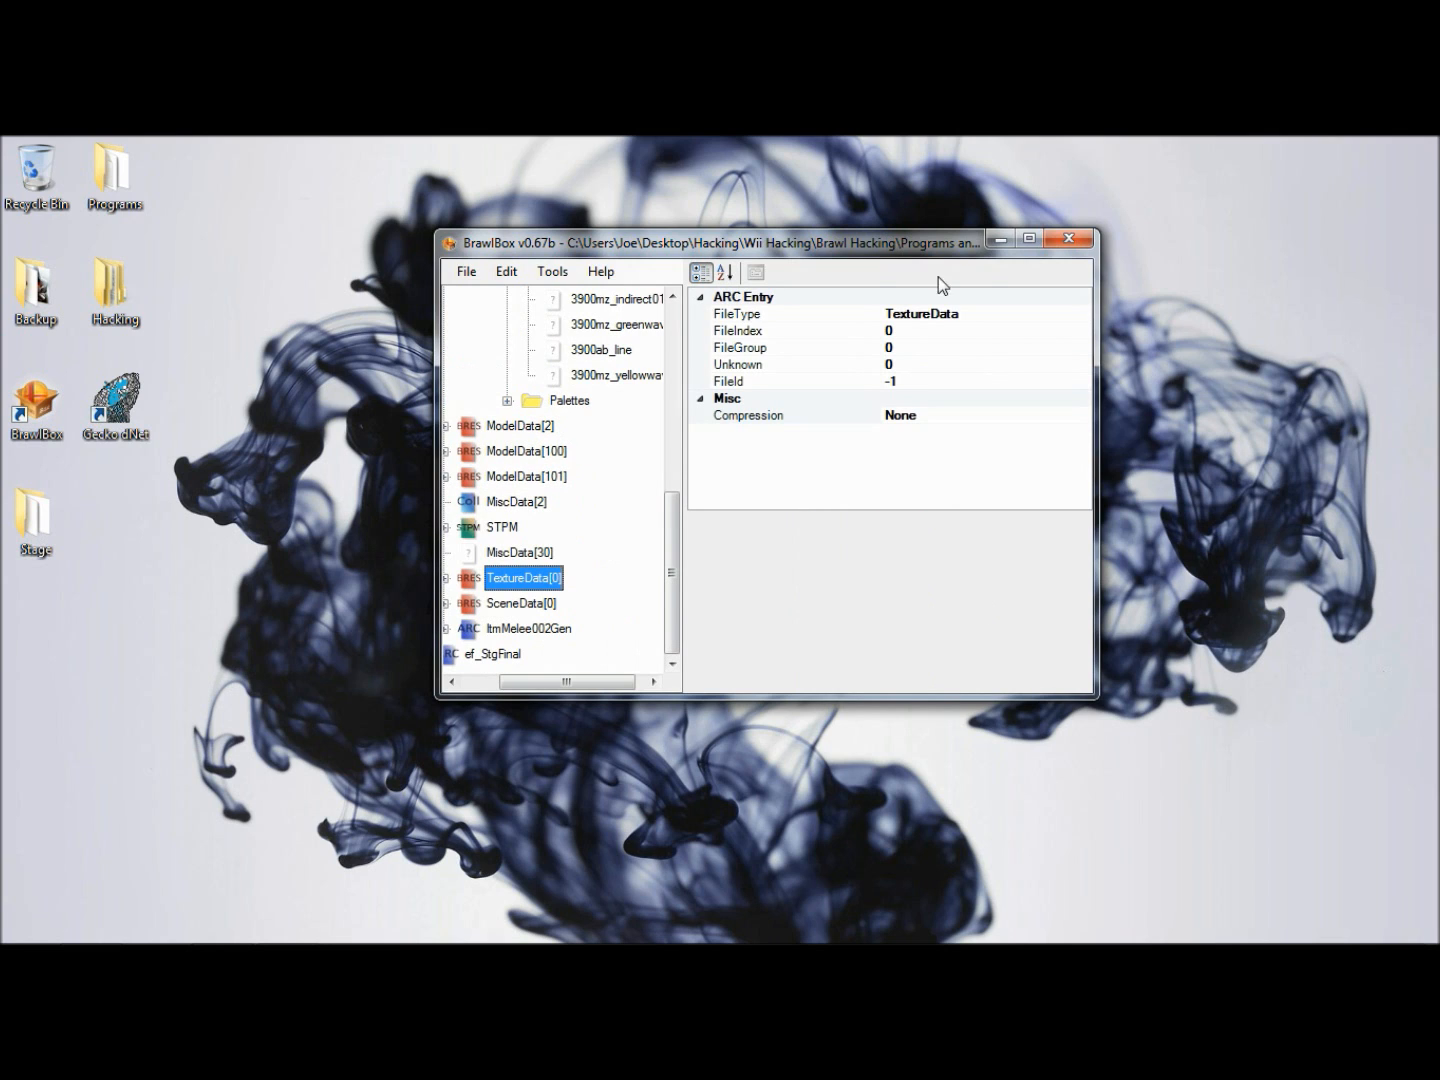
- Preview the StgFinal00space model in ModelData[1] with its imported textures, and close the preview
{"action": "scroll", "coordinate": [599, 450], "scroll_direction": "up", "scroll_amount": 5}
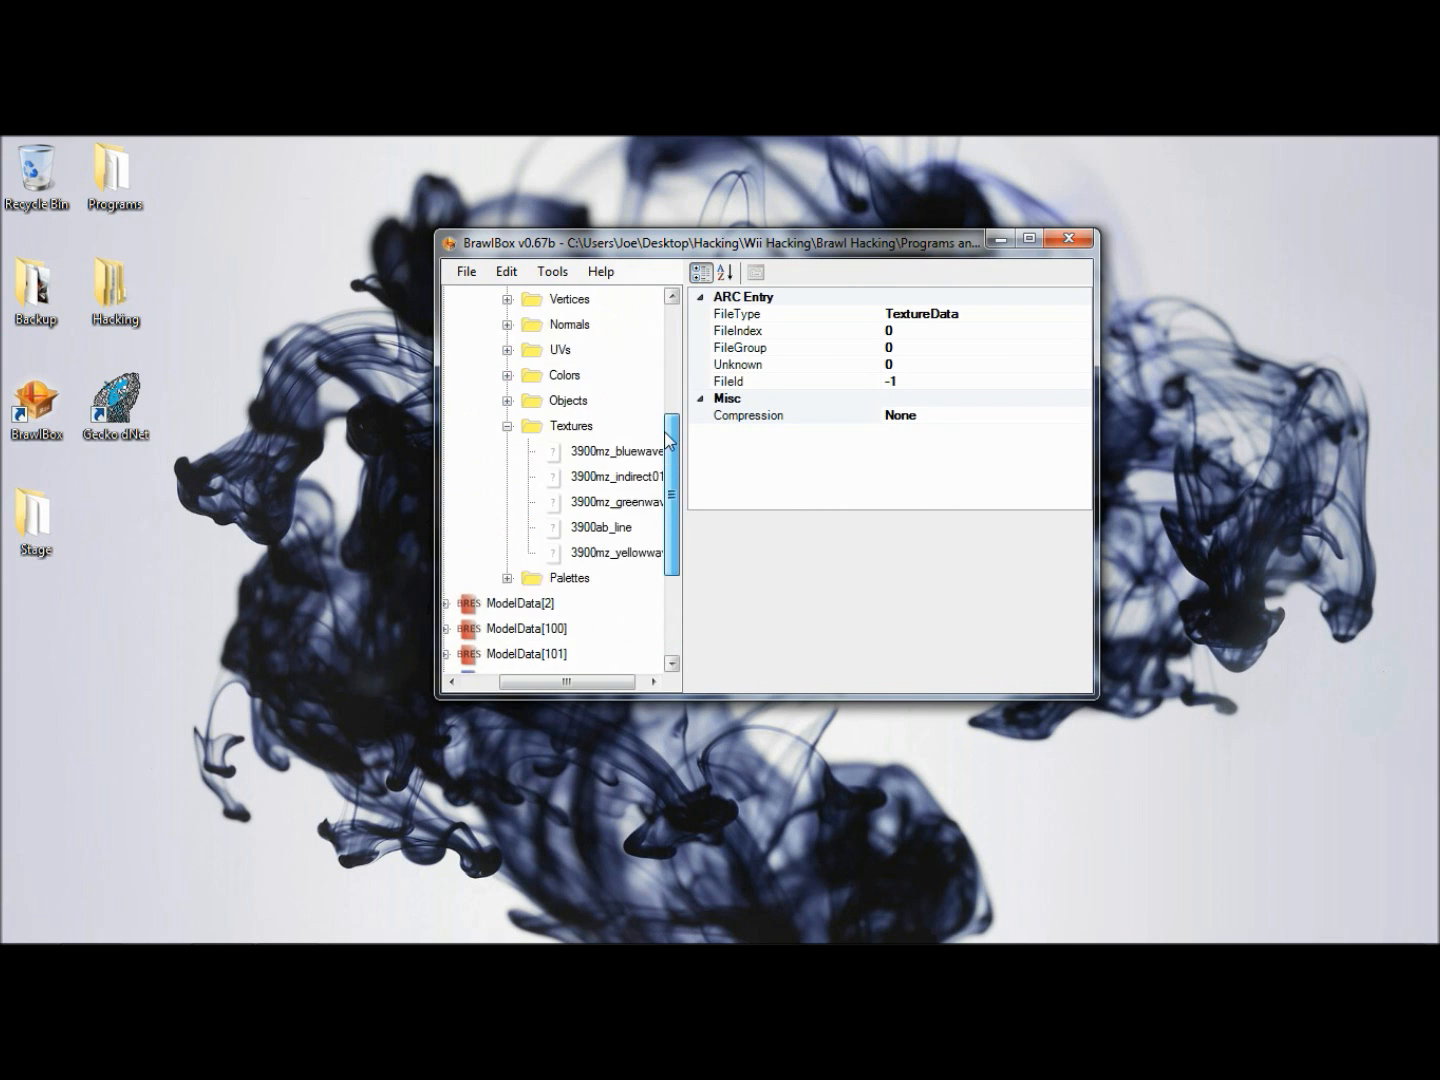
{"action": "left_click", "coordinate": [566, 400]}
{"action": "right_click", "coordinate": [570, 402]}
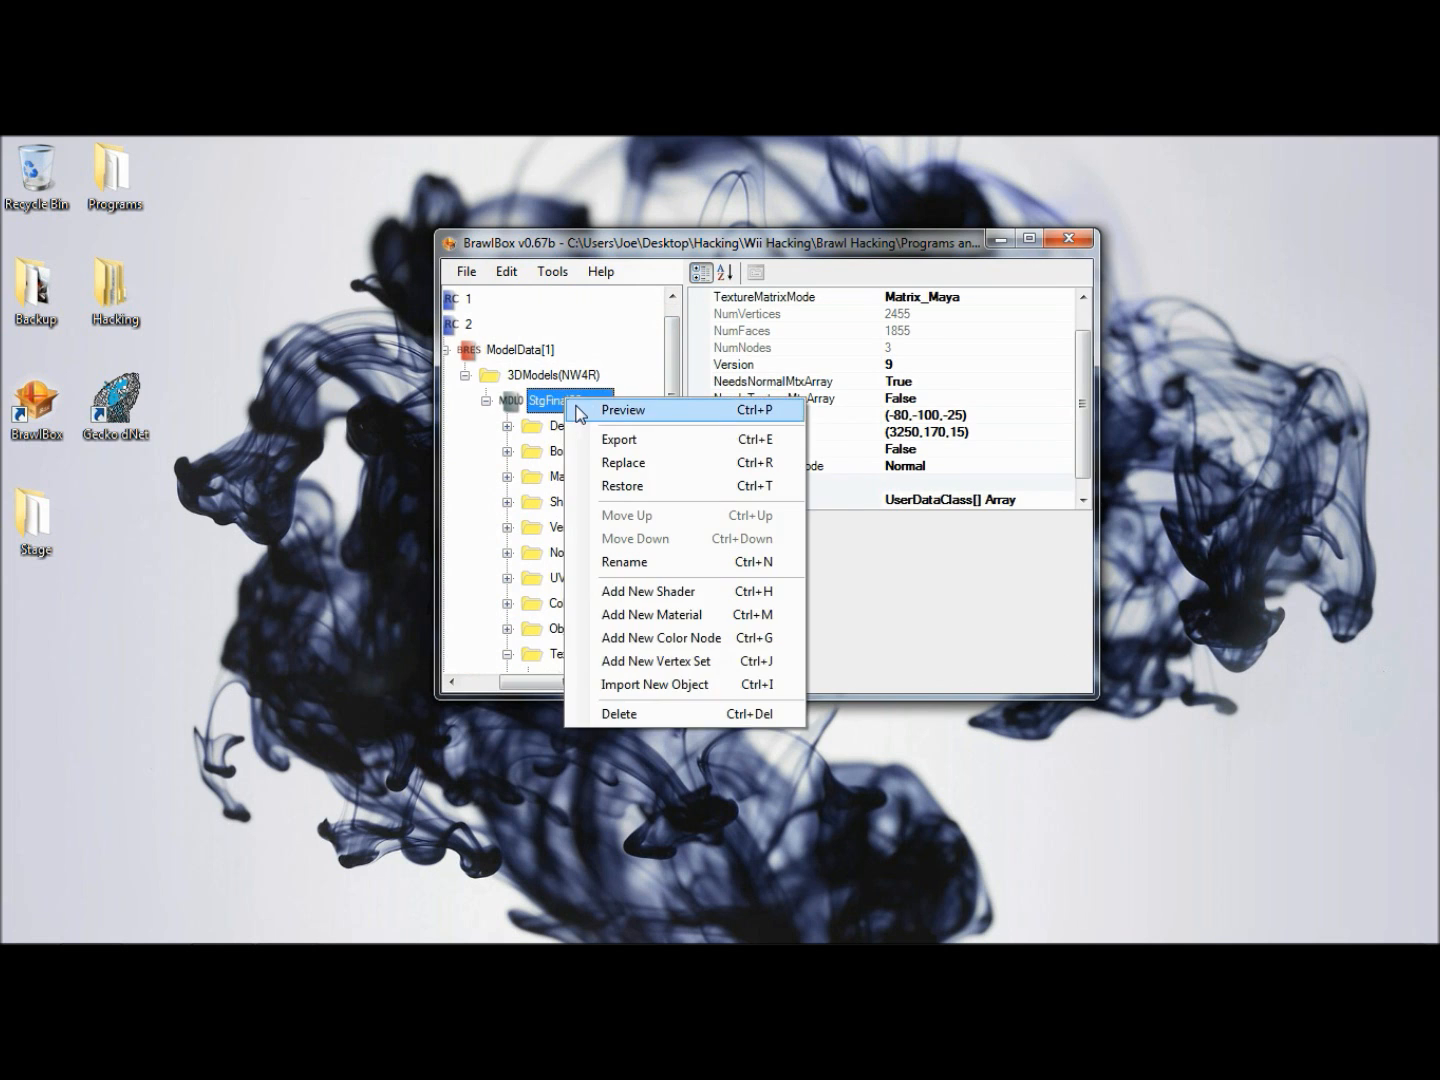
{"action": "left_click", "coordinate": [578, 410]}
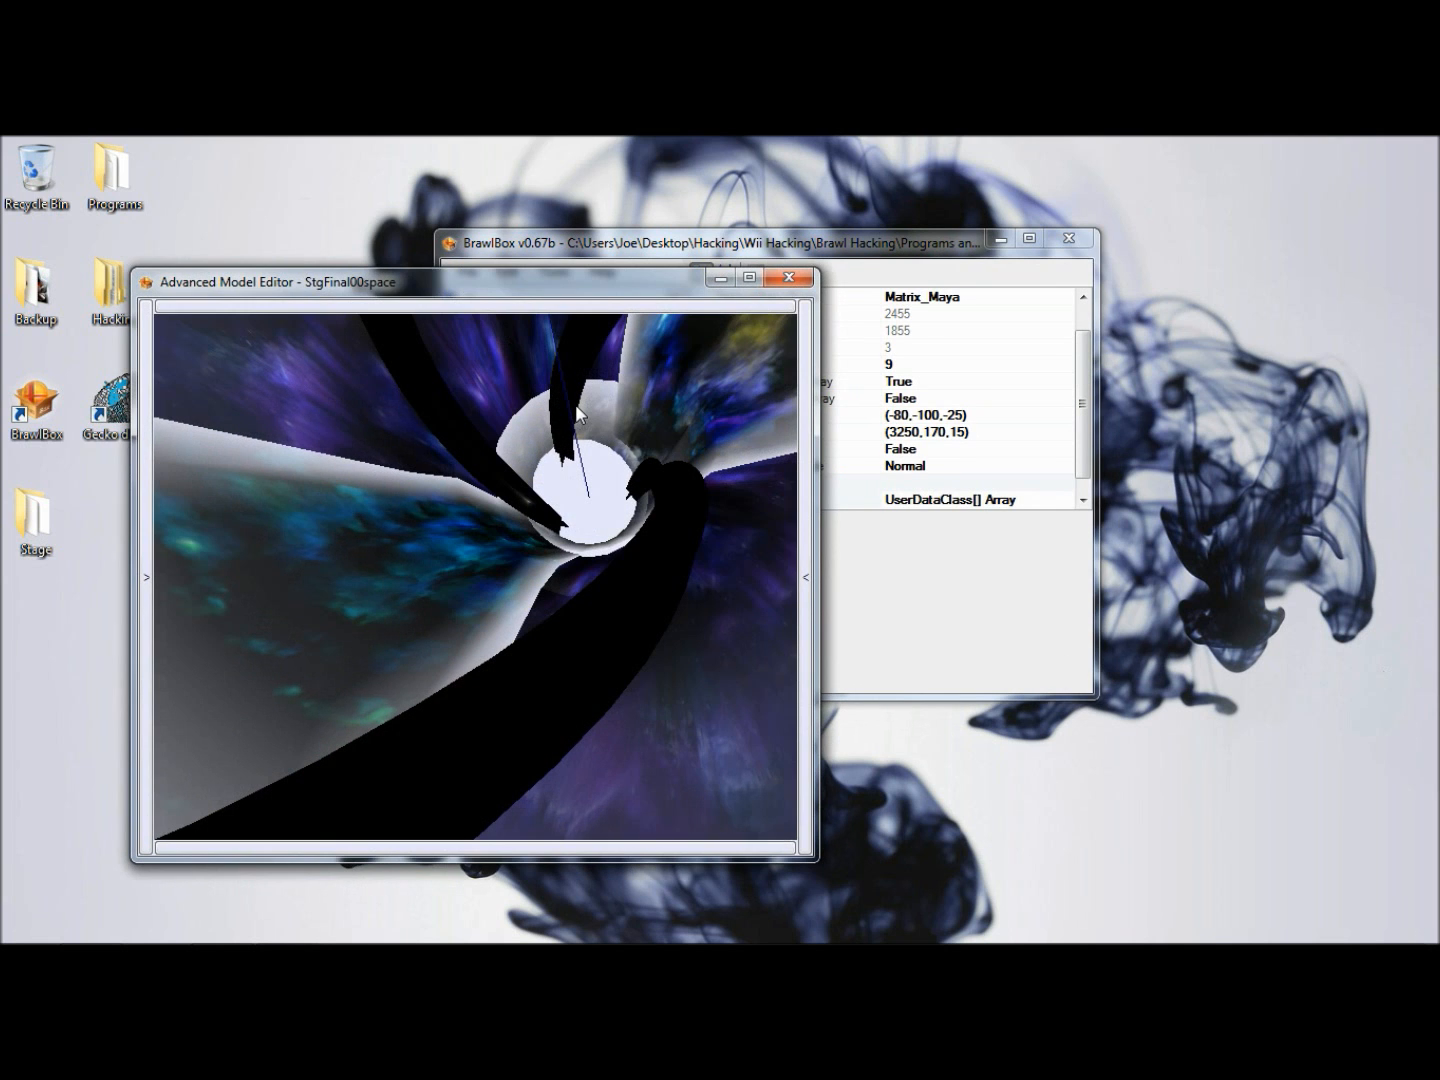
{"action": "left_click", "coordinate": [789, 277]}
- Collapse the StgFinal00space model and ModelData[1], and save the stage file
{"action": "key", "text": "Down"}
{"action": "key", "text": "Down"}
{"action": "key", "text": "Down"}
{"action": "key", "text": "Down"}
{"action": "key", "text": "Down"}
{"action": "key", "text": "Down"}
{"action": "key", "text": "Down"}
{"action": "key", "text": "Down"}
{"action": "key", "text": "Down"}
{"action": "key", "text": "Down"}
{"action": "key", "text": "Down"}
{"action": "key", "text": "Down"}
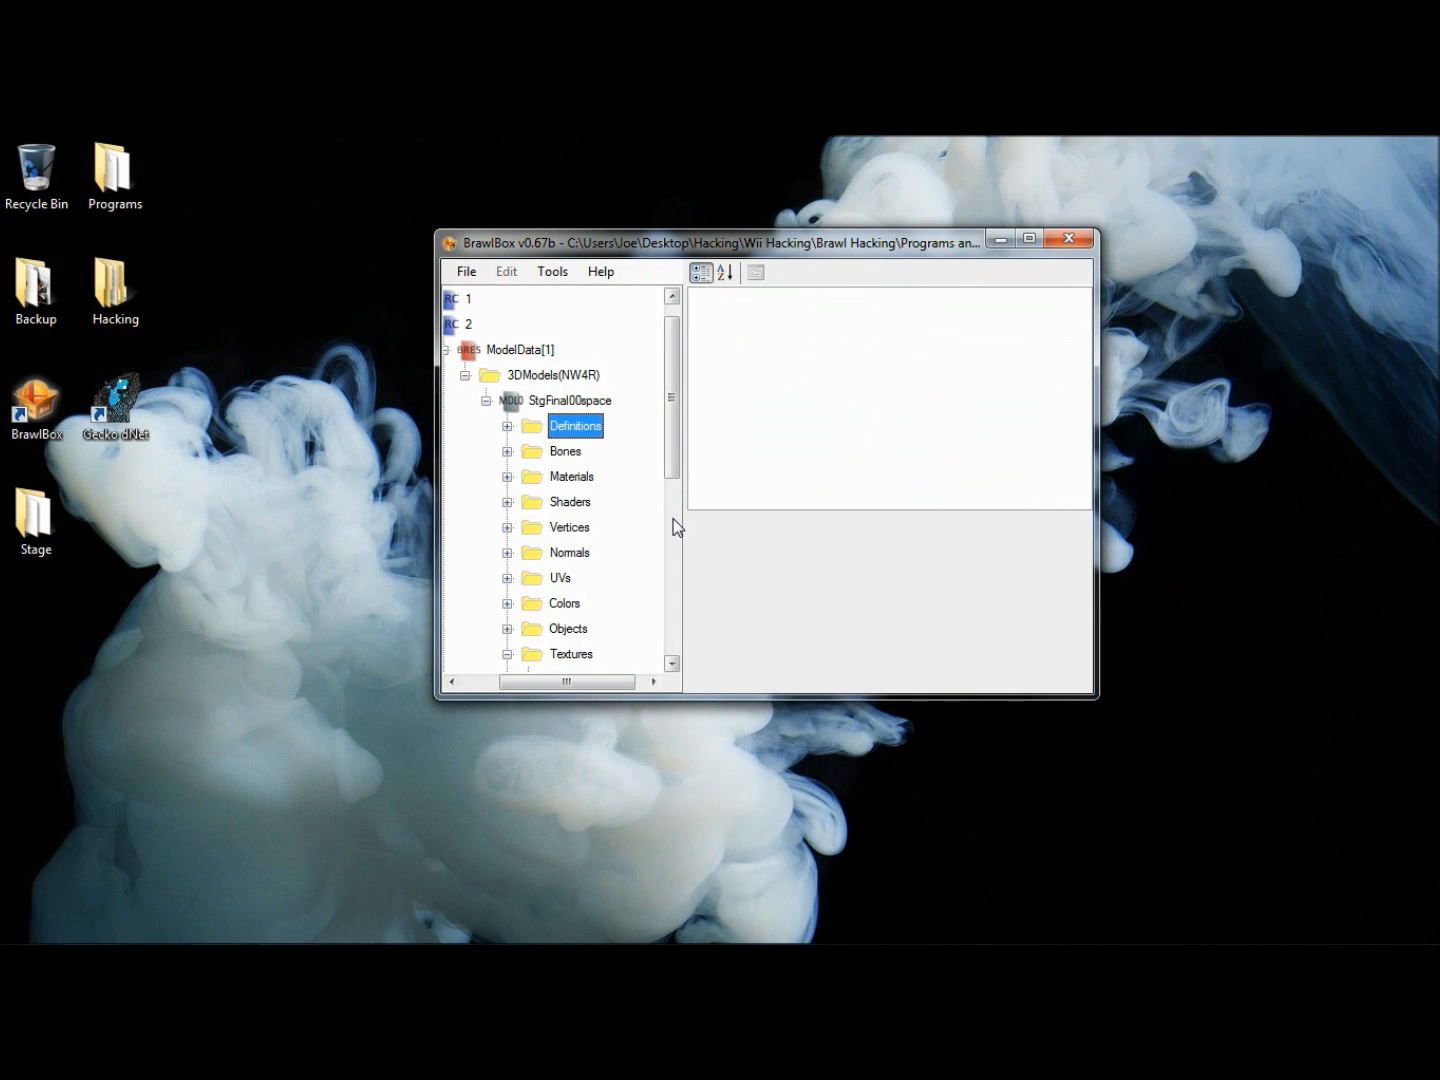
{"action": "key", "text": "Left"}
{"action": "key", "text": "Left"}
{"action": "key", "text": "Left"}
{"action": "key", "text": "Left"}
{"action": "key", "text": "Left"}
{"action": "key", "text": "Left"}
{"action": "key", "text": "Left"}
{"action": "key", "text": "Left"}
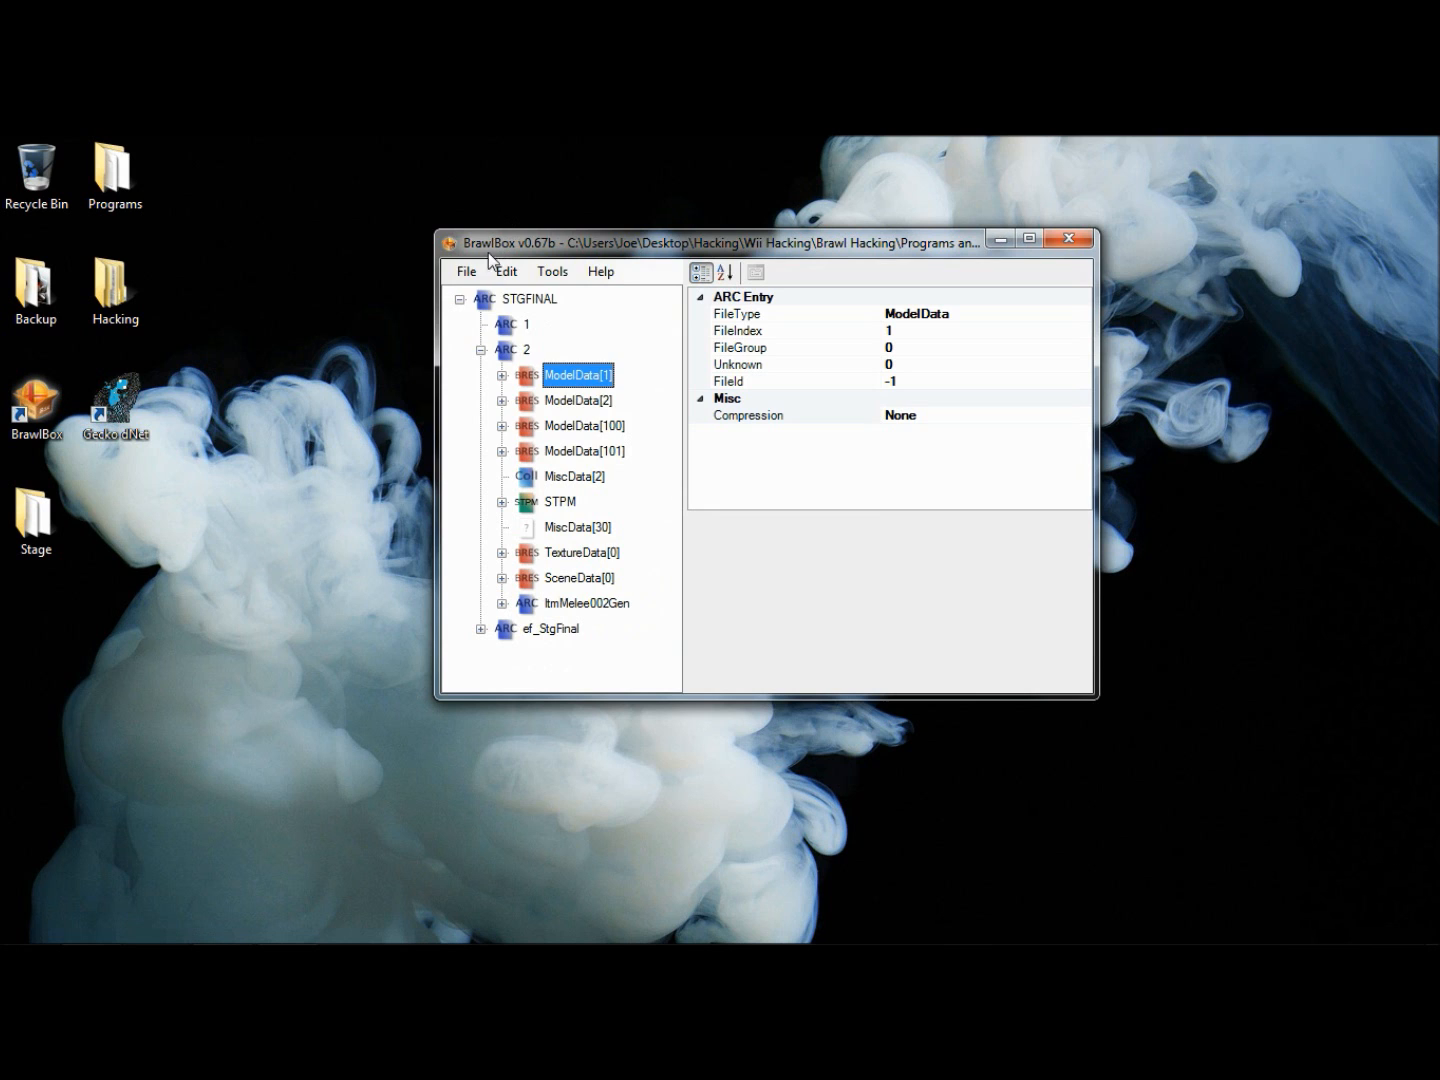
{"action": "left_click", "coordinate": [466, 271]}
{"action": "left_click", "coordinate": [498, 342]}
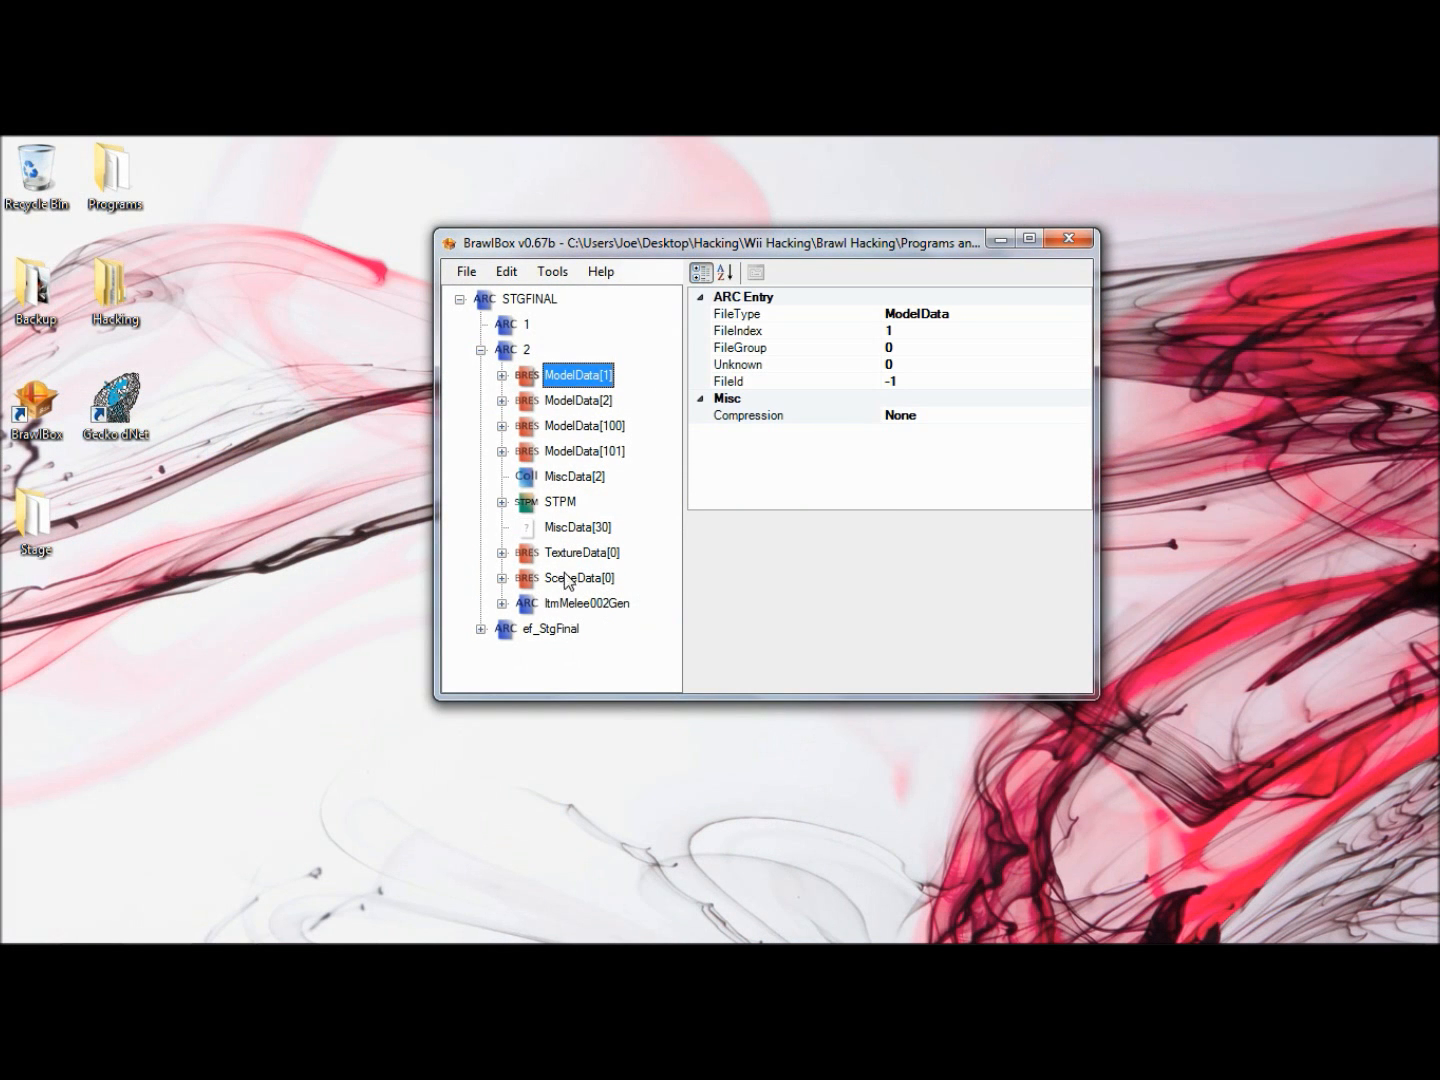
- Expand ModelData[1] and its 3DModels(NW4R) group, select the StgFinal00space model and reposition the BrawlBox window slightly
{"action": "left_click", "coordinate": [558, 399]}
{"action": "left_click", "coordinate": [562, 384]}
{"action": "key", "text": "Right"}
{"action": "key", "text": "Down"}
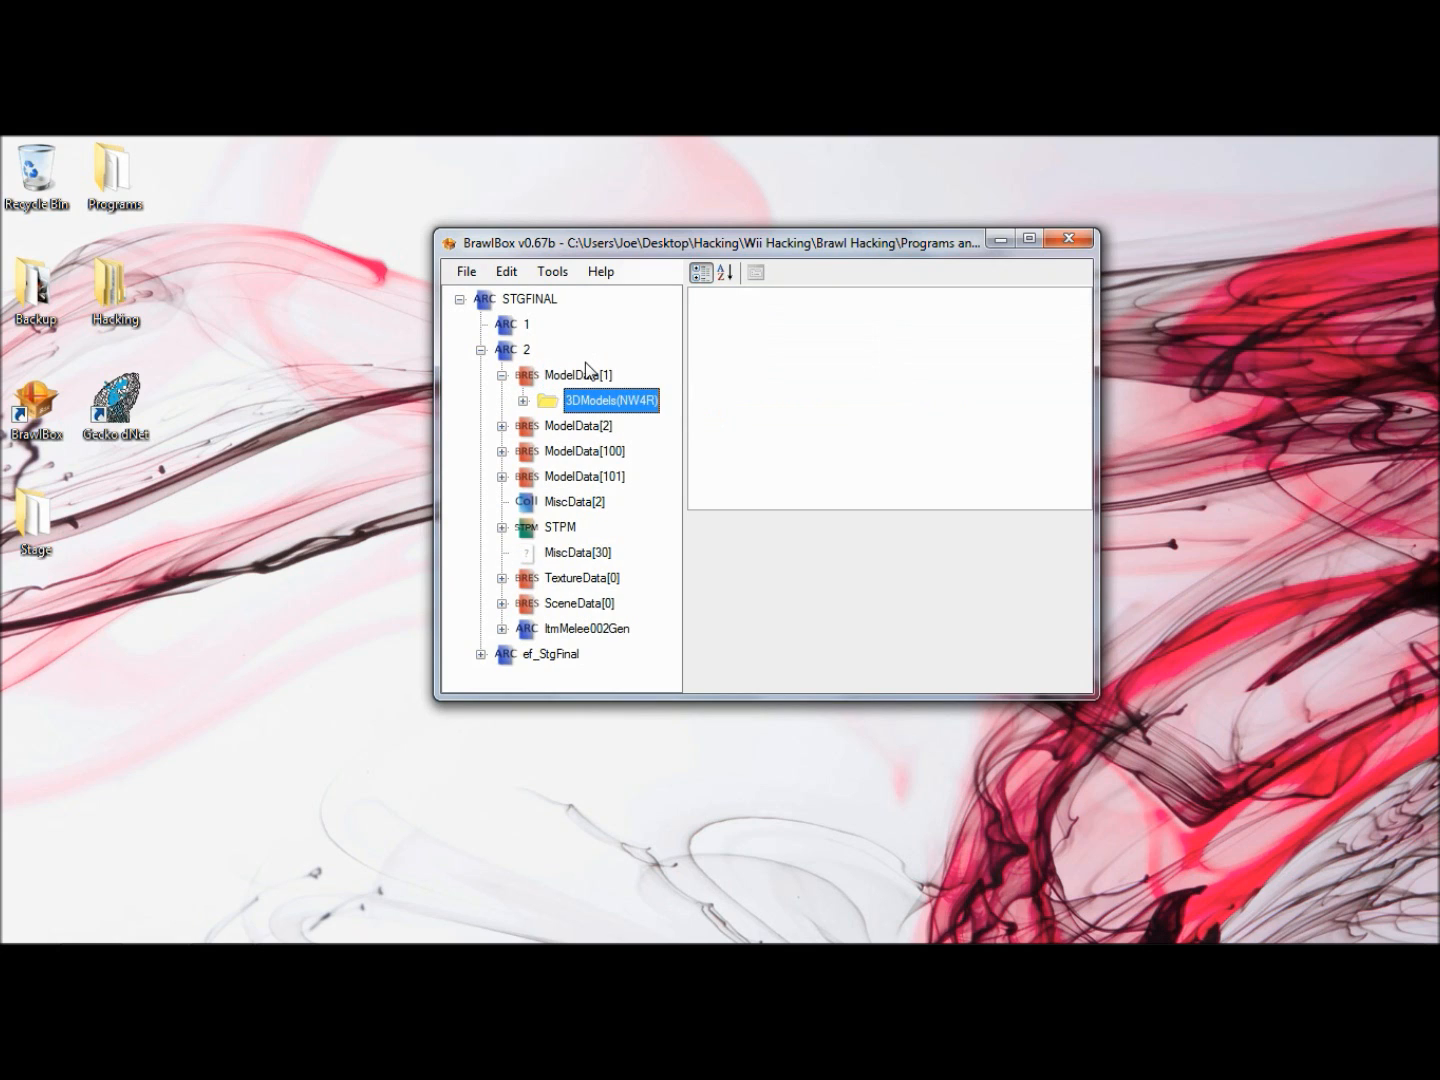
{"action": "key", "text": "Right"}
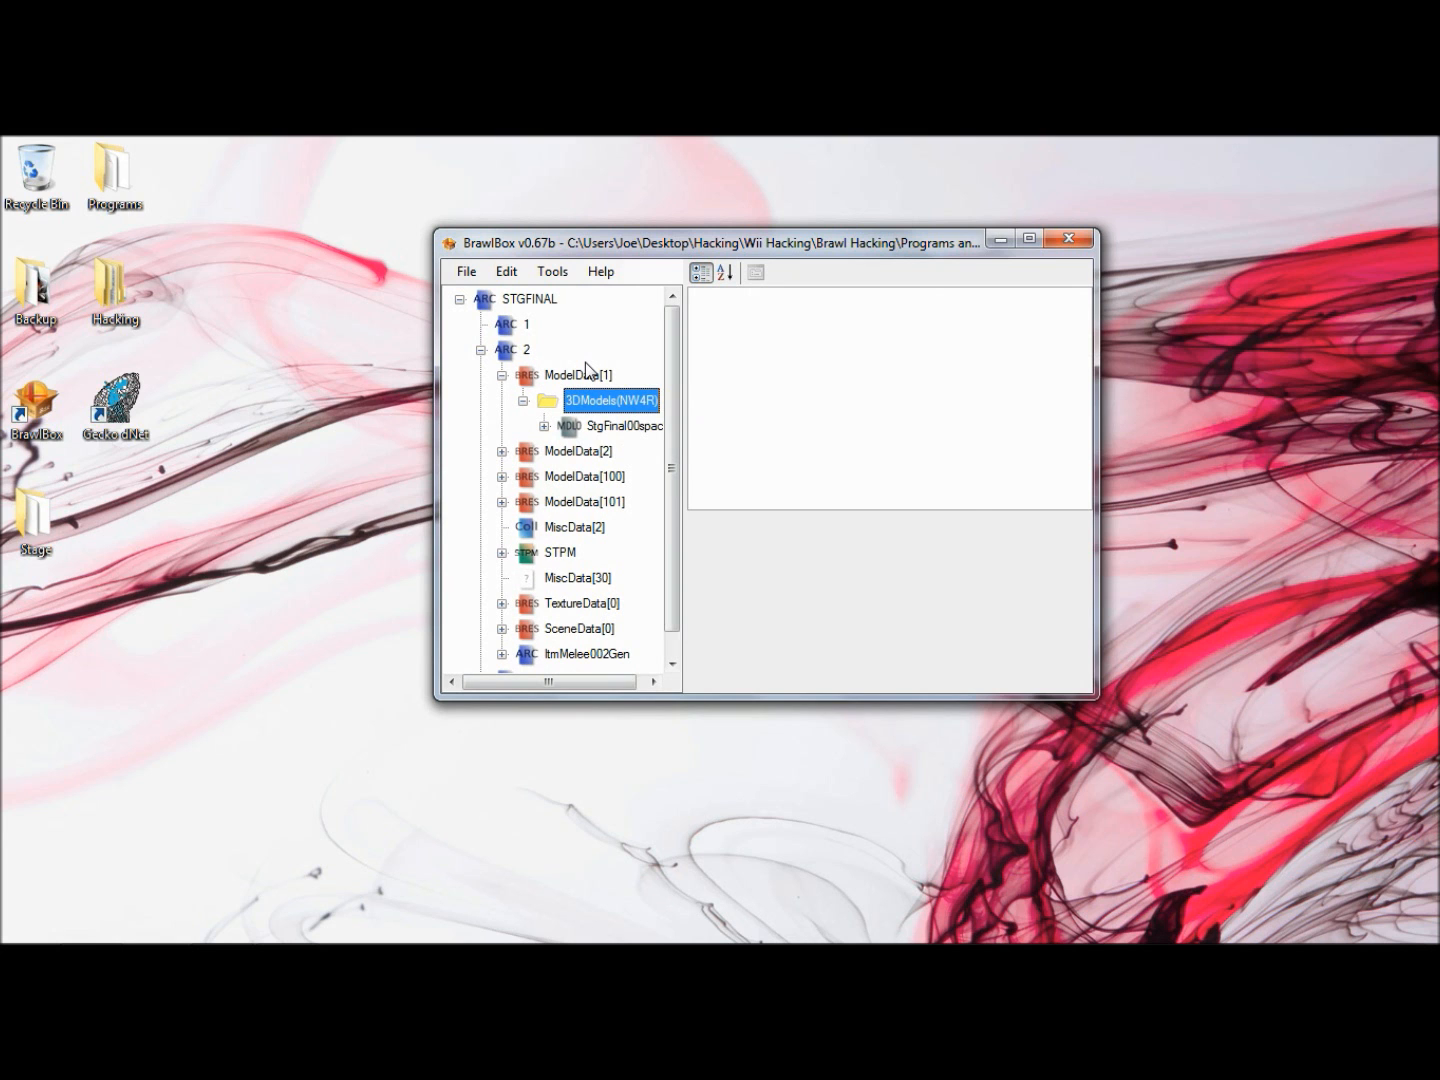
{"action": "key", "text": "Down"}
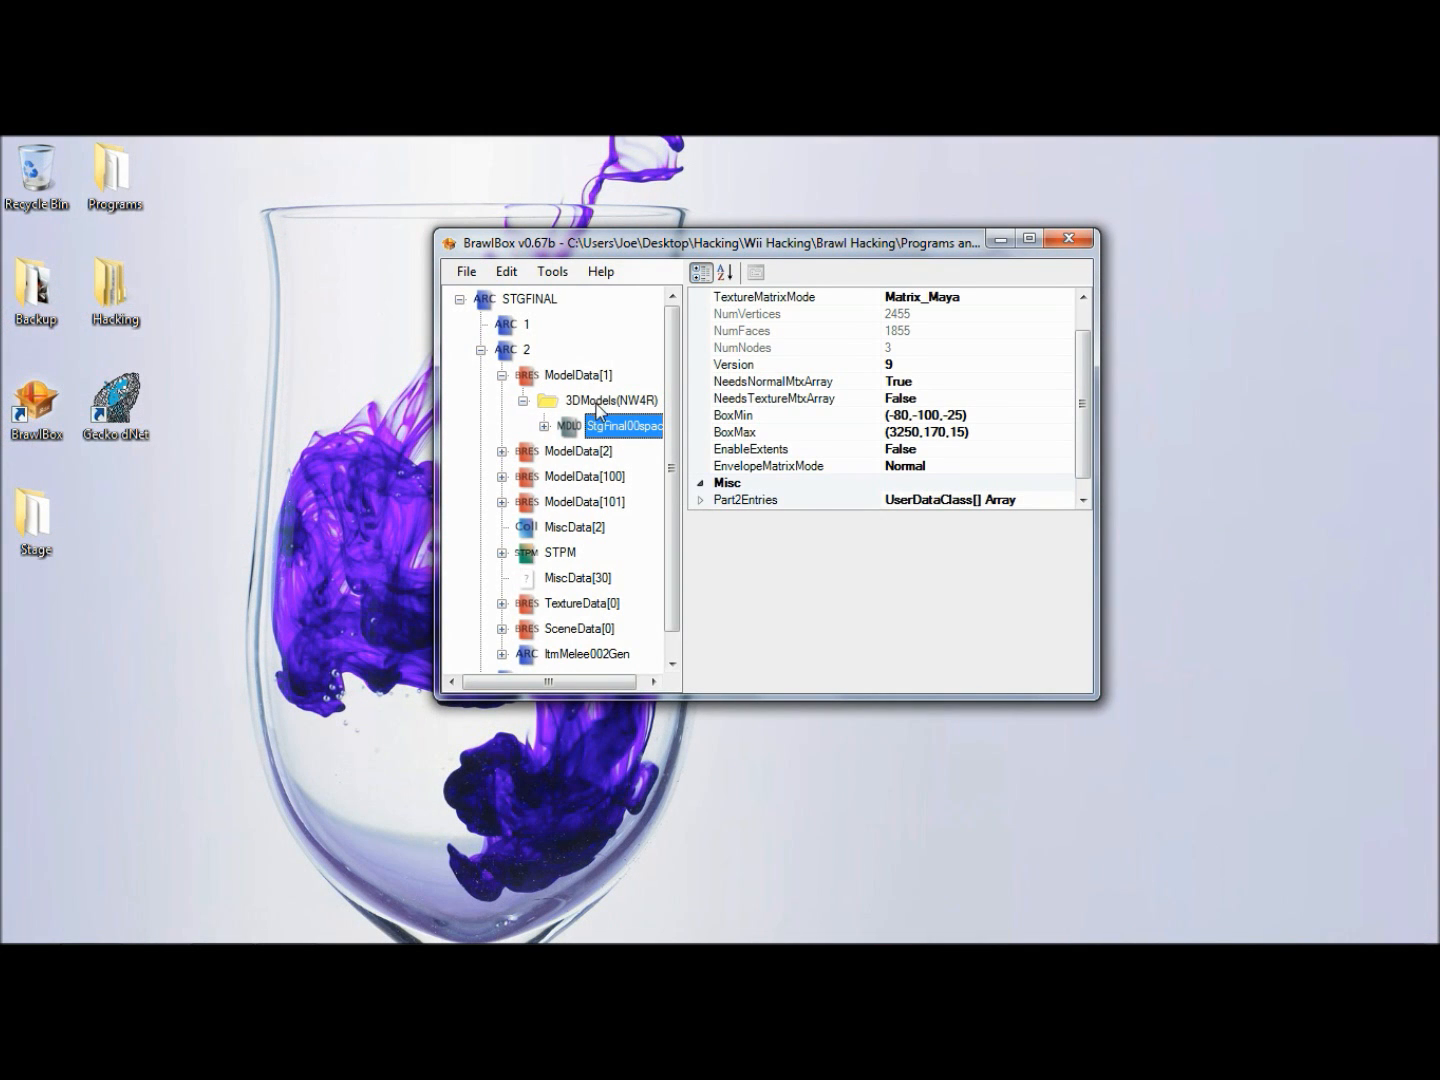
{"action": "left_click_drag", "start_coordinate": [589, 249], "coordinate": [608, 259]}
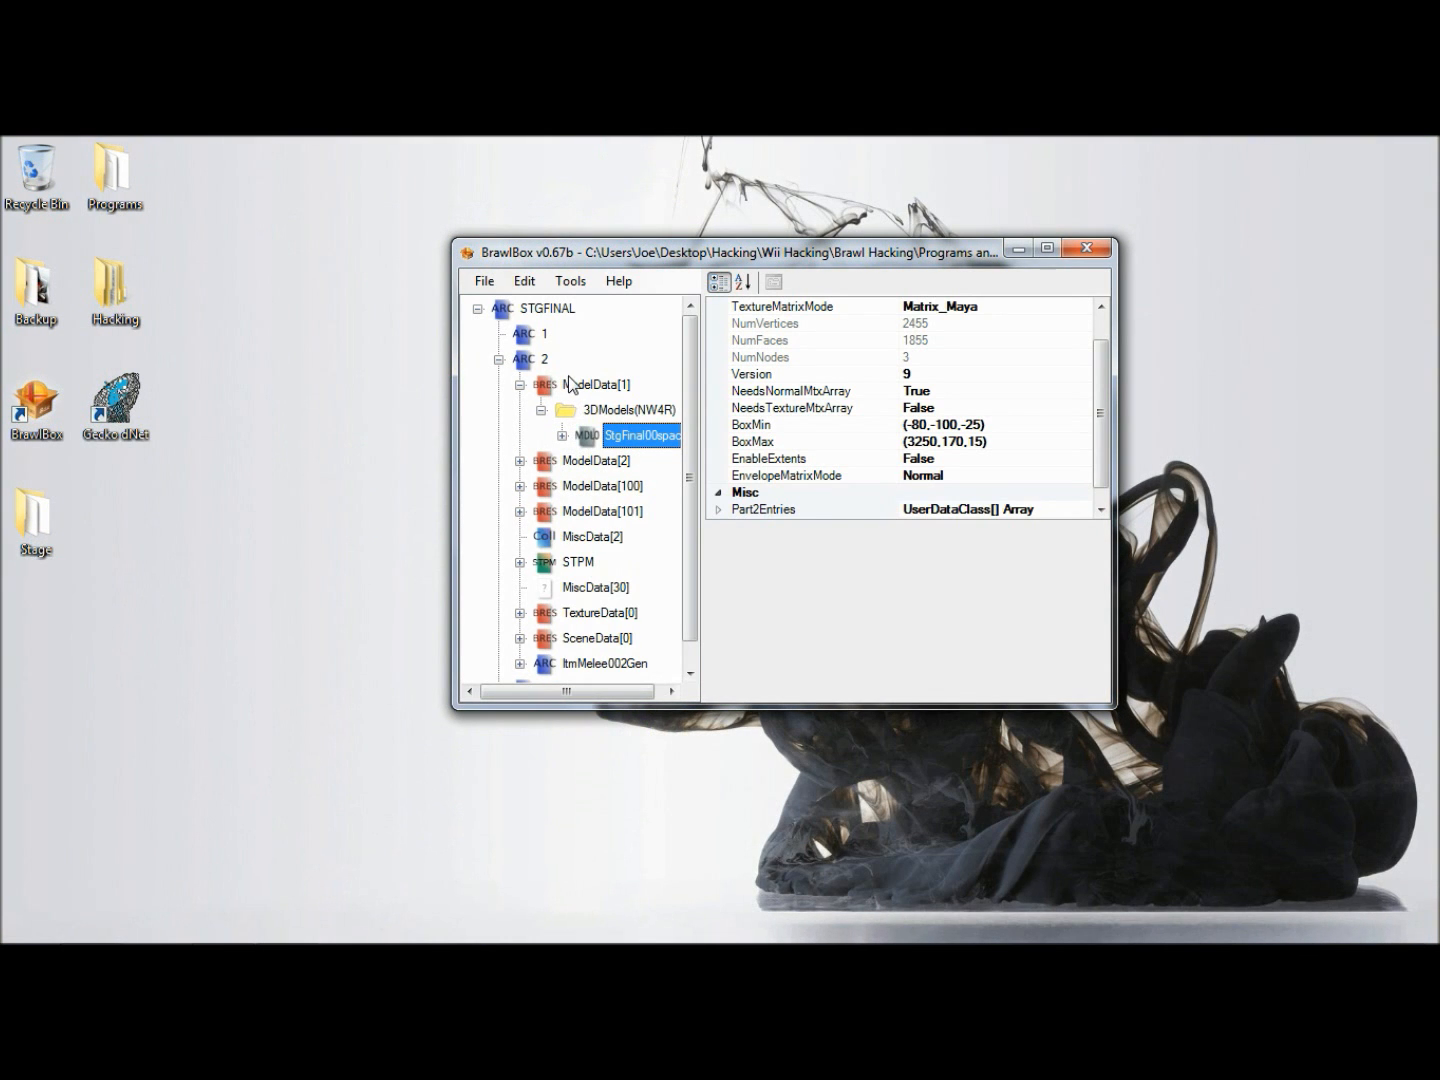
- Import the 390_UZU.chr0 model animation from the Tutorial Stage Models folder into ModelData[1], and collapse the AnmChr(NW4R) group
{"action": "left_click", "coordinate": [572, 385]}
{"action": "right_click", "coordinate": [572, 385]}
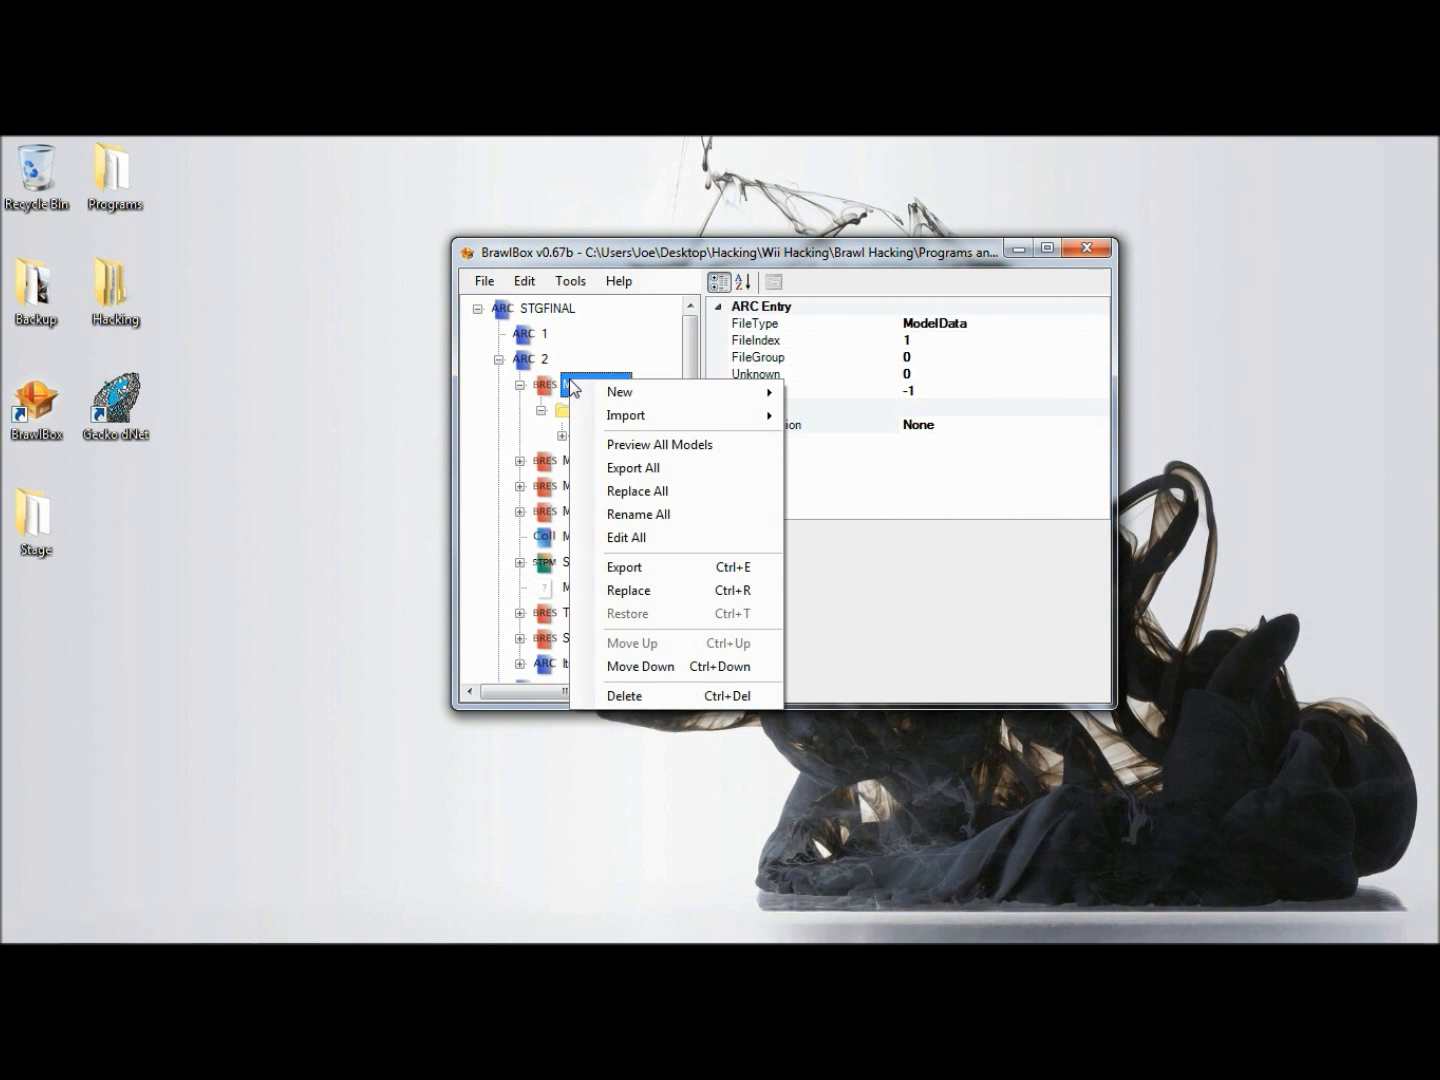
{"action": "mouse_move", "coordinate": [762, 418]}
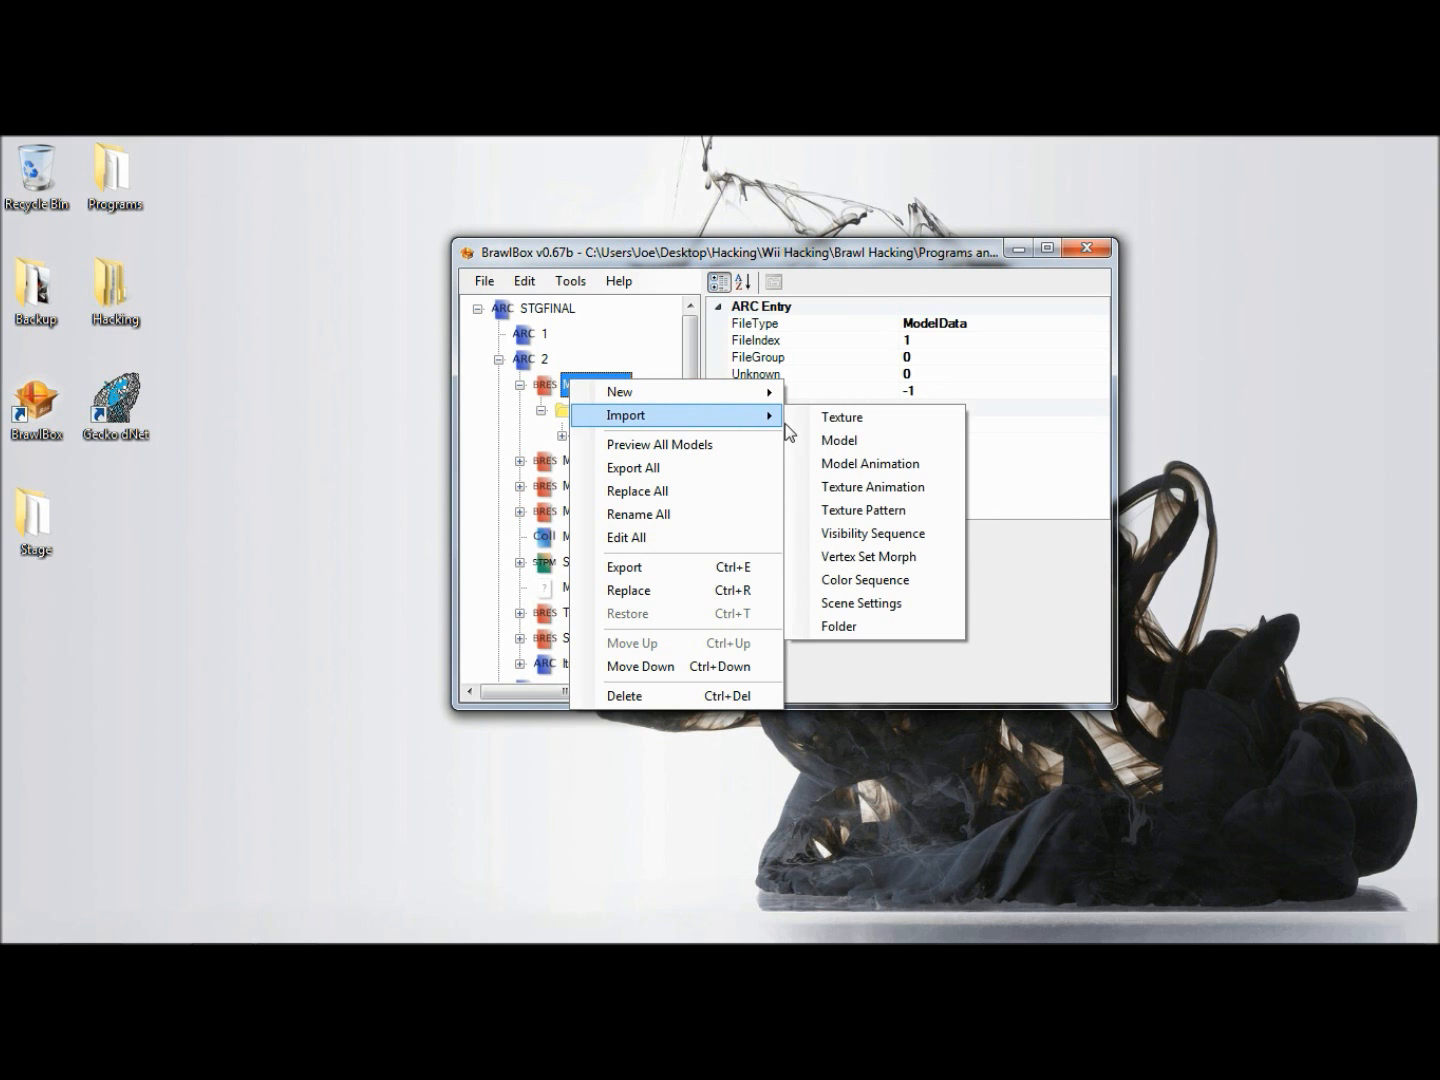
{"action": "left_click", "coordinate": [866, 464]}
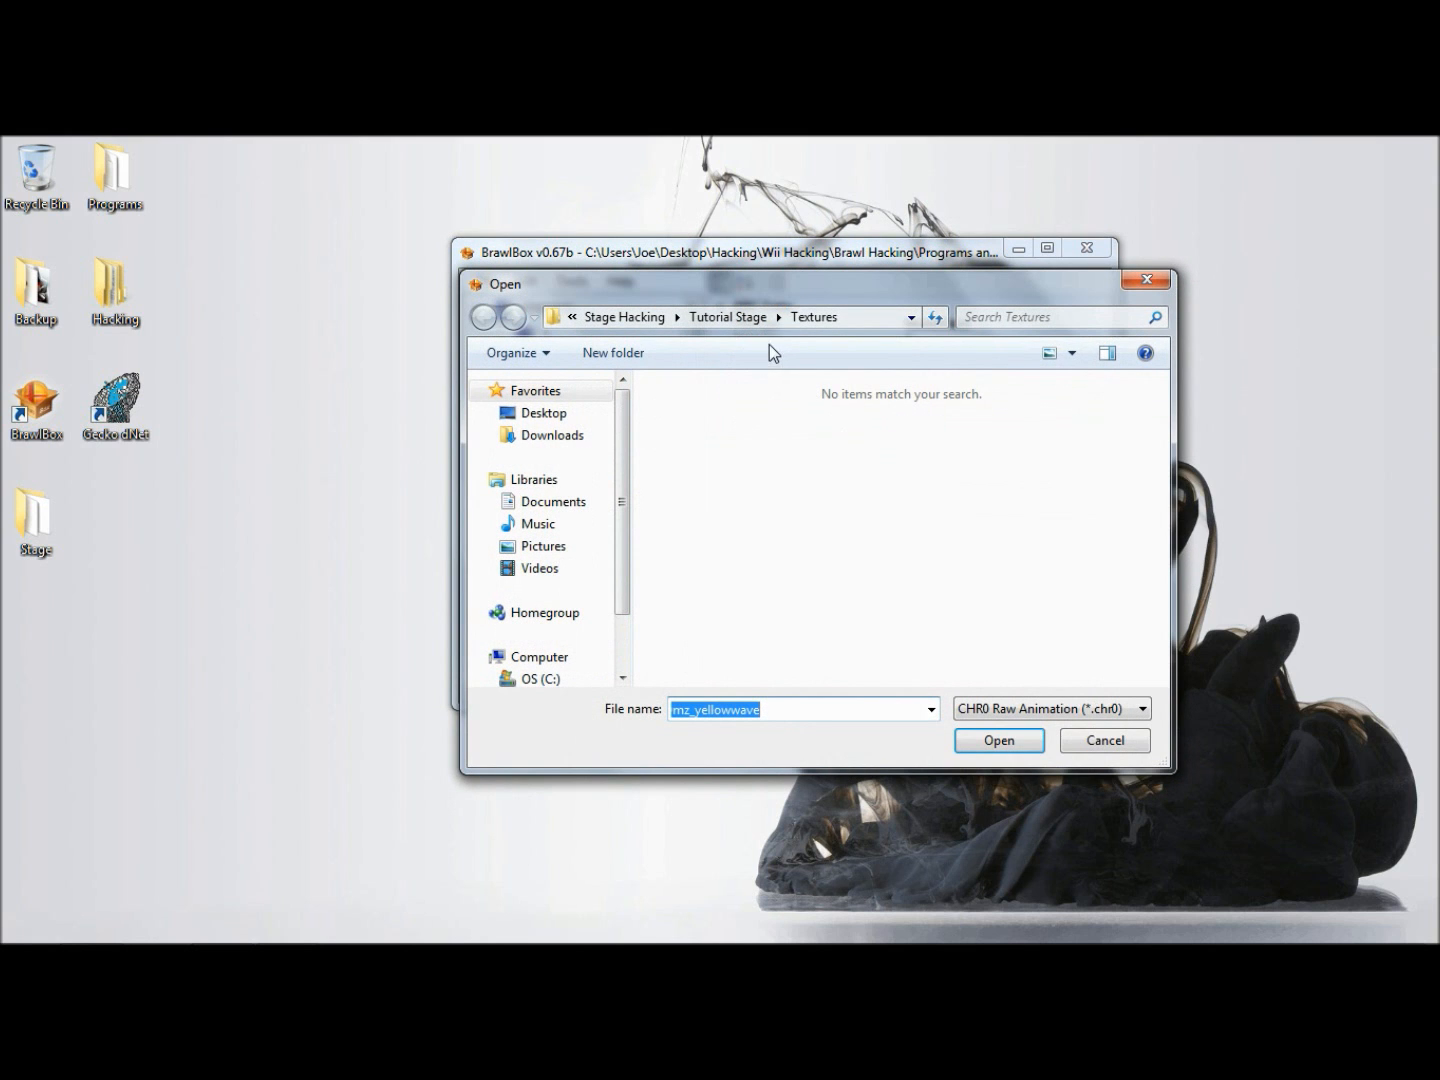
{"action": "left_click", "coordinate": [728, 317]}
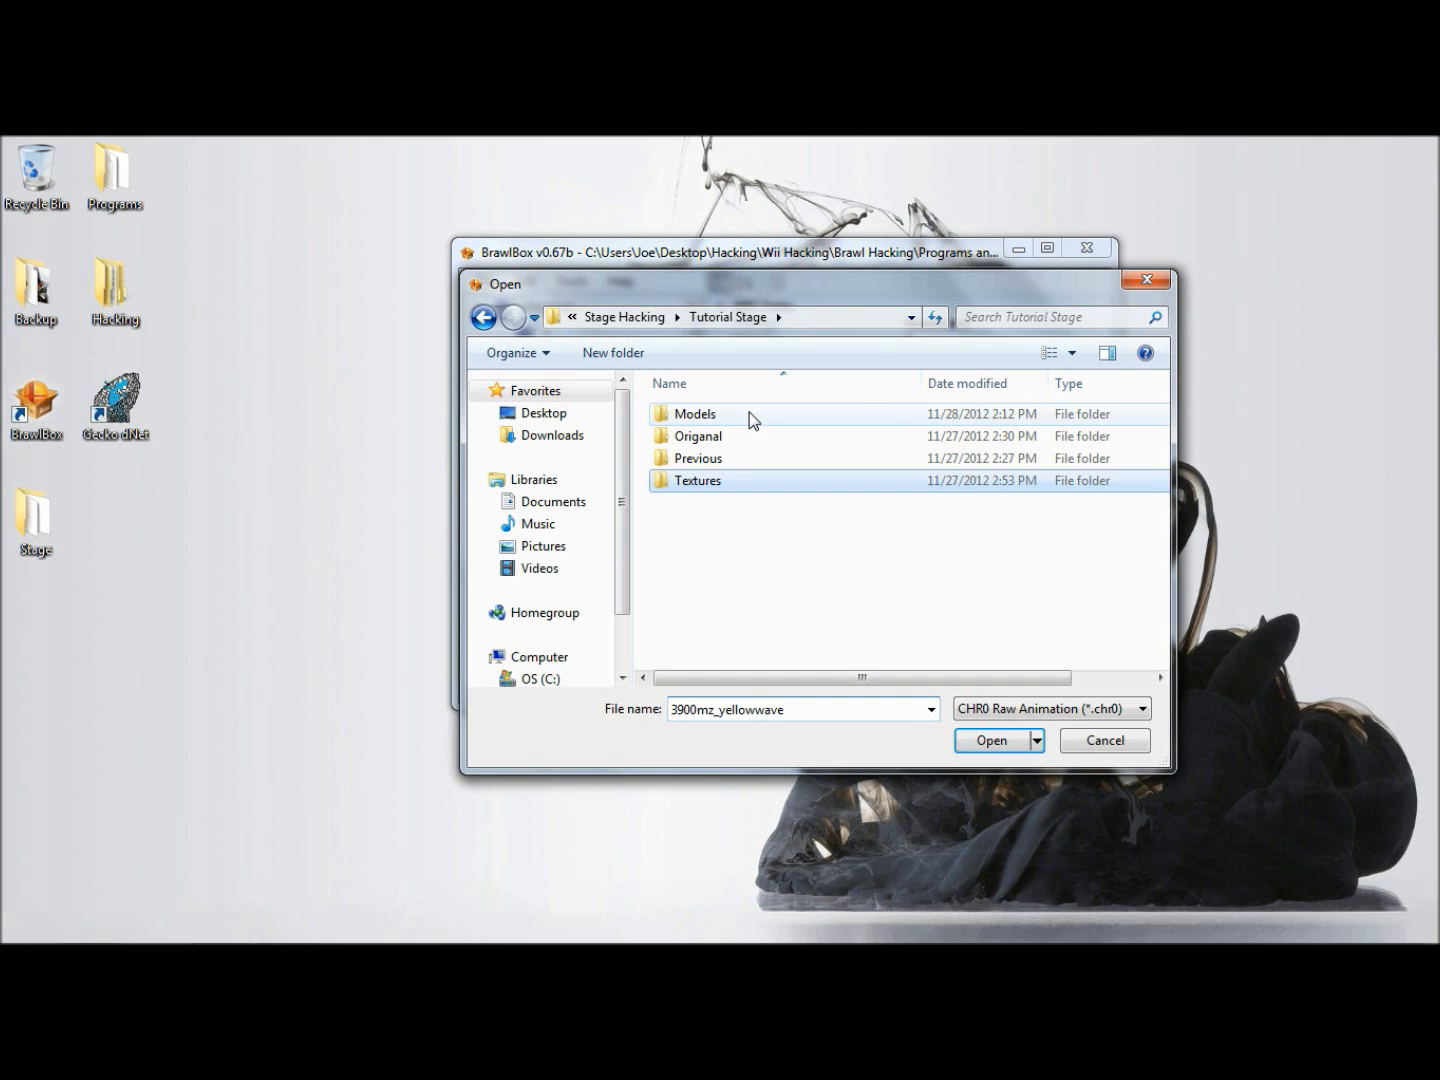
{"action": "double_click", "coordinate": [749, 413]}
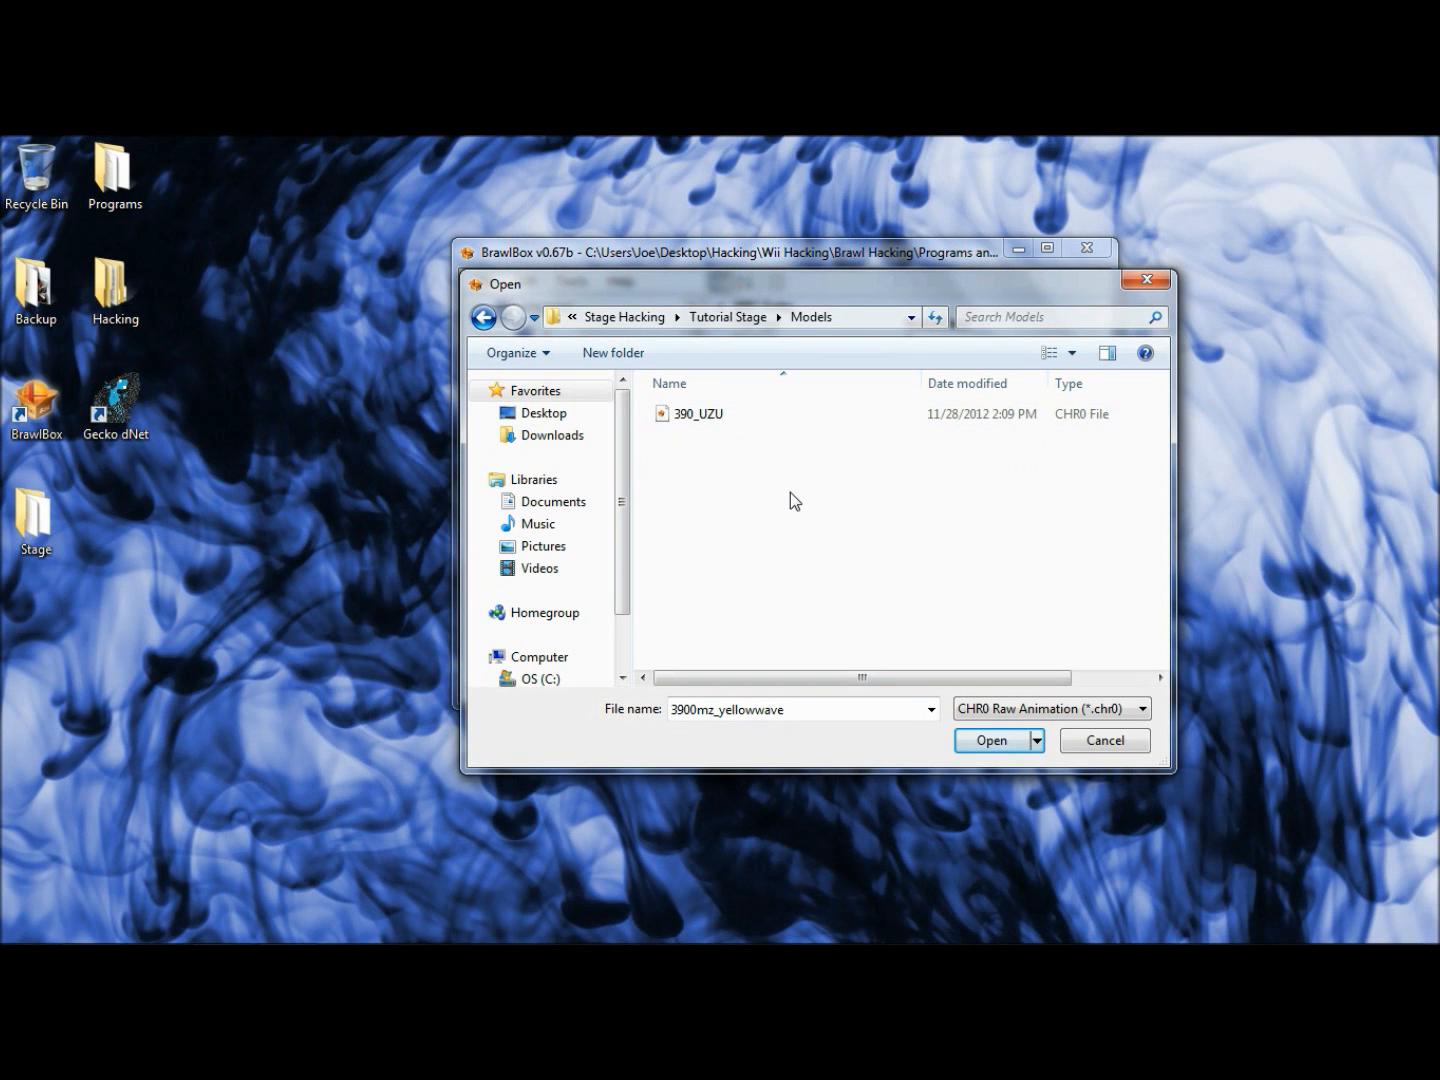
{"action": "left_click", "coordinate": [770, 412]}
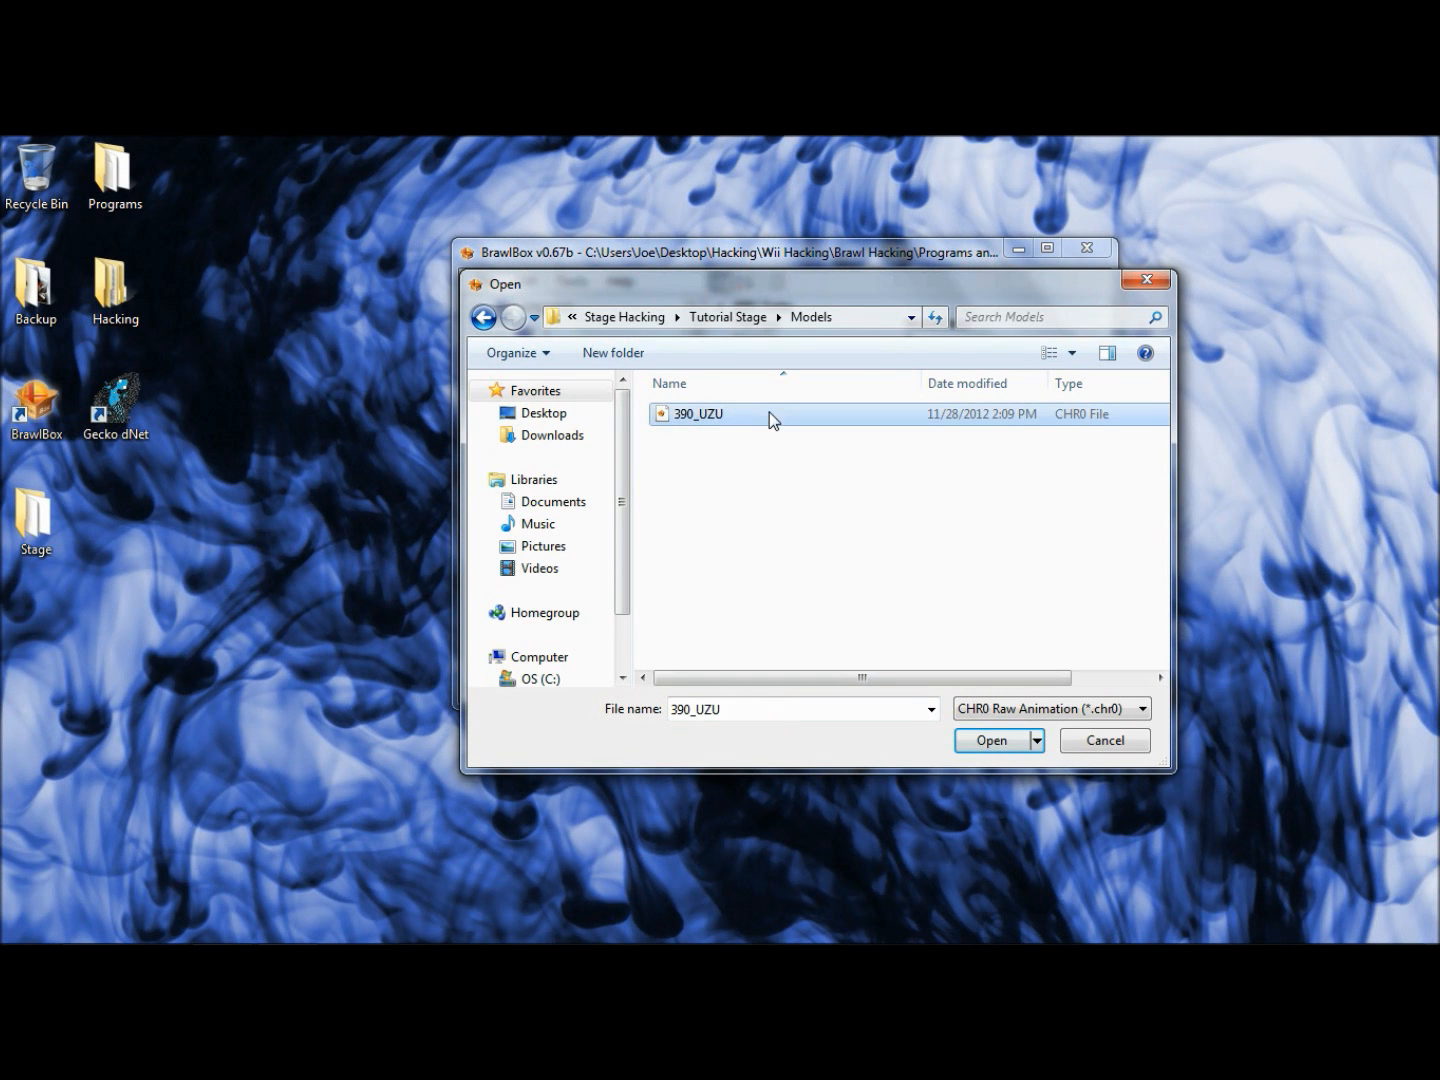
{"action": "left_click_drag", "start_coordinate": [831, 295], "coordinate": [861, 324]}
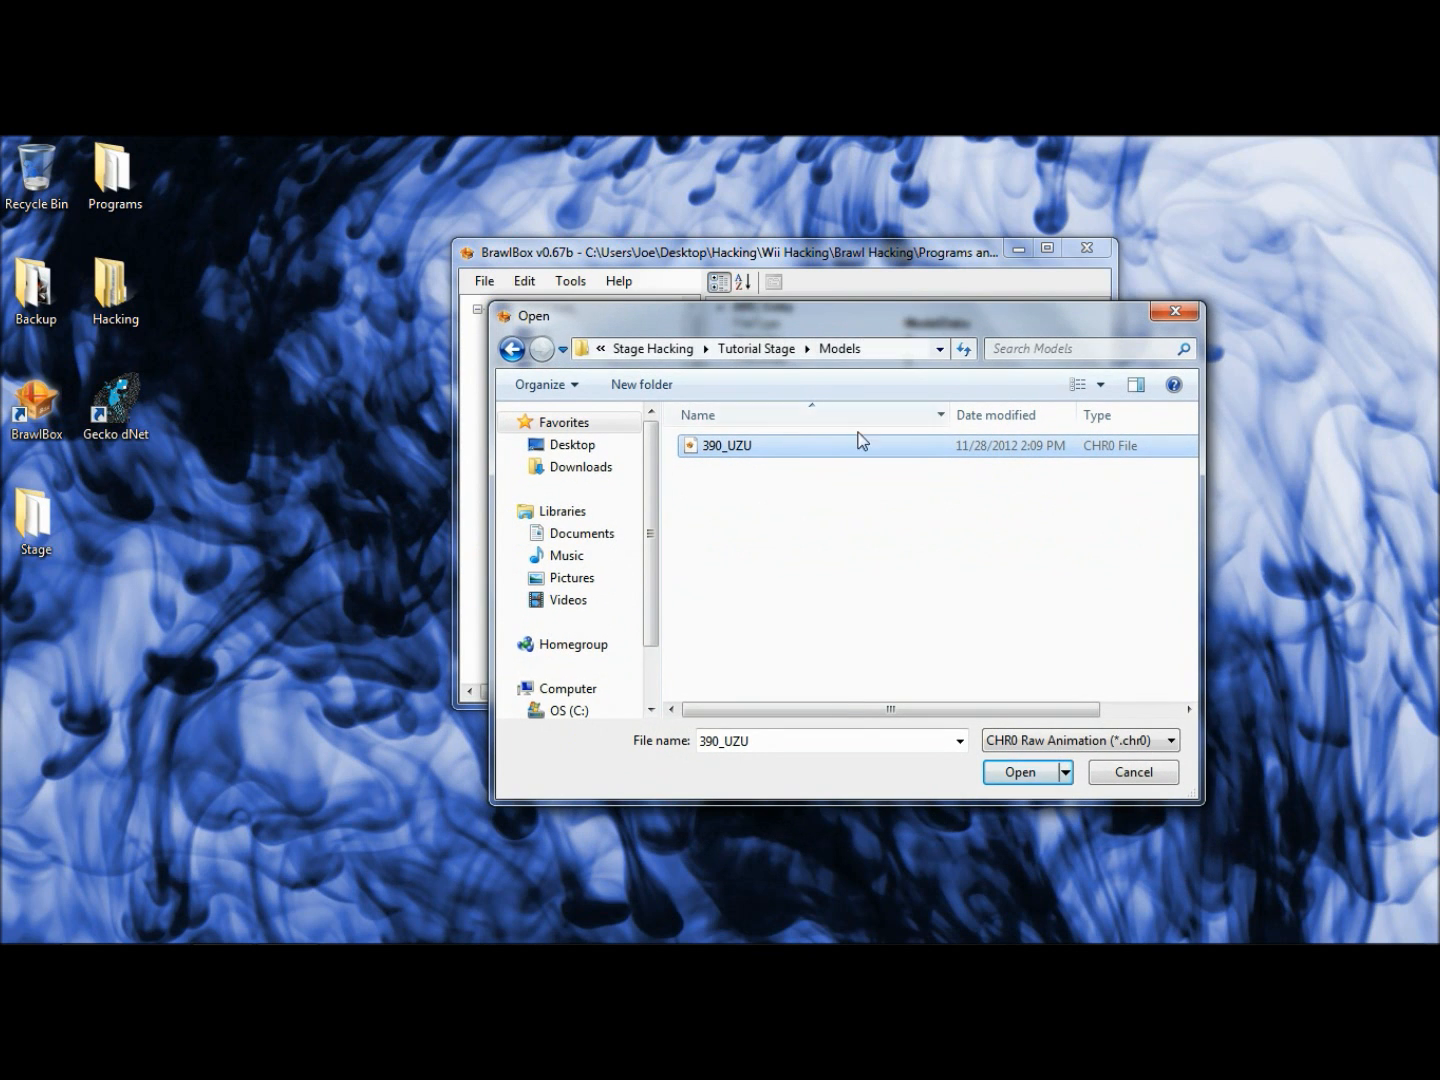
{"action": "left_click", "coordinate": [1021, 771]}
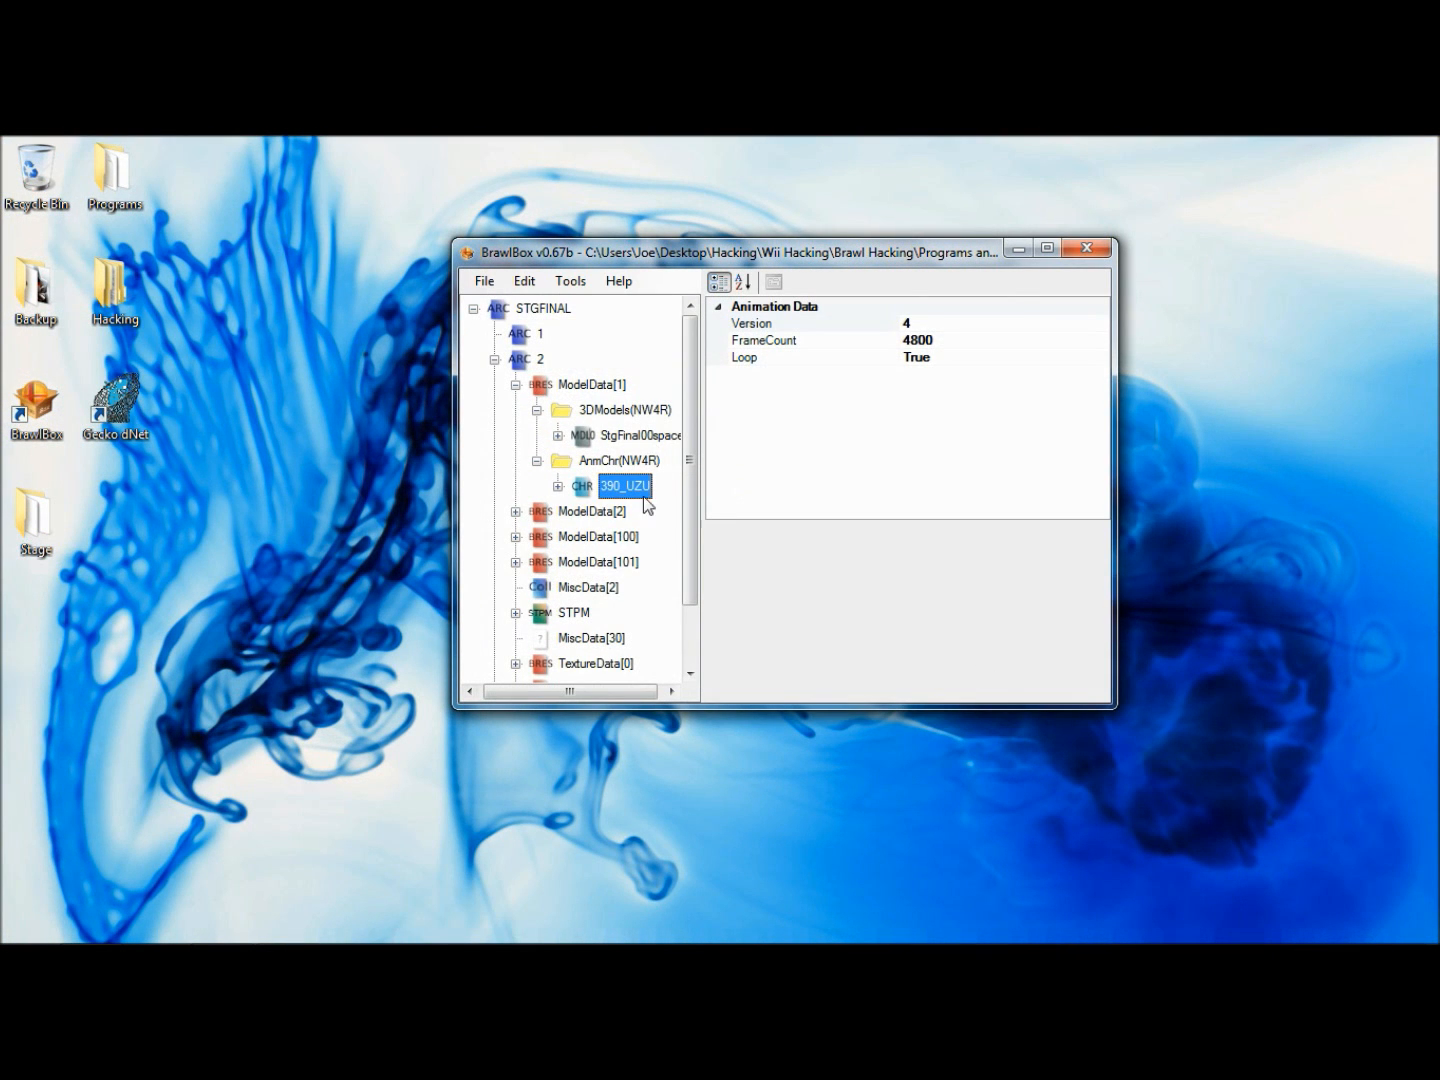
{"action": "left_click", "coordinate": [536, 462]}
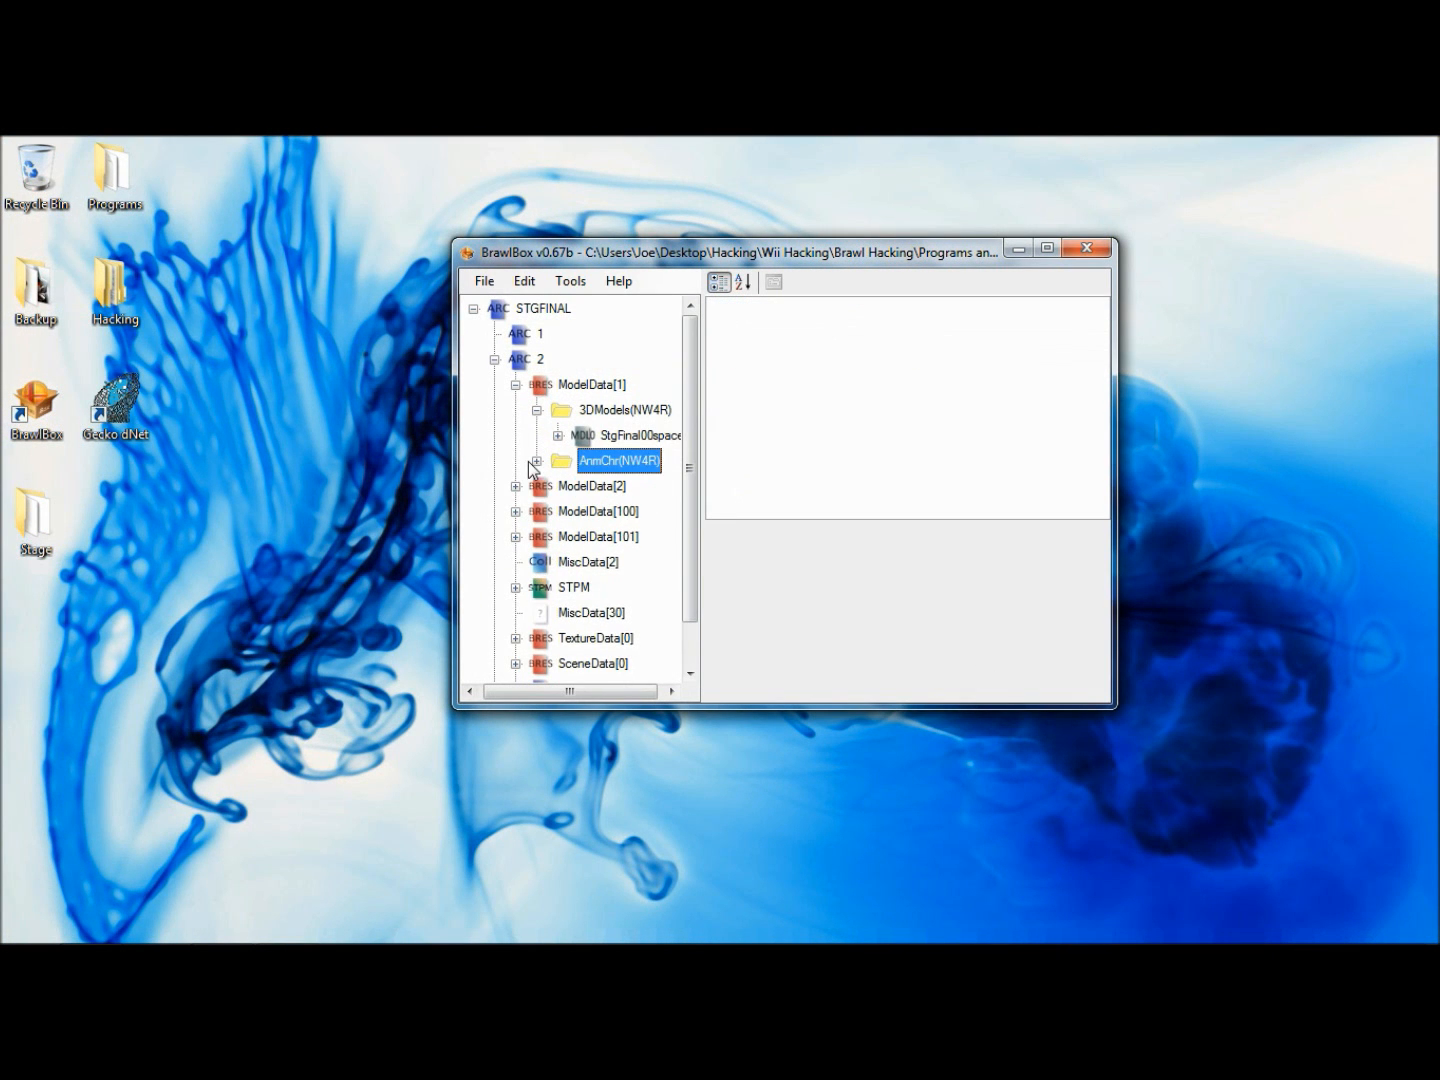
- Preview the StgFinal00space model, play and stop its 390_UZU animation, and close the model editor
{"action": "right_click", "coordinate": [583, 440]}
{"action": "left_click", "coordinate": [648, 451]}
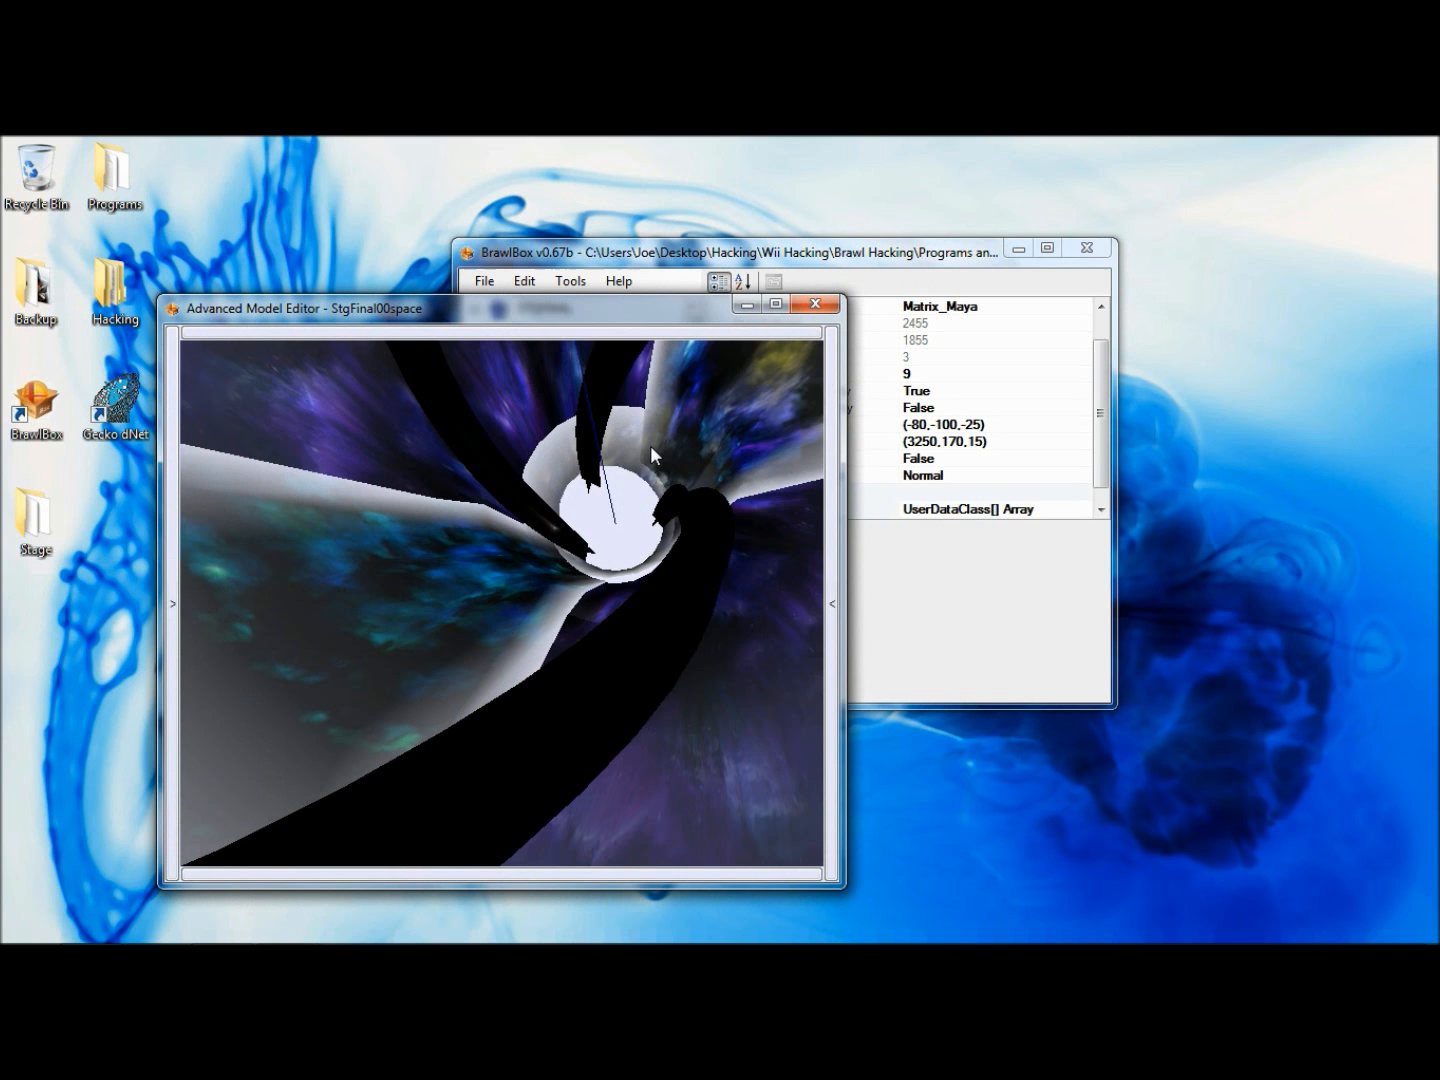
{"action": "left_click", "coordinate": [171, 491]}
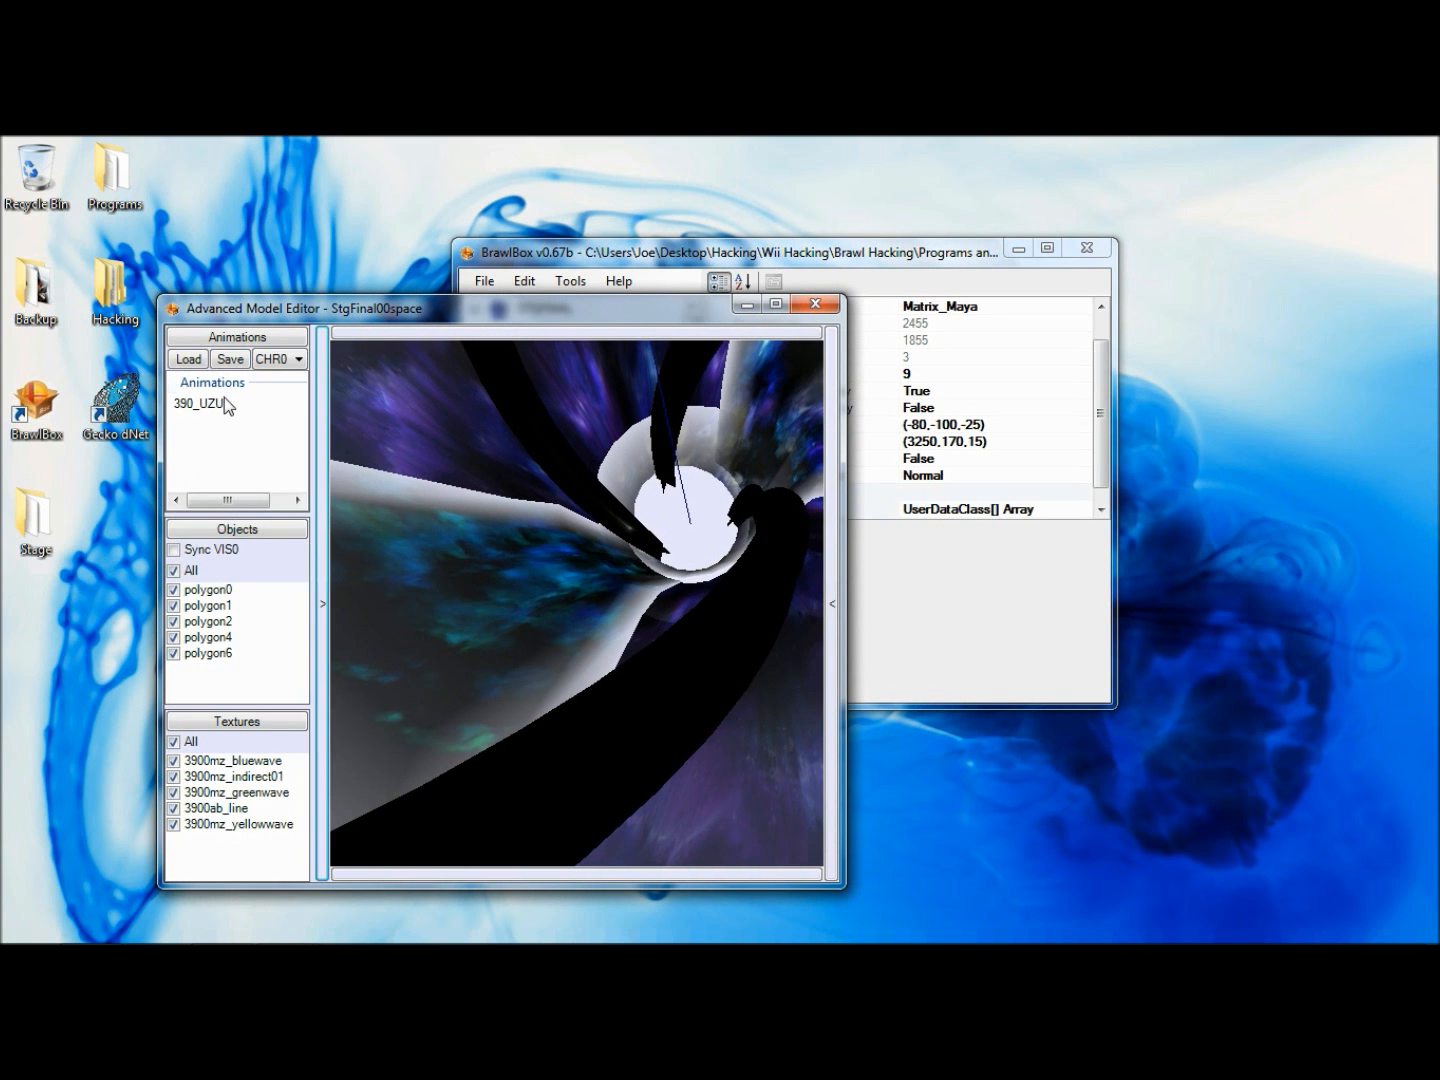
{"action": "left_click", "coordinate": [205, 404]}
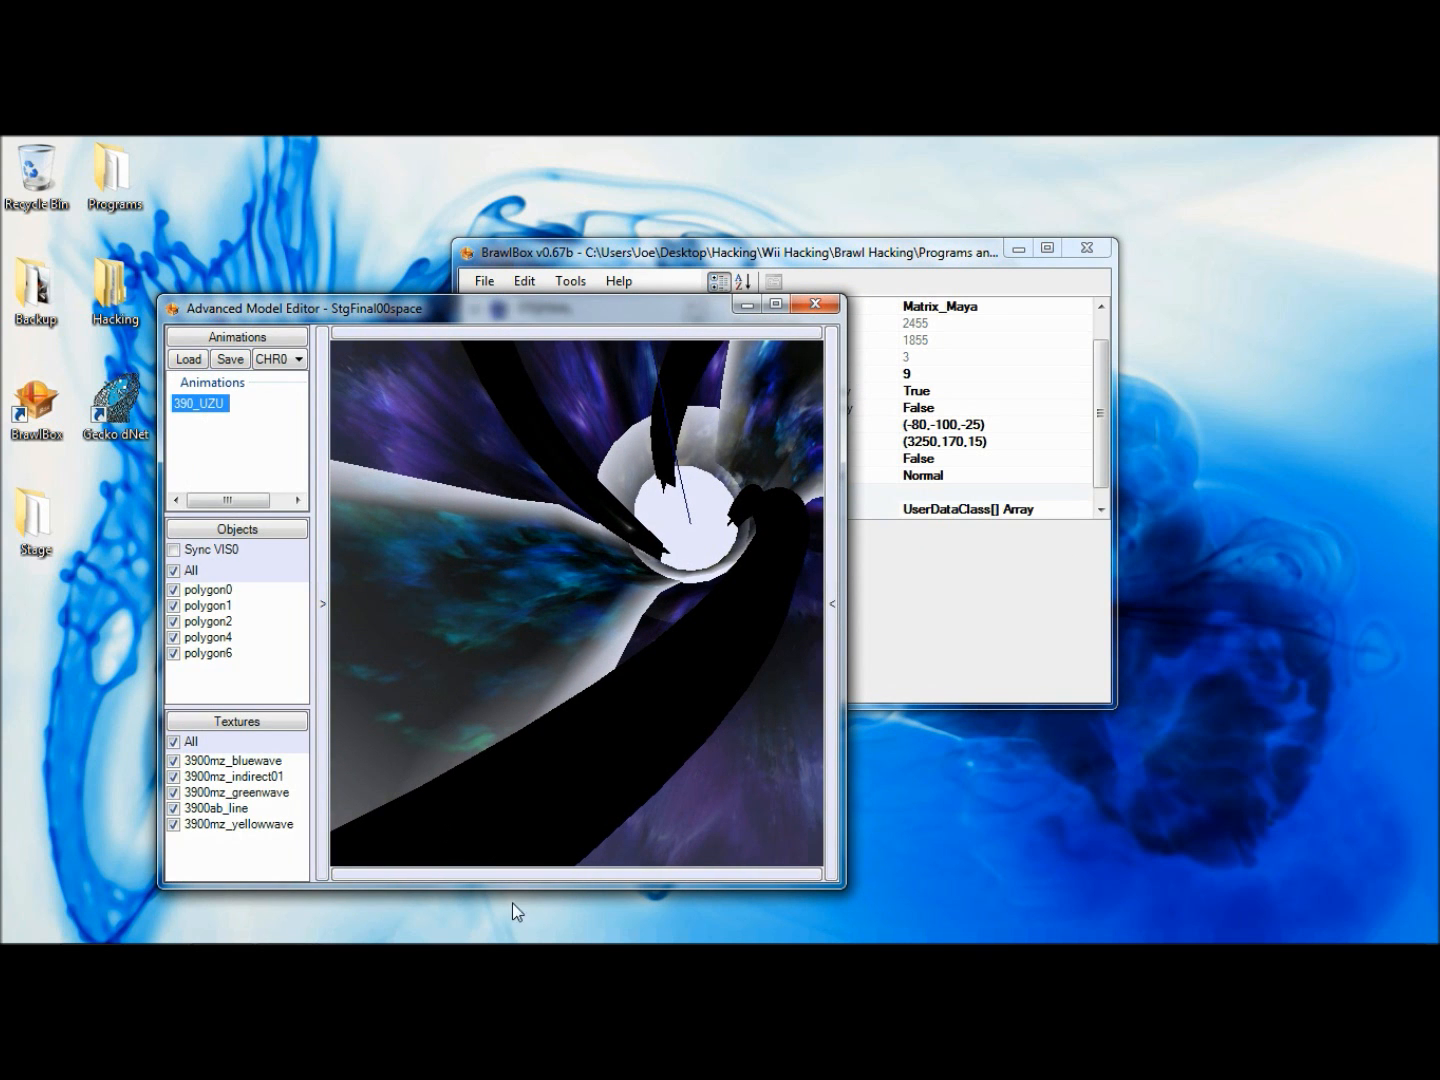
{"action": "left_click", "coordinate": [508, 876]}
{"action": "left_click_drag", "start_coordinate": [522, 877], "coordinate": [760, 877]}
{"action": "left_click", "coordinate": [734, 825]}
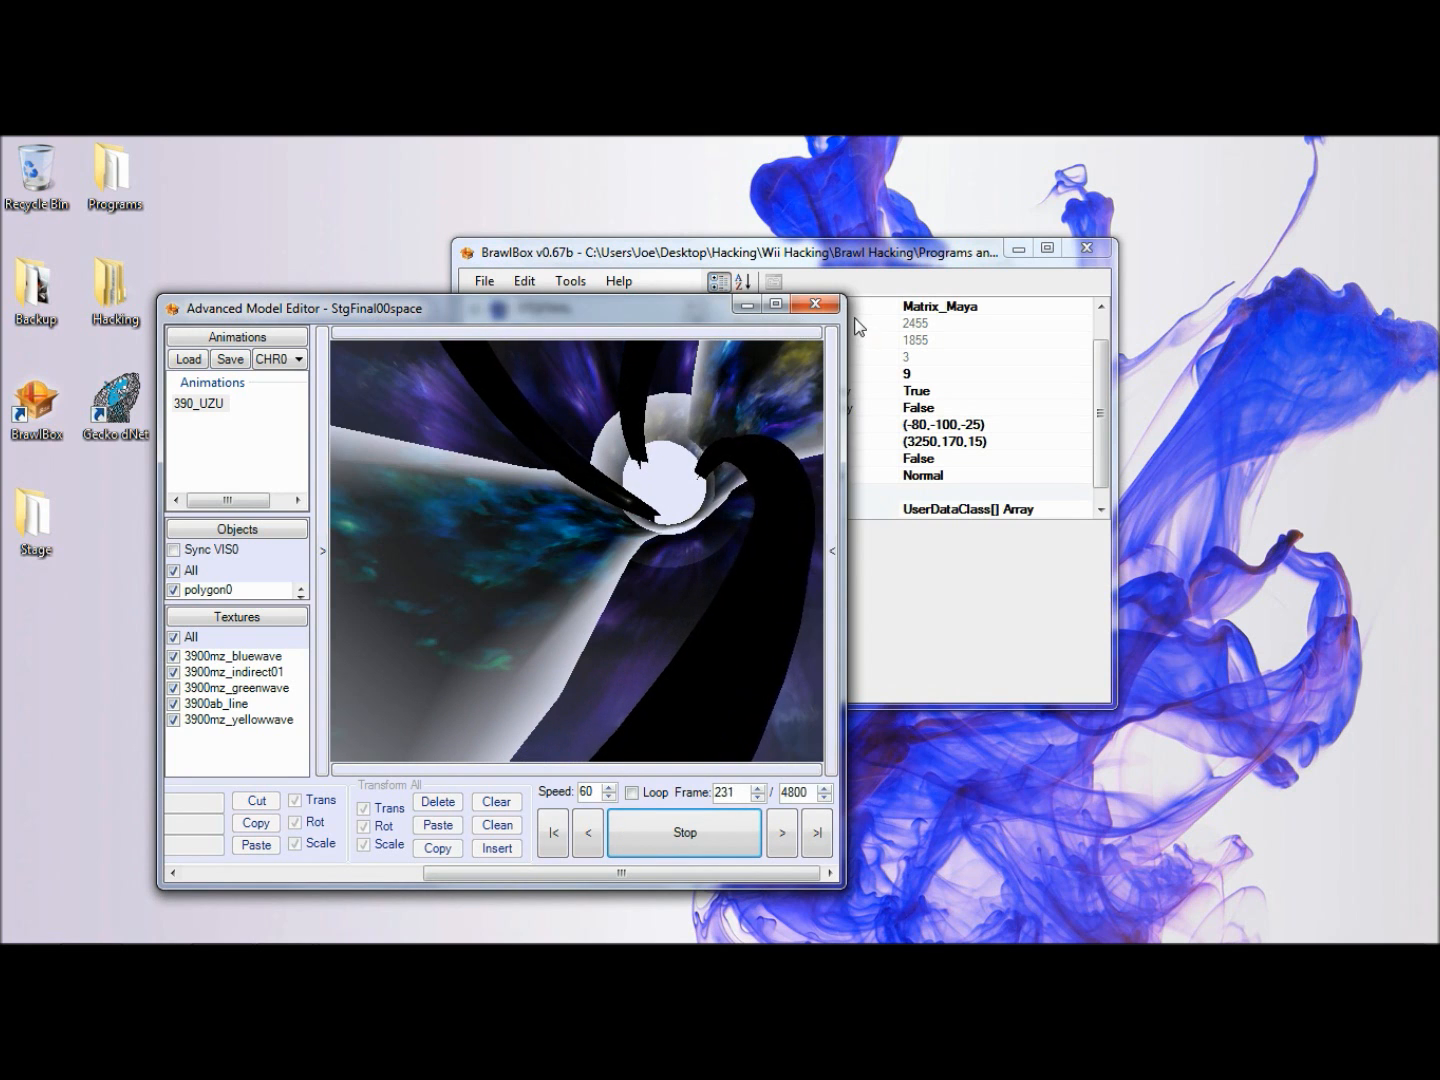
{"action": "left_click", "coordinate": [661, 823]}
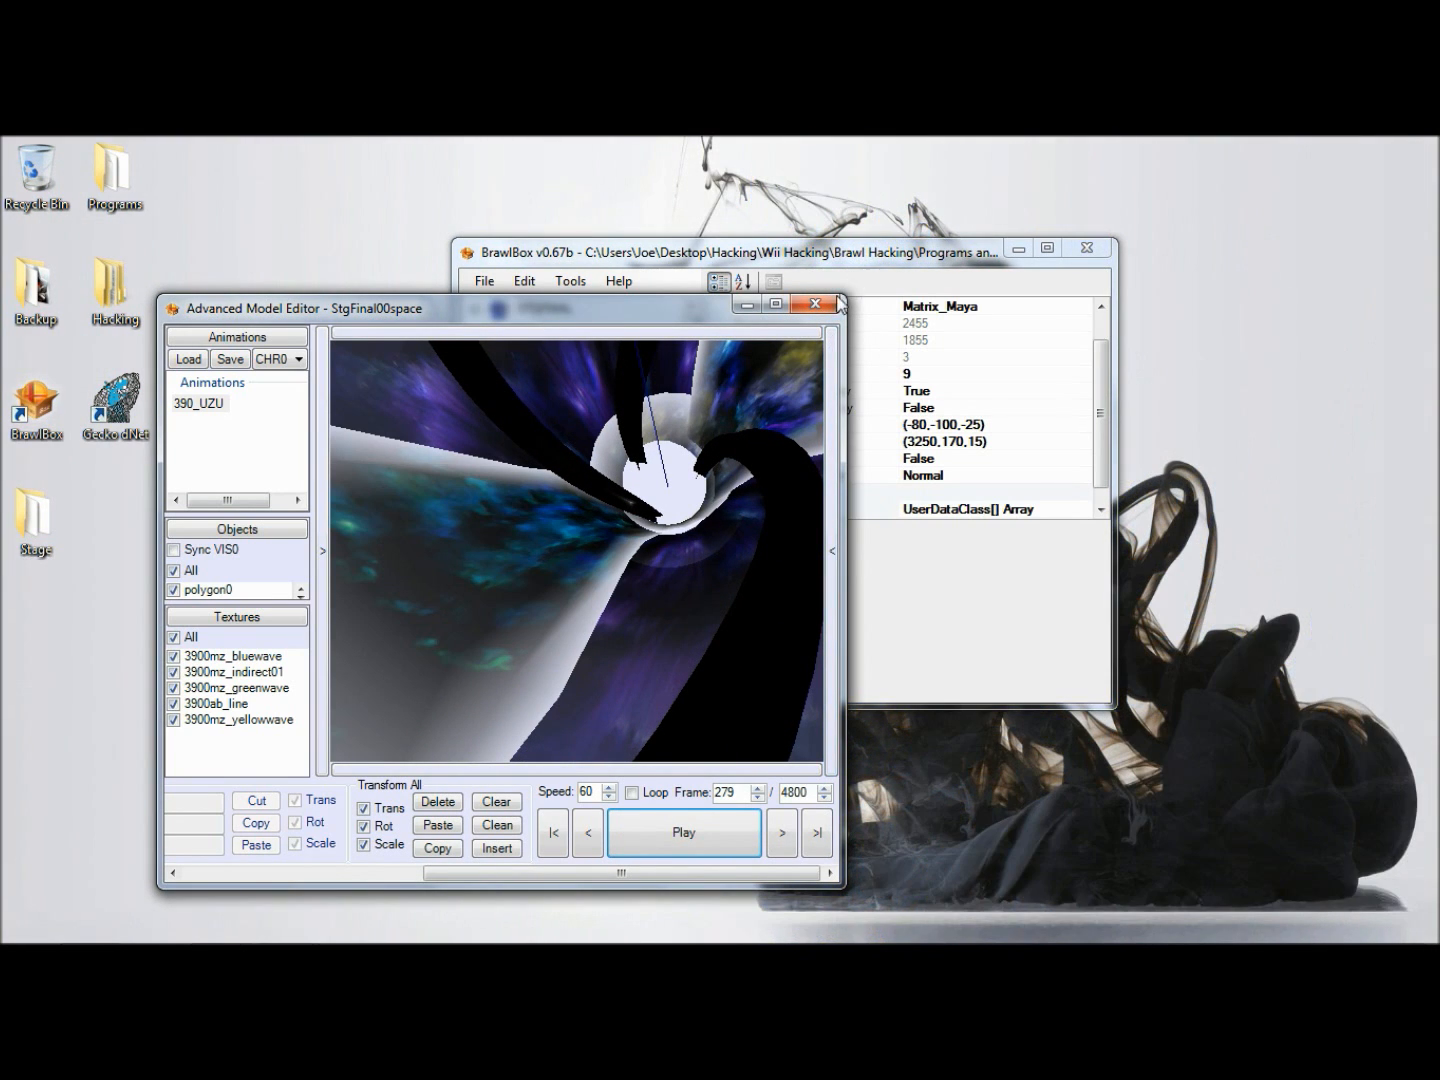
{"action": "left_click", "coordinate": [833, 303]}
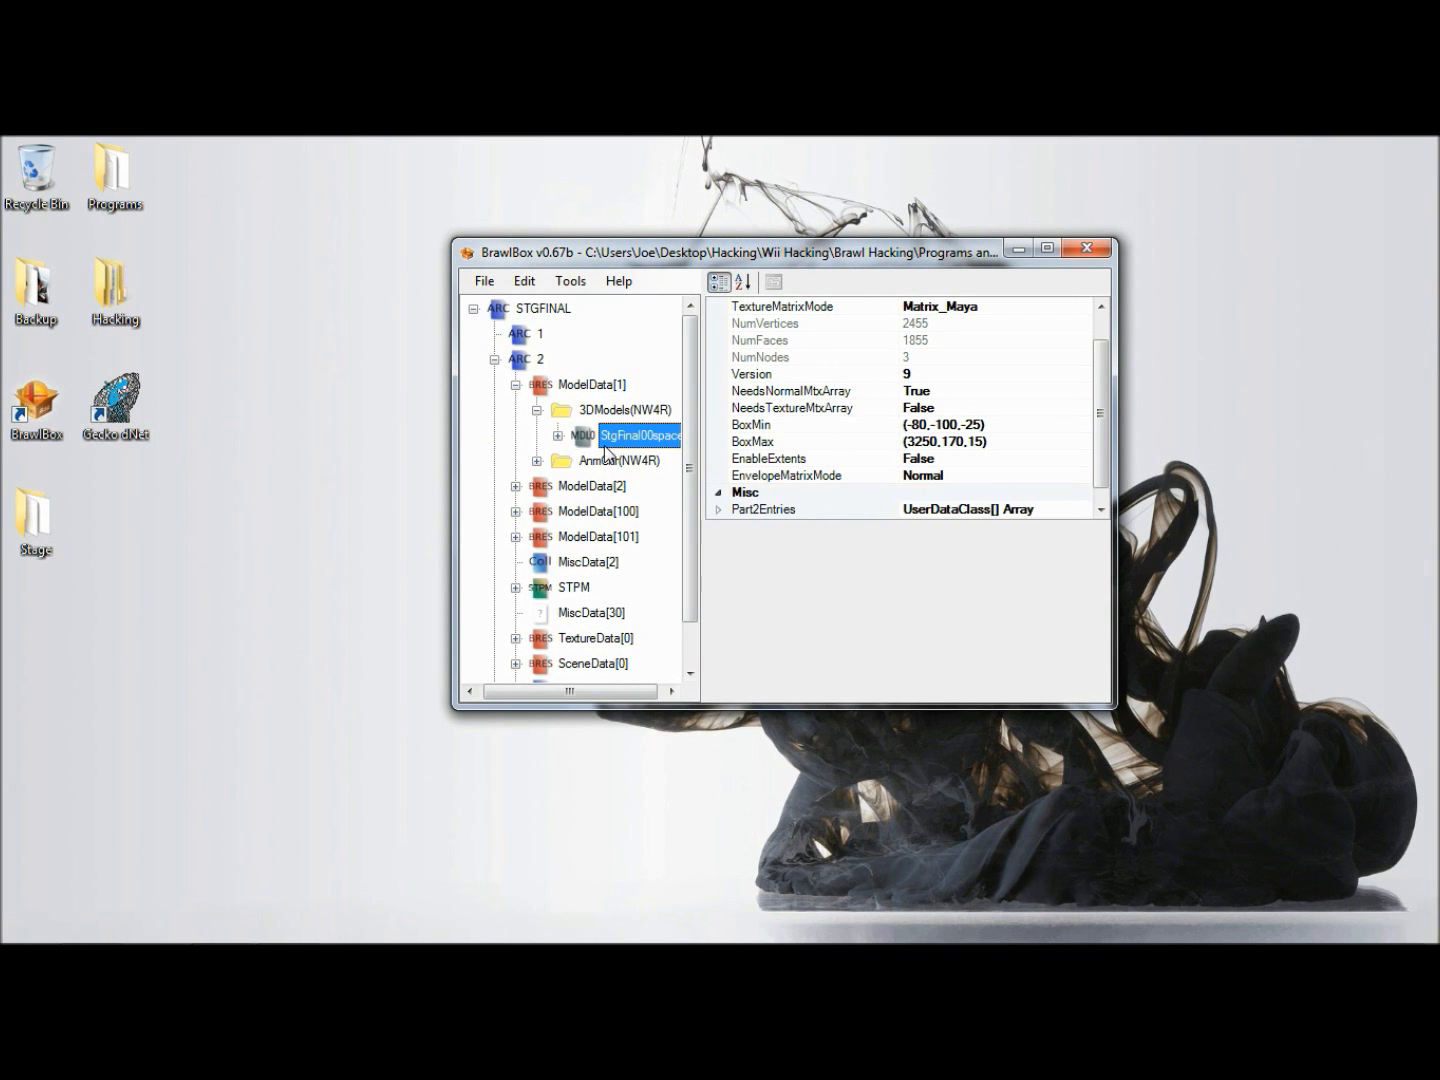
- Check the contents of the AnmChr(NW4R) group, and collapse both groups and ModelData[1]
{"action": "left_click", "coordinate": [603, 461]}
{"action": "key", "text": "Right"}
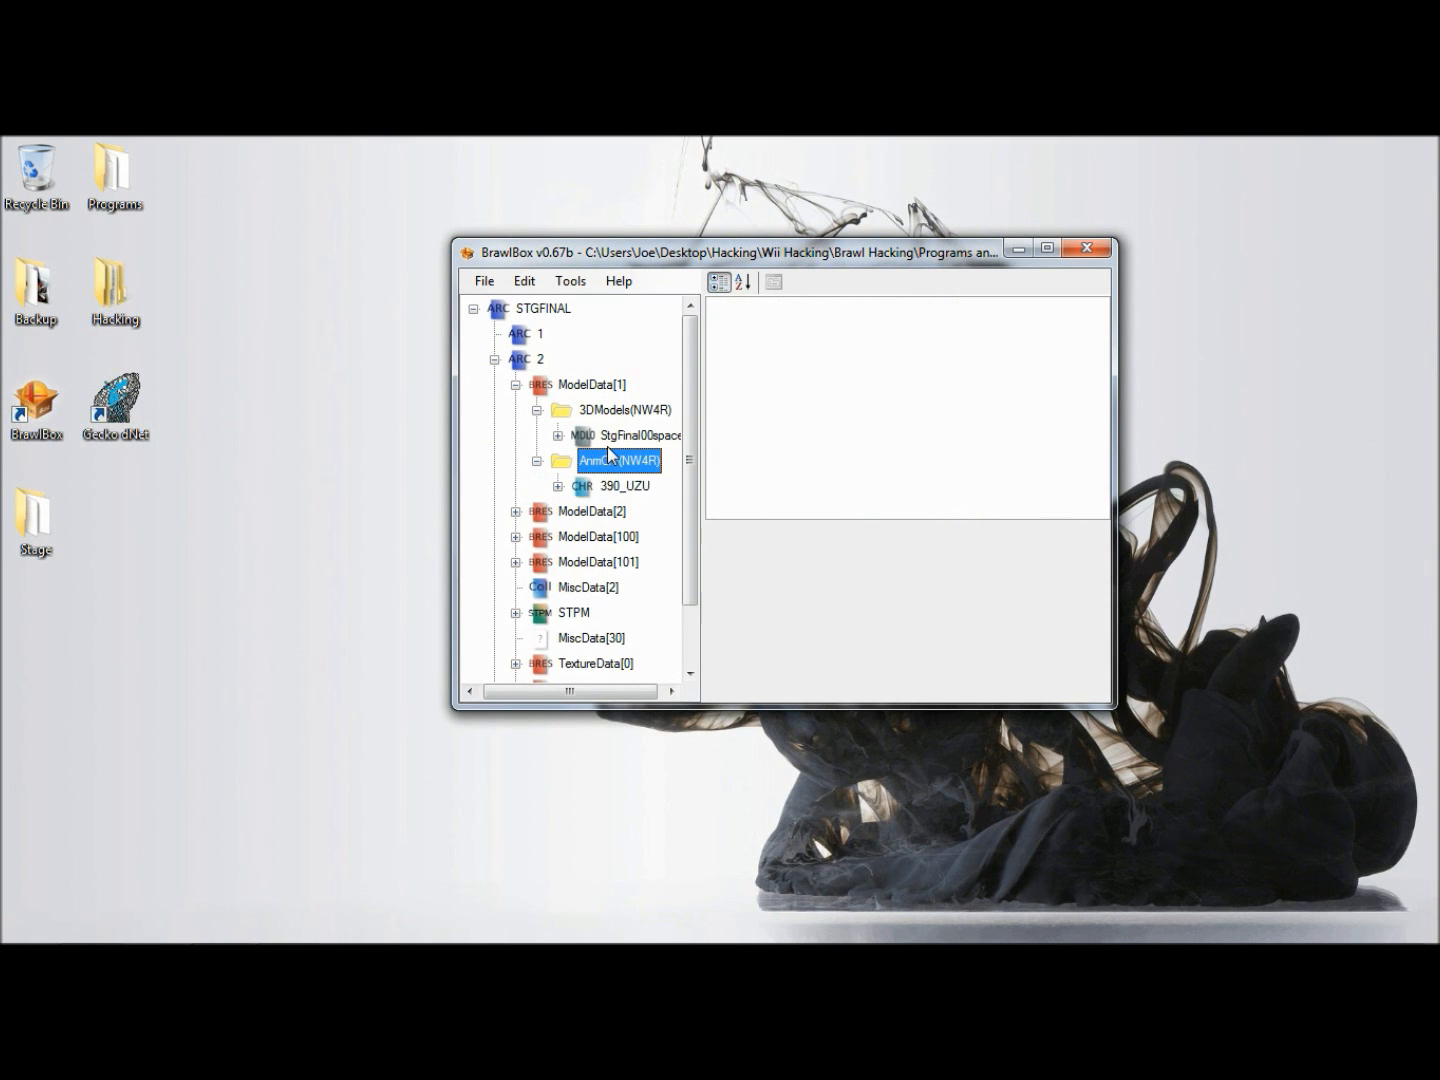
{"action": "key", "text": "Down"}
{"action": "key", "text": "Left"}
{"action": "key", "text": "Left"}
{"action": "key", "text": "Left"}
{"action": "key", "text": "Down"}
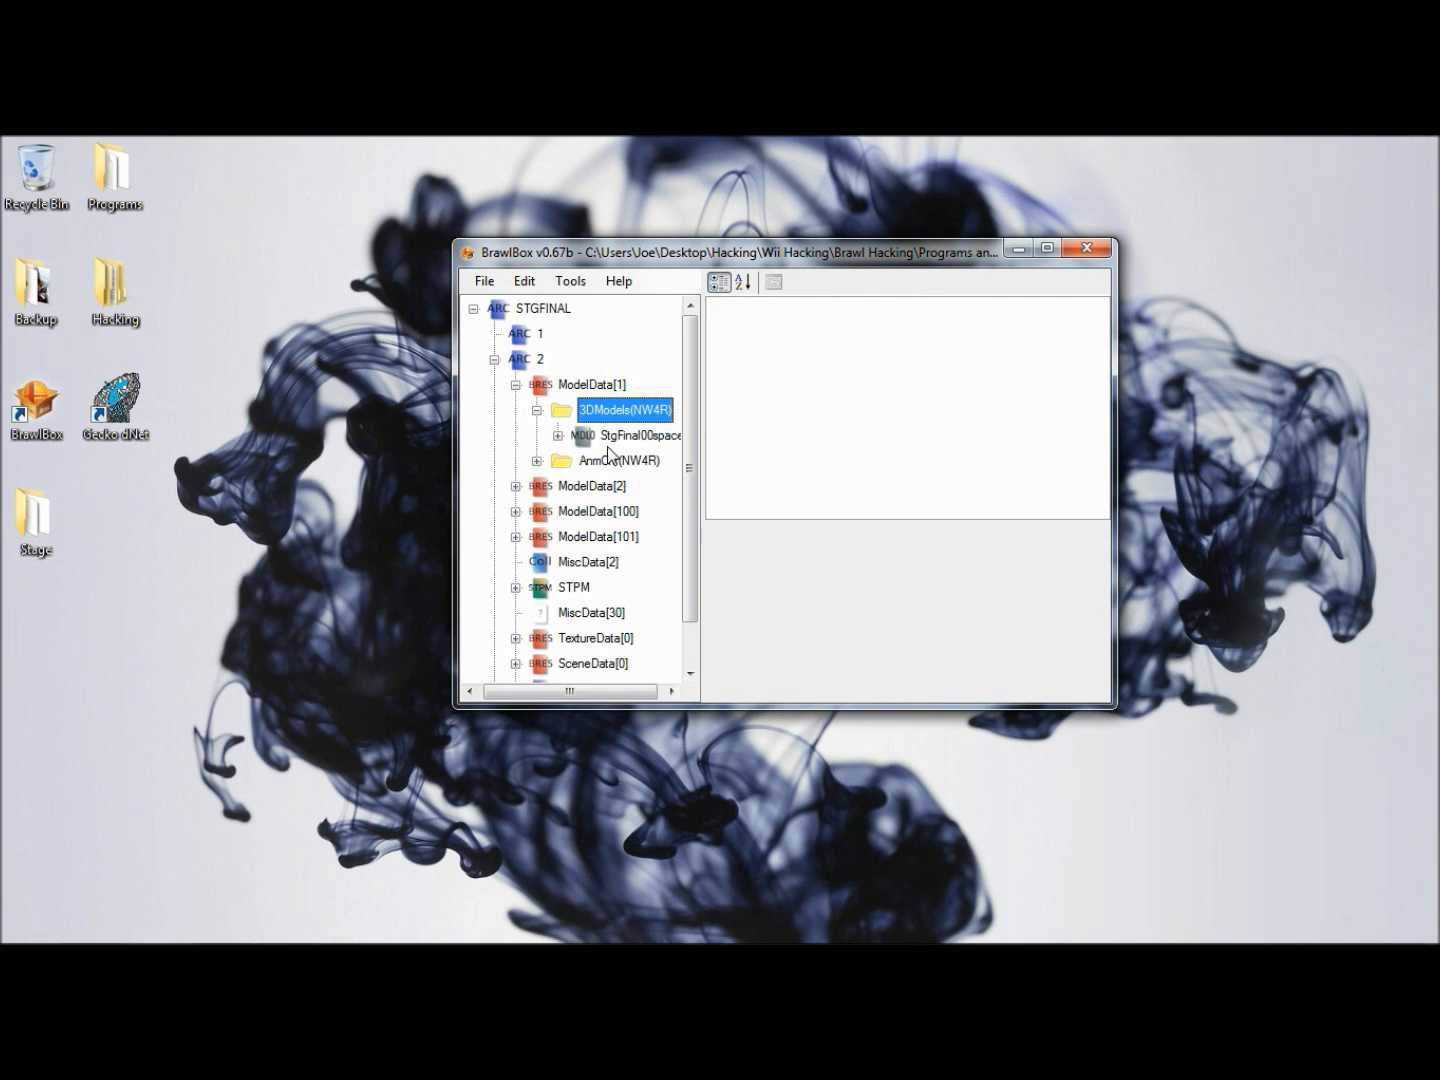
{"action": "key", "text": "Left"}
{"action": "key", "text": "Left"}
{"action": "key", "text": "Left"}
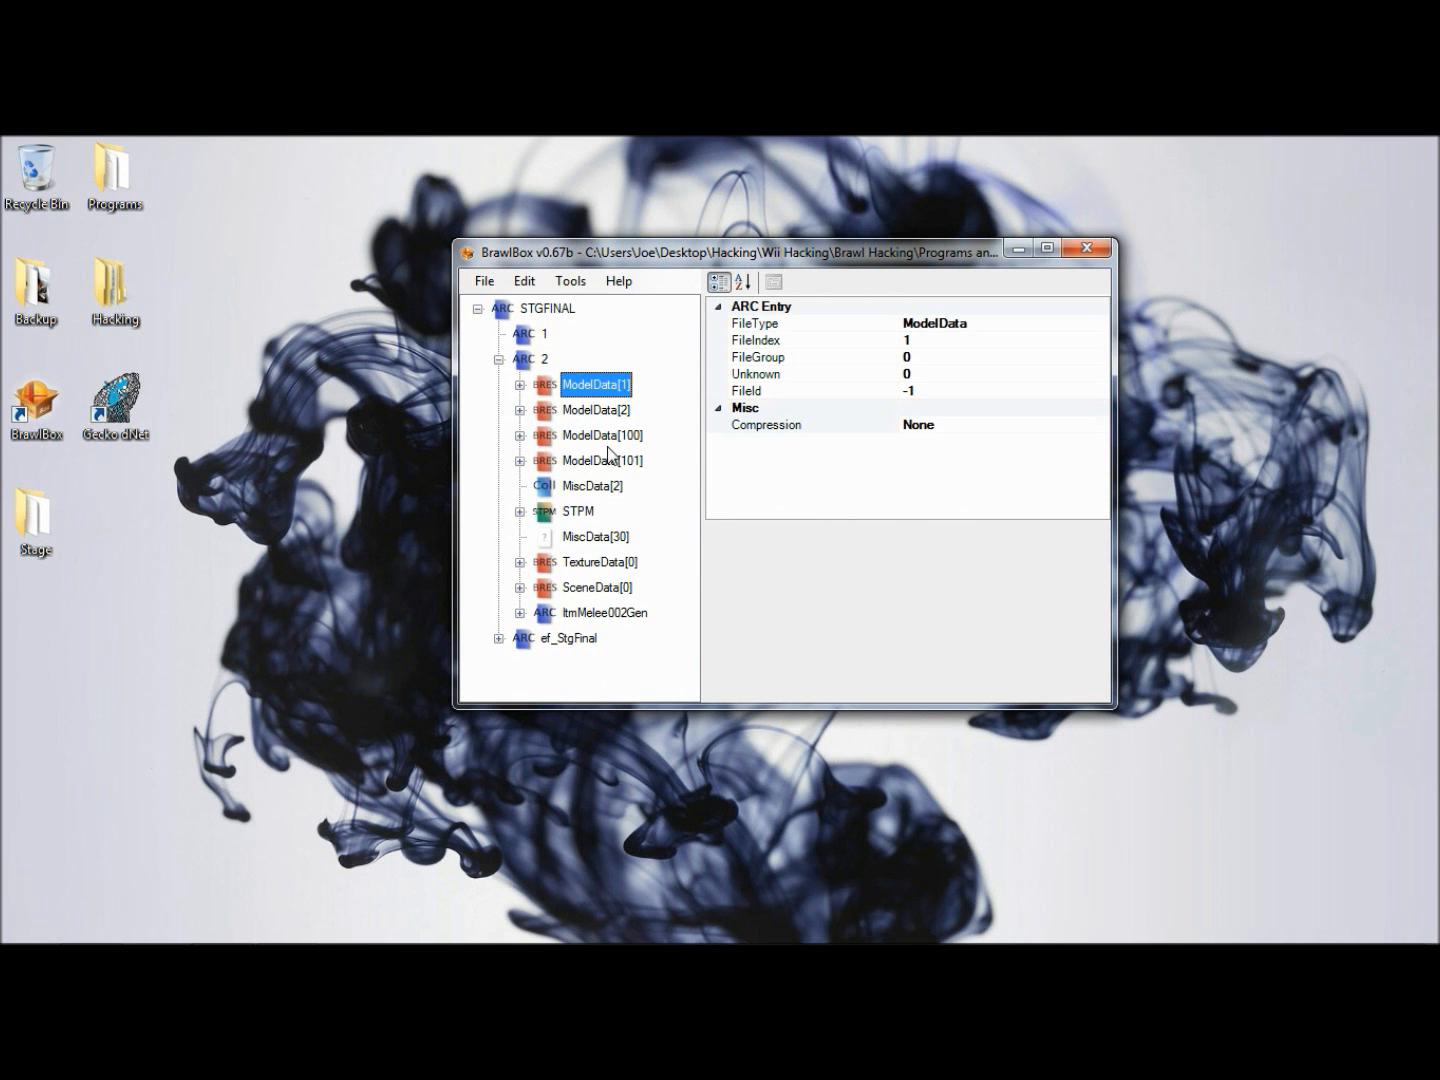
- Expand ModelData[1] and import the 390_UZU.srt0 texture animation from the Models folder into it
{"action": "key", "text": "Right"}
{"action": "key", "text": "Down"}
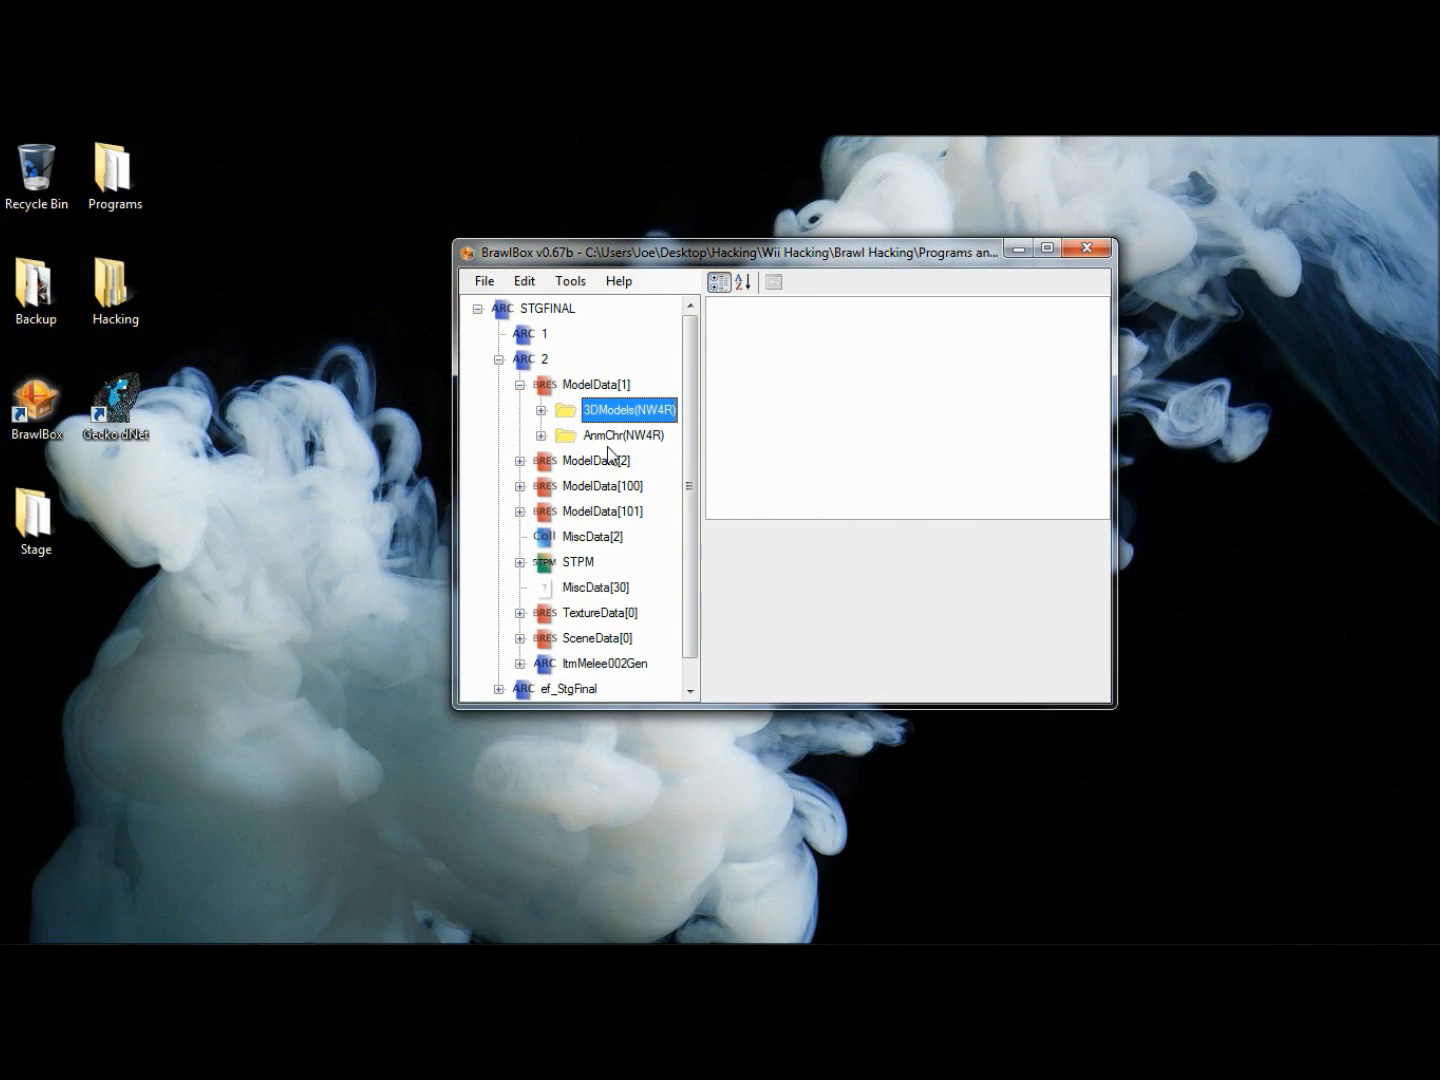
{"action": "left_click", "coordinate": [584, 379]}
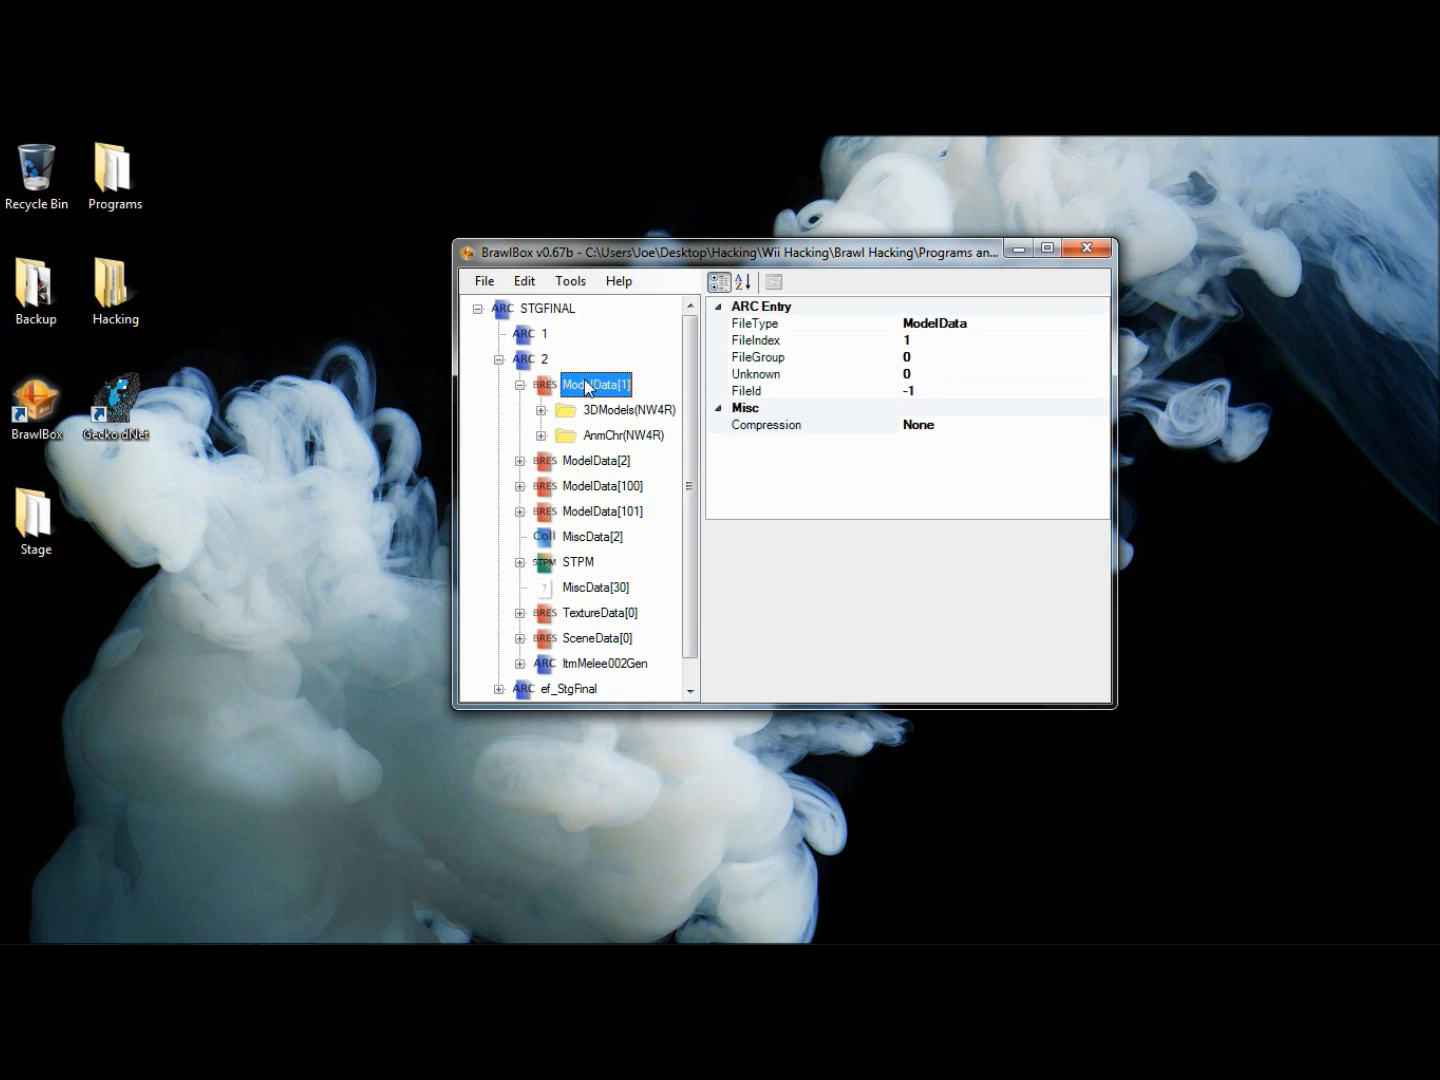
{"action": "right_click", "coordinate": [584, 379]}
{"action": "mouse_move", "coordinate": [750, 427]}
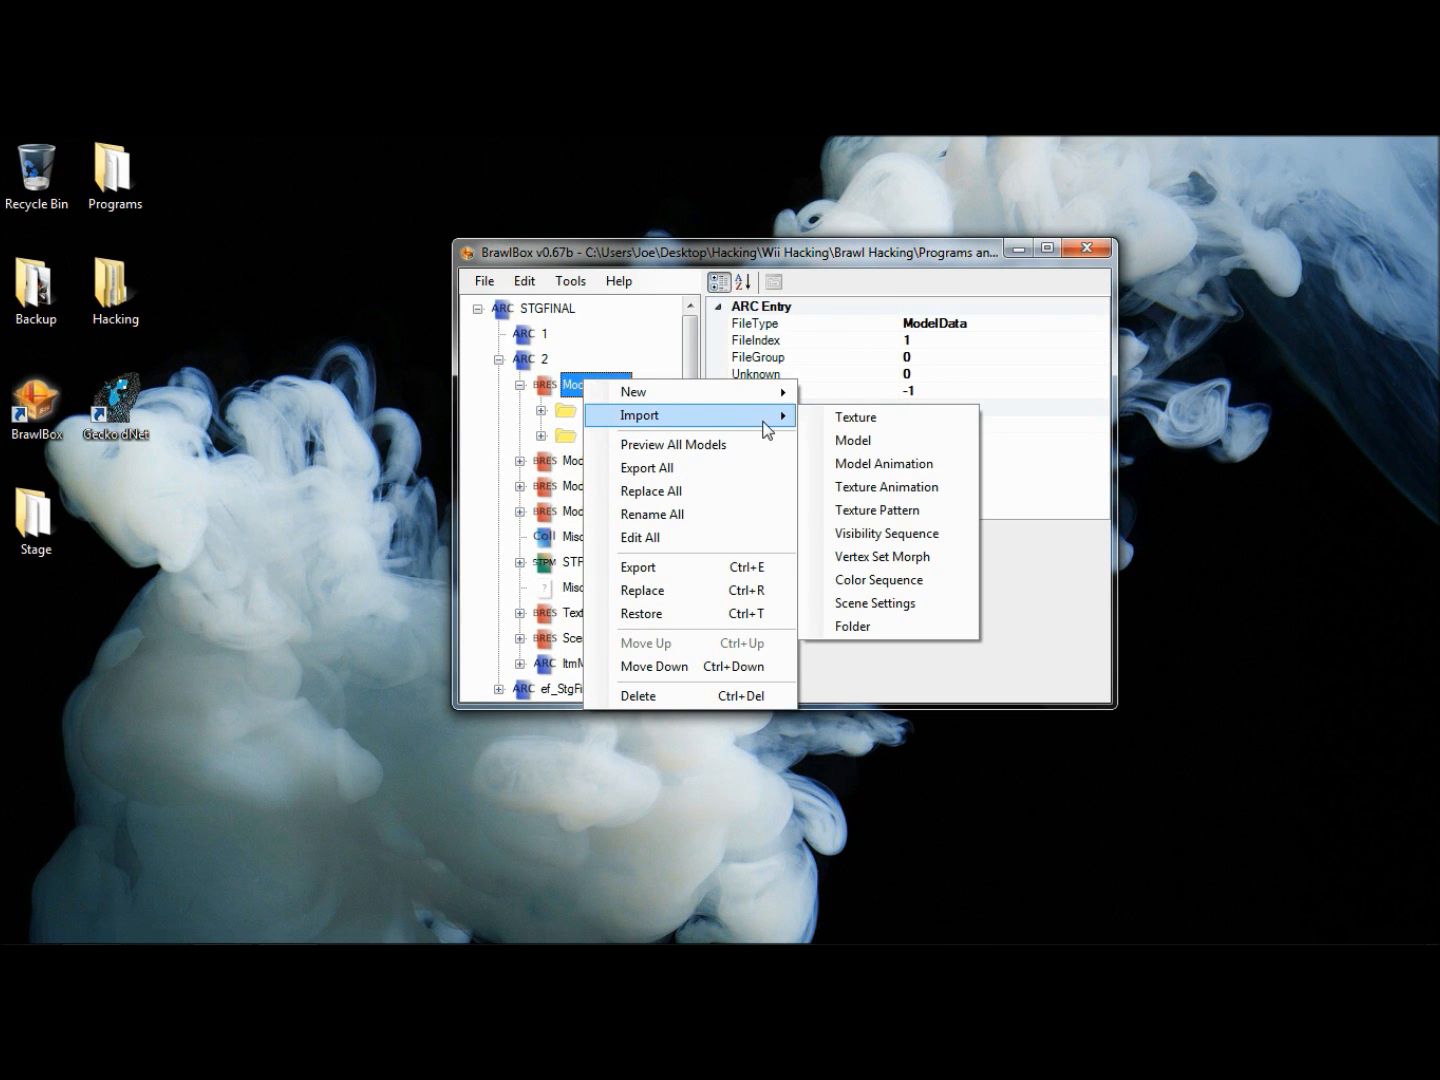
{"action": "left_click", "coordinate": [866, 487]}
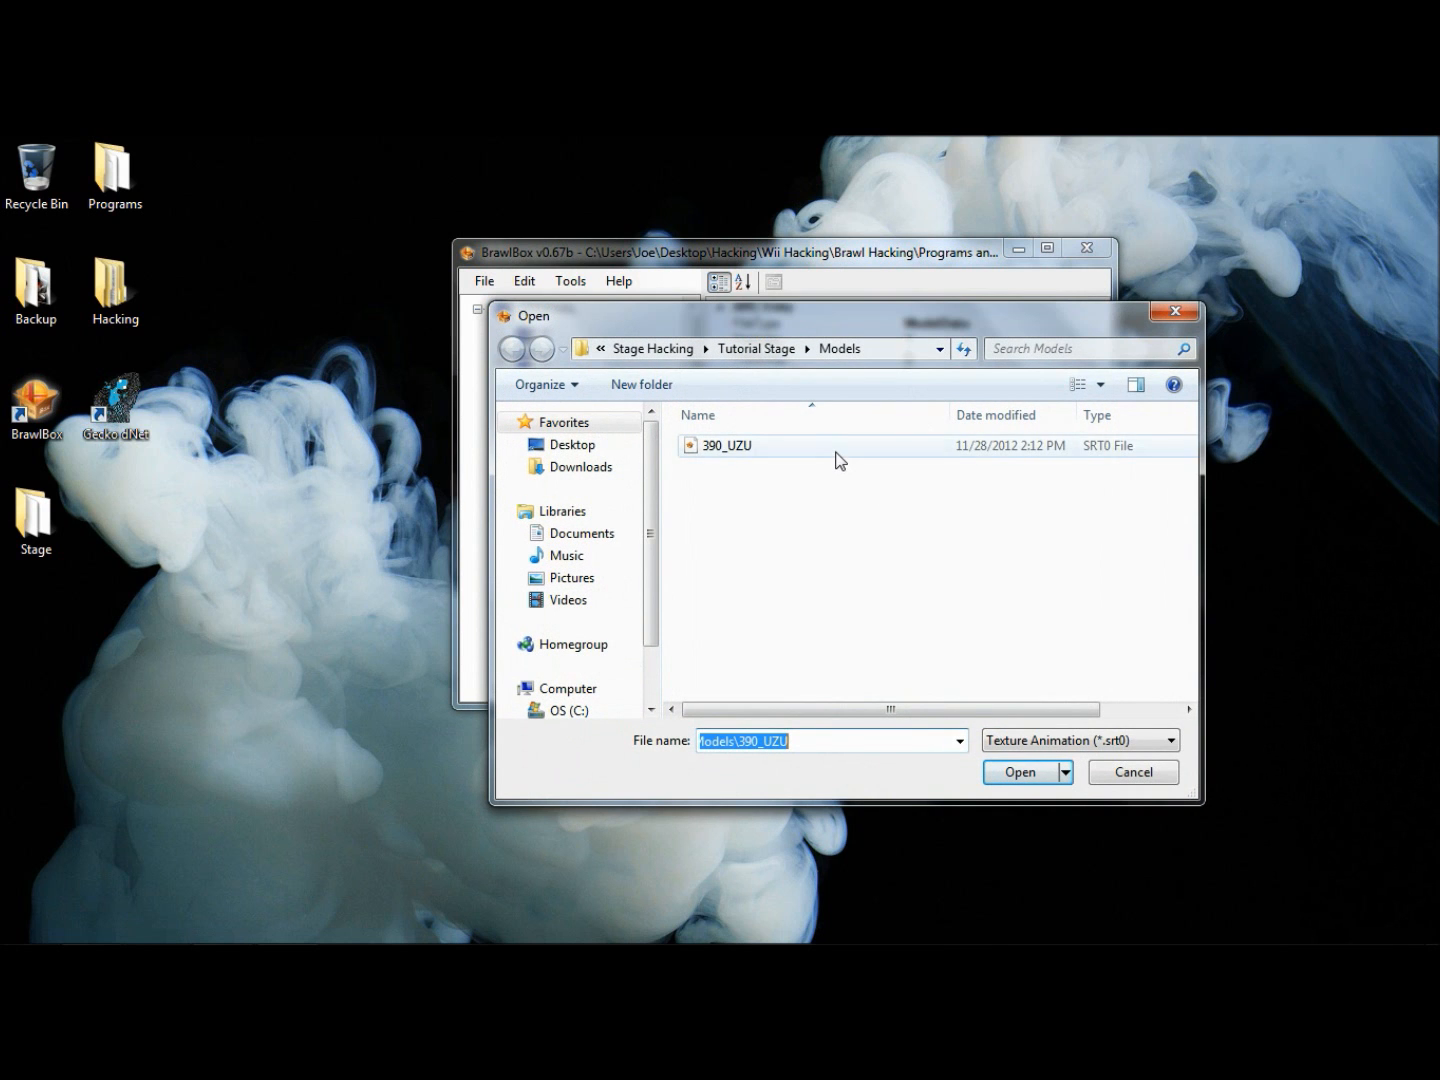
{"action": "left_click", "coordinate": [836, 452]}
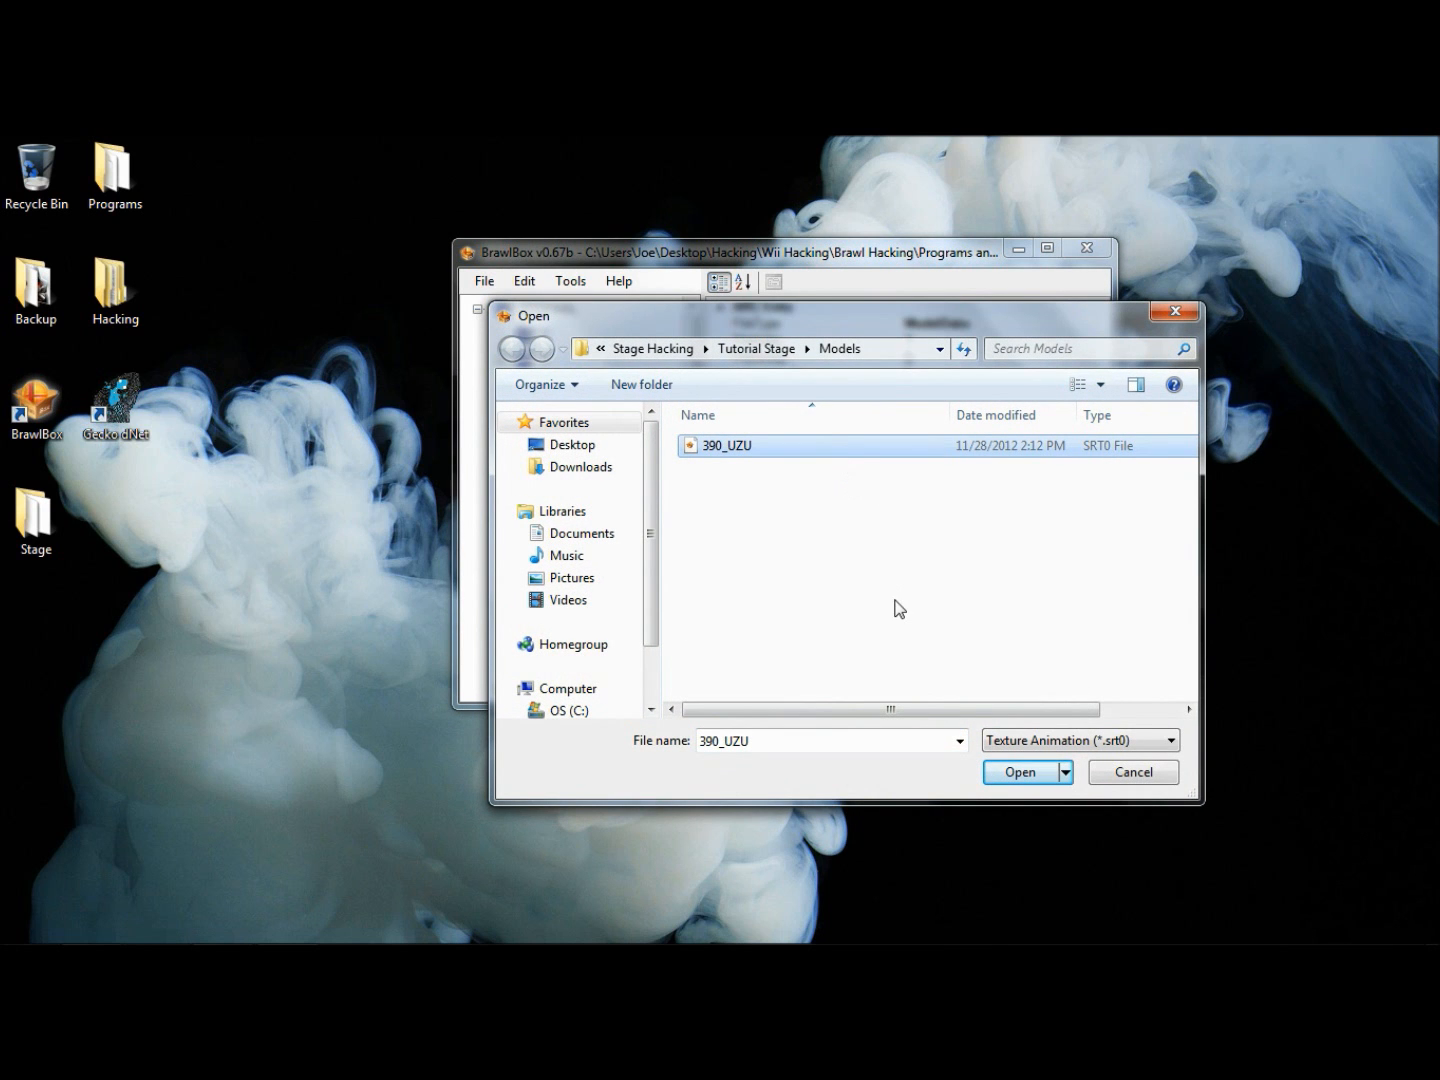
{"action": "left_click", "coordinate": [1018, 770]}
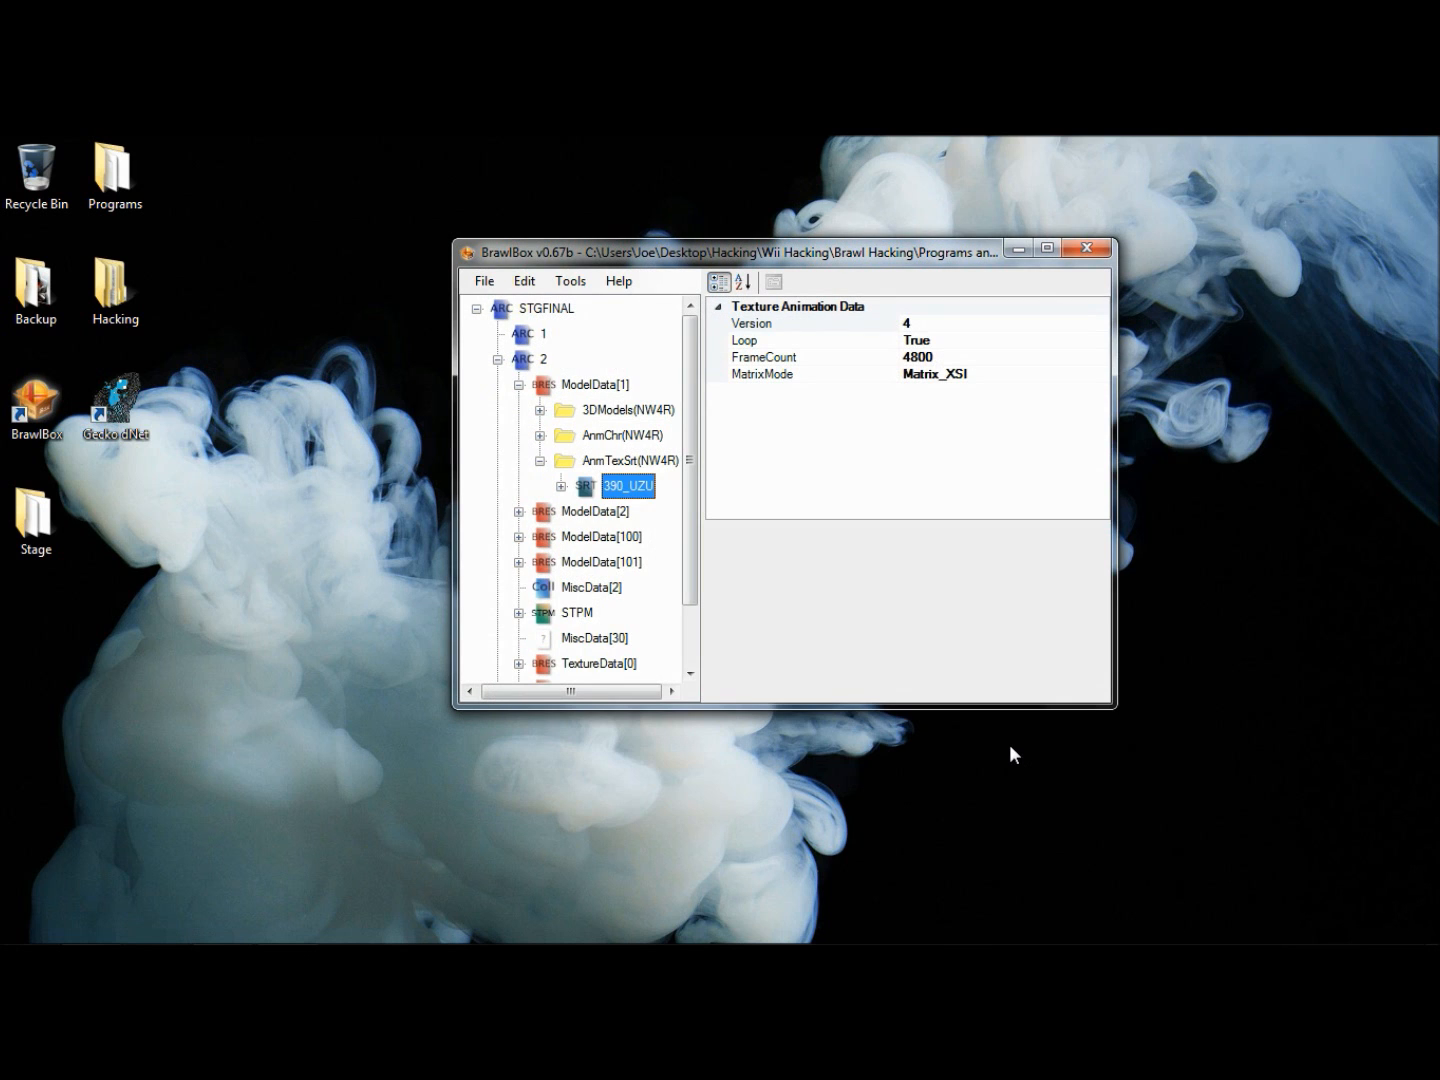
- Collapse the AnmTexSrt(NW4R) group and ModelData[1], and save the stage file
{"action": "left_click", "coordinate": [541, 461]}
{"action": "left_click", "coordinate": [520, 385]}
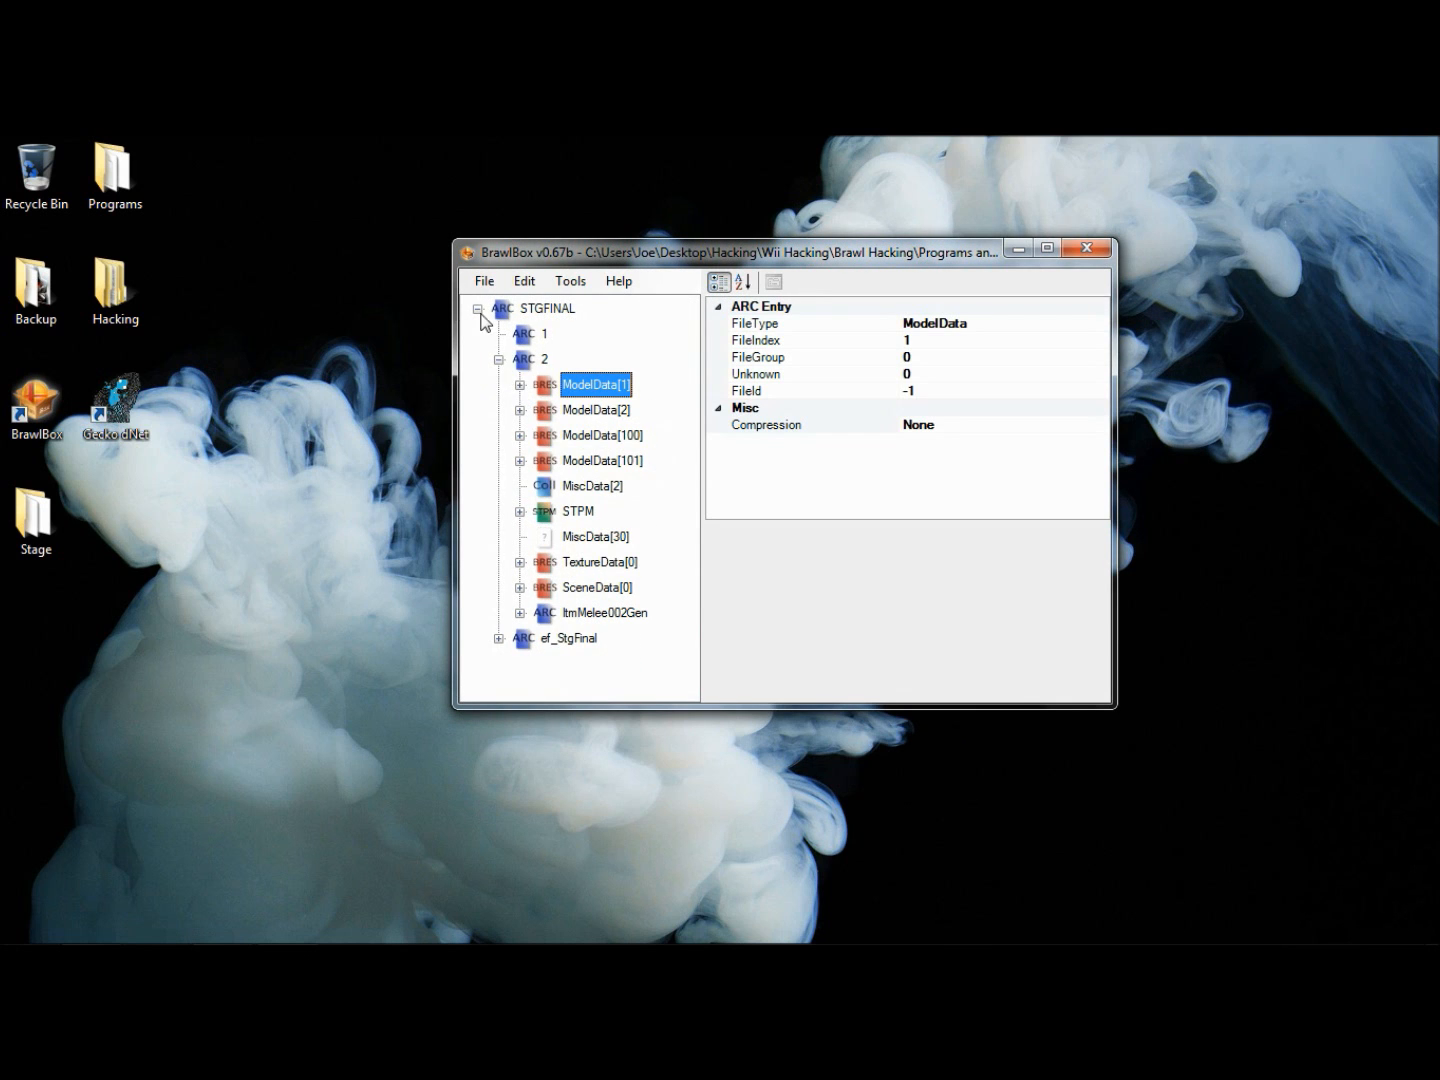
{"action": "left_click", "coordinate": [483, 281]}
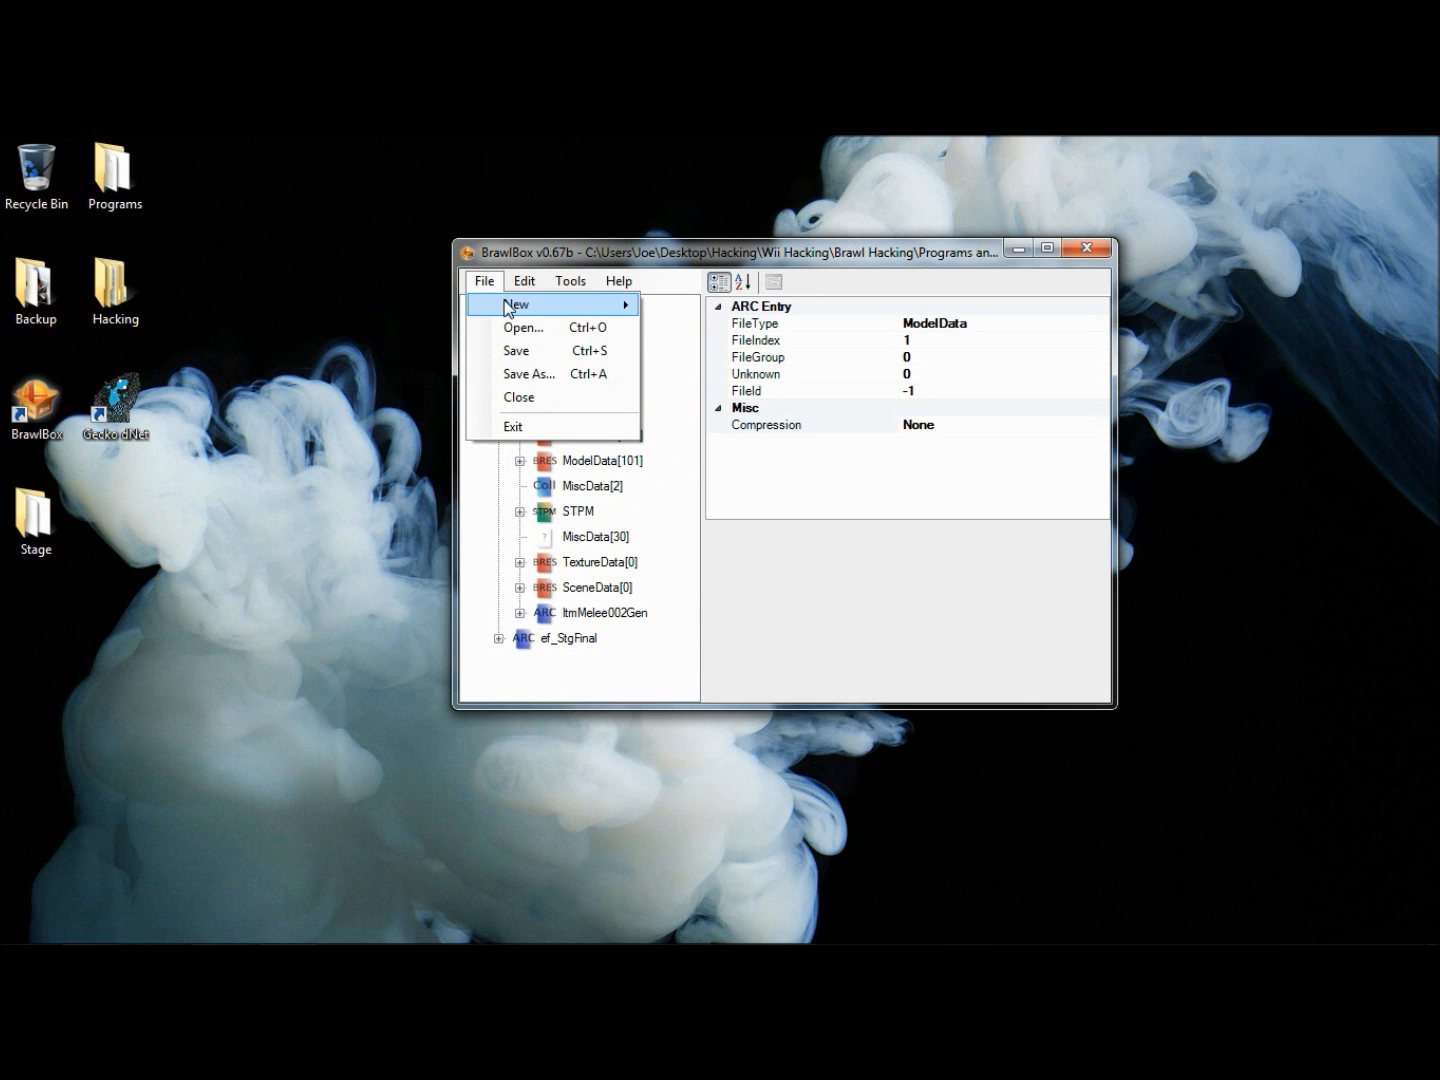
{"action": "left_click", "coordinate": [534, 347]}
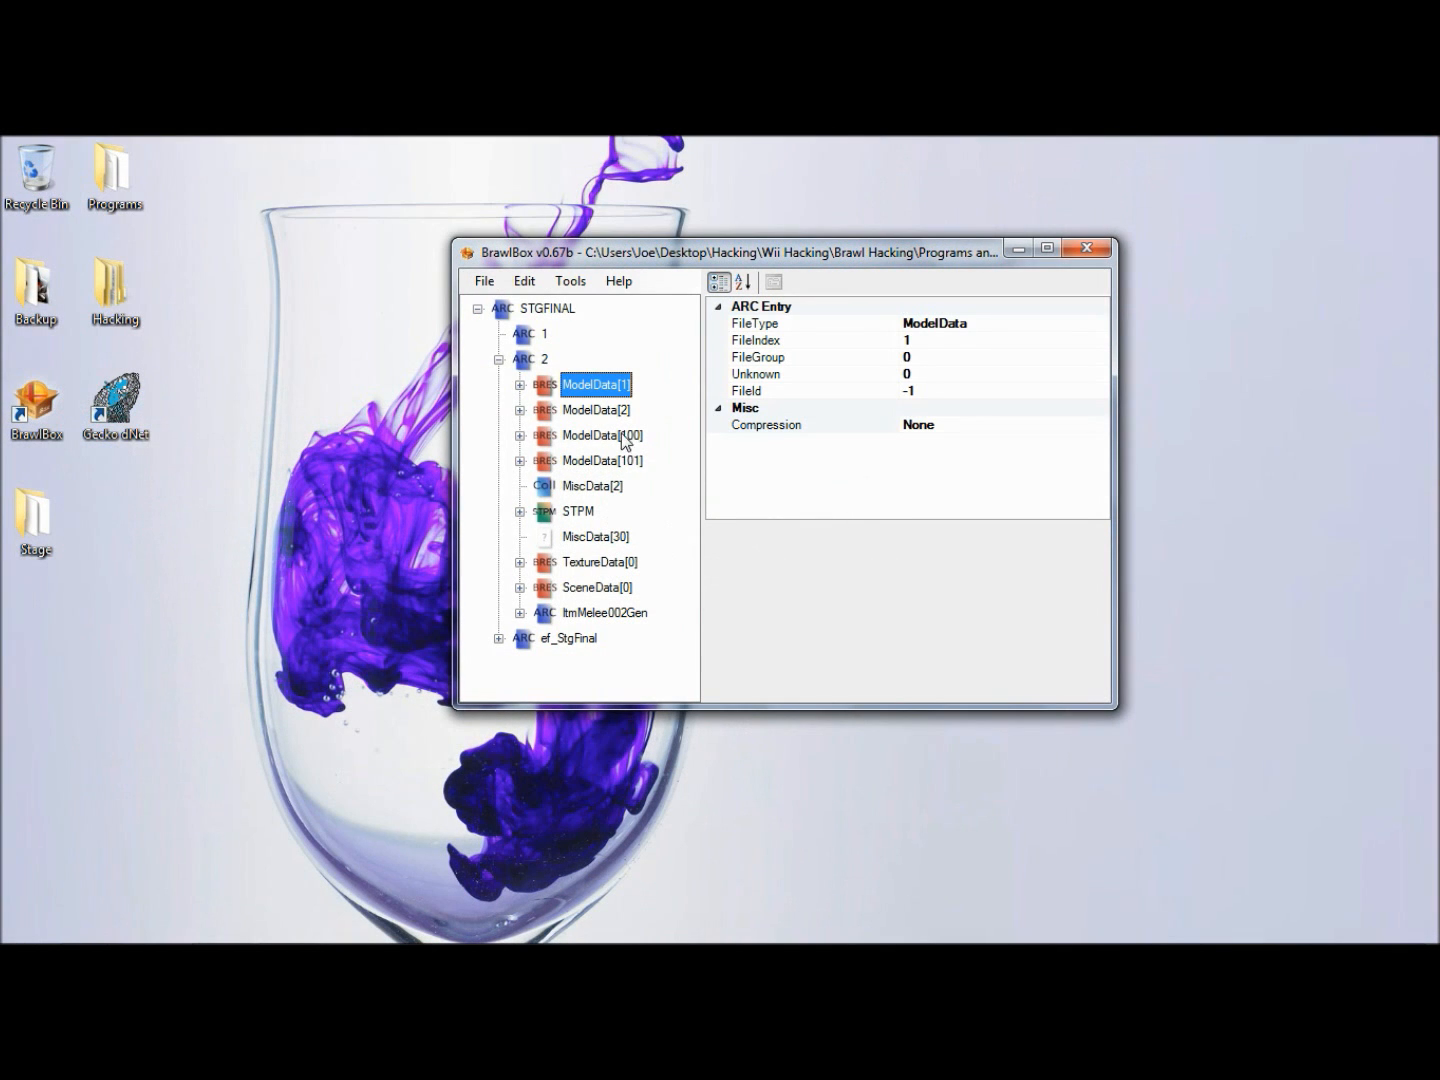
- Expand ModelData[2] and its 3DModels(NW4R) group, and select the StgFinal00stage model
{"action": "left_click", "coordinate": [618, 419]}
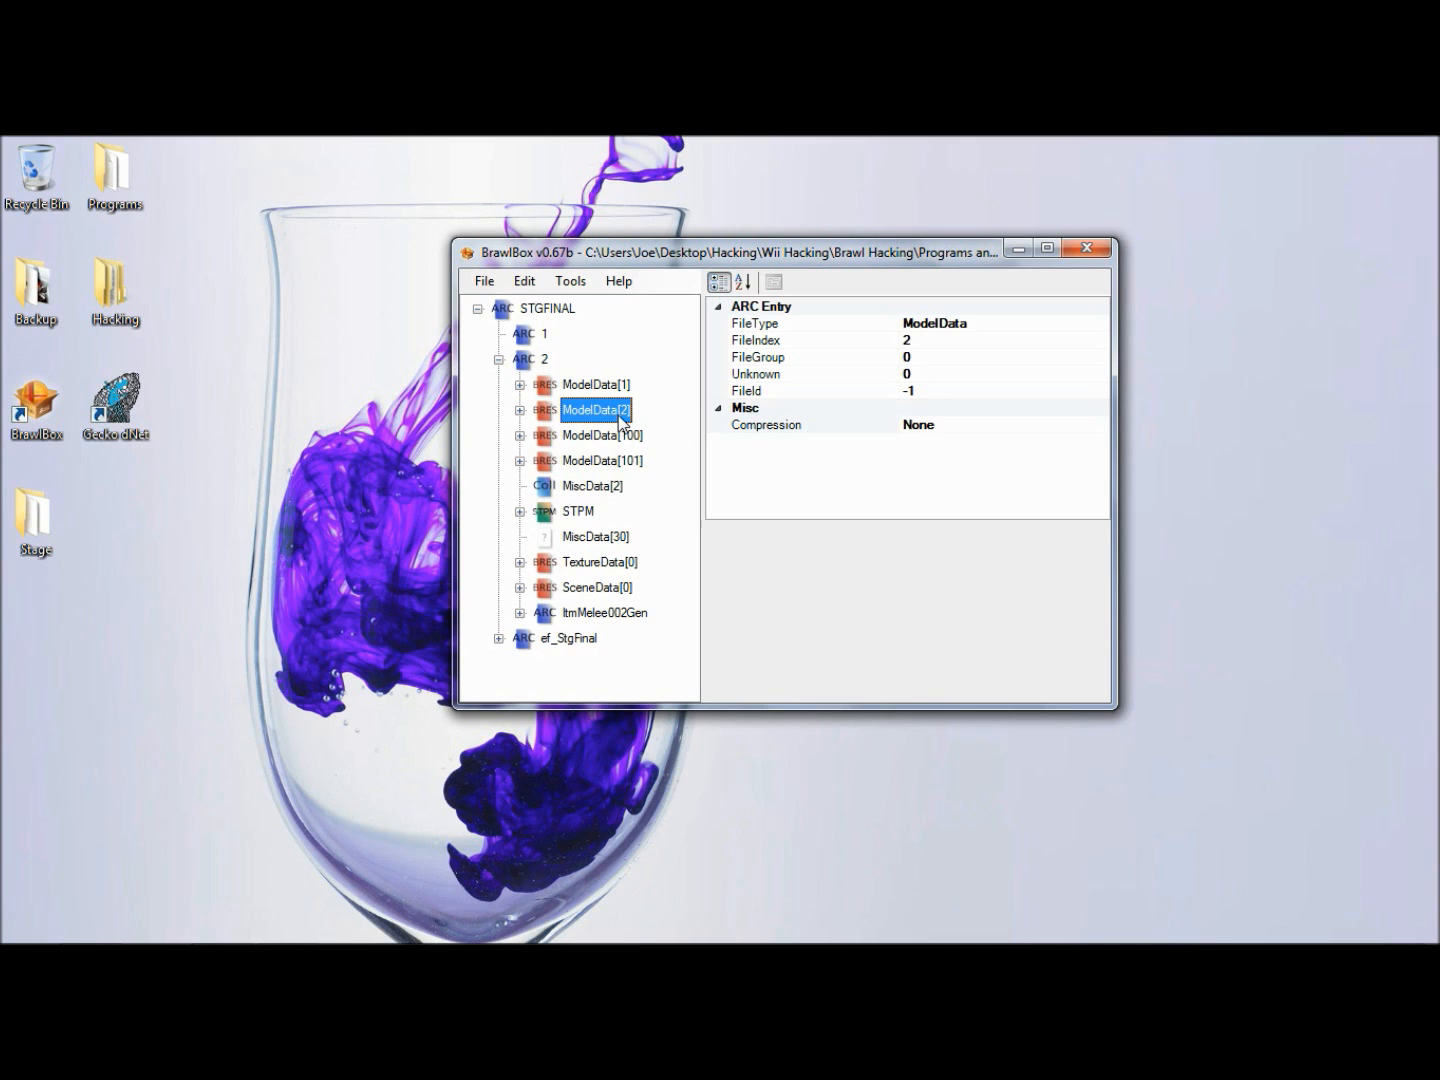
{"action": "key", "text": "Right"}
{"action": "key", "text": "Right"}
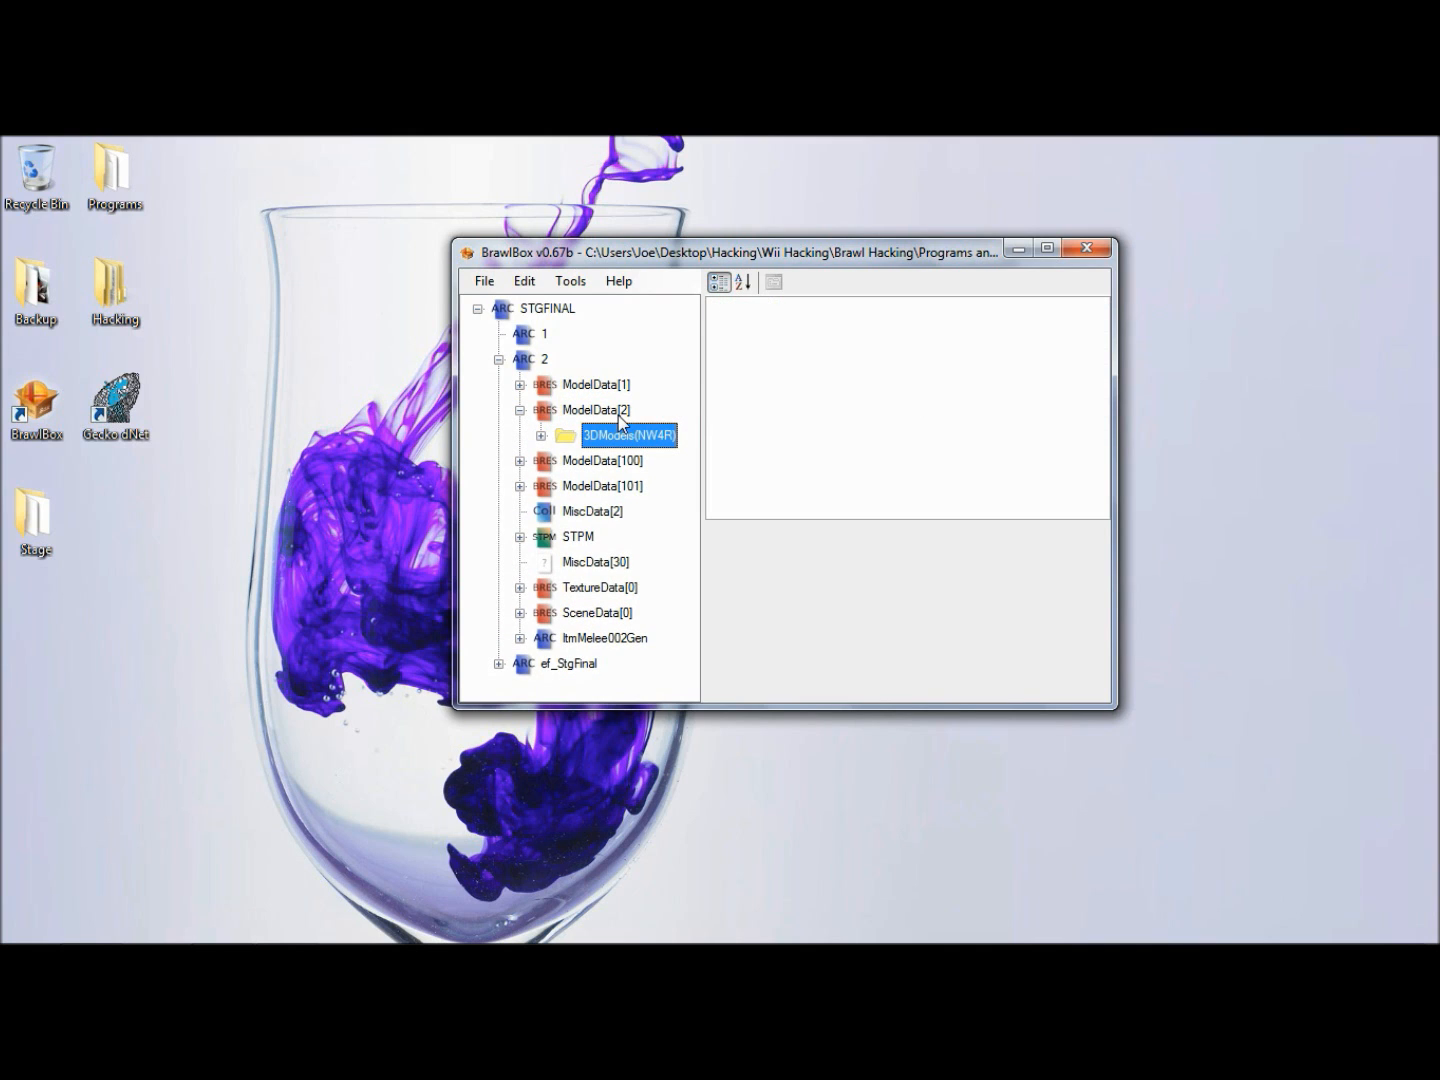
{"action": "key", "text": "Right"}
{"action": "key", "text": "Right"}
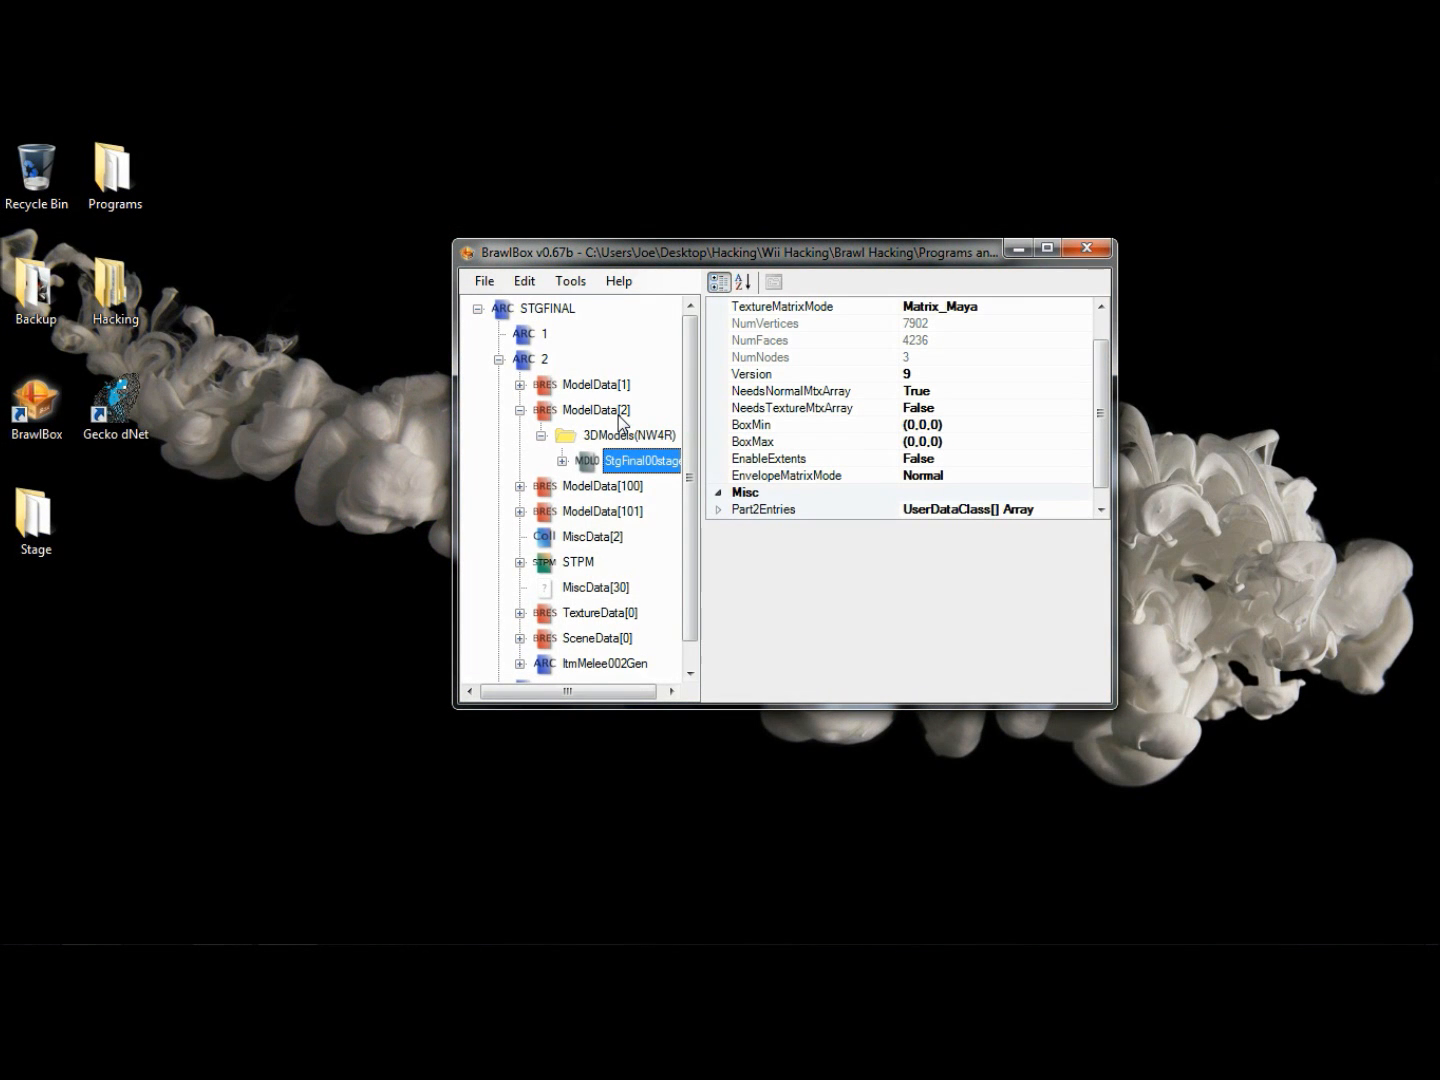
- Examine the texture names used by the StgFinal00stage model, and collapse the model
{"action": "left_click", "coordinate": [562, 462]}
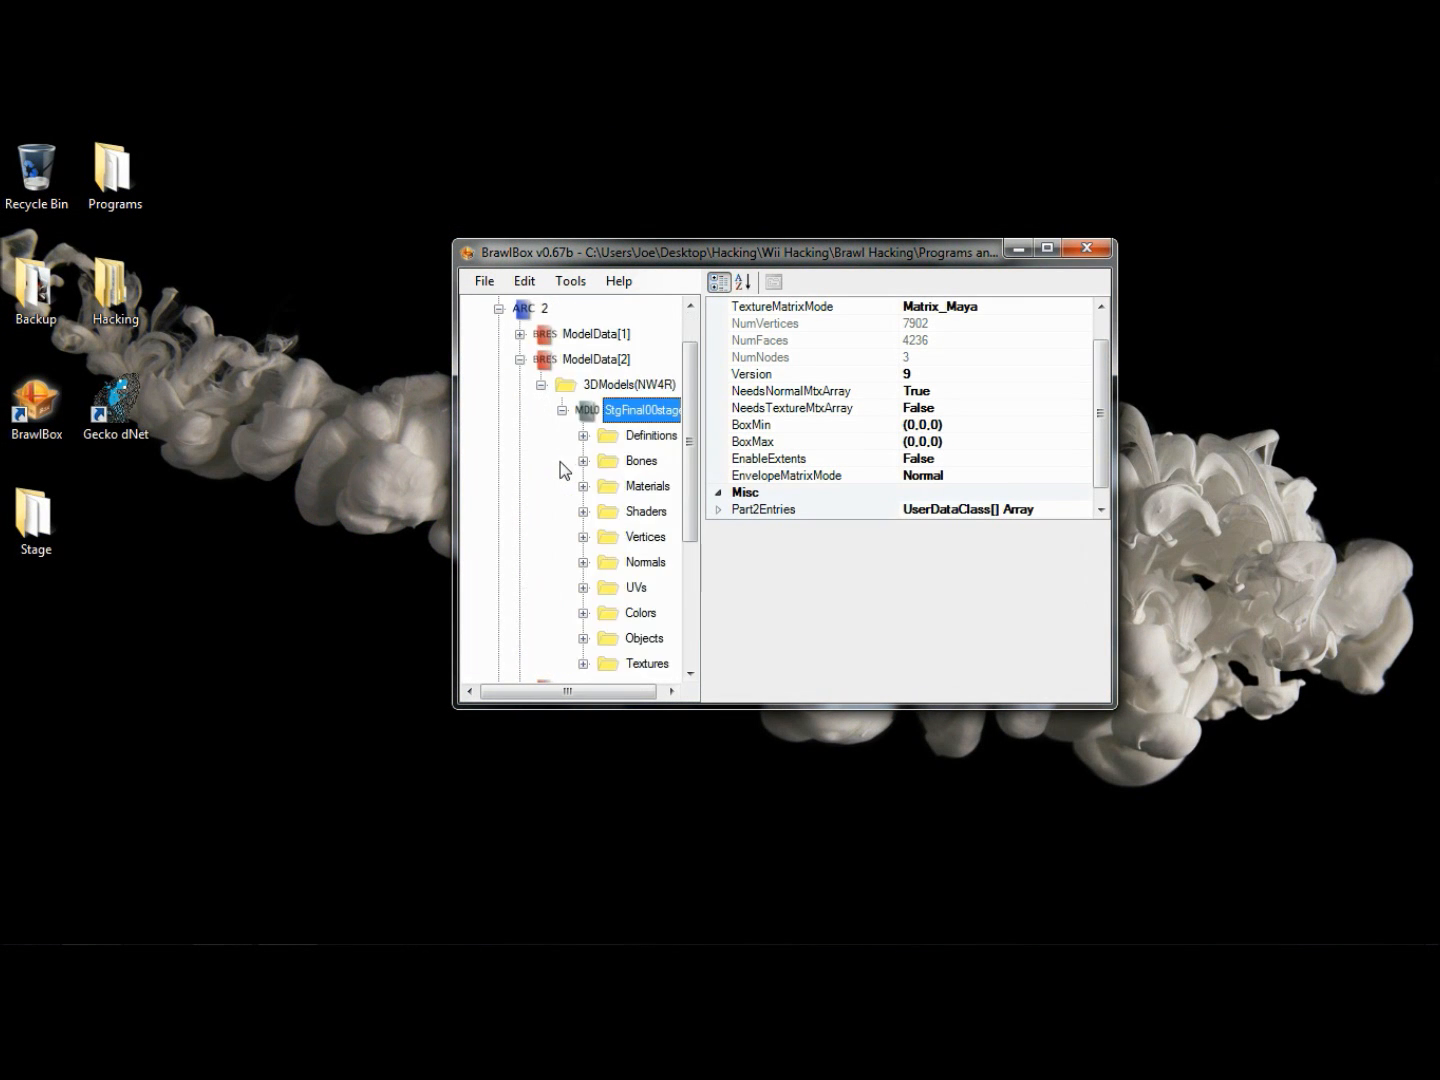
{"action": "left_click", "coordinate": [584, 662]}
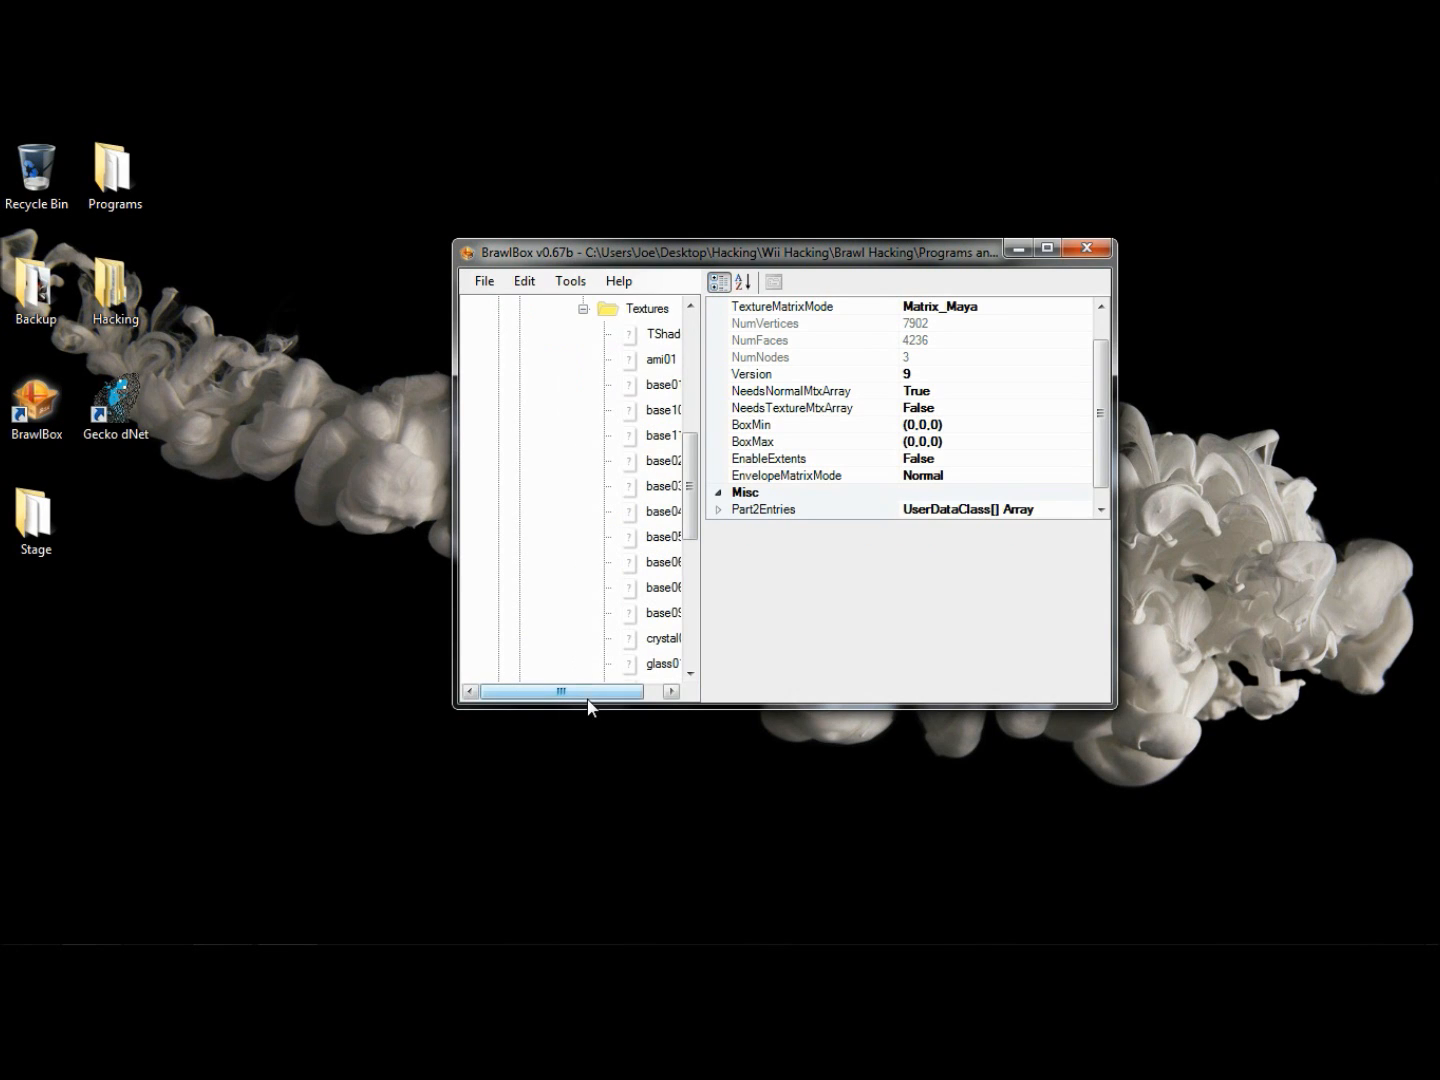
{"action": "left_click_drag", "start_coordinate": [590, 697], "coordinate": [659, 681]}
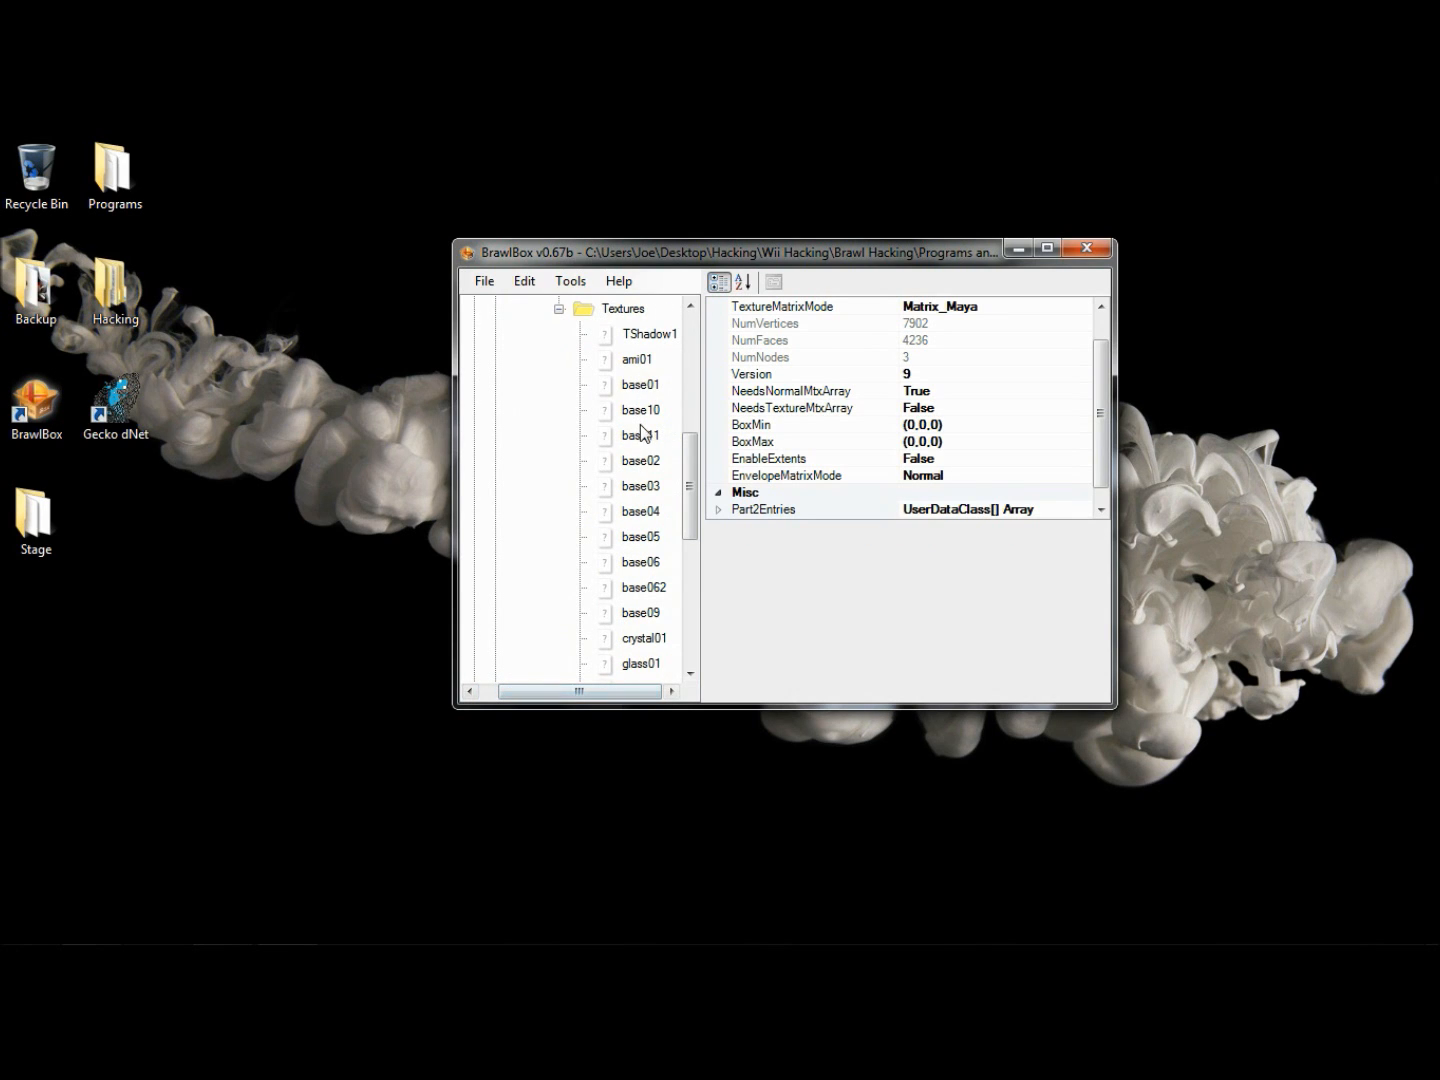
{"action": "mouse_move", "coordinate": [684, 445]}
{"action": "left_mouse_down"}
{"action": "mouse_move", "coordinate": [685, 558]}
{"action": "mouse_move", "coordinate": [686, 415]}
{"action": "mouse_move", "coordinate": [670, 520]}
{"action": "mouse_move", "coordinate": [685, 411]}
{"action": "left_mouse_up"}
{"action": "left_click", "coordinate": [559, 409]}
{"action": "scroll", "coordinate": [557, 415], "scroll_direction": "up", "scroll_amount": 5}
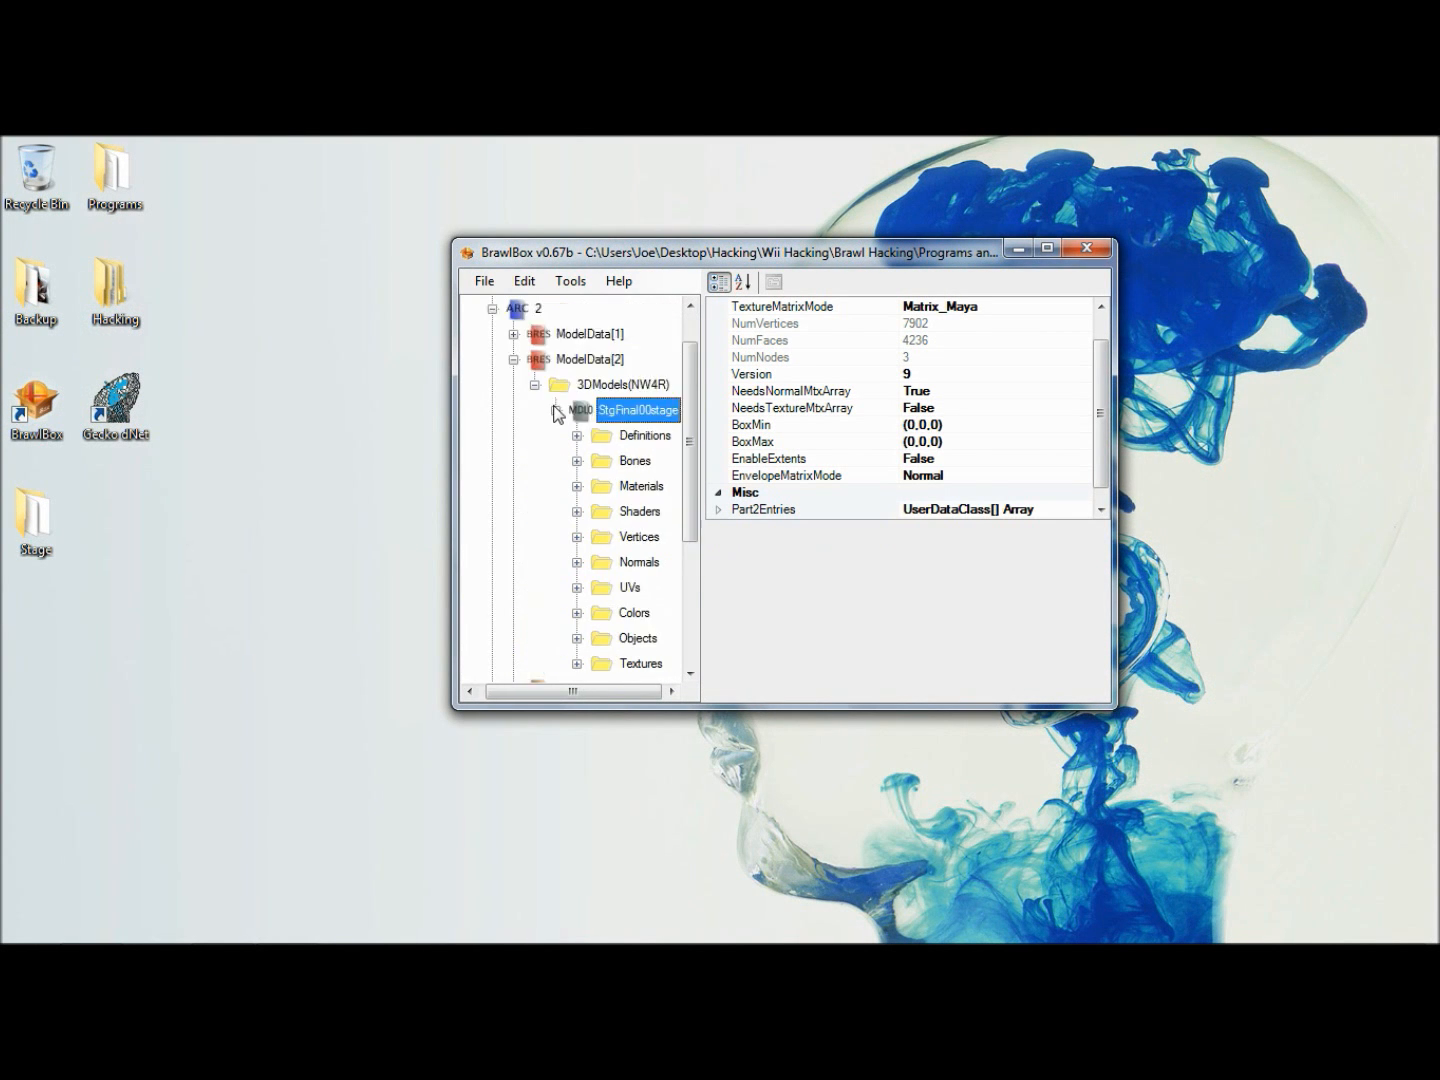
{"action": "left_click", "coordinate": [556, 460]}
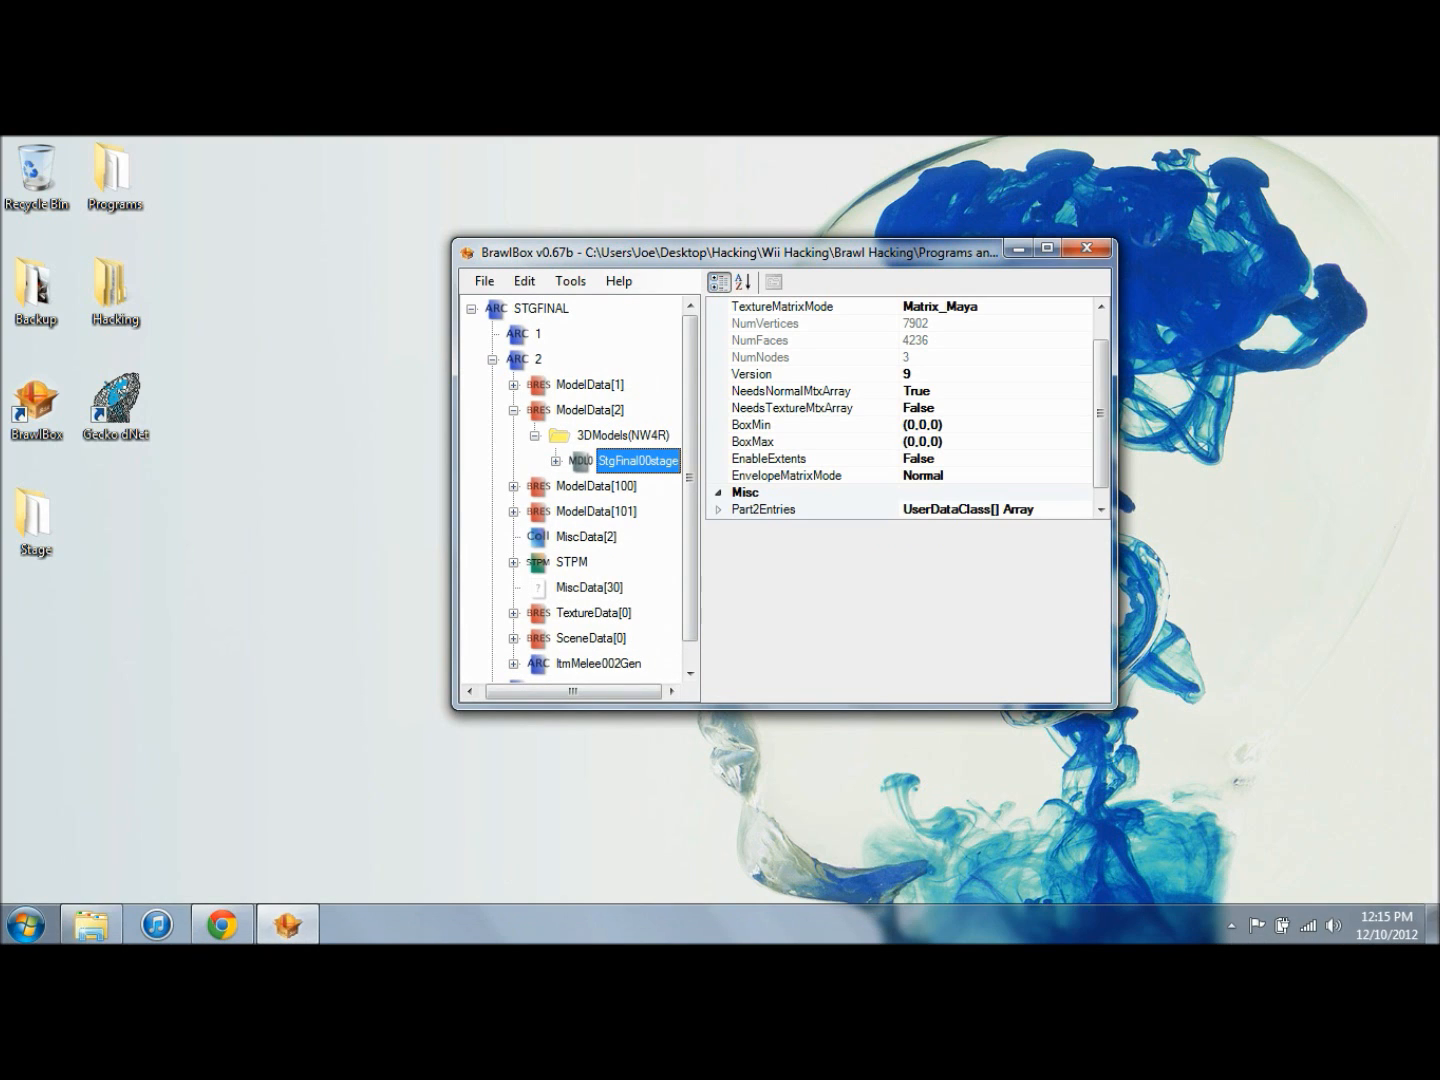
- Switch to the Textures folder in Windows Explorer, examine the ShipTex BRRES file and the texture images, and minimize the folder window
{"action": "left_click", "coordinate": [90, 923]}
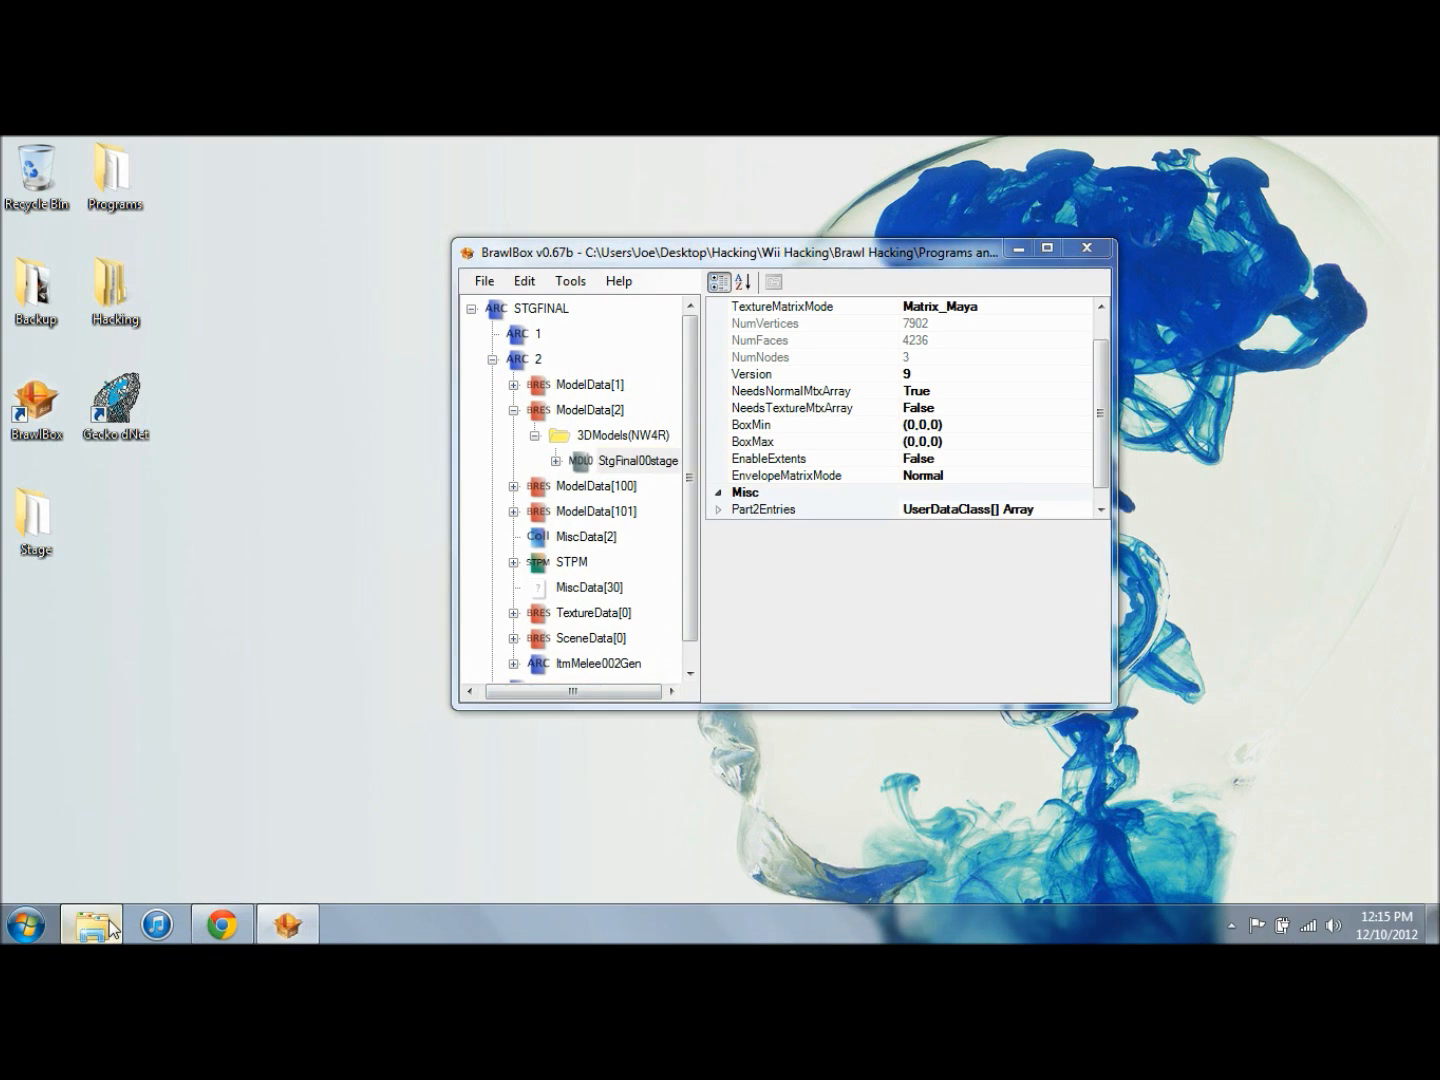
{"action": "double_click", "coordinate": [546, 387]}
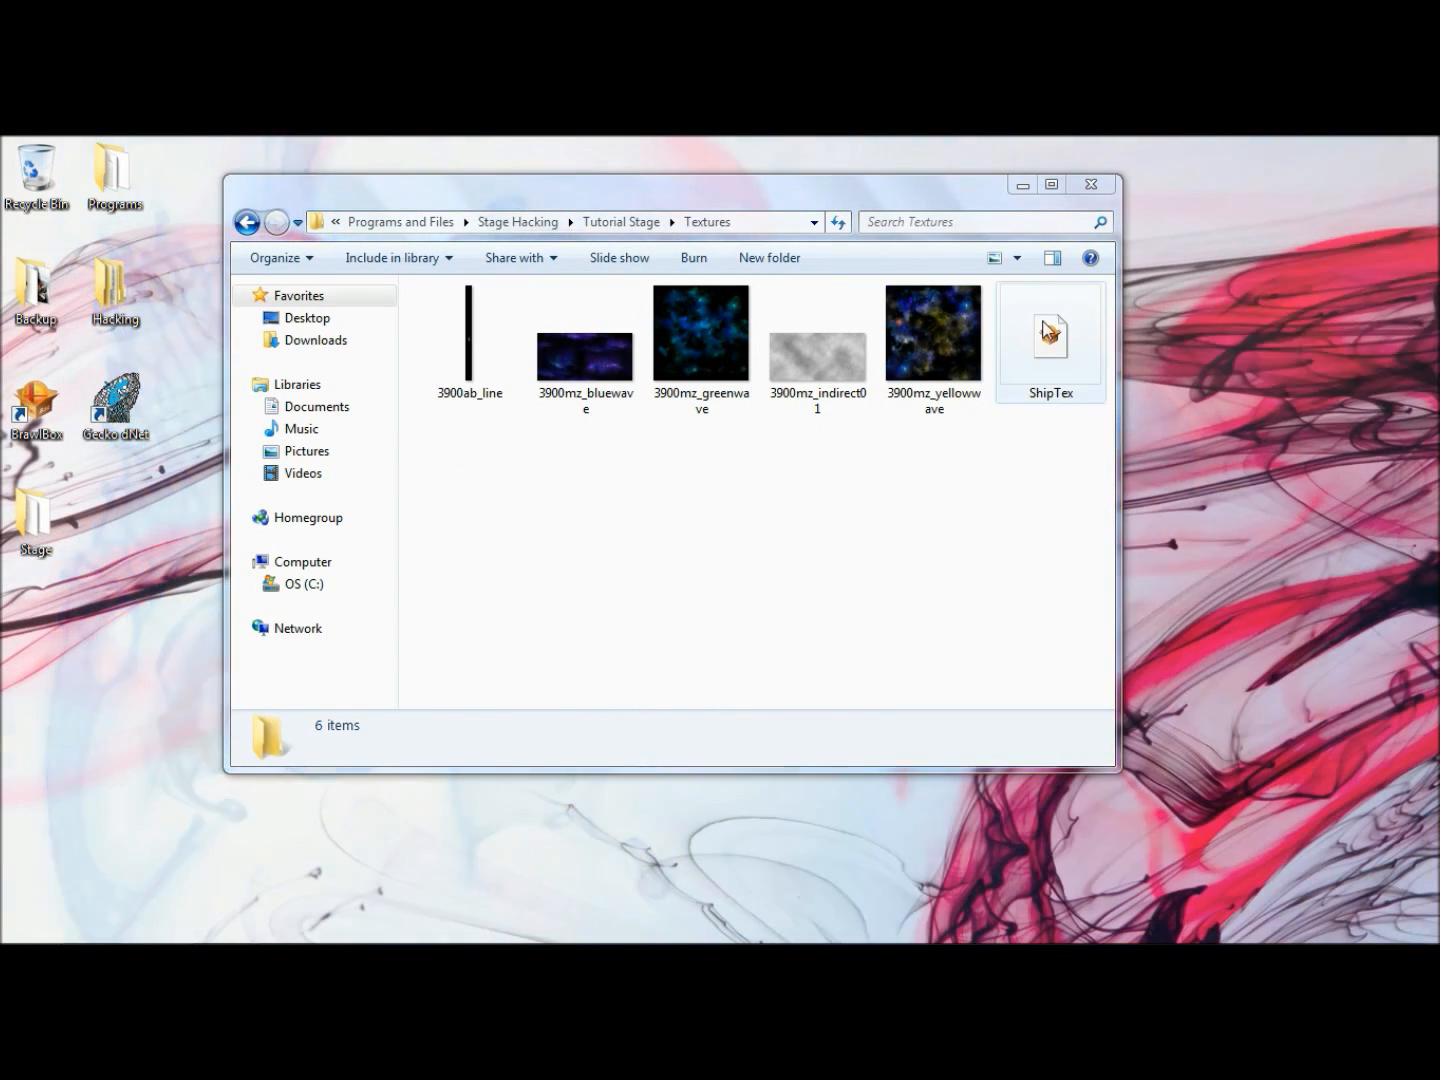
{"action": "left_click", "coordinate": [1060, 330]}
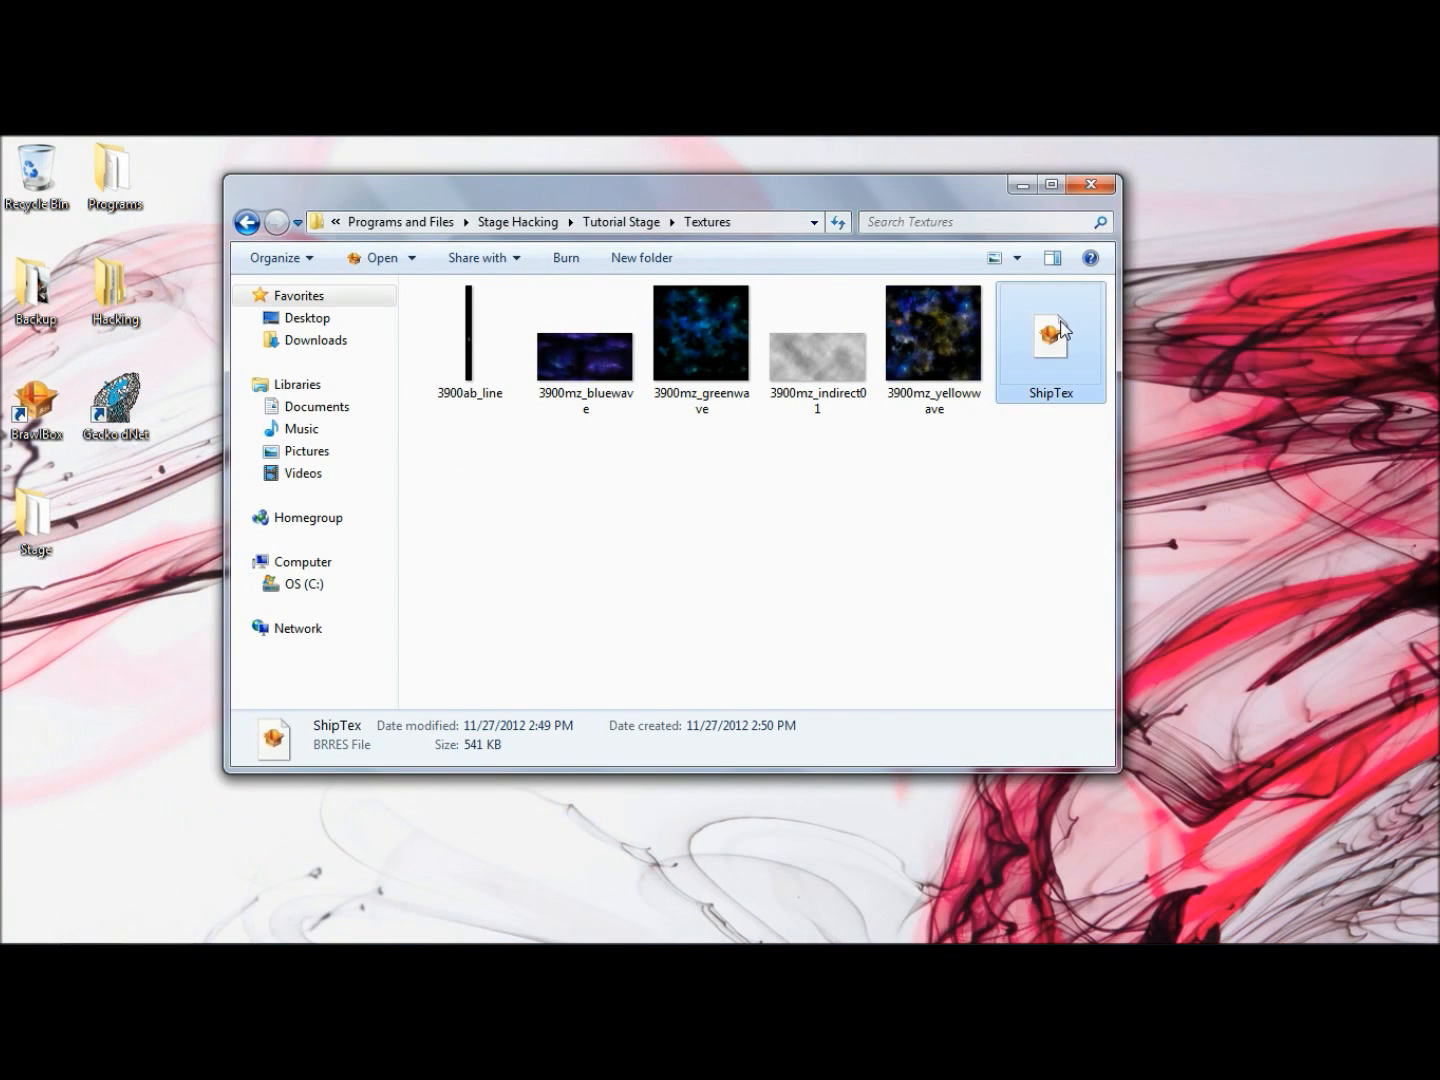
{"action": "left_click", "coordinate": [1013, 469]}
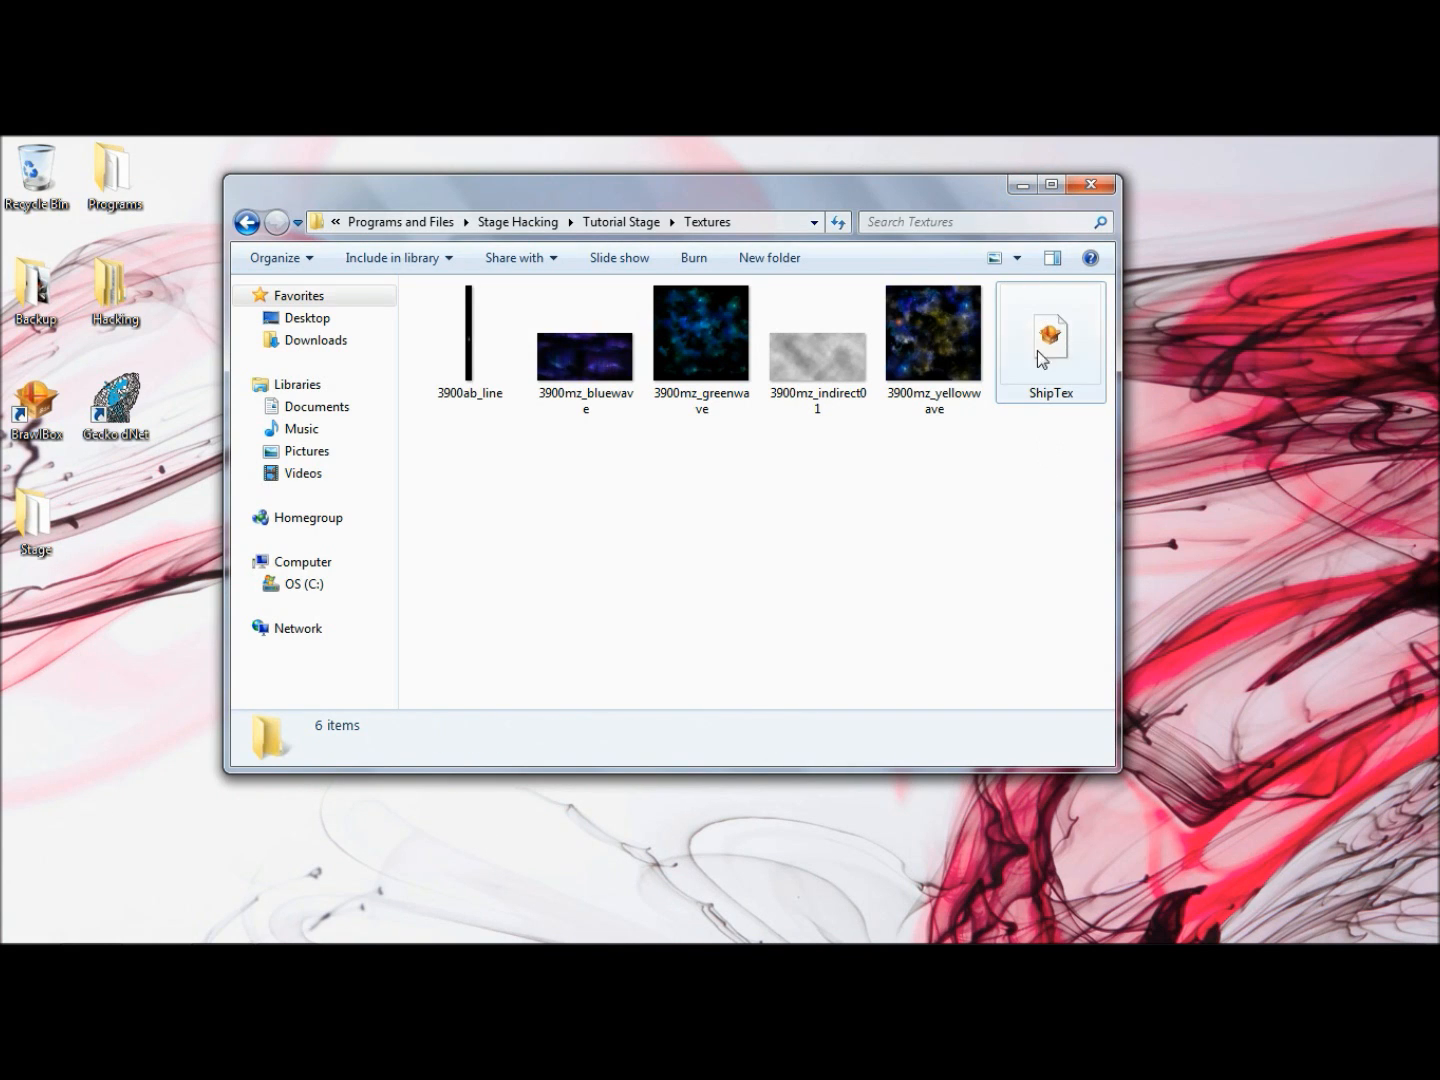
{"action": "left_click", "coordinate": [1021, 185]}
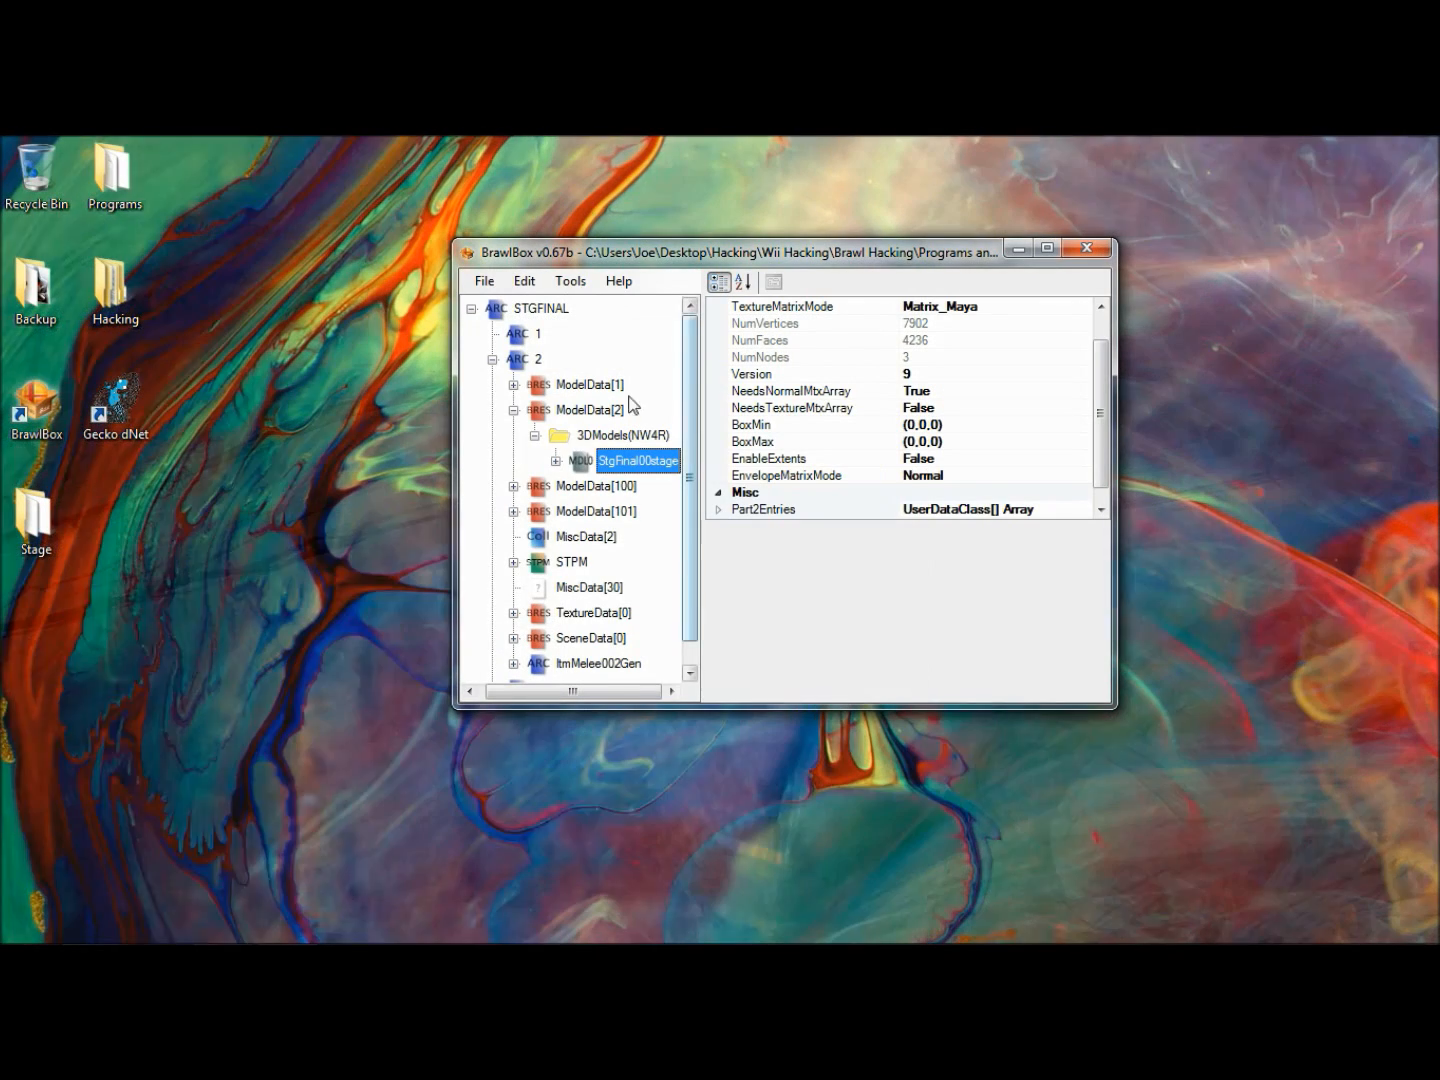
- Expand TextureData[0], examine the textures and palettes it contains, and collapse both groups
{"action": "scroll", "coordinate": [600, 545], "scroll_direction": "down", "scroll_amount": 1}
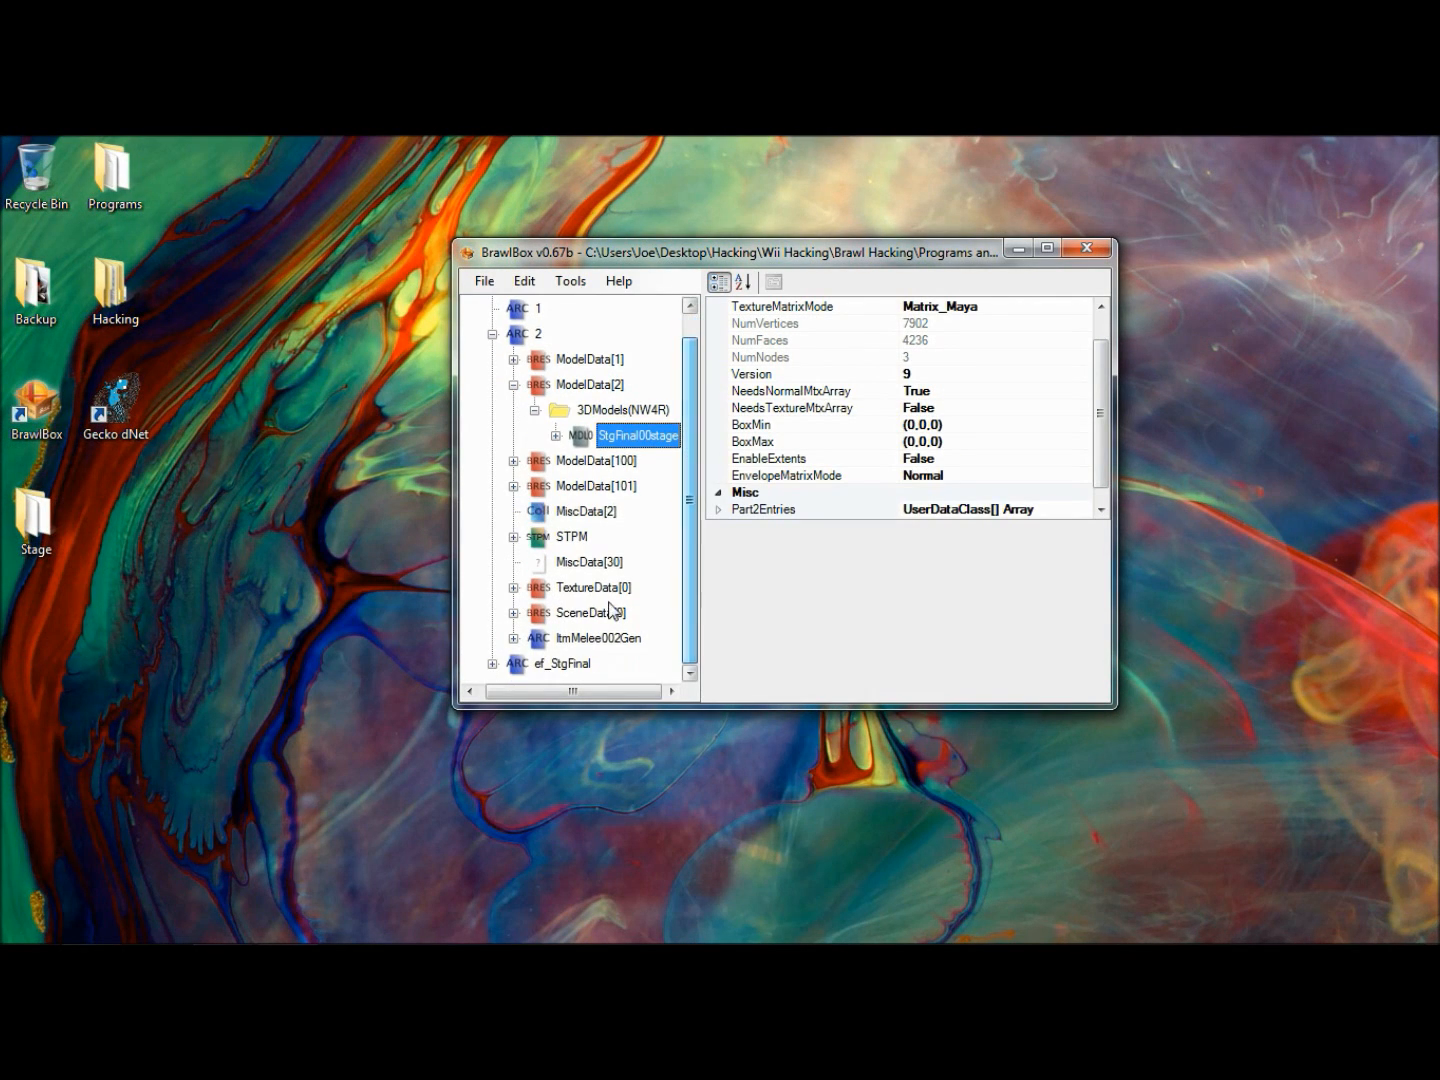
{"action": "left_click", "coordinate": [513, 588]}
{"action": "left_click", "coordinate": [534, 613]}
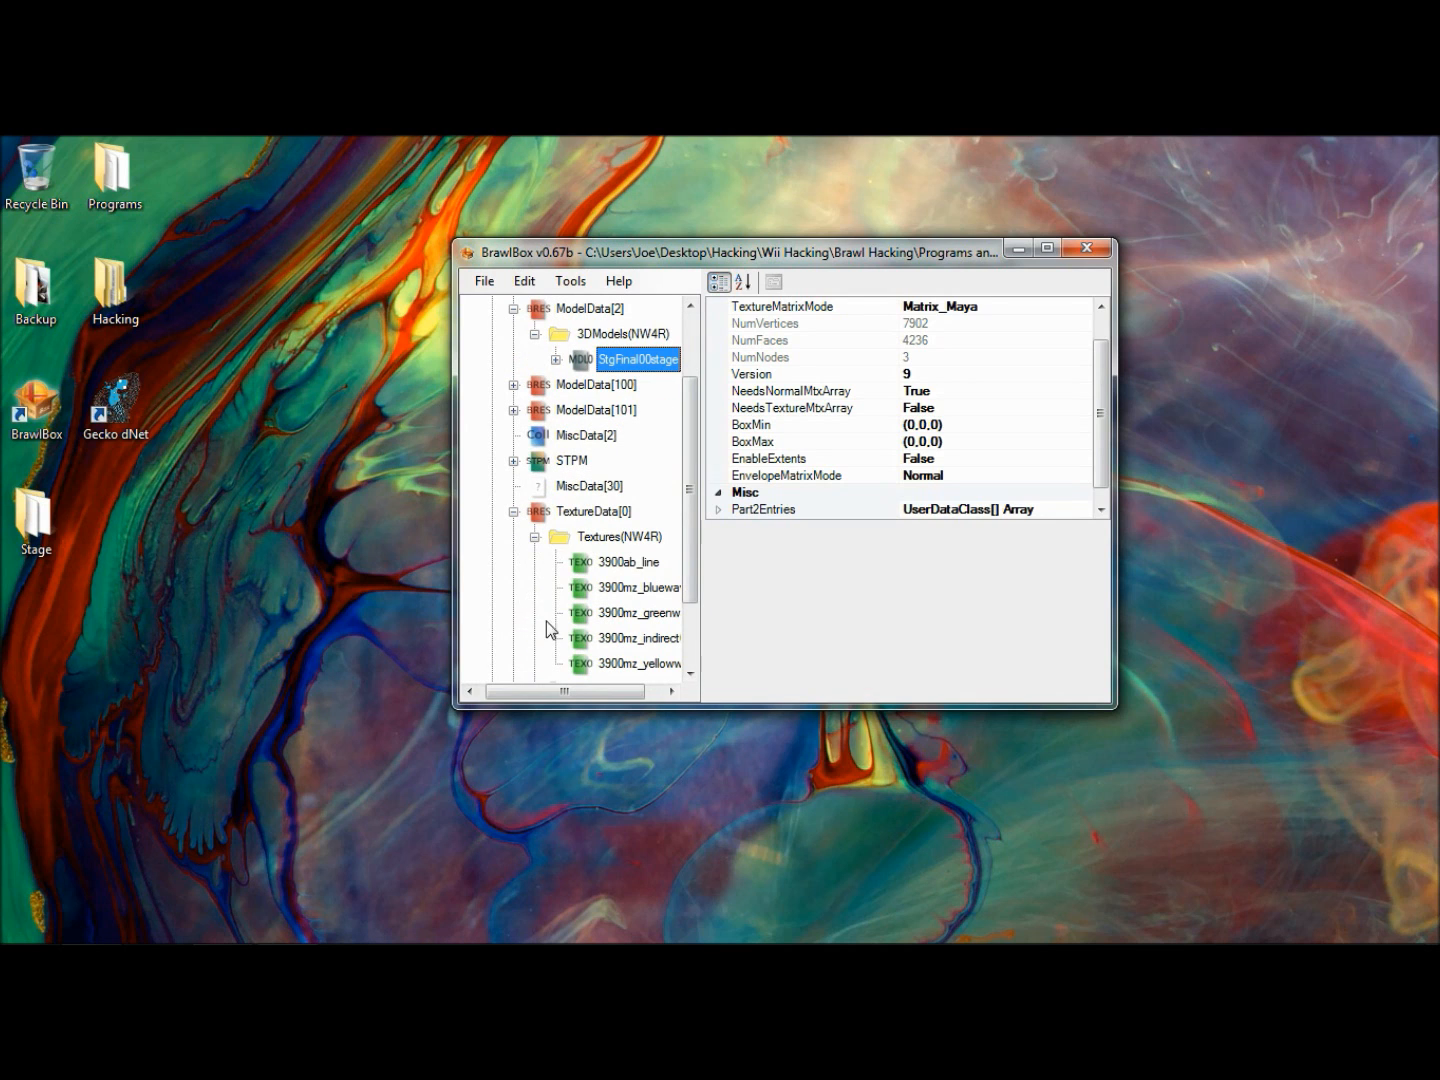
{"action": "left_click", "coordinate": [534, 537]}
{"action": "left_click", "coordinate": [535, 588]}
{"action": "left_click", "coordinate": [530, 588]}
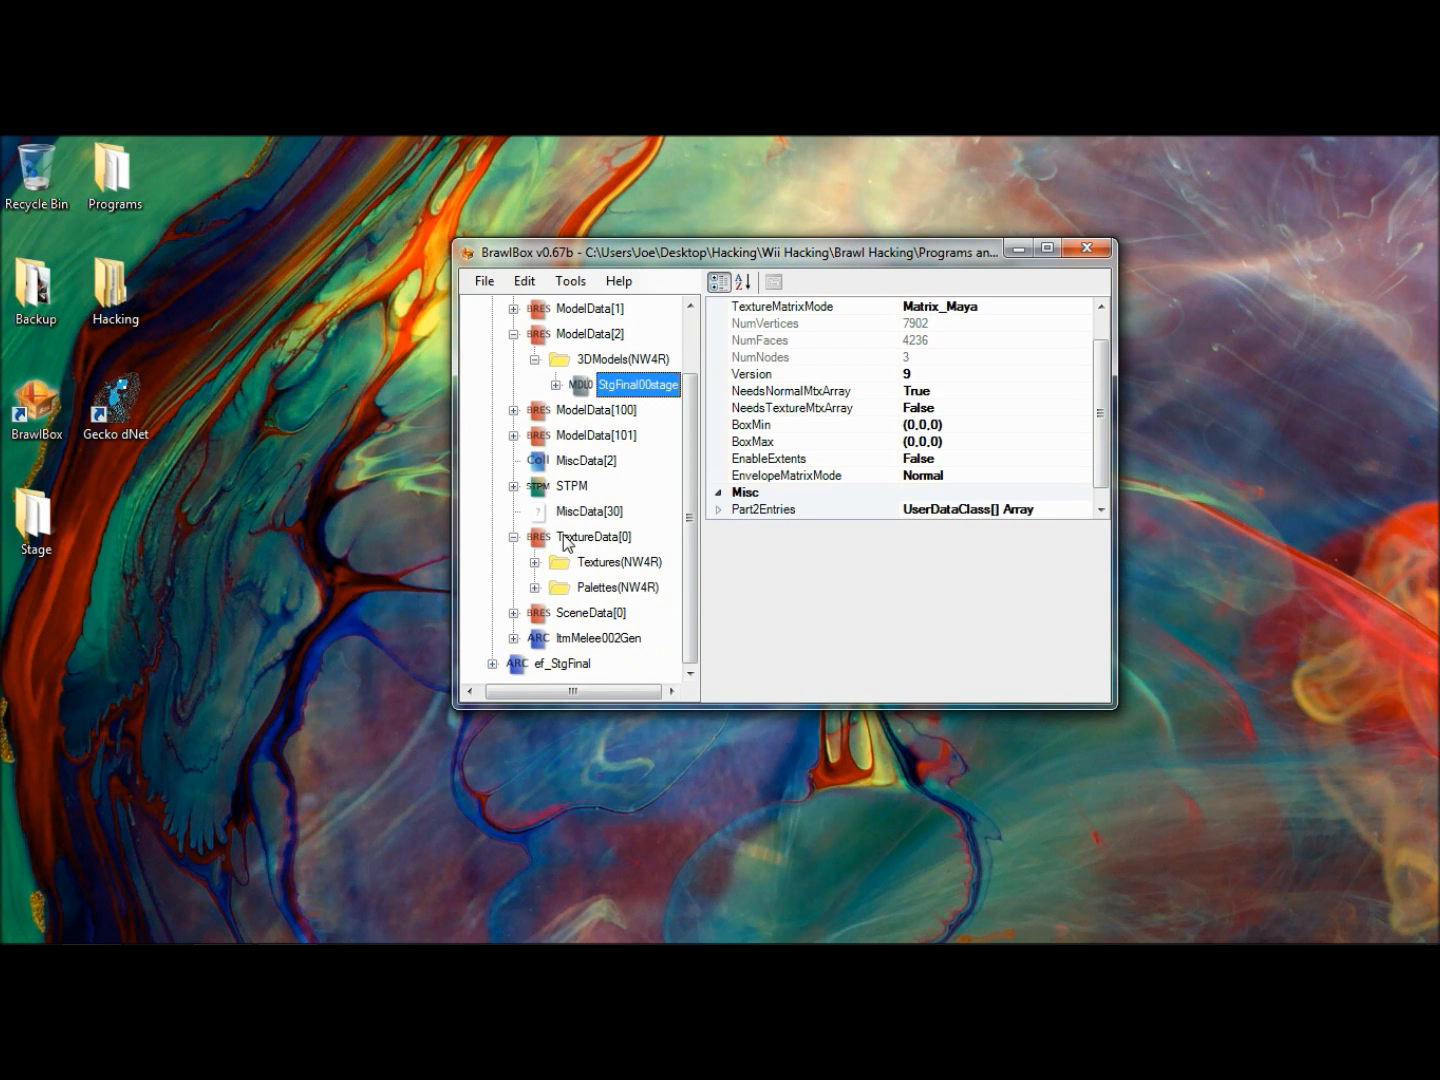
{"action": "left_click", "coordinate": [590, 537]}
{"action": "left_click", "coordinate": [534, 563]}
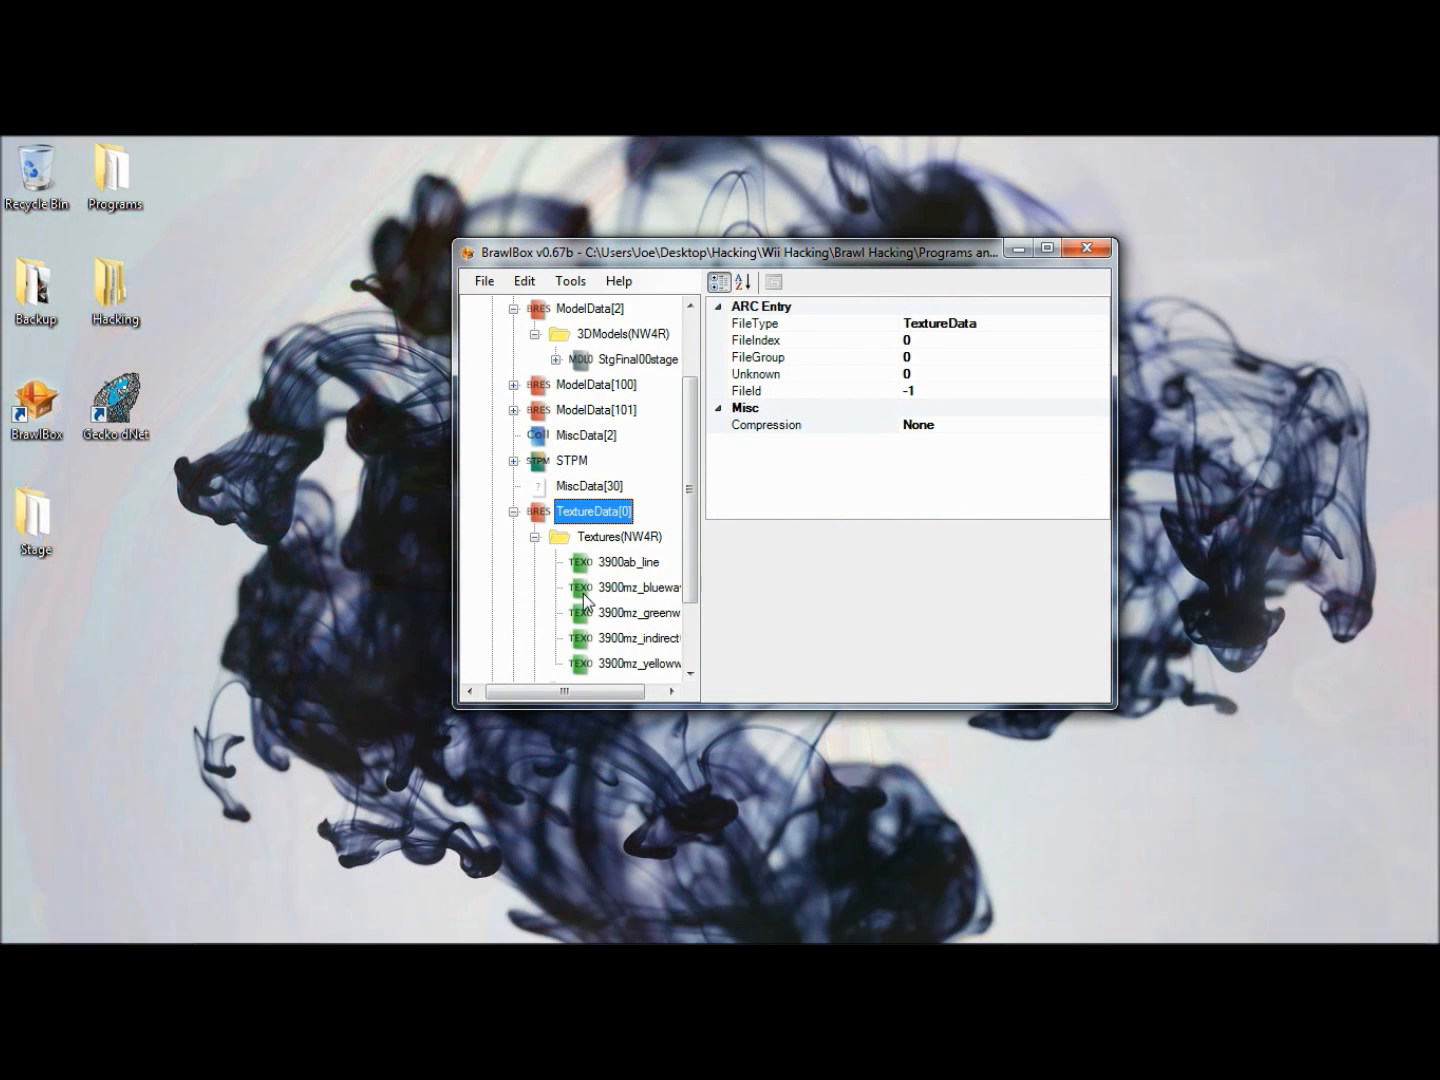
{"action": "left_click", "coordinate": [535, 539]}
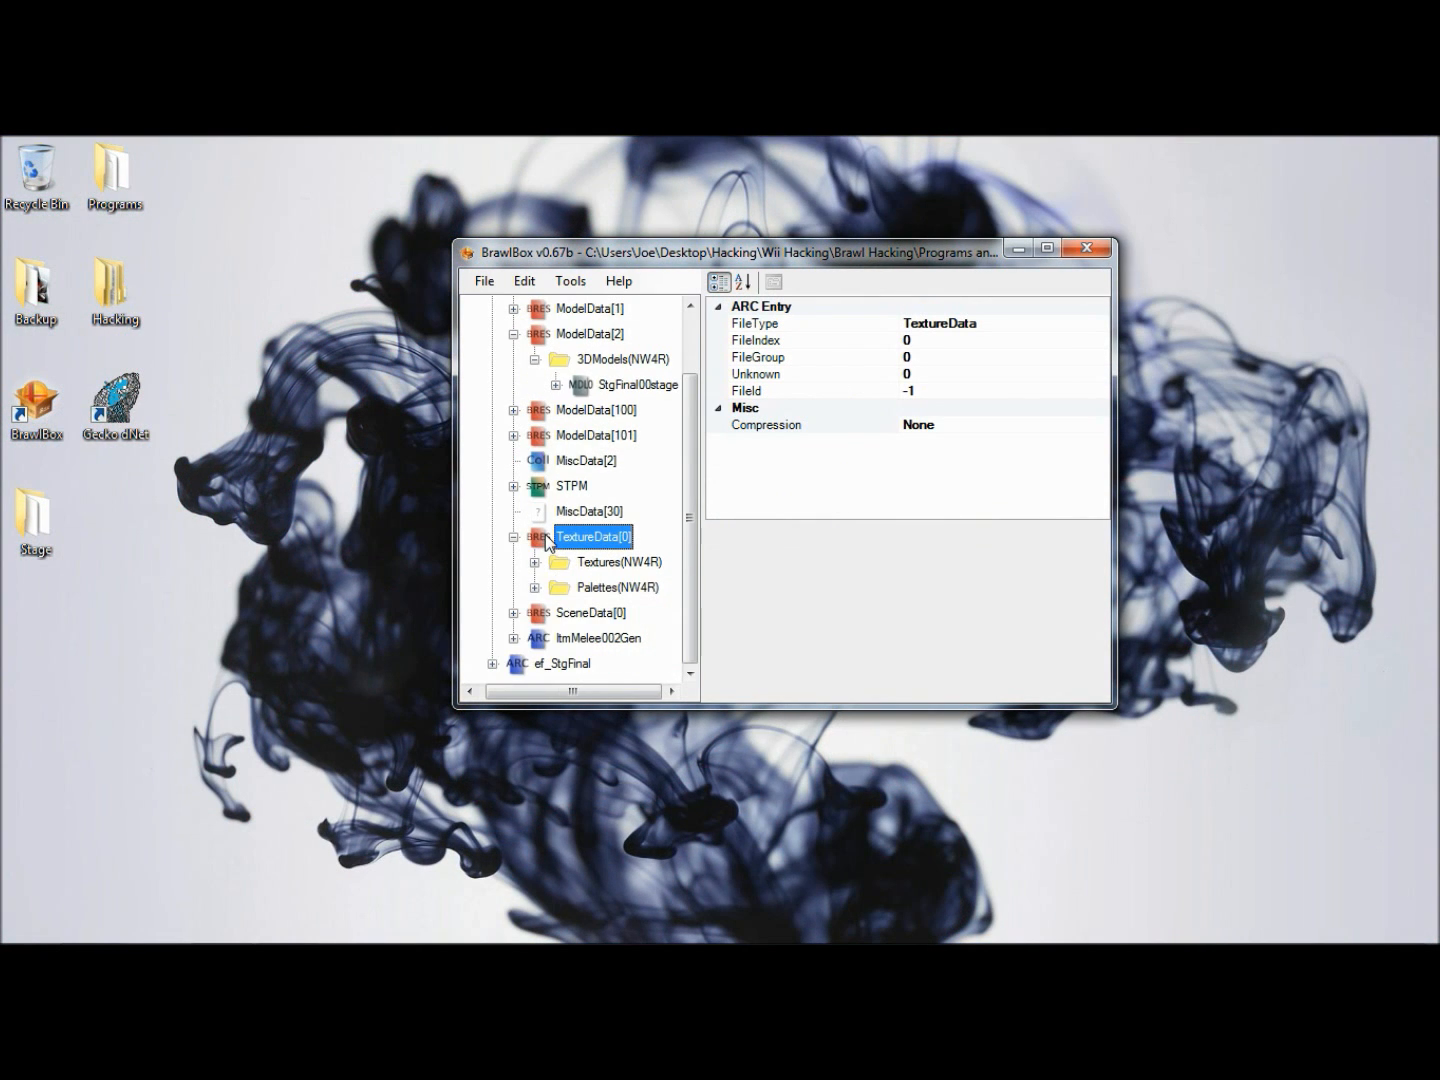
- Replace TextureData[0] with the ShipTex BRRES file from the Tutorial Stage's Textures folder
{"action": "right_click", "coordinate": [546, 536]}
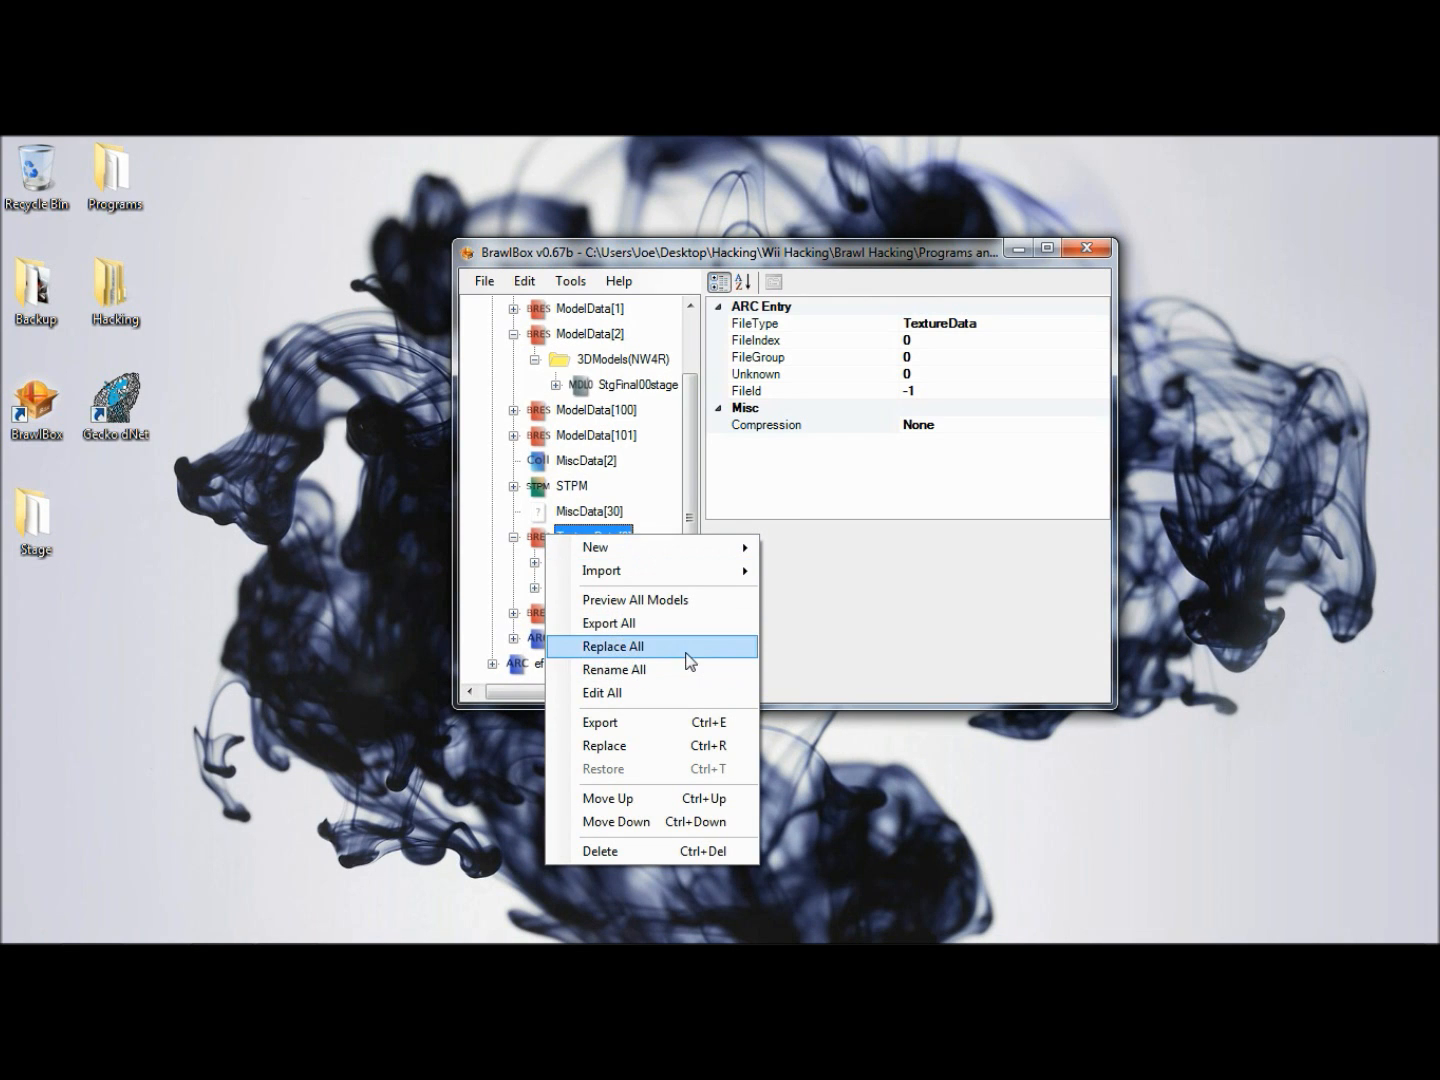
{"action": "left_click", "coordinate": [677, 756]}
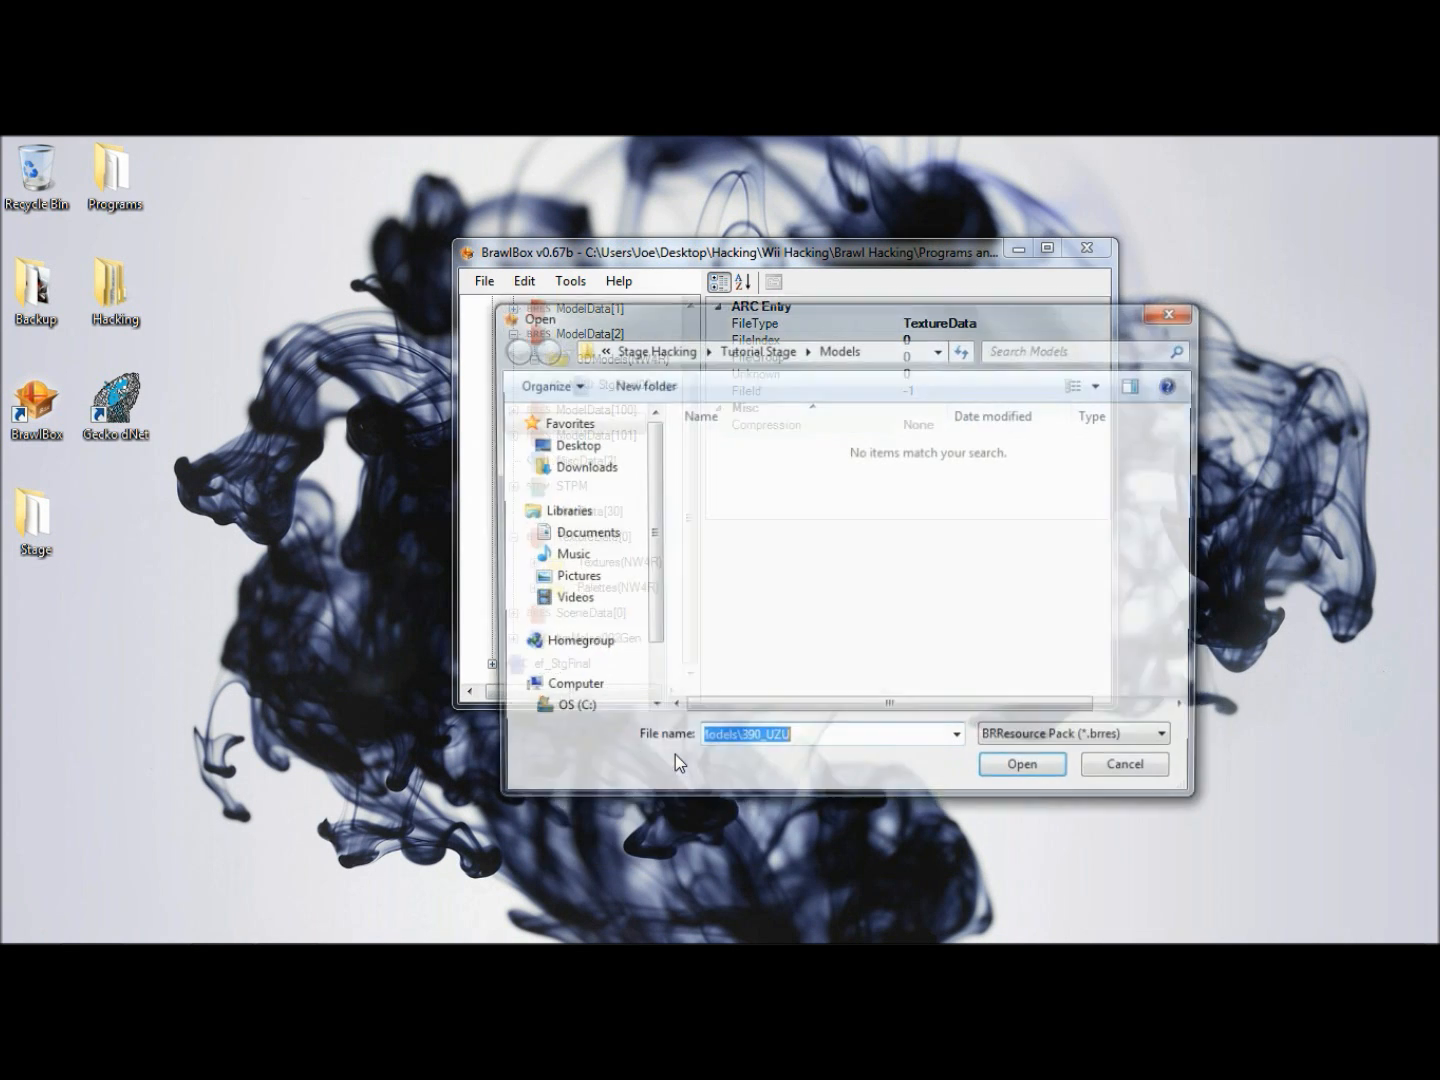
{"action": "left_click", "coordinate": [743, 358]}
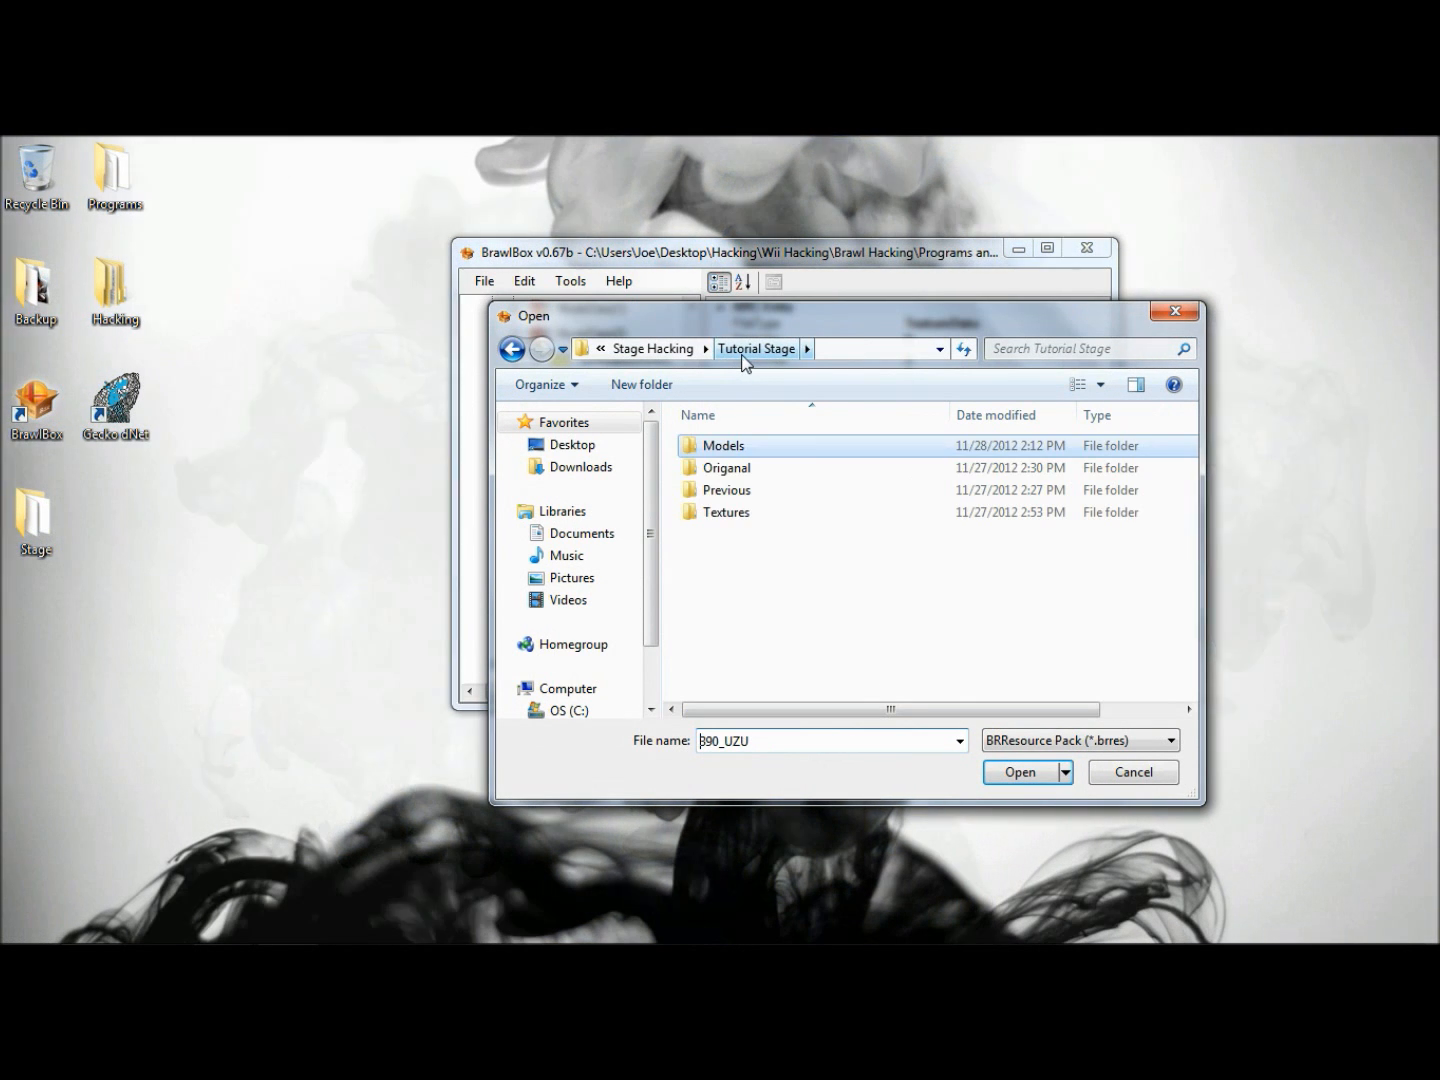
{"action": "double_click", "coordinate": [725, 512]}
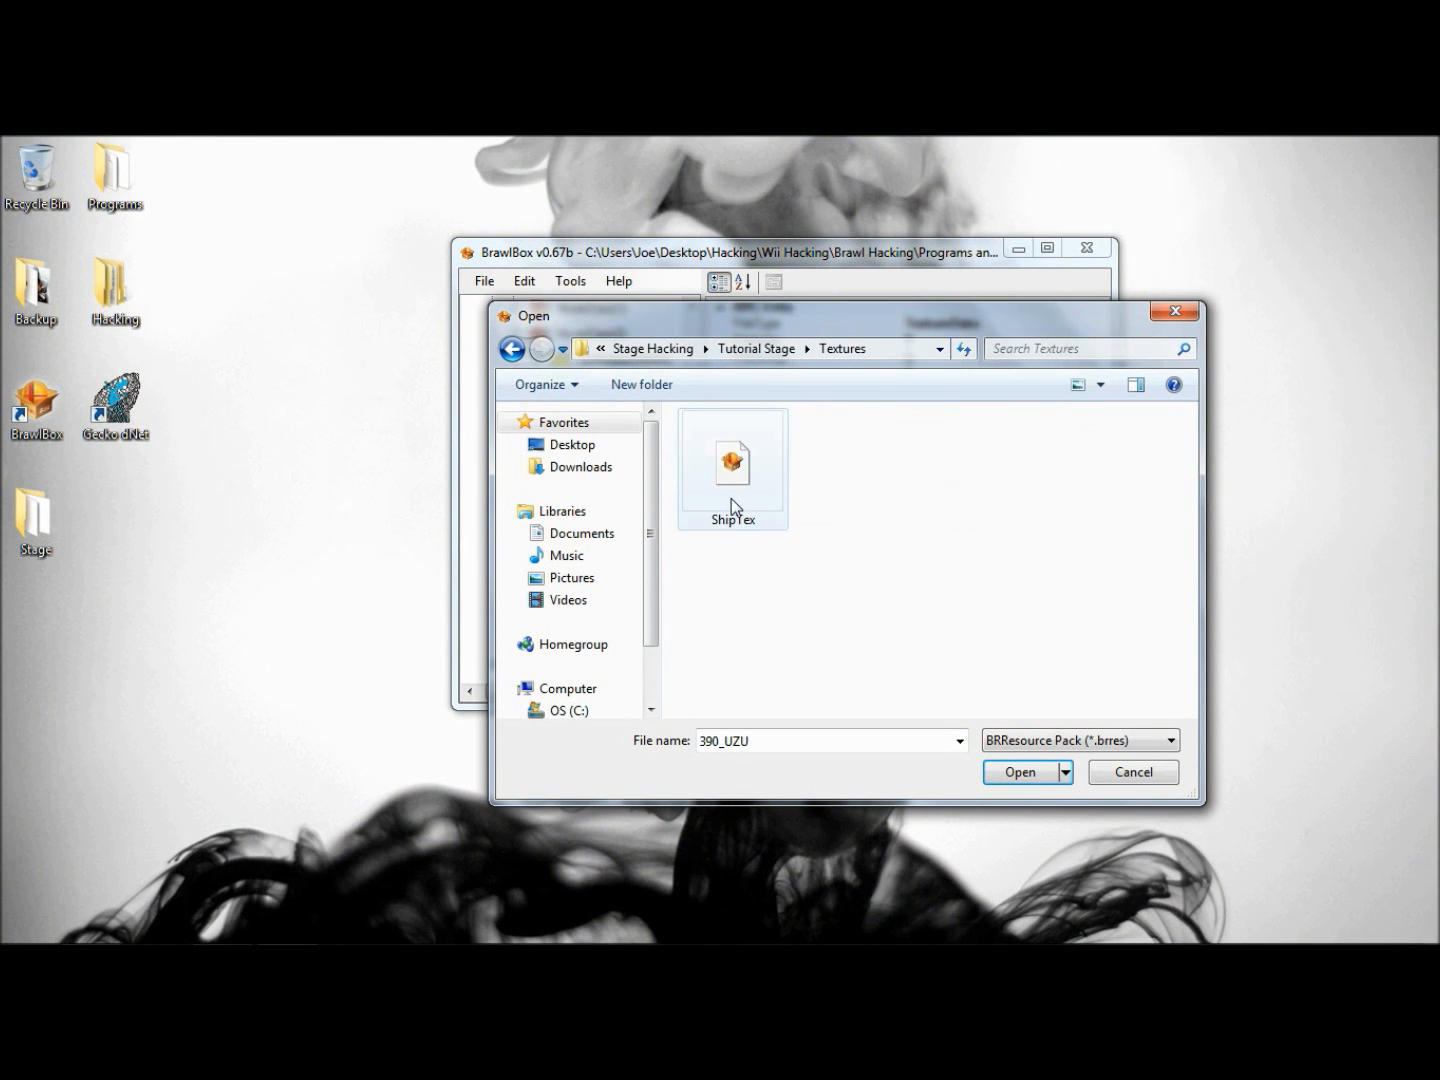
{"action": "left_click", "coordinate": [734, 493]}
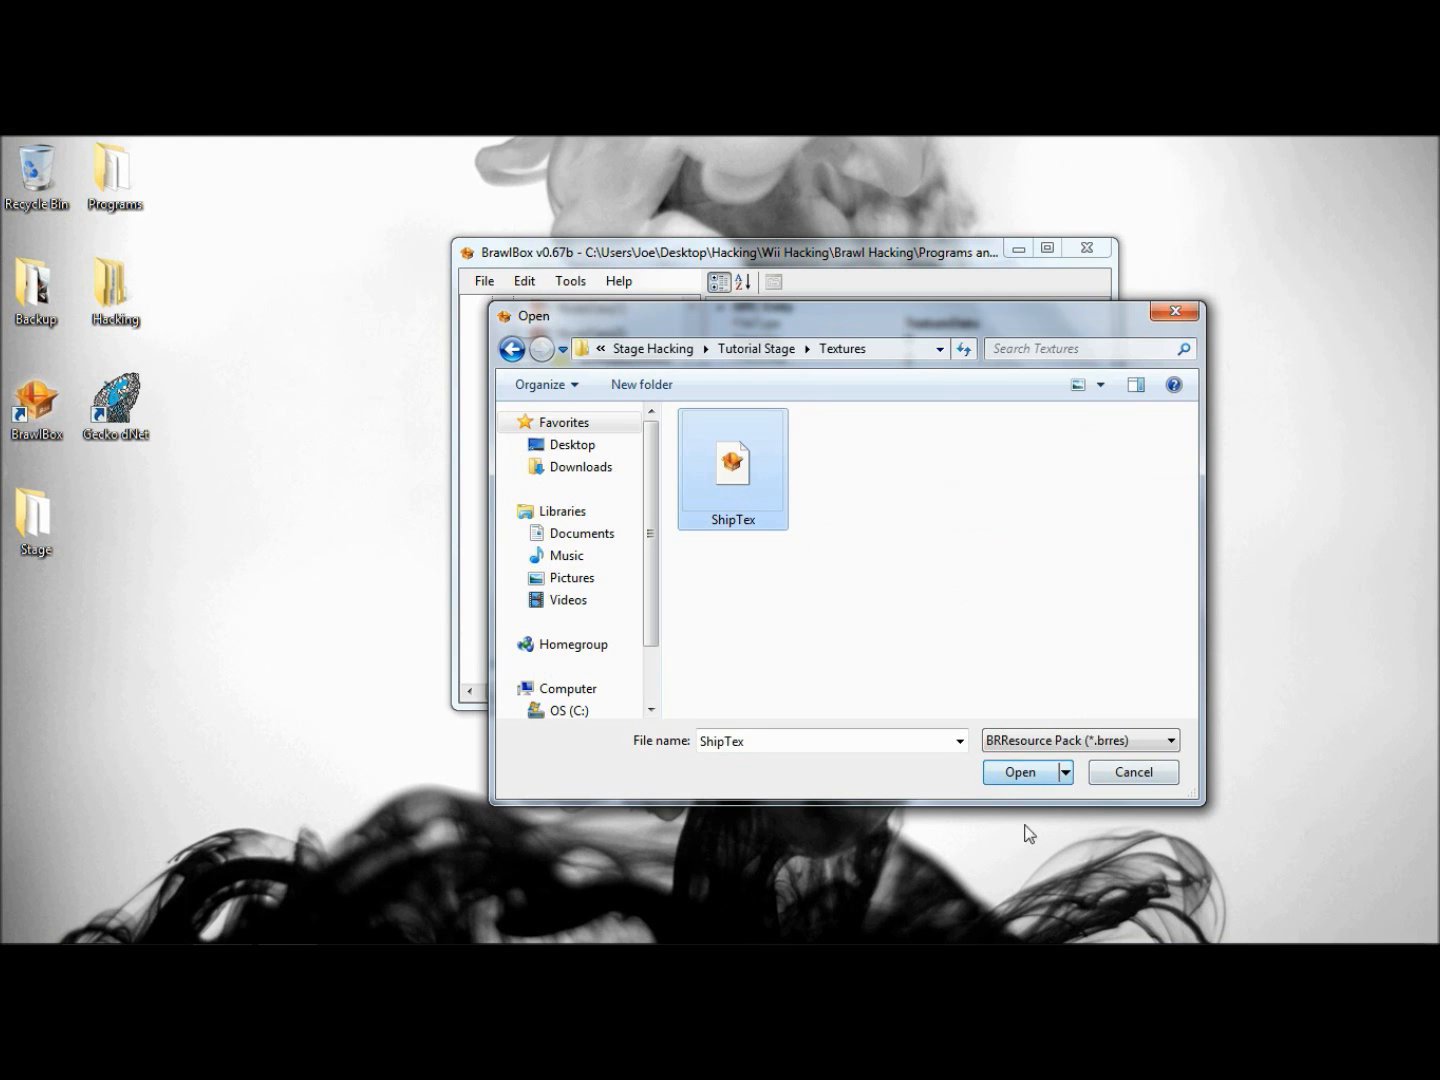
{"action": "left_click", "coordinate": [1019, 772]}
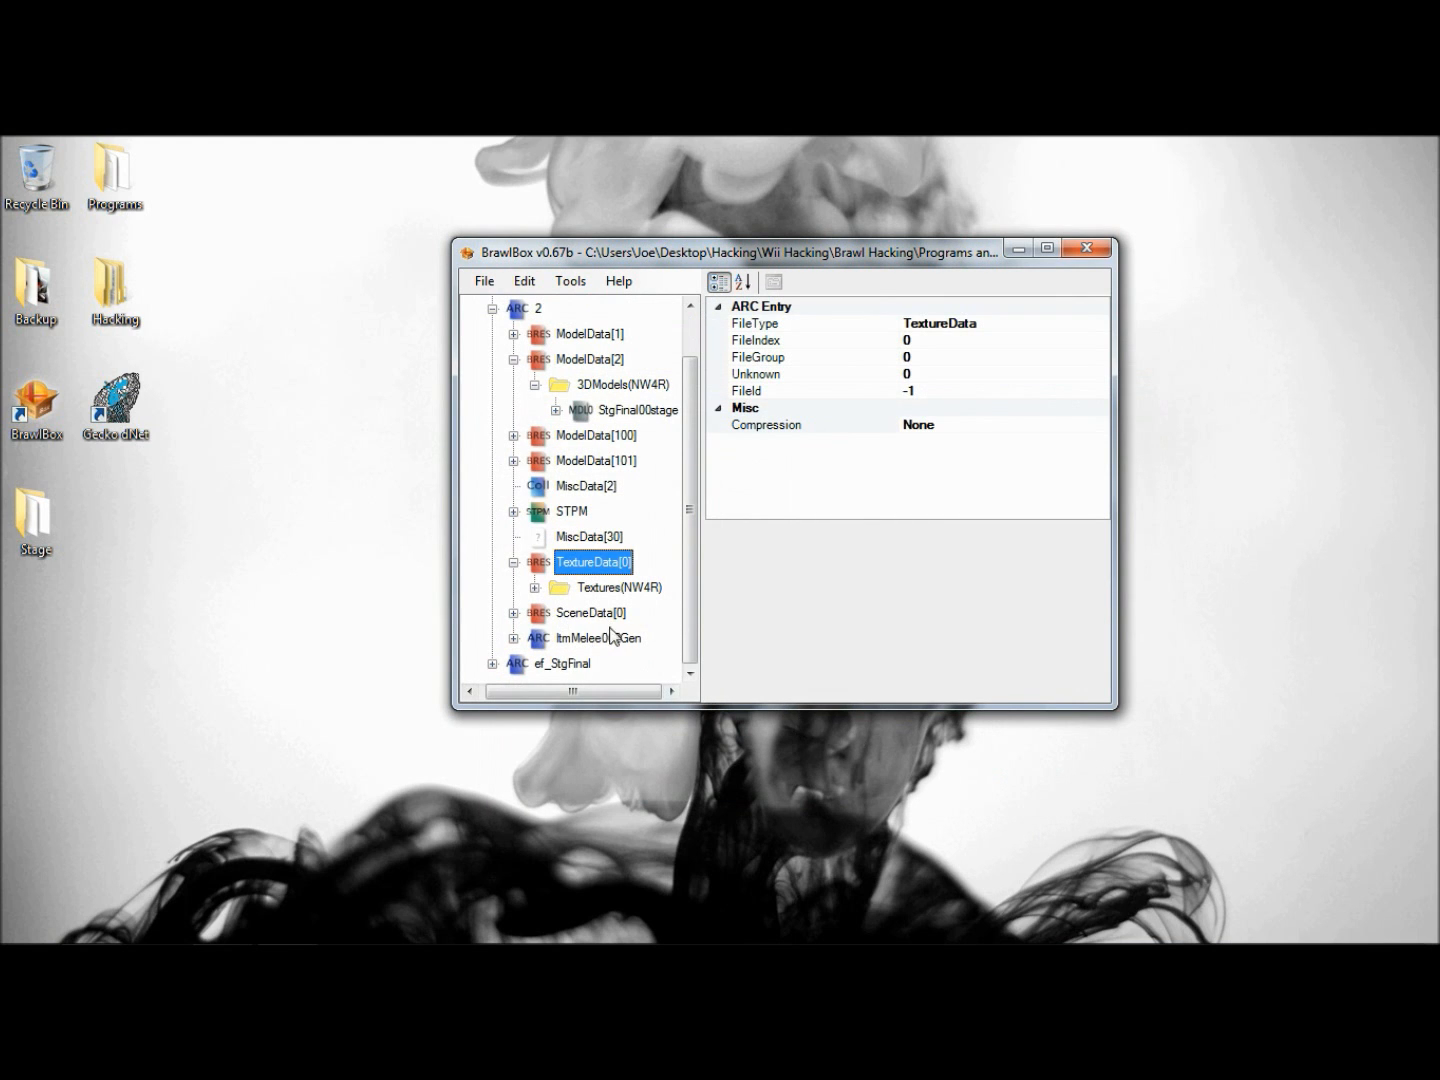
- Examine the Falcon Flyer textures in TextureData[0], preview one of them, and collapse the Textures(NW4R) group
{"action": "left_click", "coordinate": [534, 587]}
{"action": "left_click", "coordinate": [620, 579]}
{"action": "scroll", "coordinate": [620, 579], "scroll_direction": "down", "scroll_amount": 3}
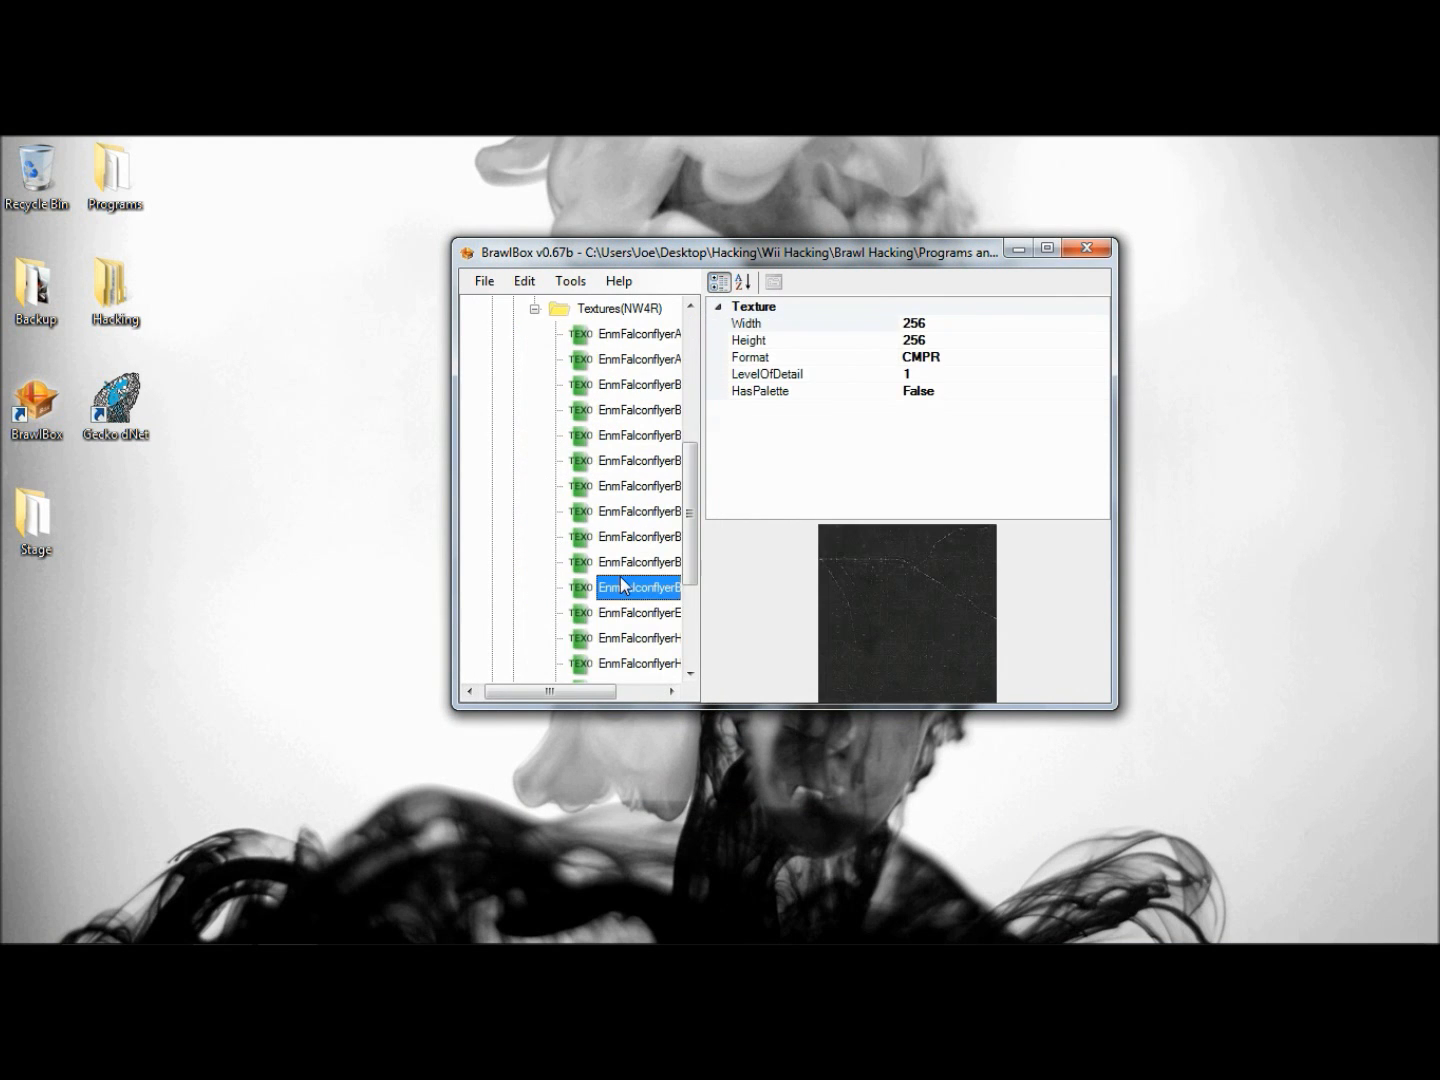
{"action": "scroll", "coordinate": [620, 578], "scroll_direction": "up", "scroll_amount": 5}
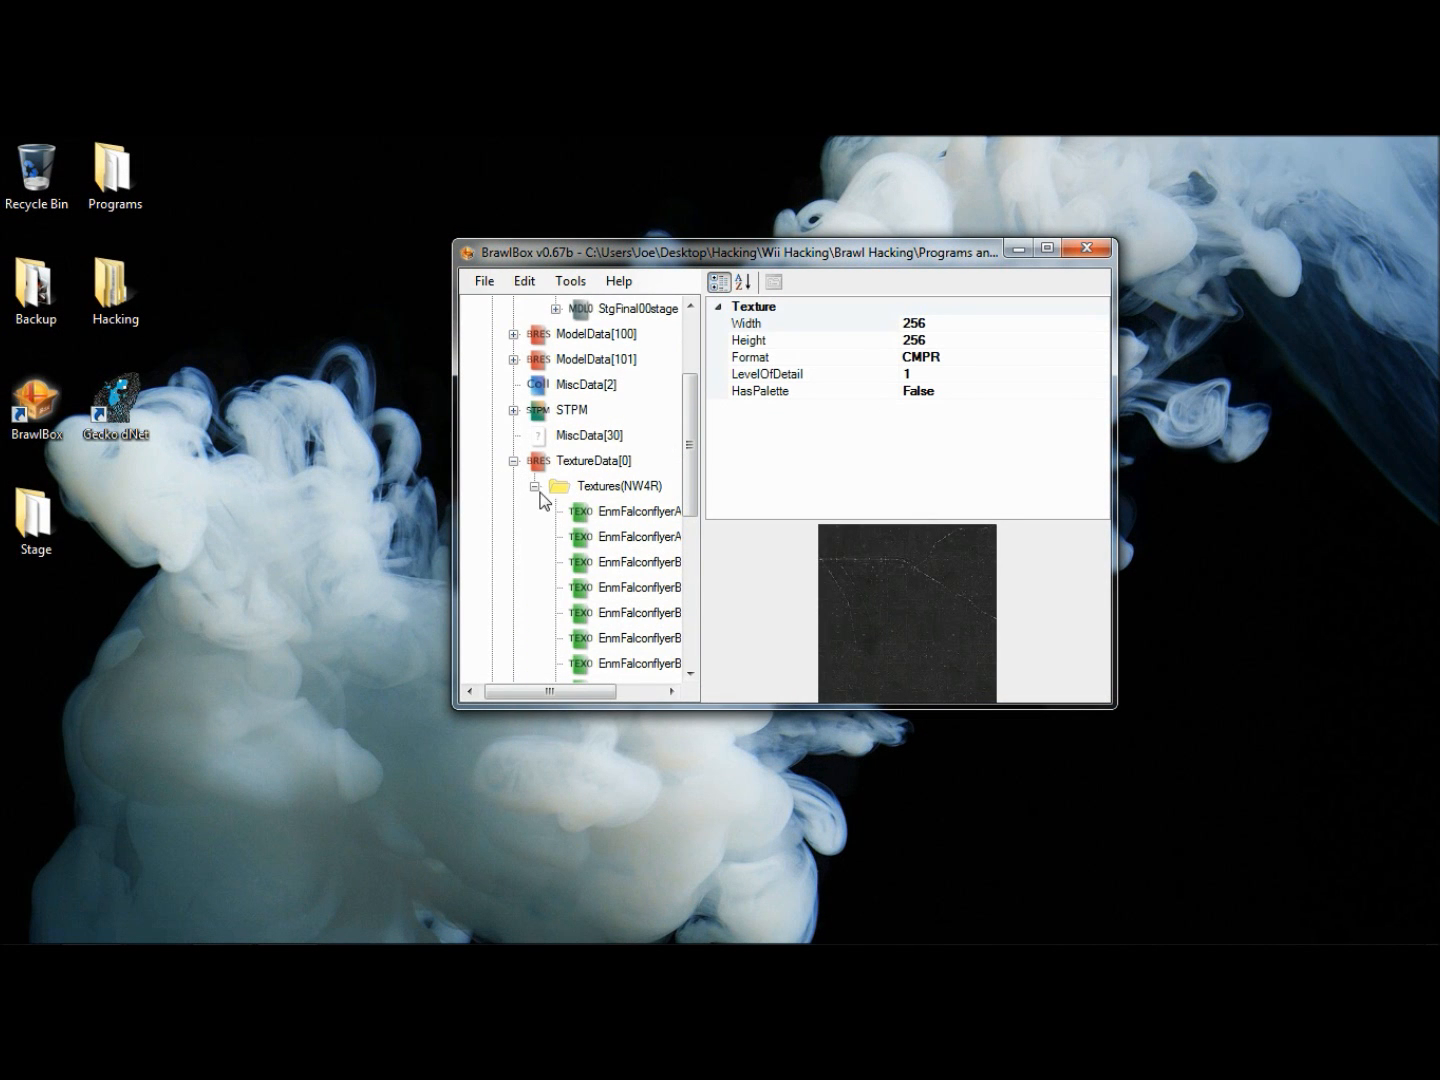
{"action": "left_click", "coordinate": [533, 486]}
- Import the 3900ab_line texture into TextureData[0], accepting the suggested conversion settings
{"action": "right_click", "coordinate": [608, 565]}
{"action": "mouse_move", "coordinate": [796, 607]}
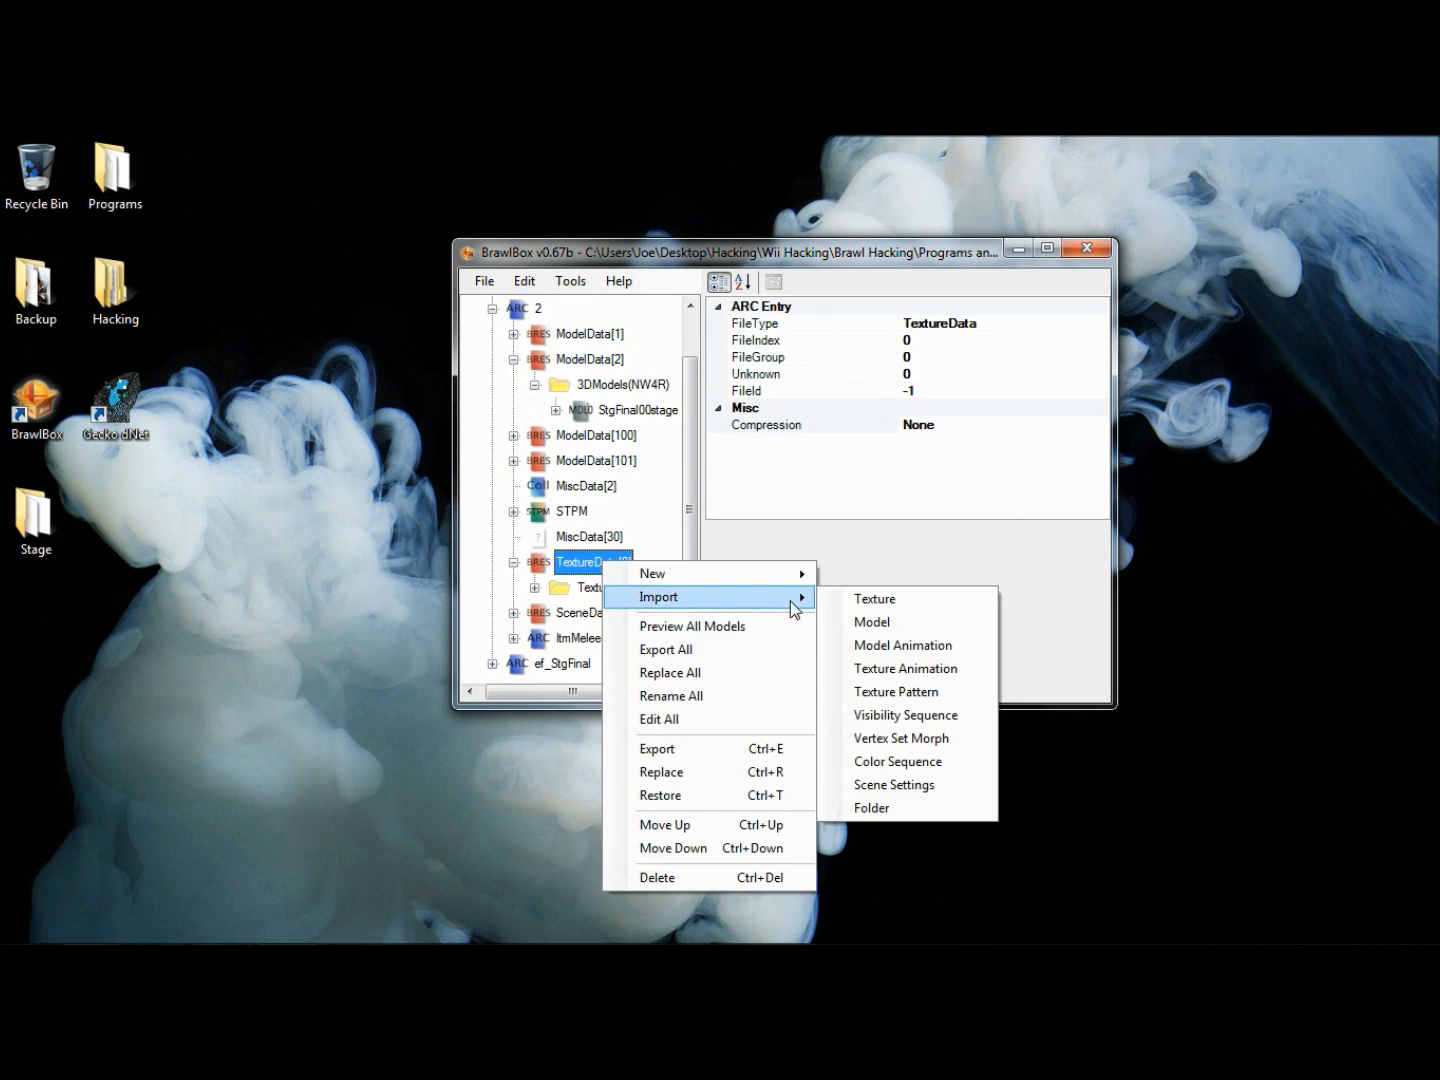
{"action": "left_click", "coordinate": [916, 598]}
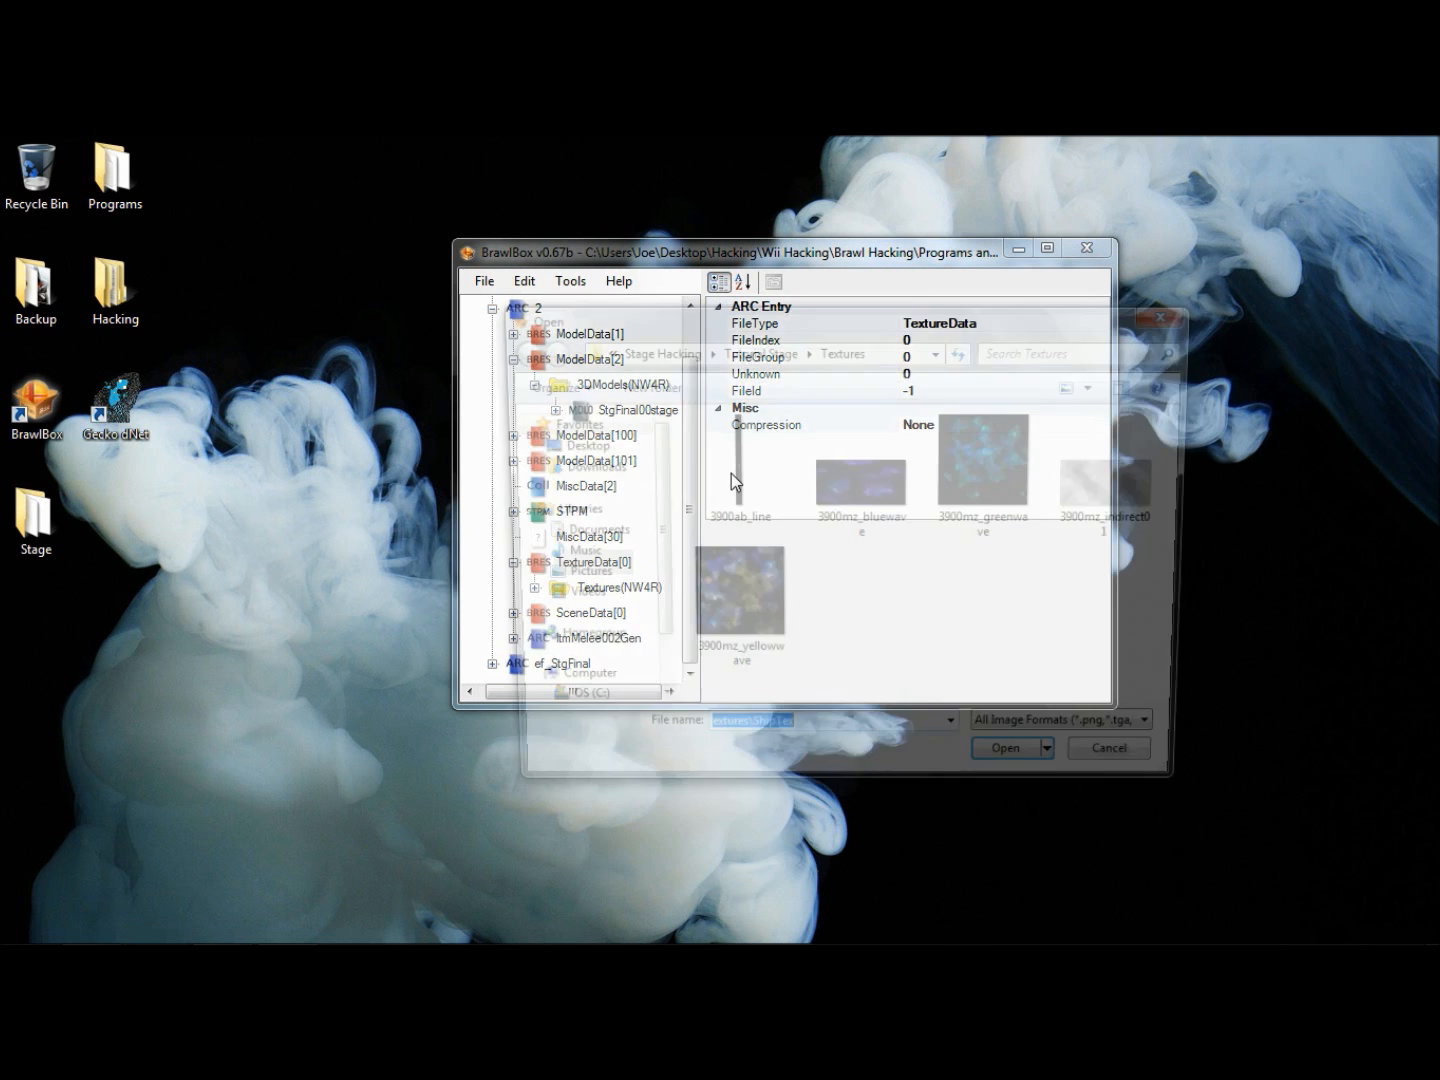
{"action": "left_click", "coordinate": [1024, 772]}
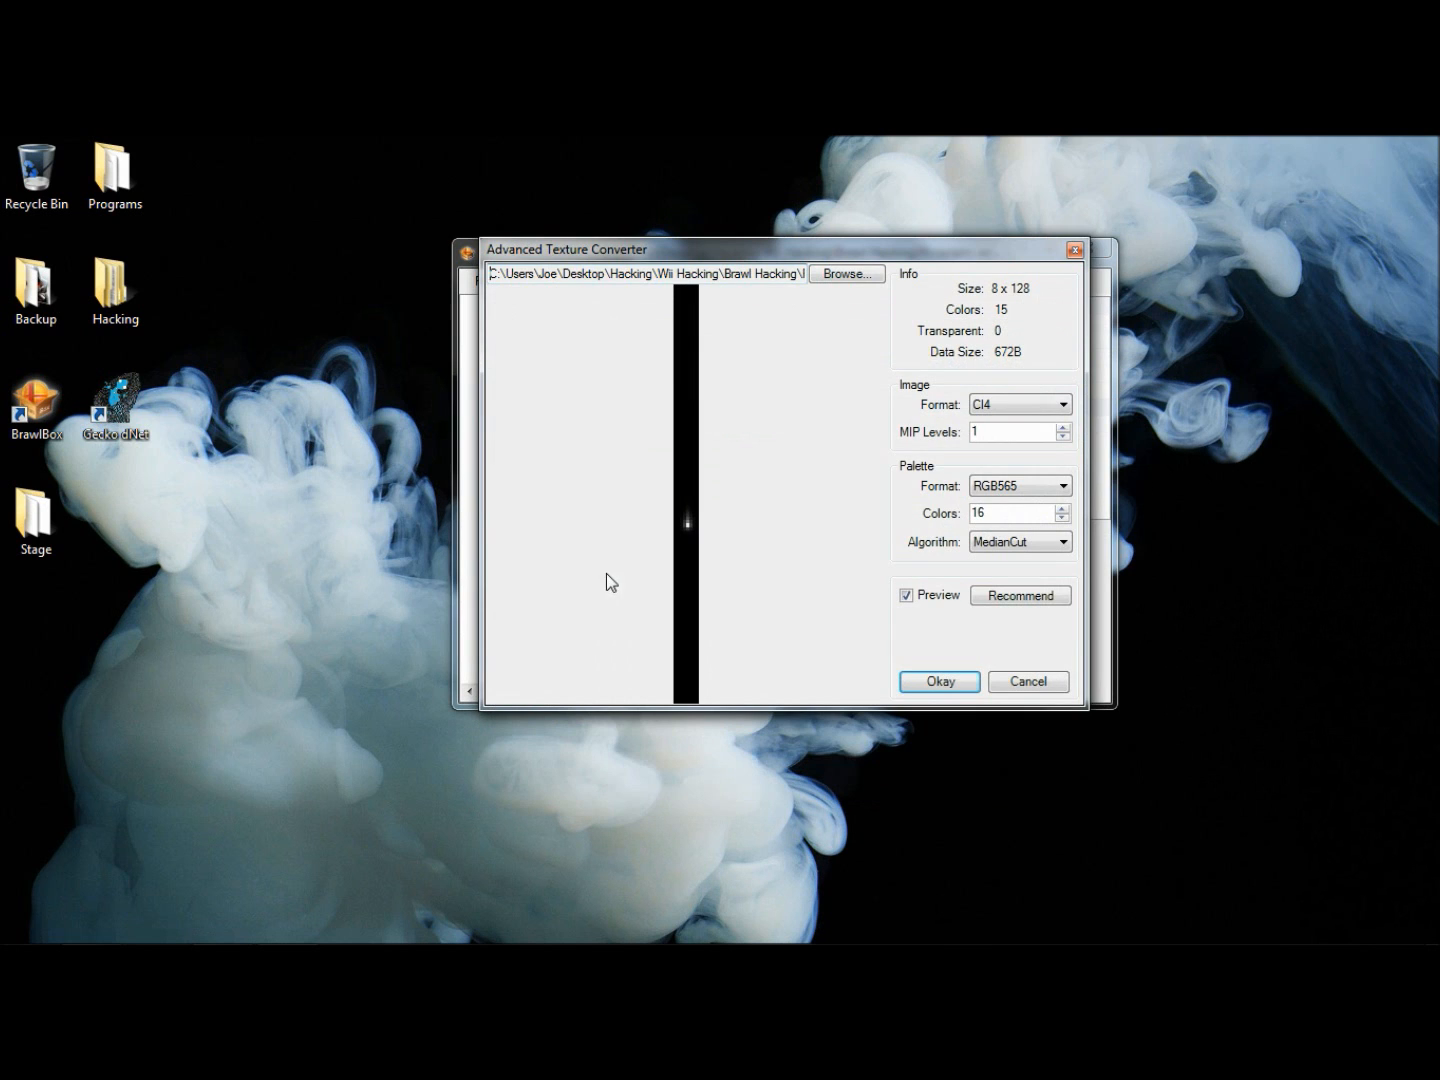
{"action": "left_click", "coordinate": [901, 685]}
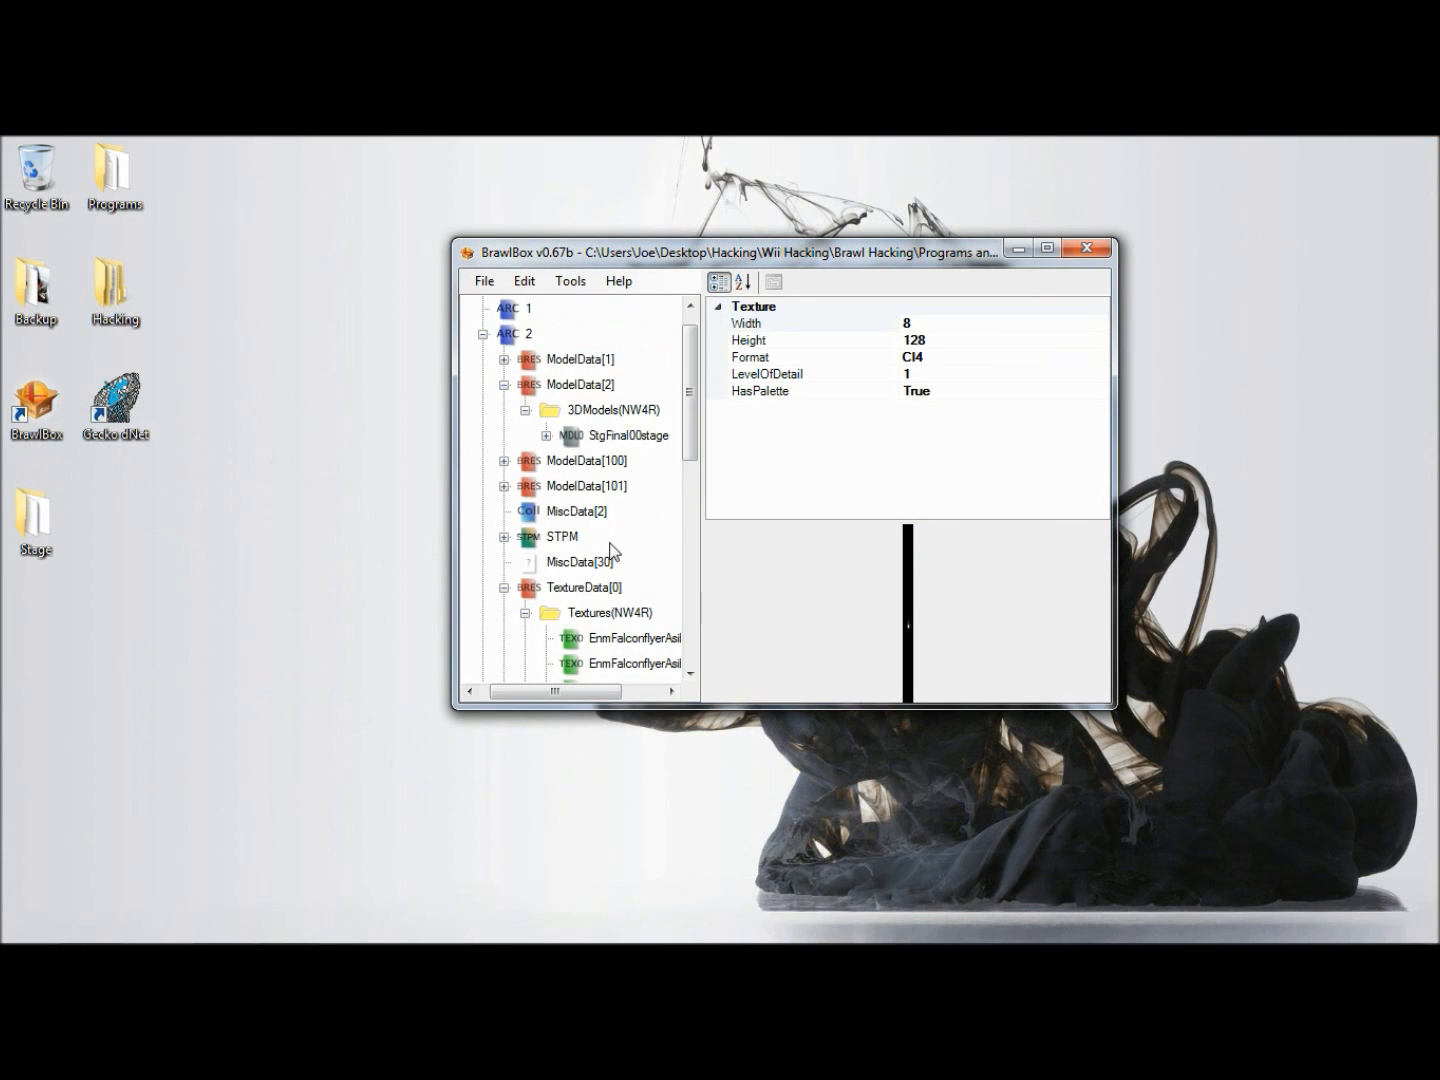
- Import the 3900mz_bluewave texture into TextureData[0] in the suggested CMPR format
{"action": "right_click", "coordinate": [597, 588]}
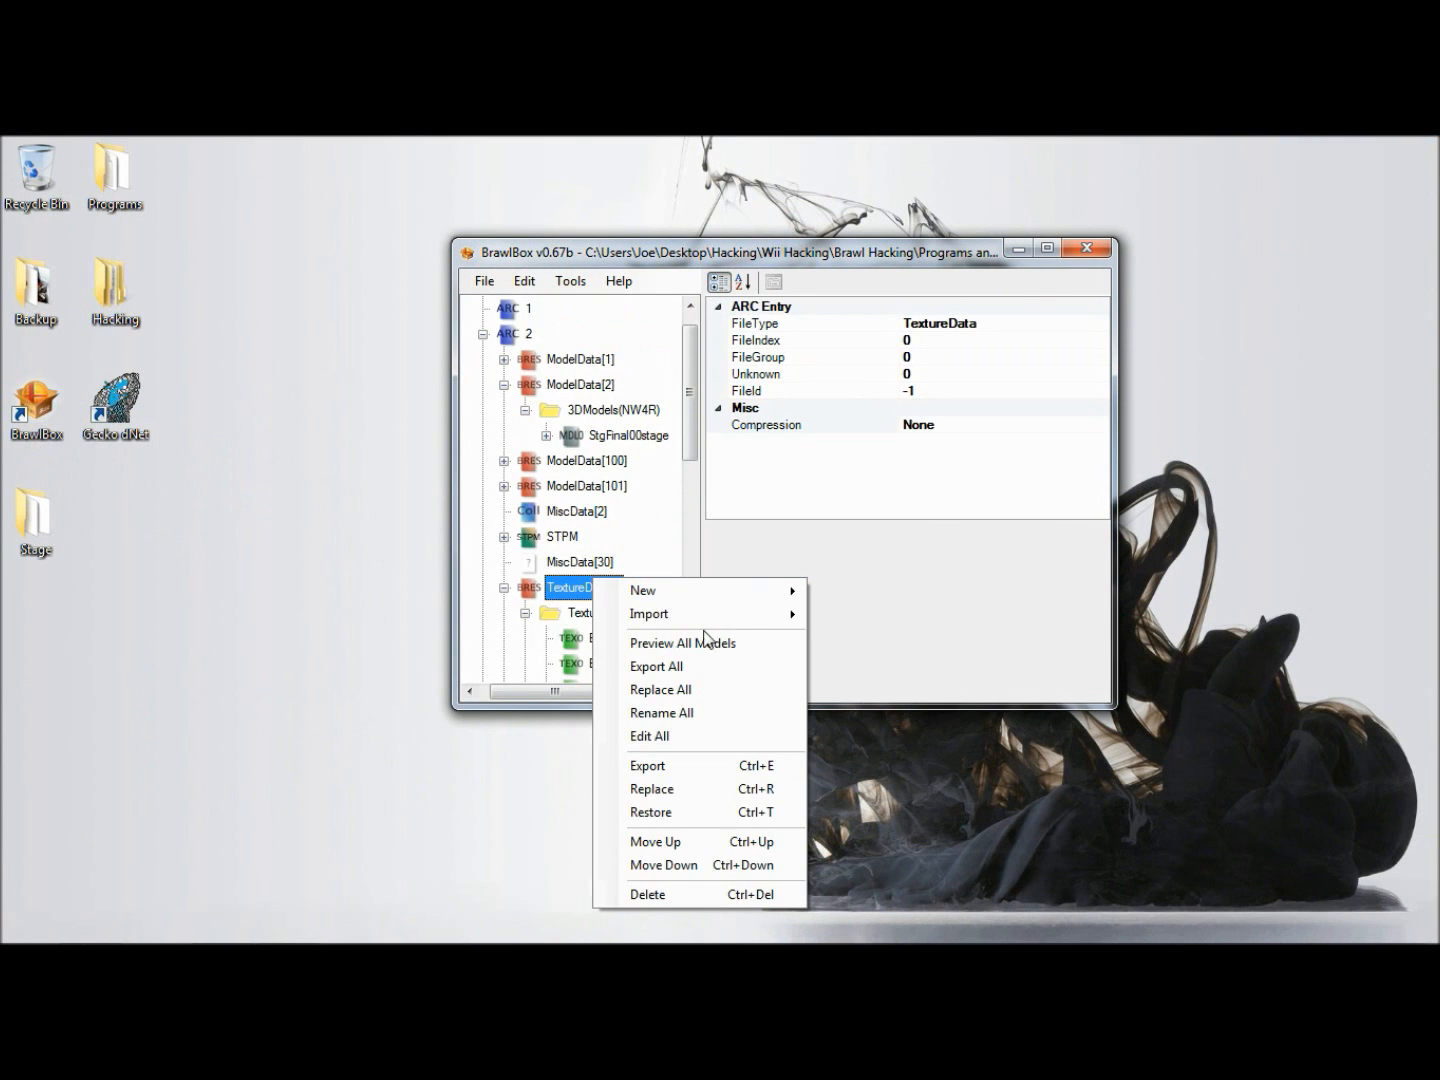
{"action": "mouse_move", "coordinate": [749, 622]}
{"action": "left_click", "coordinate": [862, 620]}
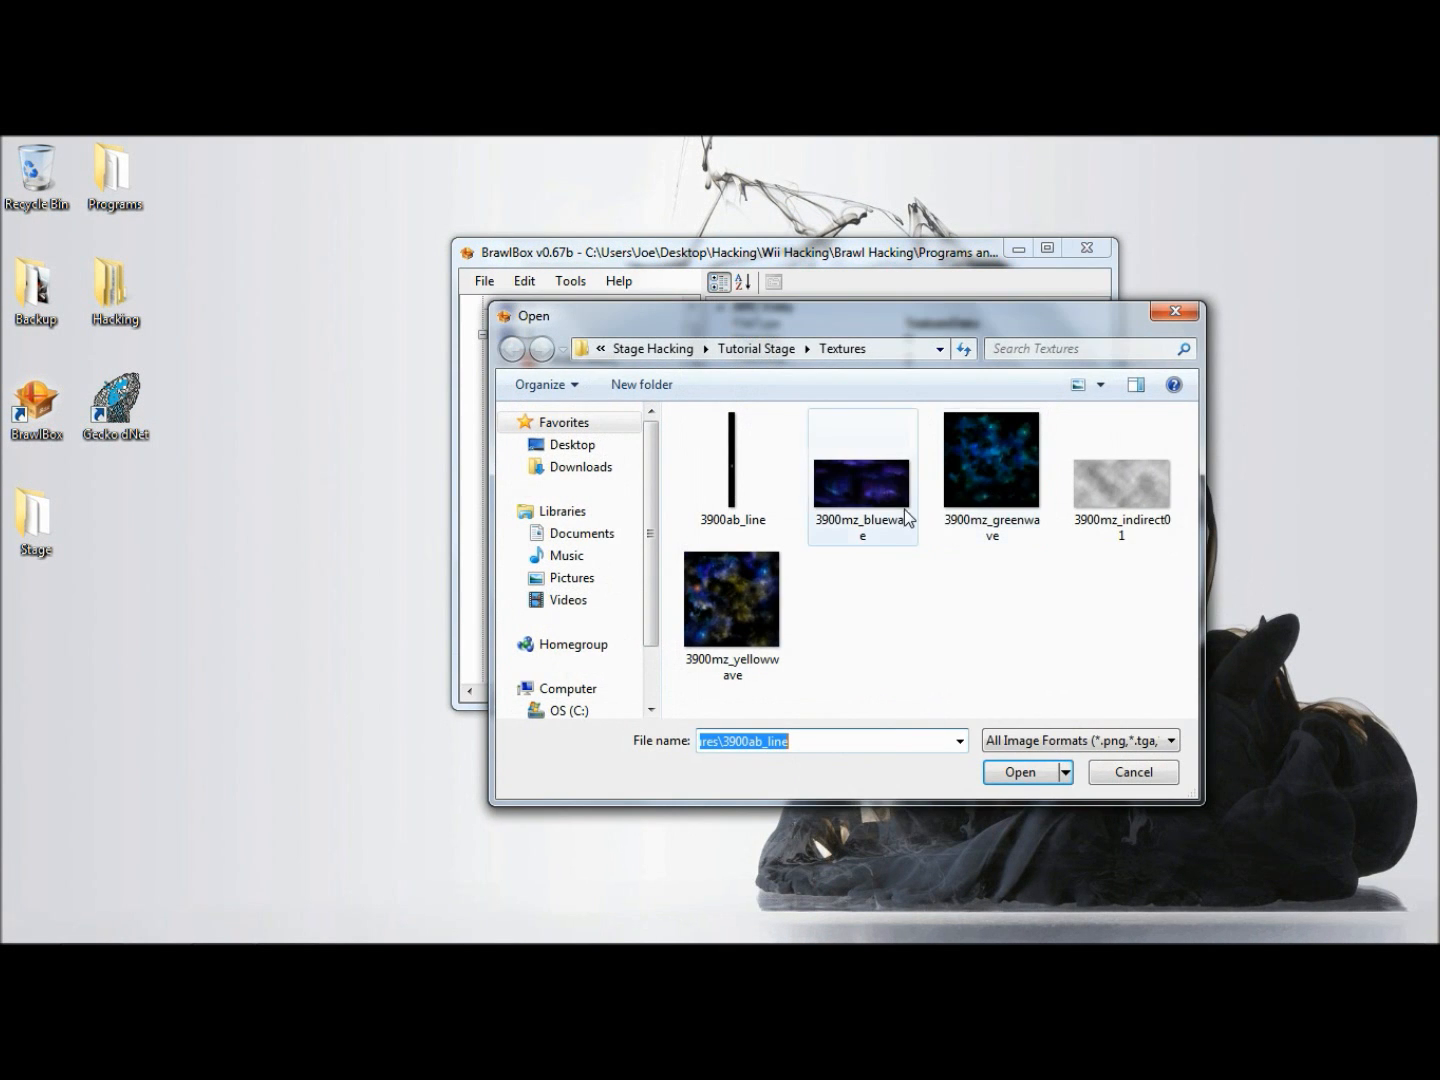
{"action": "left_click", "coordinate": [904, 510]}
{"action": "left_click", "coordinate": [1021, 773]}
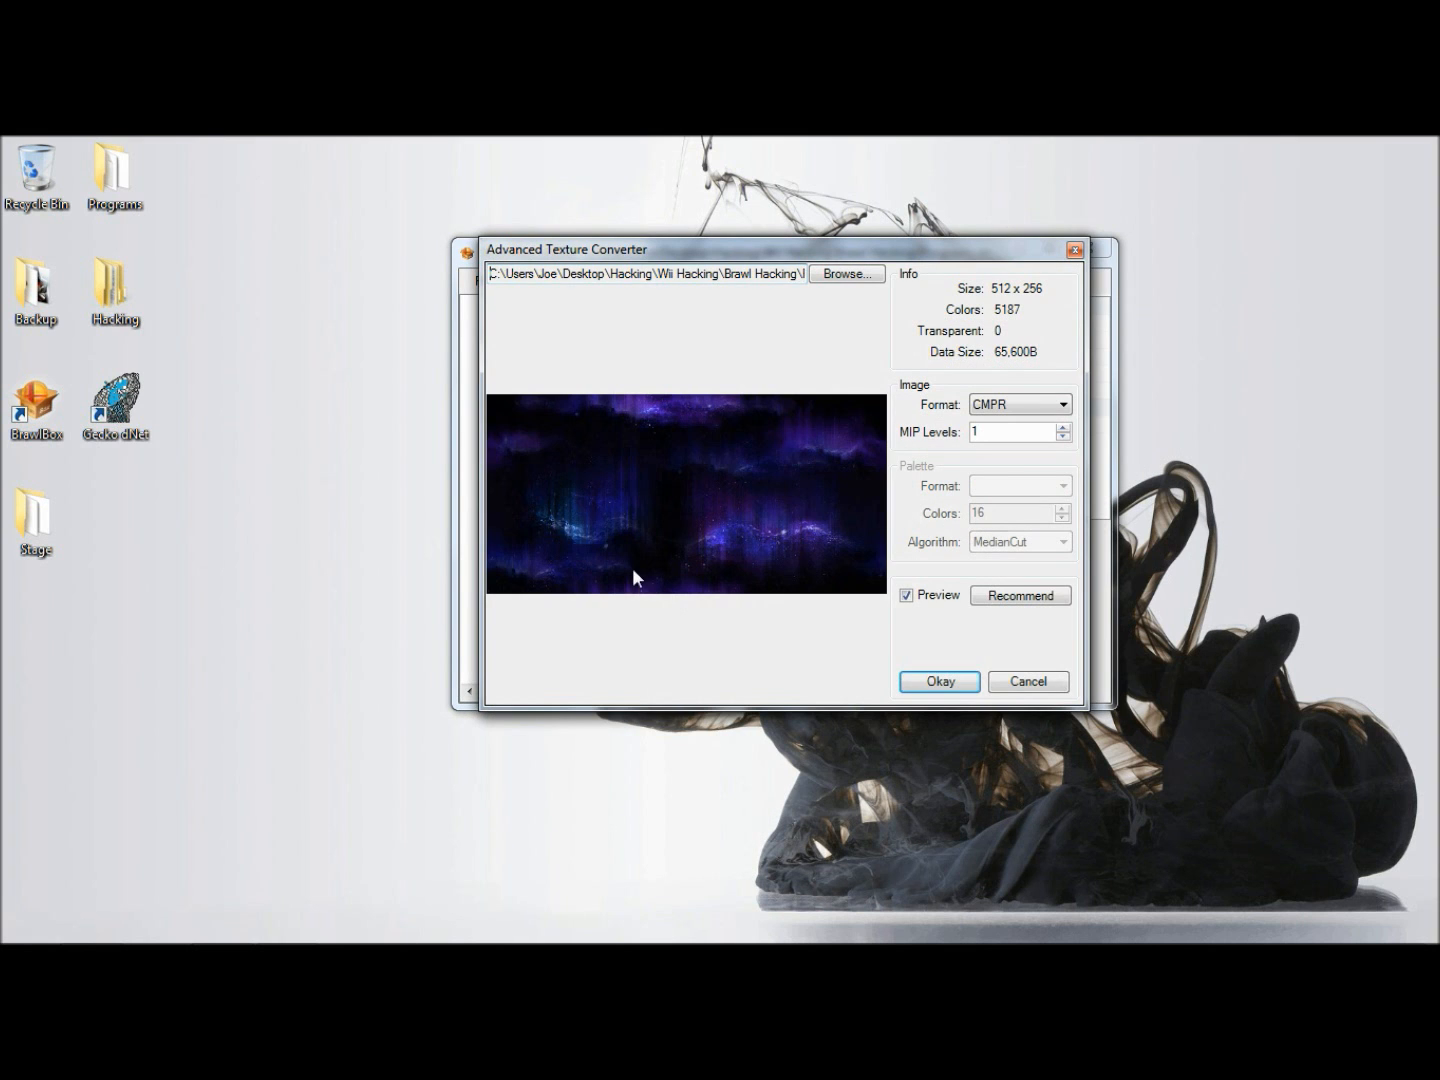
{"action": "left_click", "coordinate": [940, 680]}
- Import the 3900mz_greenwave texture into TextureData[0] in the suggested CMPR format
{"action": "scroll", "coordinate": [607, 462], "scroll_direction": "up", "scroll_amount": 4}
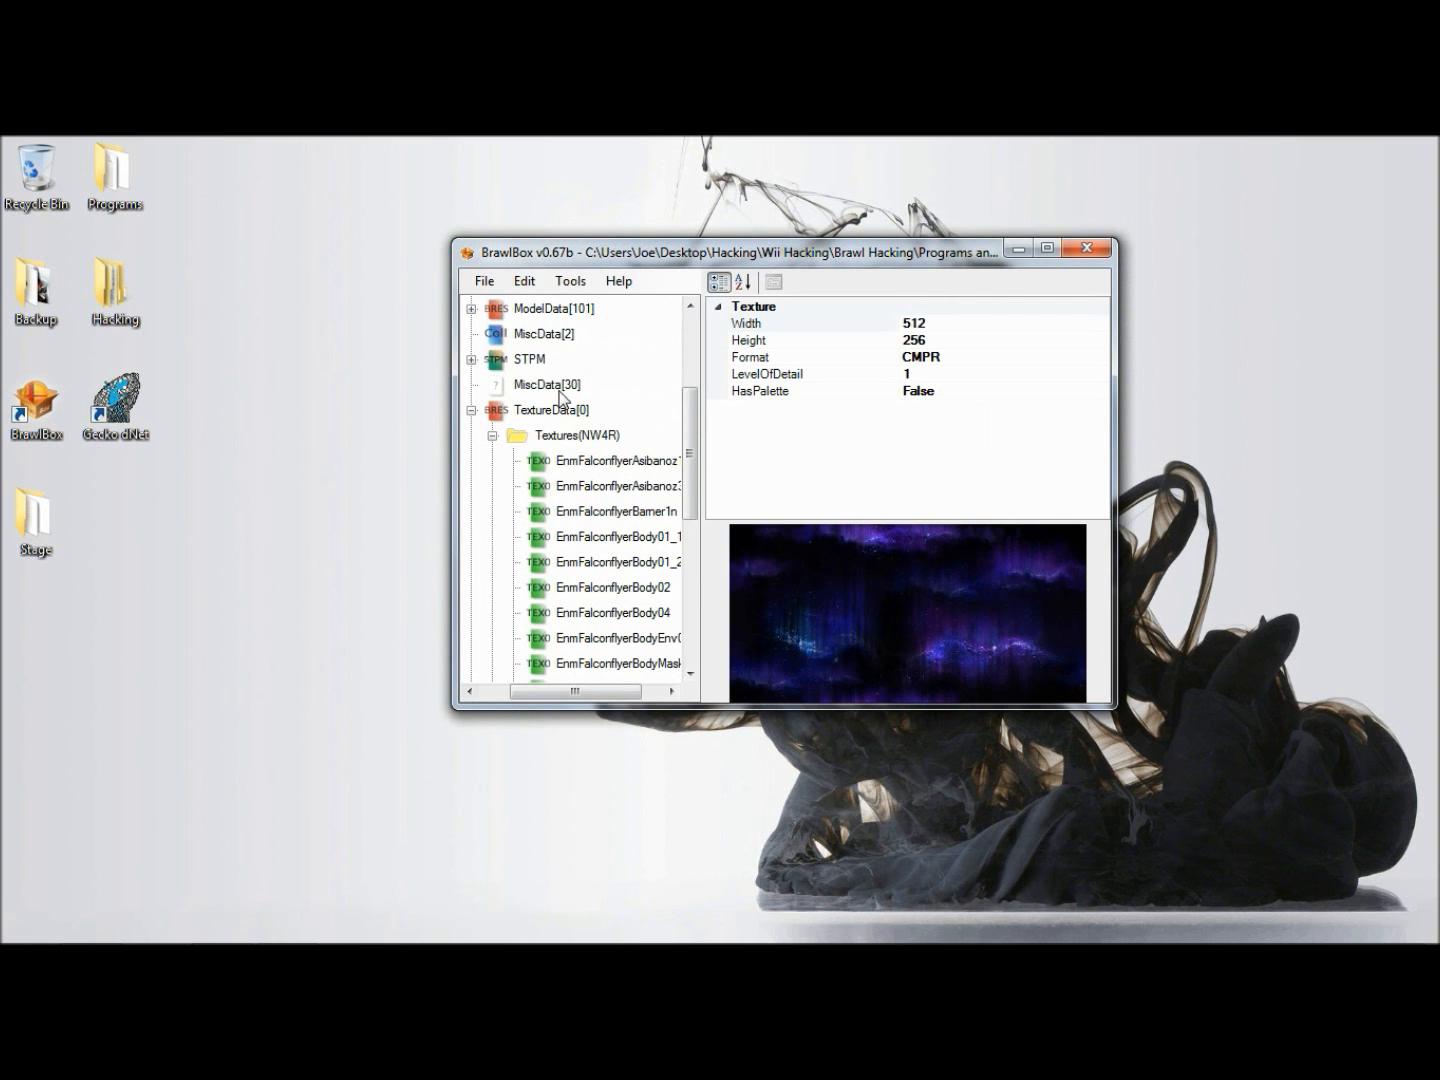
{"action": "left_click", "coordinate": [519, 412]}
{"action": "right_click", "coordinate": [519, 412]}
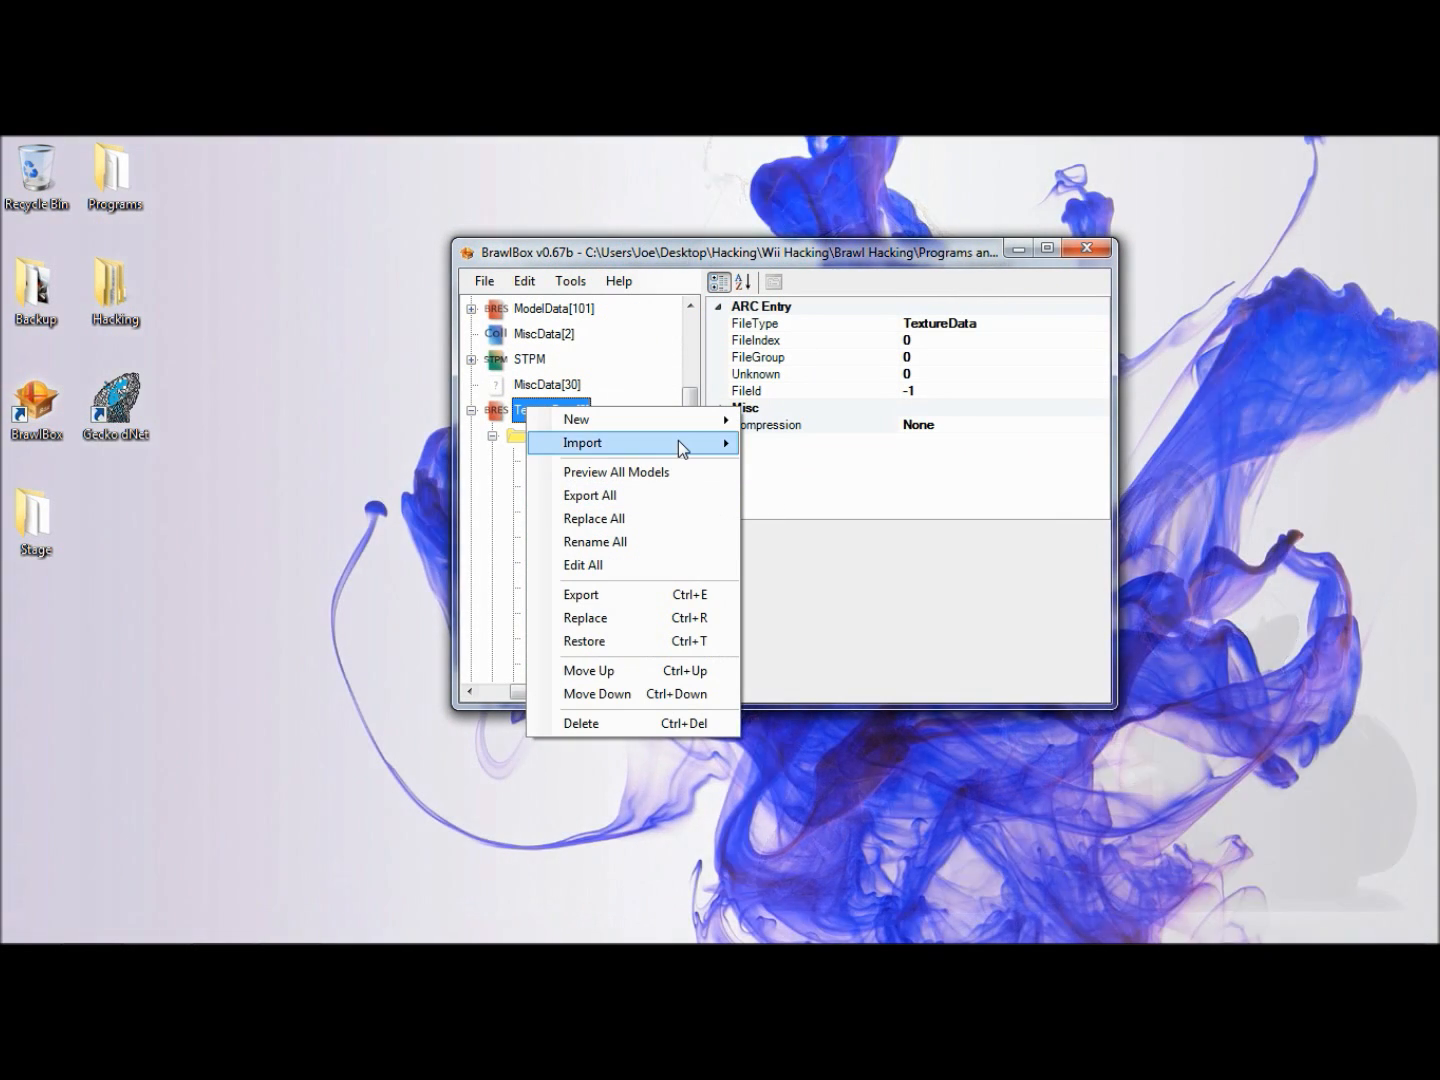
{"action": "mouse_move", "coordinate": [728, 450]}
{"action": "left_click", "coordinate": [800, 446]}
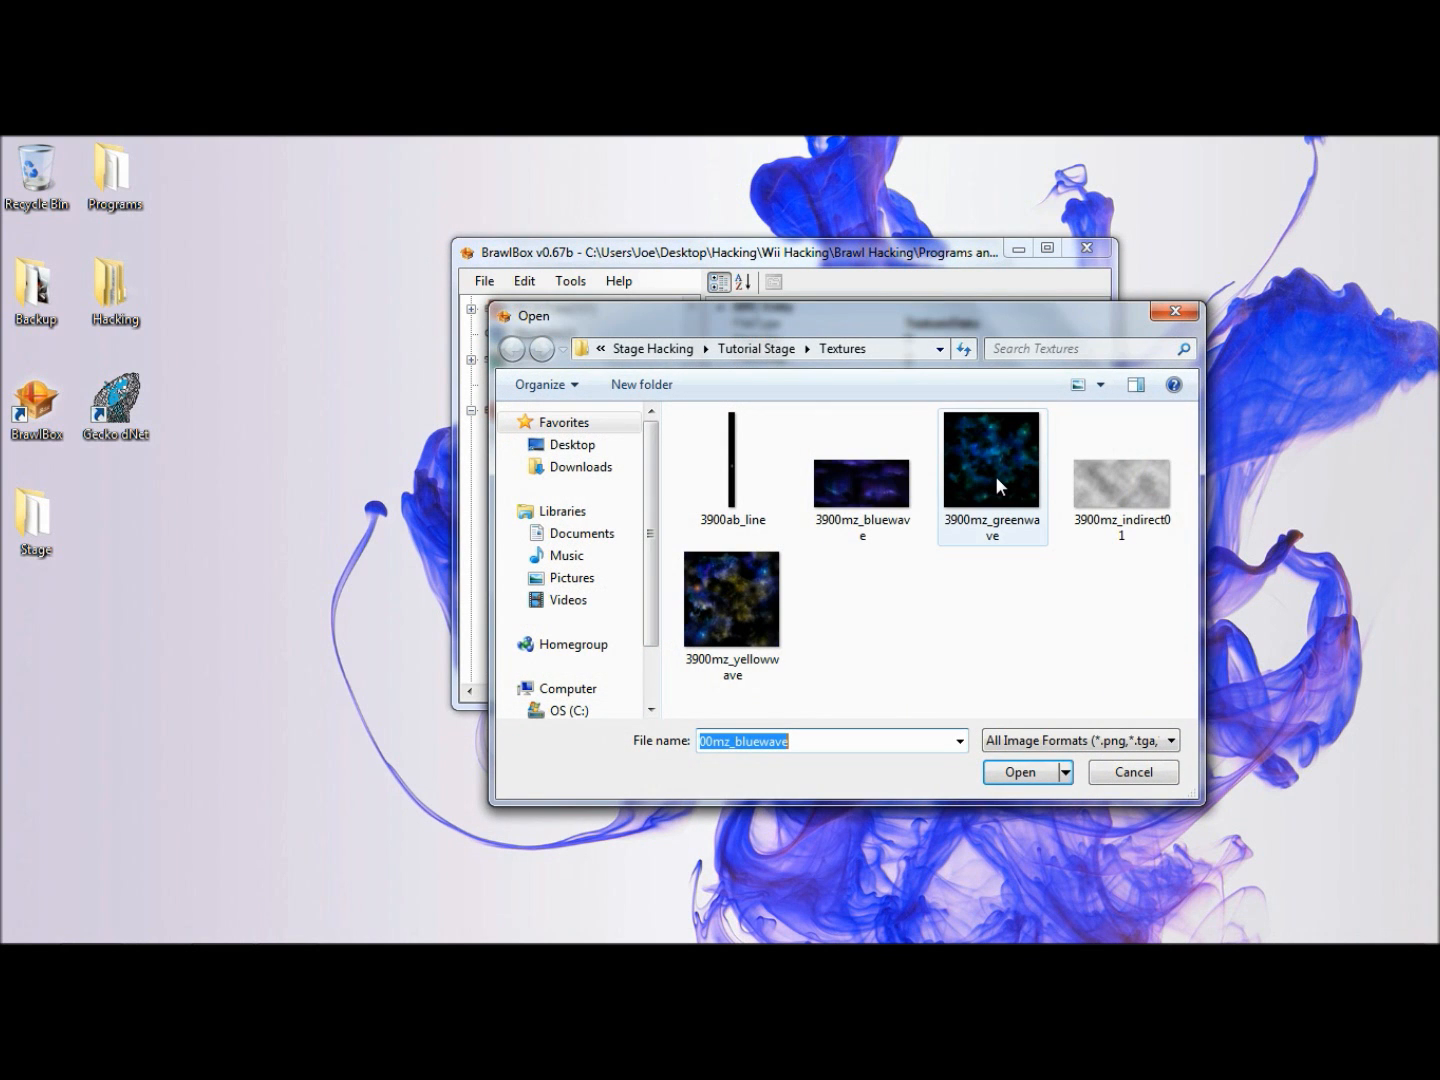
{"action": "left_click", "coordinate": [997, 485]}
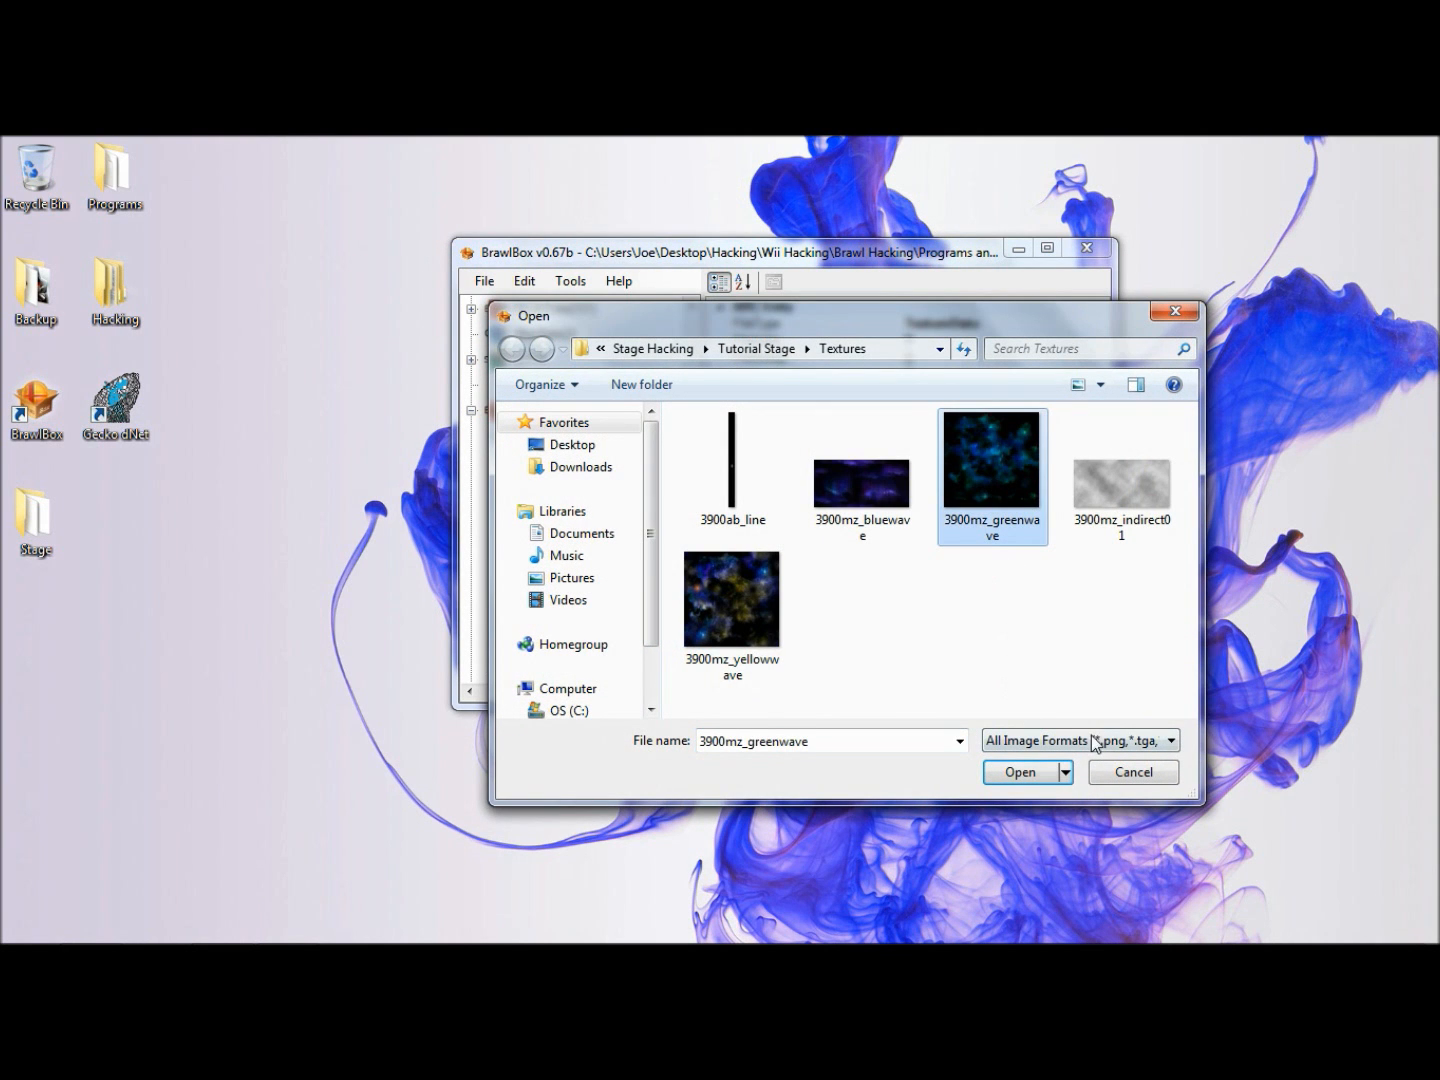
{"action": "left_click", "coordinate": [1020, 771]}
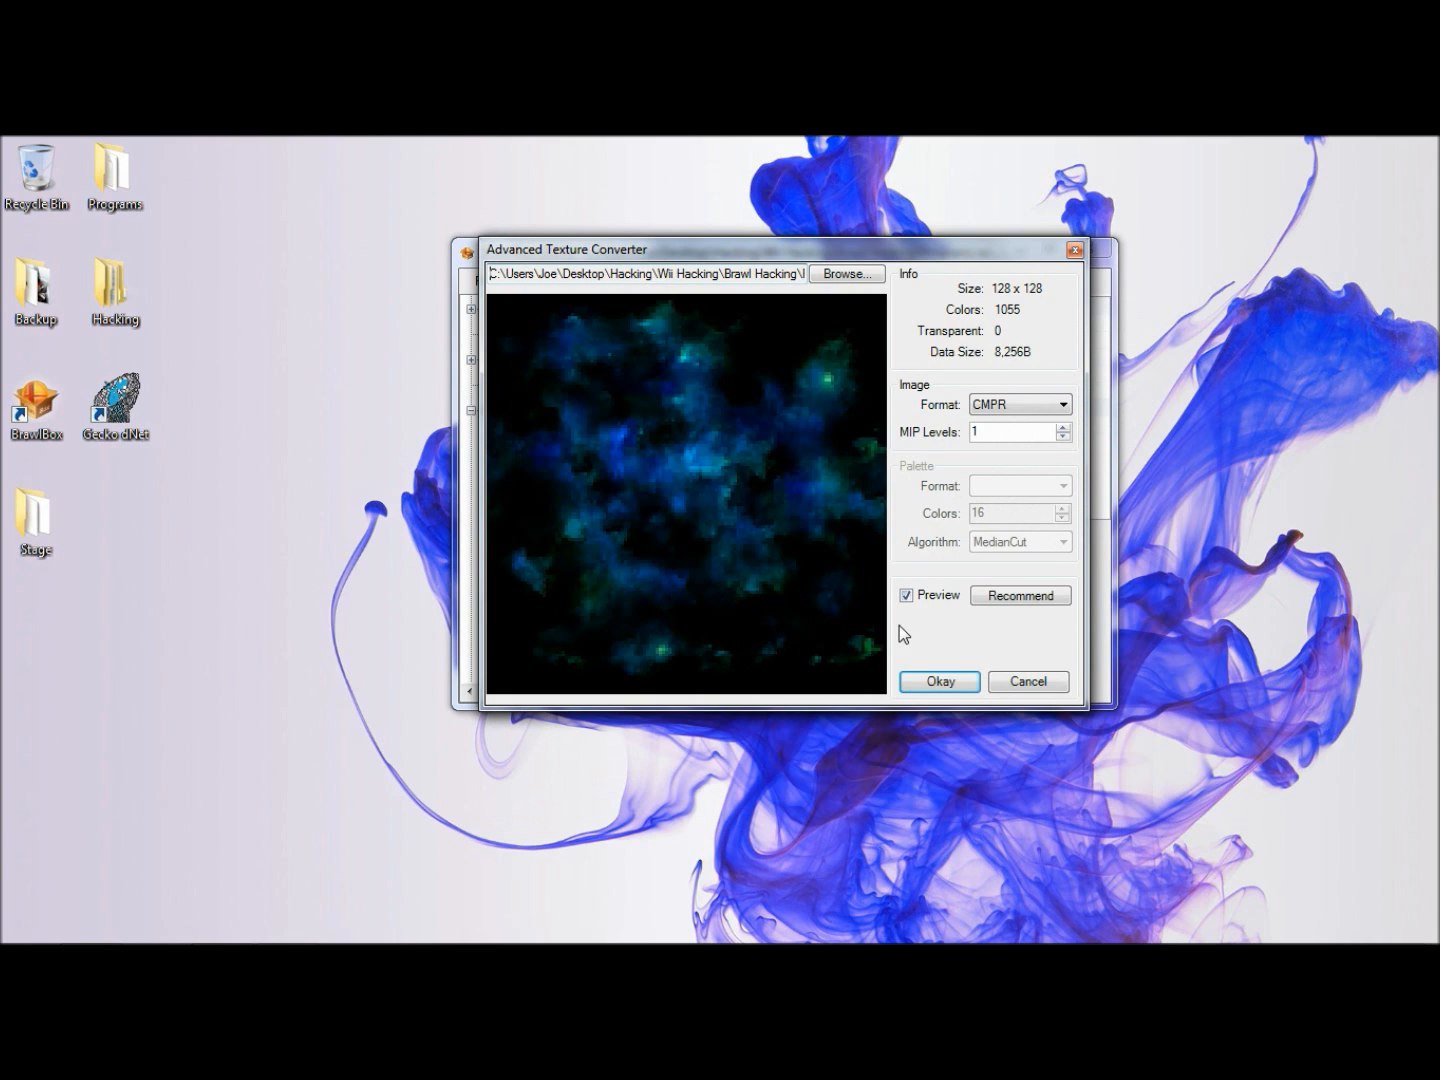
{"action": "left_click", "coordinate": [922, 680]}
- Import the 3900mz_indirect01 texture into TextureData[0], accepting the suggested conversion settings
{"action": "scroll", "coordinate": [523, 493], "scroll_direction": "up", "scroll_amount": 4}
{"action": "left_click", "coordinate": [526, 461]}
{"action": "right_click", "coordinate": [536, 460]}
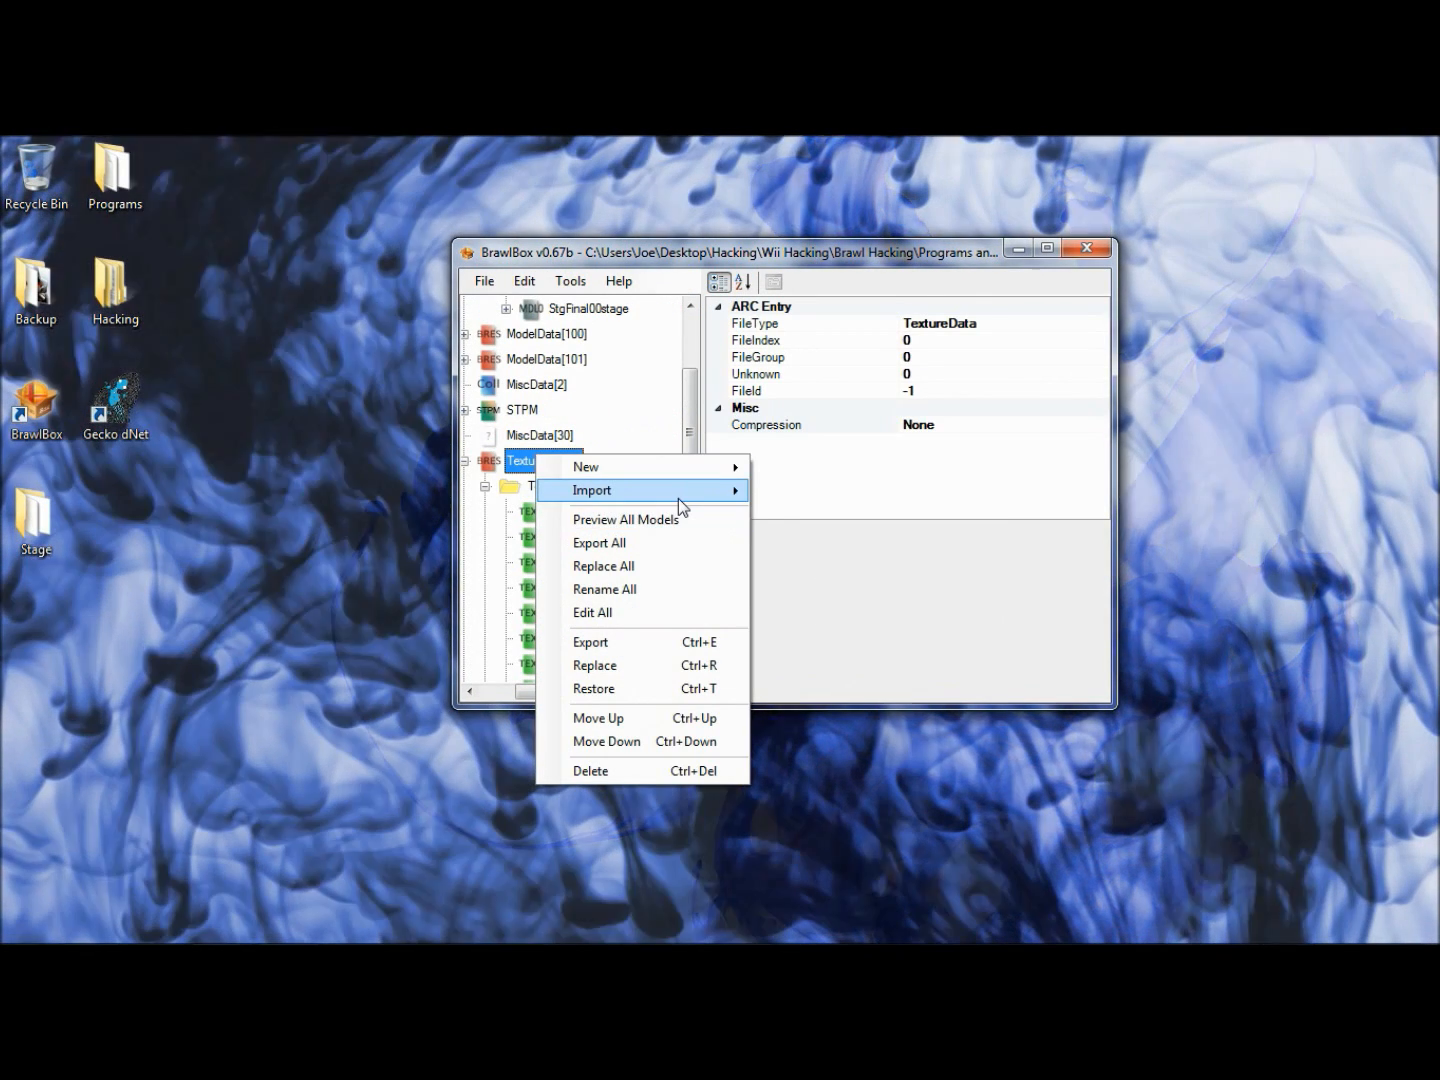
{"action": "mouse_move", "coordinate": [679, 498]}
{"action": "left_click", "coordinate": [810, 491]}
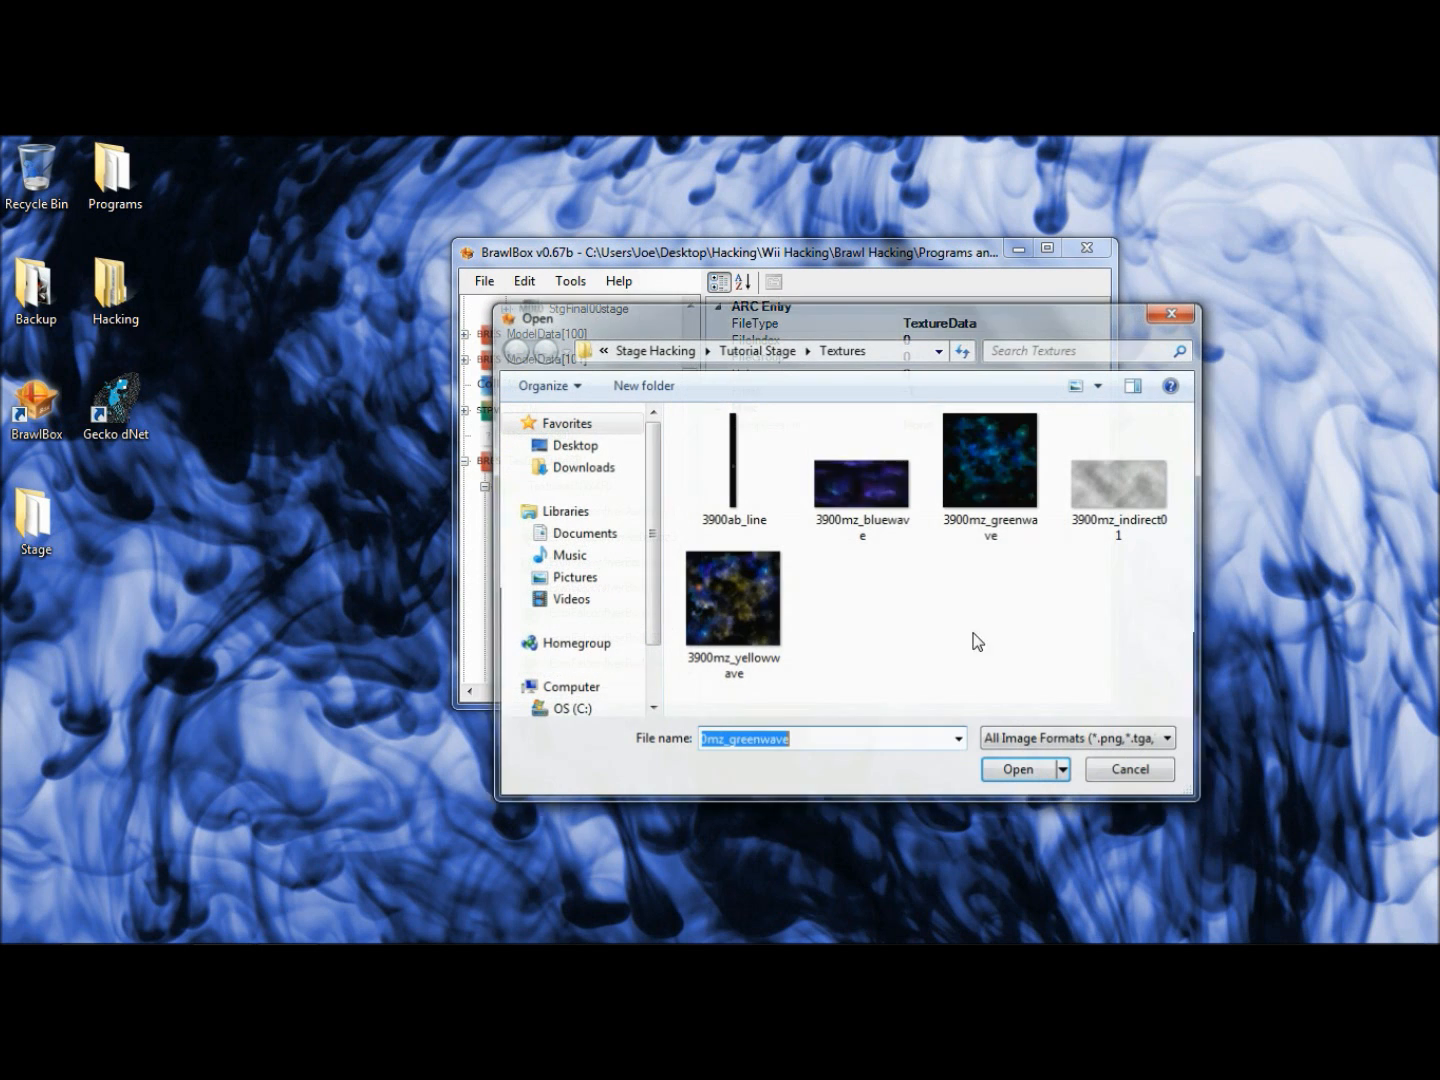
{"action": "left_click", "coordinate": [1129, 497]}
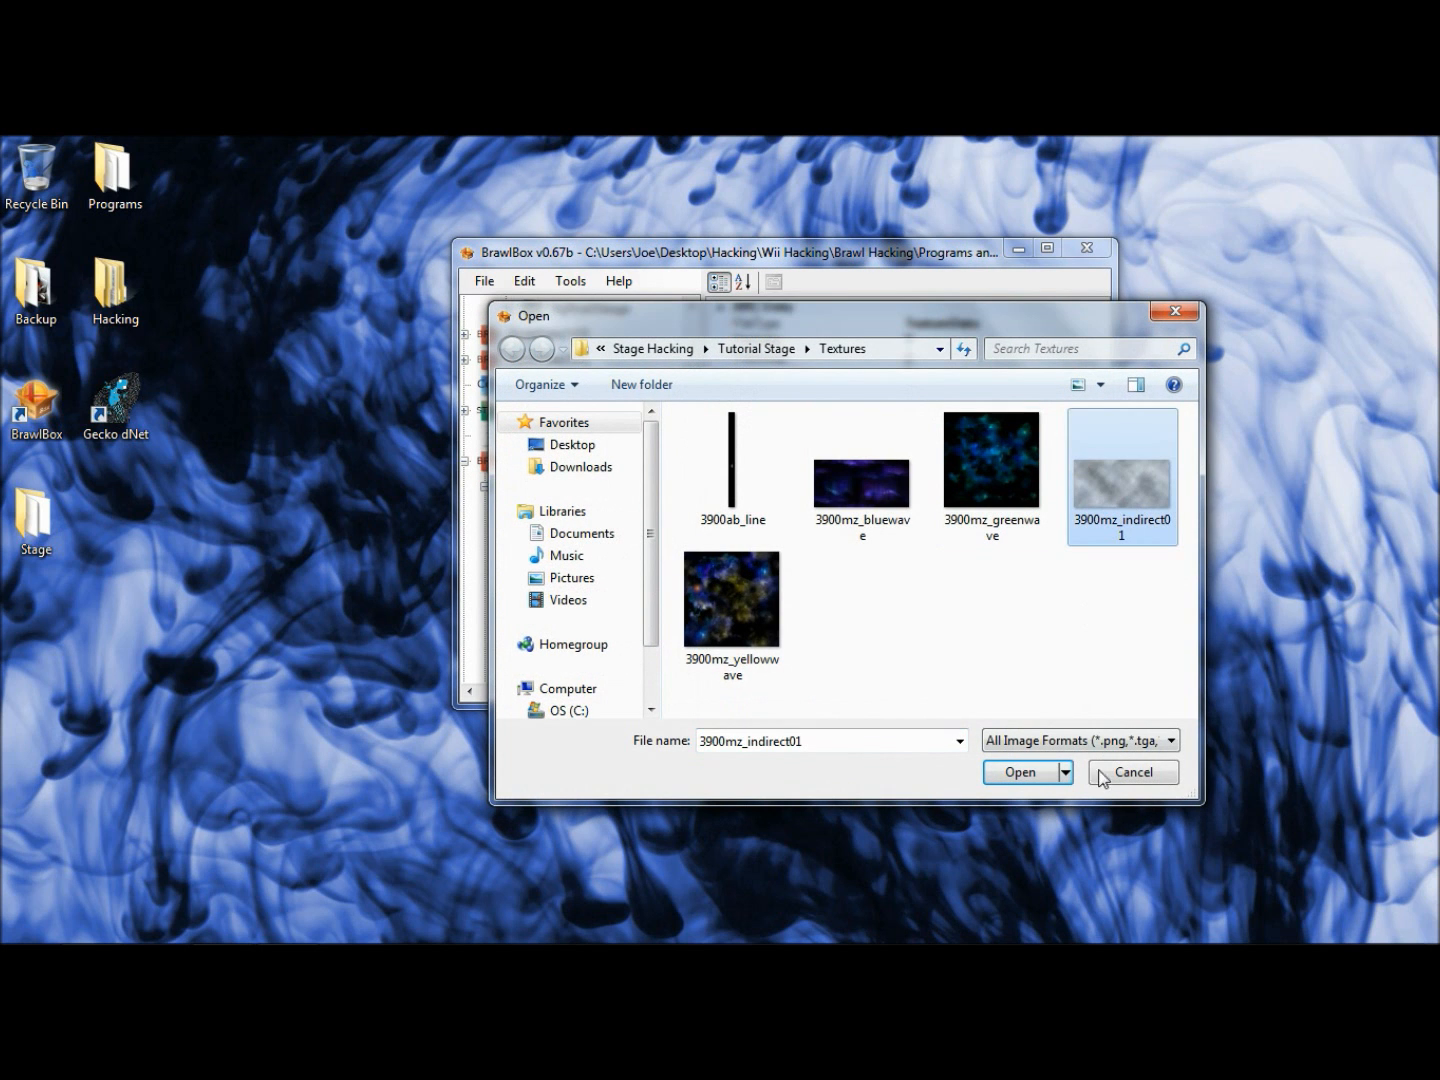
{"action": "left_click", "coordinate": [1020, 772]}
{"action": "left_click", "coordinate": [949, 689]}
- Import the 3900mz_yellowwave texture into TextureData[0] in the suggested CMPR format
{"action": "scroll", "coordinate": [643, 479], "scroll_direction": "up", "scroll_amount": 5}
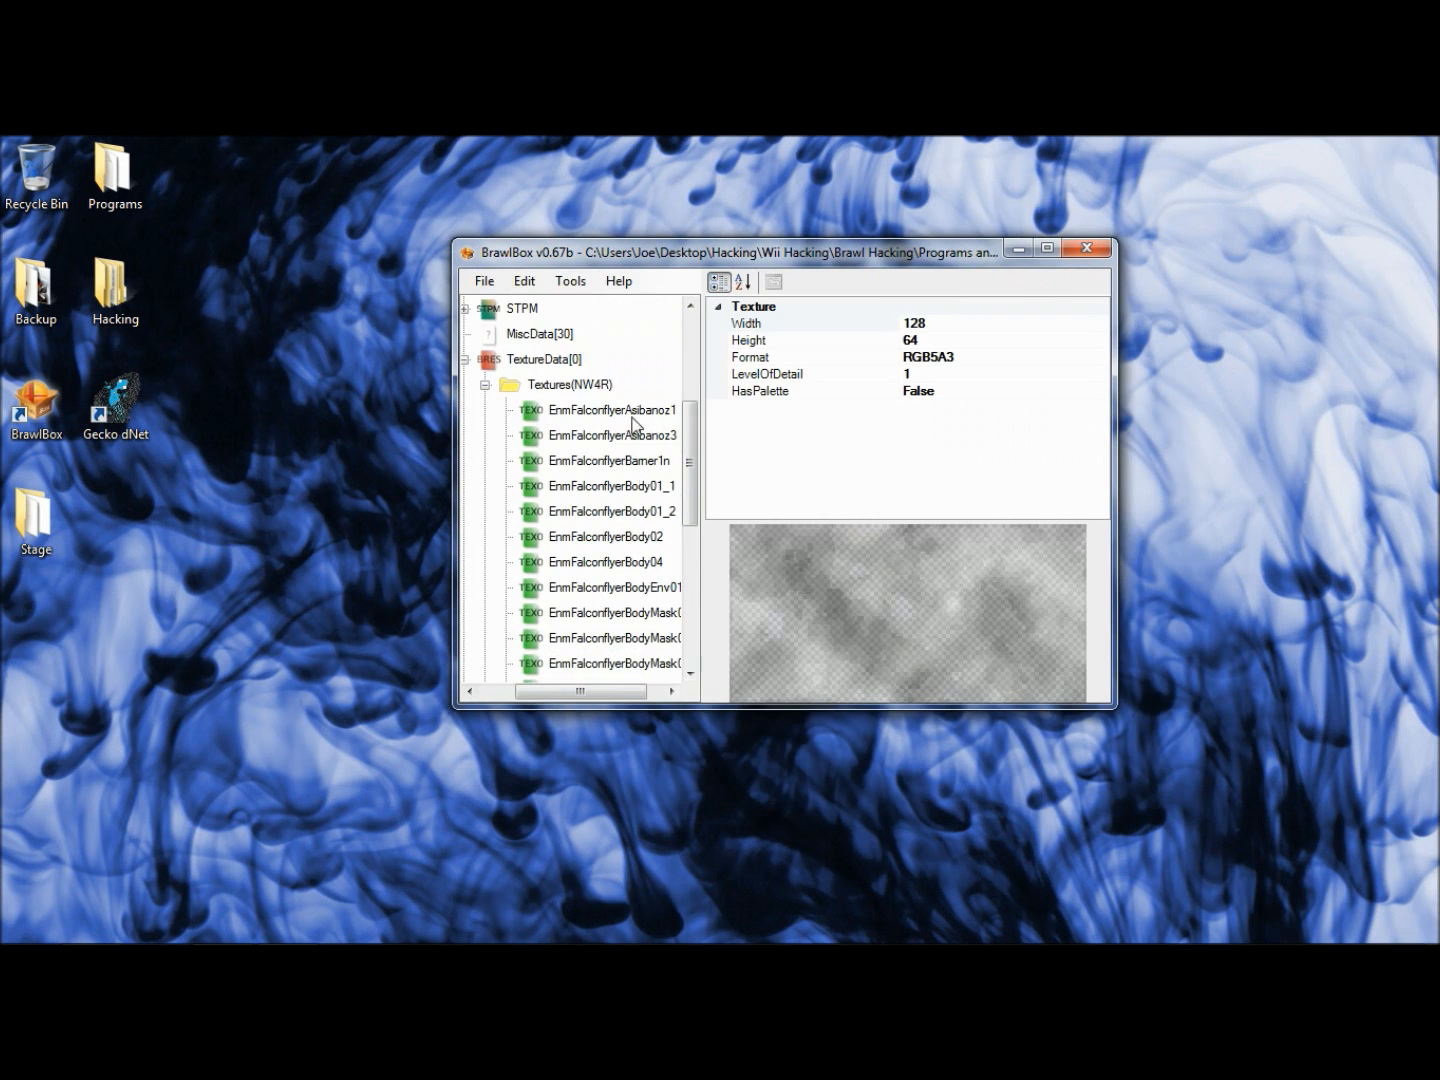
{"action": "left_click", "coordinate": [583, 361]}
{"action": "right_click", "coordinate": [583, 361]}
{"action": "mouse_move", "coordinate": [745, 400]}
{"action": "left_click", "coordinate": [845, 401]}
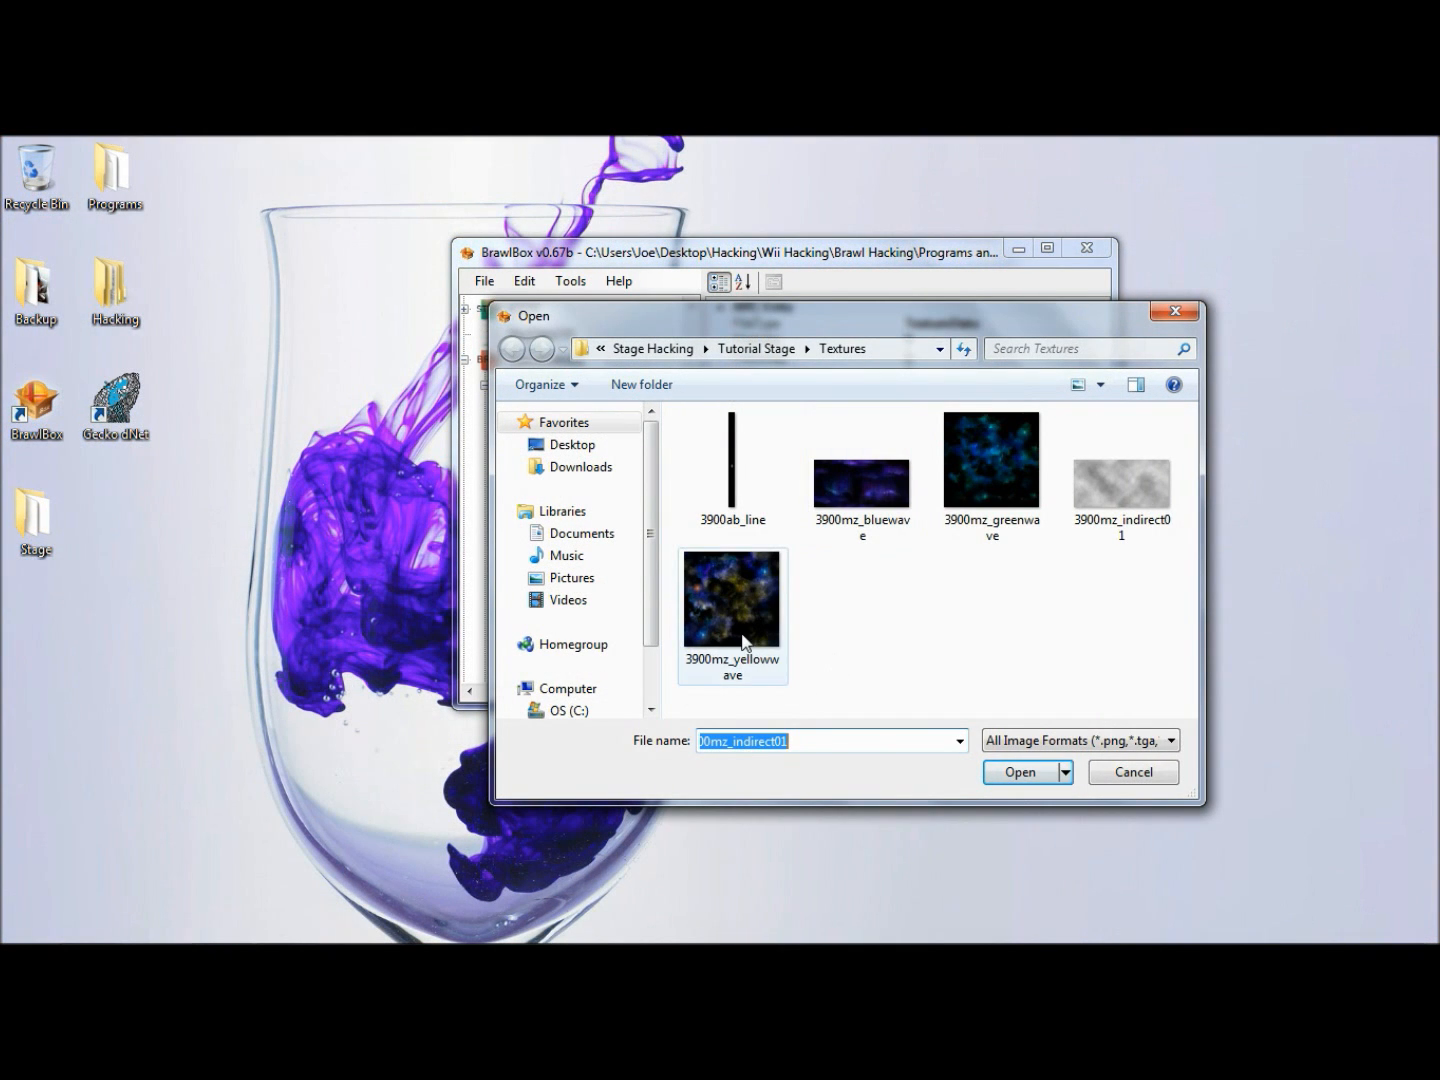
{"action": "left_click", "coordinate": [742, 643]}
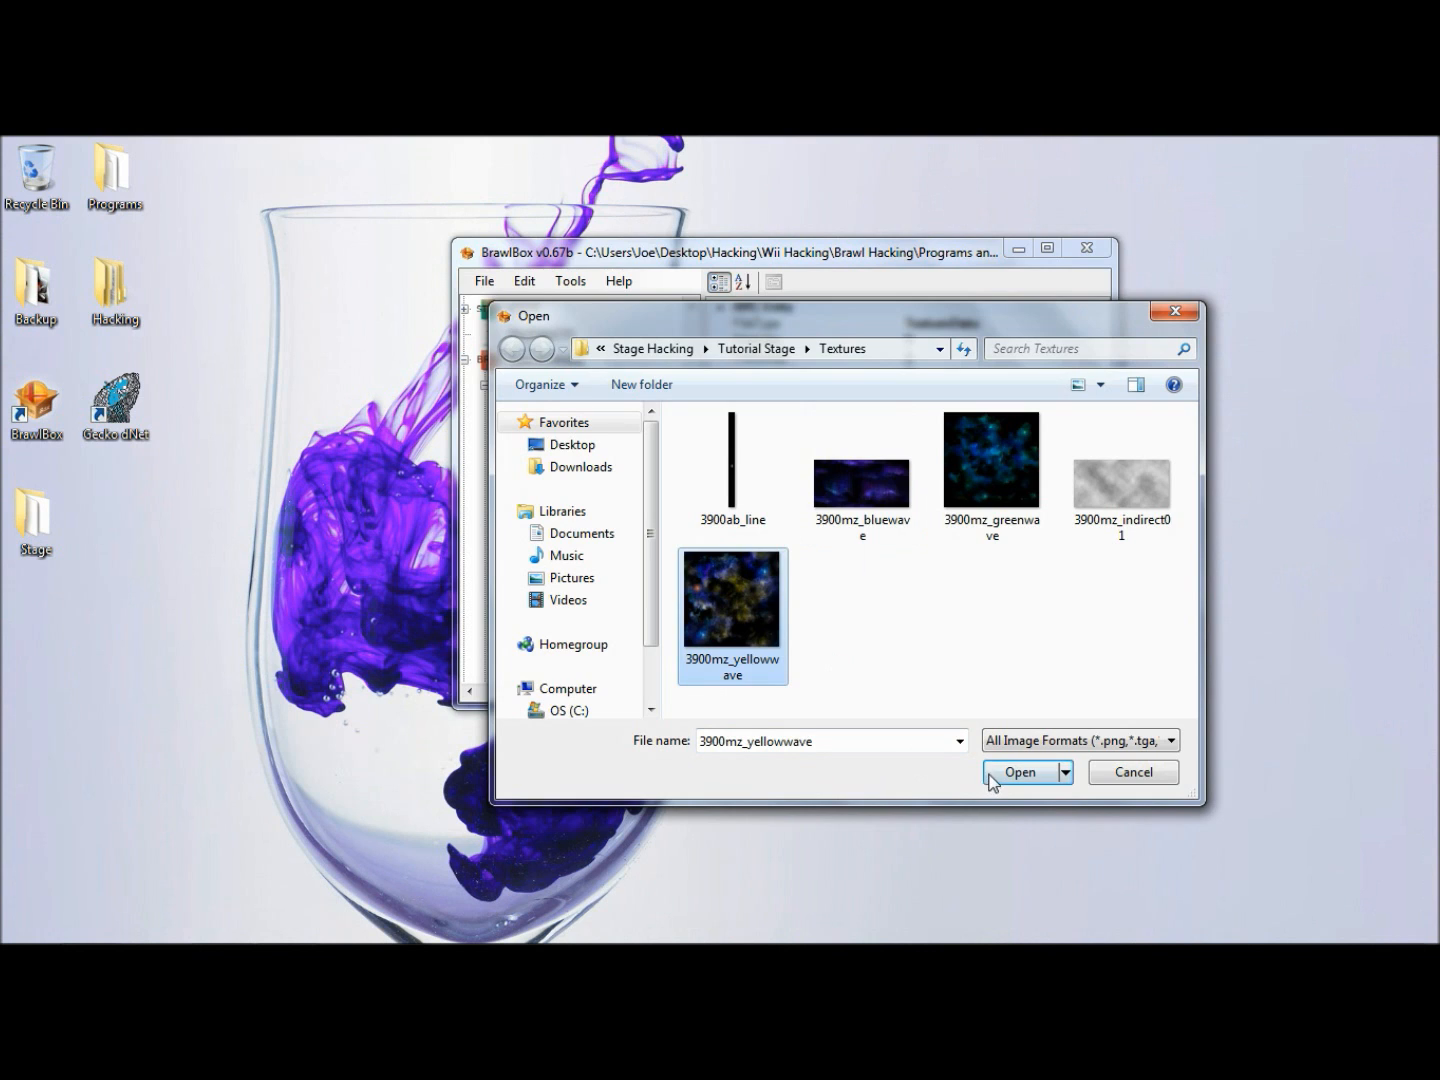
{"action": "left_click", "coordinate": [1020, 771]}
{"action": "left_click", "coordinate": [916, 680]}
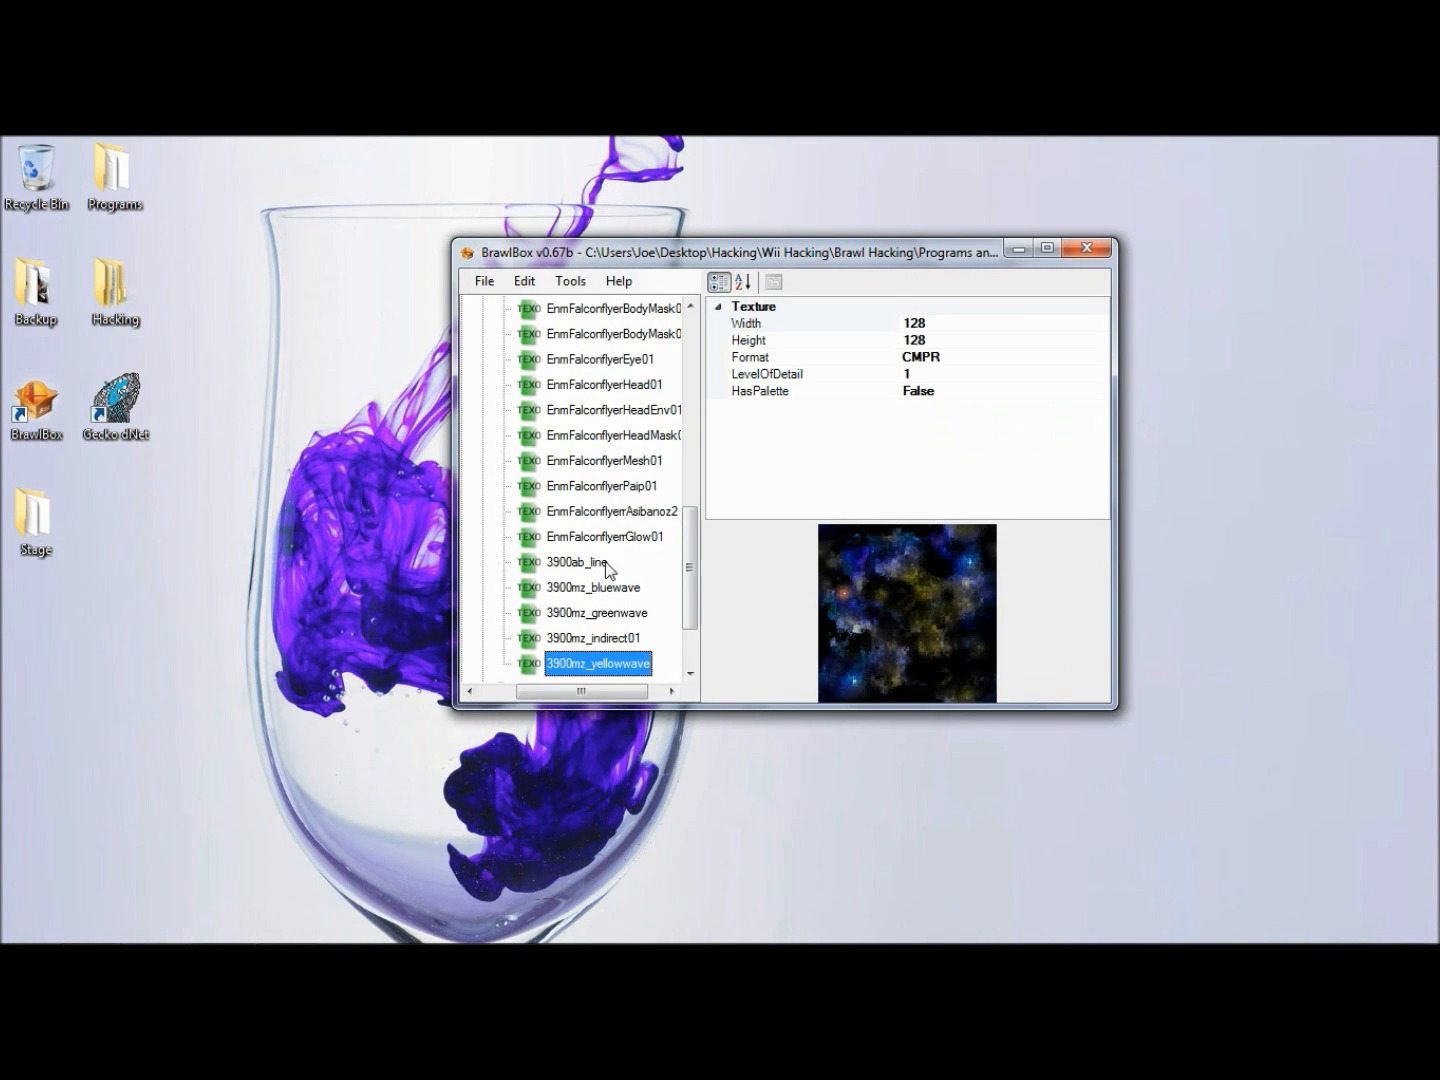
- Collapse the texture list and the TextureData[0] entry in the file tree
{"action": "left_click", "coordinate": [604, 565]}
{"action": "key", "text": "Left"}
{"action": "key", "text": "Left"}
{"action": "key", "text": "Left"}
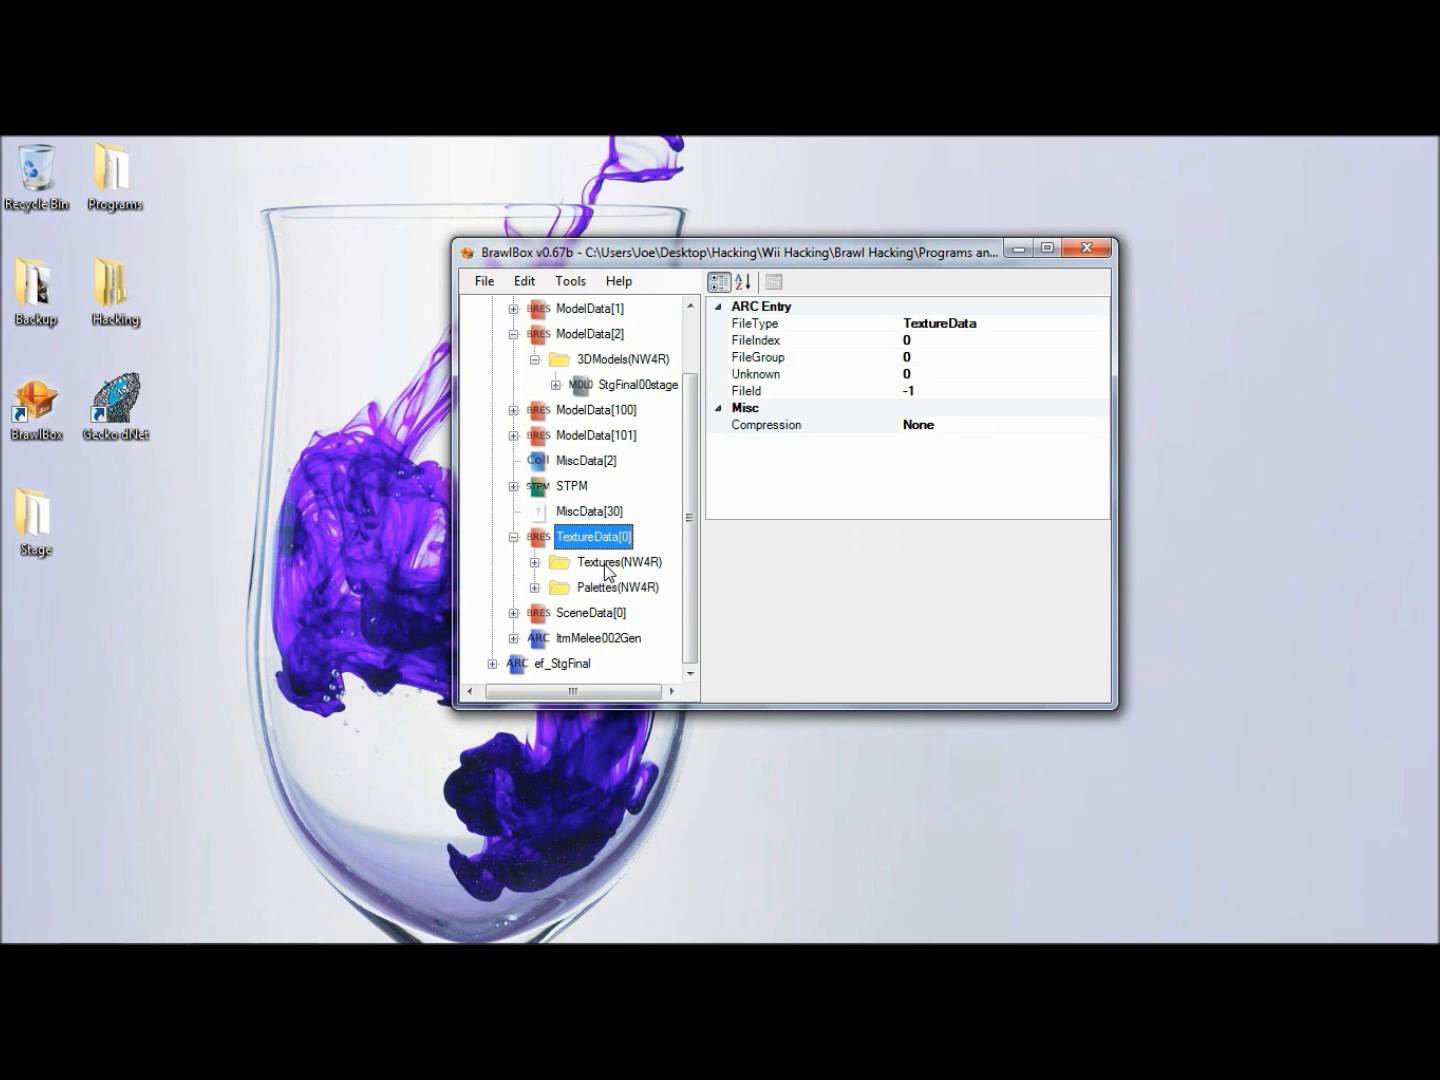
{"action": "key", "text": "Left"}
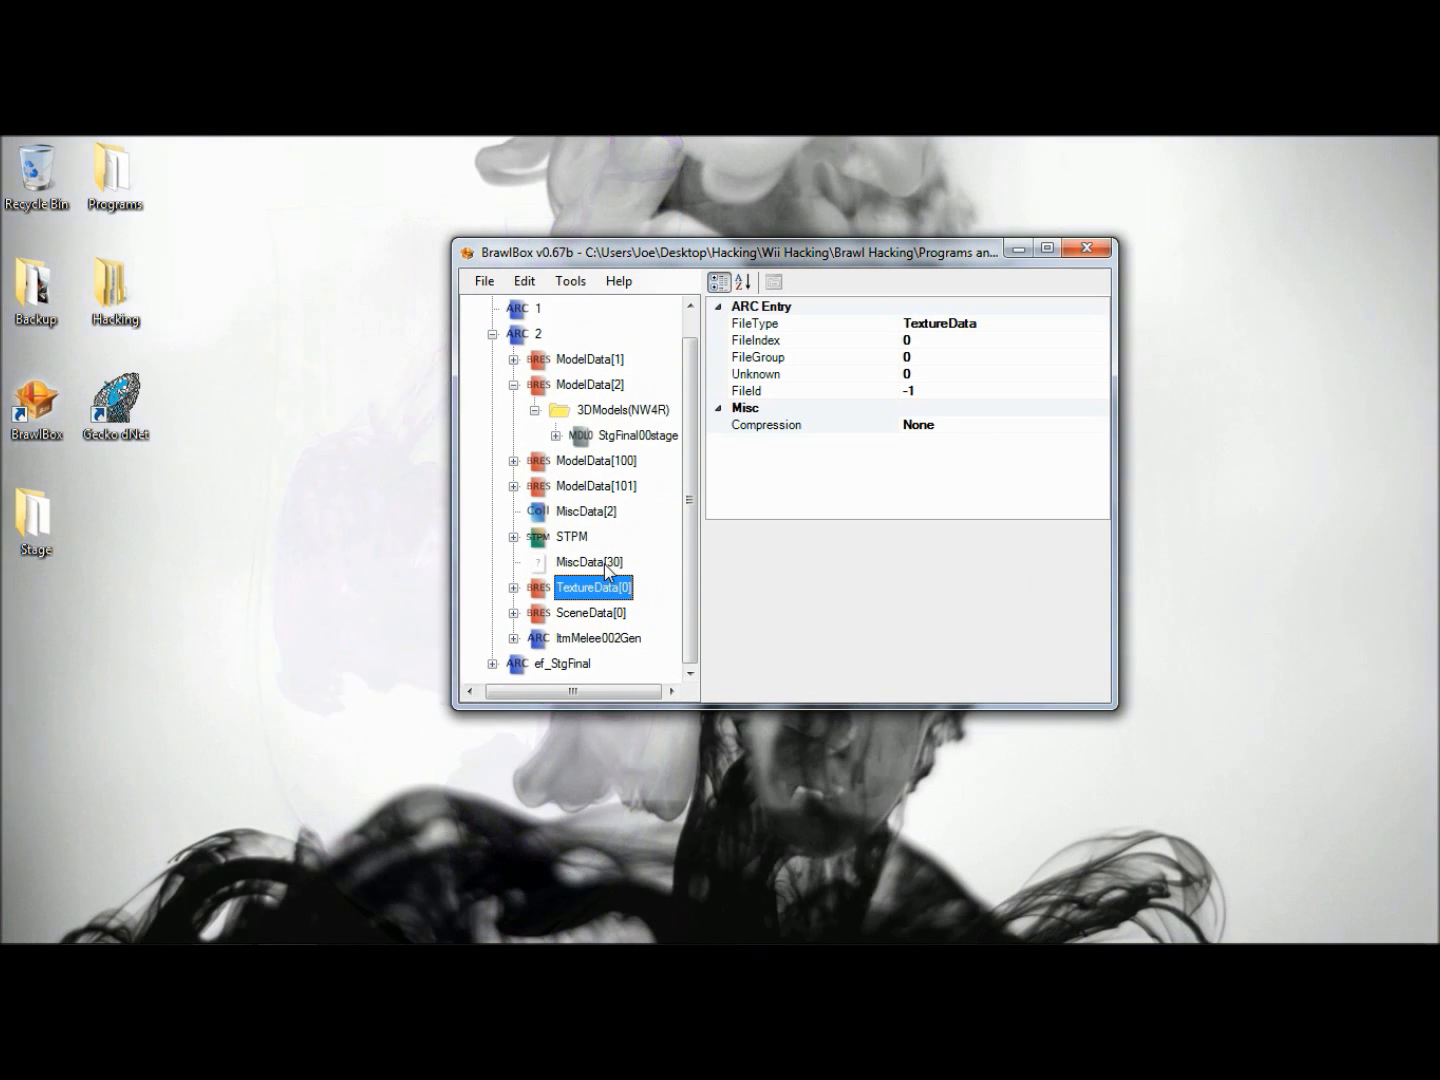
- Preview the StgFinal00stage model in ModelData[2], zoomed out to show the whole original stage, and close the preview
{"action": "left_click", "coordinate": [637, 436]}
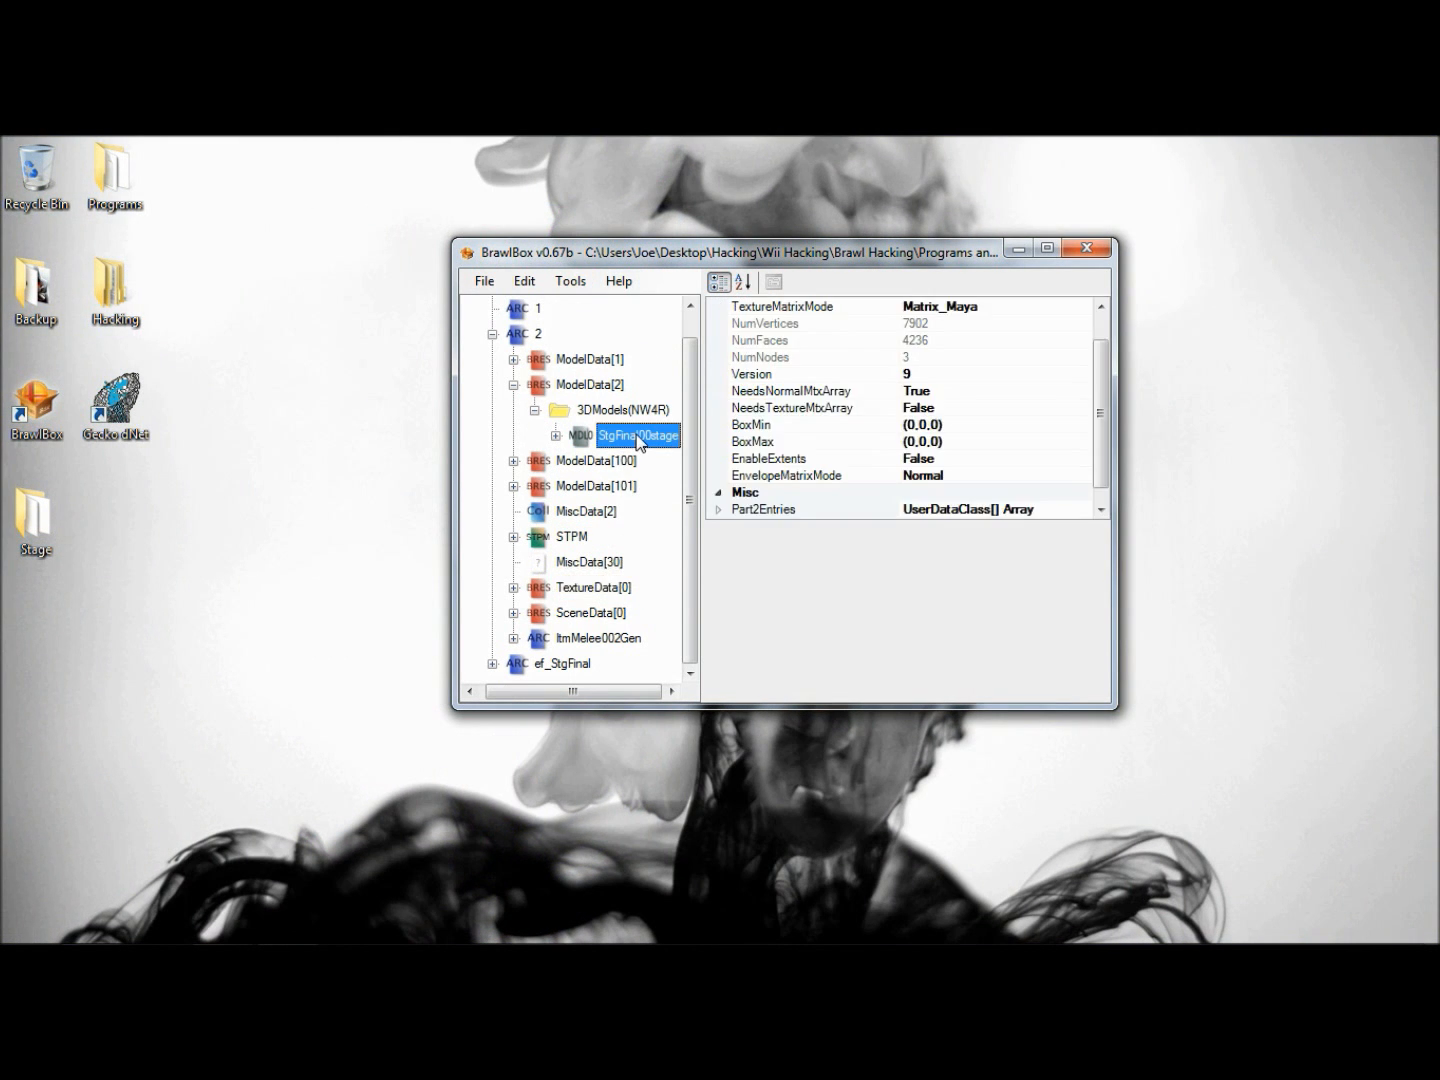
{"action": "right_click", "coordinate": [637, 442]}
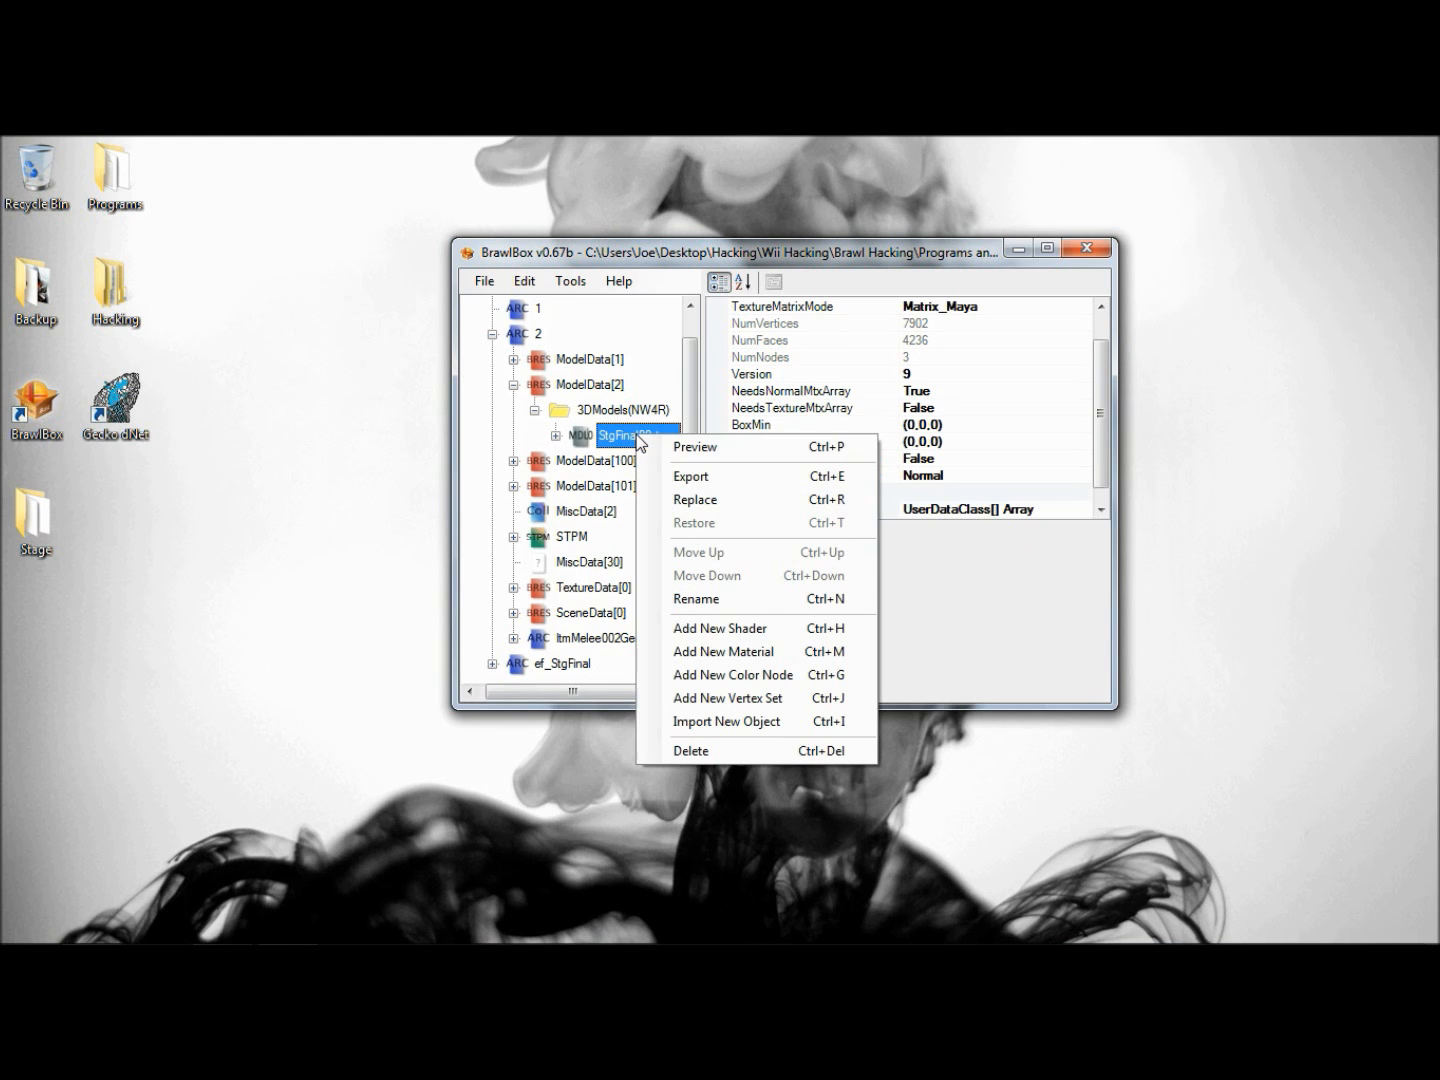
{"action": "left_click", "coordinate": [660, 446]}
{"action": "scroll", "coordinate": [623, 541], "scroll_direction": "down", "scroll_amount": 12}
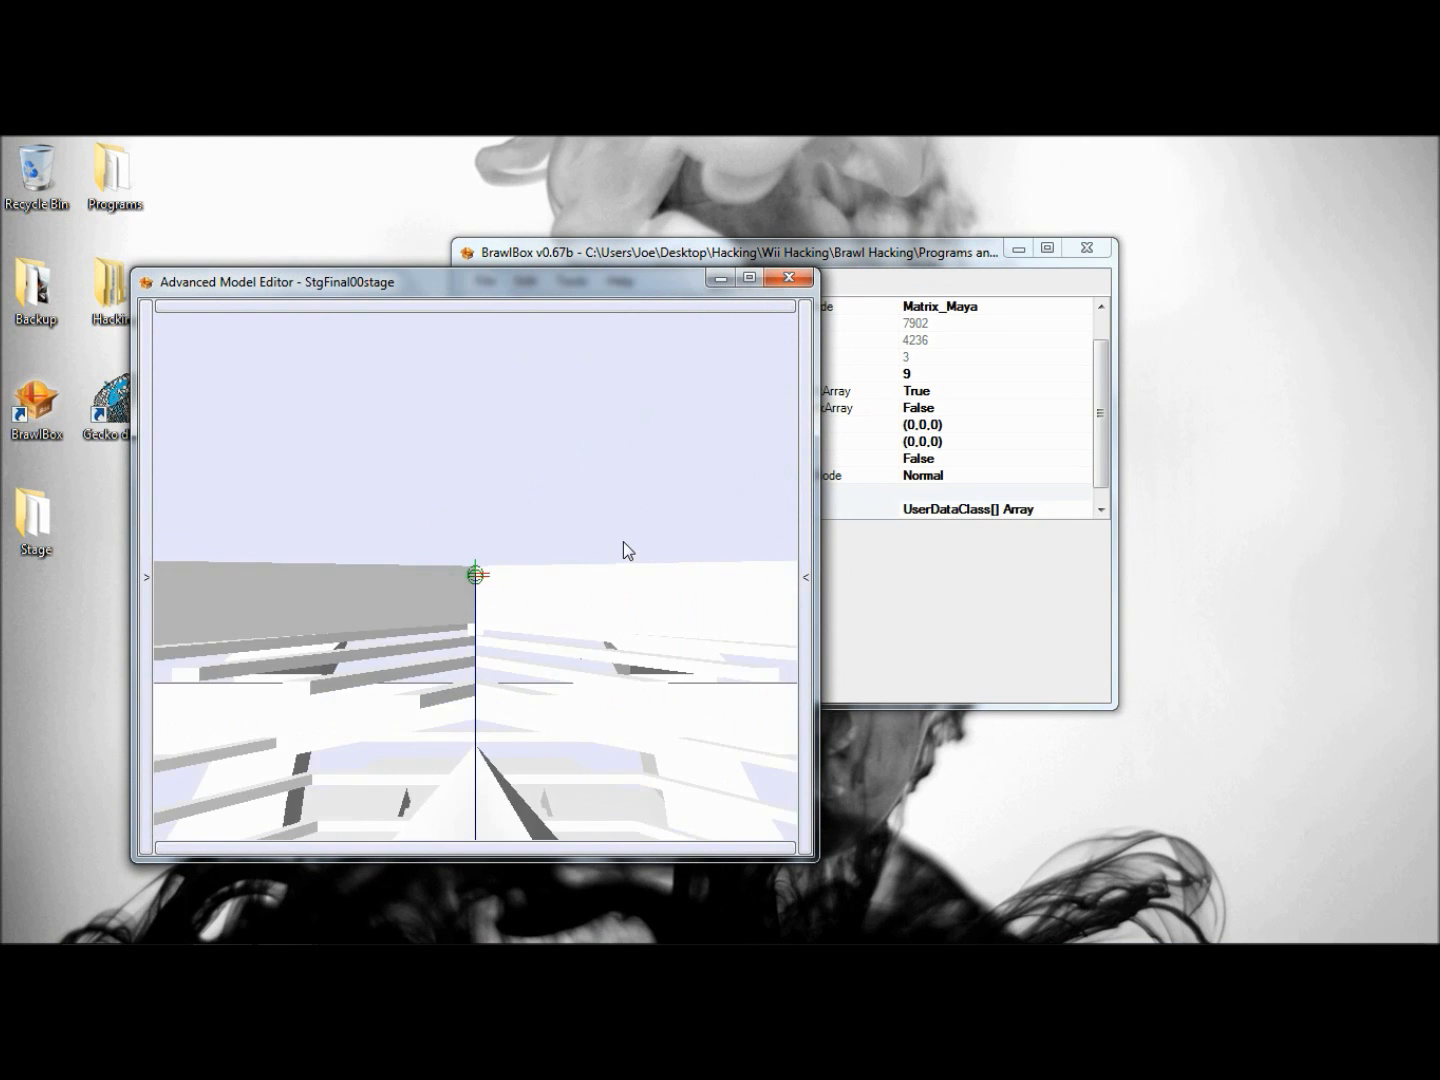
{"action": "scroll", "coordinate": [640, 543], "scroll_direction": "down", "scroll_amount": 10}
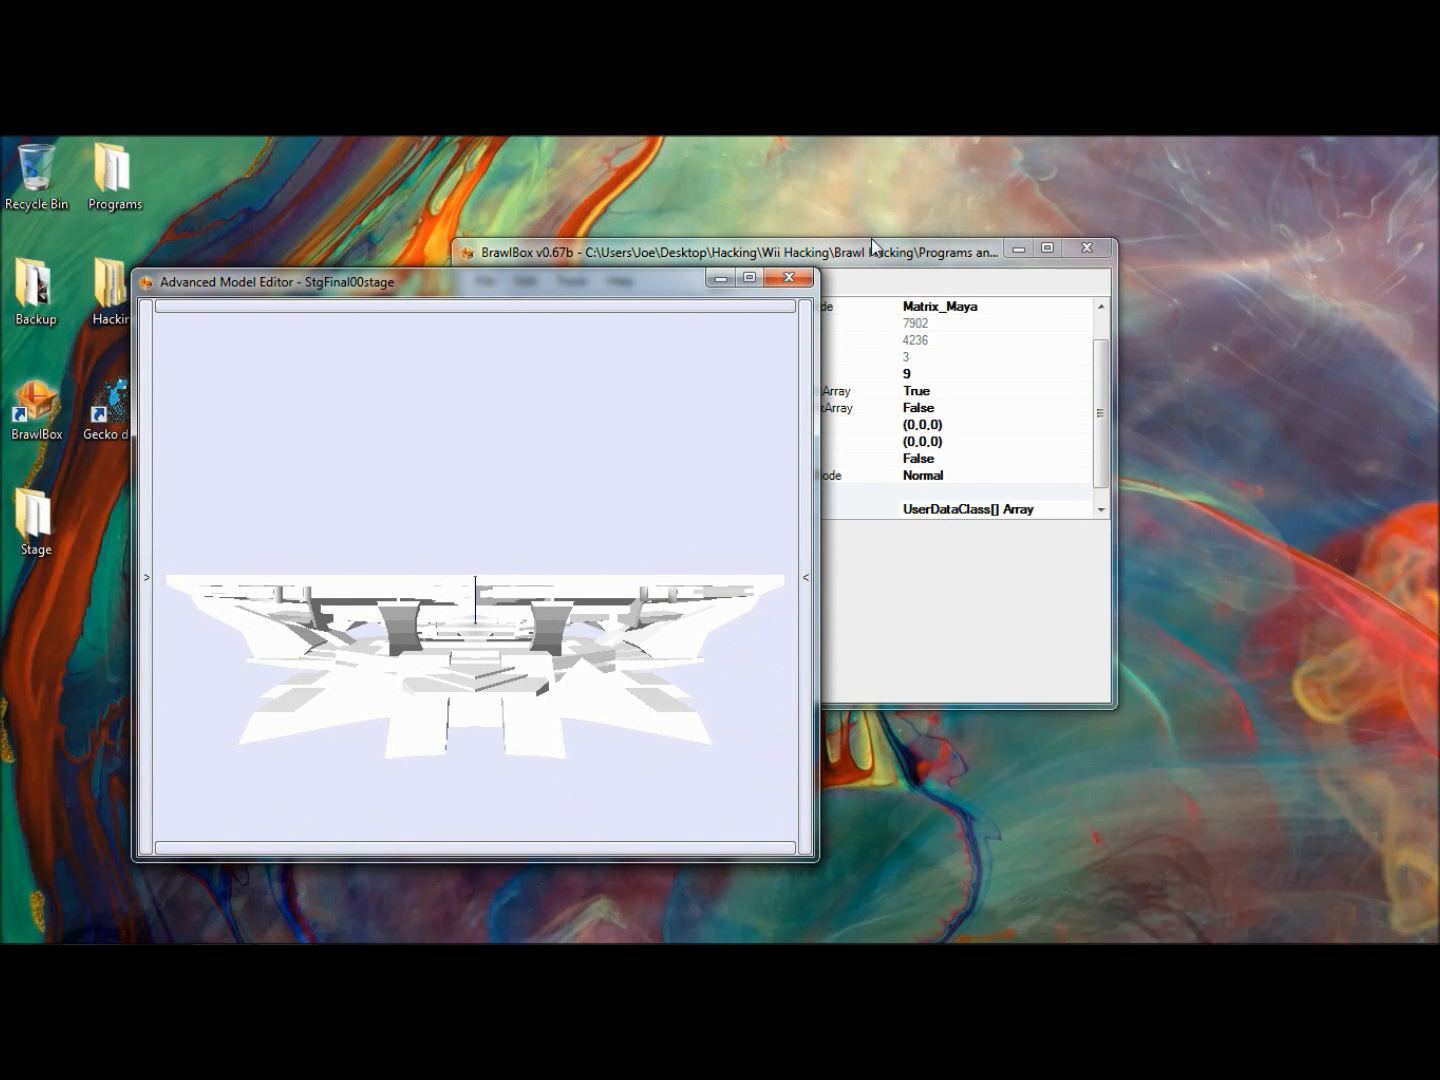
{"action": "left_click", "coordinate": [788, 279]}
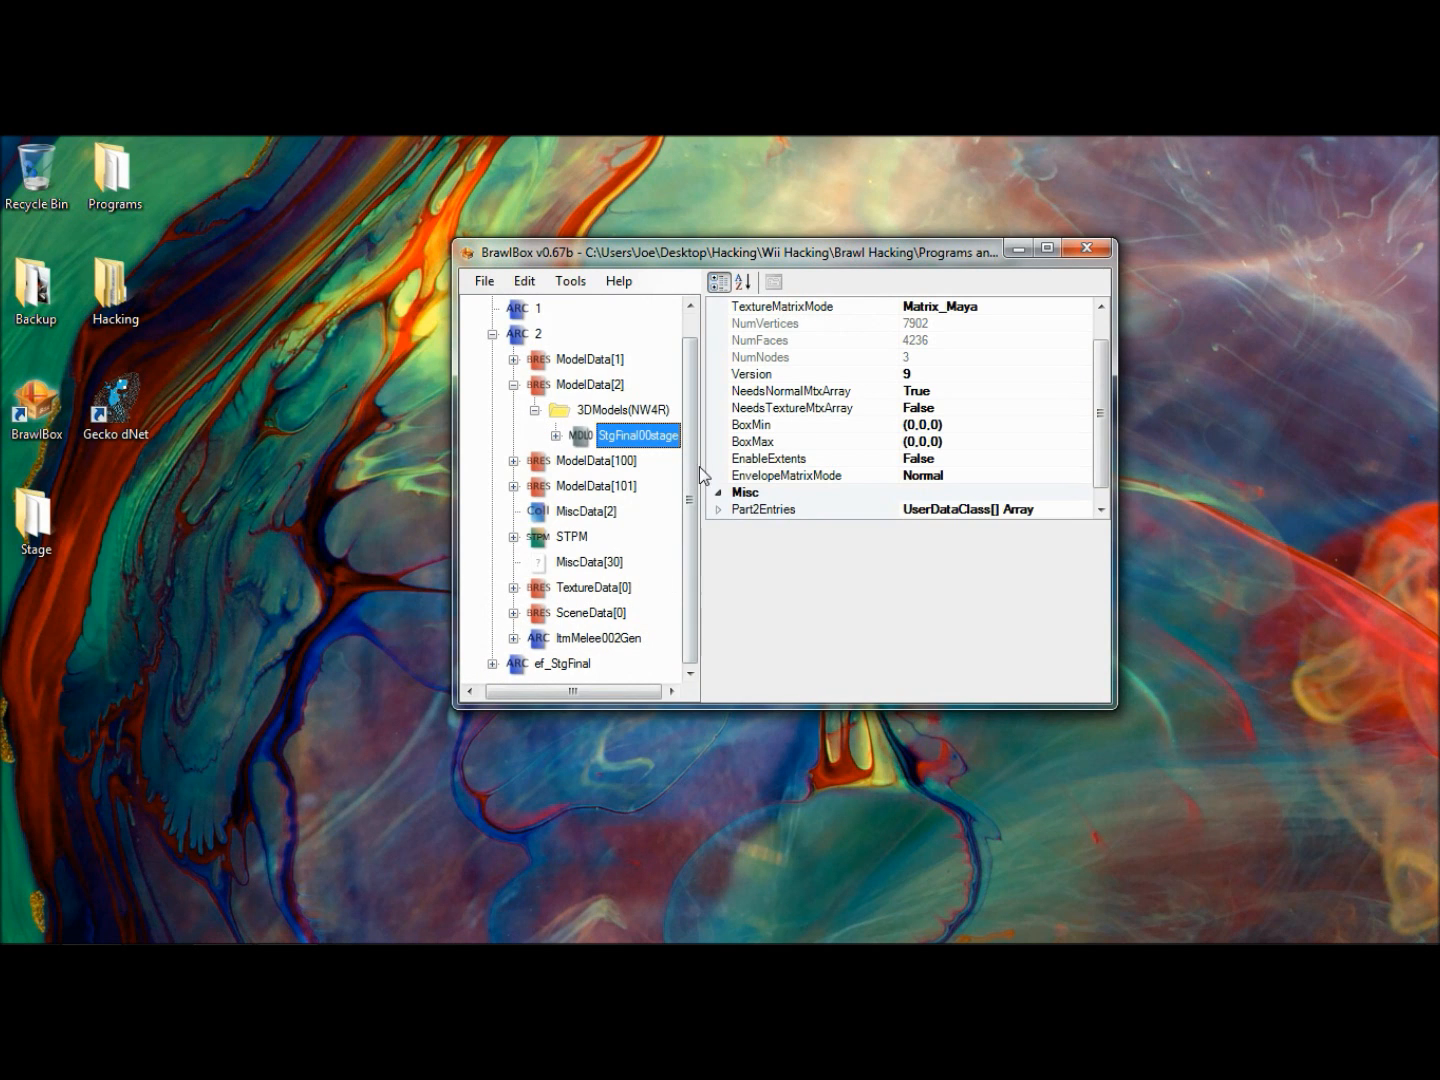
- Replace the StgFinal00stage model in ModelData[2] with EnmFalconflyer from the Tutorial Stage Models folder
{"action": "right_click", "coordinate": [662, 436]}
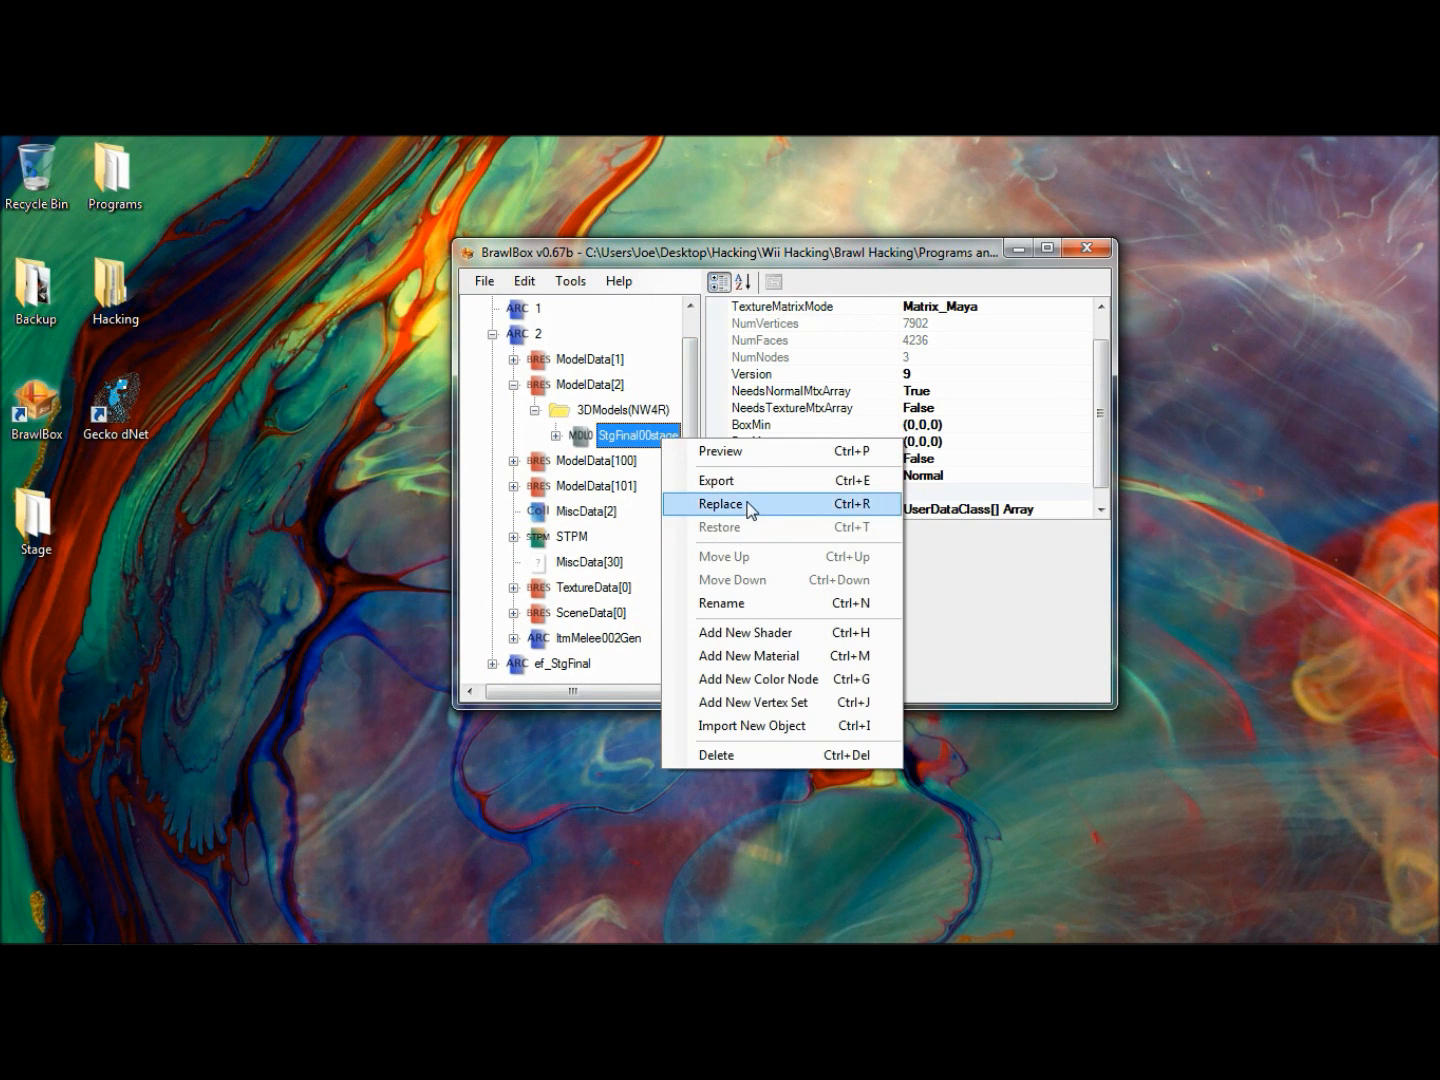
{"action": "left_click", "coordinate": [751, 506]}
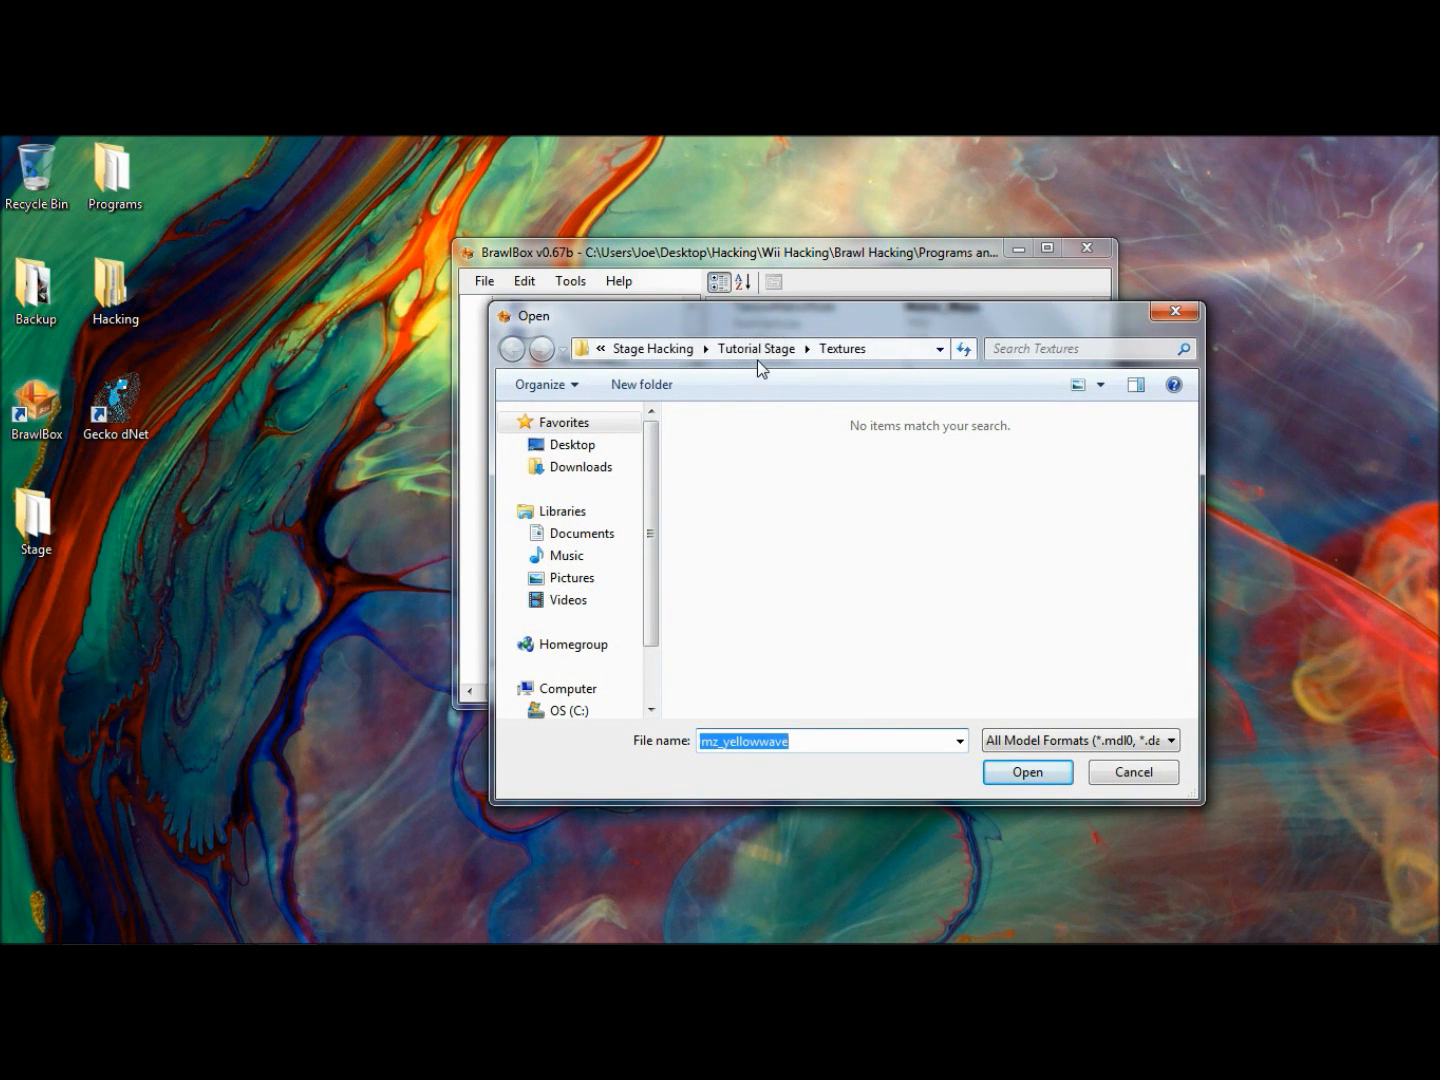
{"action": "left_click", "coordinate": [758, 350]}
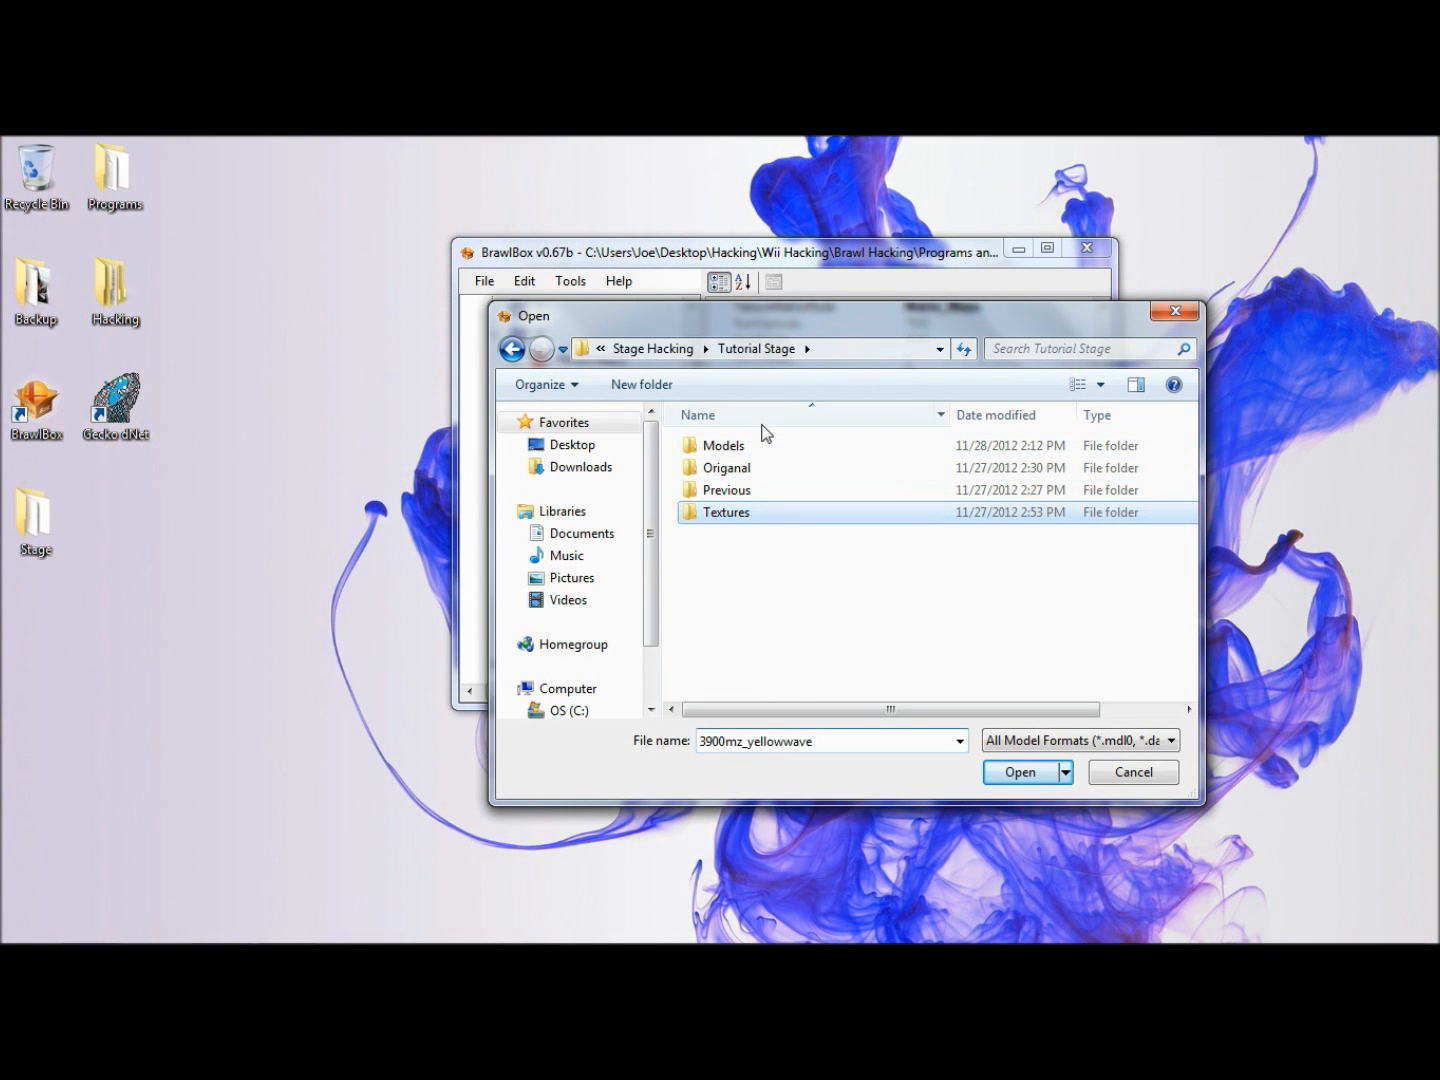
{"action": "double_click", "coordinate": [762, 446]}
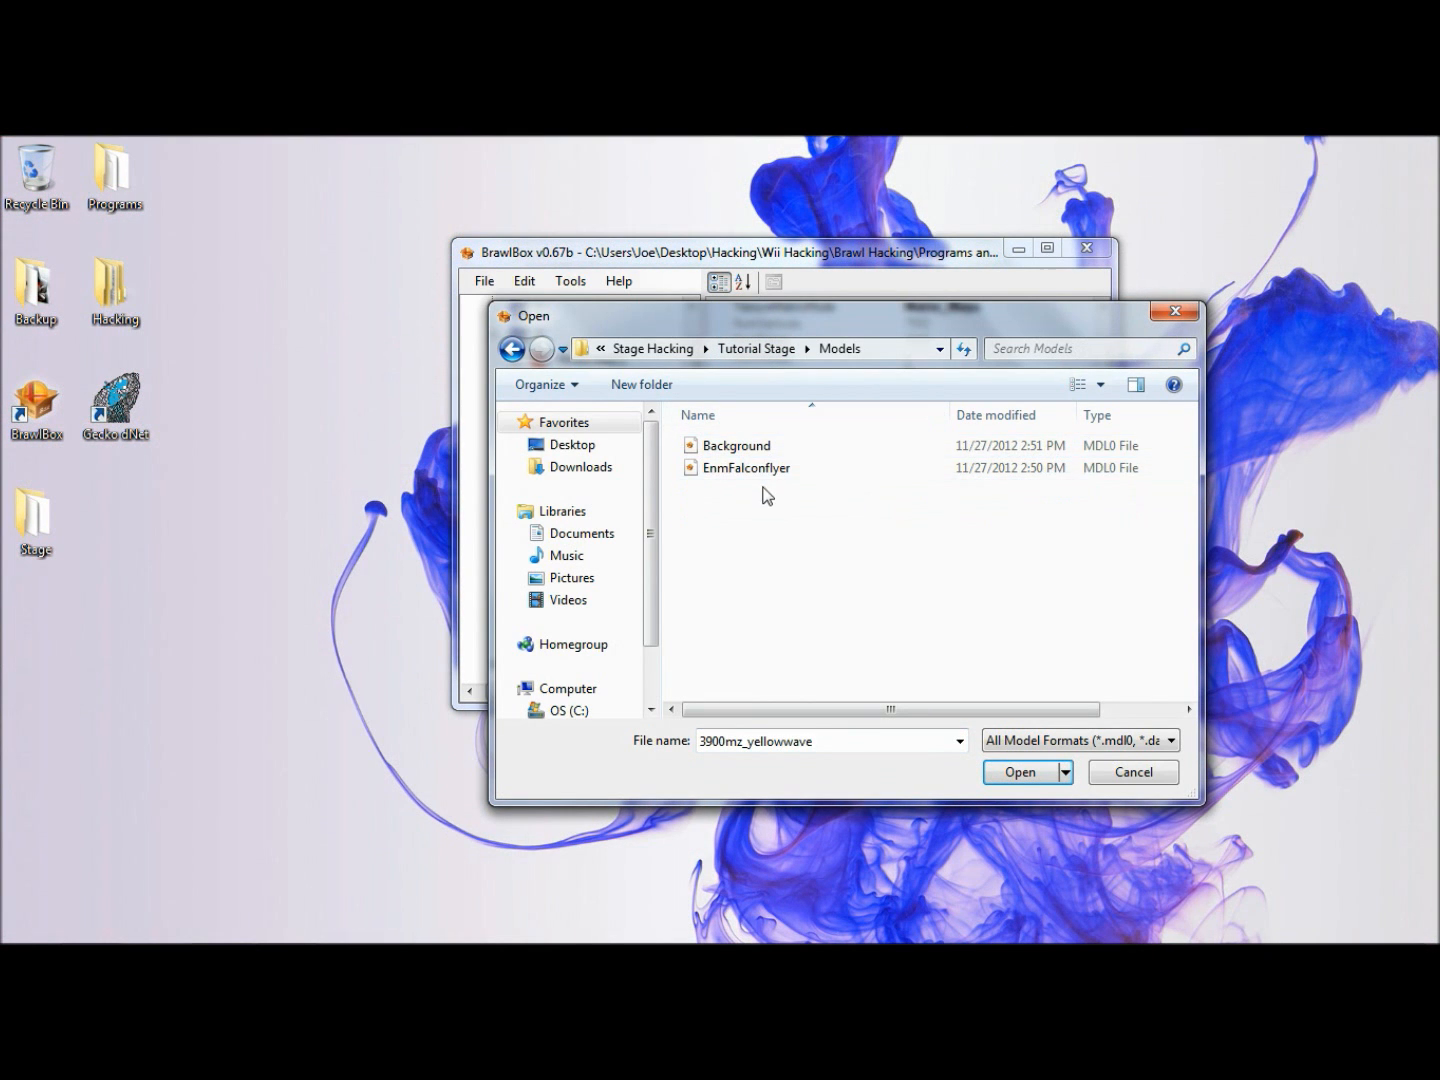
{"action": "left_click", "coordinate": [769, 470]}
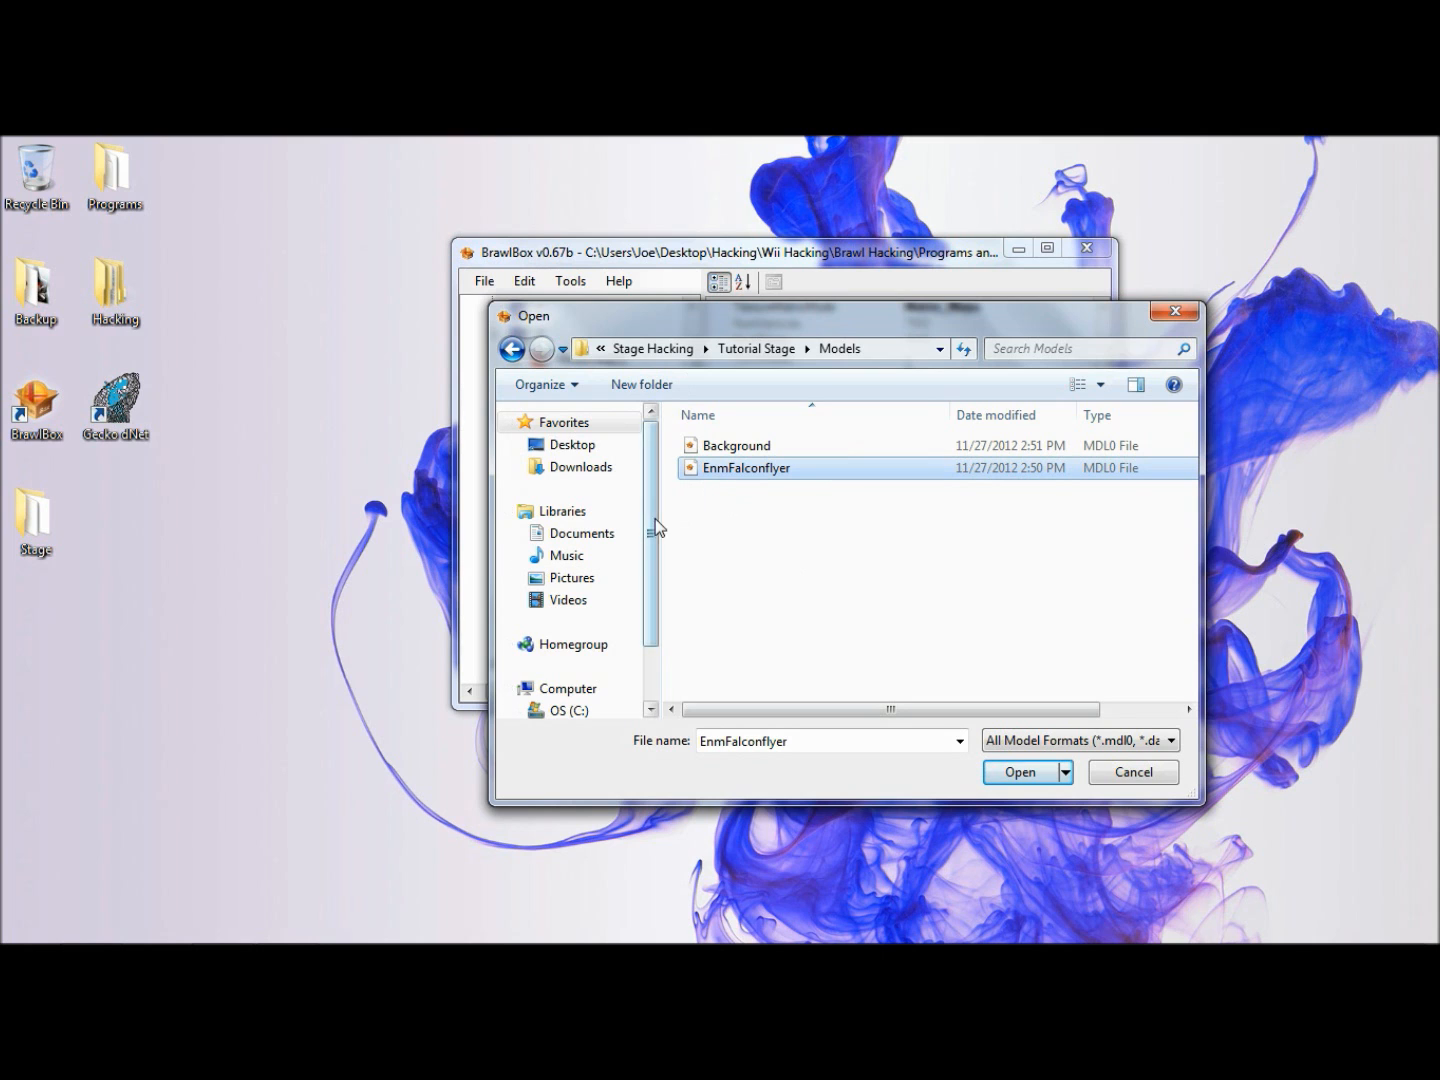
{"action": "left_click", "coordinate": [1019, 773]}
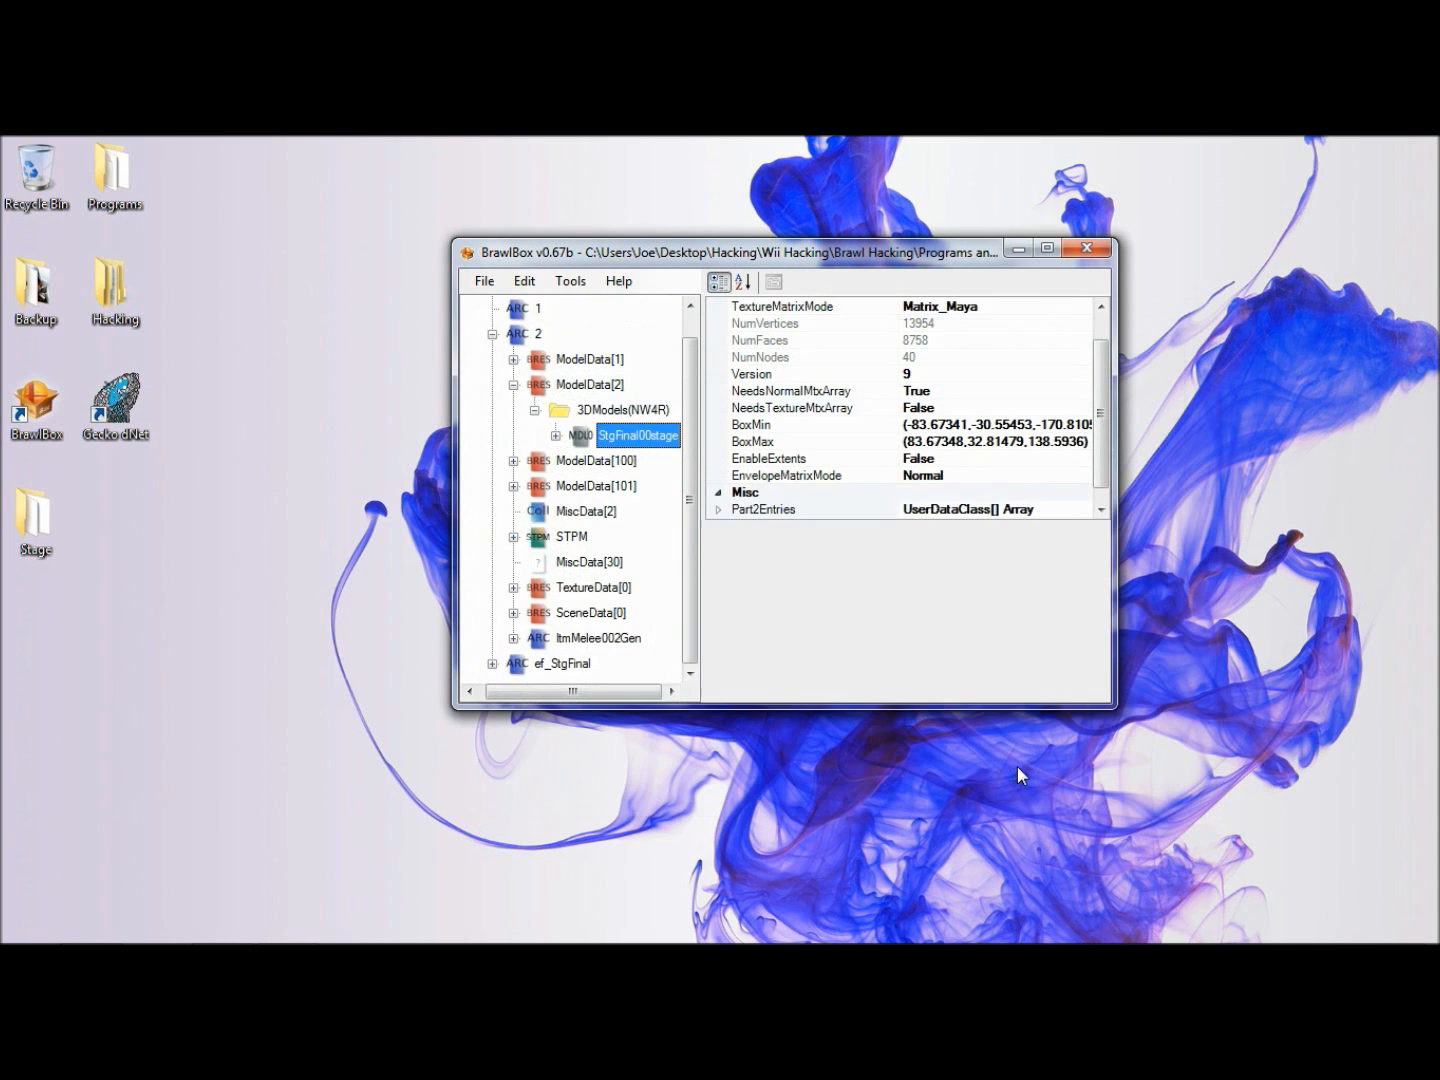
- Preview the replaced StgFinal00stage model, reopening the preview after the error, and examine the whole ship from the front
{"action": "right_click", "coordinate": [668, 440]}
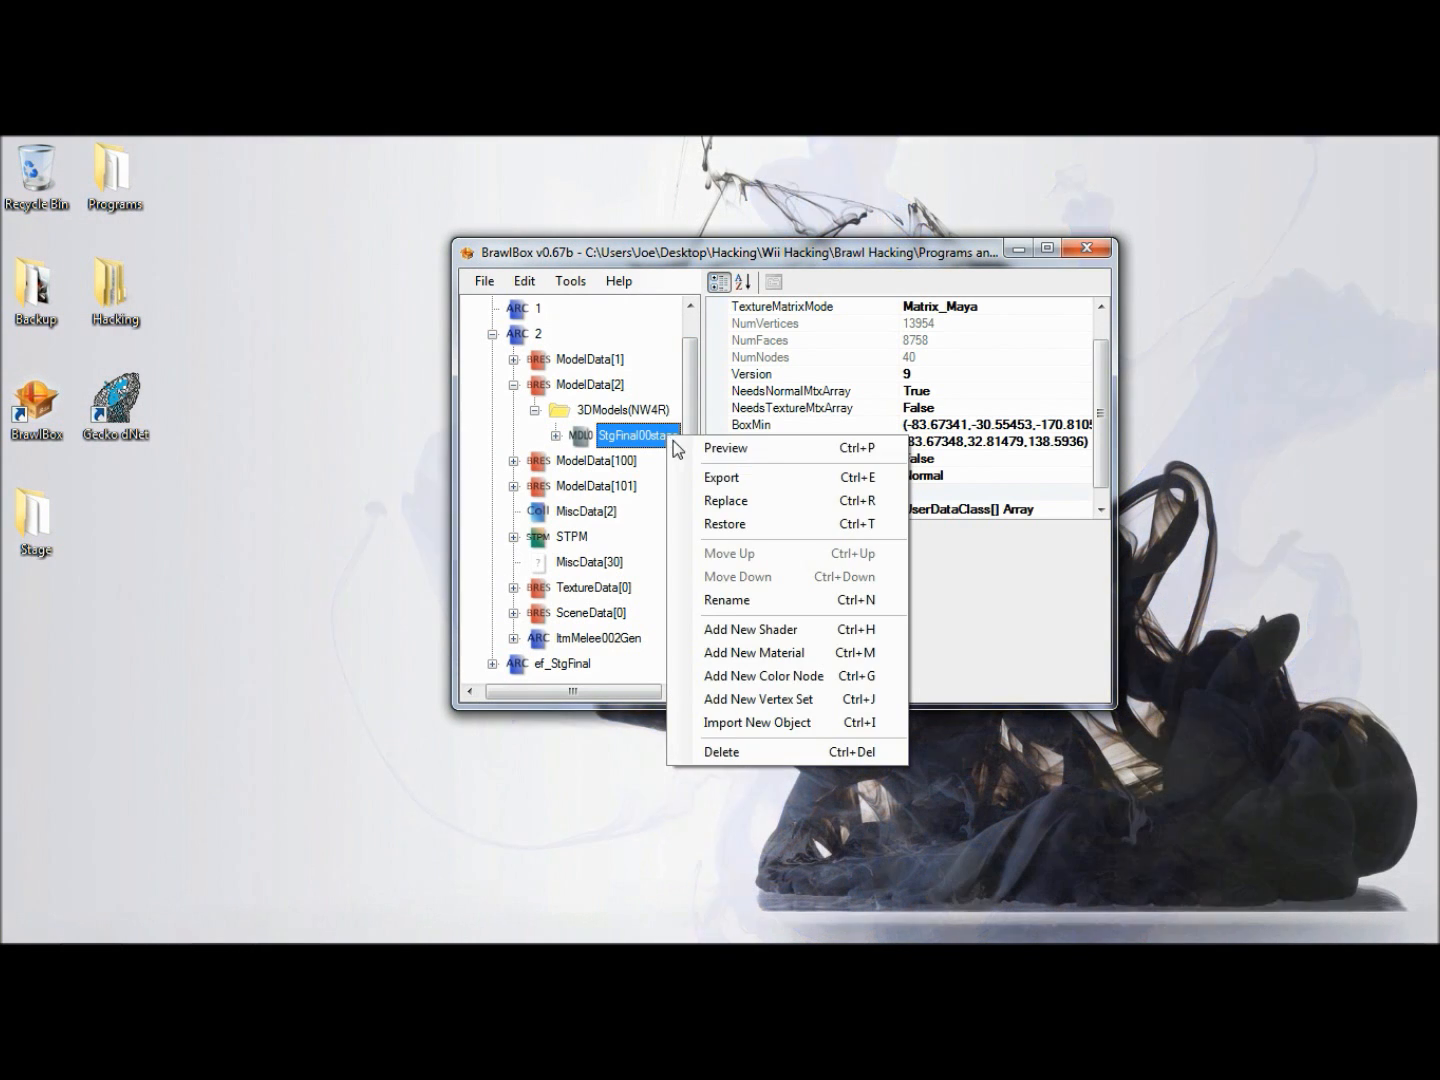
{"action": "left_click", "coordinate": [678, 445]}
{"action": "left_click", "coordinate": [779, 607]}
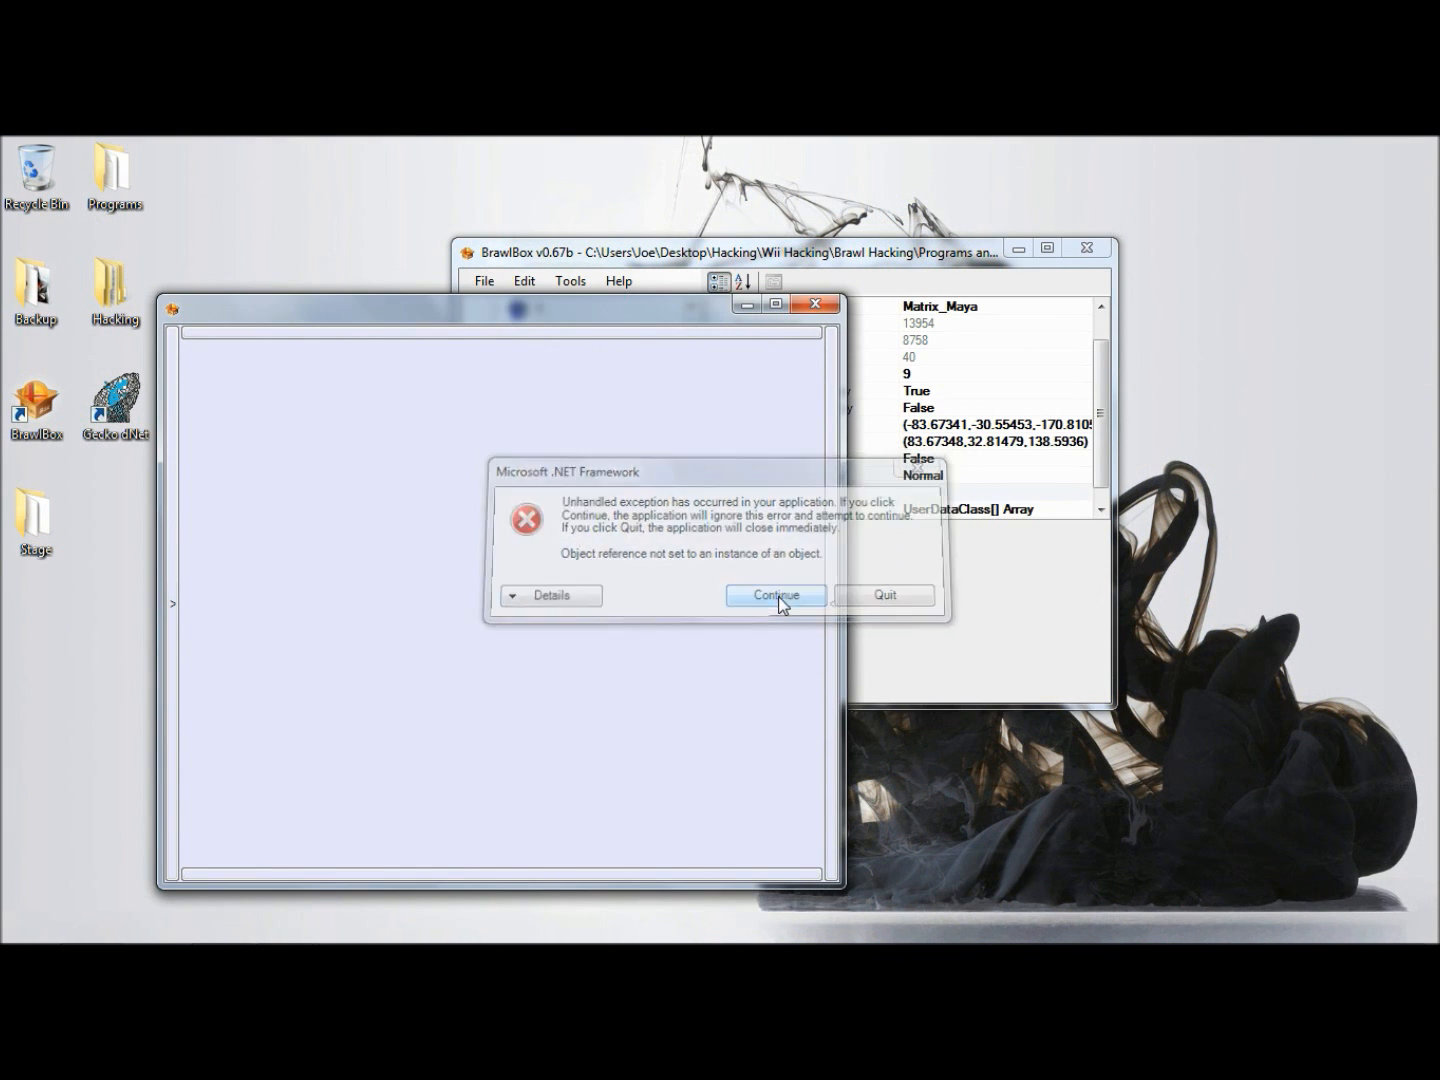
{"action": "left_click", "coordinate": [814, 304]}
{"action": "right_click", "coordinate": [645, 436]}
{"action": "left_click", "coordinate": [690, 446]}
{"action": "scroll", "coordinate": [649, 471], "scroll_direction": "down", "scroll_amount": 10}
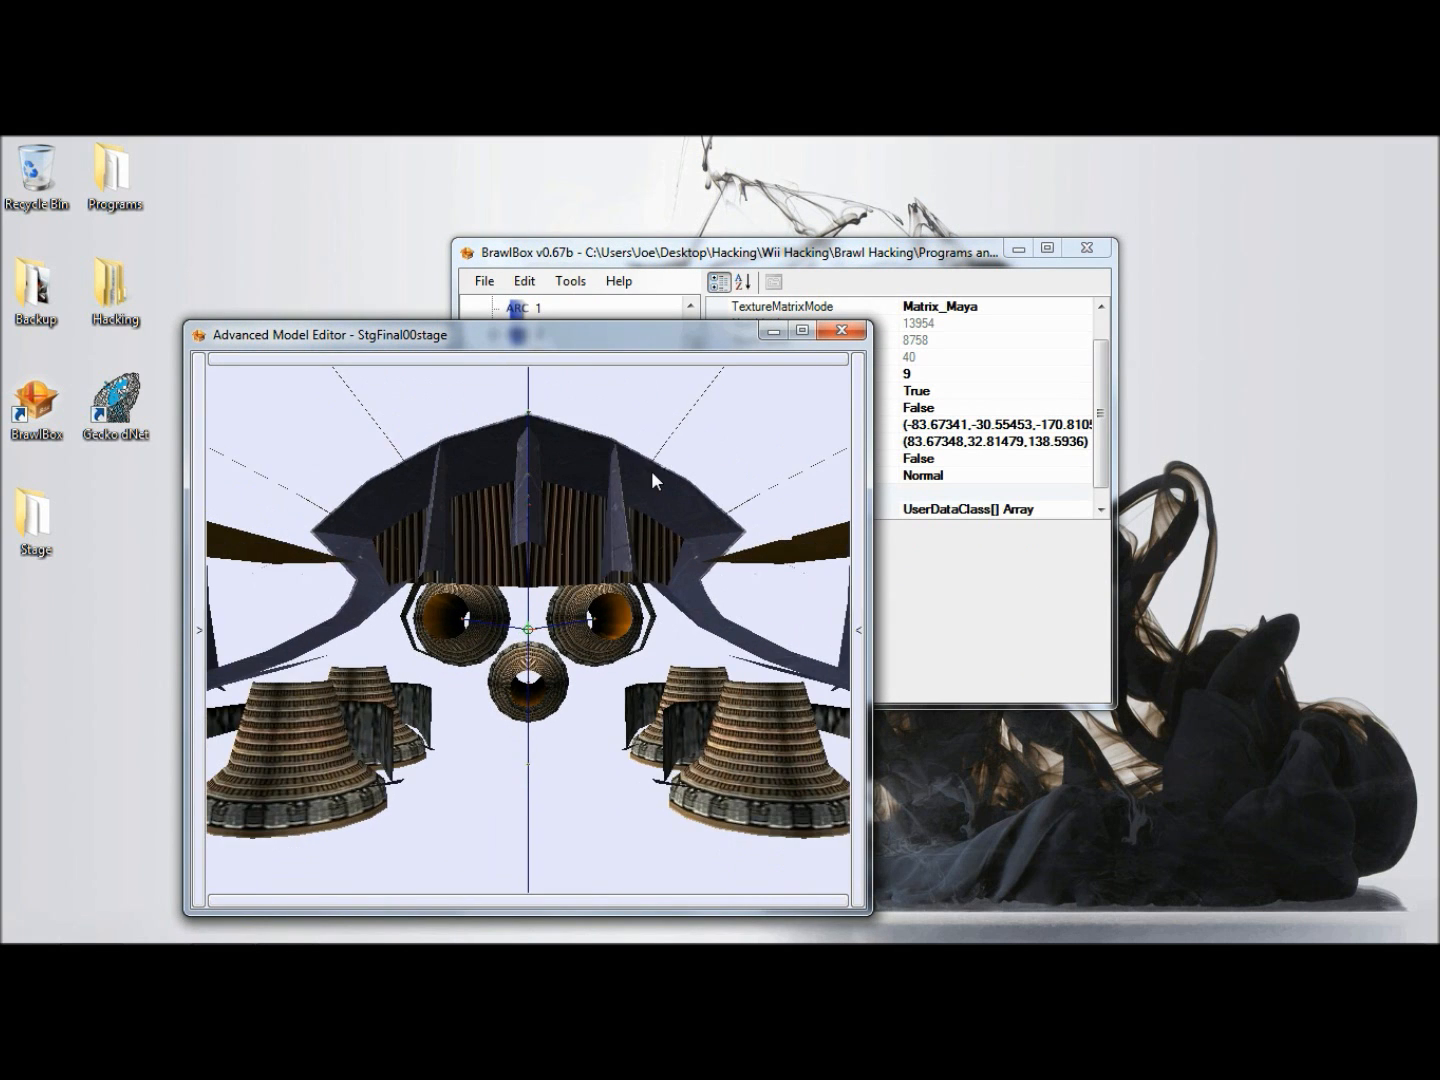
{"action": "scroll", "coordinate": [653, 479], "scroll_direction": "down", "scroll_amount": 10}
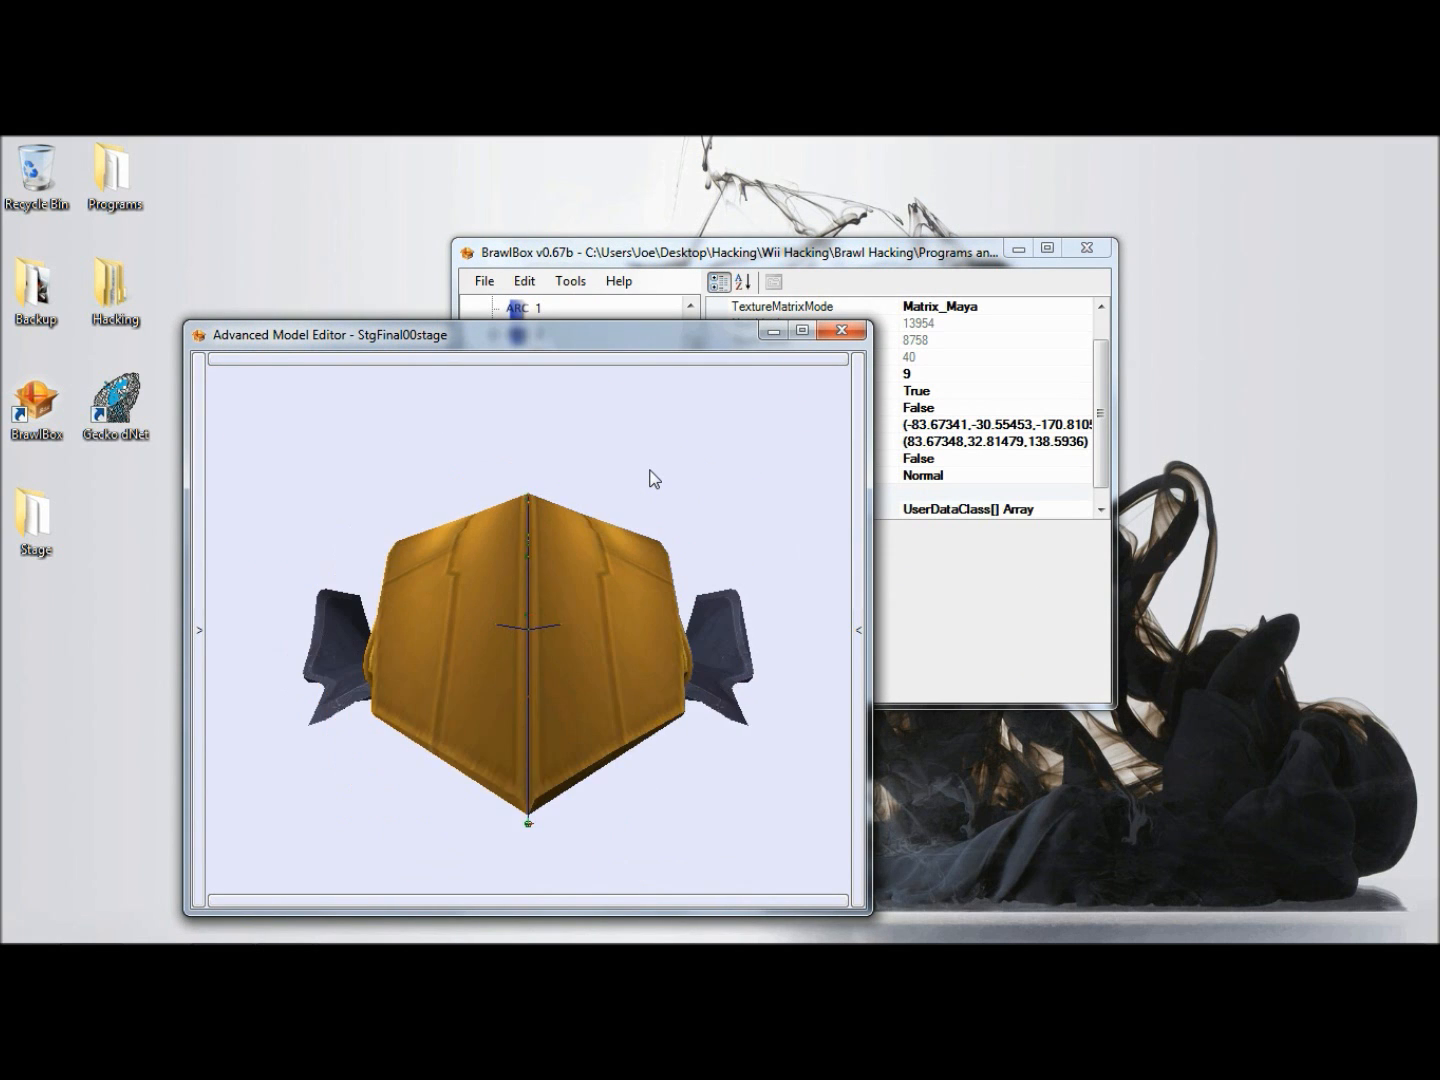
{"action": "scroll", "coordinate": [641, 473], "scroll_direction": "down", "scroll_amount": 2}
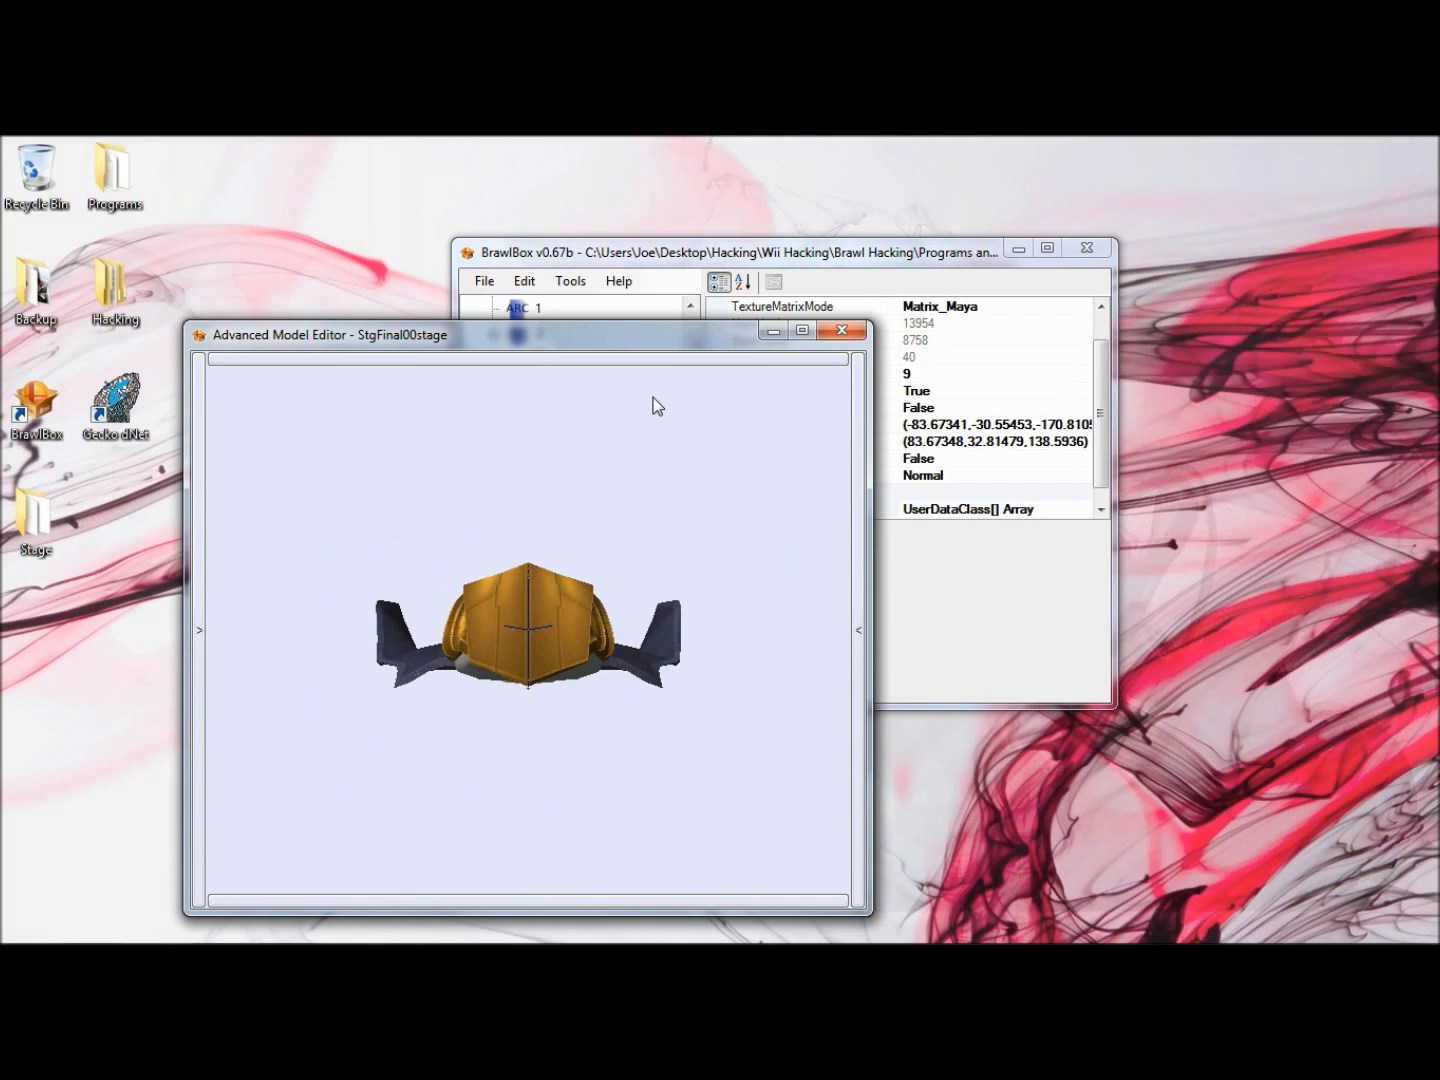
- Show the bone list and transform fields for the previewed model and set the TopN bone's Y rotation to -90
{"action": "left_click", "coordinate": [565, 901]}
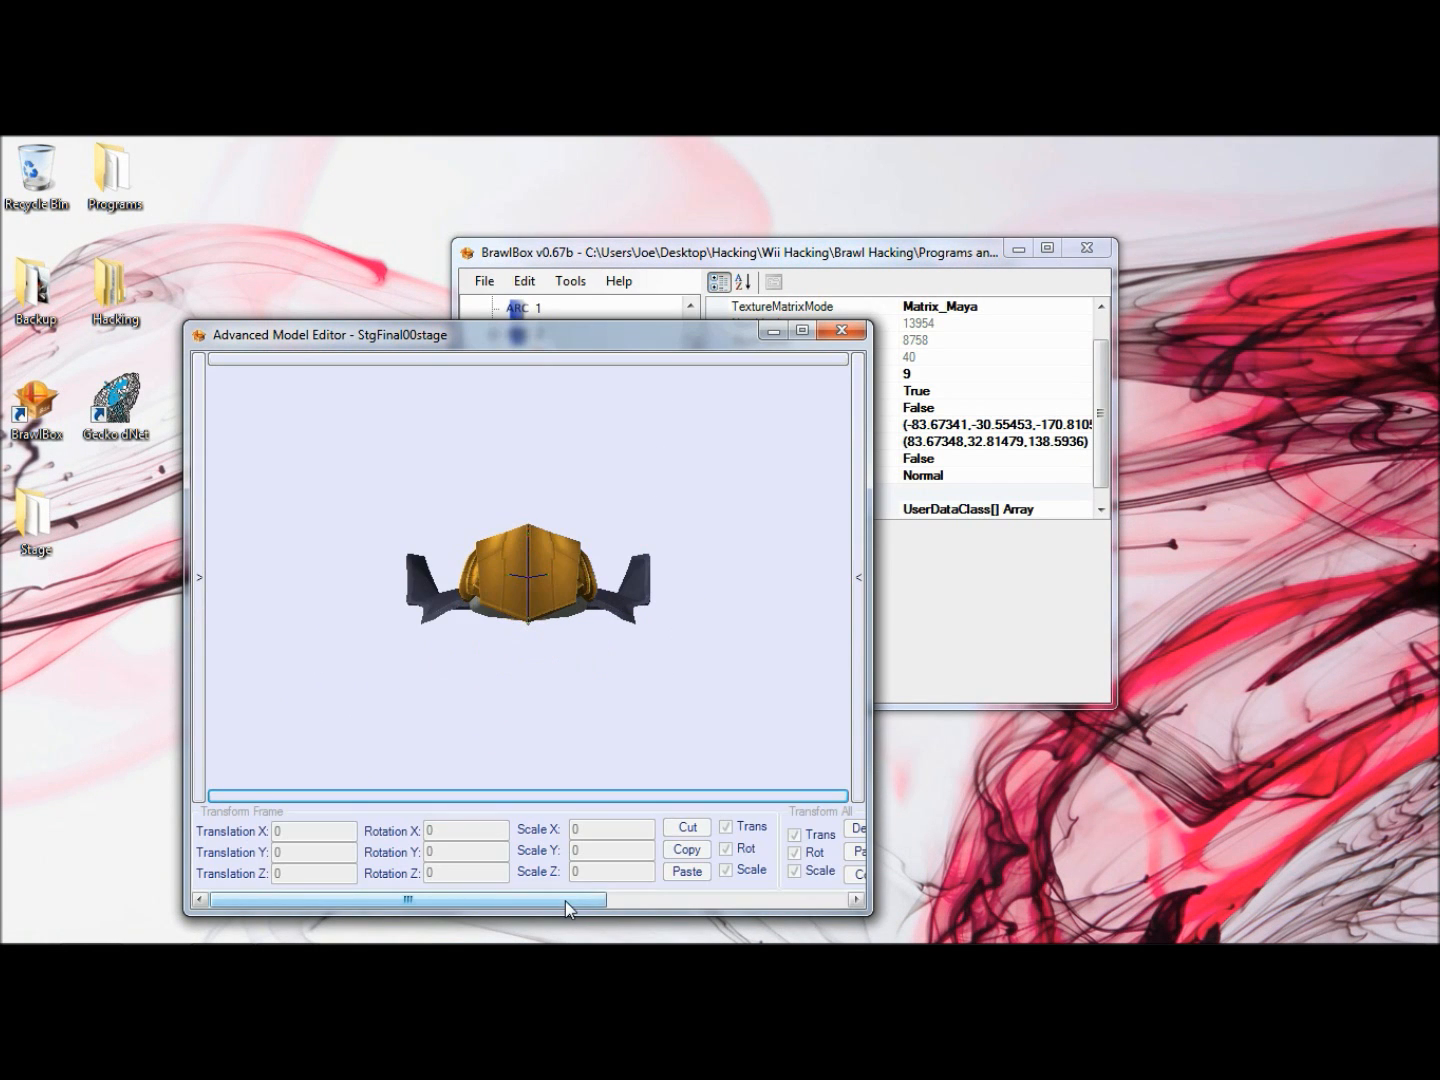
{"action": "left_click", "coordinate": [199, 622]}
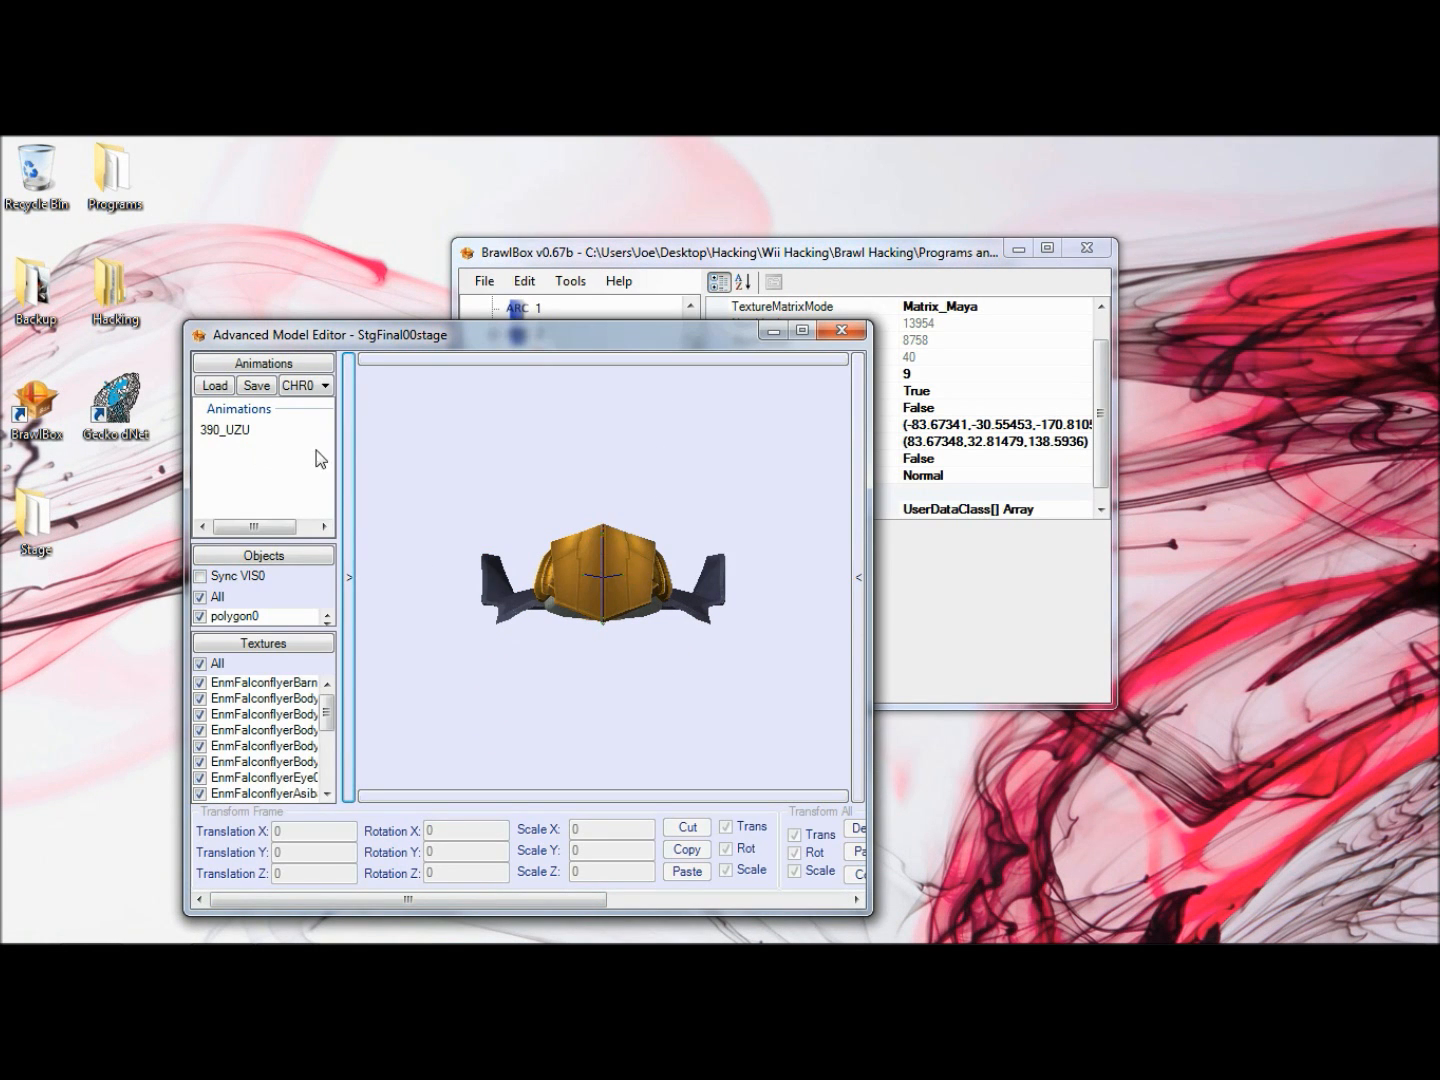
{"action": "left_click", "coordinate": [348, 466]}
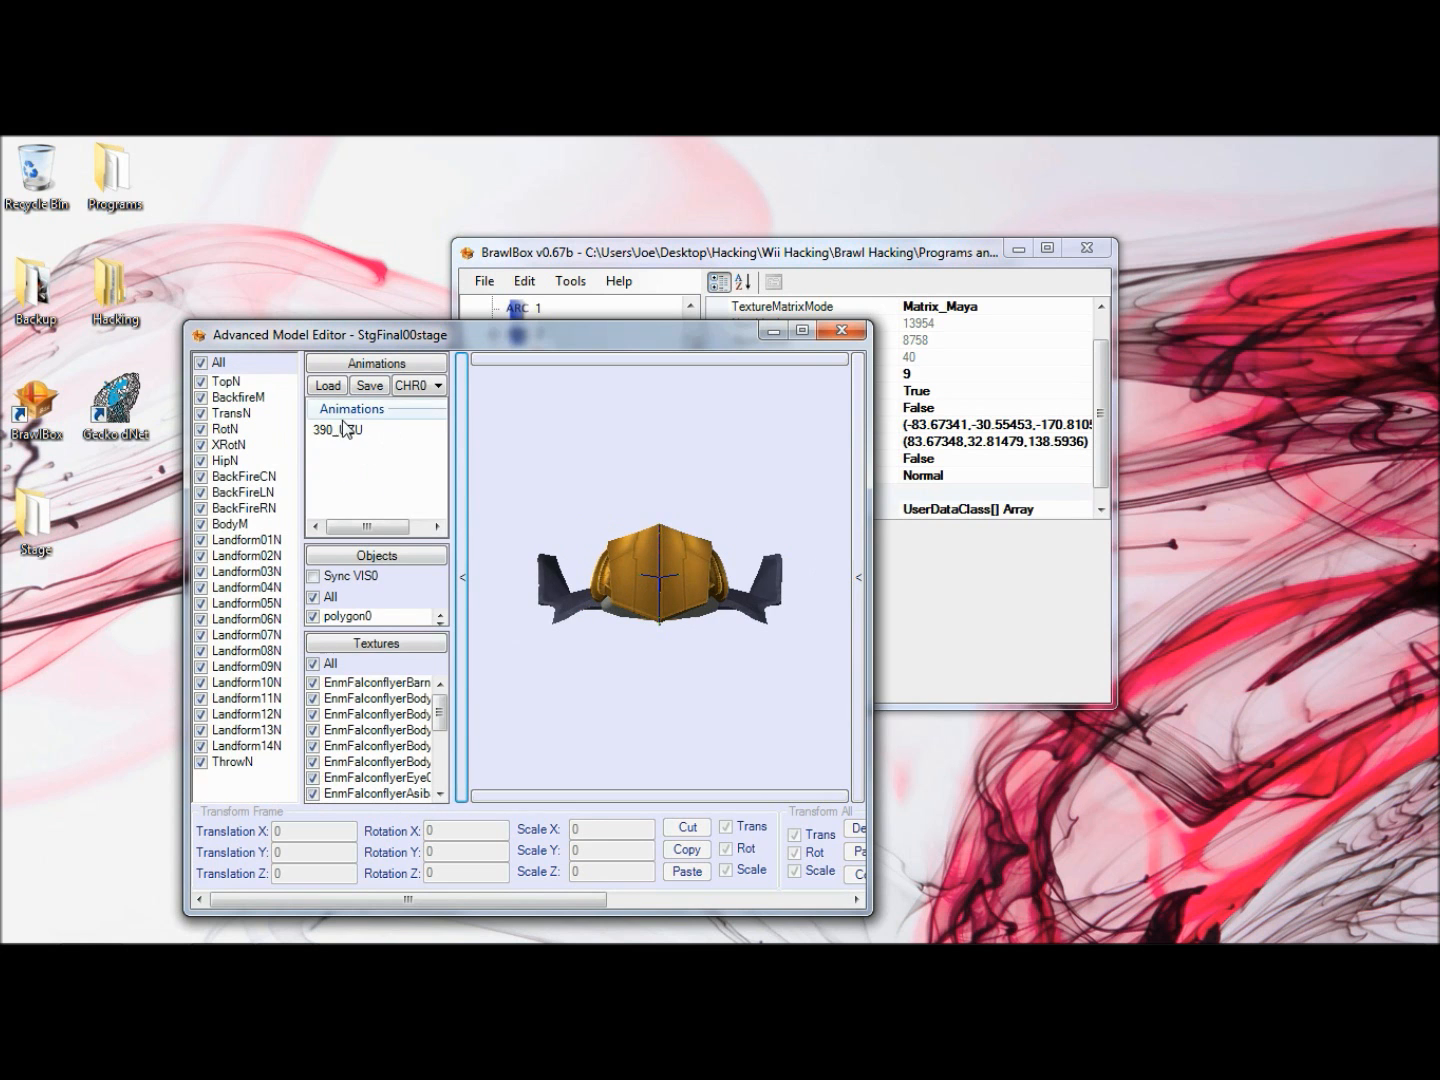
{"action": "left_click", "coordinate": [228, 382]}
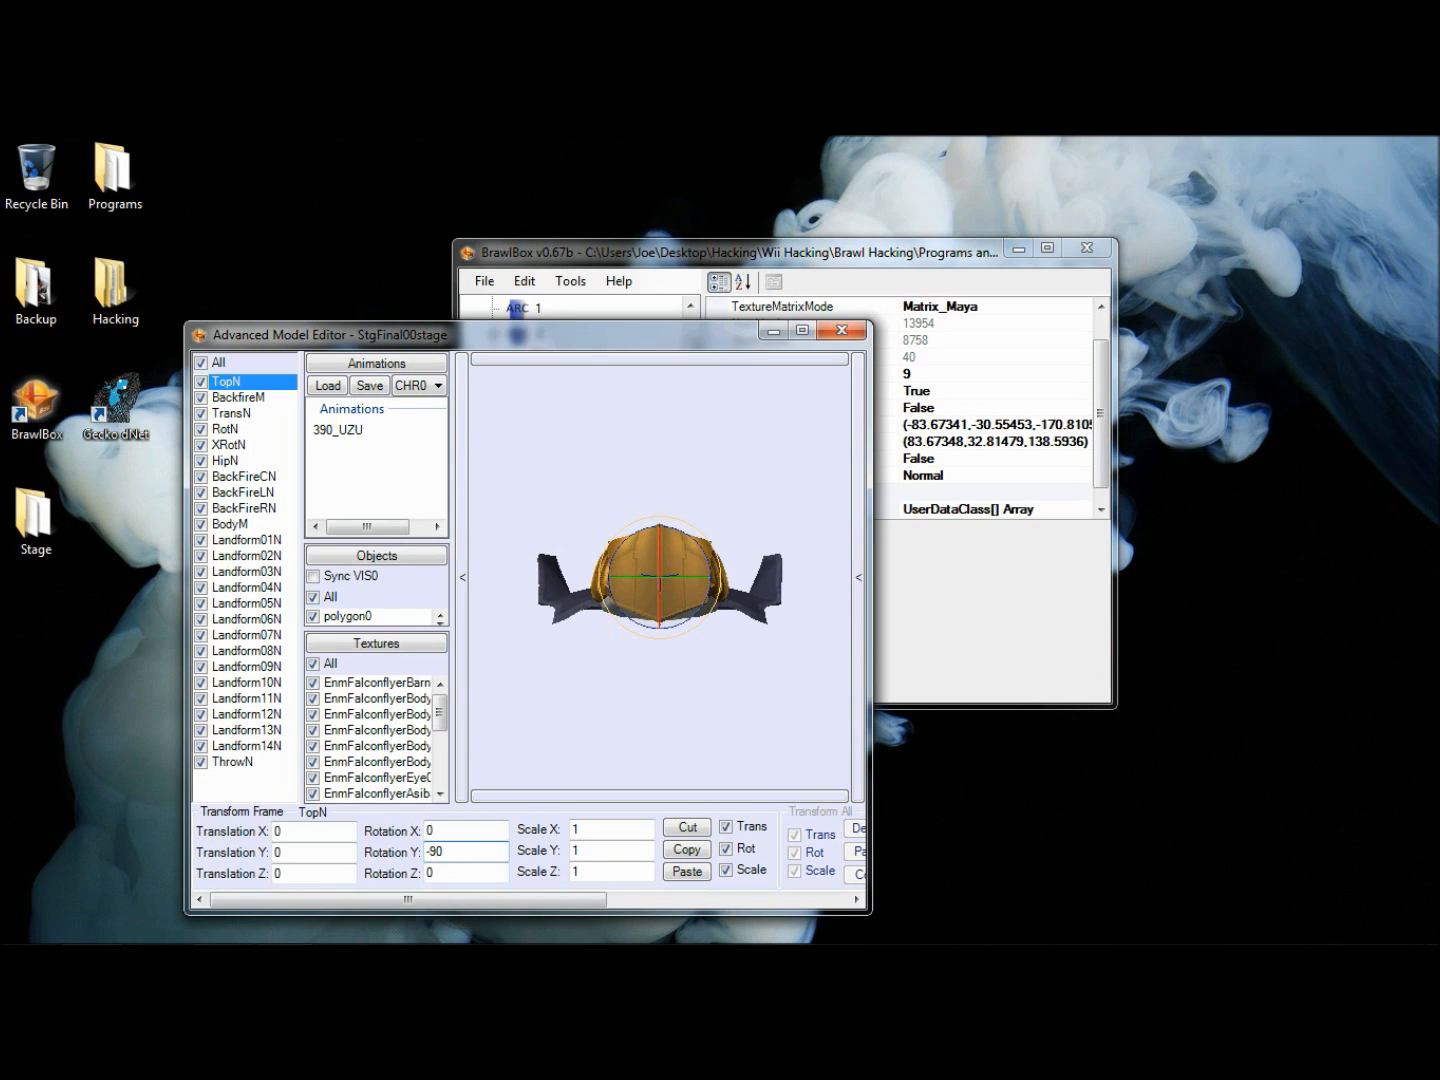
{"action": "type", "text": "-90"}
{"action": "key", "text": "Return"}
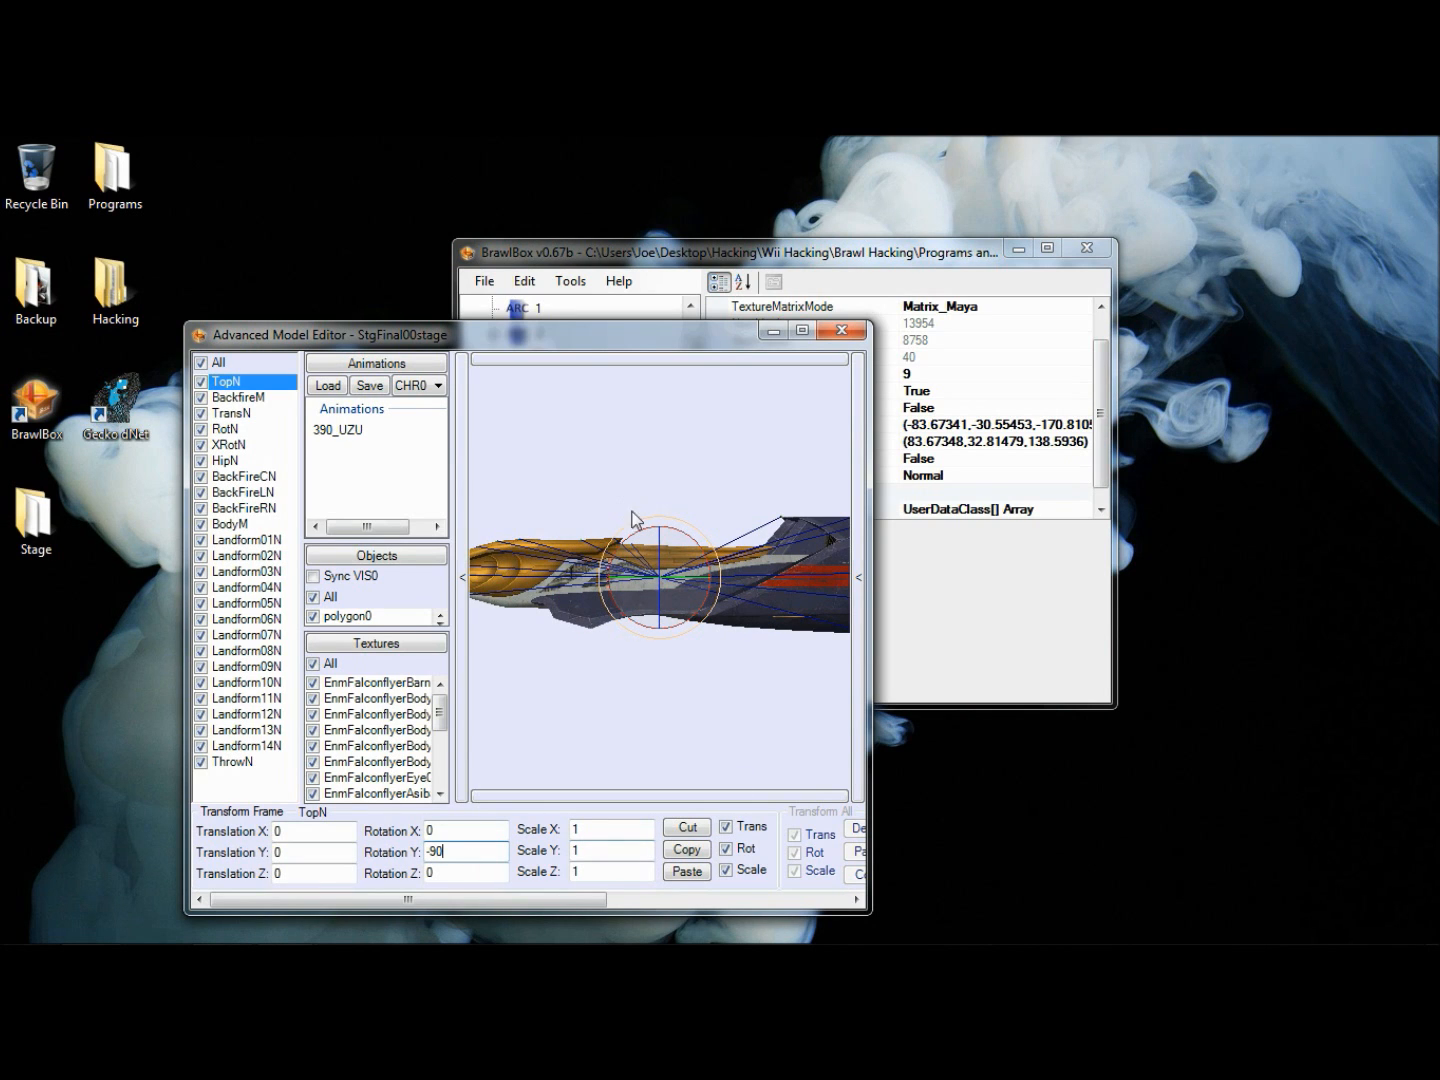
- Cut the TopN bone's frame transform and close the model preview
{"action": "left_click", "coordinate": [644, 735]}
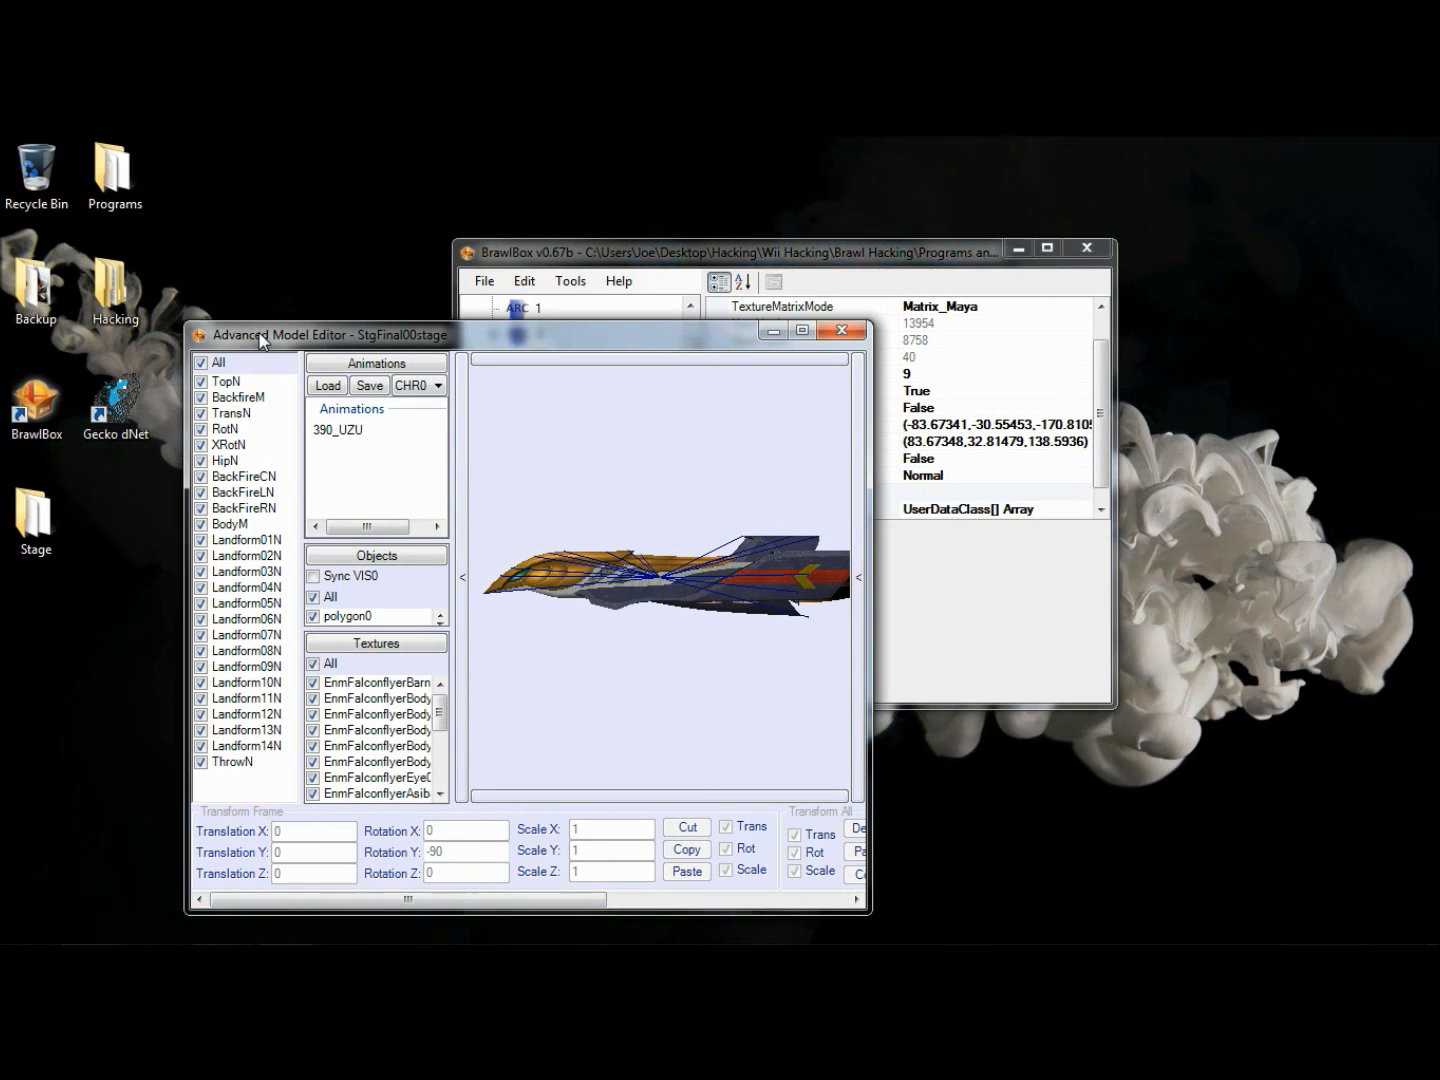
{"action": "left_click", "coordinate": [244, 382]}
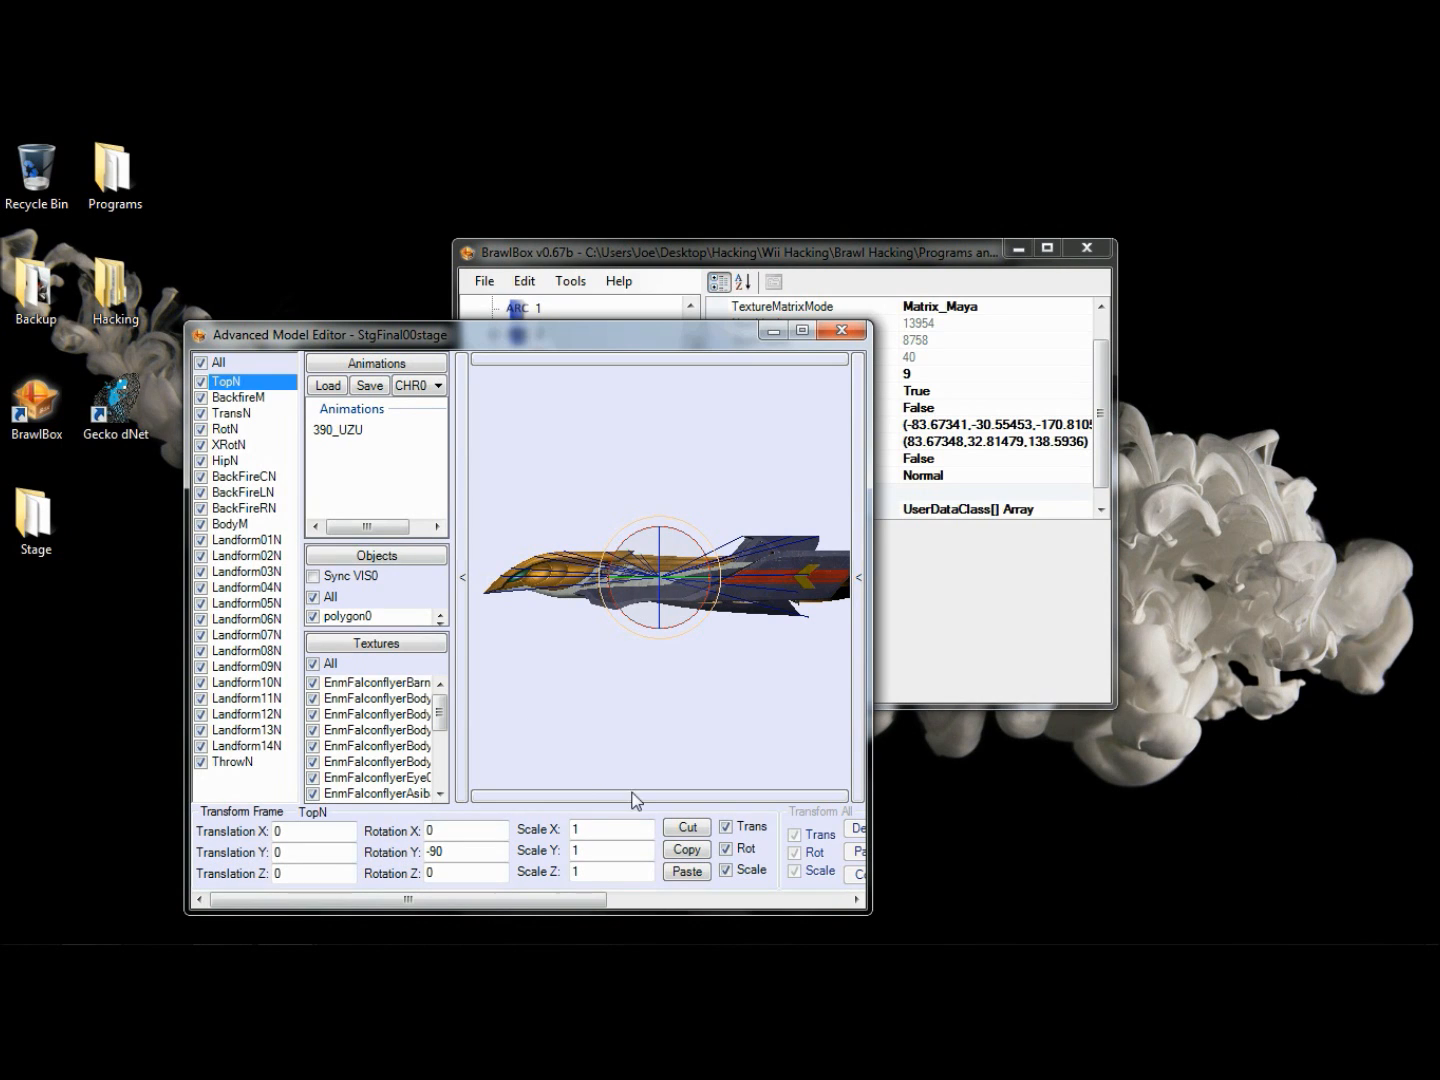
{"action": "left_click", "coordinate": [688, 829]}
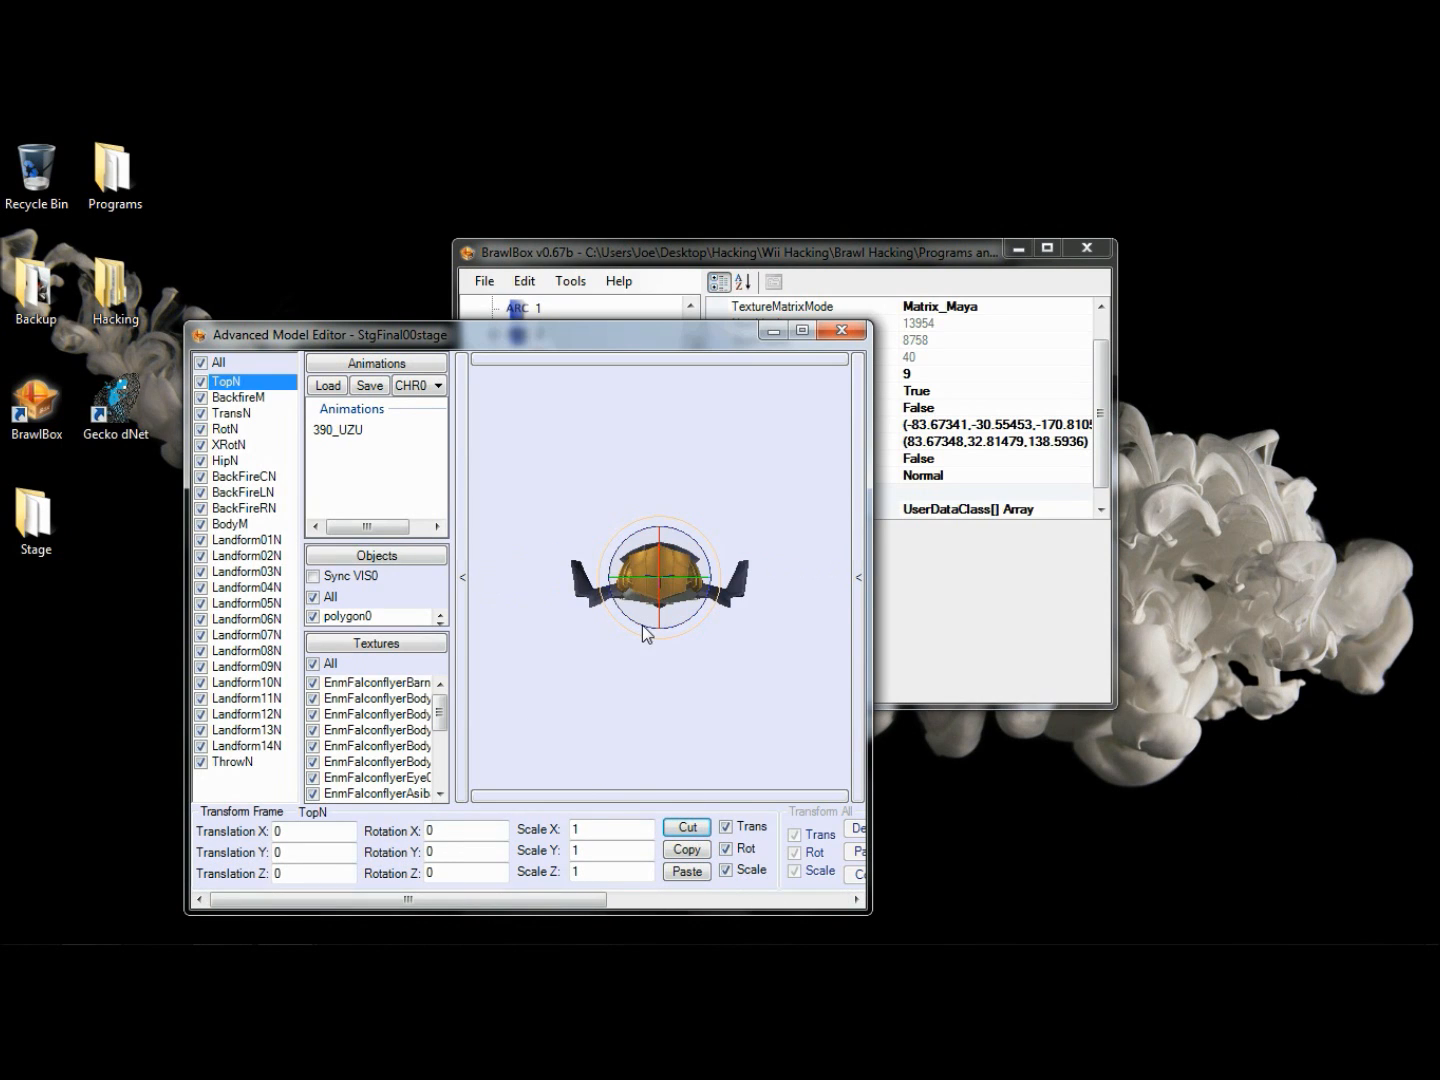
{"action": "left_click", "coordinate": [842, 327]}
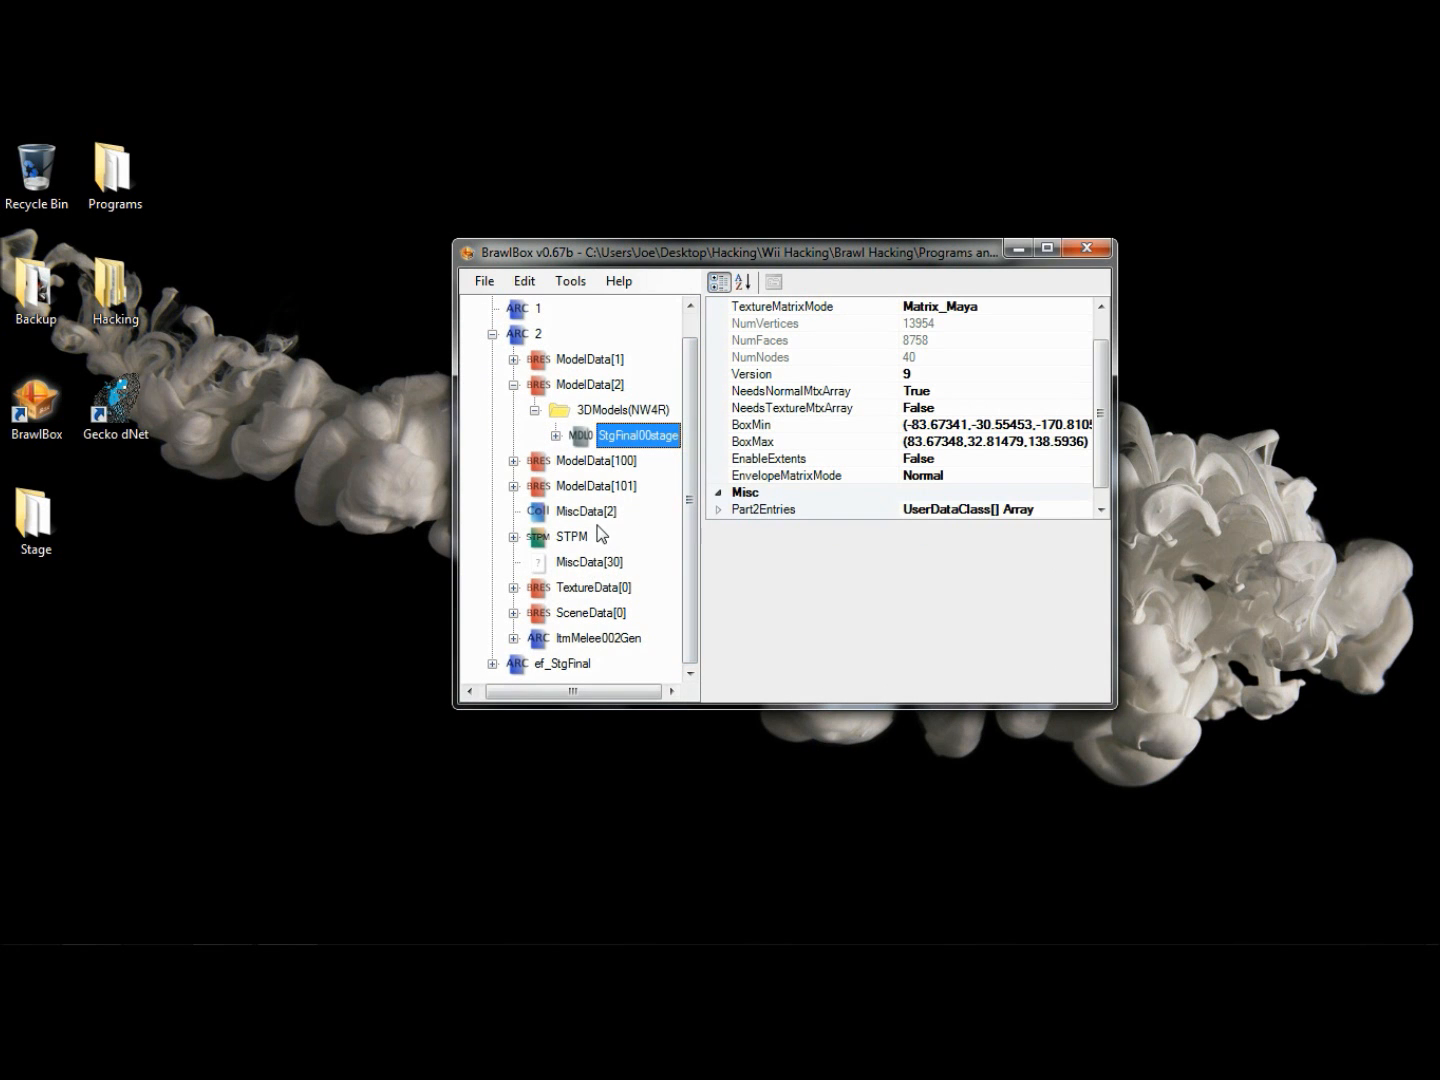
- Examine how the MiscData[2] collisions line up with the new ship model in the collision editor, and close it
{"action": "left_click", "coordinate": [597, 511]}
{"action": "right_click", "coordinate": [597, 510]}
{"action": "left_click", "coordinate": [706, 530]}
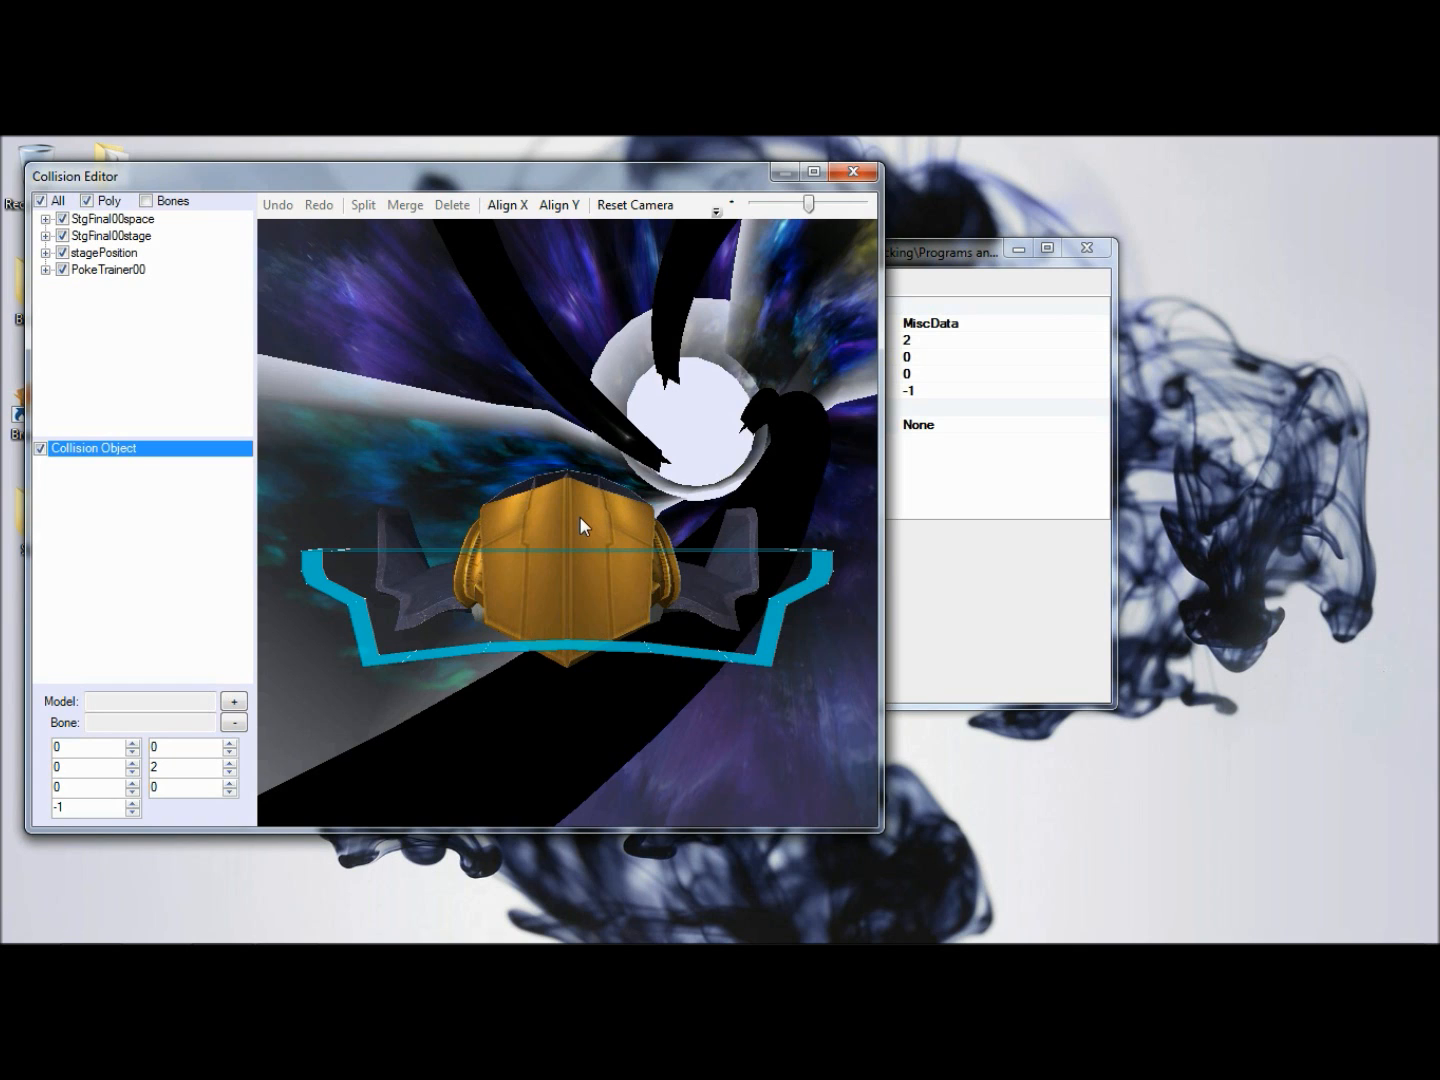
{"action": "left_click", "coordinate": [581, 518]}
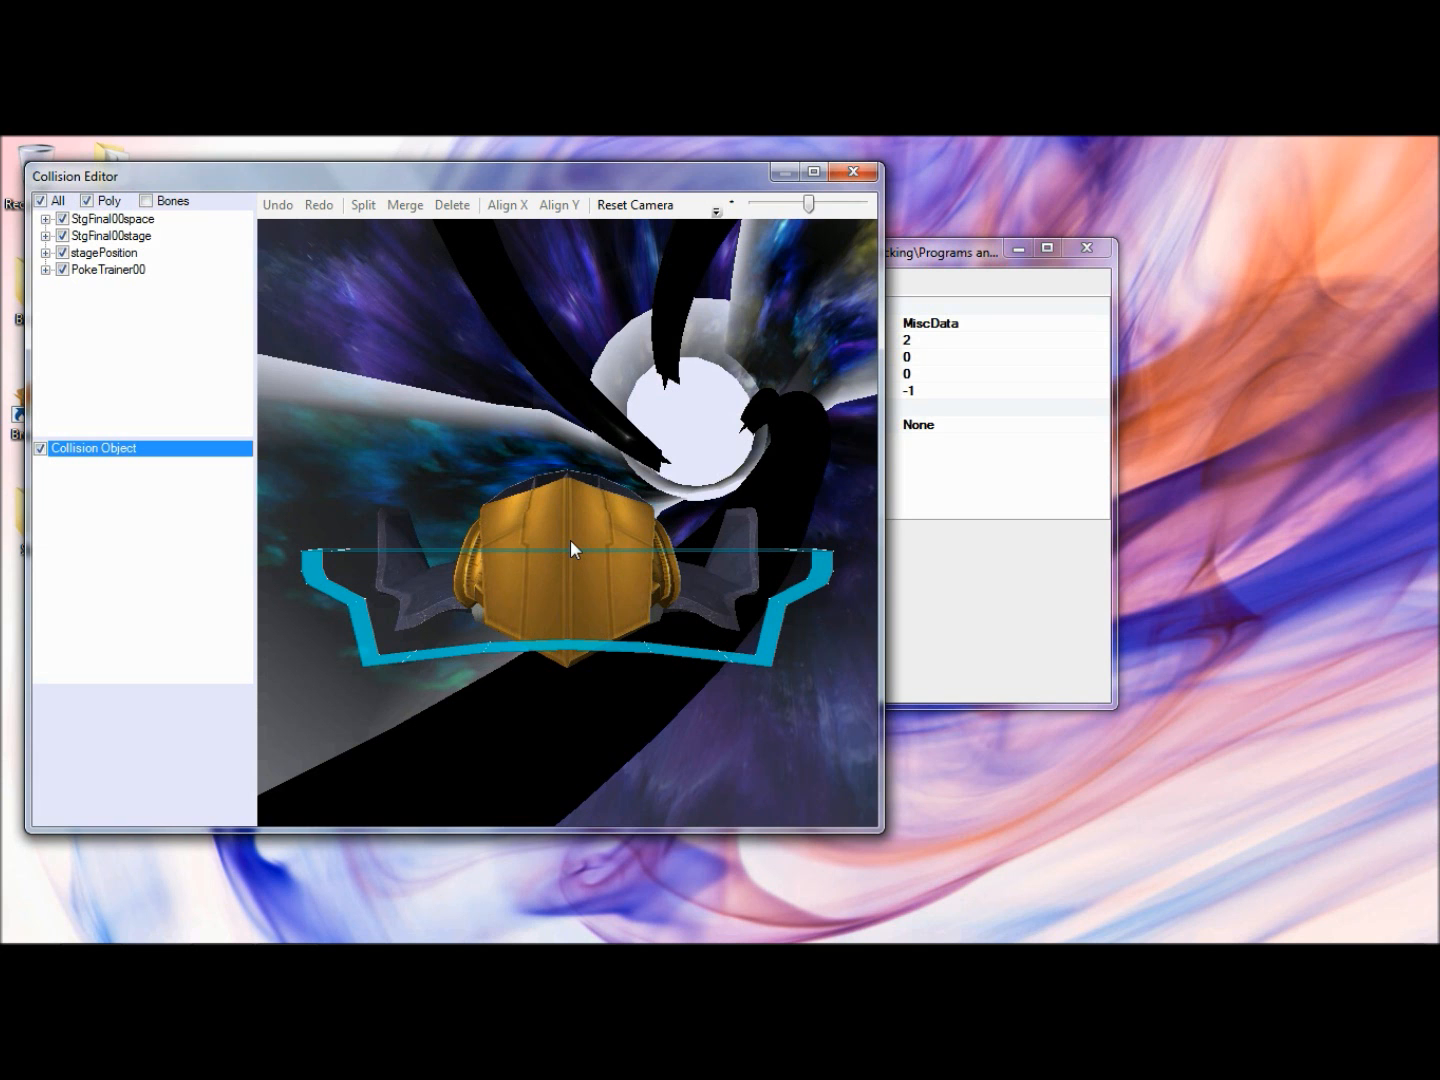
{"action": "left_click", "coordinate": [860, 174]}
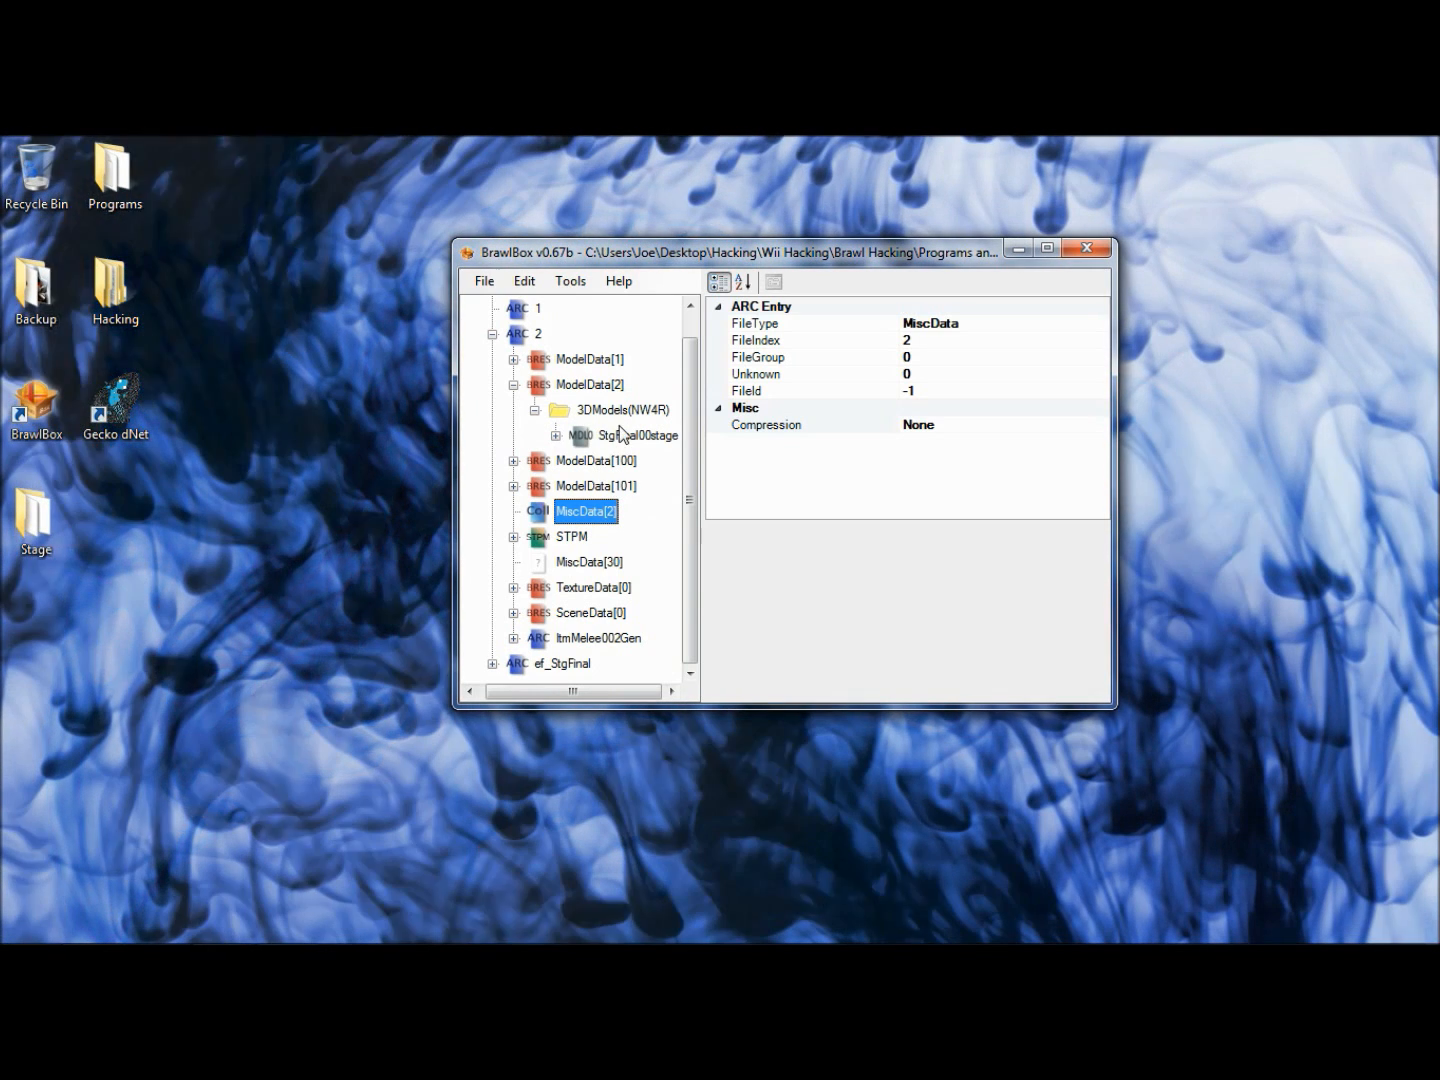
- Set the TopN bone's Y rotation to 90 in a preview of the StgFinal00stage model and close the preview
{"action": "right_click", "coordinate": [588, 442]}
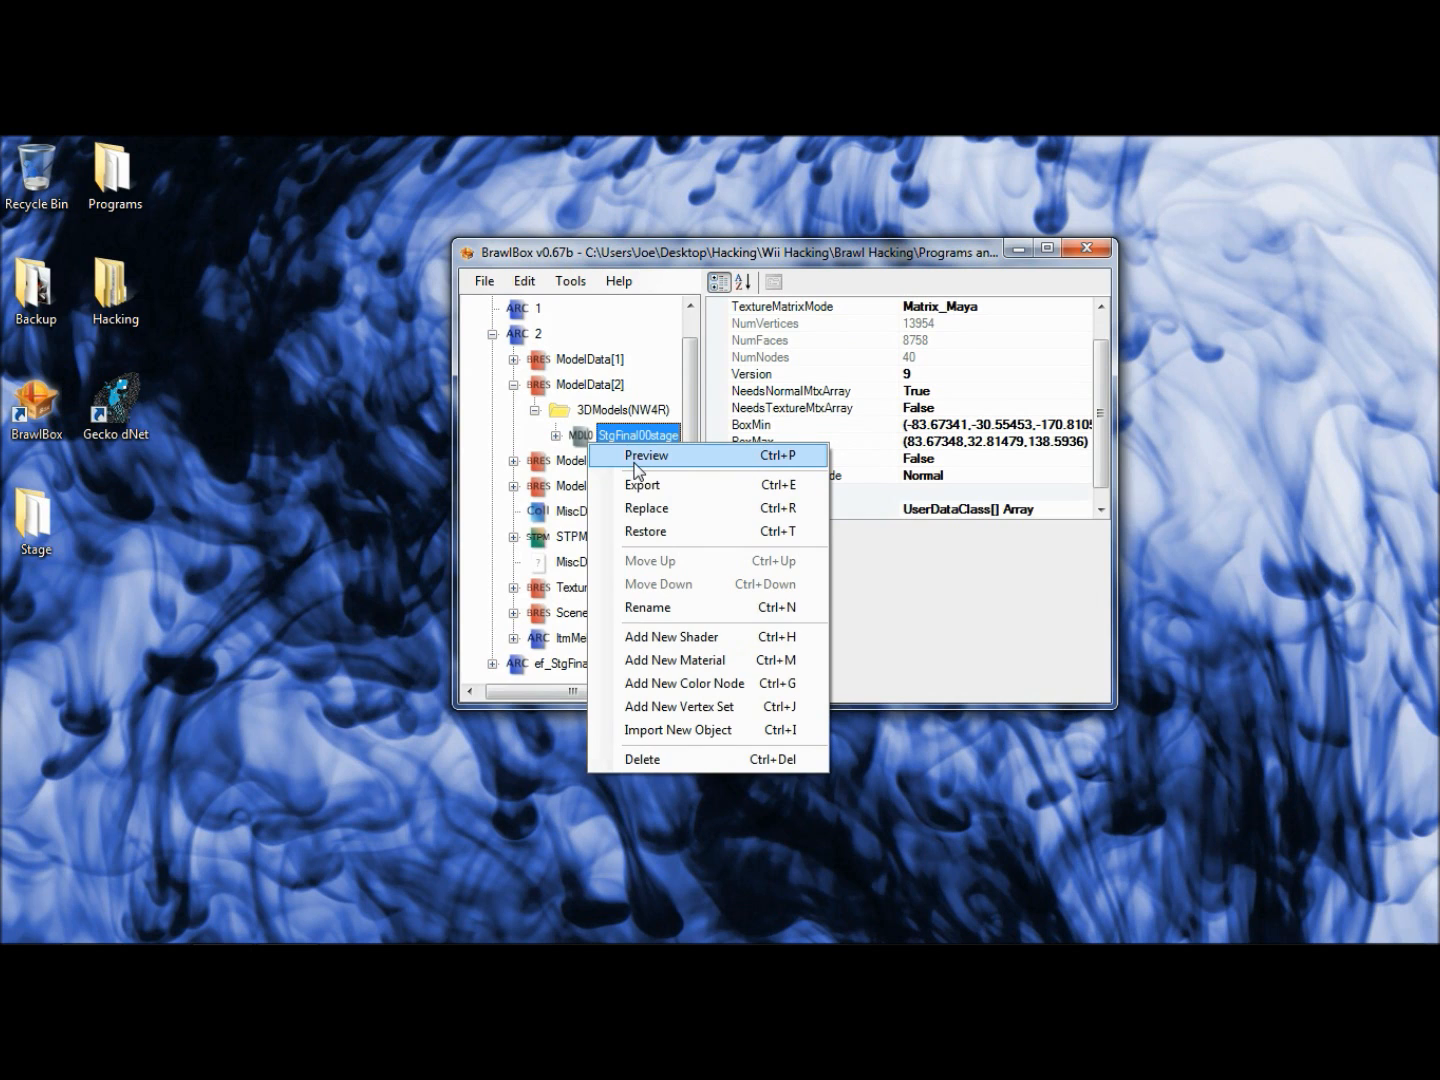
{"action": "left_click", "coordinate": [636, 456]}
{"action": "left_click", "coordinate": [67, 400]}
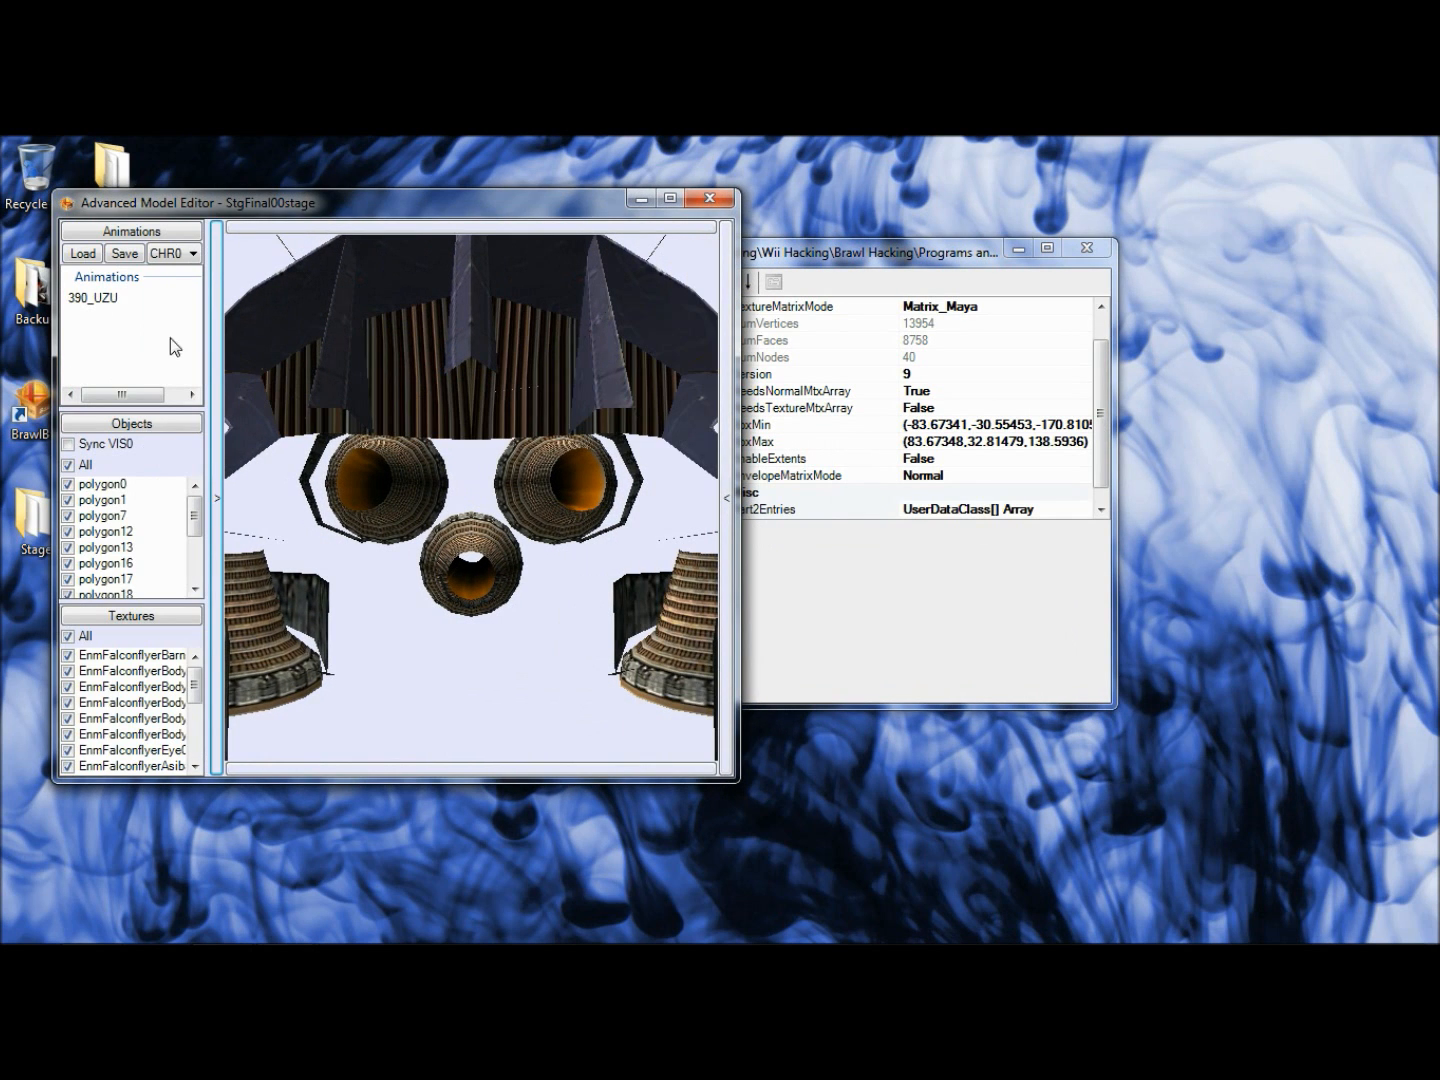
{"action": "left_click", "coordinate": [216, 379]}
{"action": "left_click", "coordinate": [274, 250]}
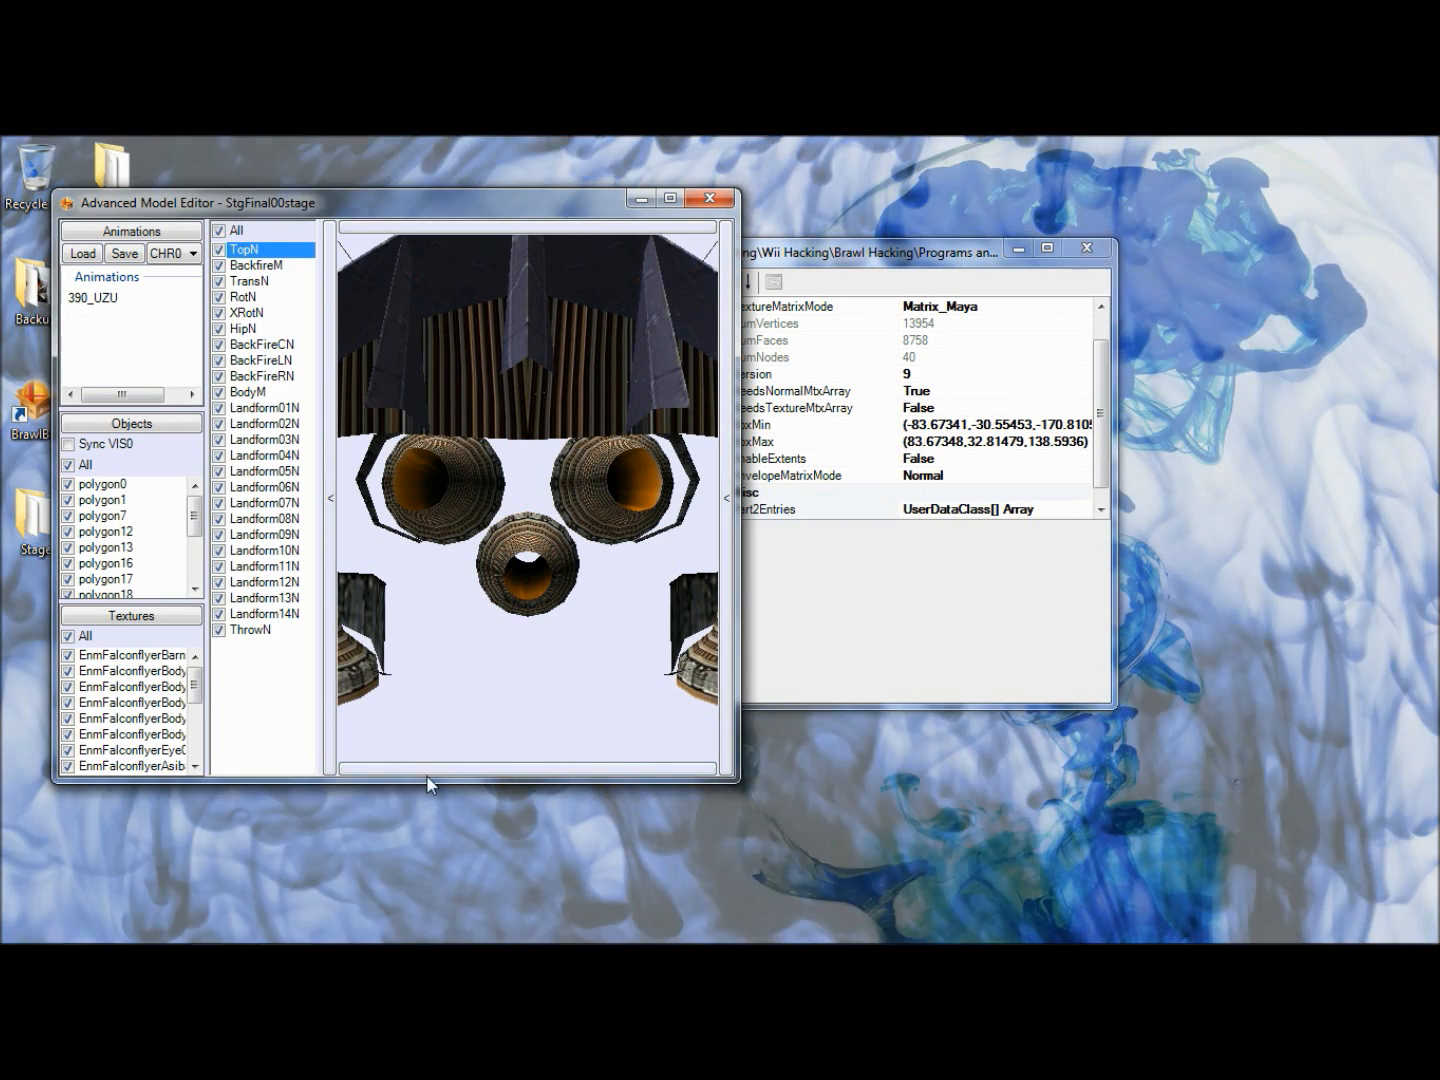
{"action": "left_click", "coordinate": [390, 770]}
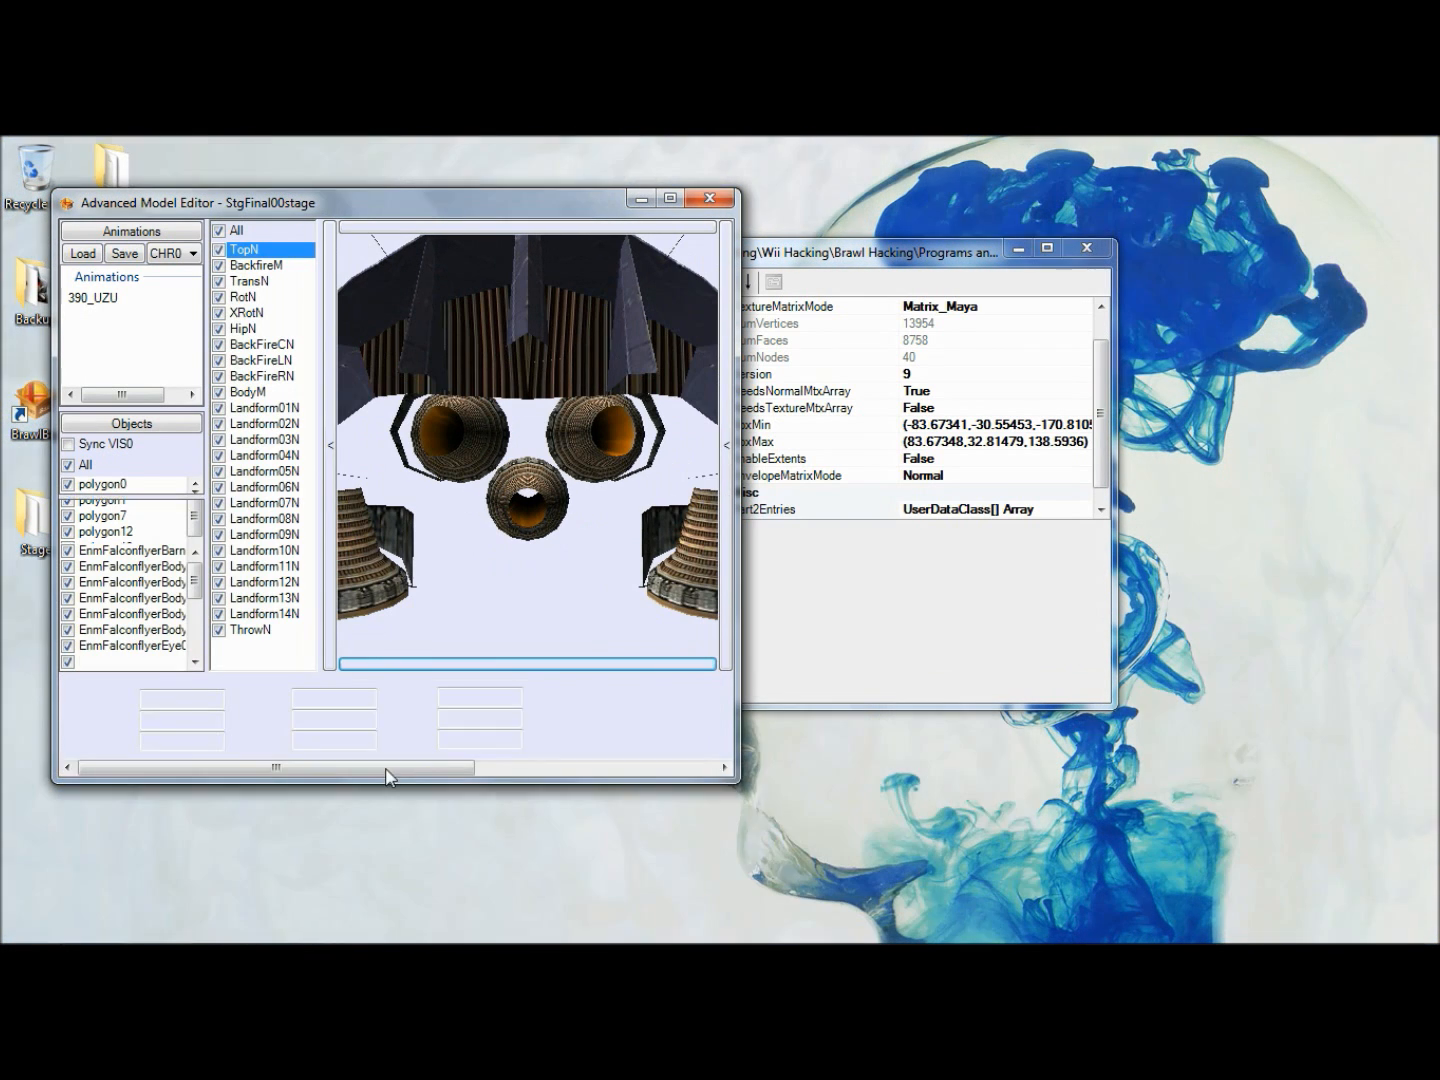
{"action": "left_click", "coordinate": [372, 717]}
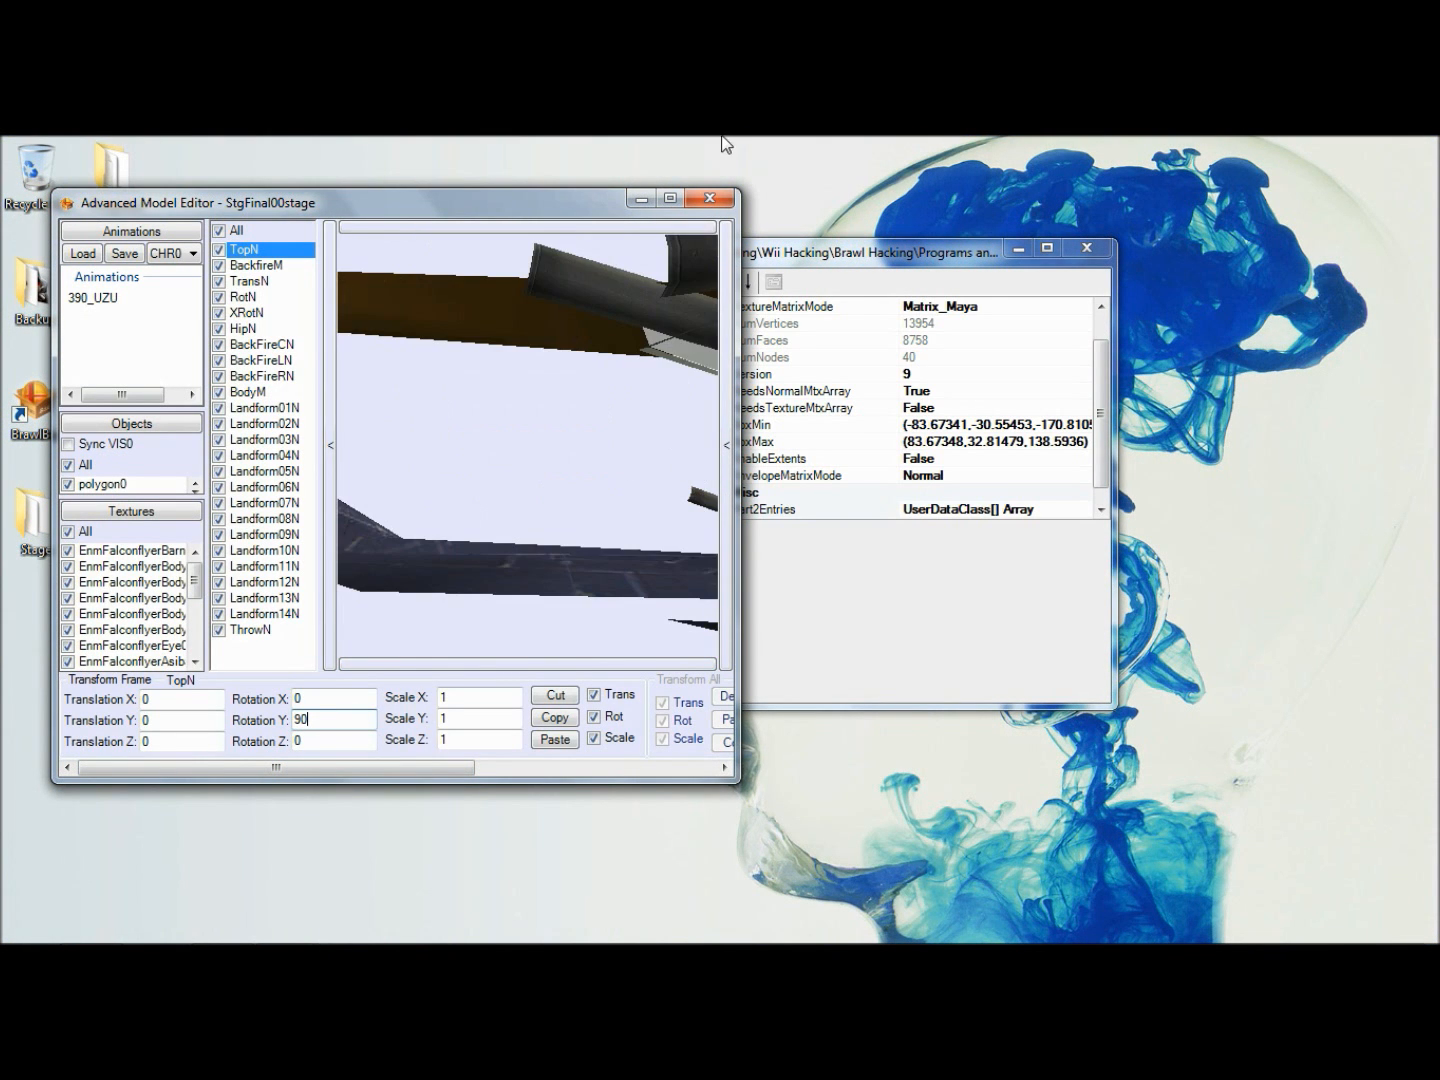
{"action": "left_click", "coordinate": [710, 197]}
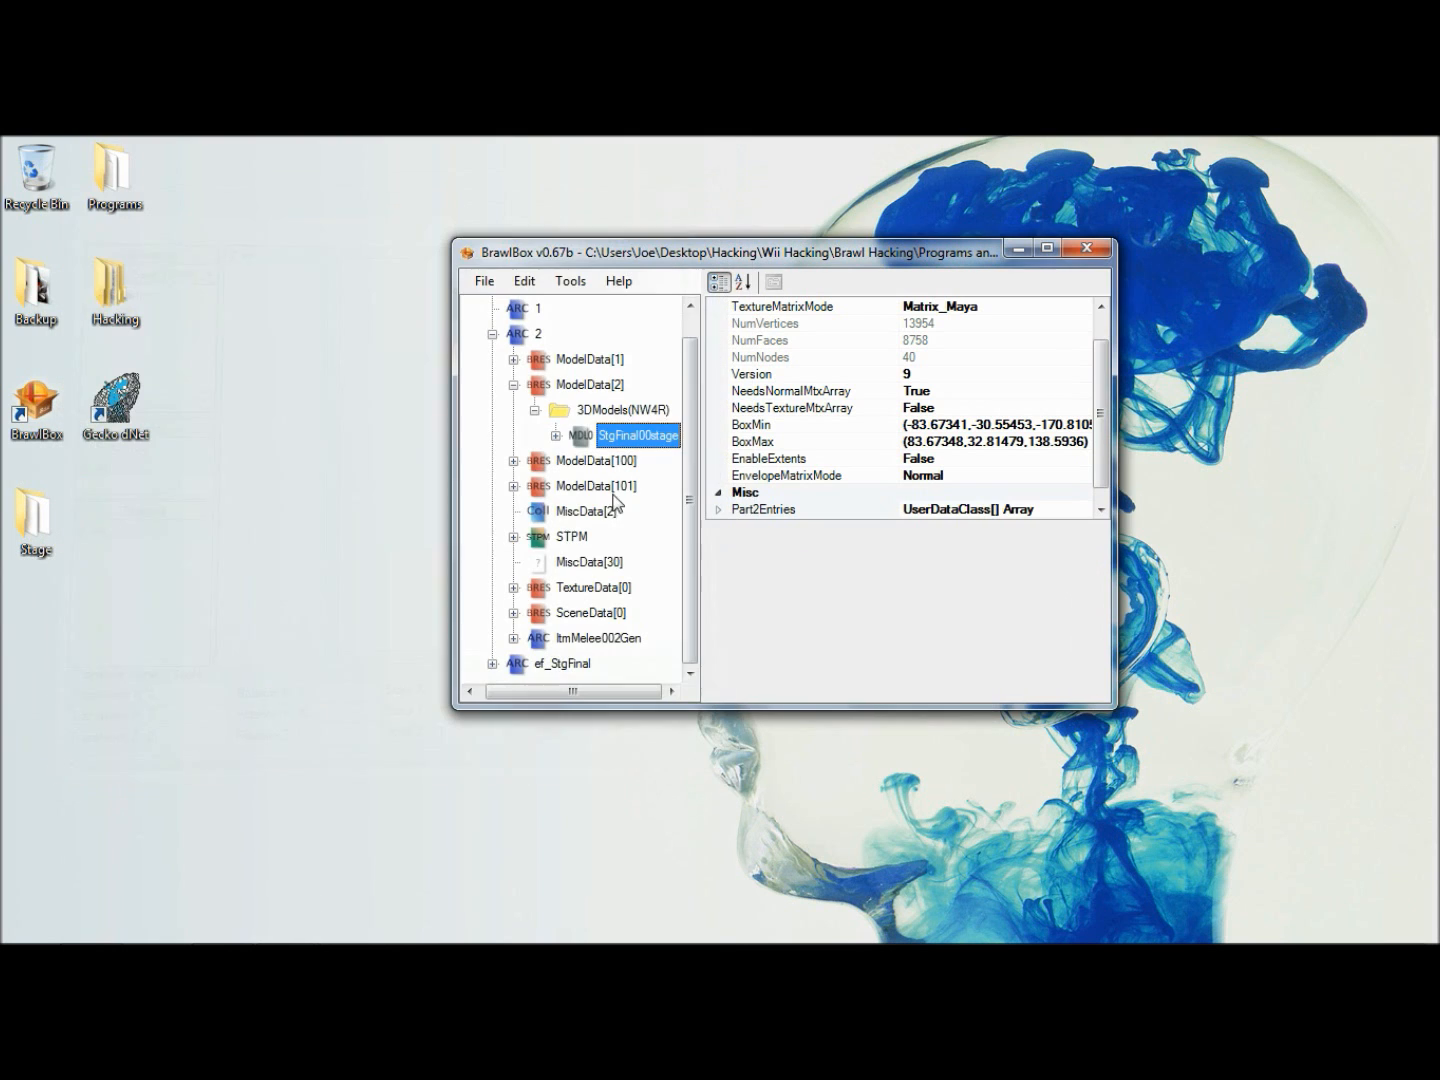
- Check the MiscData[2] collisions against the rotated ship in the collision editor and close it
{"action": "left_click", "coordinate": [592, 510]}
{"action": "right_click", "coordinate": [594, 511]}
{"action": "left_click", "coordinate": [650, 522]}
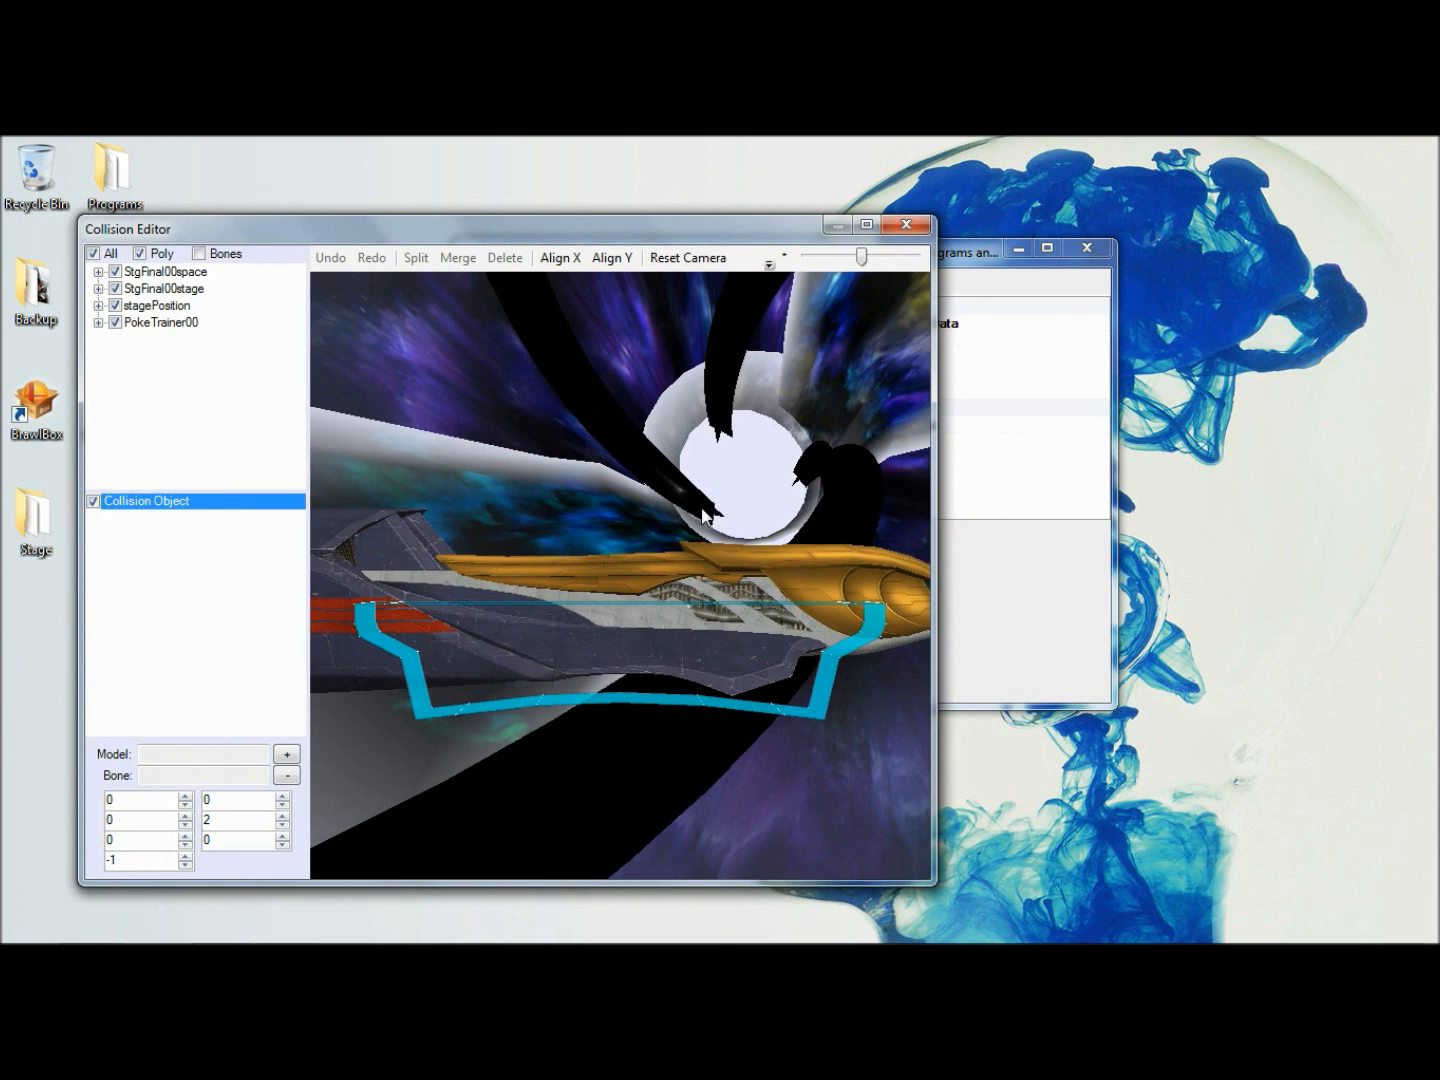
{"action": "left_click", "coordinate": [905, 224]}
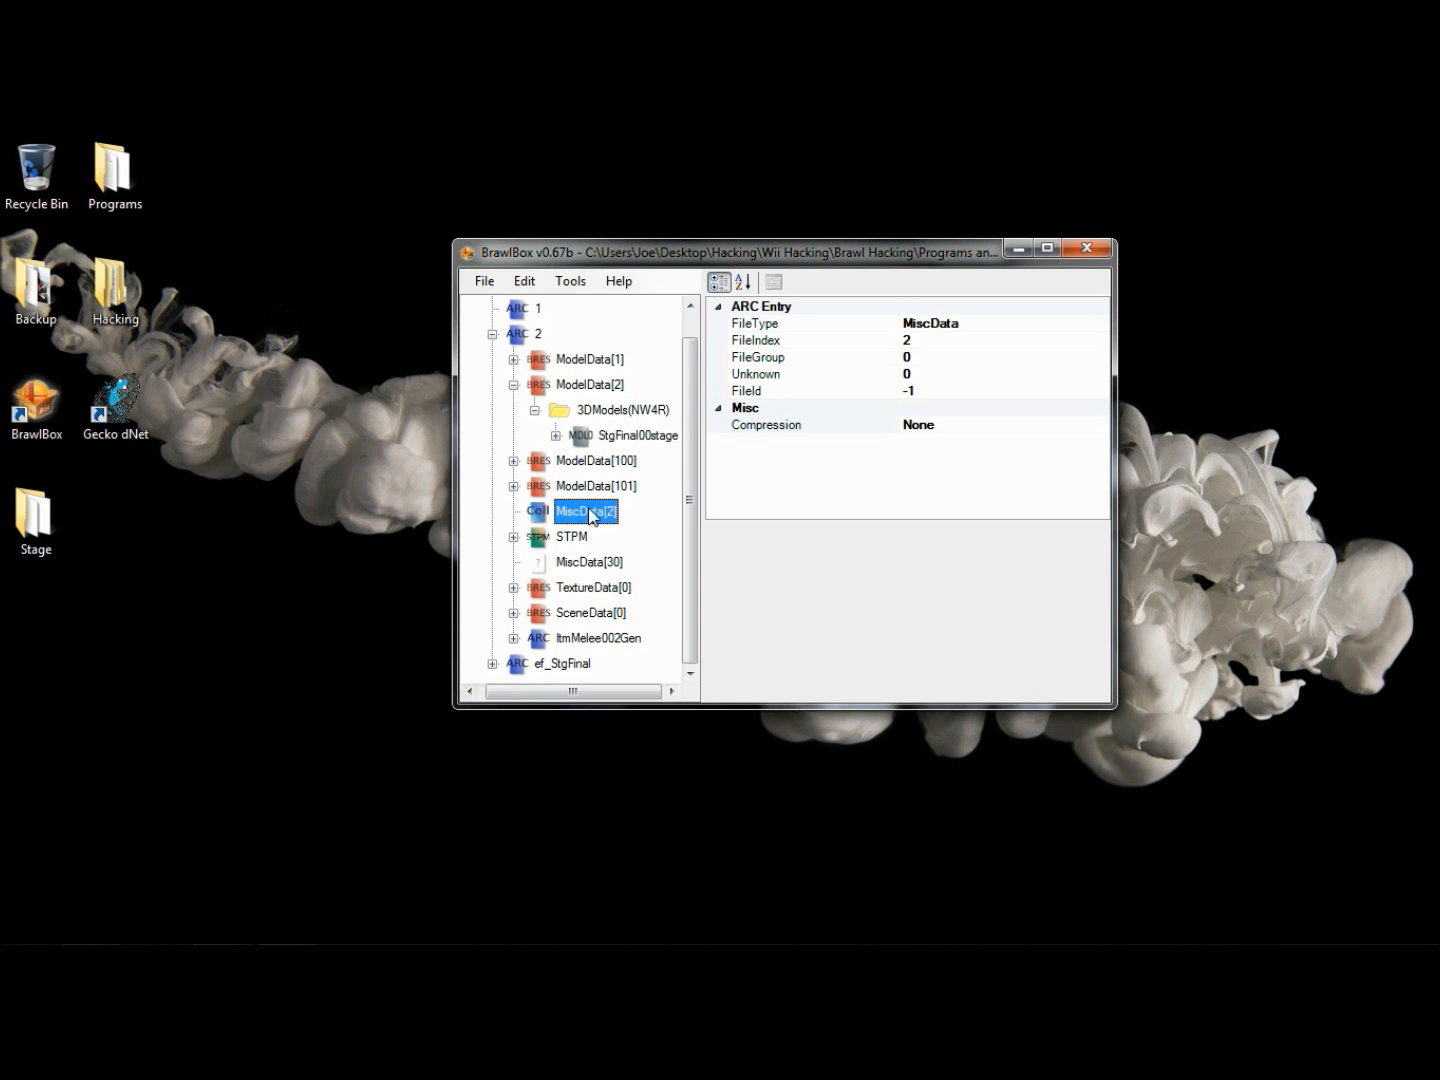
- Replace the MiscData[2] collisions with flyer.coll and check their fit on the ship in the collision editor
{"action": "right_click", "coordinate": [591, 515]}
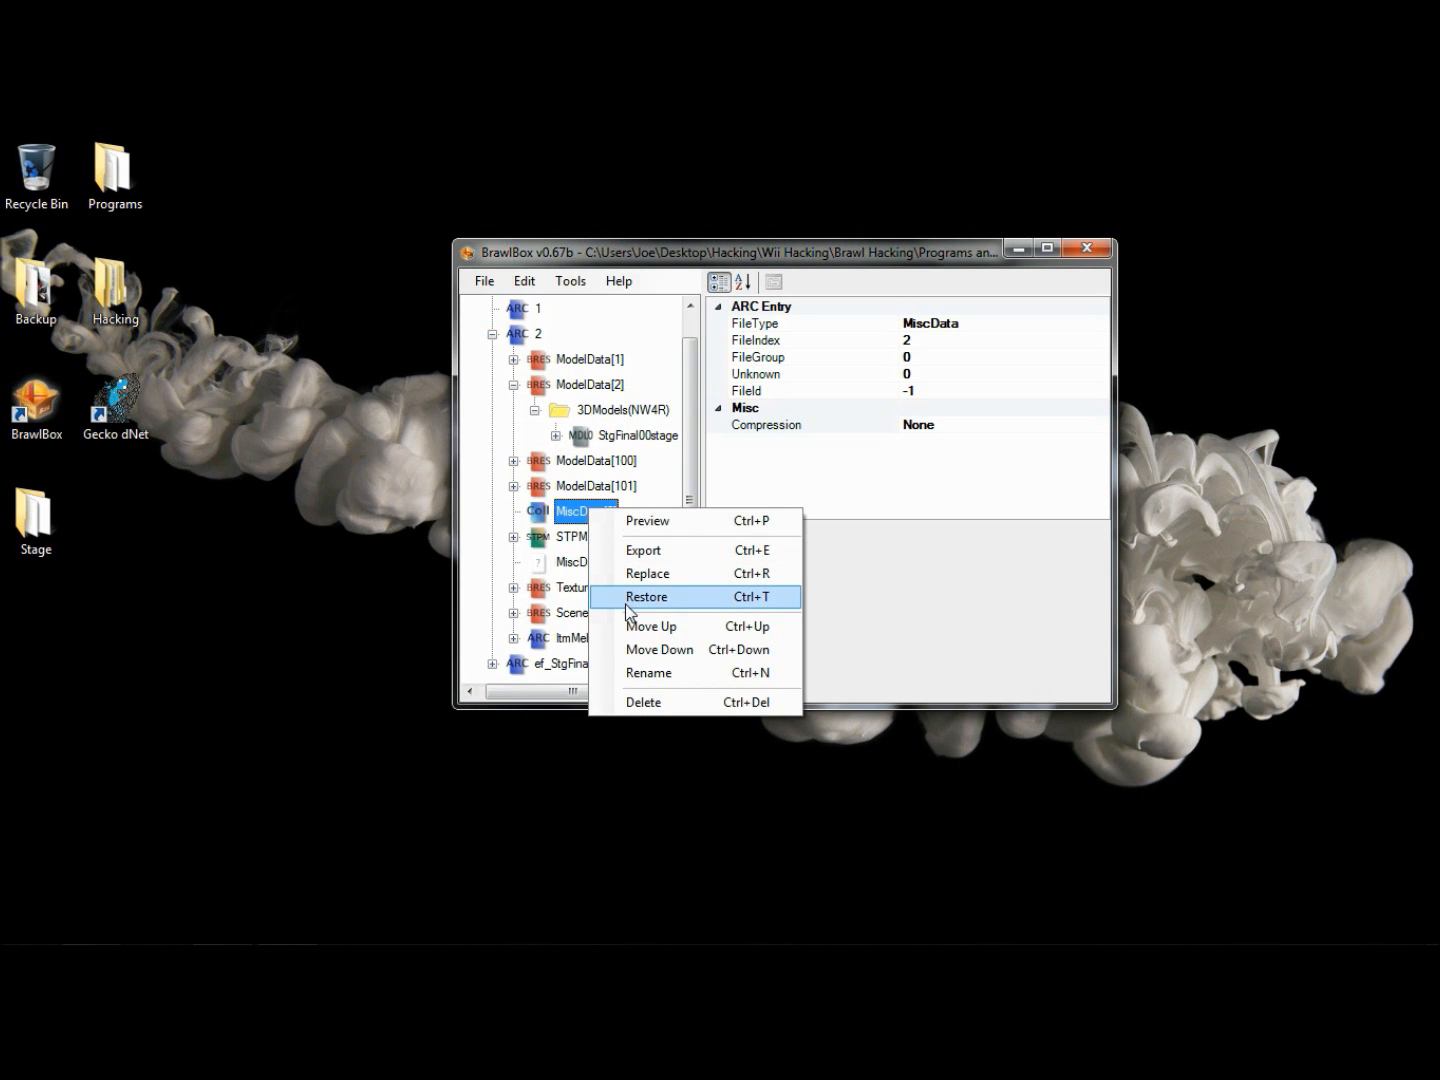
{"action": "left_click", "coordinate": [645, 574]}
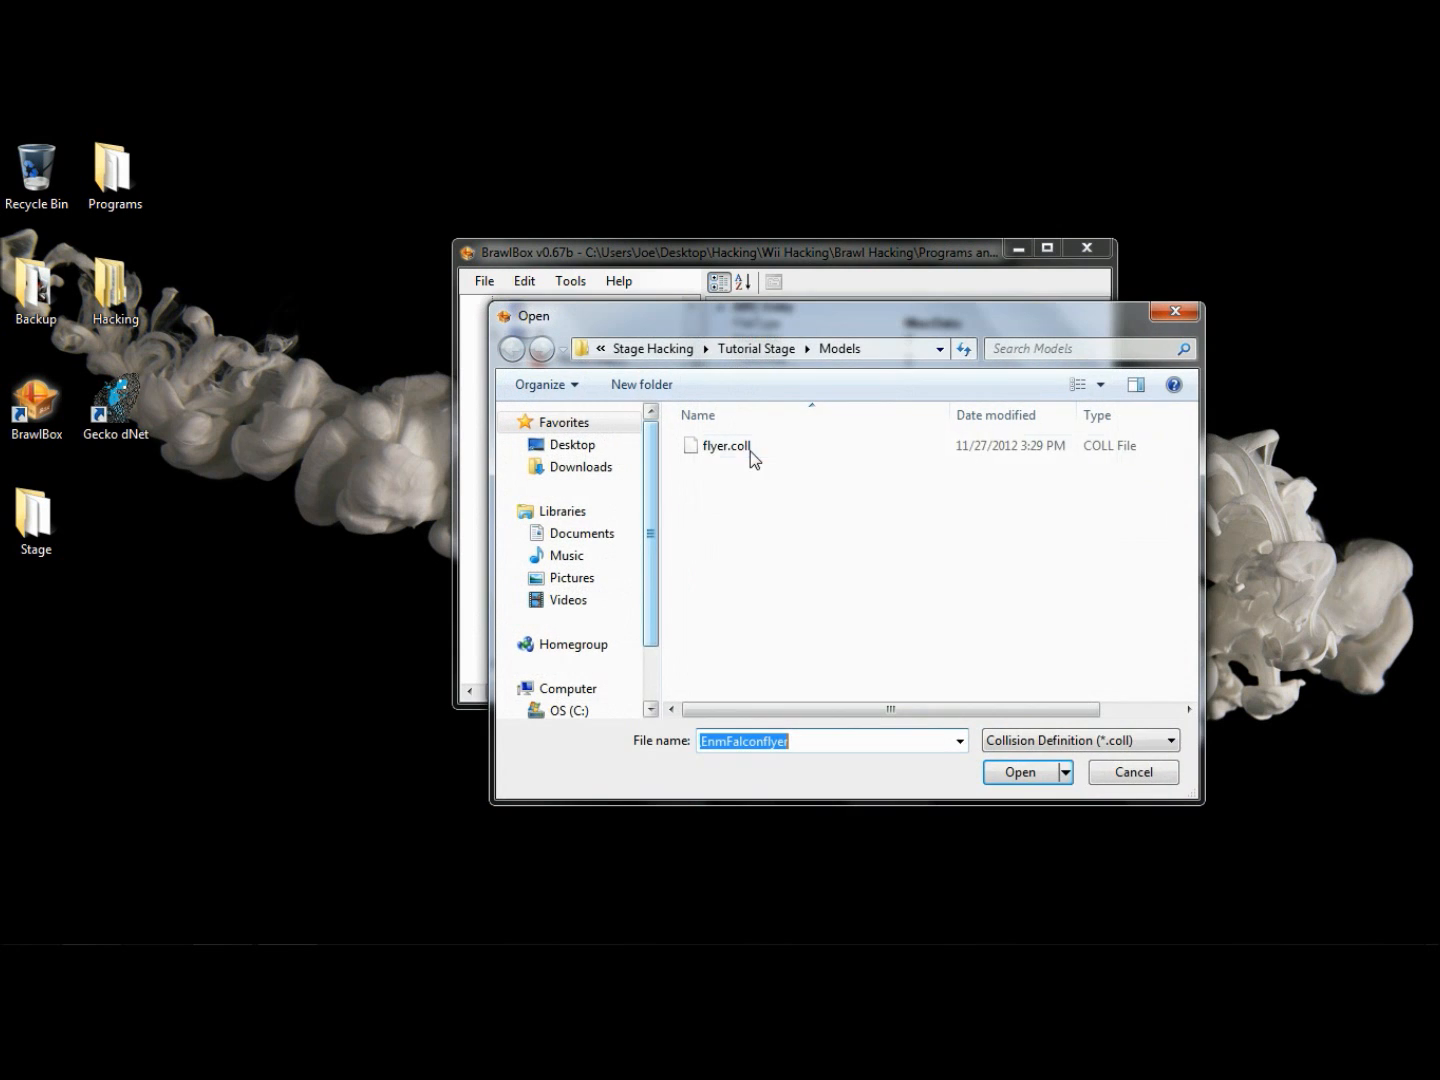
{"action": "left_click", "coordinate": [748, 447]}
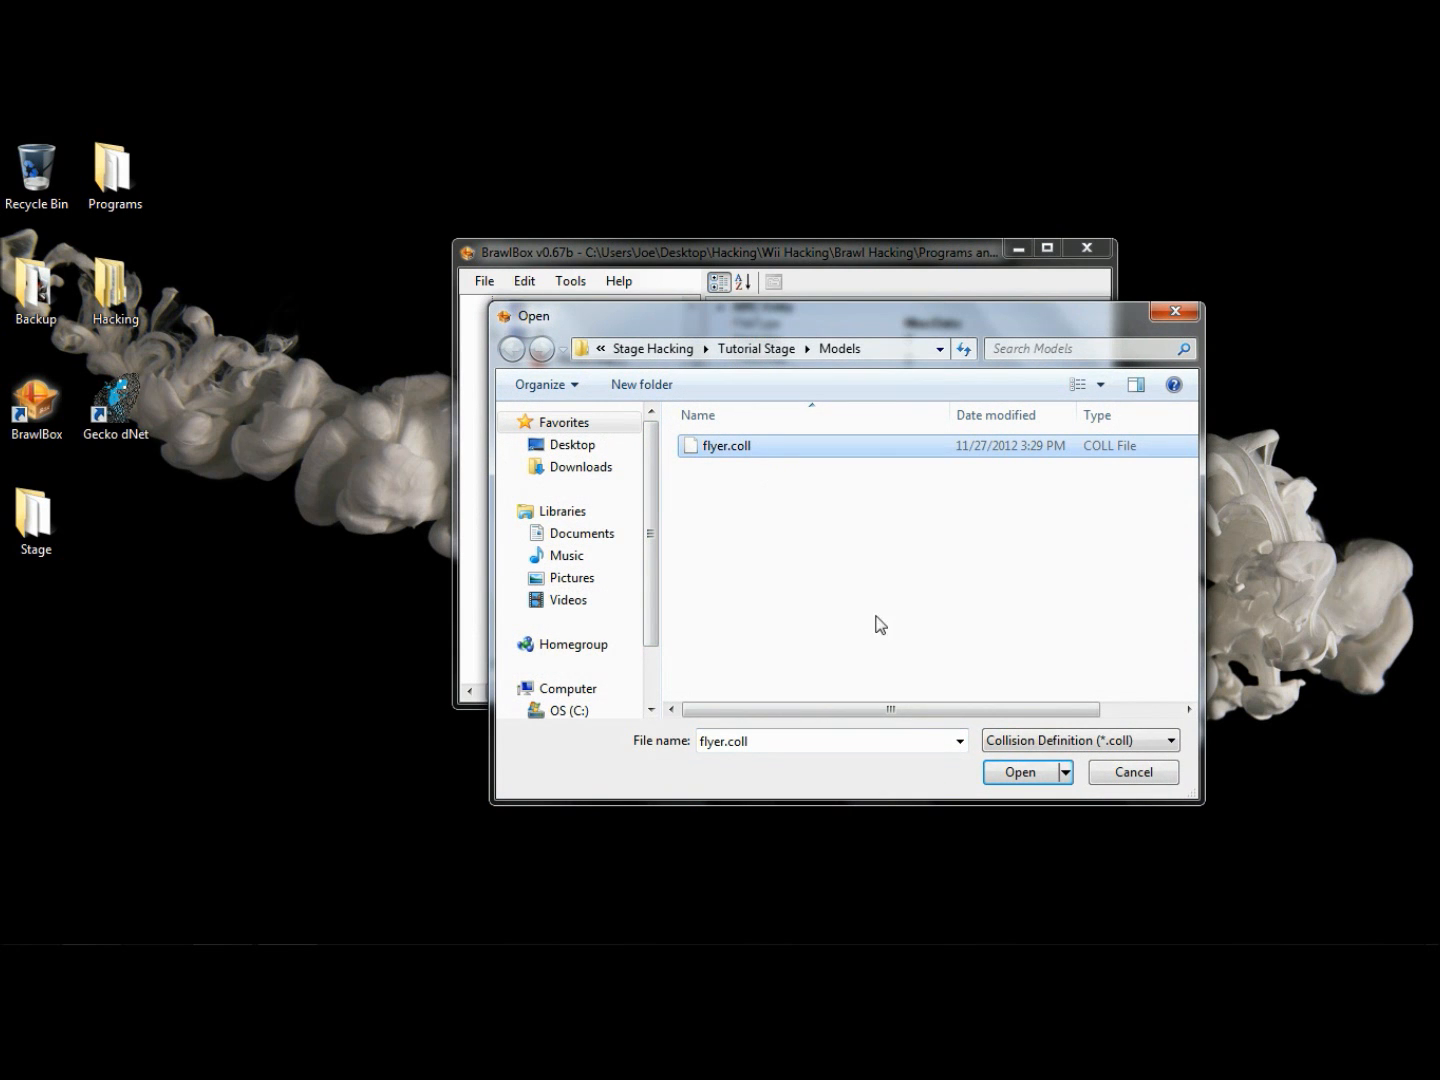
{"action": "left_click", "coordinate": [990, 774]}
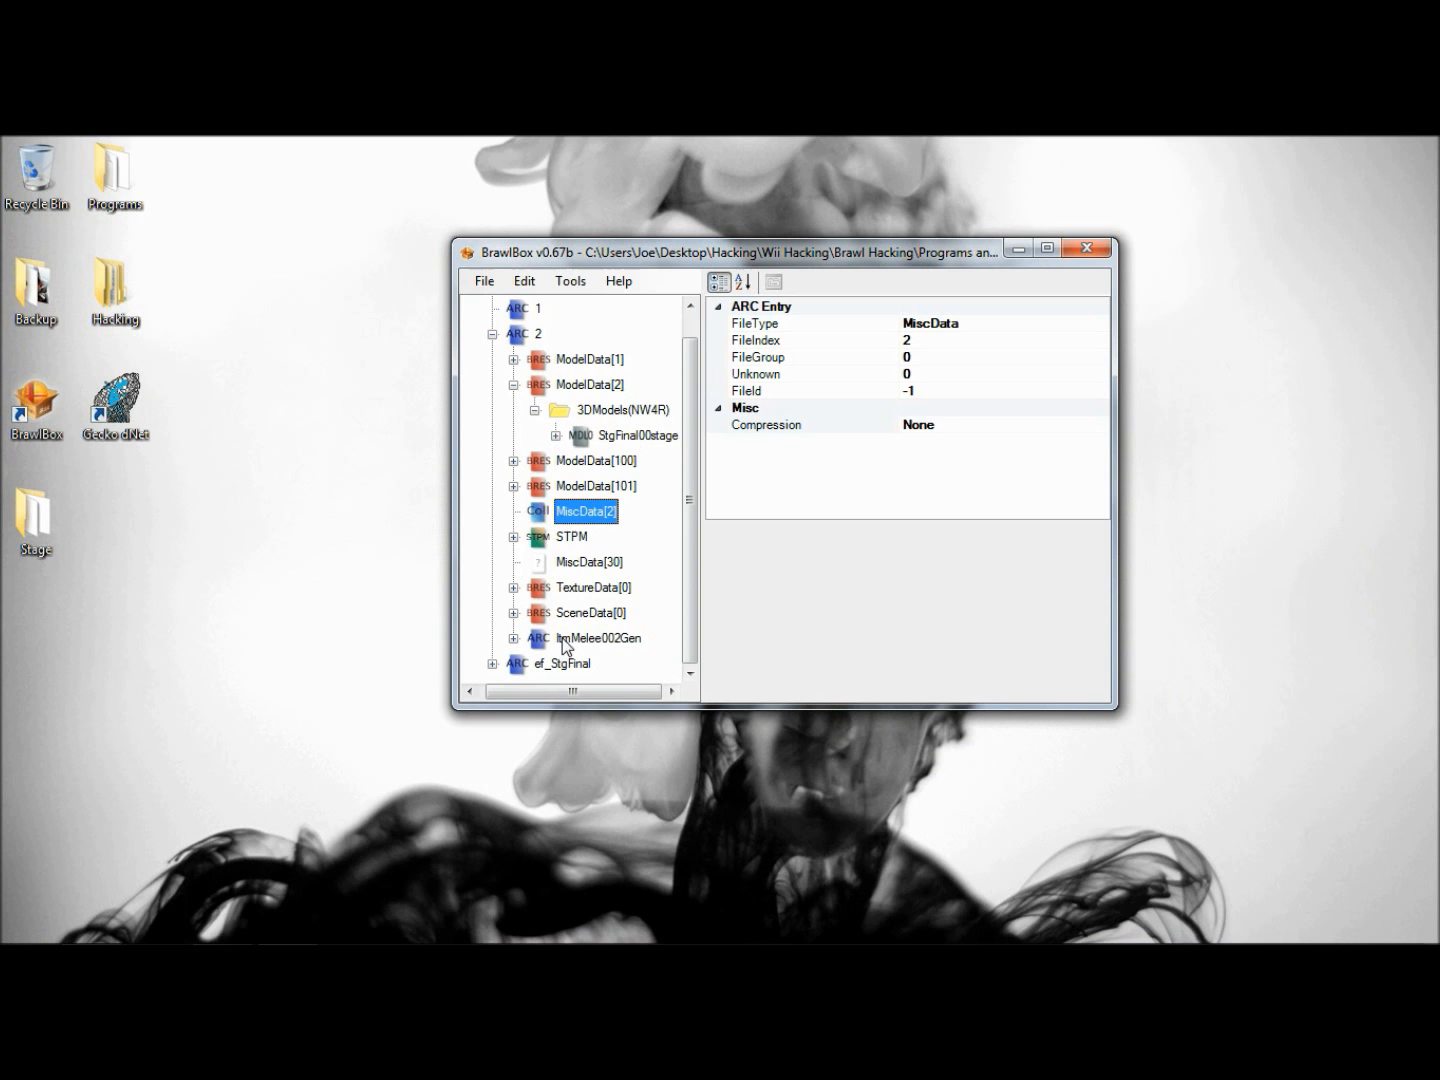
{"action": "right_click", "coordinate": [599, 511]}
{"action": "left_click", "coordinate": [657, 523]}
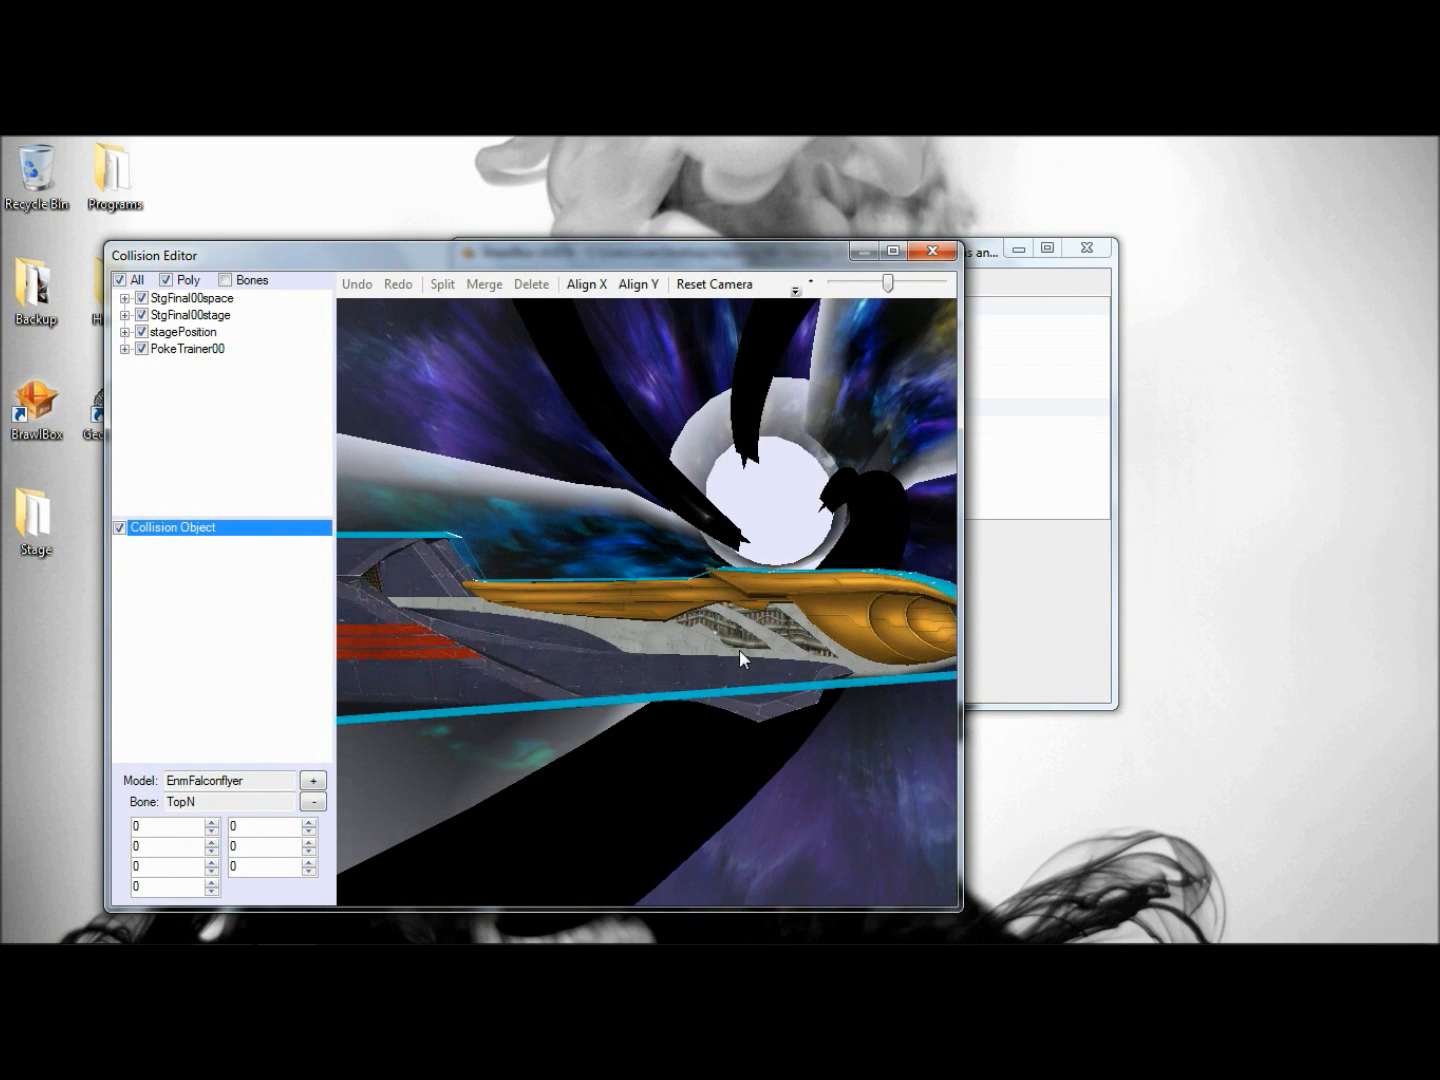
{"action": "left_click", "coordinate": [931, 251]}
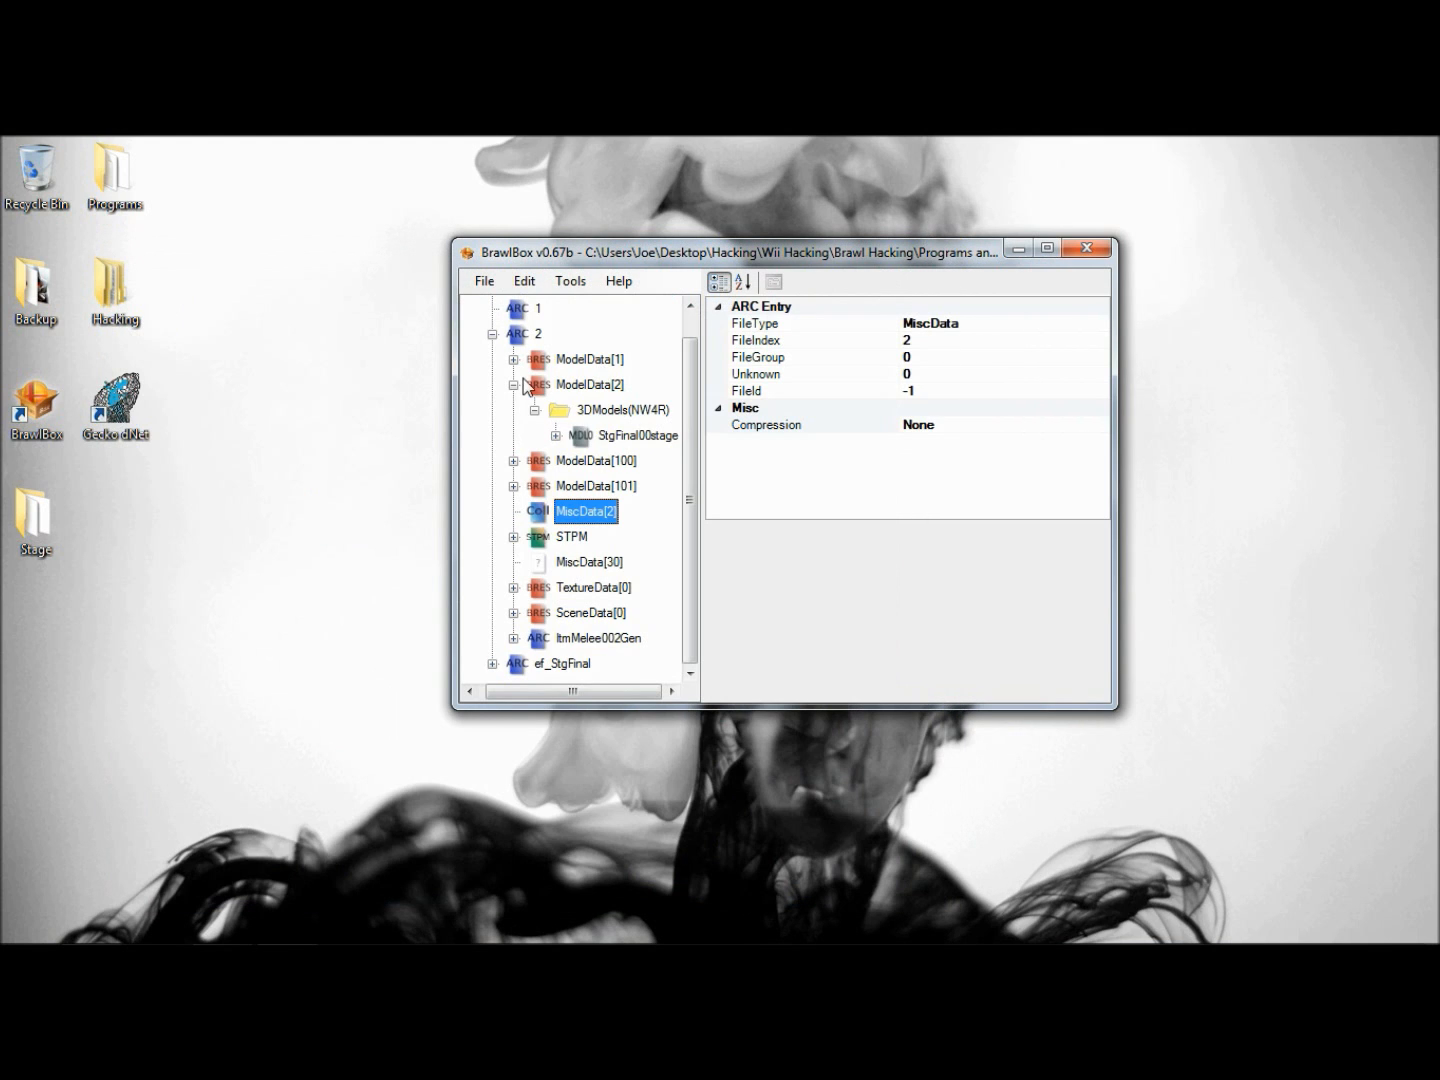
- Collapse the ModelData[2] contents and save the stage as STGTutorialFinal in the Tutorial Stage folder as a PAC archive
{"action": "left_click", "coordinate": [535, 409]}
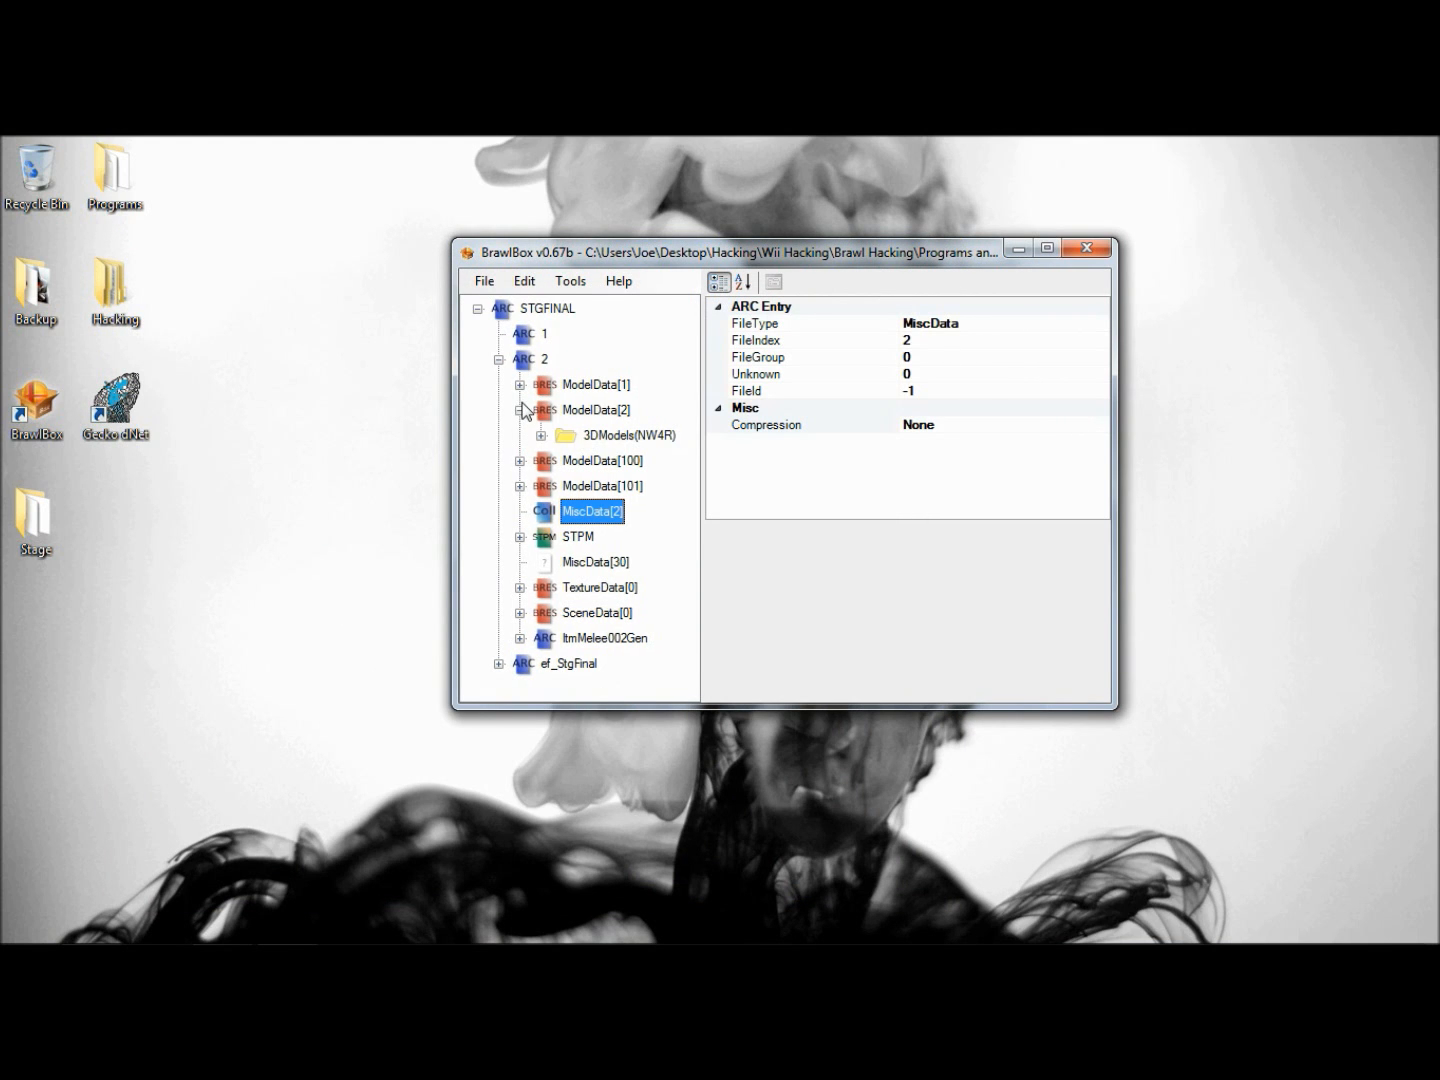
{"action": "left_click", "coordinate": [520, 409]}
{"action": "left_click", "coordinate": [486, 284]}
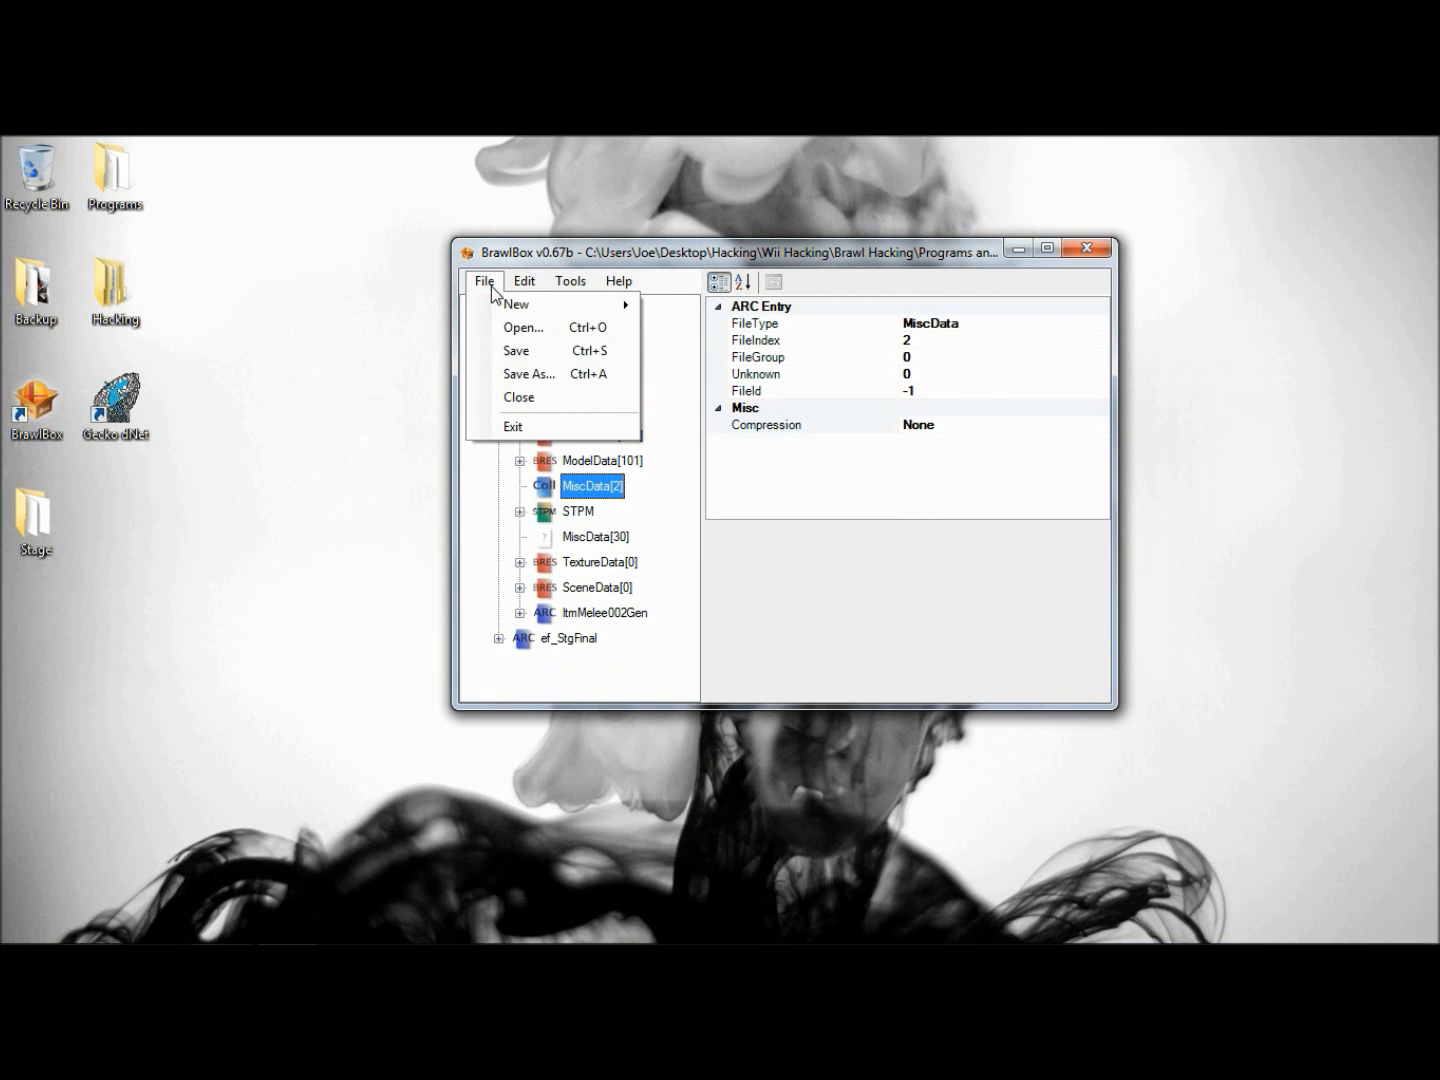
{"action": "left_click", "coordinate": [510, 374]}
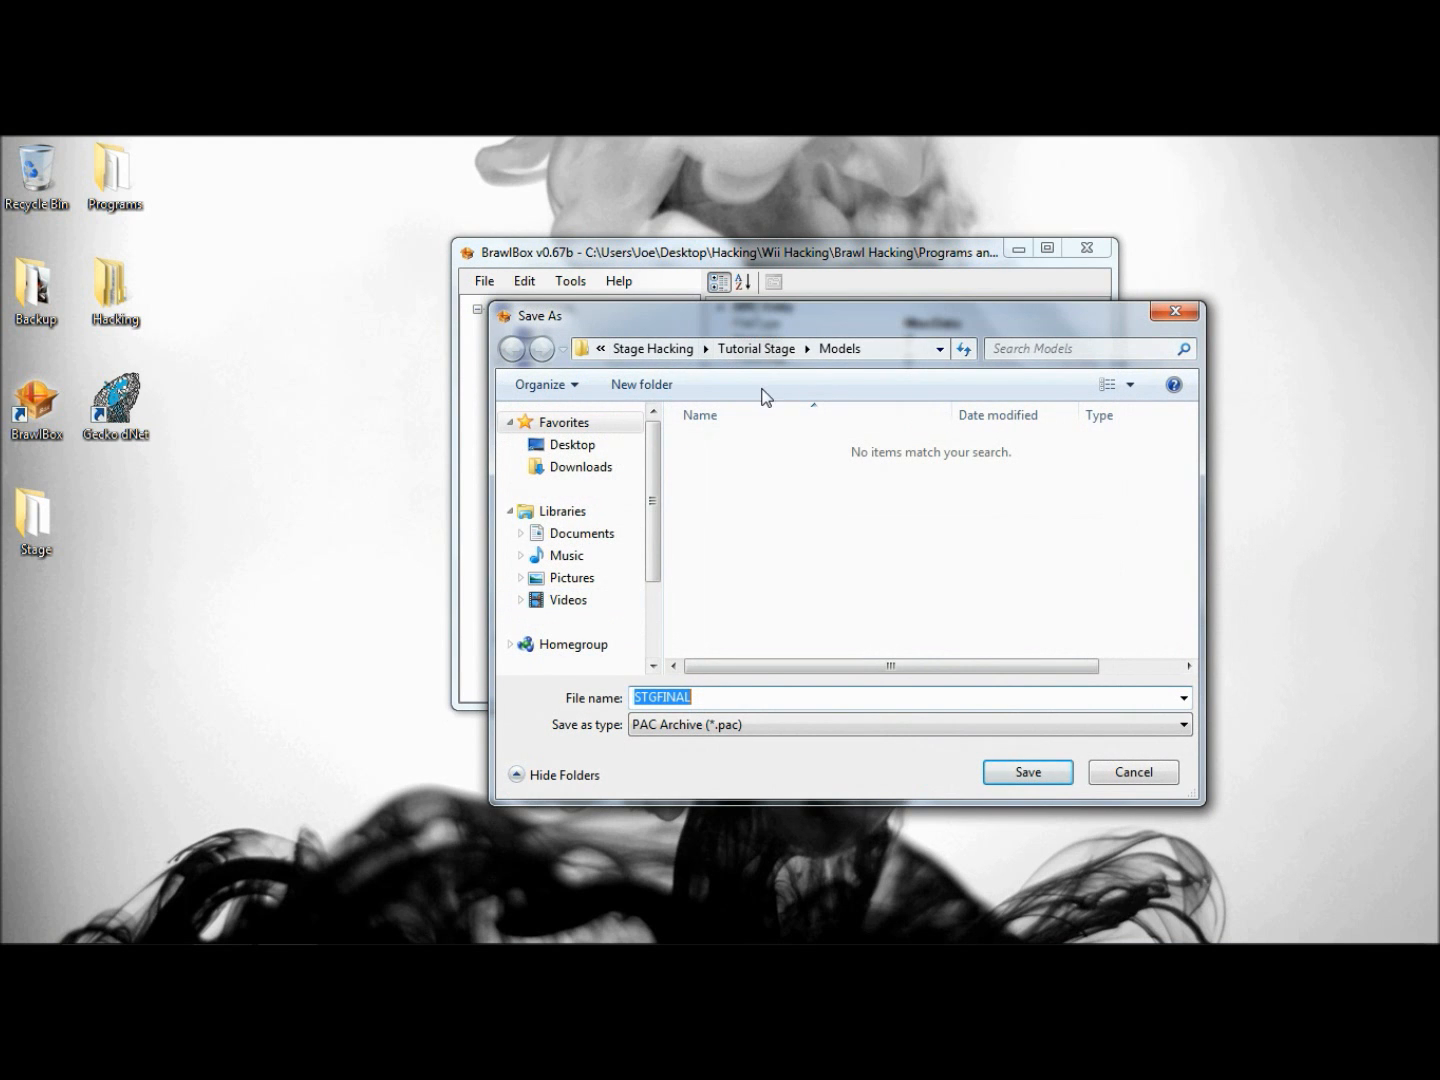
{"action": "left_click", "coordinate": [770, 347]}
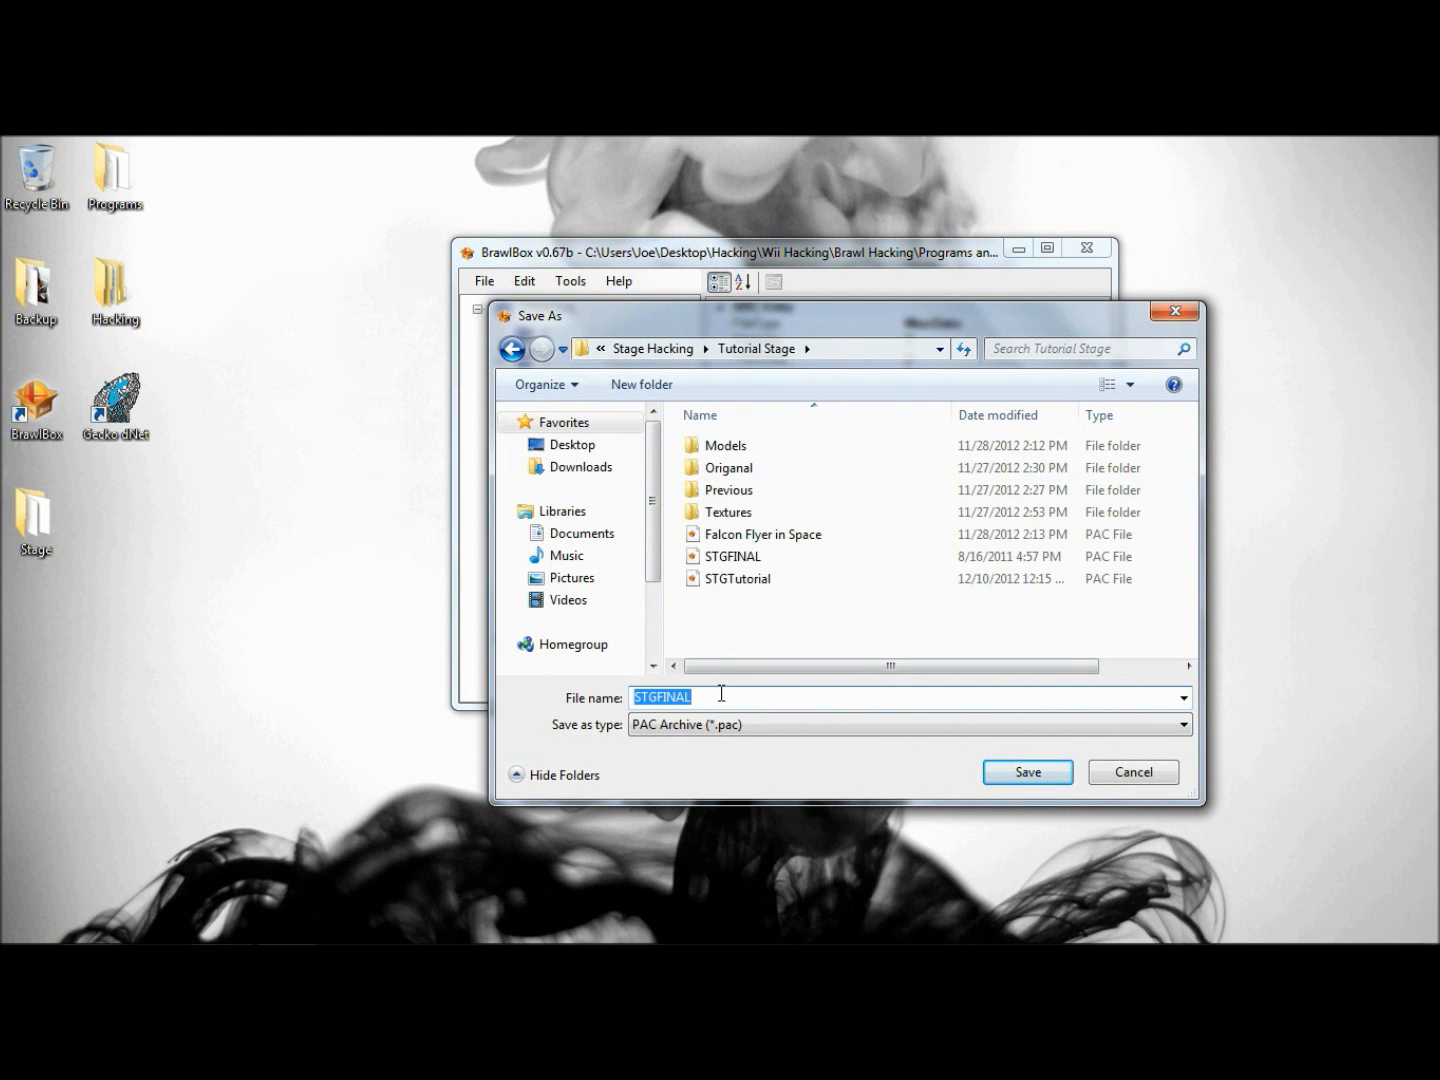
{"action": "left_click", "coordinate": [778, 582]}
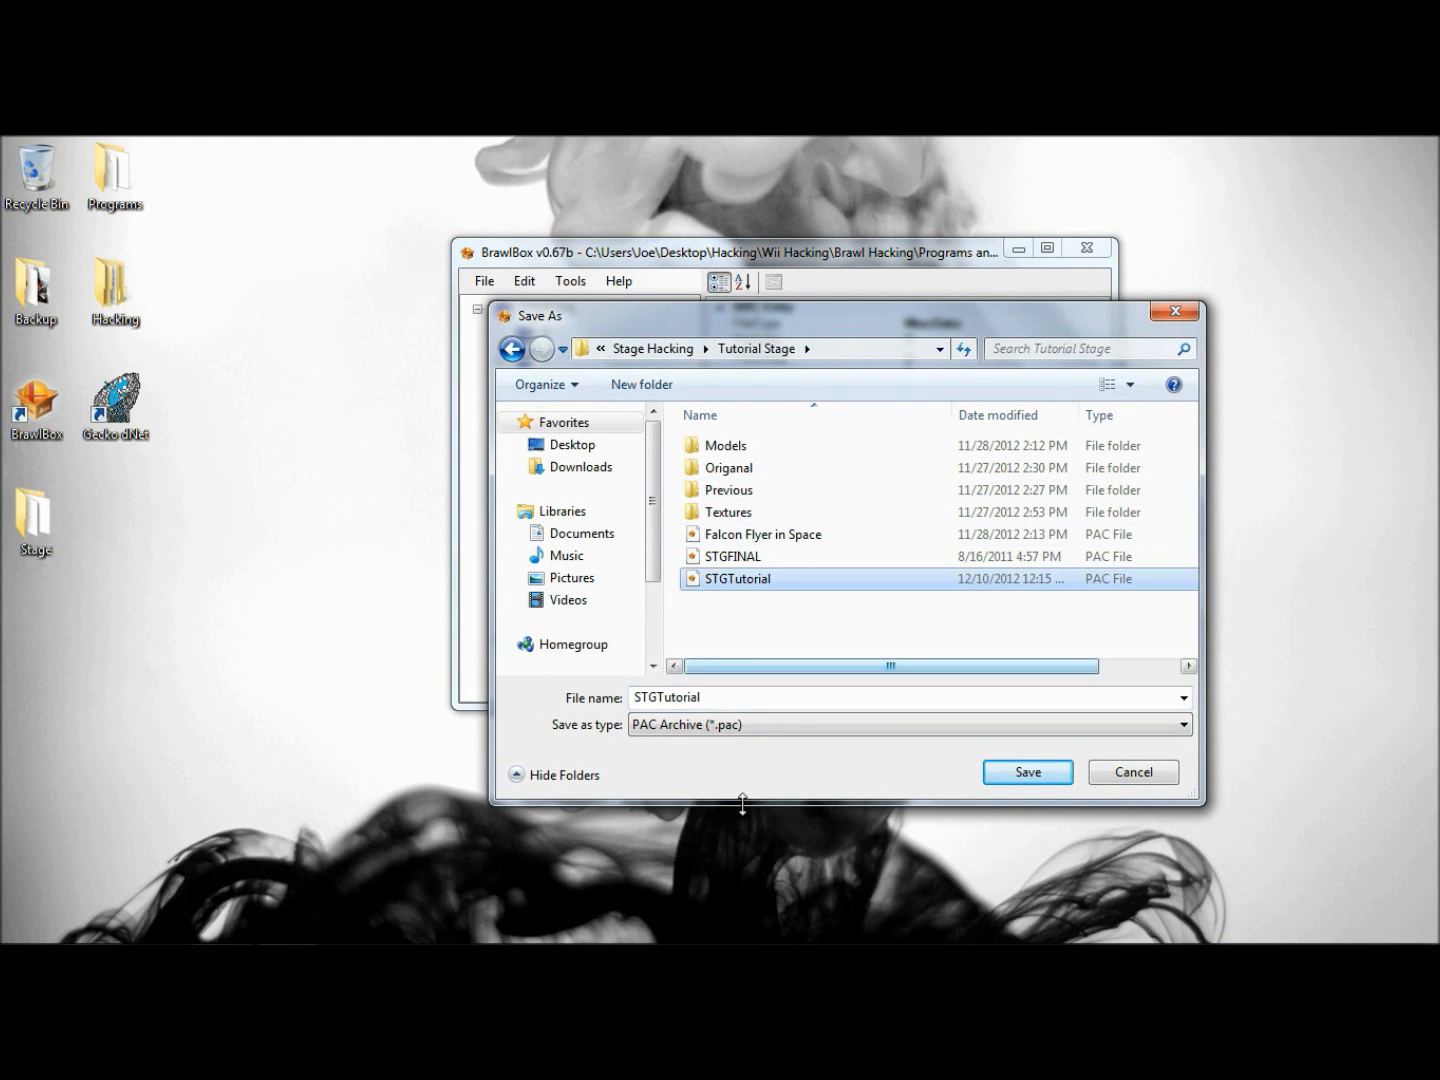
{"action": "double_click", "coordinate": [769, 697]}
{"action": "left_click", "coordinate": [770, 697]}
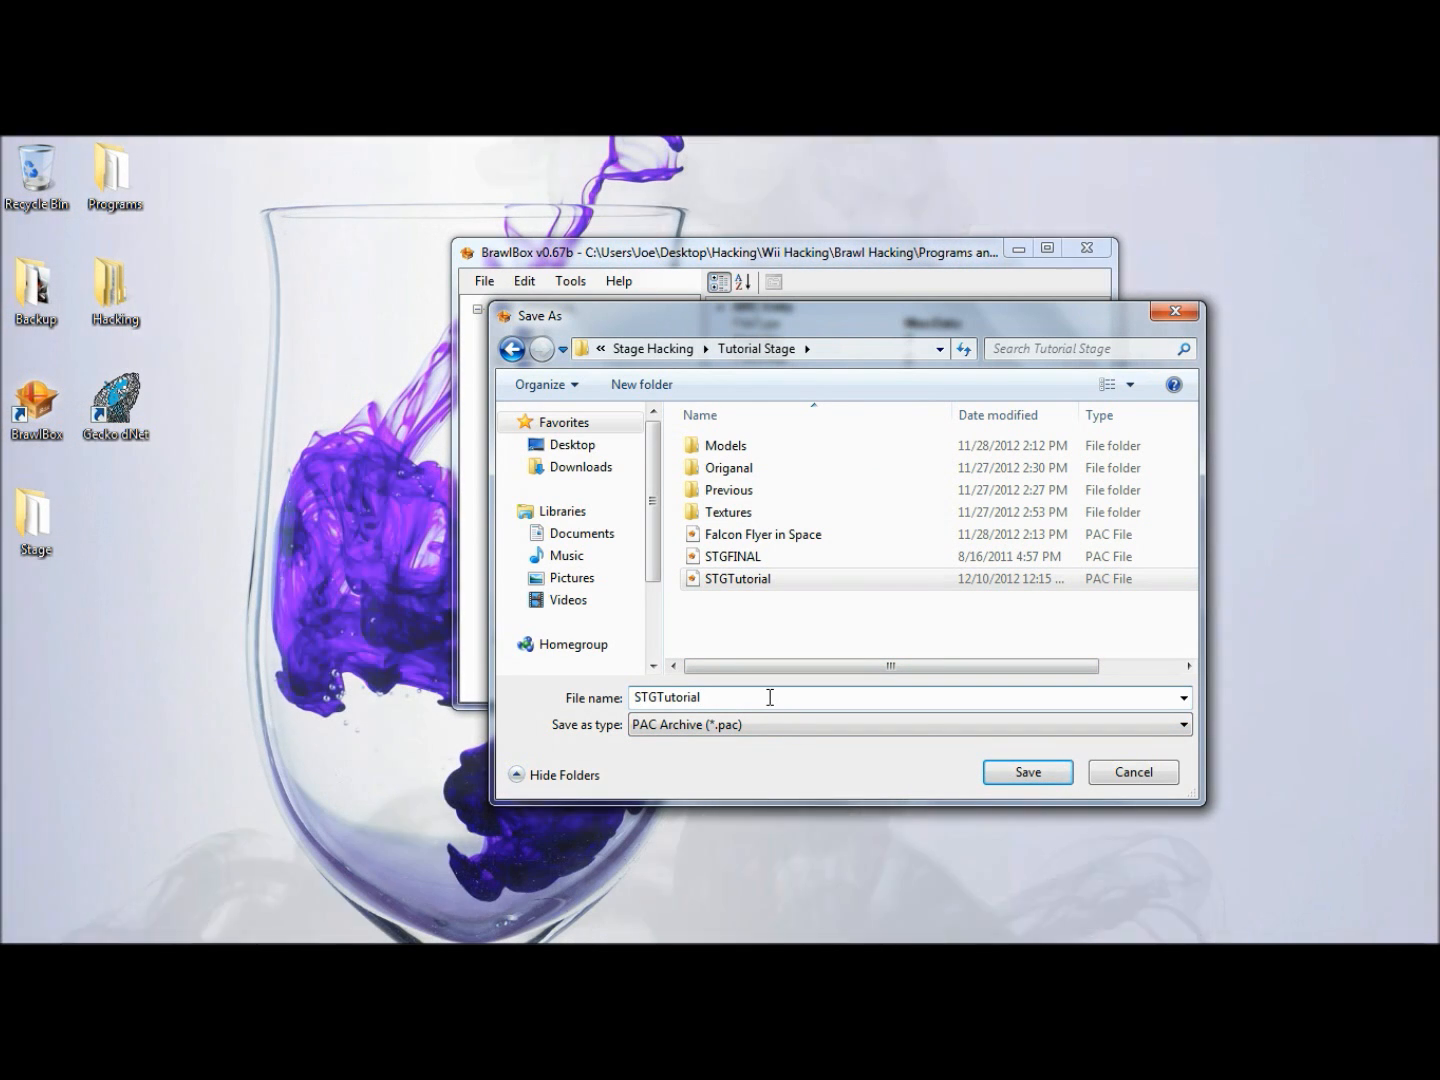
{"action": "type", "text": "Final"}
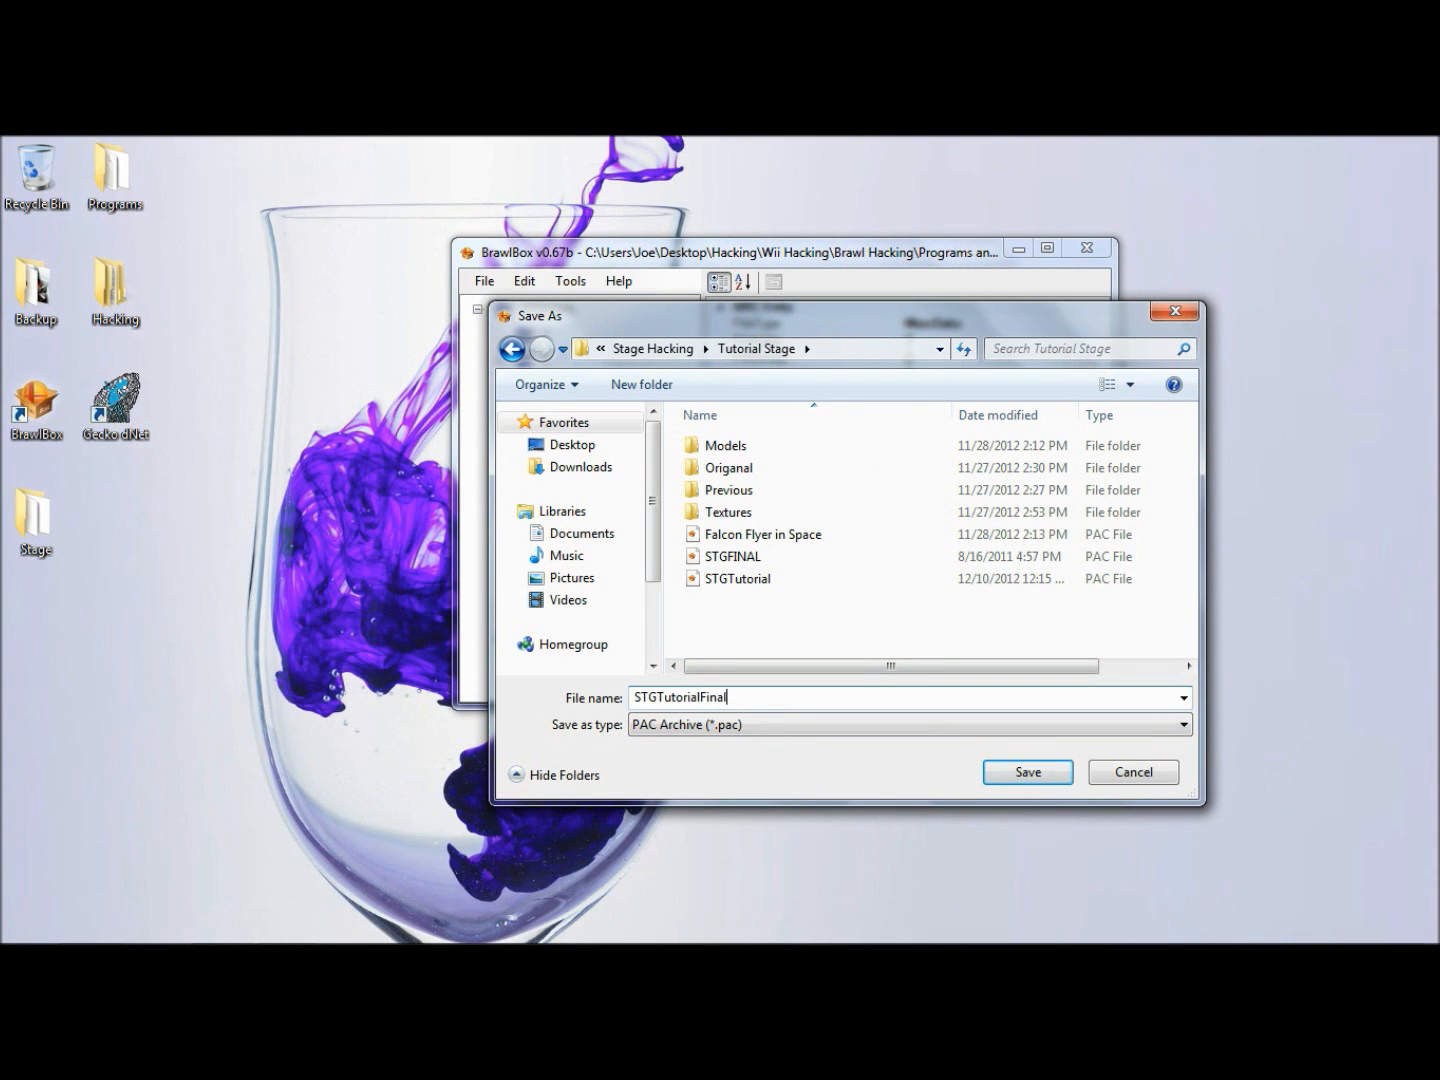
{"action": "key", "text": "Return"}
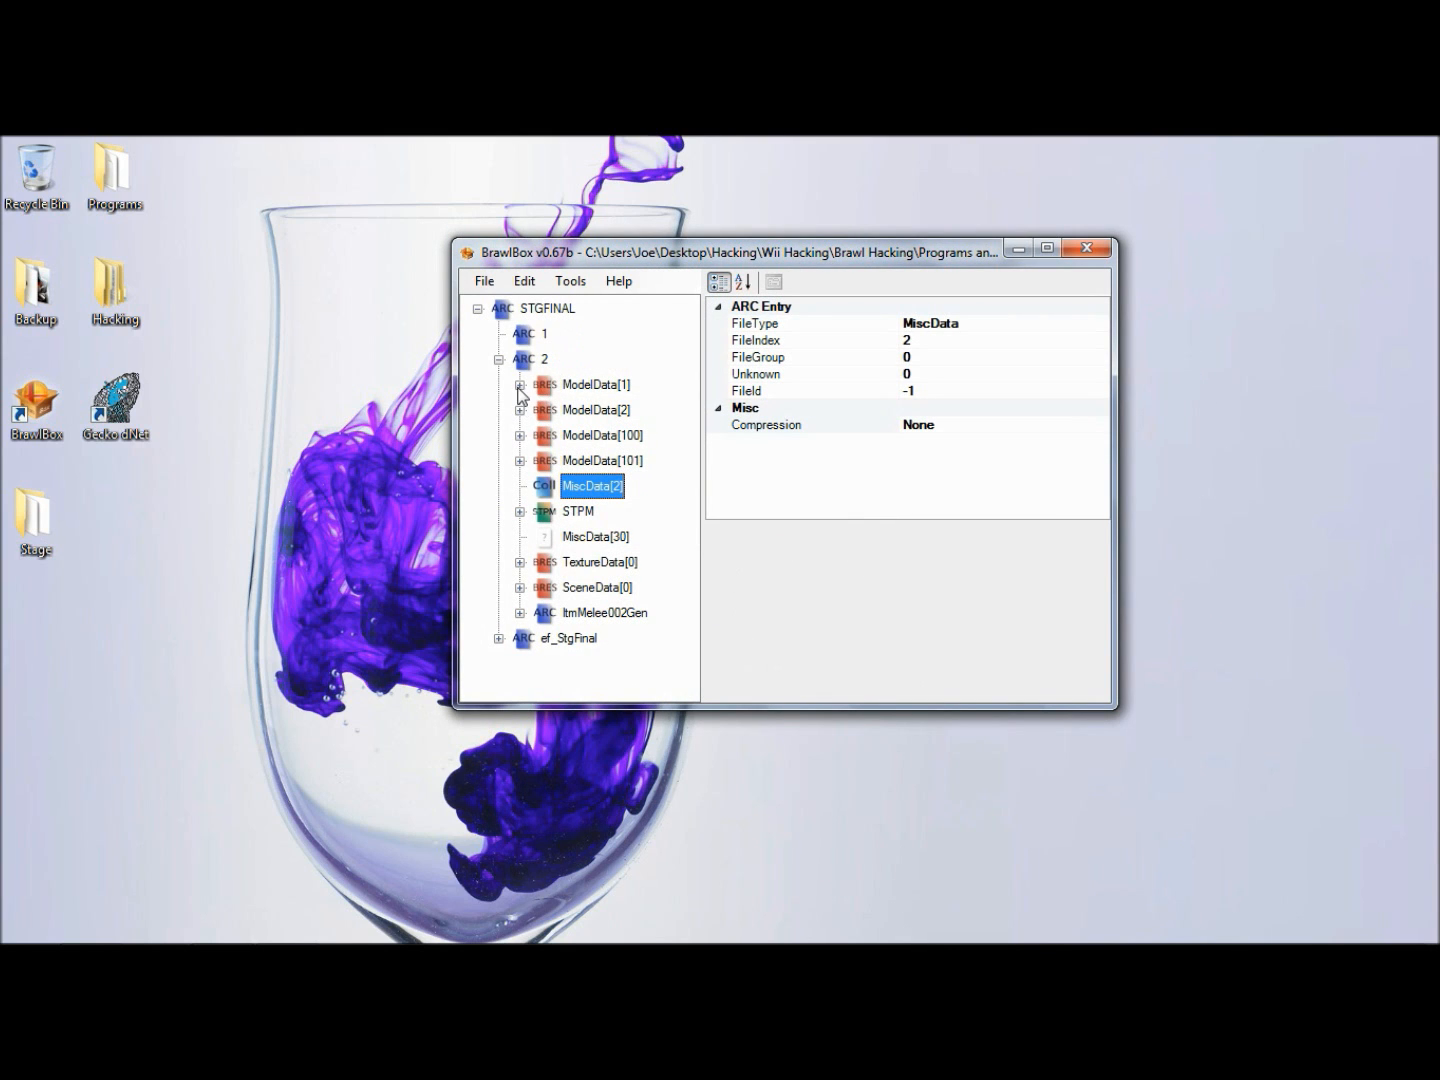
{"action": "left_click", "coordinate": [499, 358]}
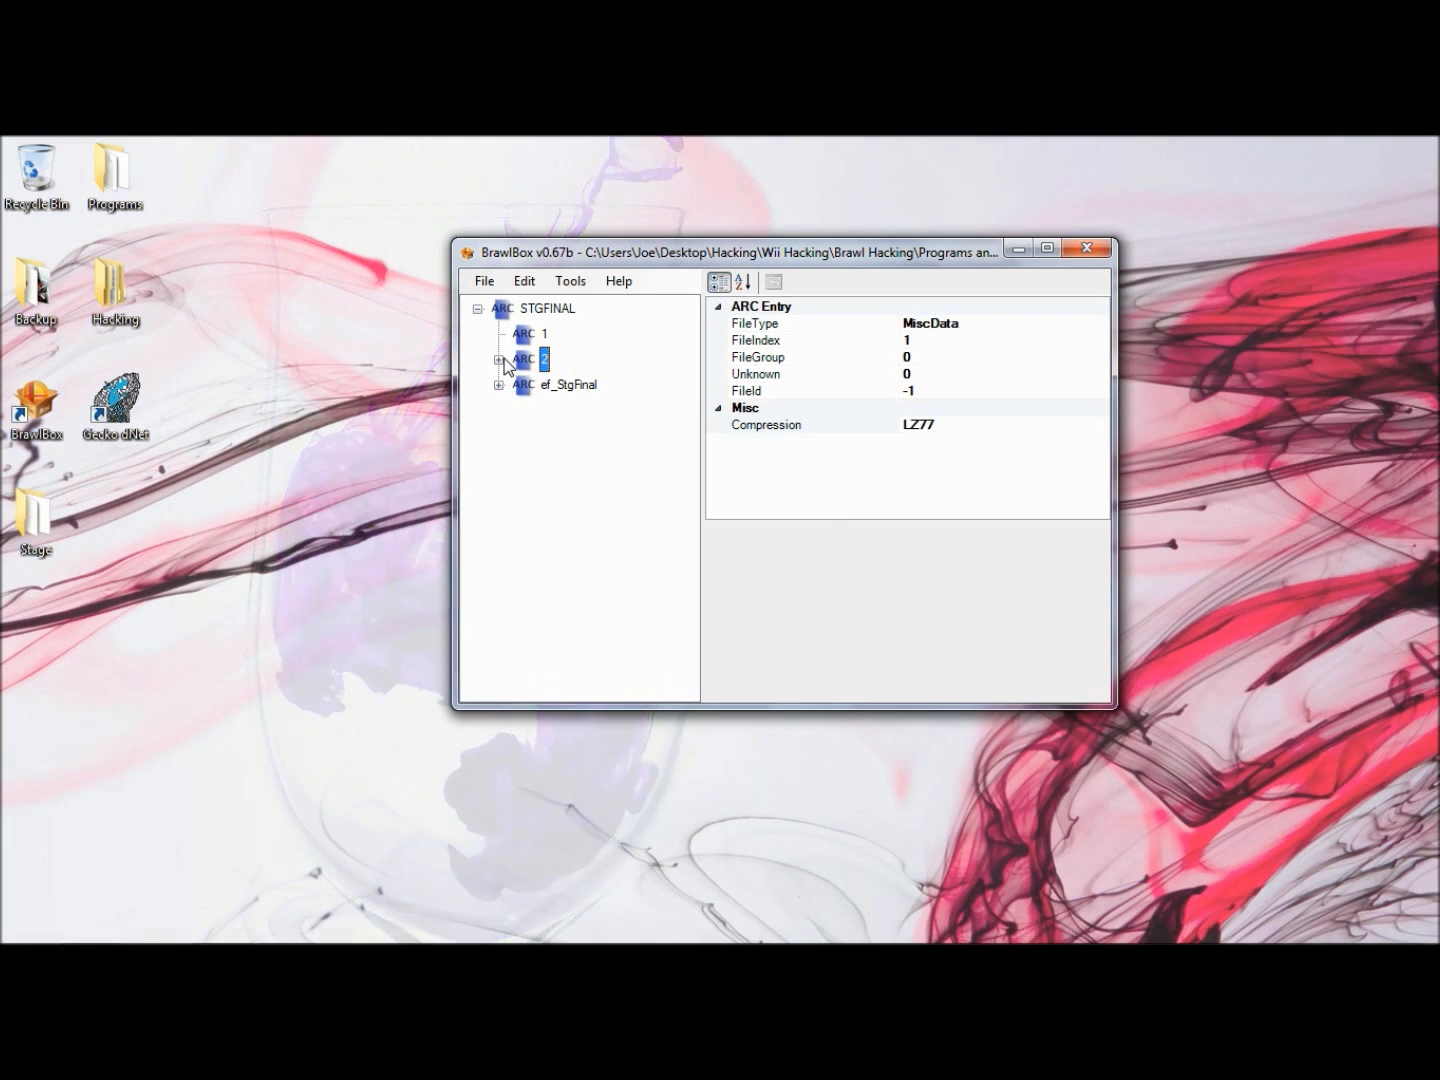
{"action": "left_click", "coordinate": [500, 383]}
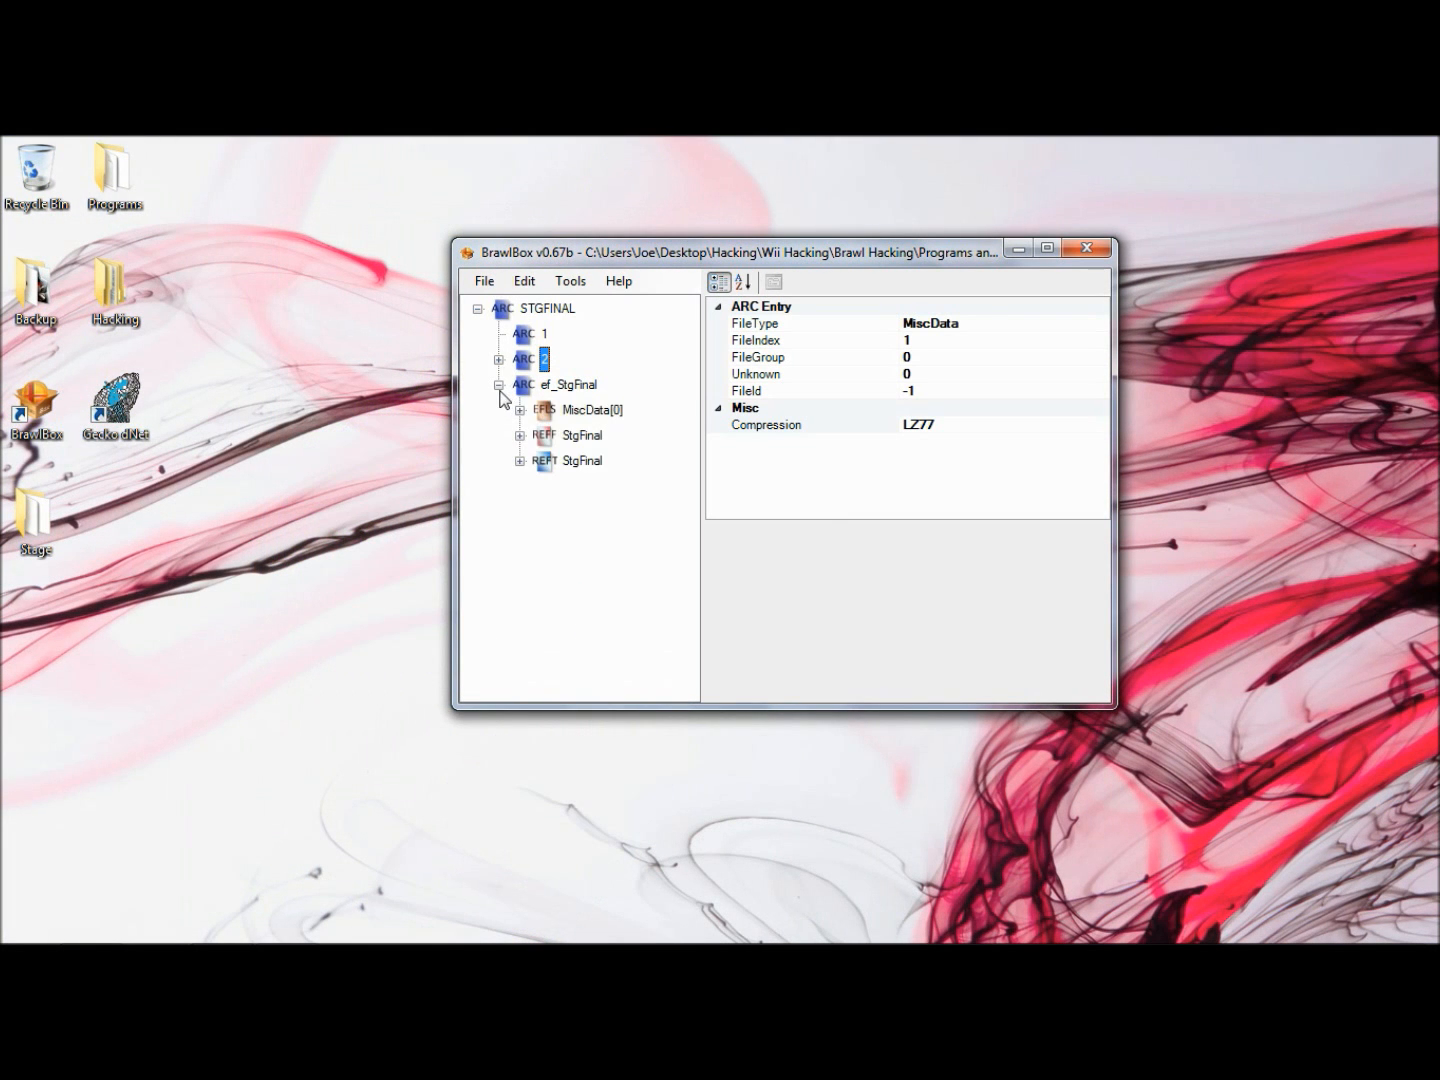
{"action": "left_click", "coordinate": [499, 384]}
{"action": "left_click", "coordinate": [500, 359]}
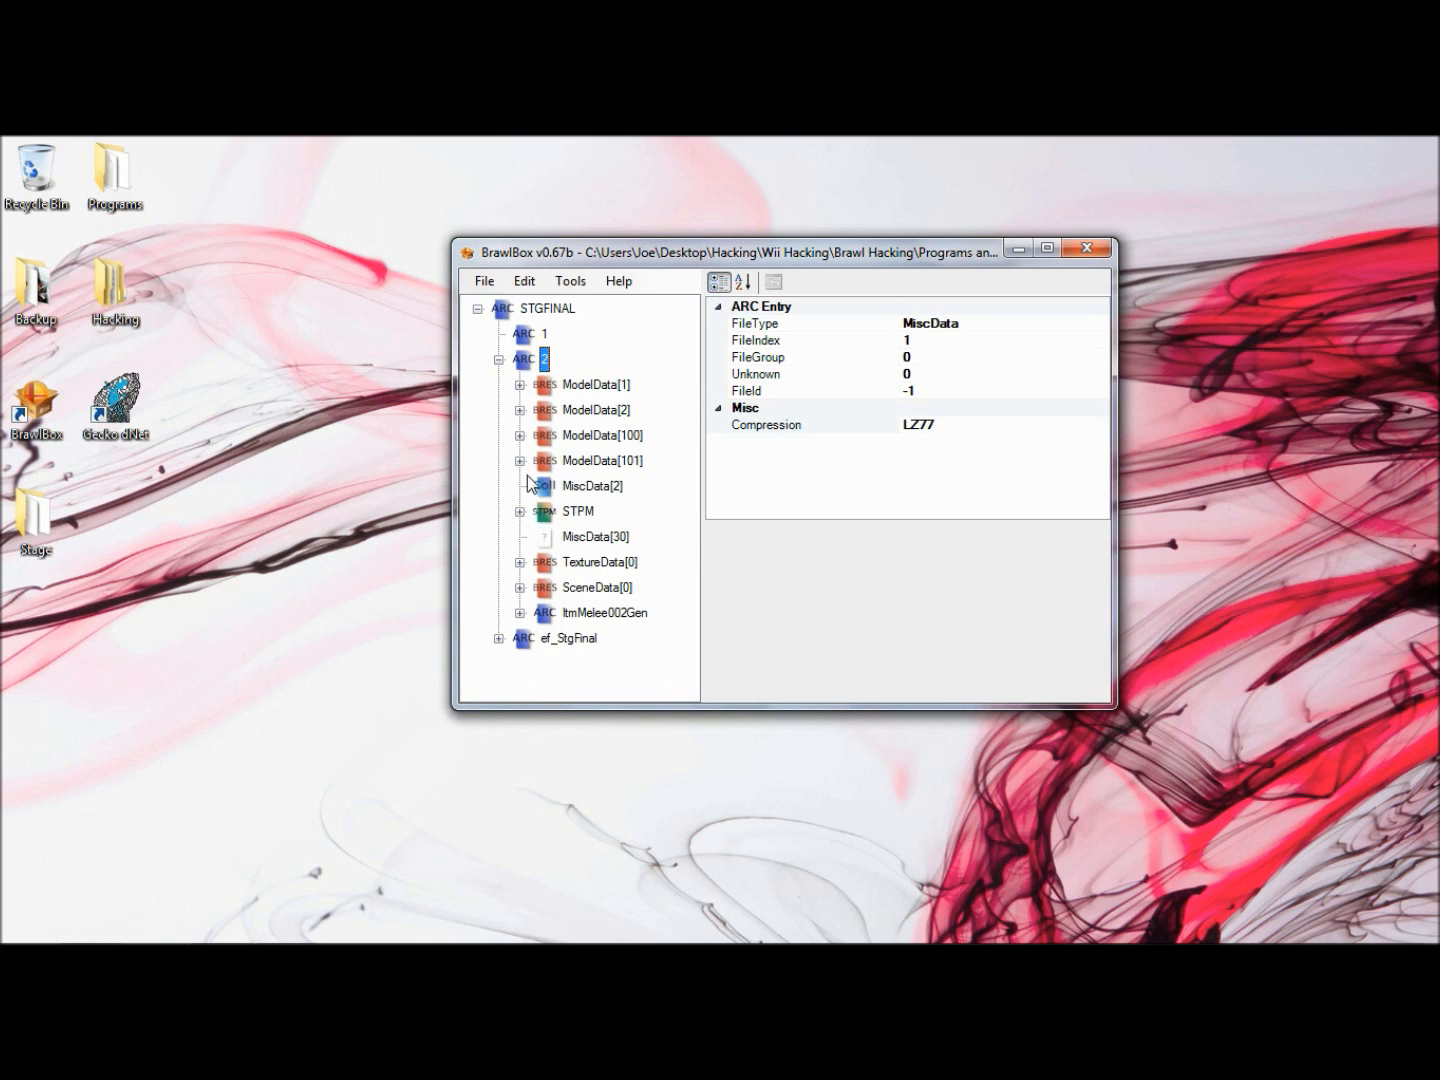
- Expand ModelData[2] down to its StgFinal00stage model and add a new model animation to it
{"action": "left_click", "coordinate": [519, 410]}
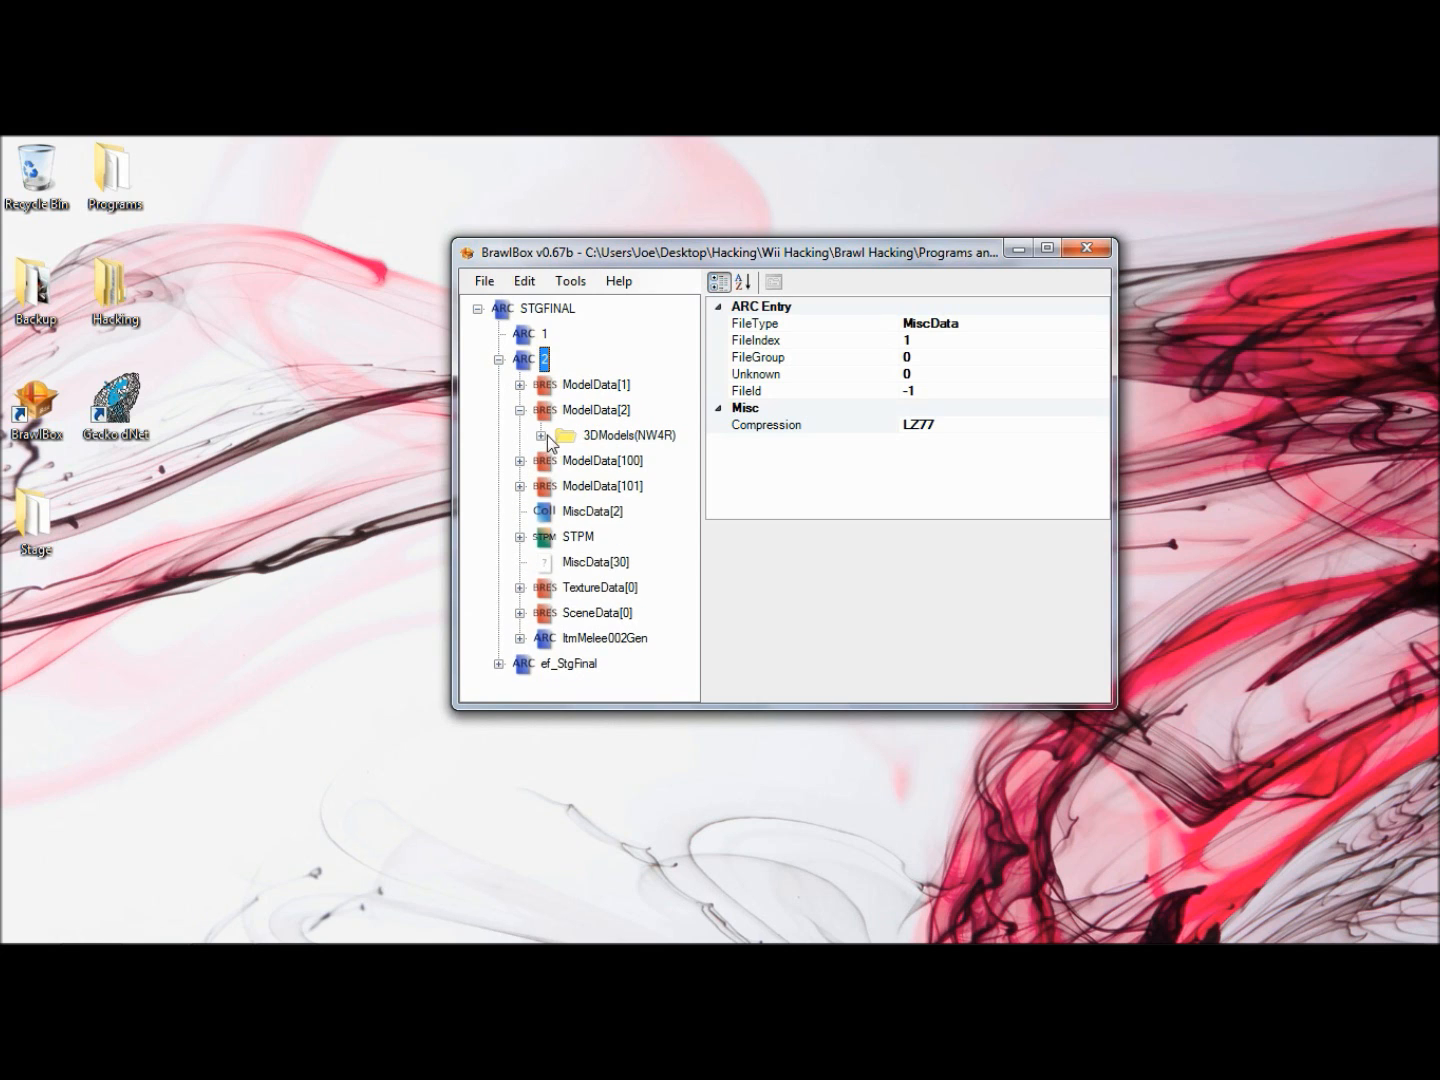
{"action": "left_click", "coordinate": [542, 436]}
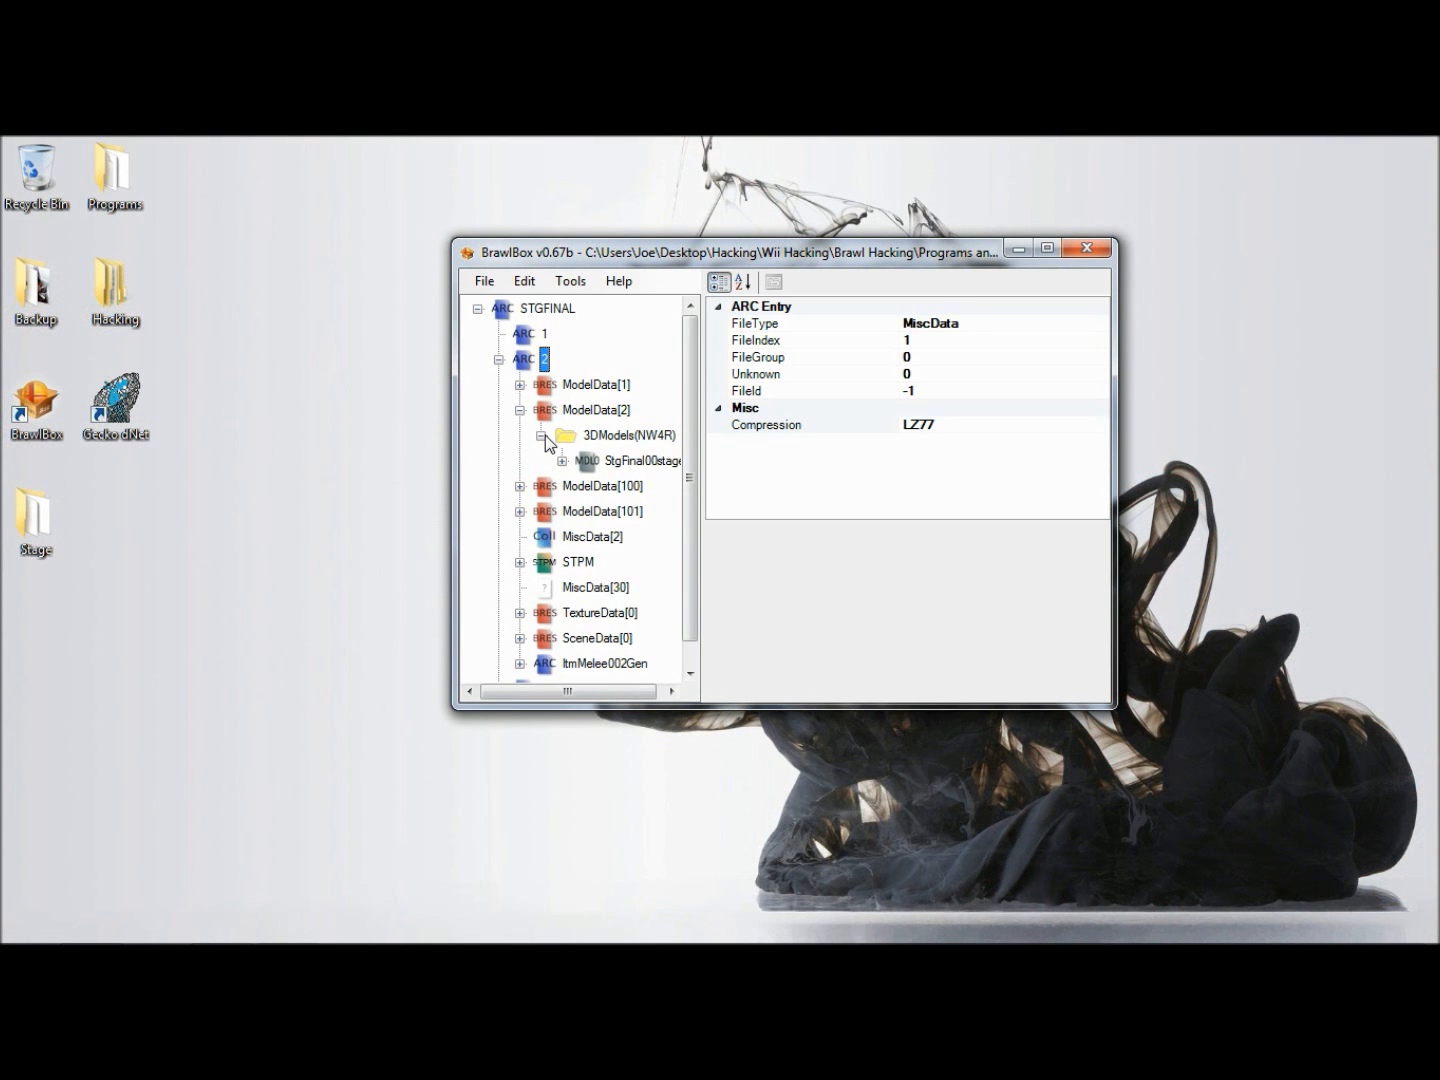
{"action": "right_click", "coordinate": [589, 412]}
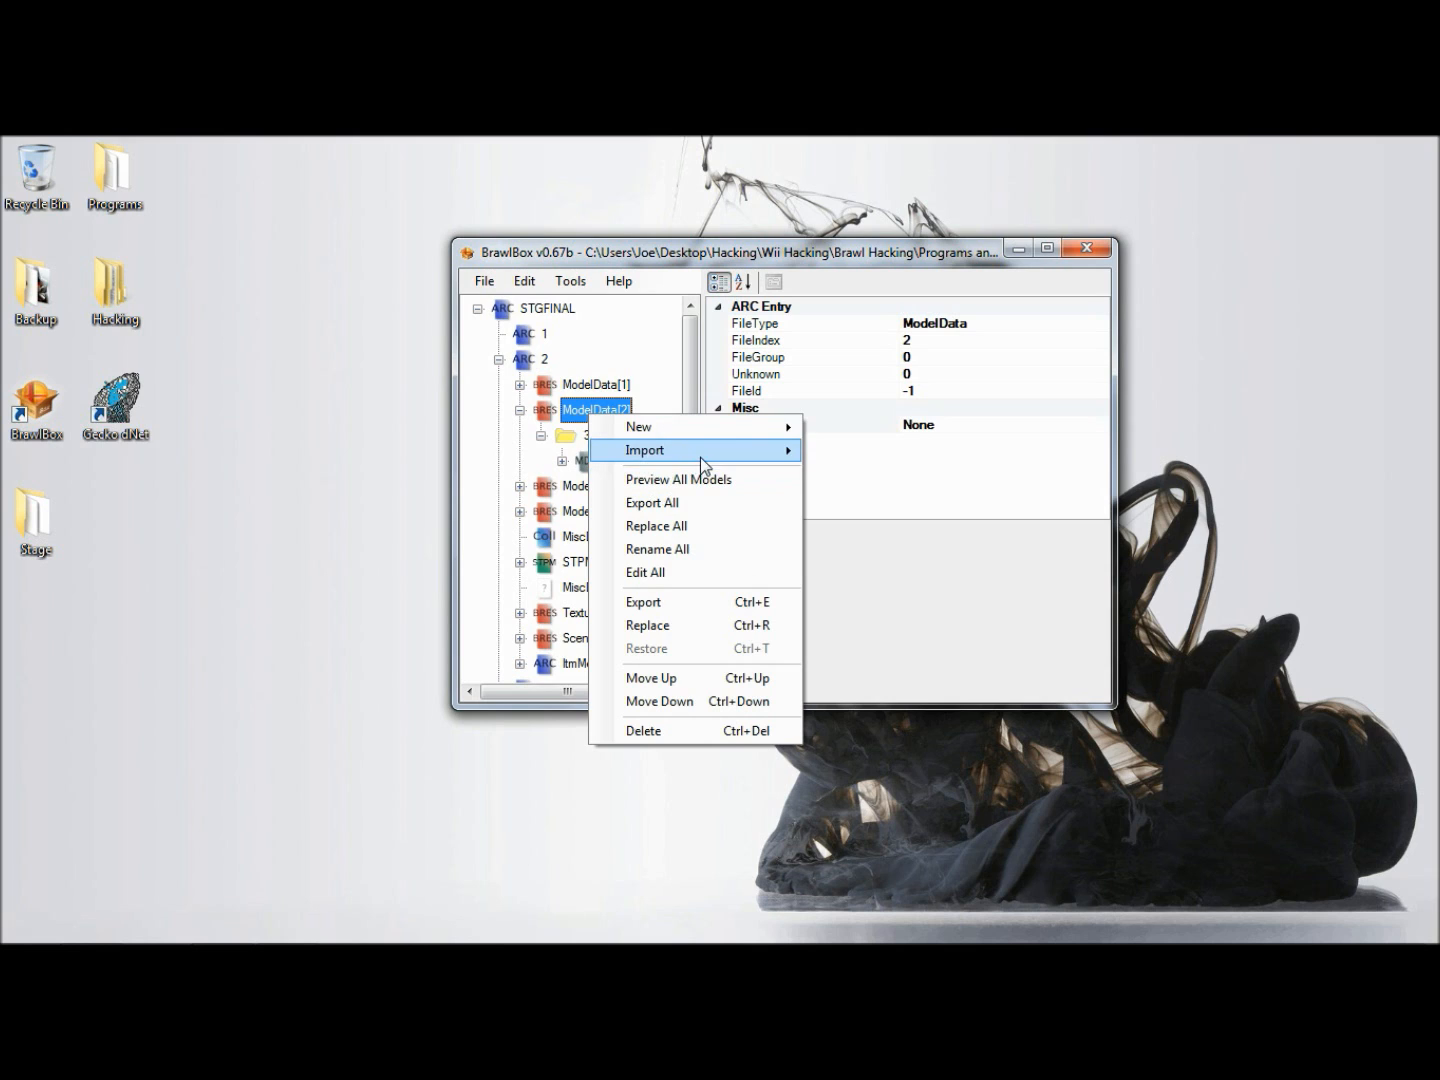
{"action": "mouse_move", "coordinate": [755, 428]}
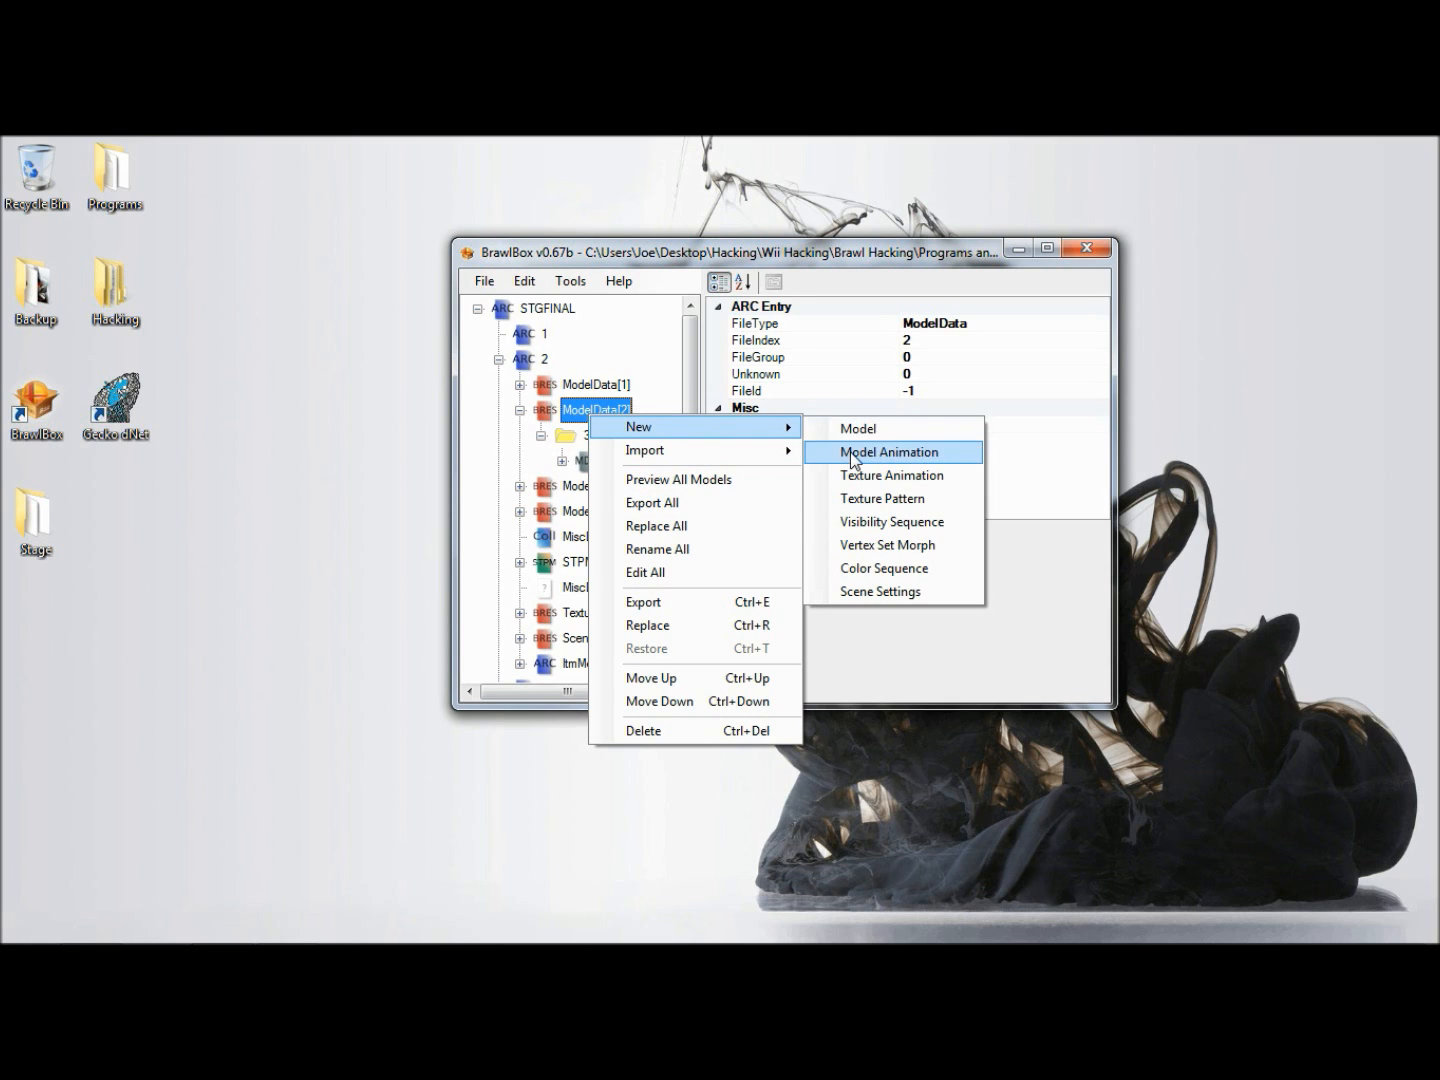
{"action": "left_click", "coordinate": [853, 455]}
- Set the new animation's Loop property to True and its FrameCount to 100
{"action": "left_click", "coordinate": [964, 370]}
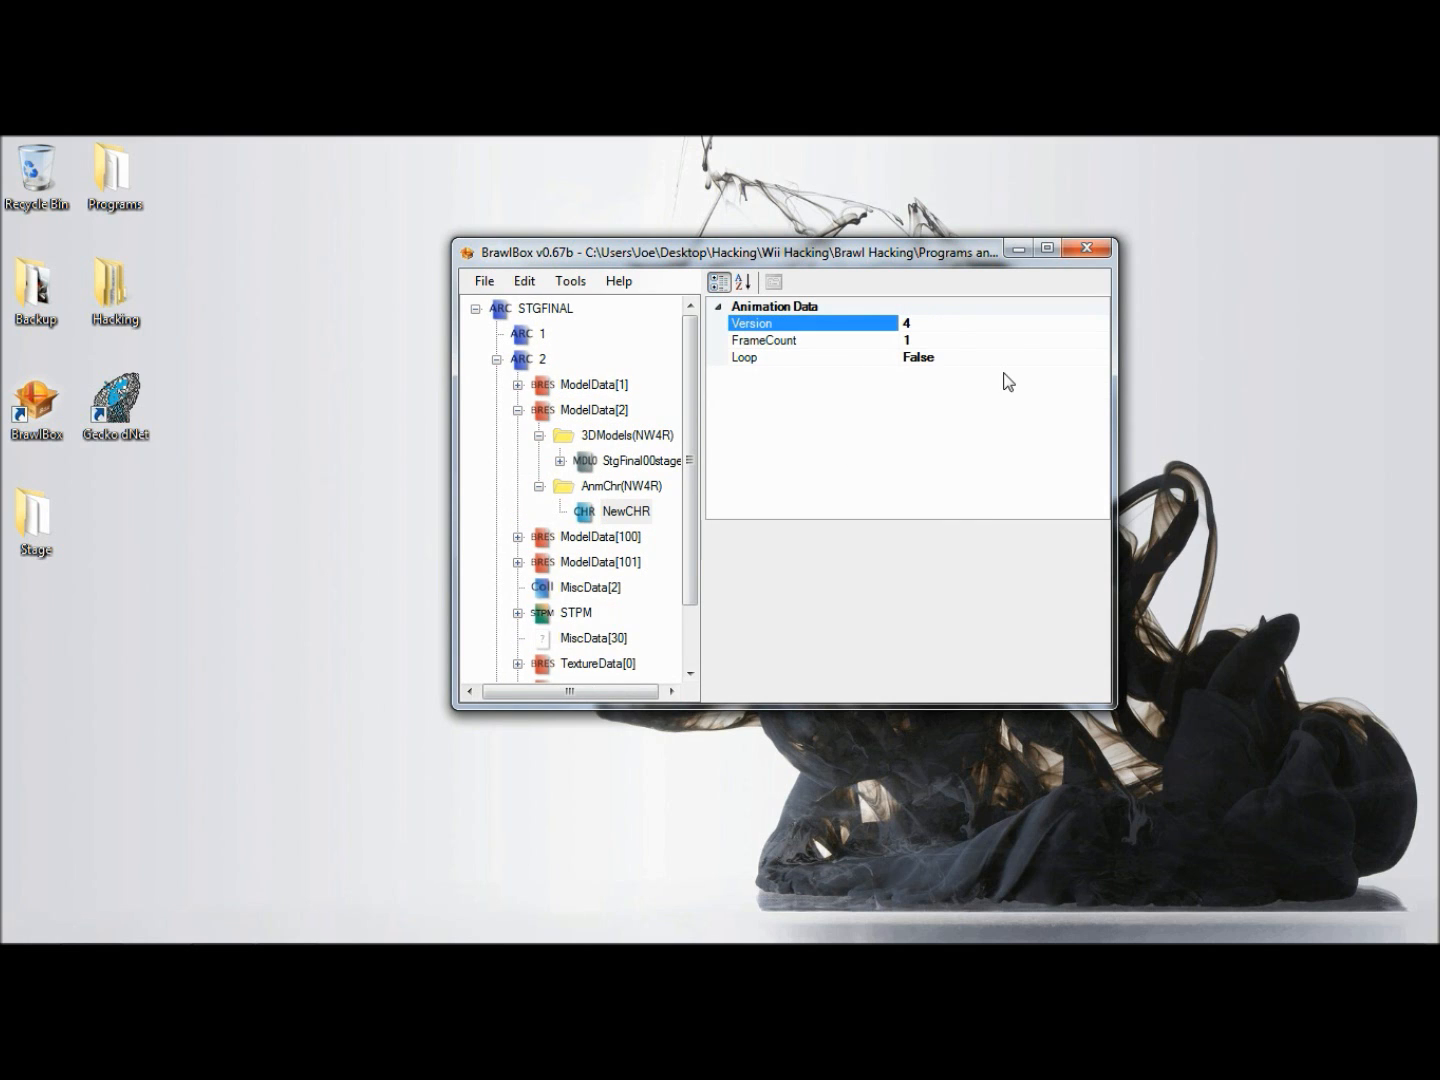
{"action": "left_click", "coordinate": [1021, 358]}
{"action": "left_click", "coordinate": [1101, 358]}
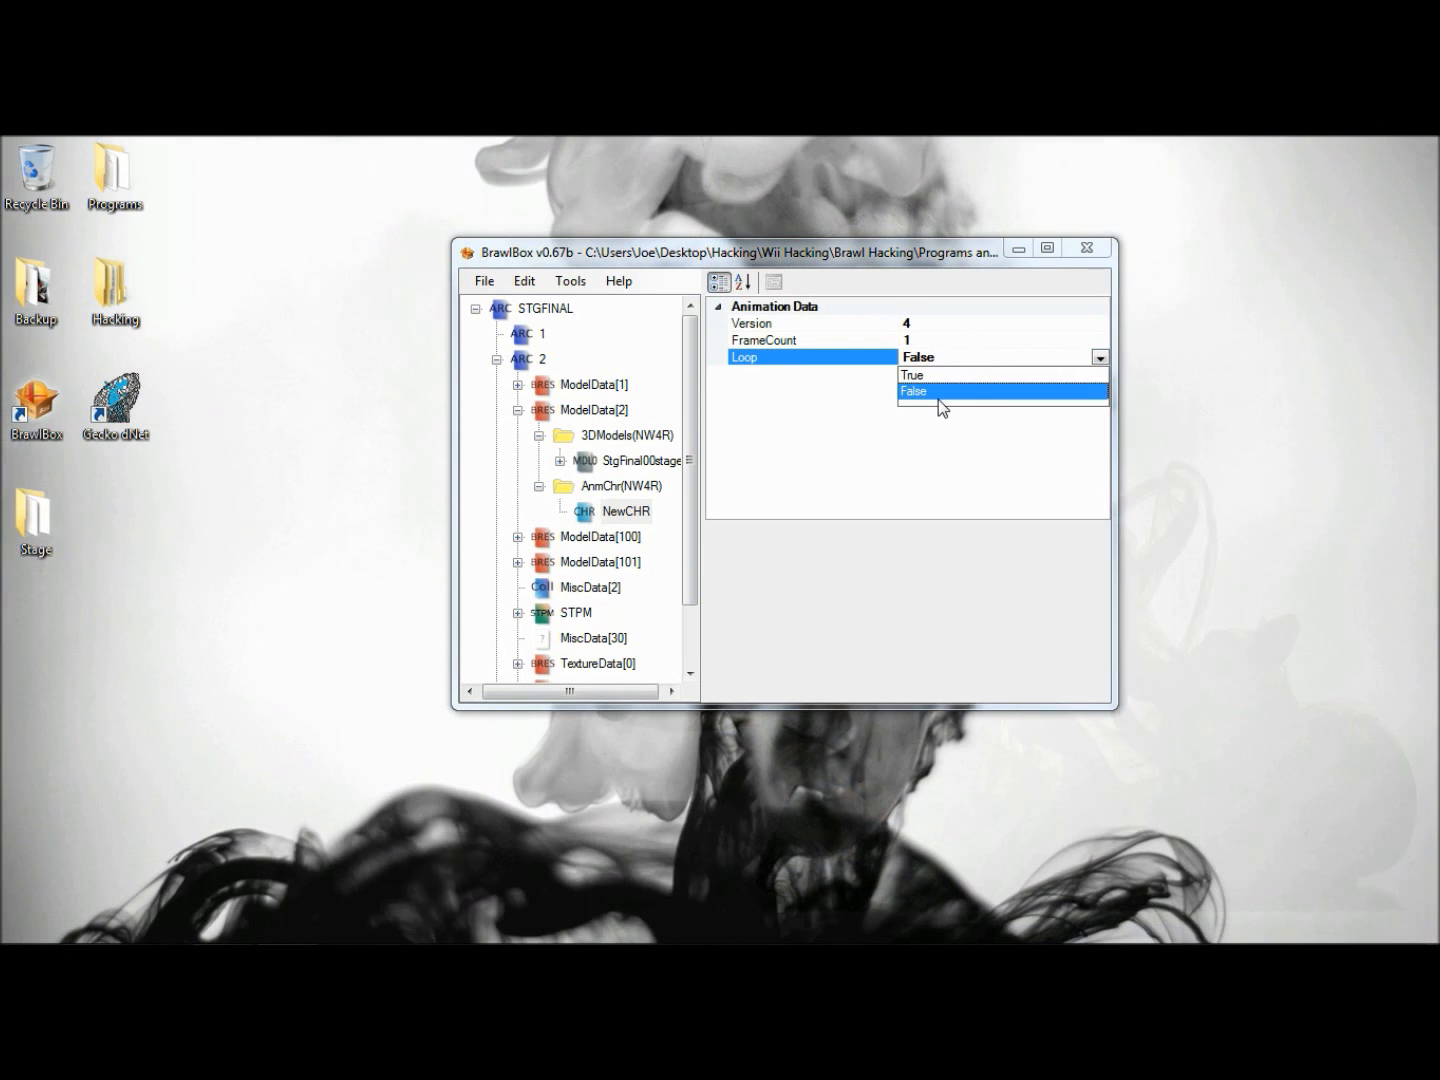
{"action": "left_click", "coordinate": [923, 374]}
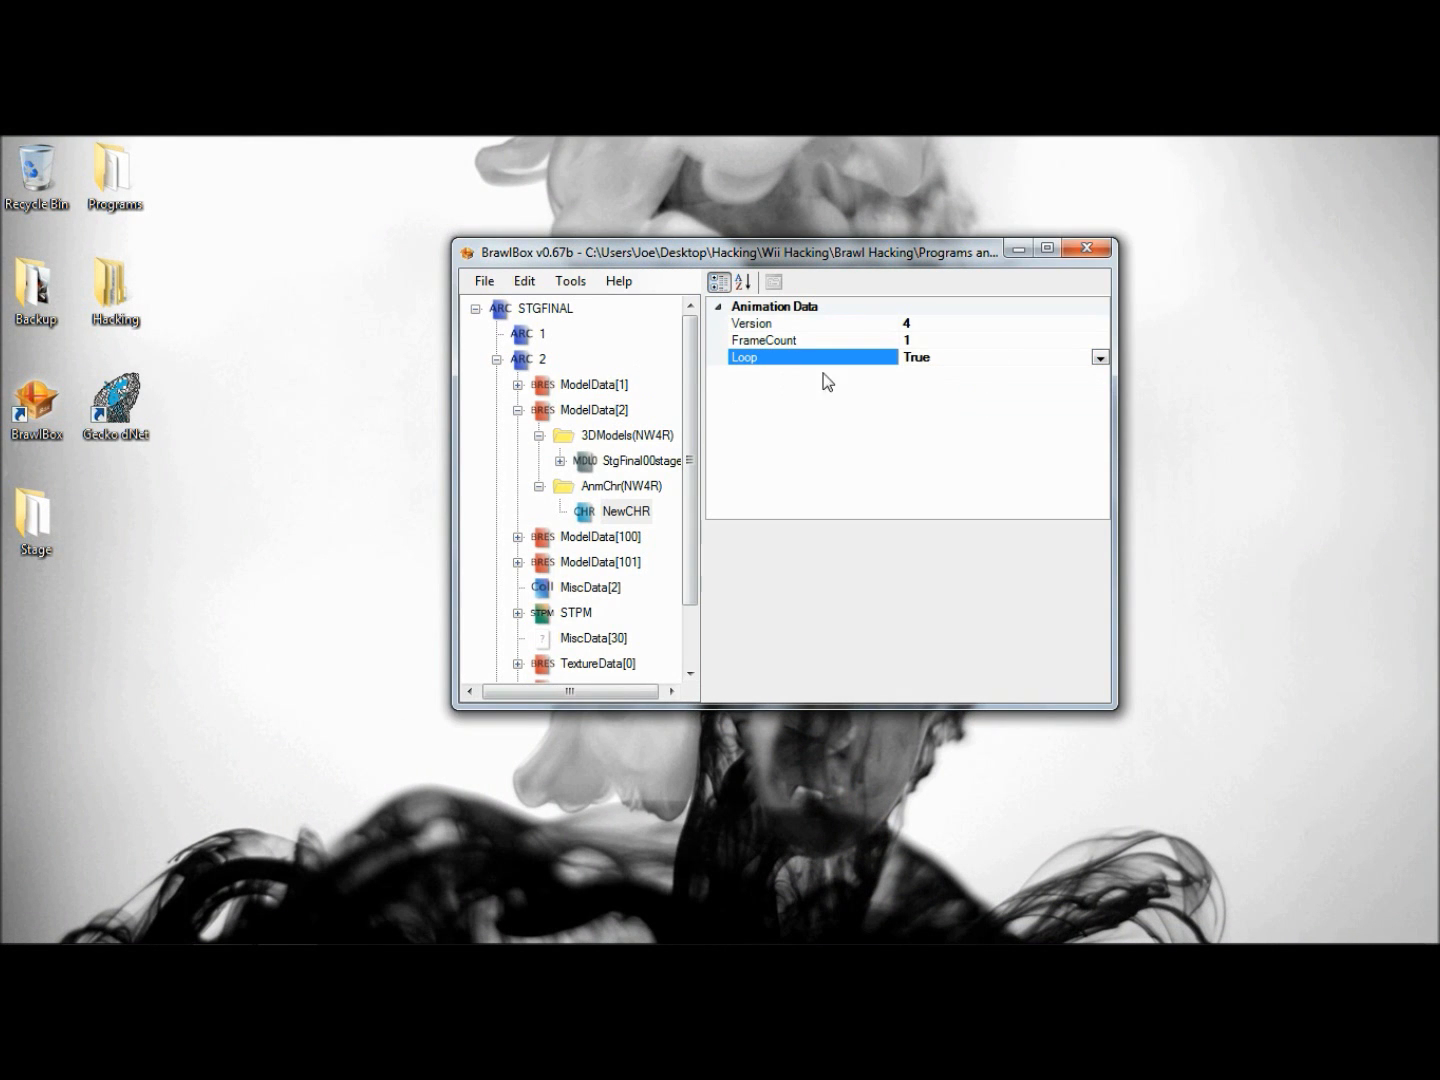
{"action": "left_click", "coordinate": [976, 341]}
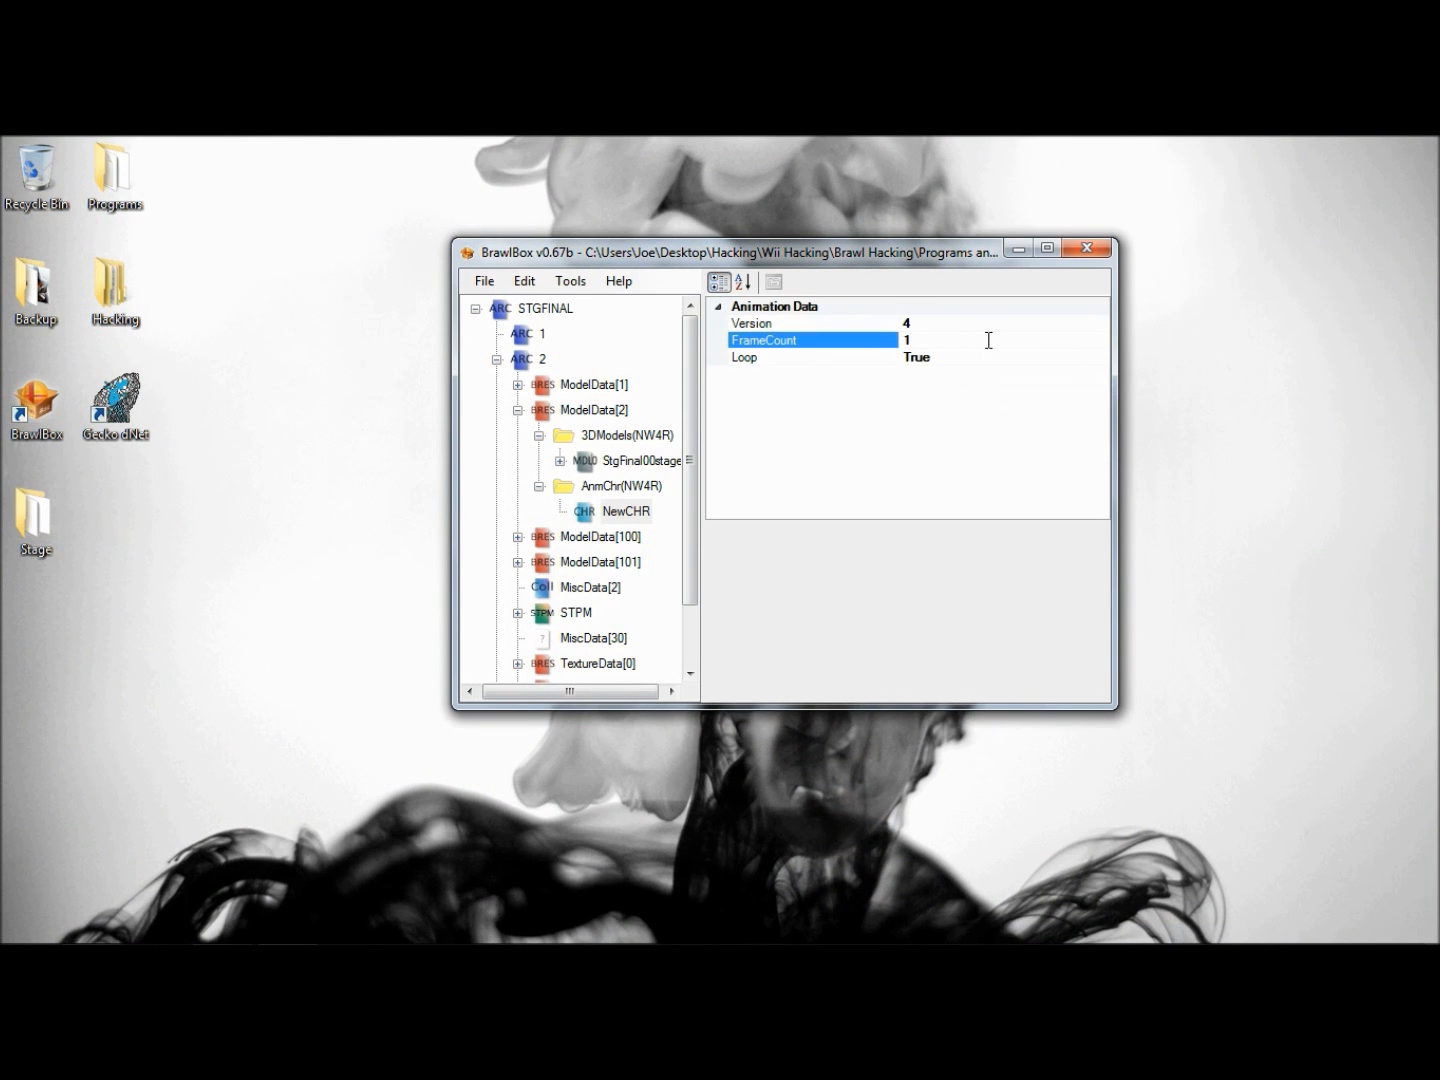
{"action": "type", "text": "100"}
- Rename the new animation under AnmChr(NW4R) as Flyer
{"action": "right_click", "coordinate": [629, 512]}
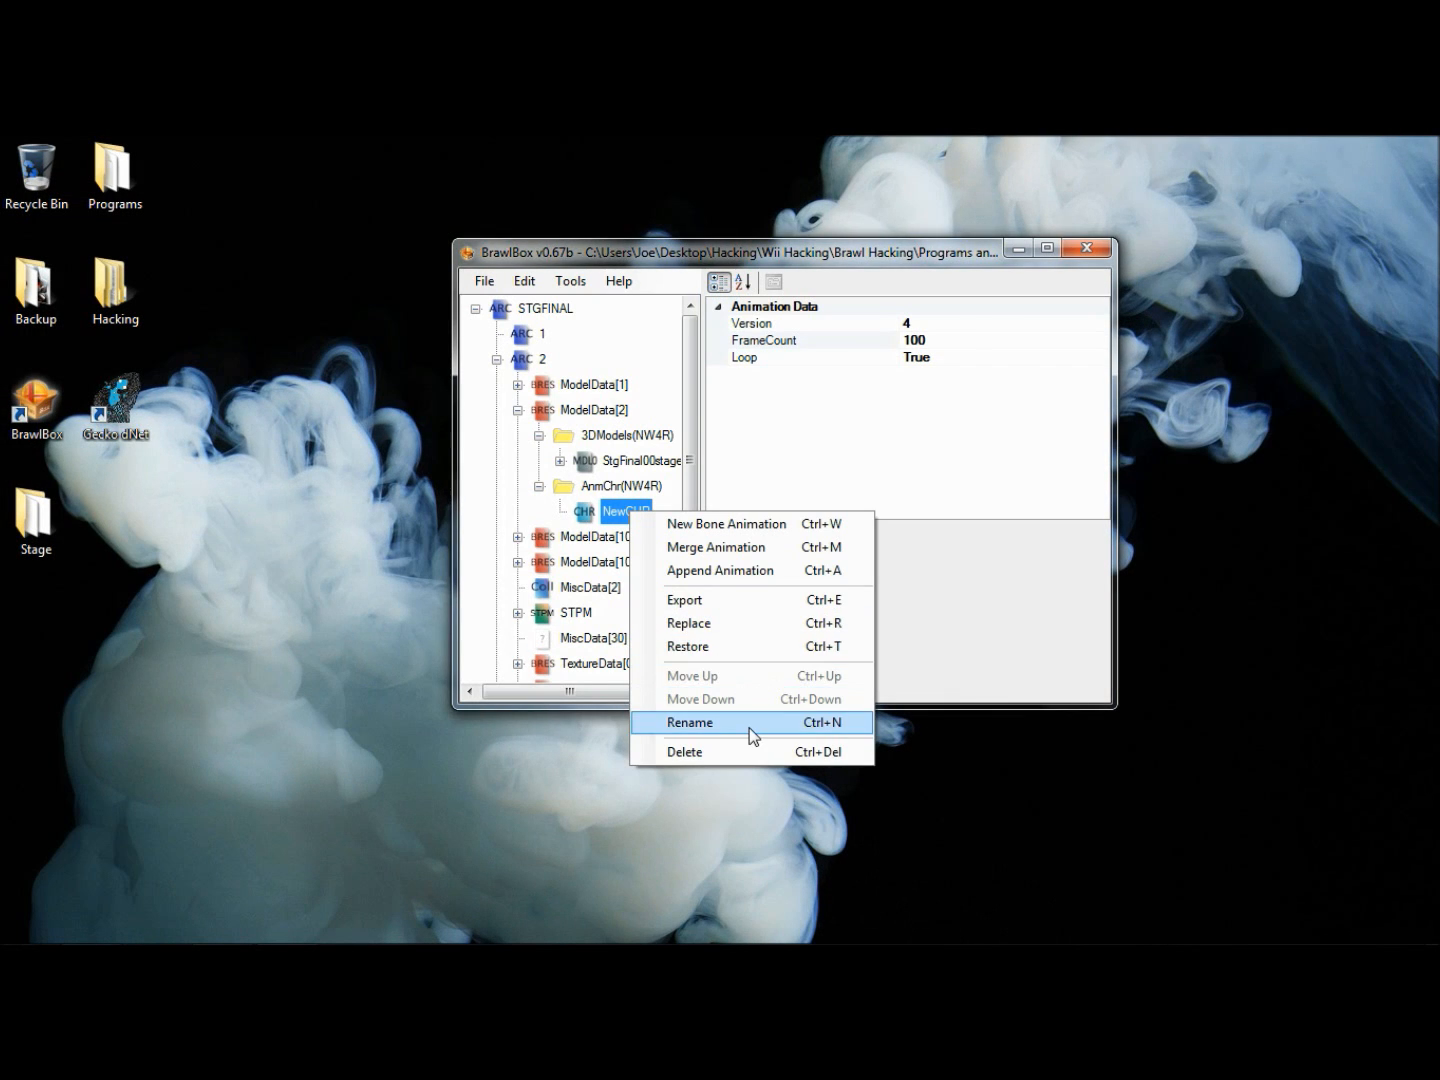
{"action": "left_click", "coordinate": [750, 727]}
{"action": "type", "text": "F"}
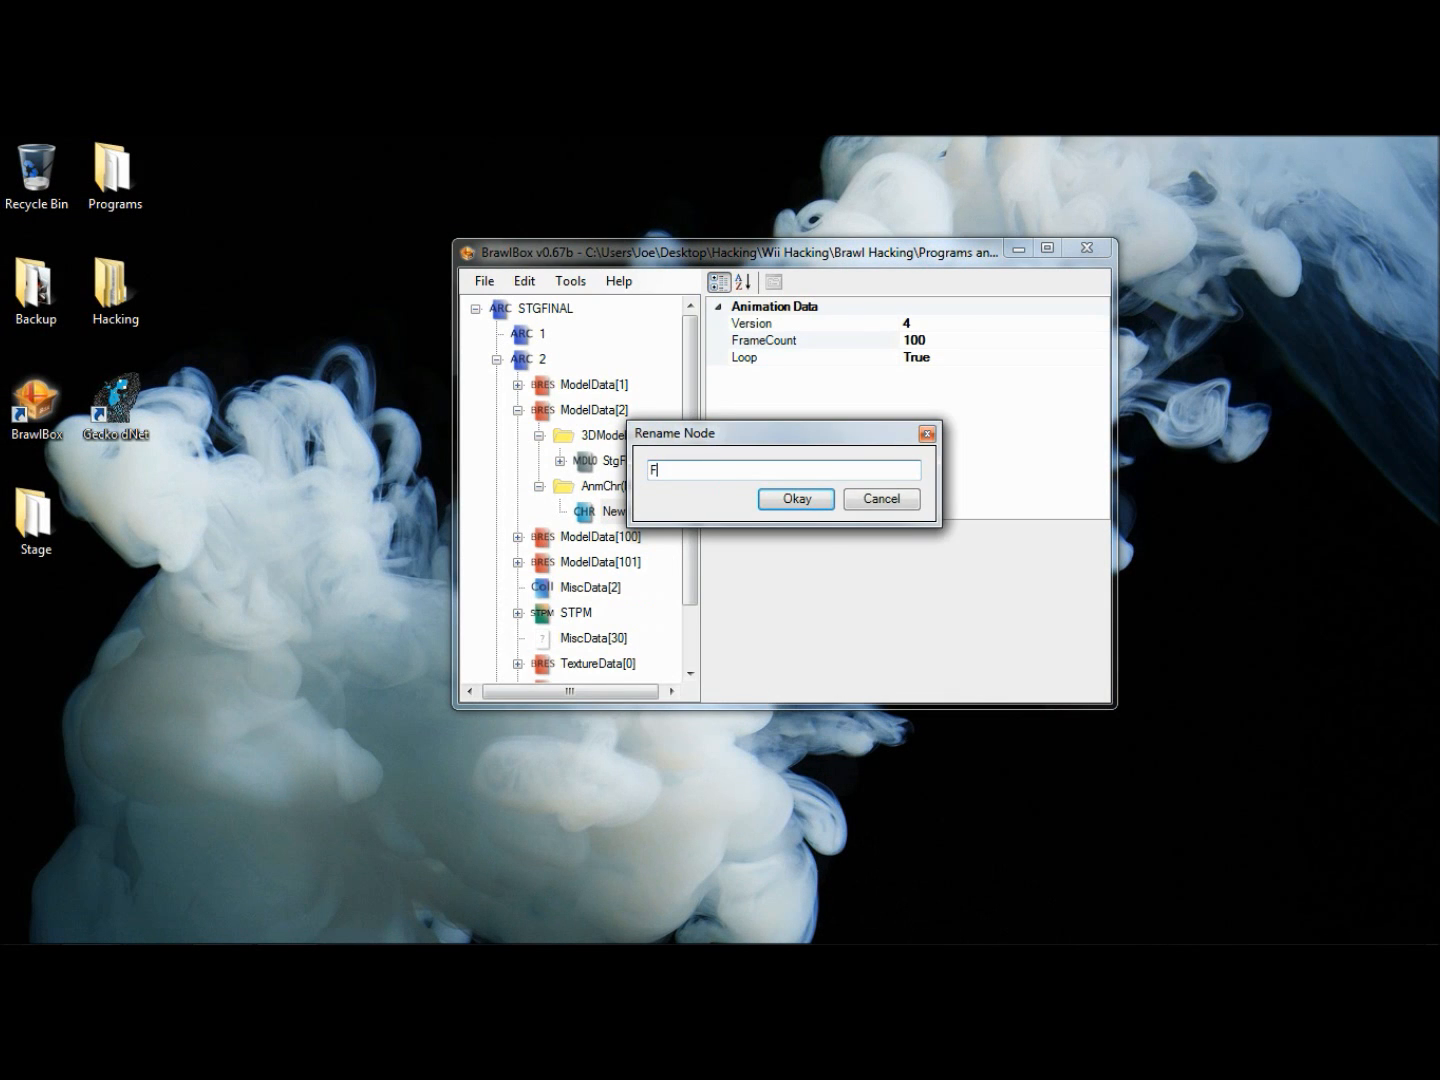
{"action": "type", "text": "lyer"}
{"action": "key", "text": "Return"}
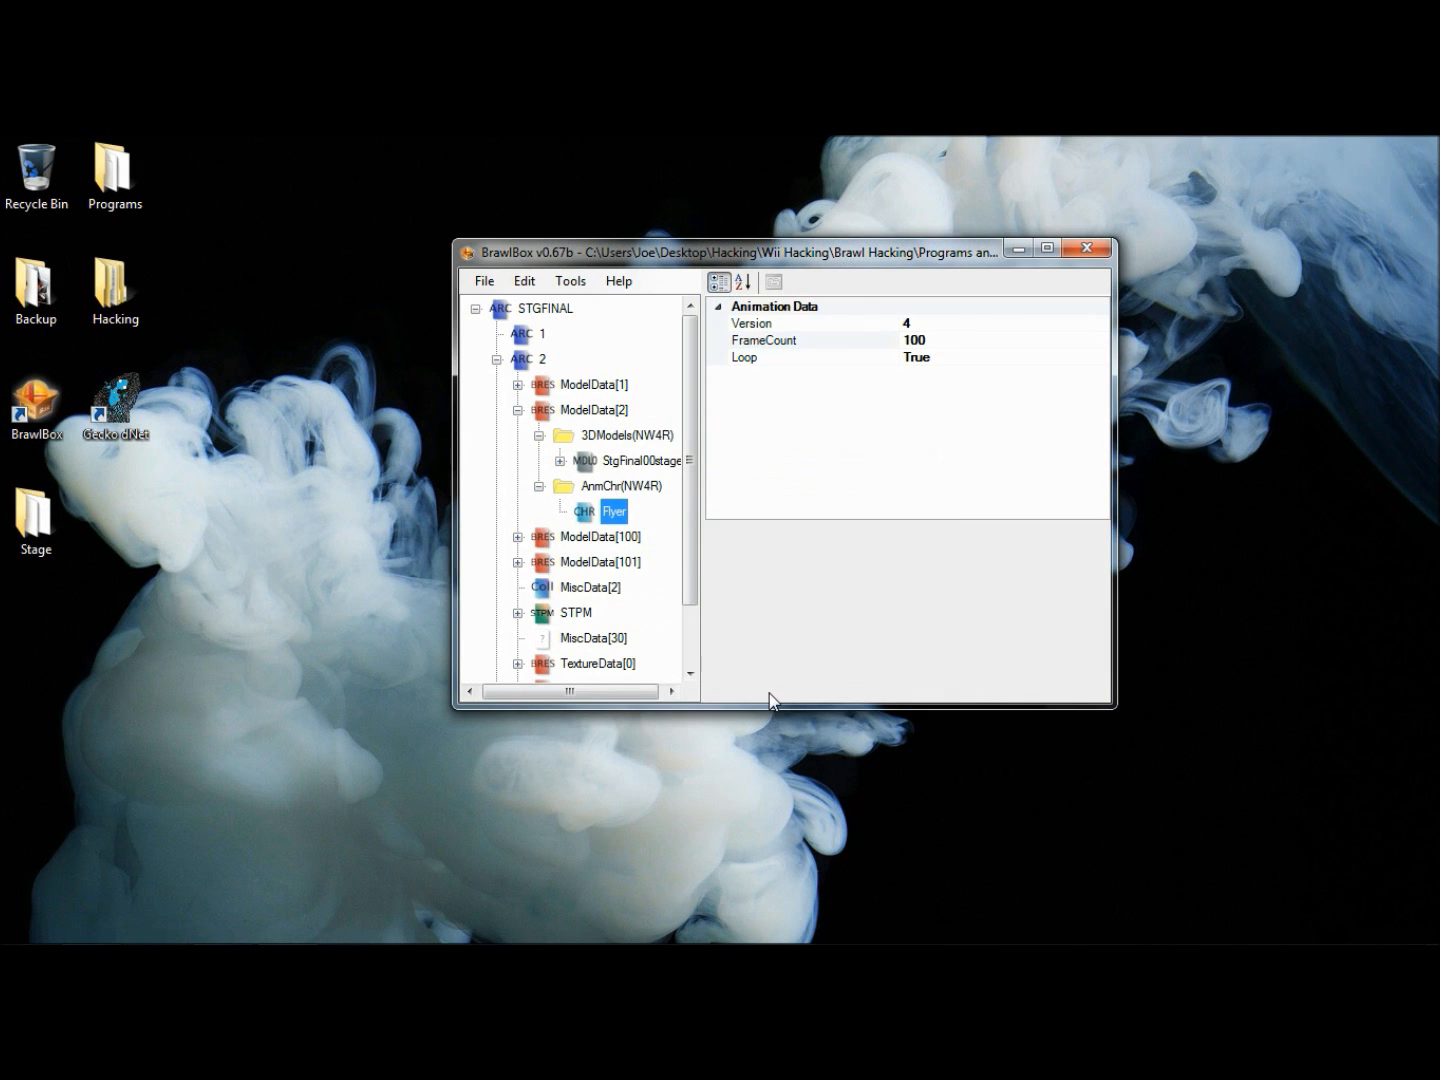
- Preview the StgFinal00stage model in ModelData[2] and load the Flyer animation for it
{"action": "right_click", "coordinate": [640, 459]}
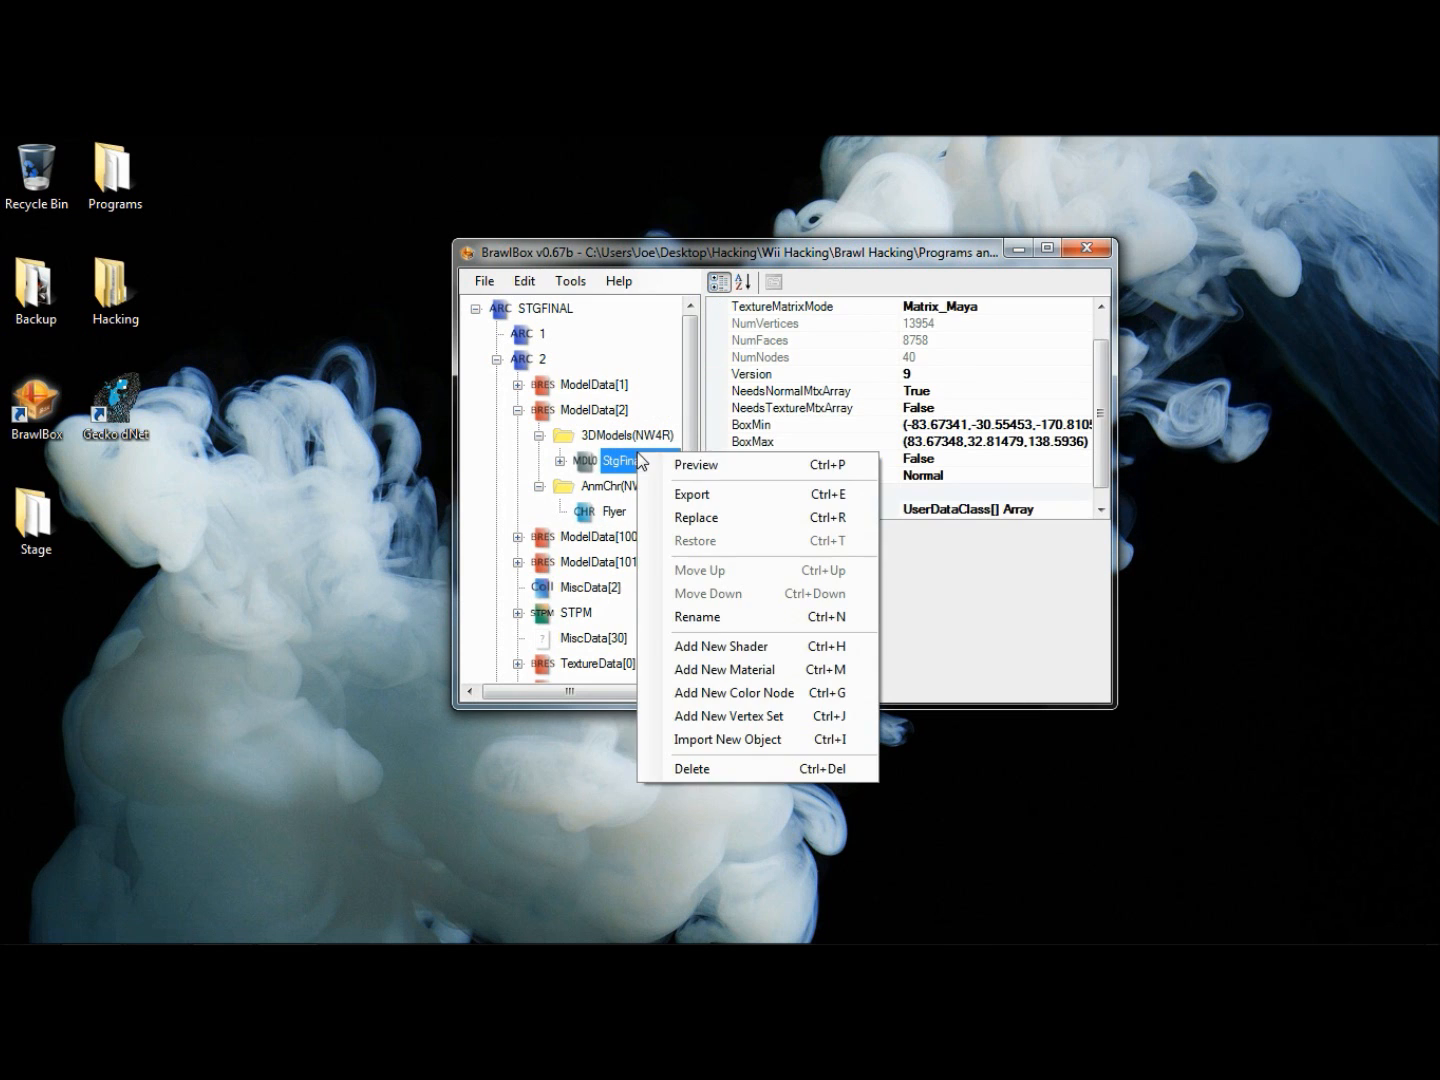
{"action": "left_click", "coordinate": [704, 485]}
{"action": "scroll", "coordinate": [315, 533], "scroll_direction": "down", "scroll_amount": 6}
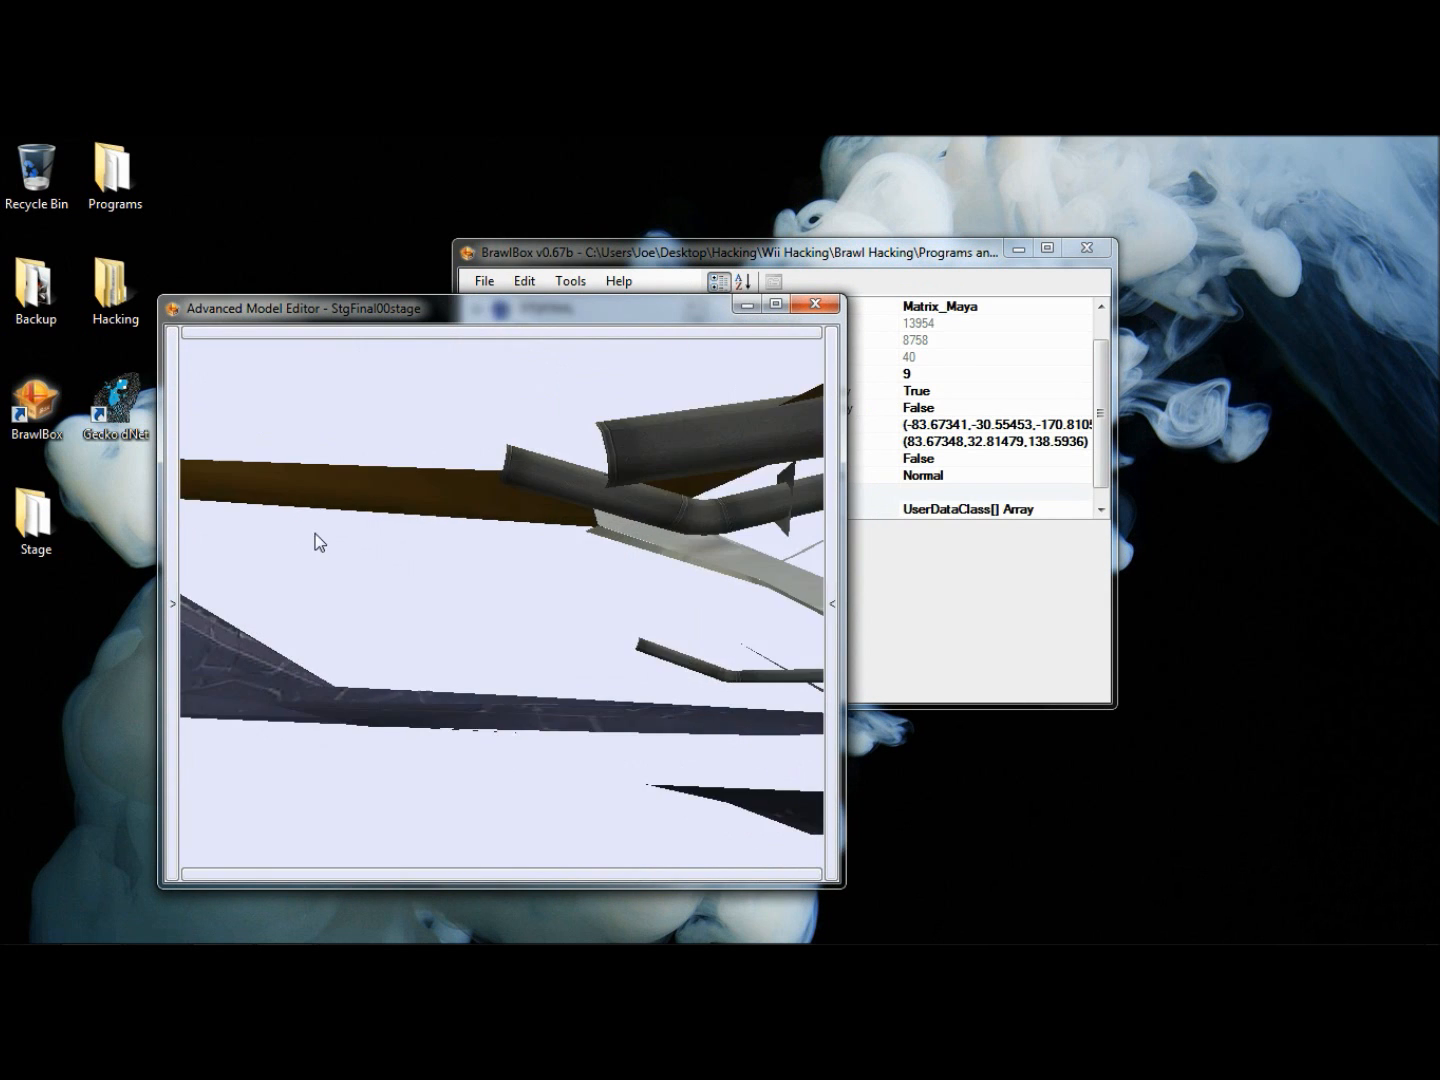
{"action": "scroll", "coordinate": [366, 500], "scroll_direction": "down", "scroll_amount": 6}
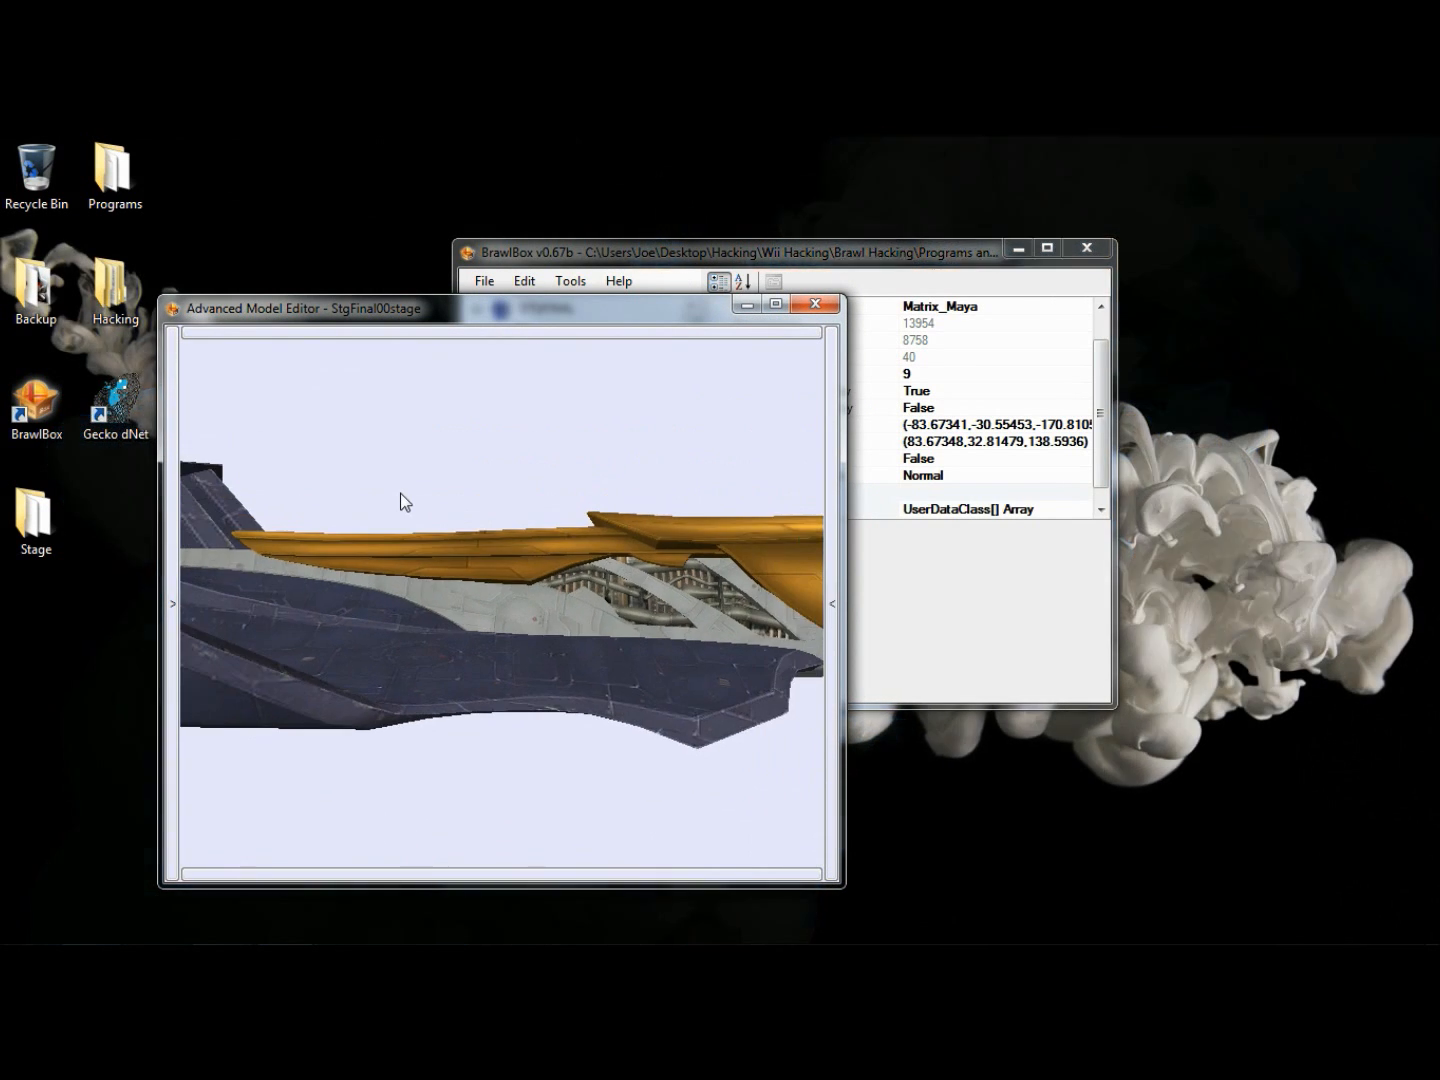
{"action": "scroll", "coordinate": [407, 510], "scroll_direction": "down", "scroll_amount": 3}
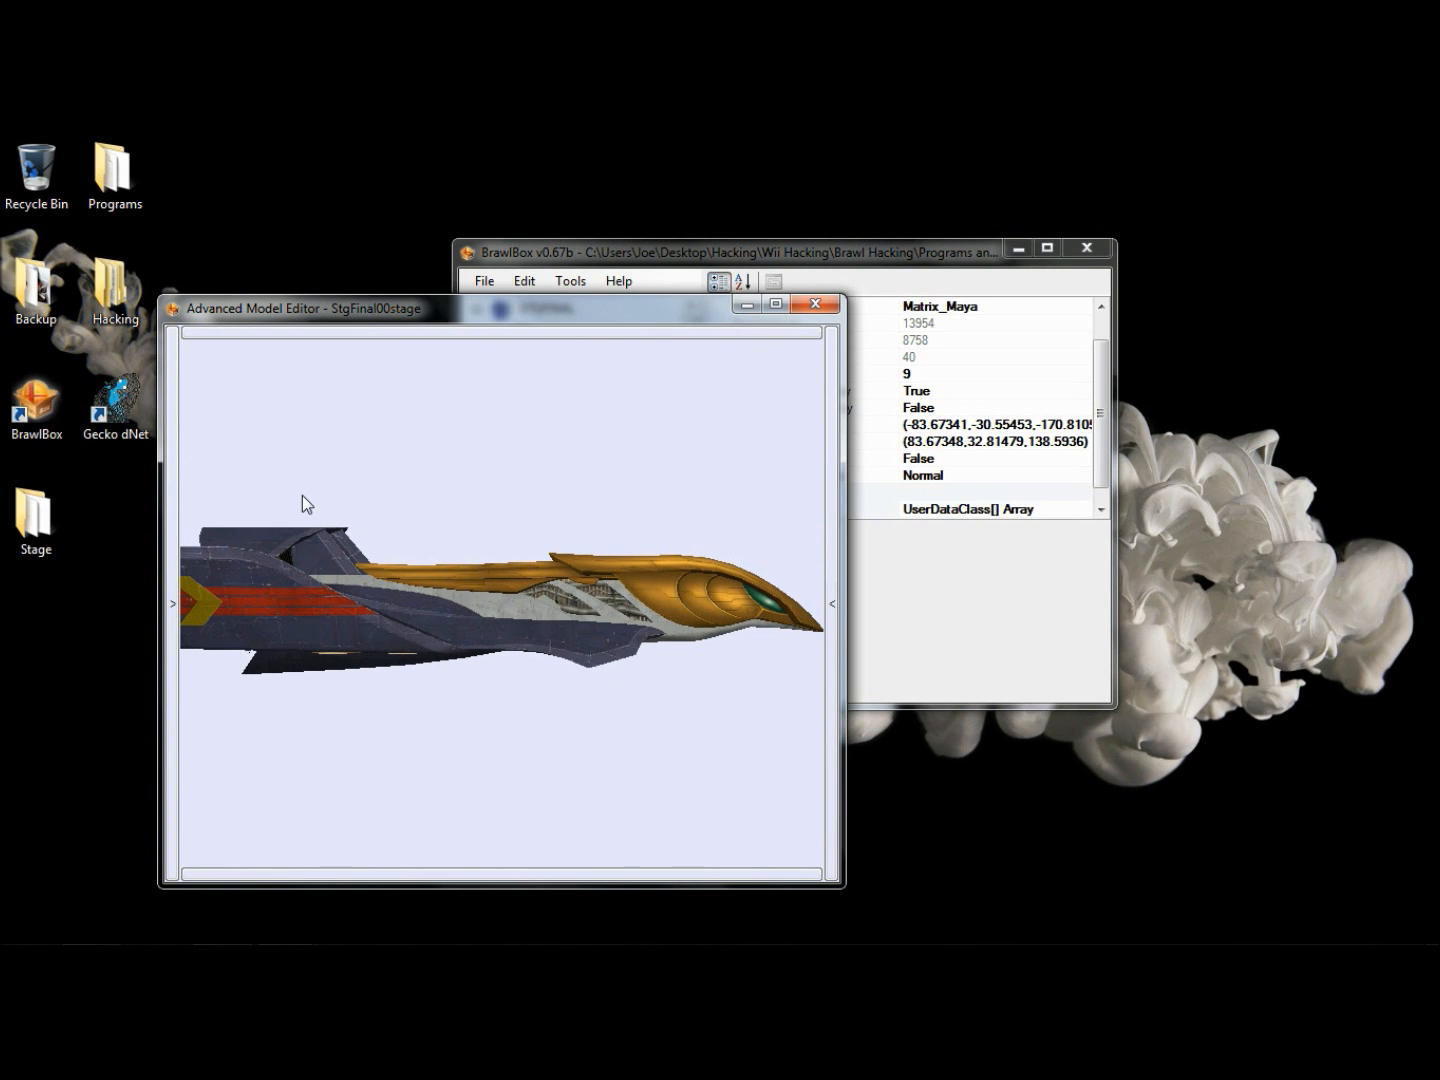
{"action": "left_click", "coordinate": [174, 499]}
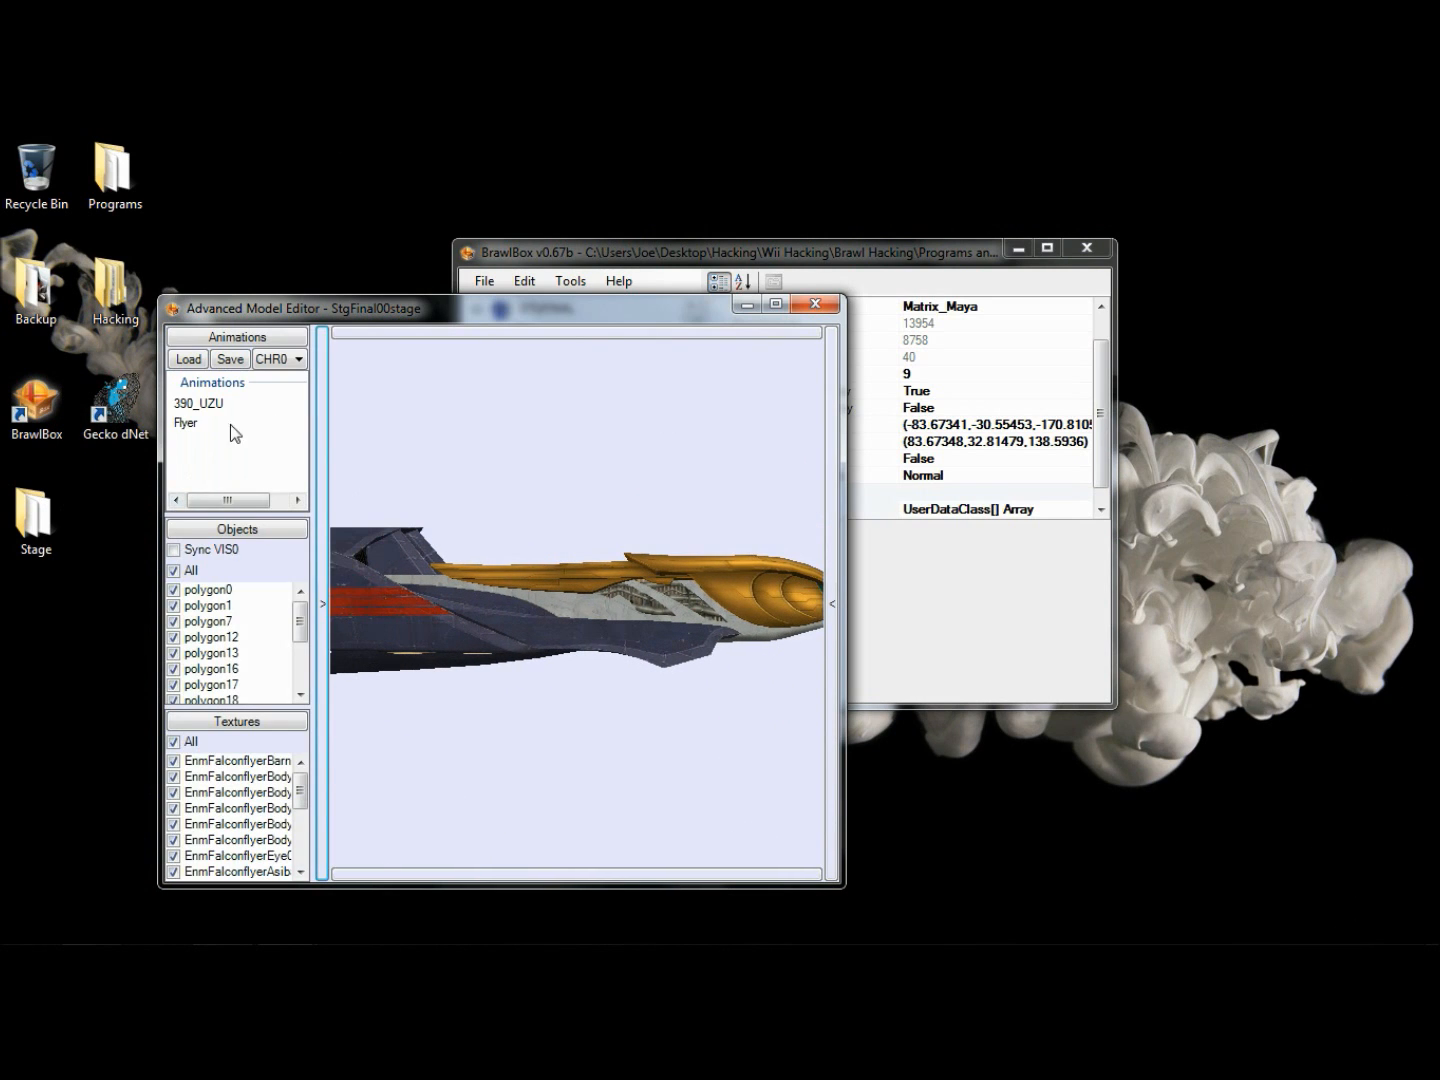
{"action": "left_click", "coordinate": [199, 426]}
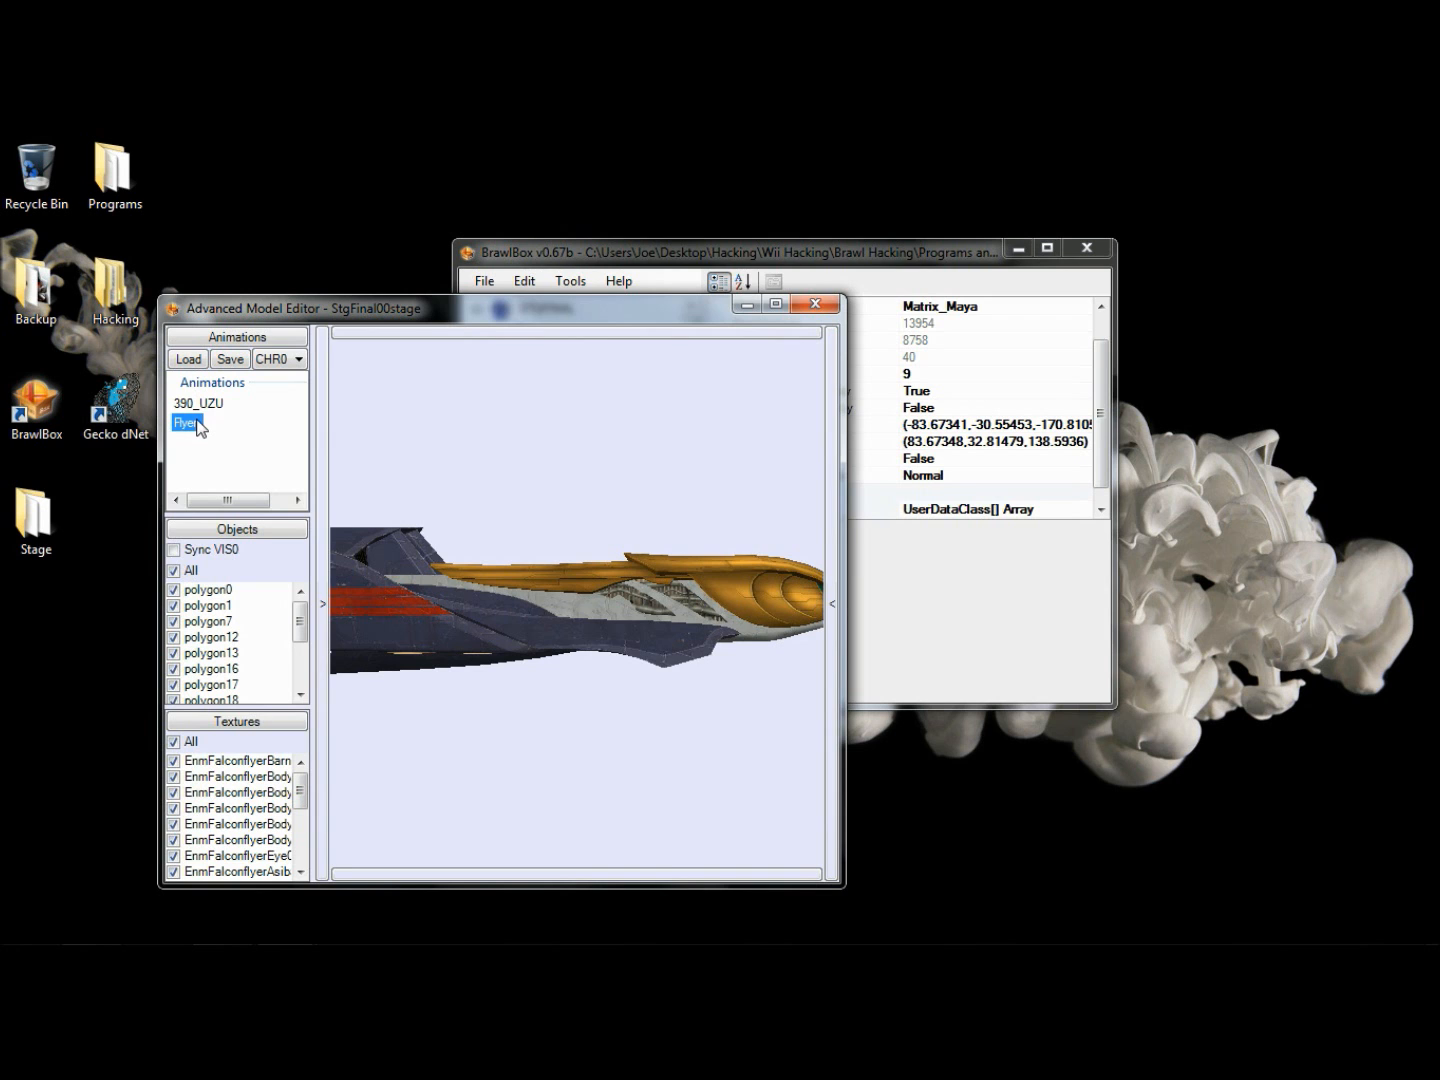
- Select the TopN bone and set its Rotation Y to 90 on frame 1 of the Flyer animation
{"action": "left_click", "coordinate": [326, 427]}
{"action": "left_click", "coordinate": [350, 356]}
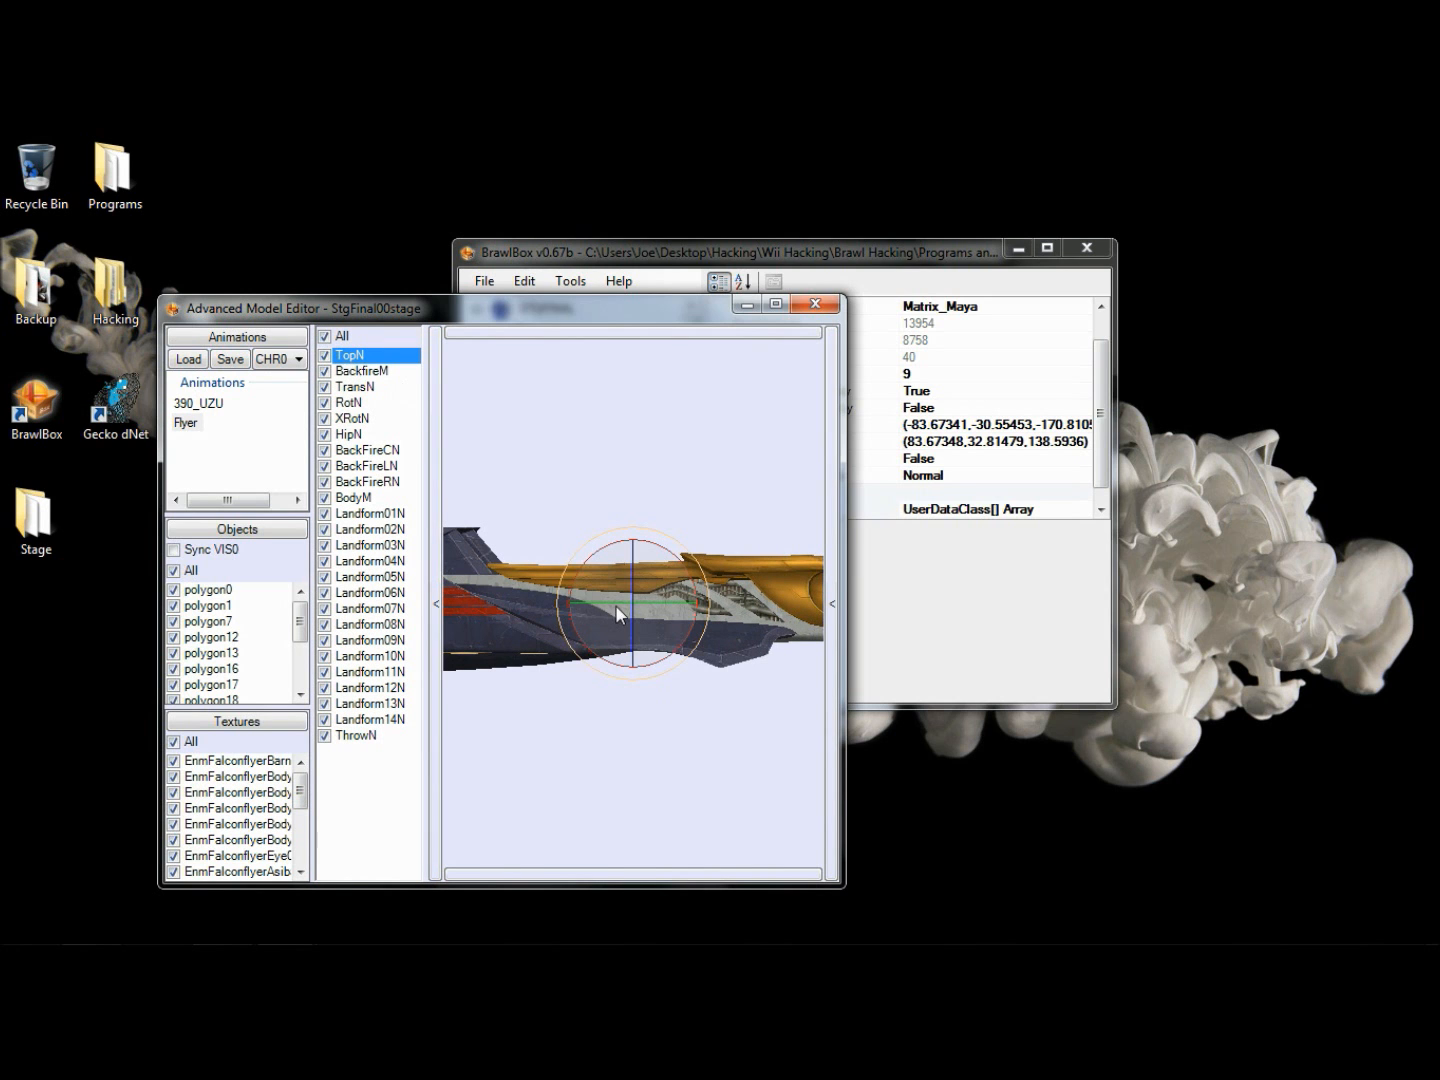
{"action": "left_click", "coordinate": [659, 876]}
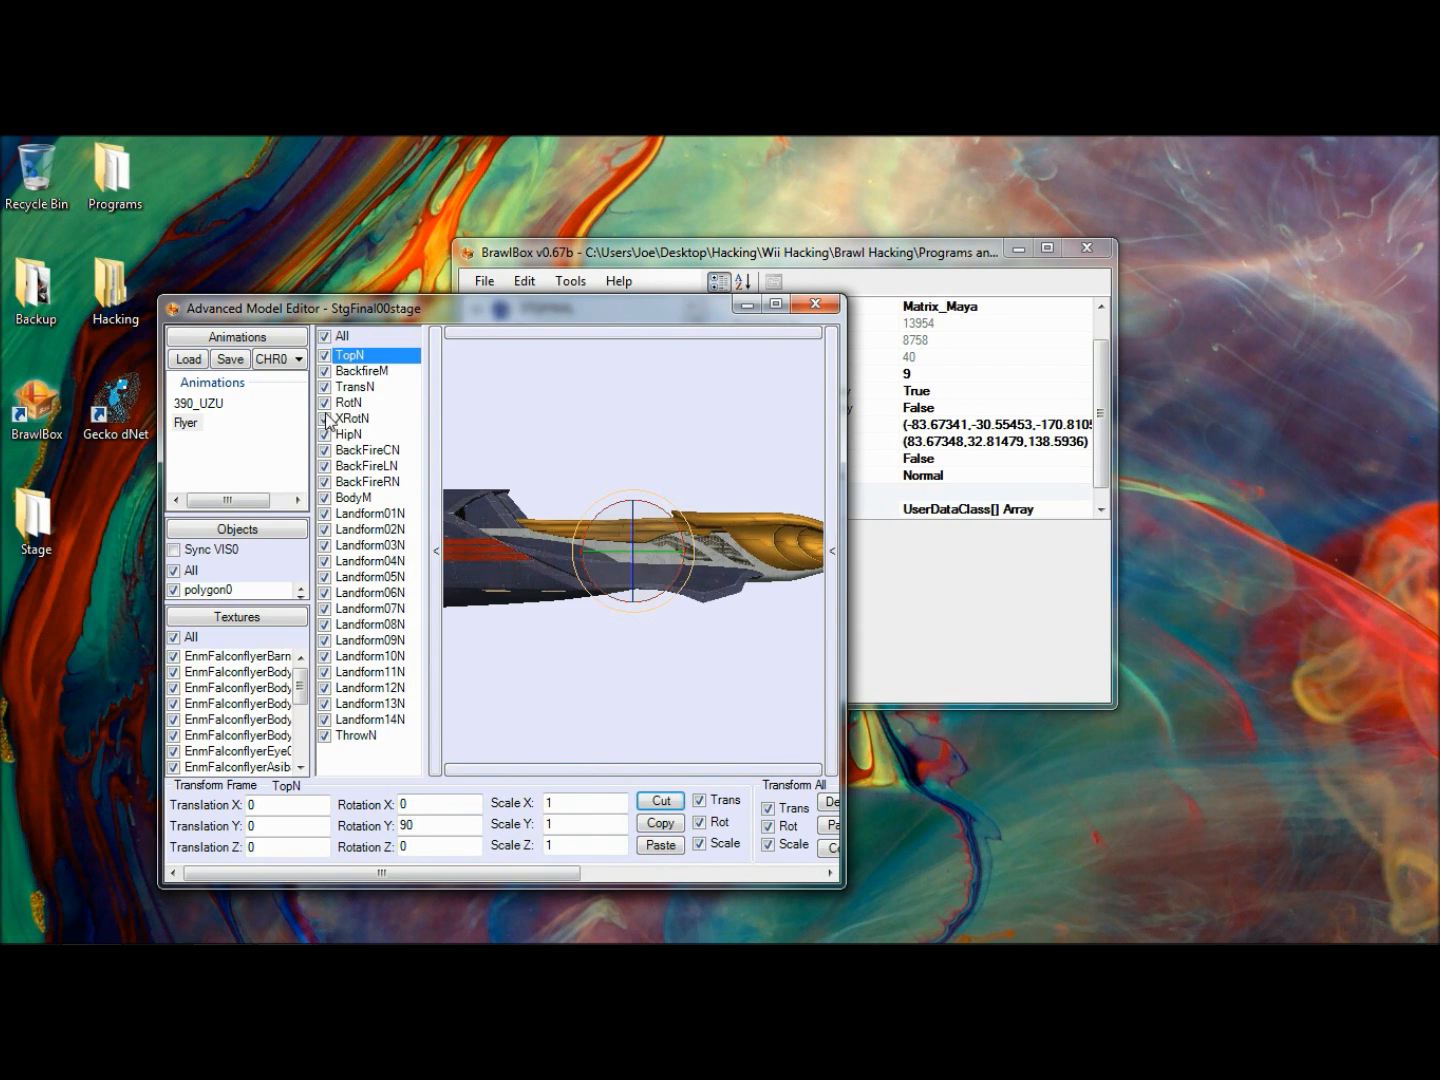
{"action": "left_click", "coordinate": [660, 802]}
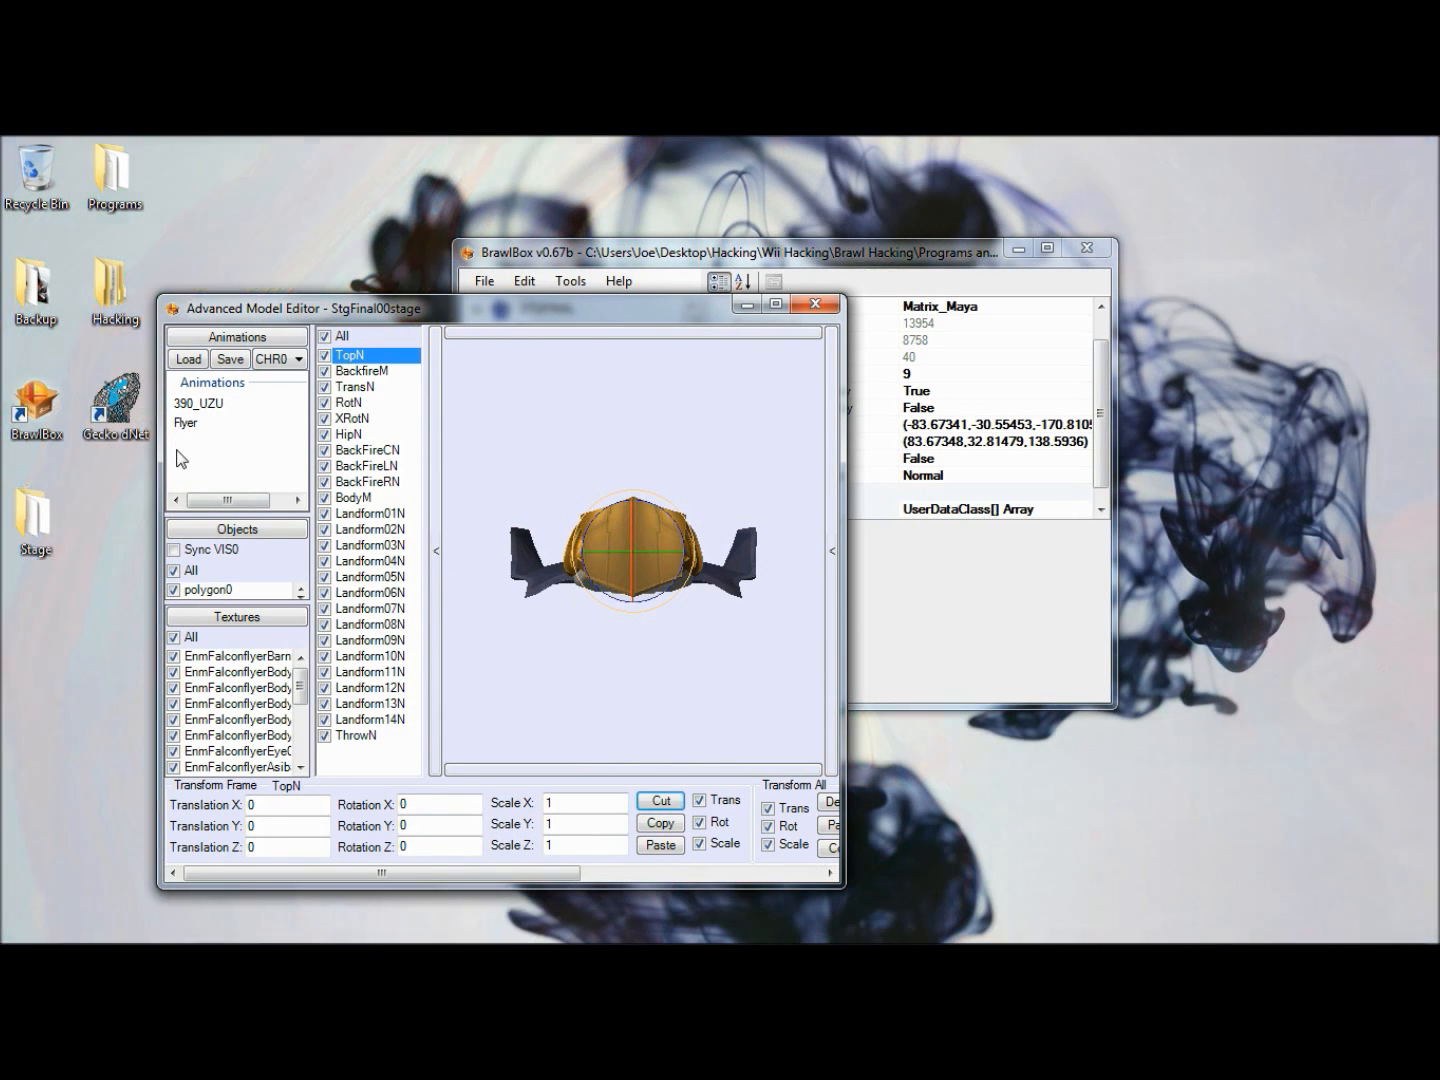
{"action": "left_click", "coordinate": [185, 424]}
{"action": "left_click", "coordinate": [404, 824]}
{"action": "key", "text": "BackSpace"}
{"action": "type", "text": "90"}
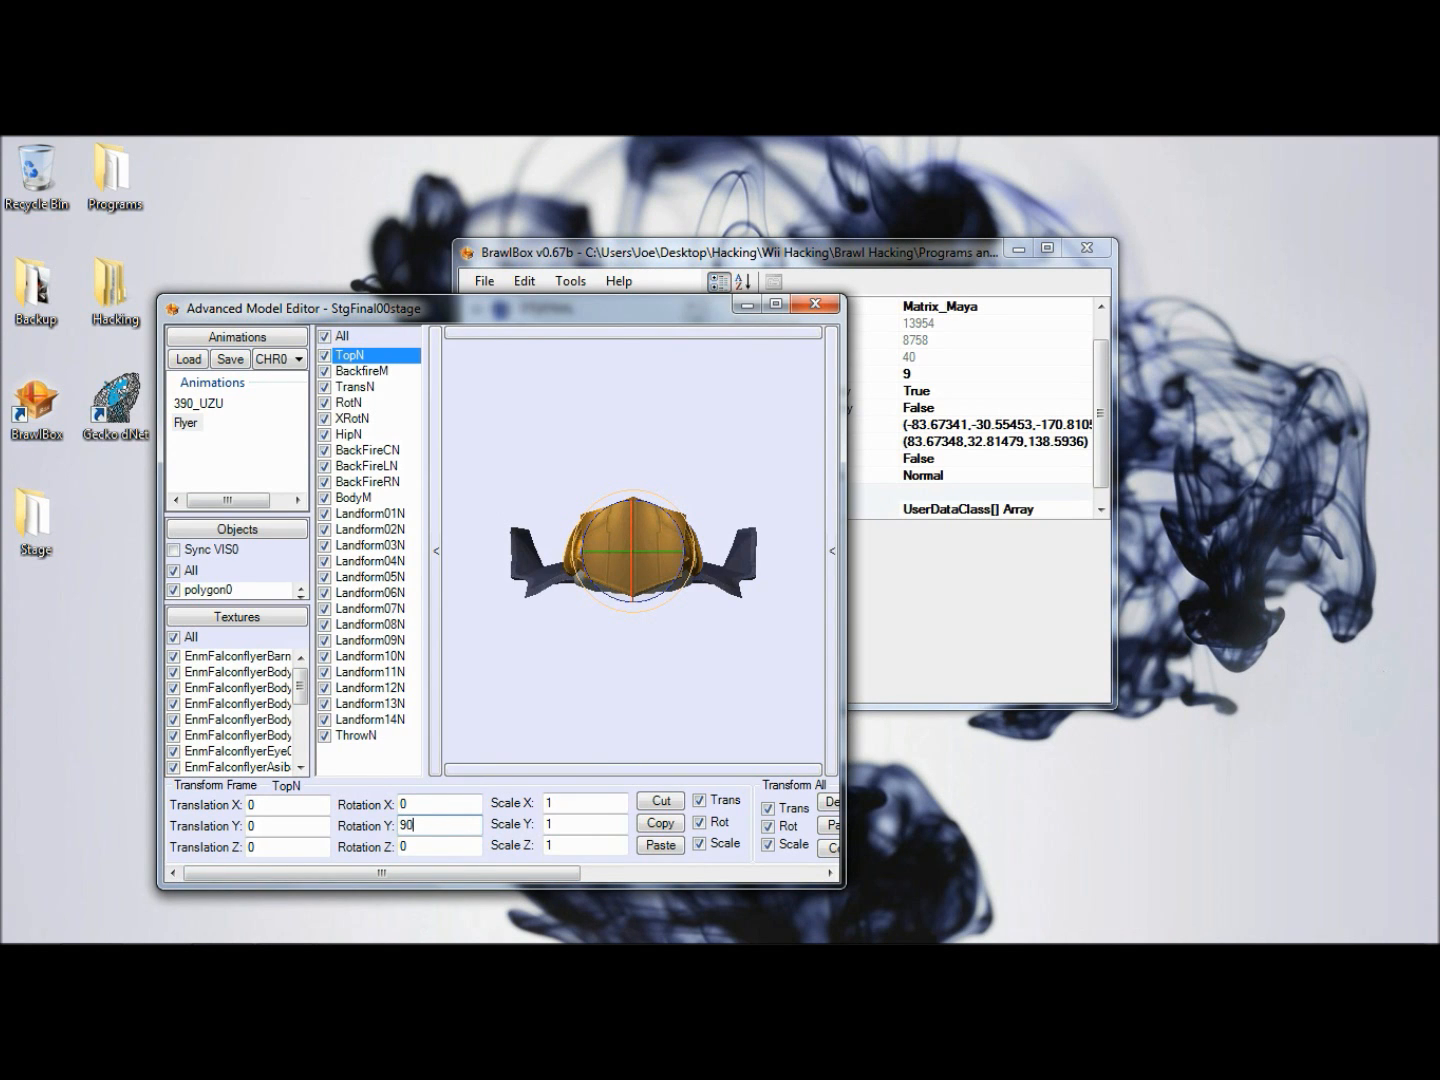
{"action": "key", "text": "Return"}
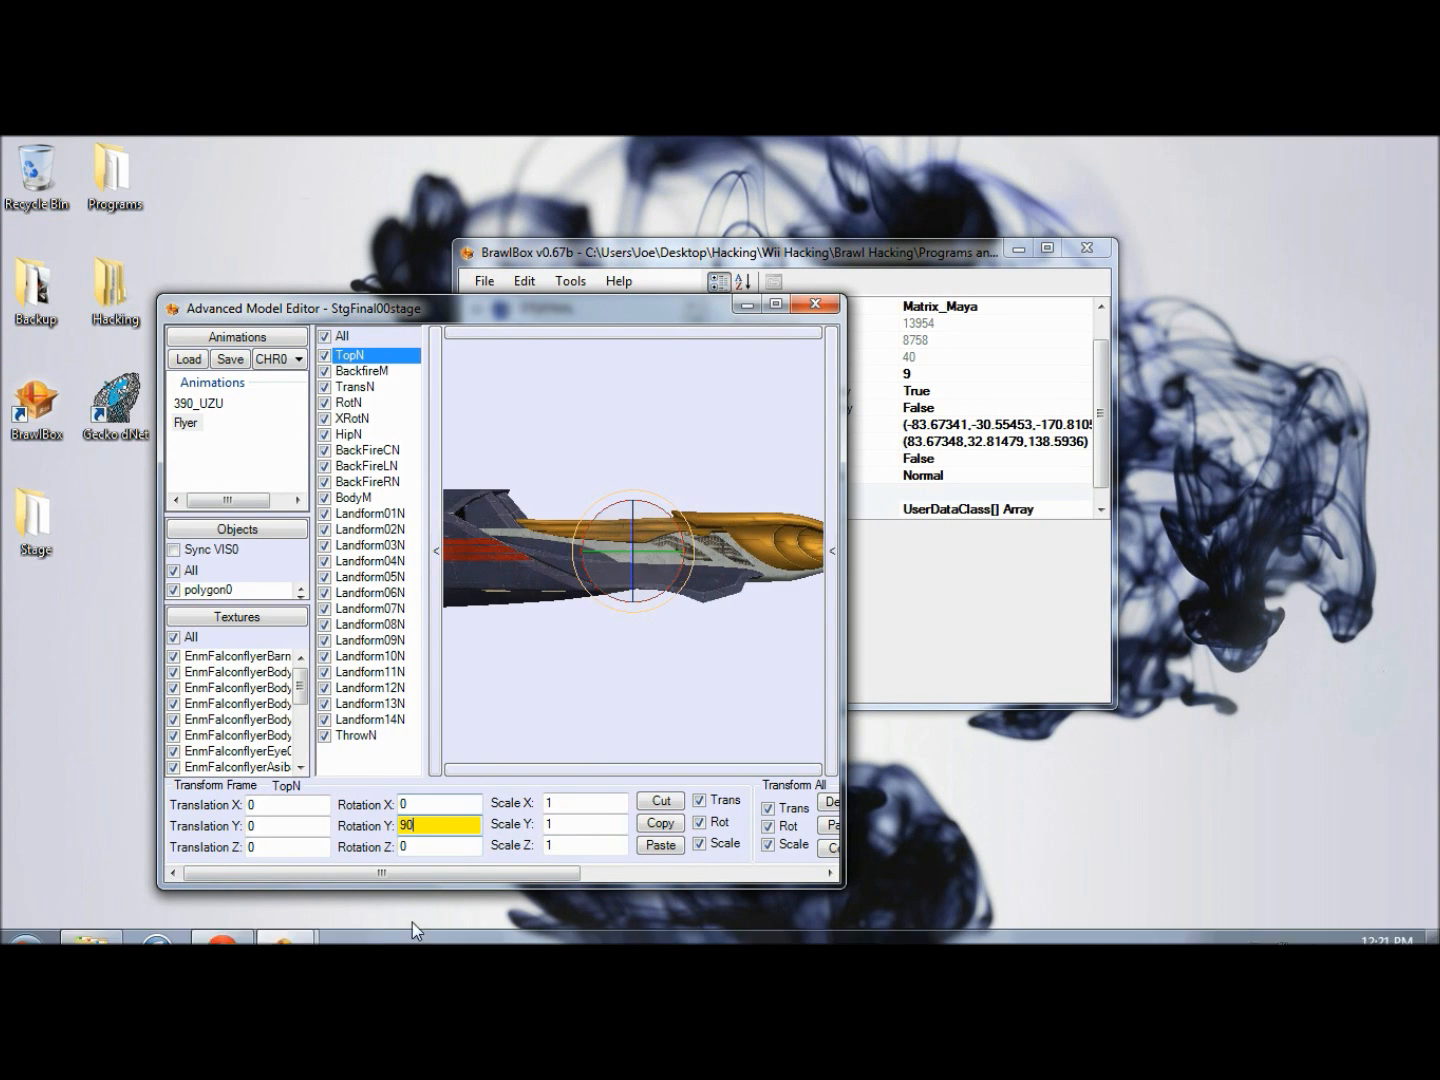
- Go to frame 100 of the Flyer animation and close the model editor
{"action": "left_click_drag", "start_coordinate": [490, 873], "coordinate": [731, 877]}
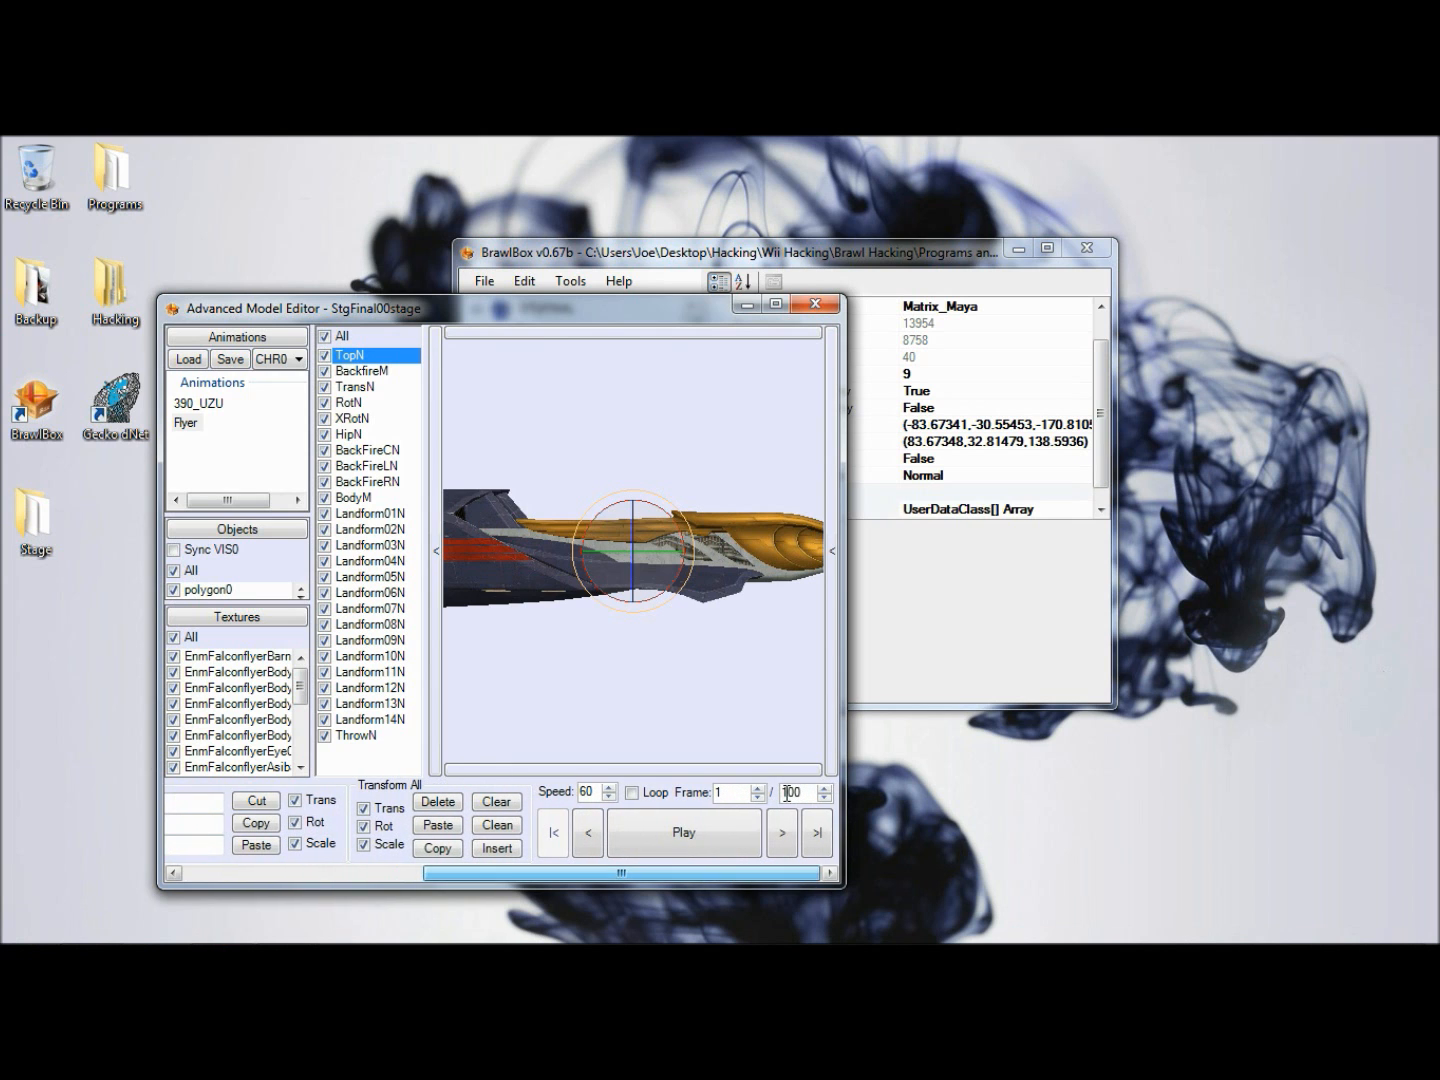
{"action": "type", "text": "00"}
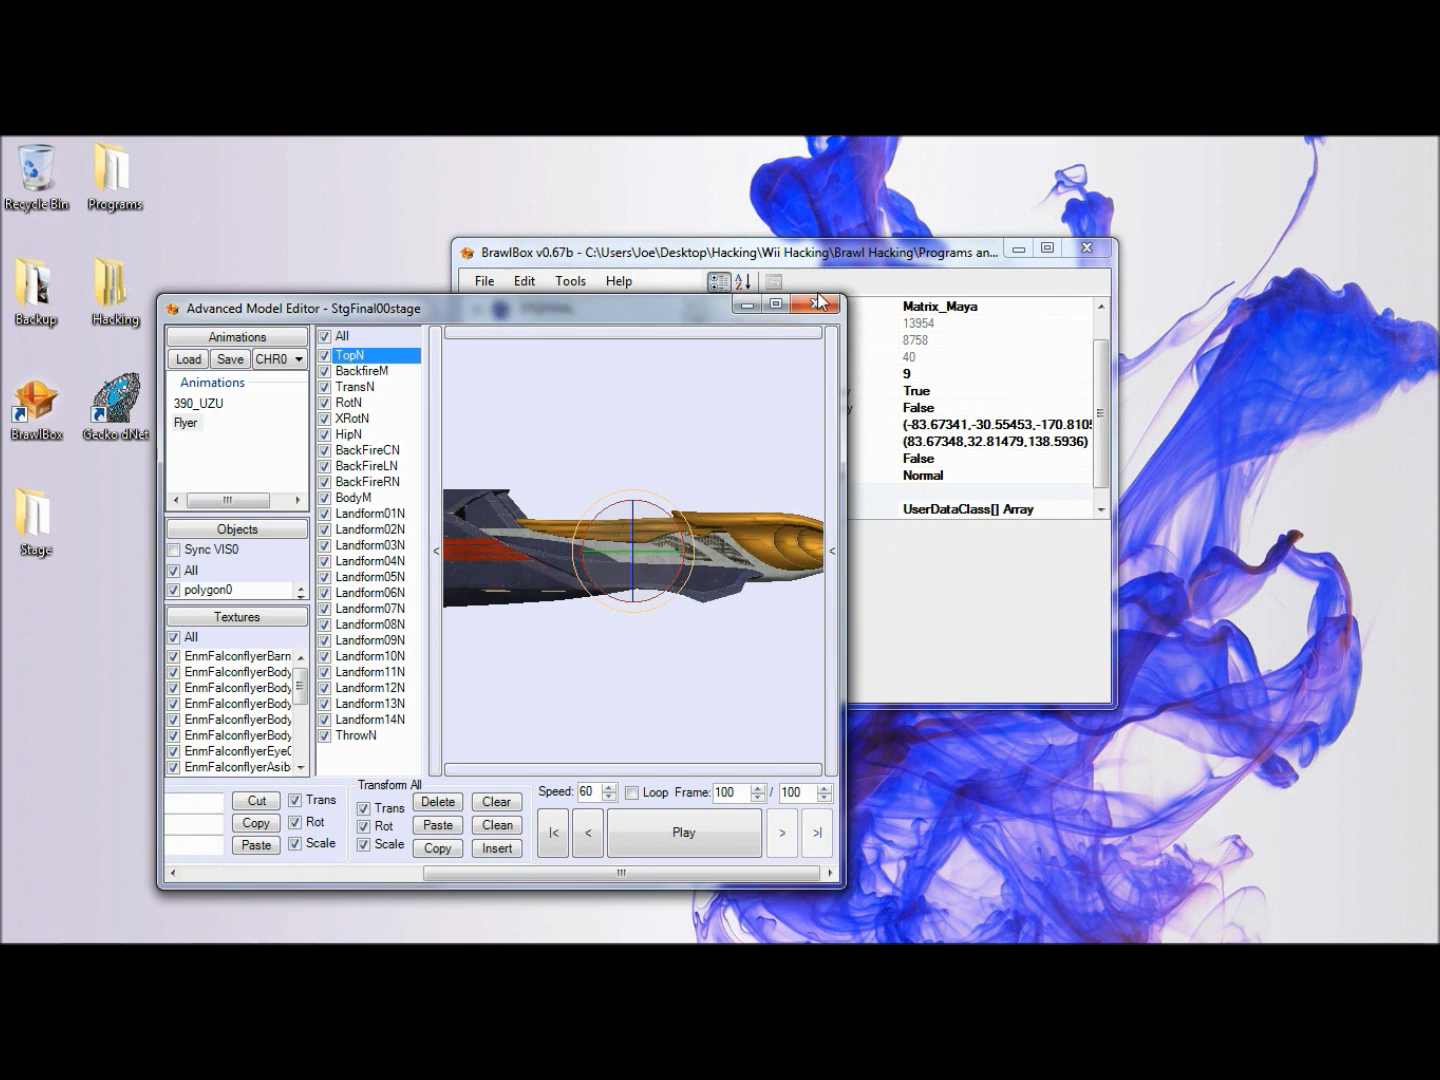
{"action": "left_click", "coordinate": [815, 305]}
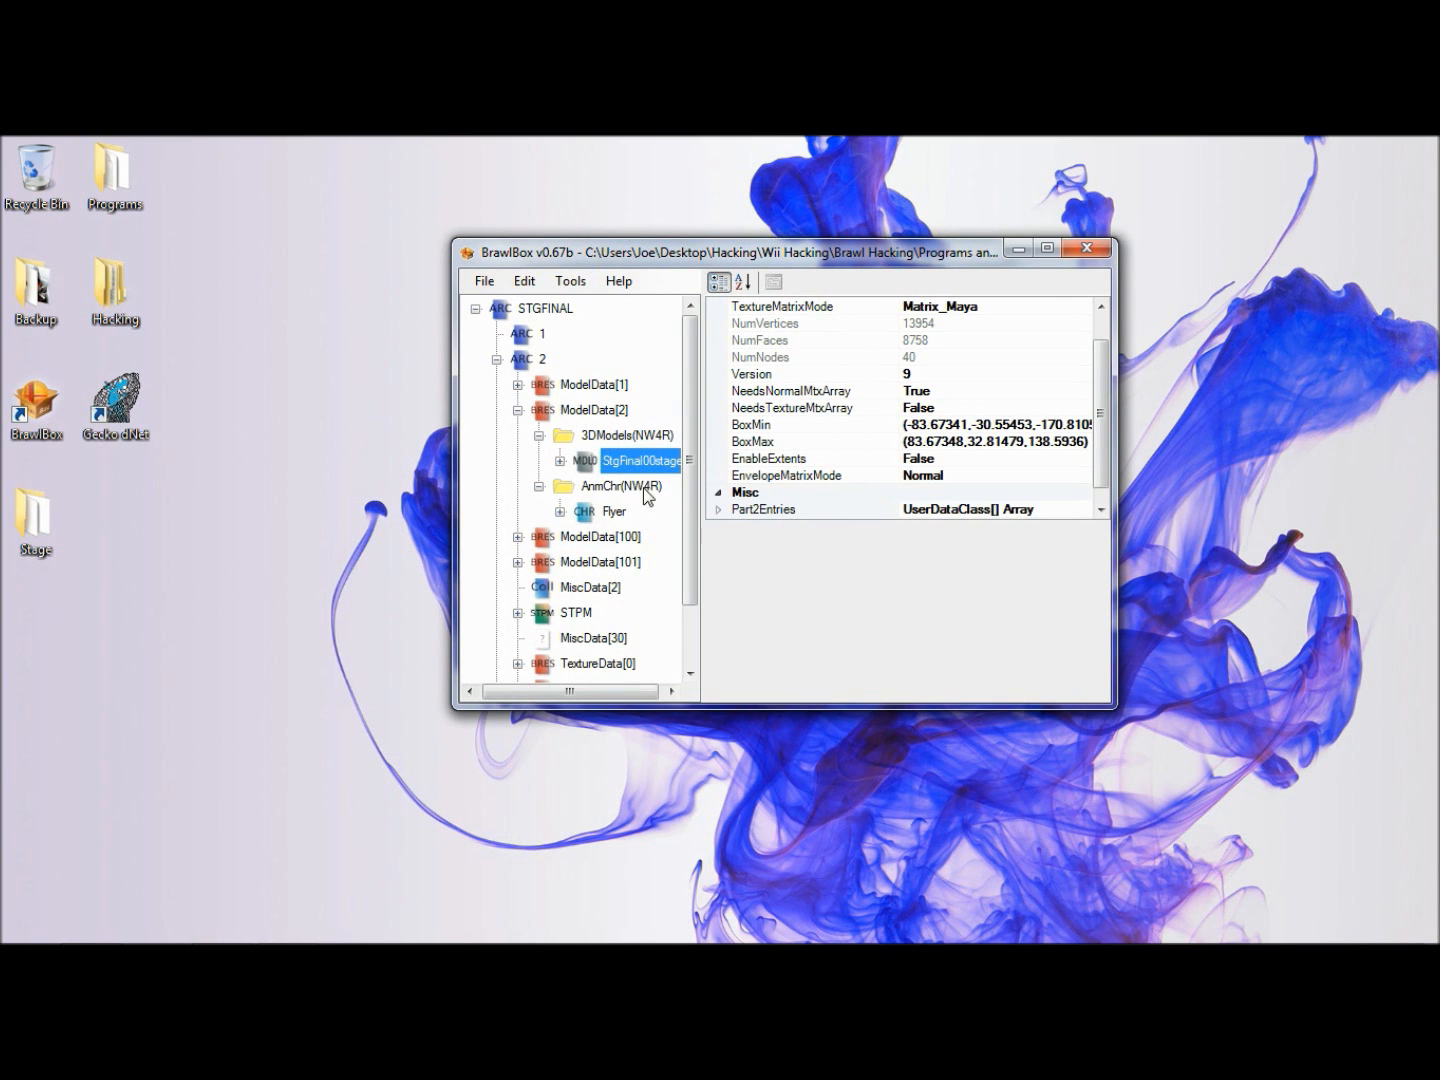
- Collapse the ModelData[2] contents and save the stage file
{"action": "left_click", "coordinate": [539, 486]}
{"action": "left_click", "coordinate": [540, 437]}
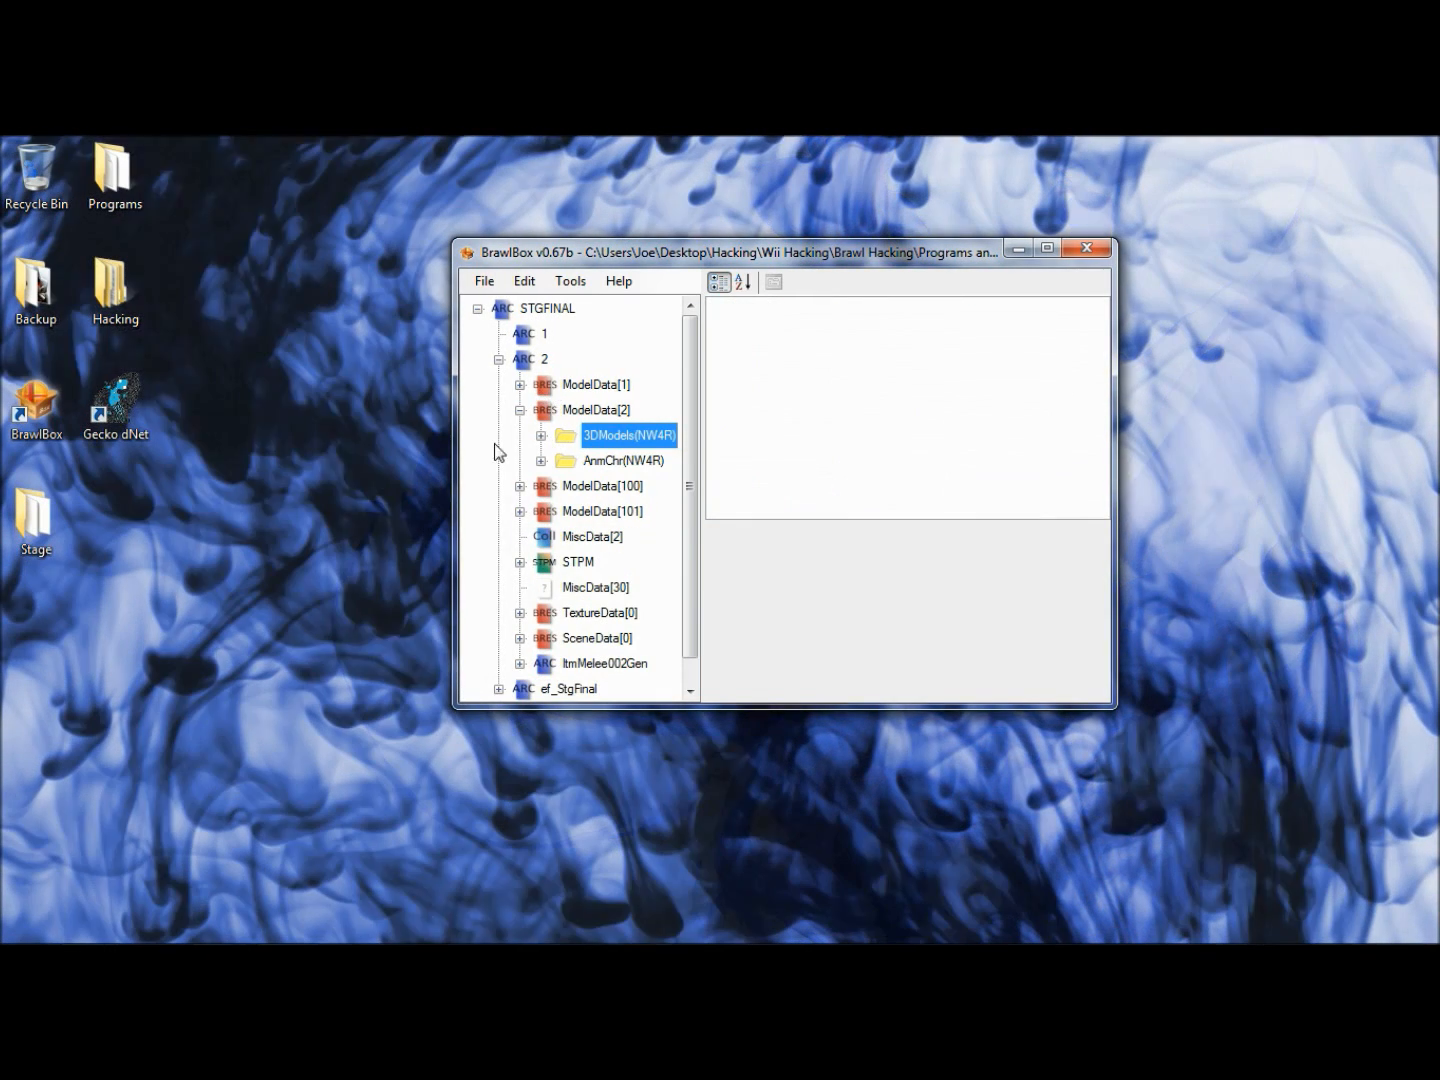
{"action": "left_click", "coordinate": [519, 410]}
{"action": "left_click", "coordinate": [484, 281]}
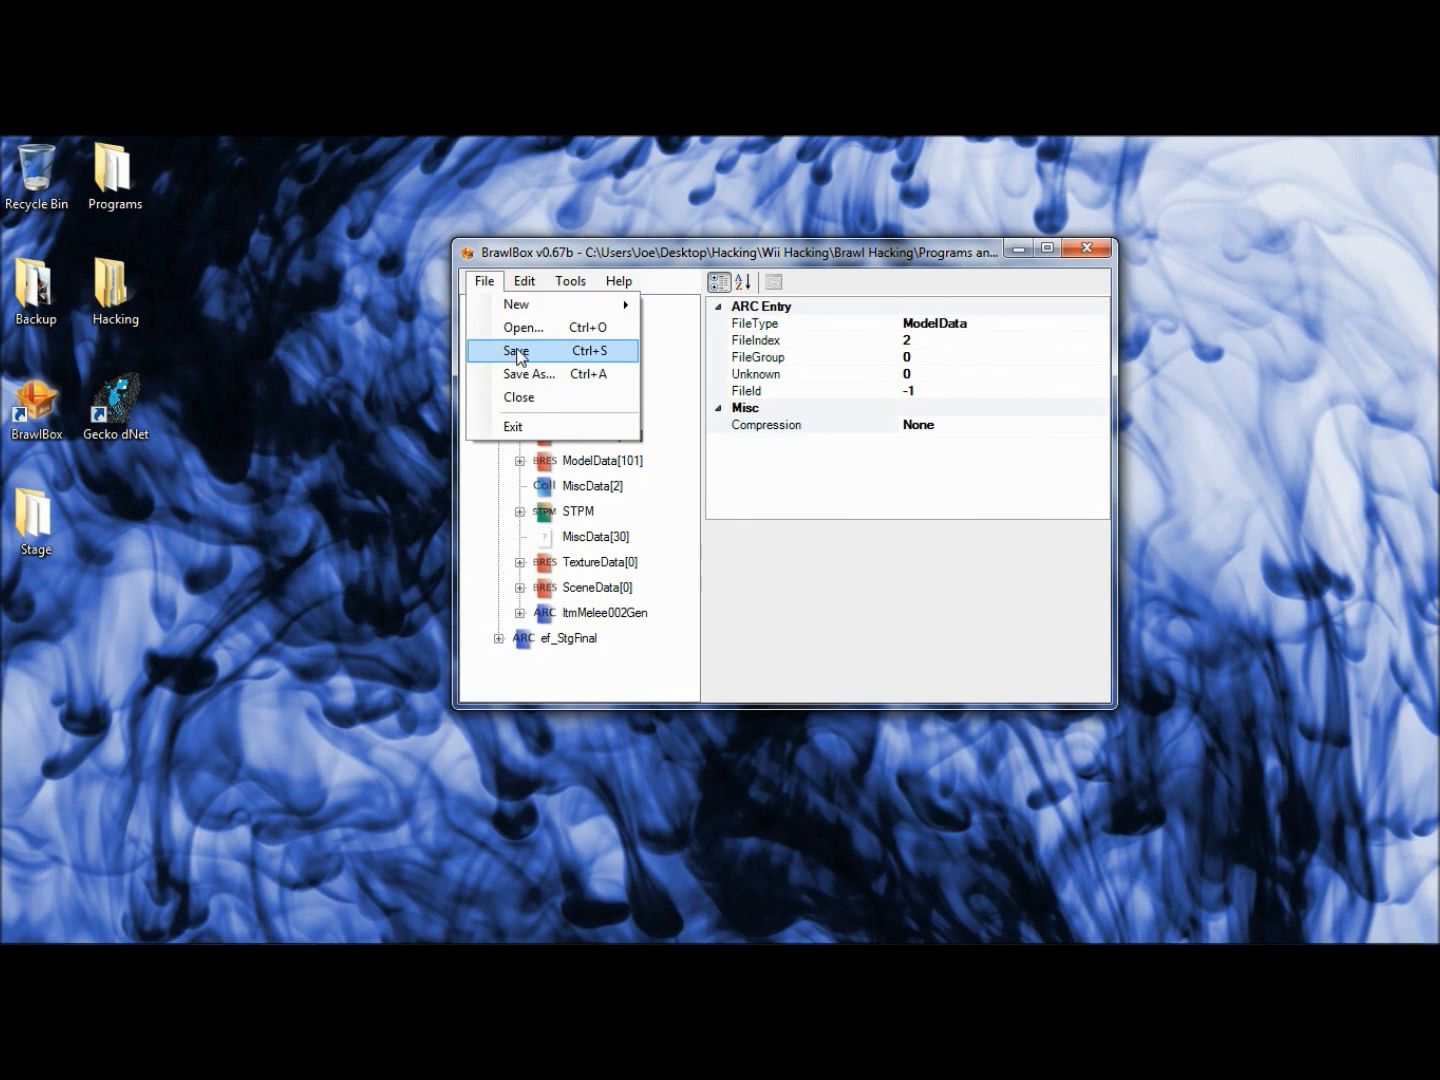
{"action": "left_click", "coordinate": [517, 350]}
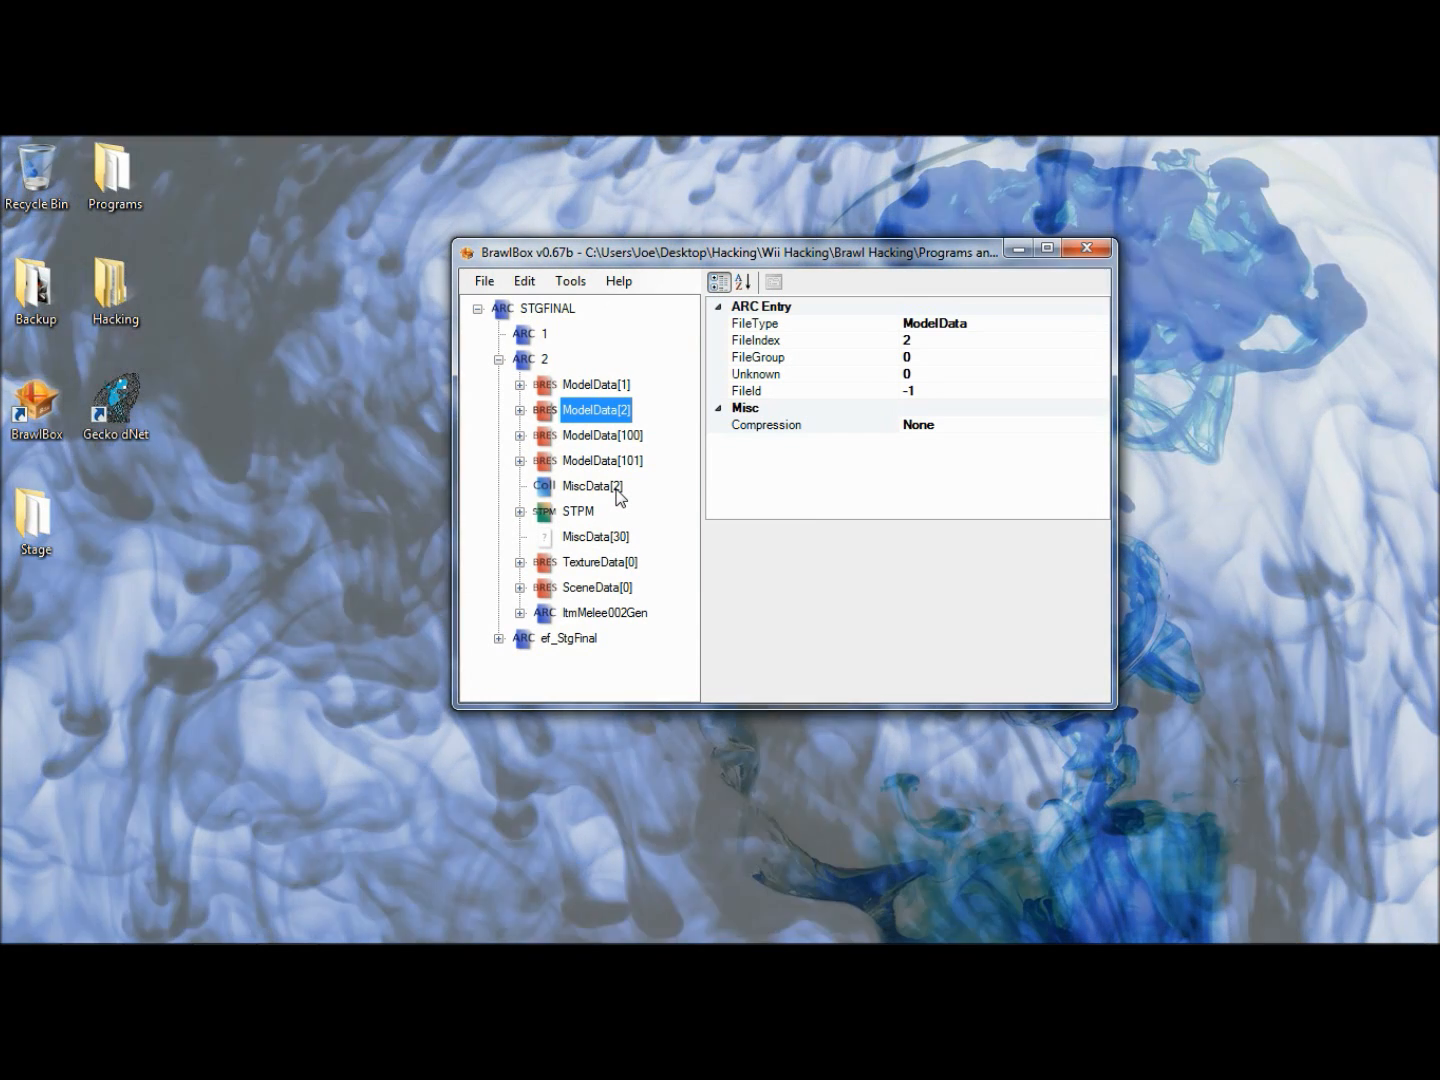
- Check the STPM entry, collapse ARC 2, and look through the top-level entries of the STGFINAL archive
{"action": "left_click", "coordinate": [580, 512]}
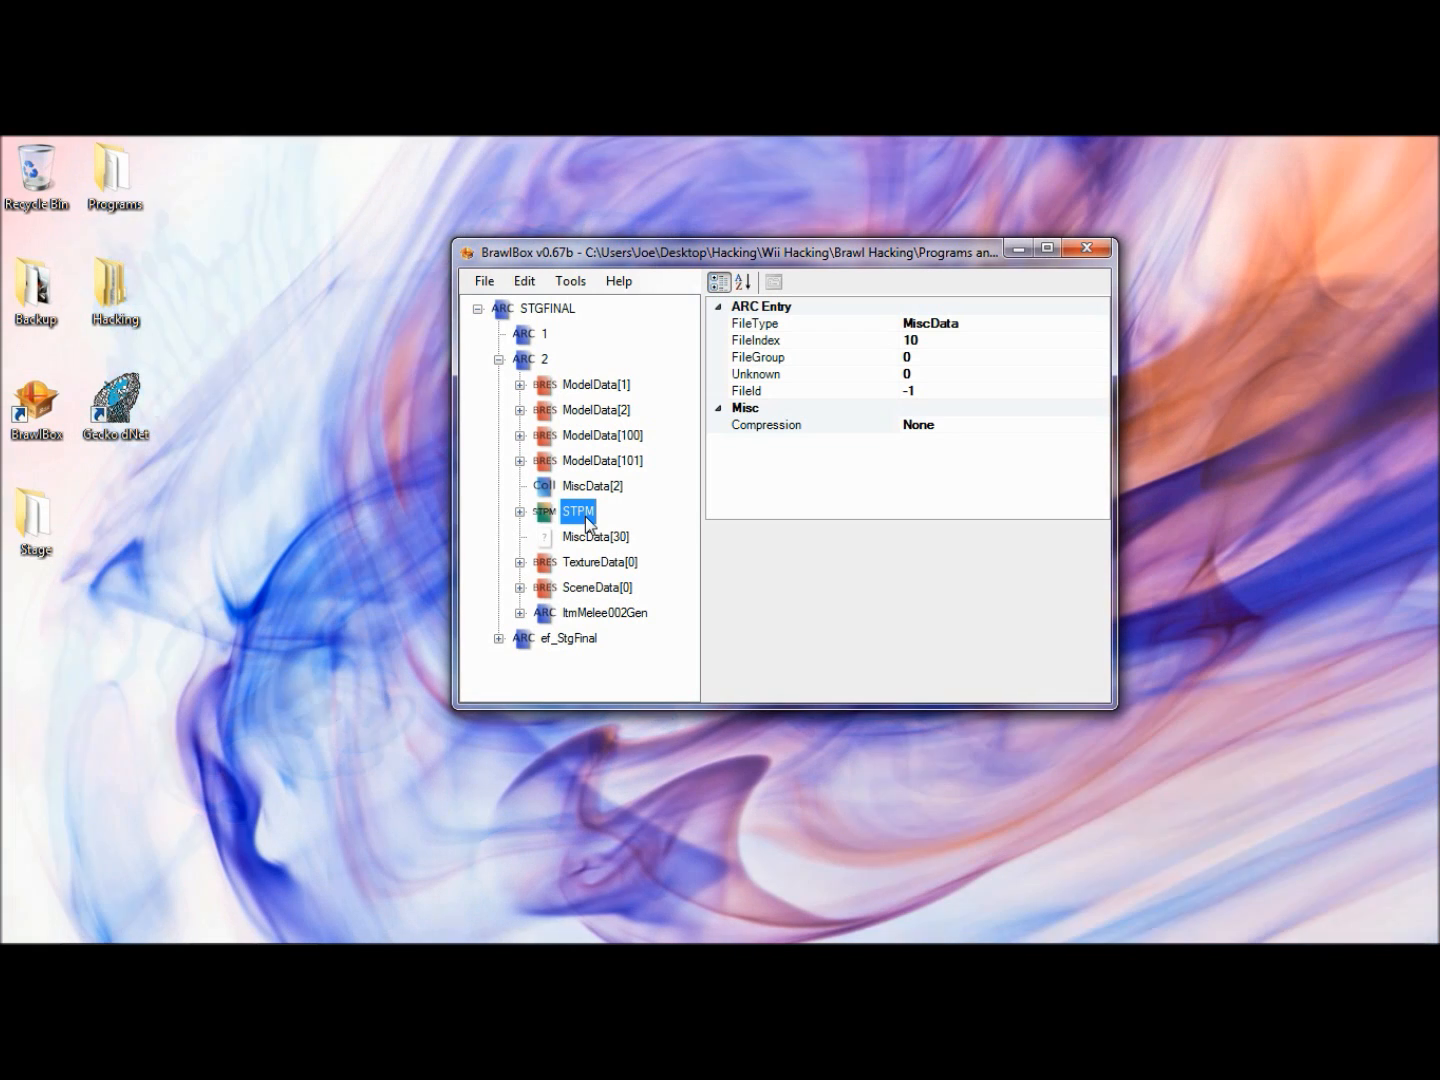
{"action": "left_click", "coordinate": [496, 359]}
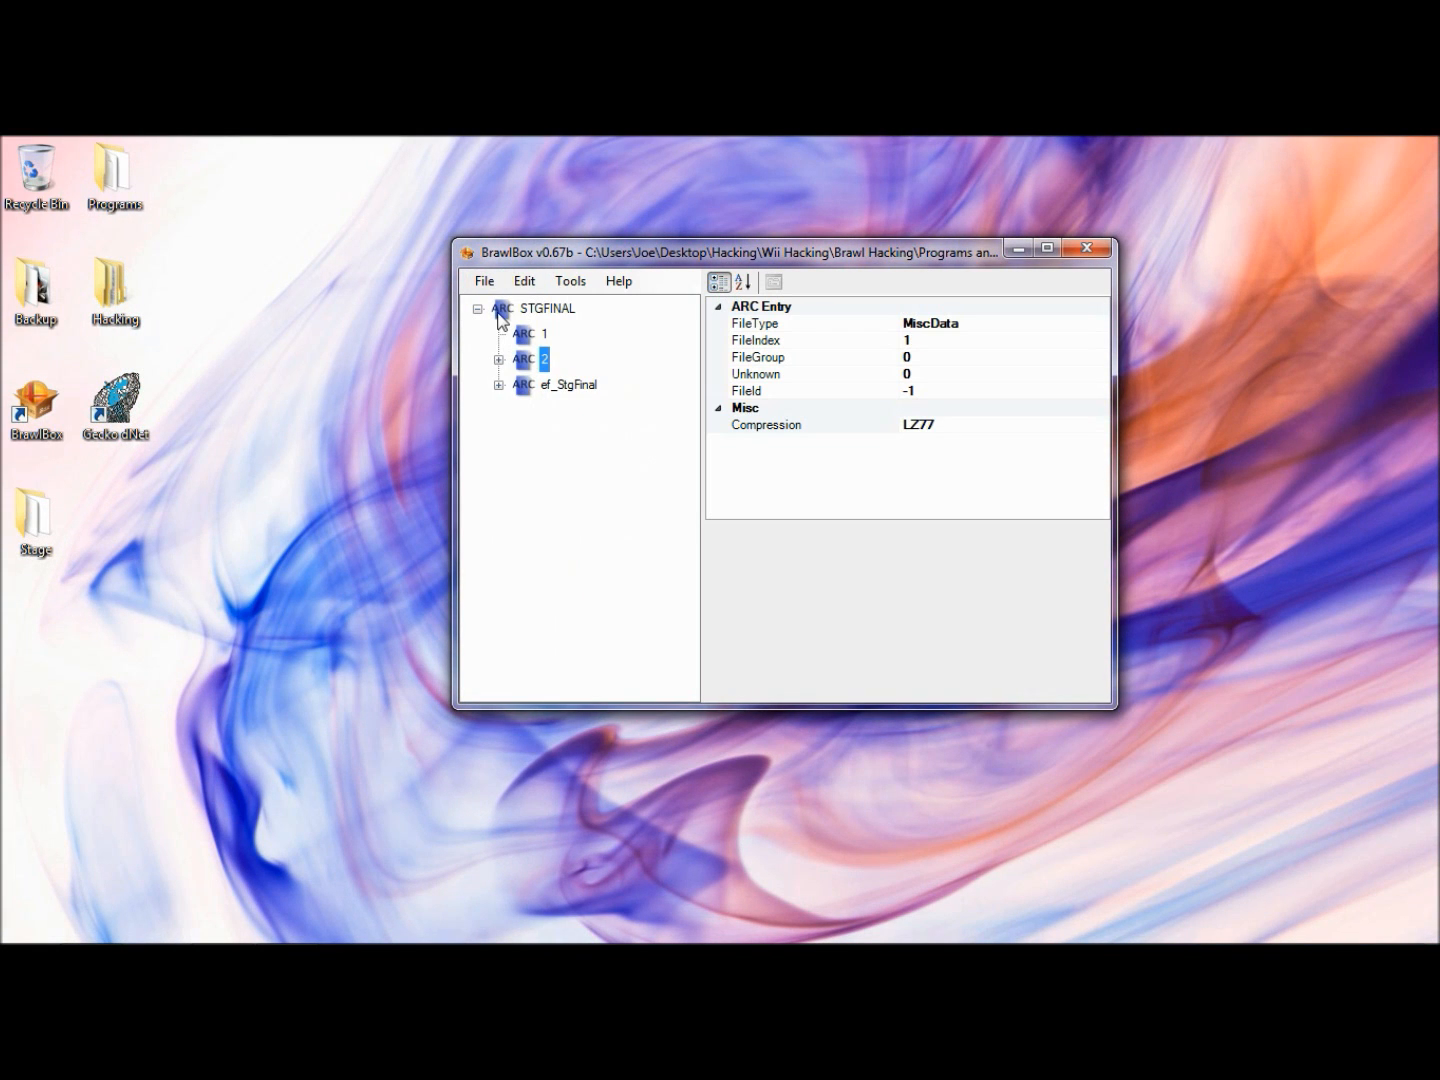
{"action": "left_click", "coordinate": [541, 310]}
{"action": "left_click", "coordinate": [527, 335]}
{"action": "left_click", "coordinate": [525, 360]}
{"action": "left_click", "coordinate": [560, 384]}
{"action": "left_click", "coordinate": [548, 309]}
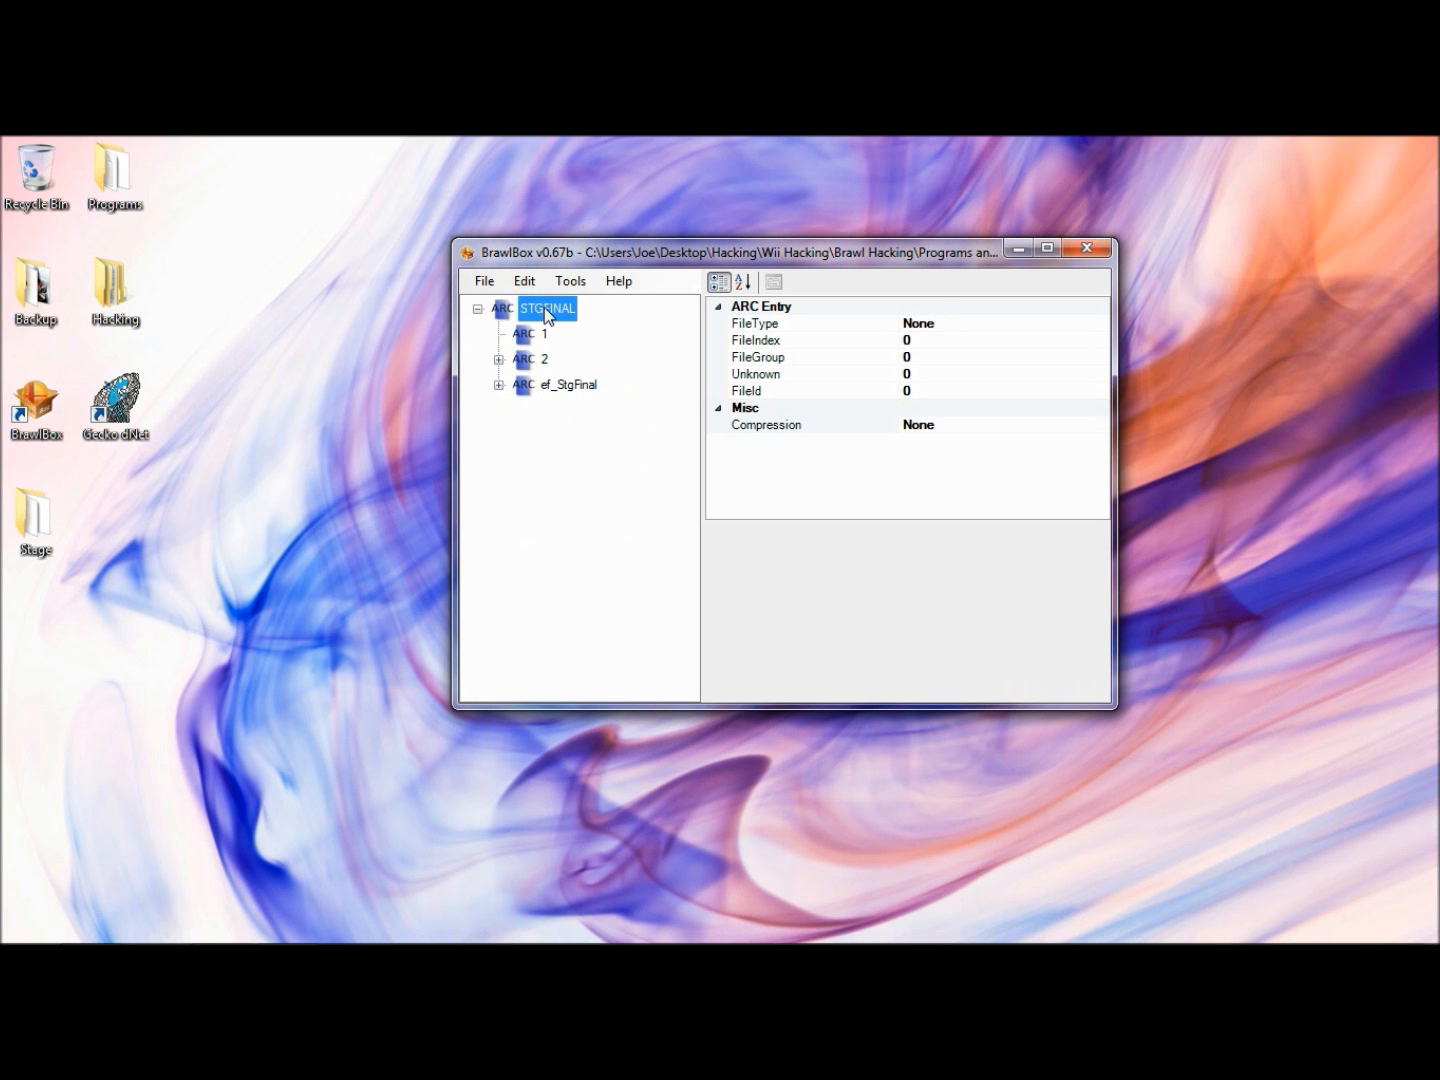